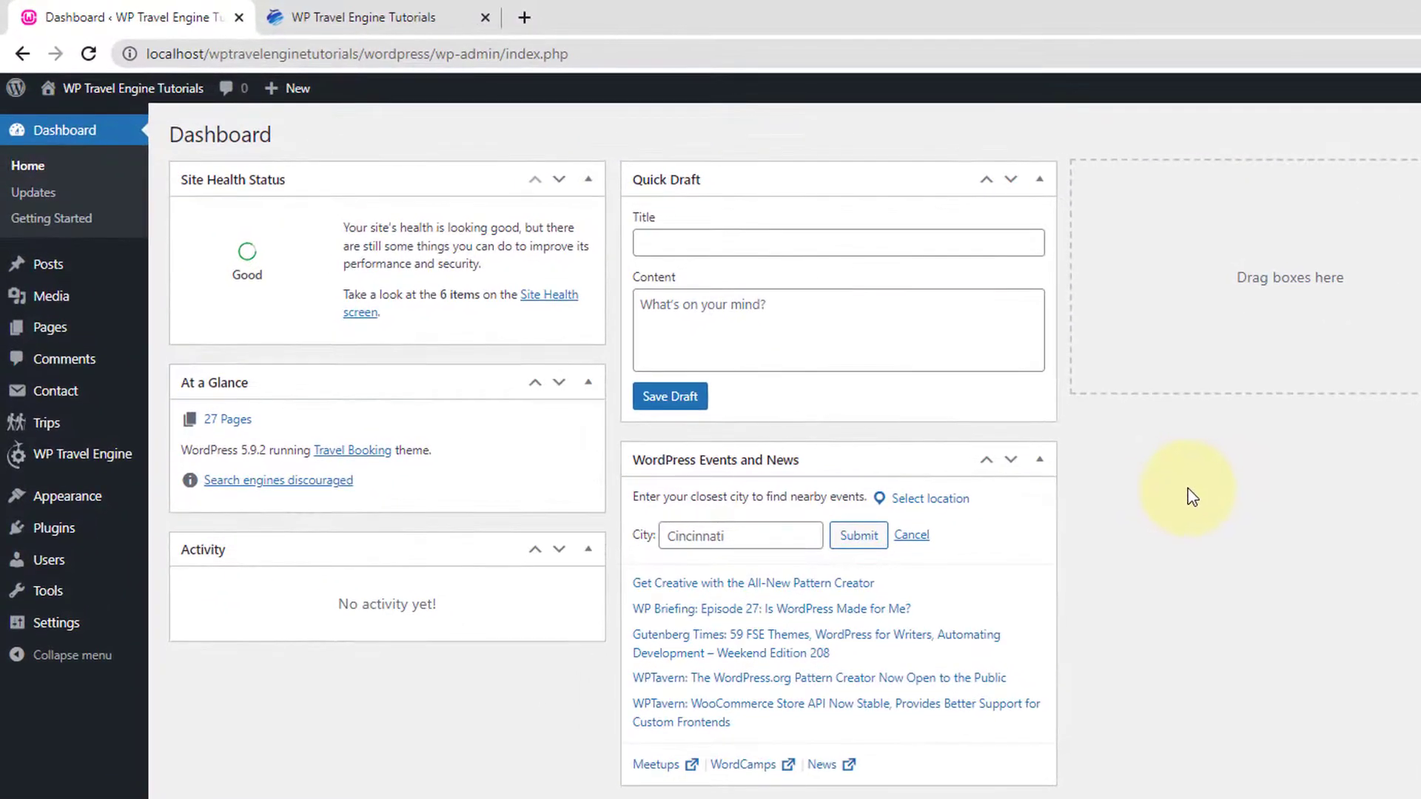
Open the WP Travel Engine plugin's settings.
mouse_move(96, 455)
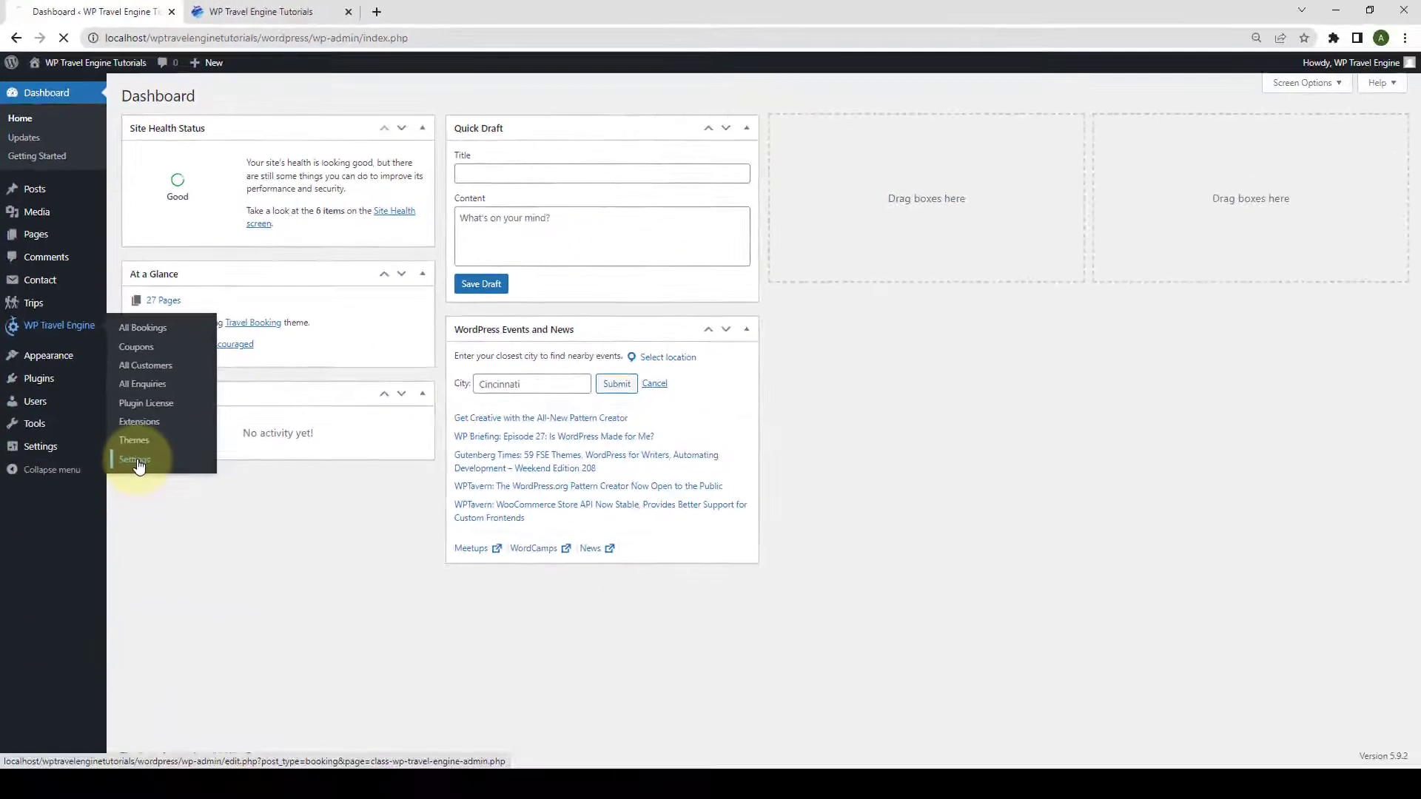
left_click(191, 643)
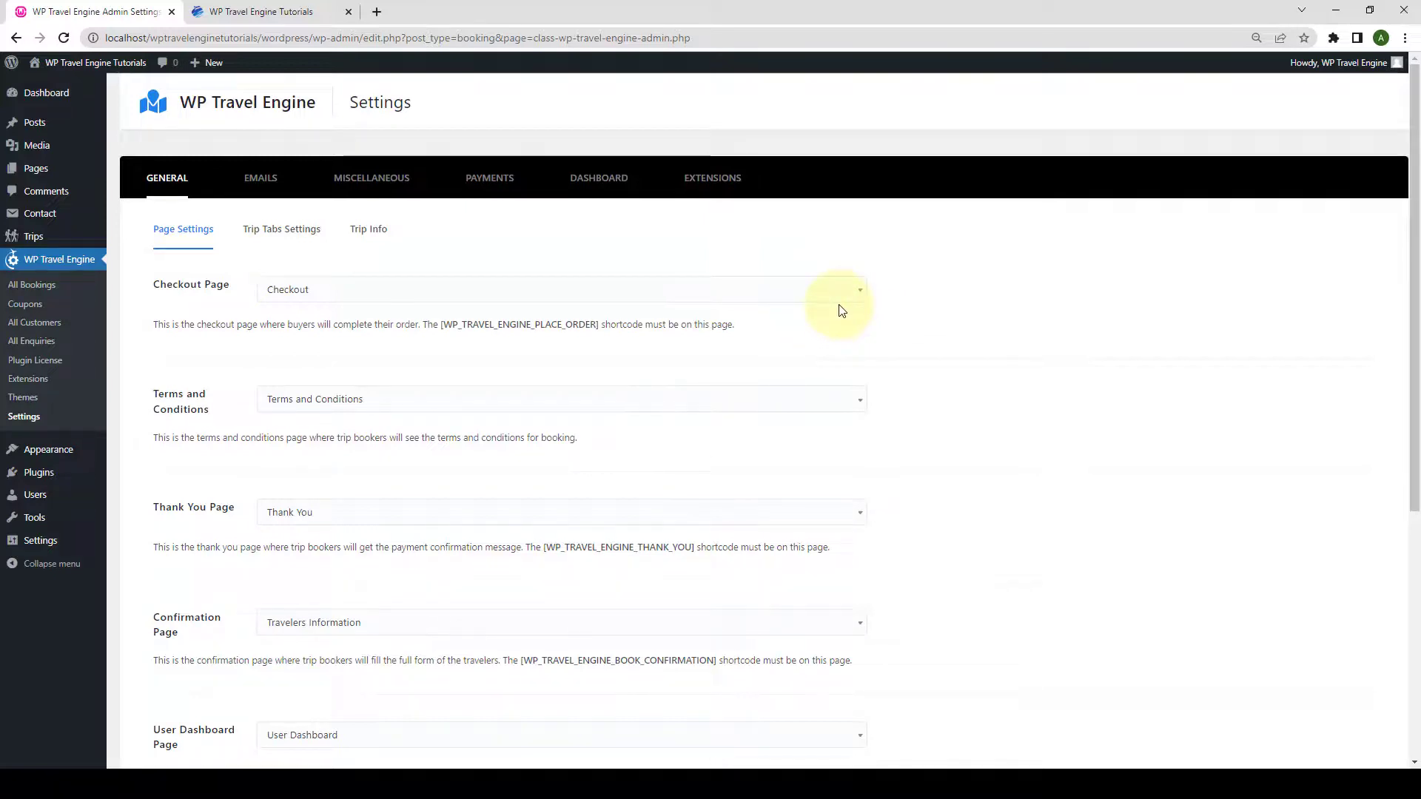
Review the general page settings, from the Checkout Page assignment through to the Trip Search Results Page.
scroll(841, 339, "down", 4)
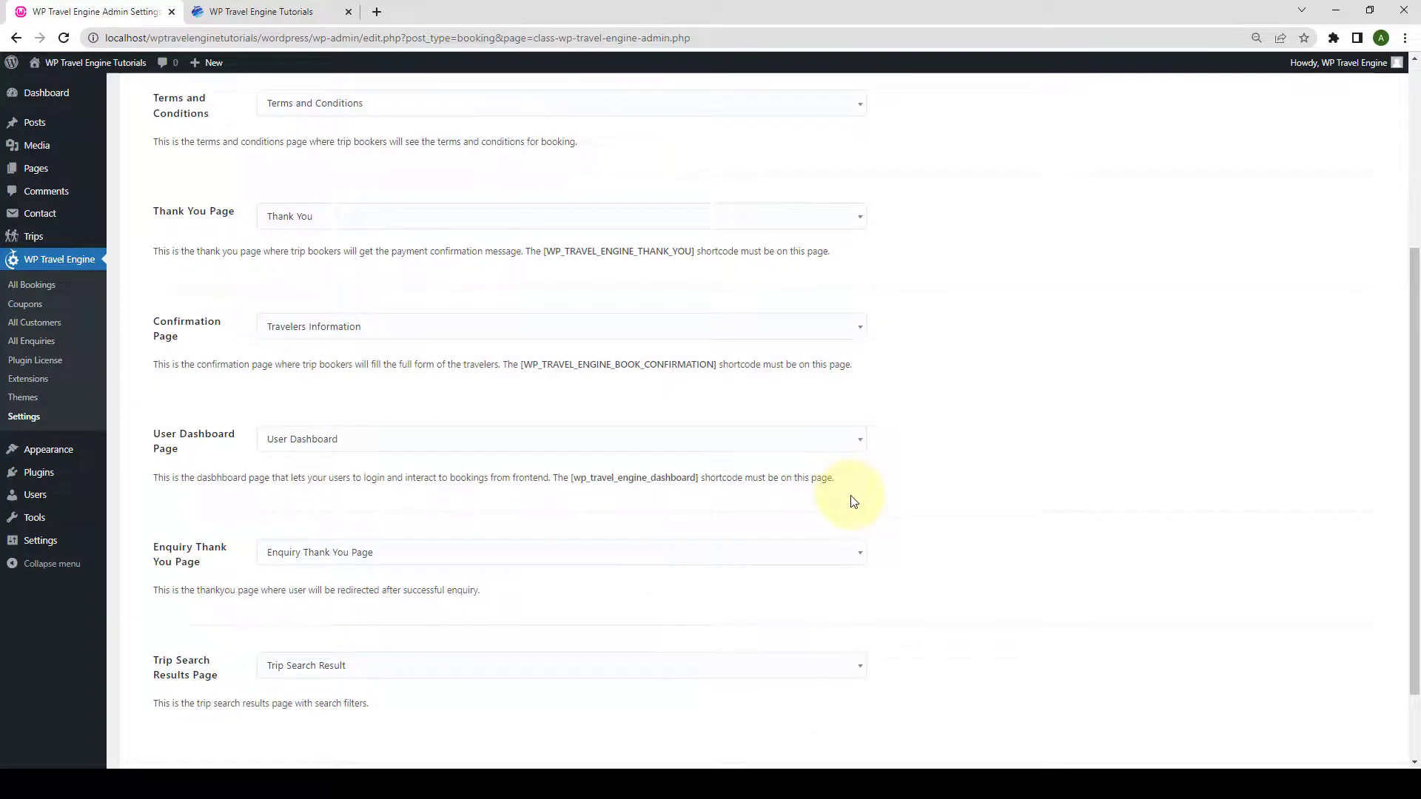
scroll(853, 502, "up", 4)
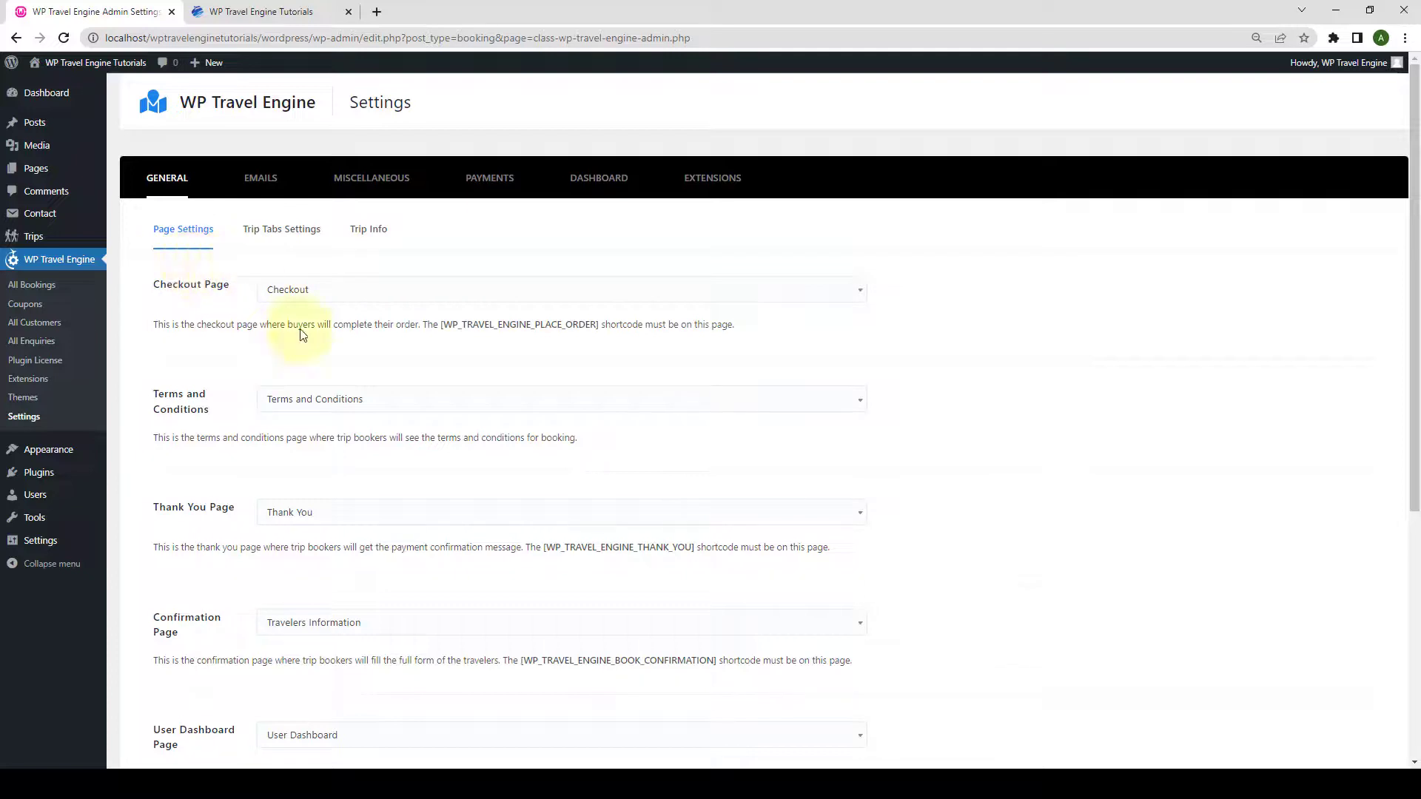
scroll(530, 413, "down", 2)
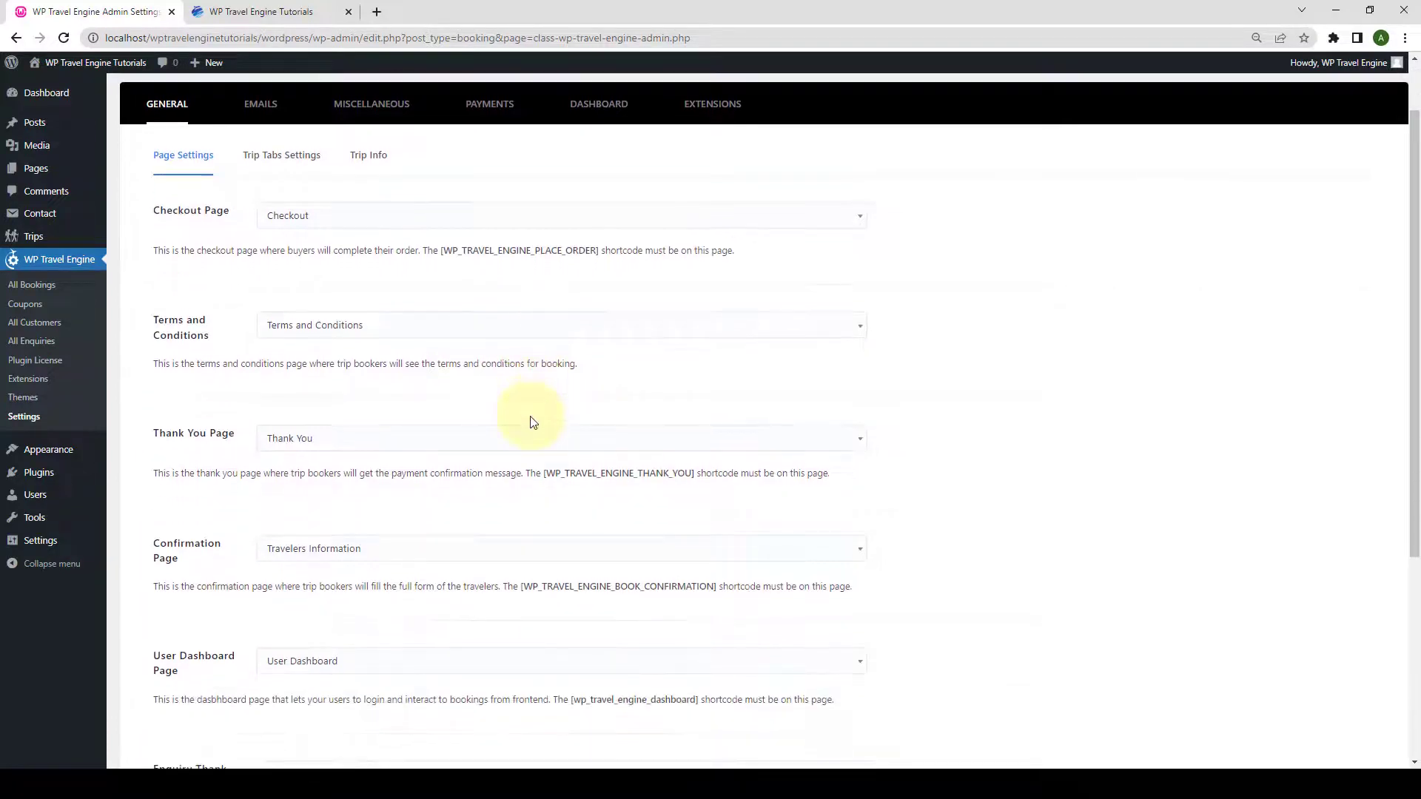
scroll(564, 578, "up", 2)
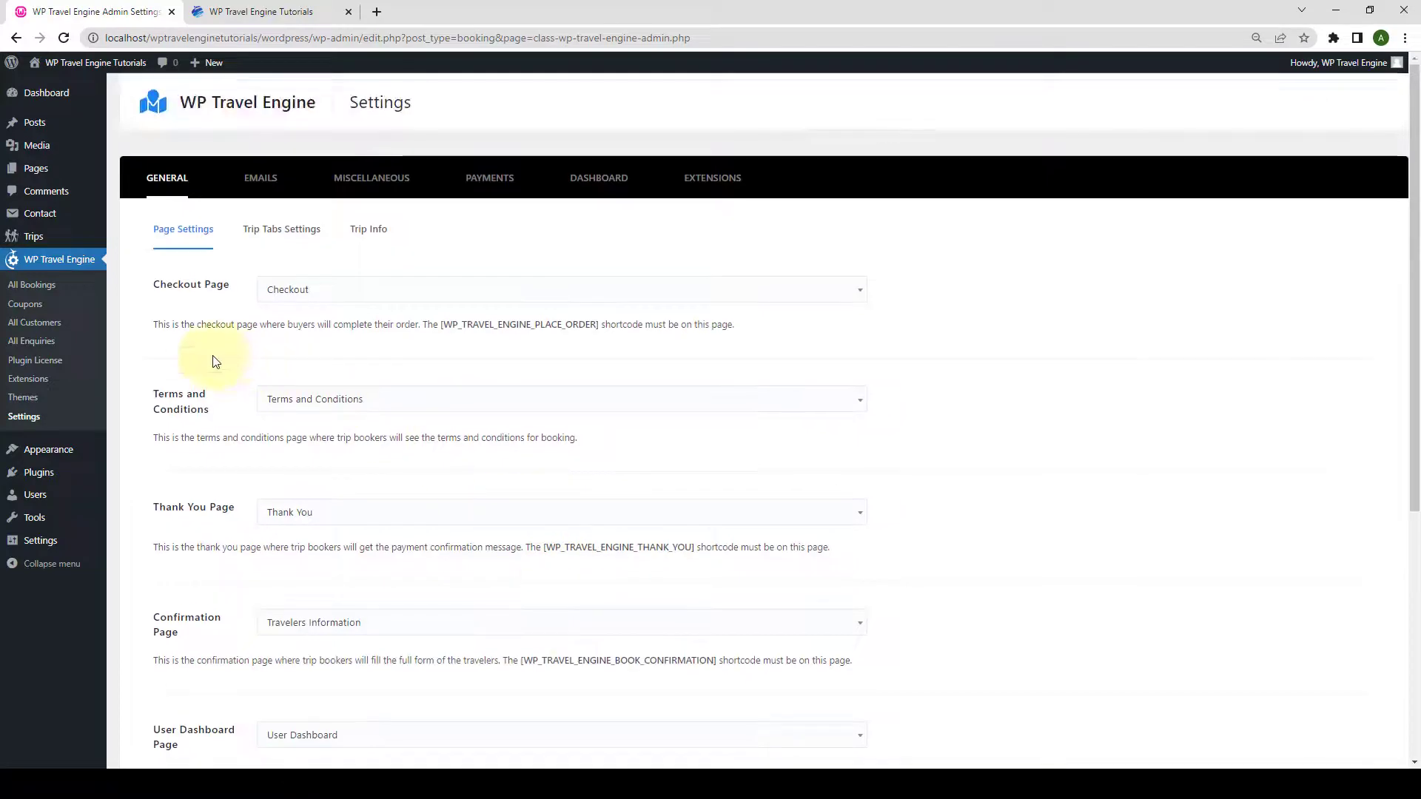
scroll(228, 362, "down", 1)
scroll(226, 411, "down", 3)
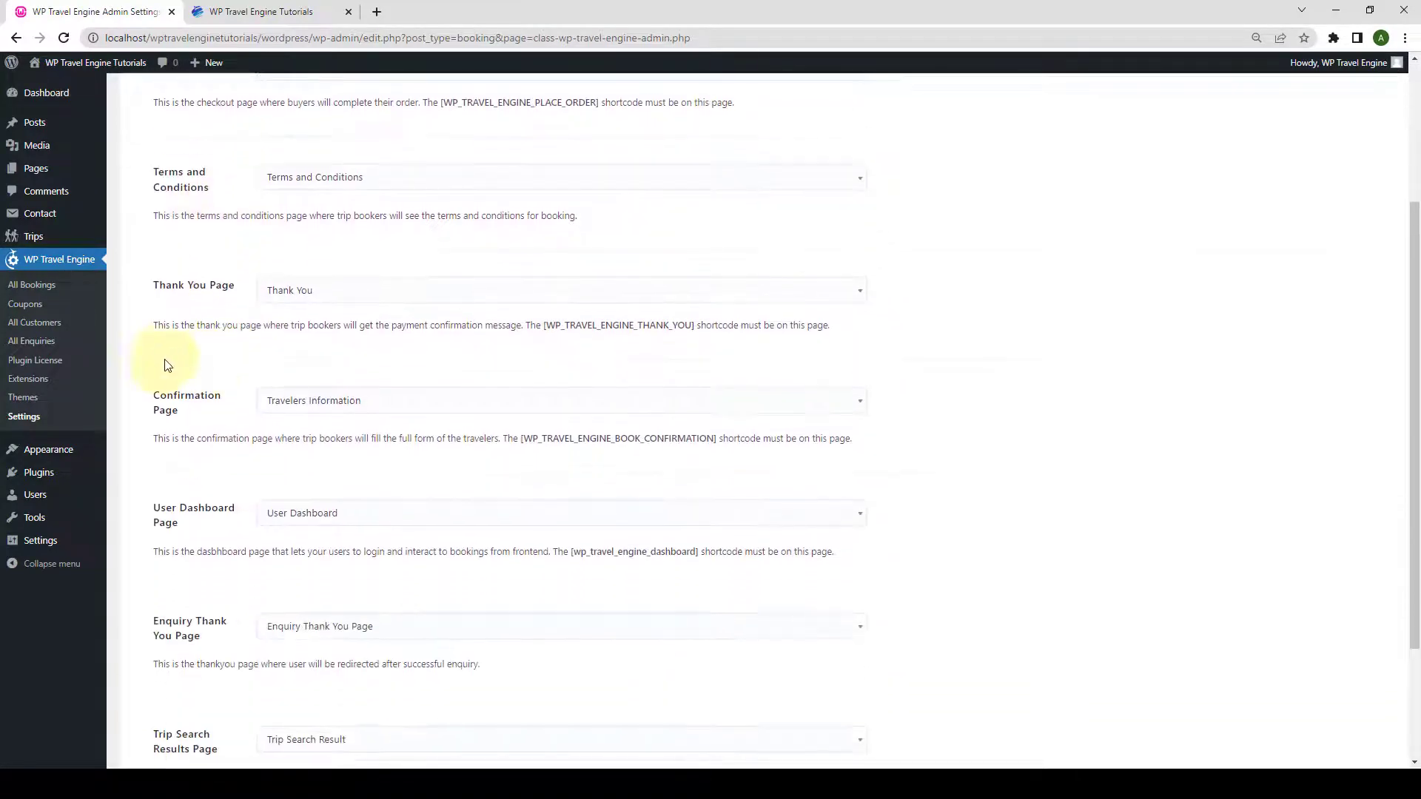
scroll(216, 386, "down", 1)
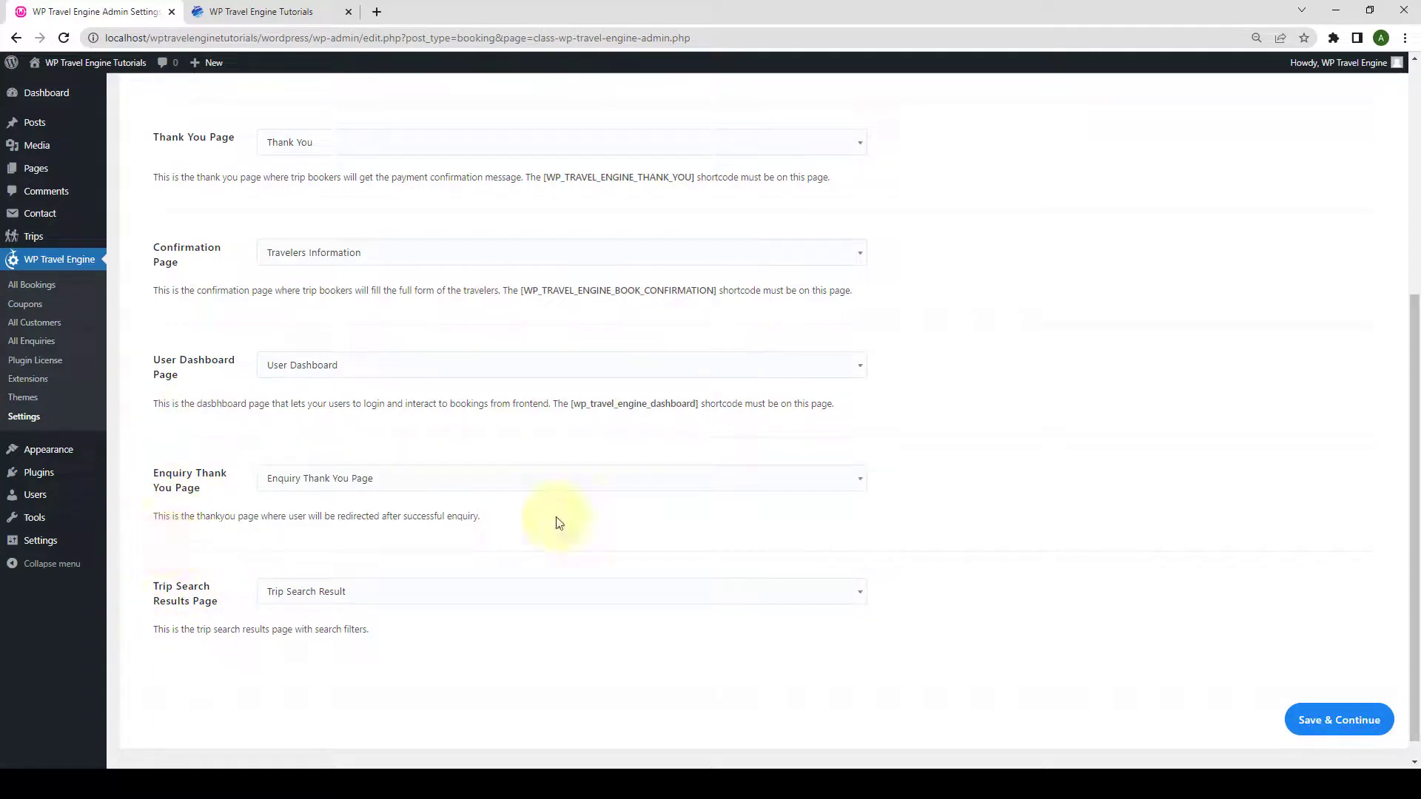
scroll(557, 518, "up", 2)
scroll(556, 523, "up", 2)
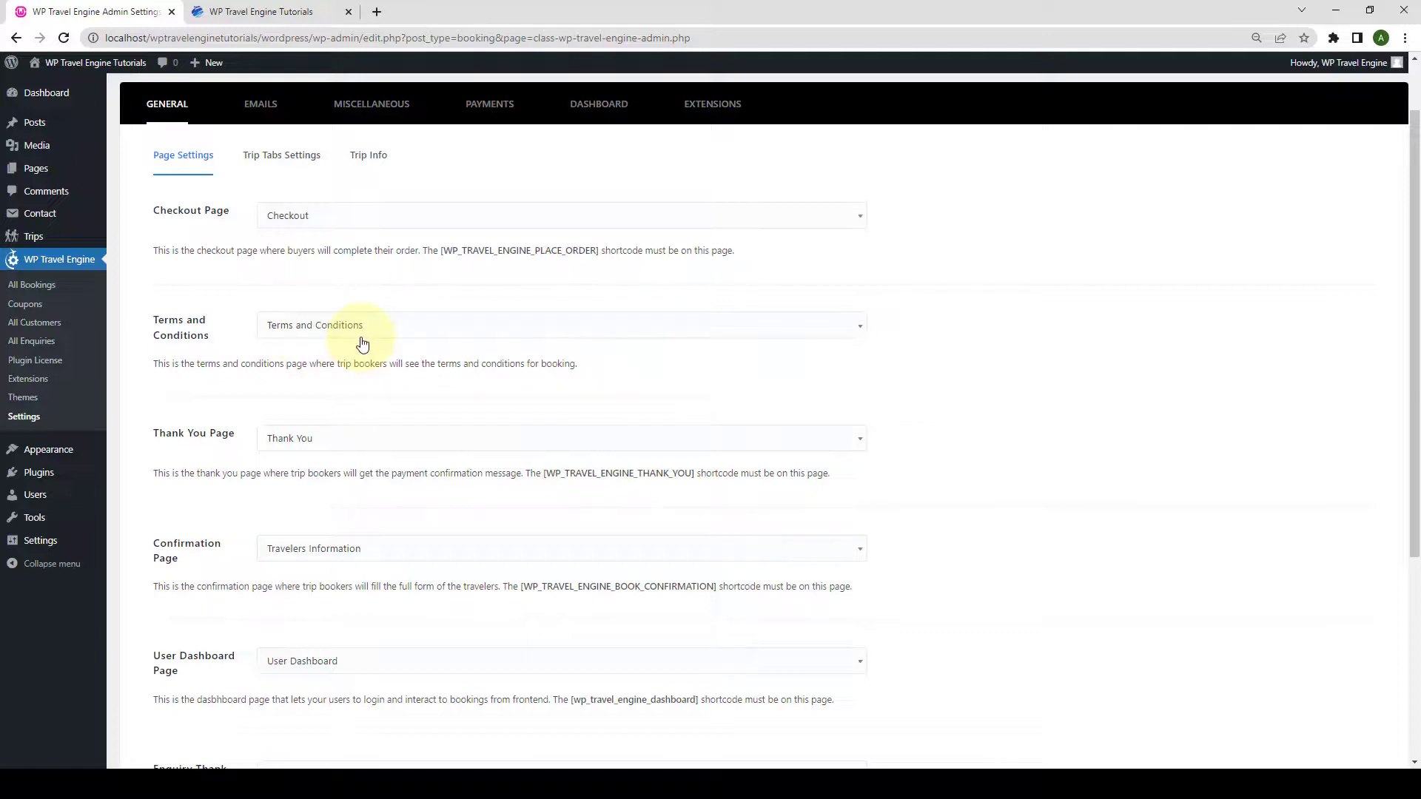
scroll(364, 348, "down", 1)
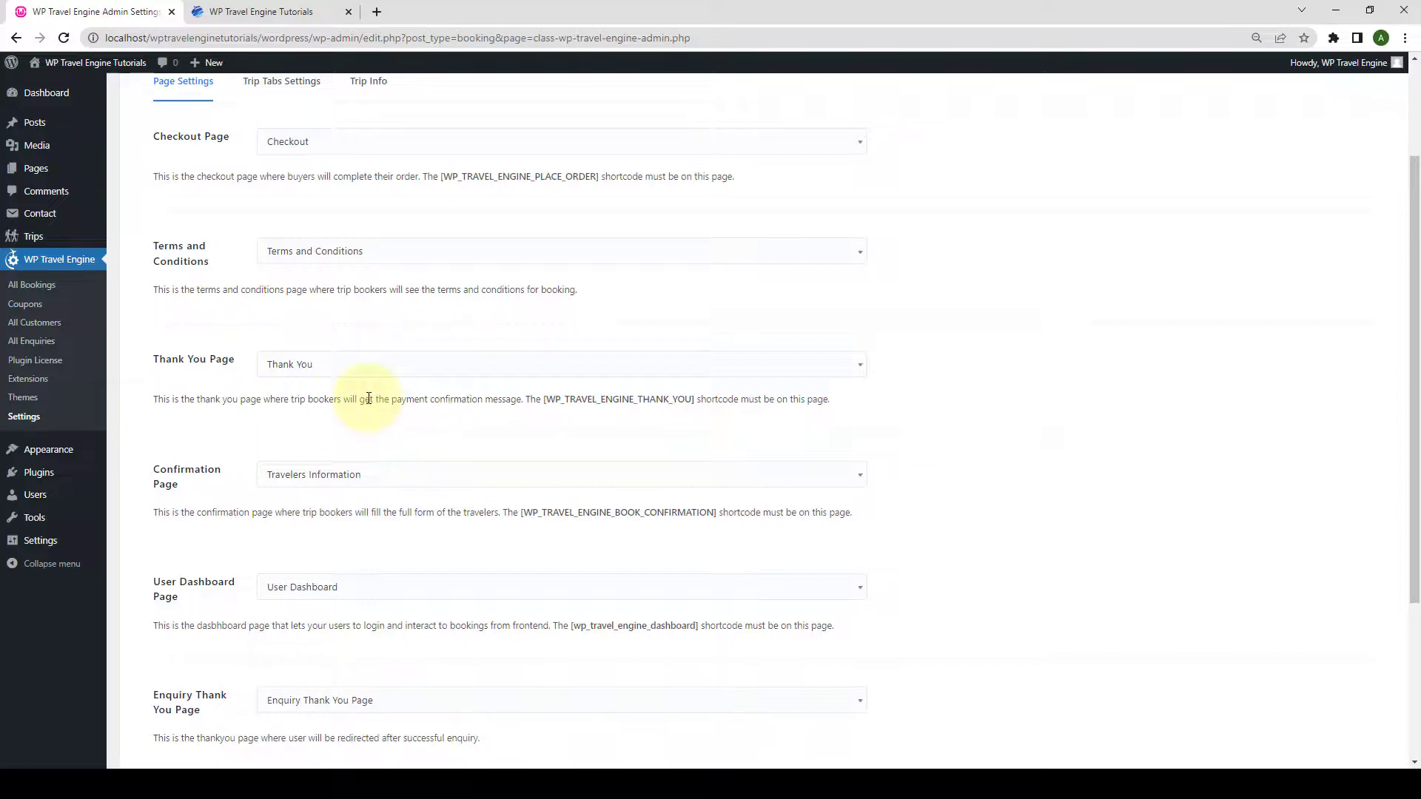
scroll(374, 422, "down", 4)
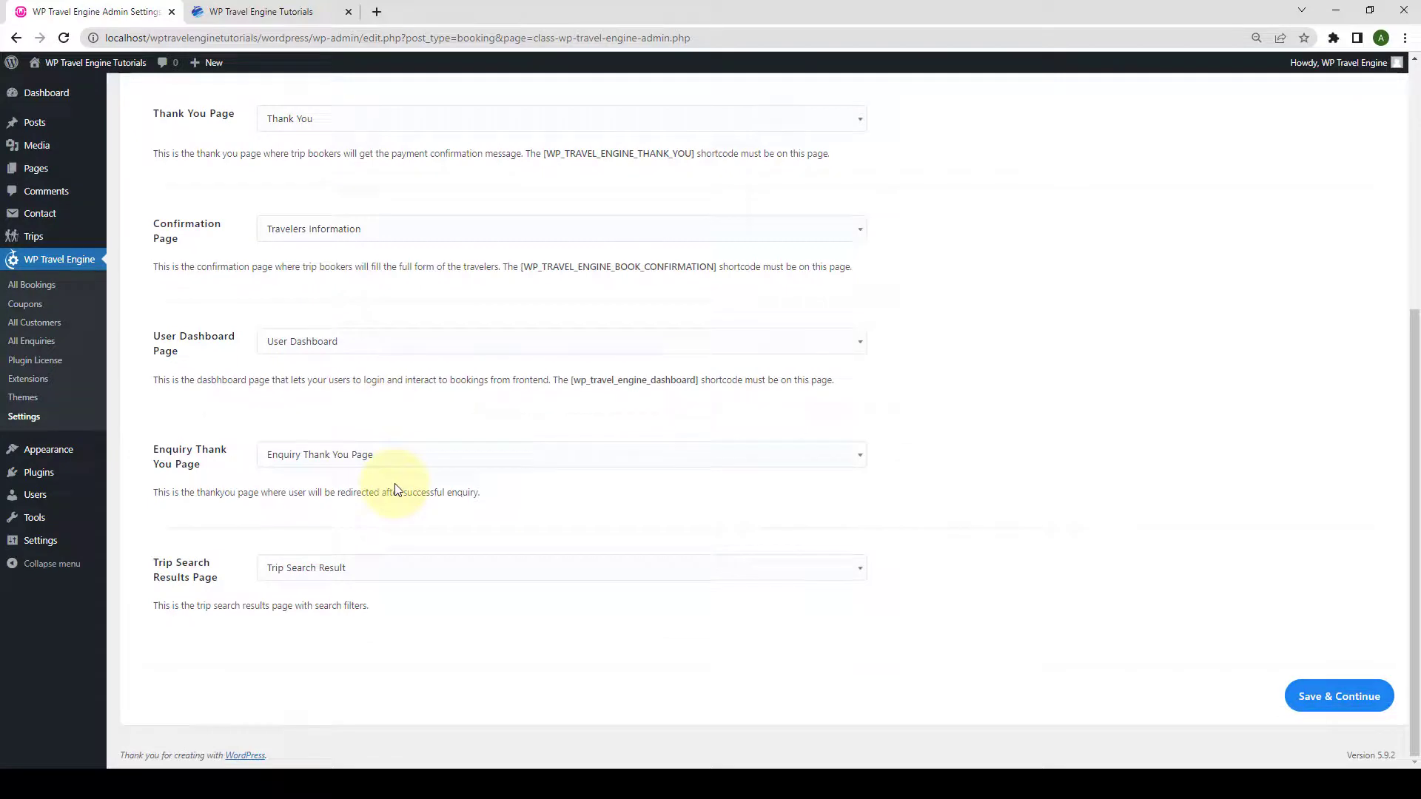
scroll(395, 490, "up", 1)
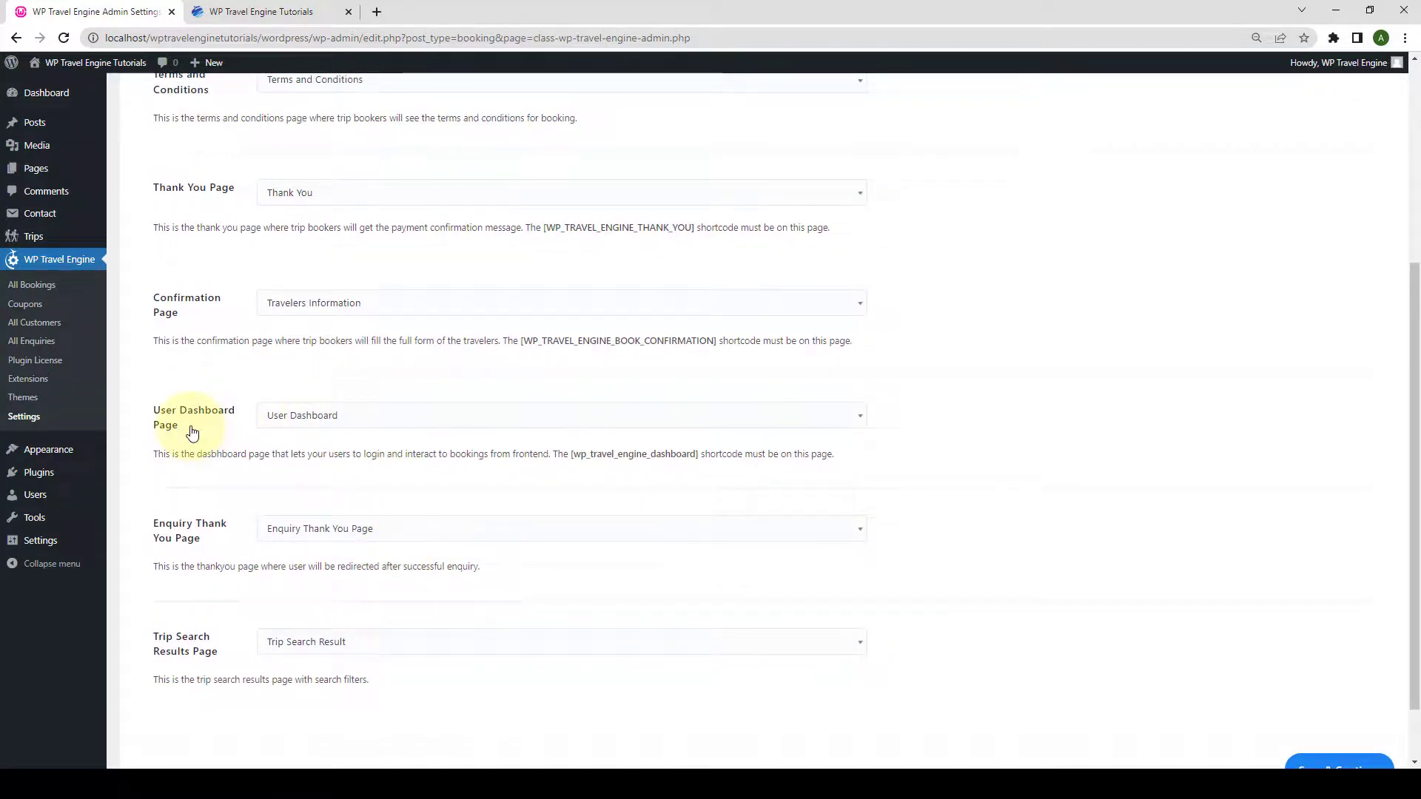
Browse the pages available for the User Dashboard Page setting and select User Dashboard.
left_click(382, 426)
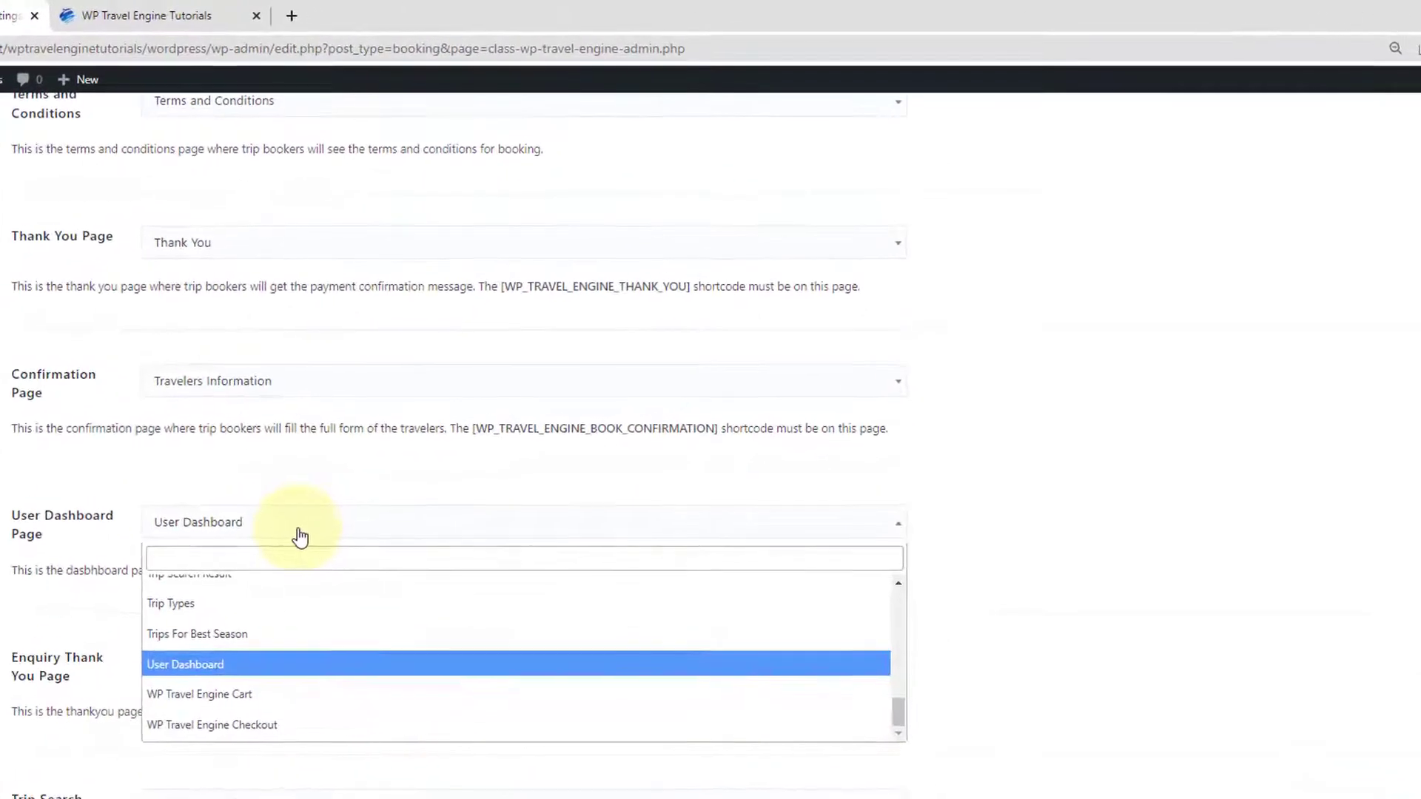
scroll(291, 666, "down", 1)
scroll(290, 588, "up", 1)
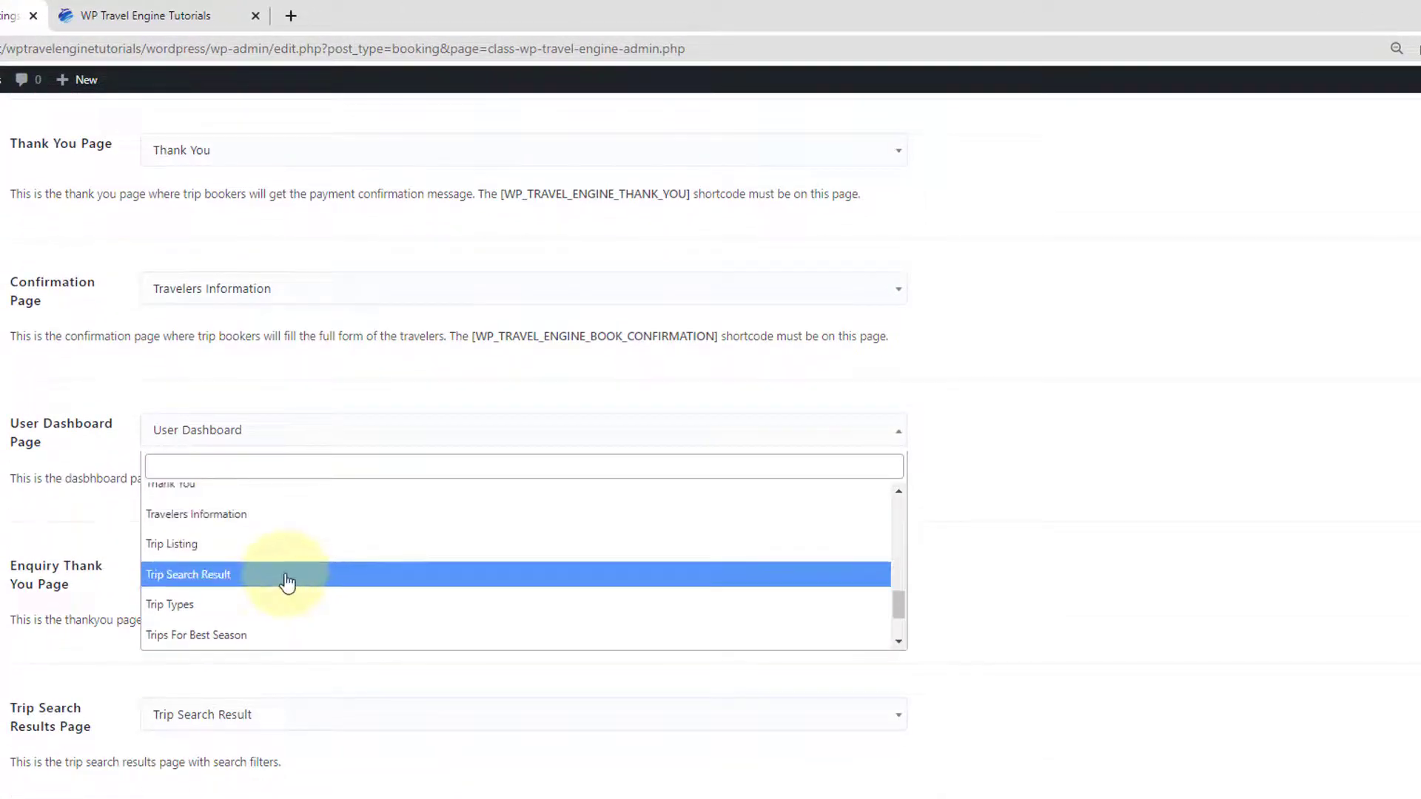
scroll(287, 583, "up", 1)
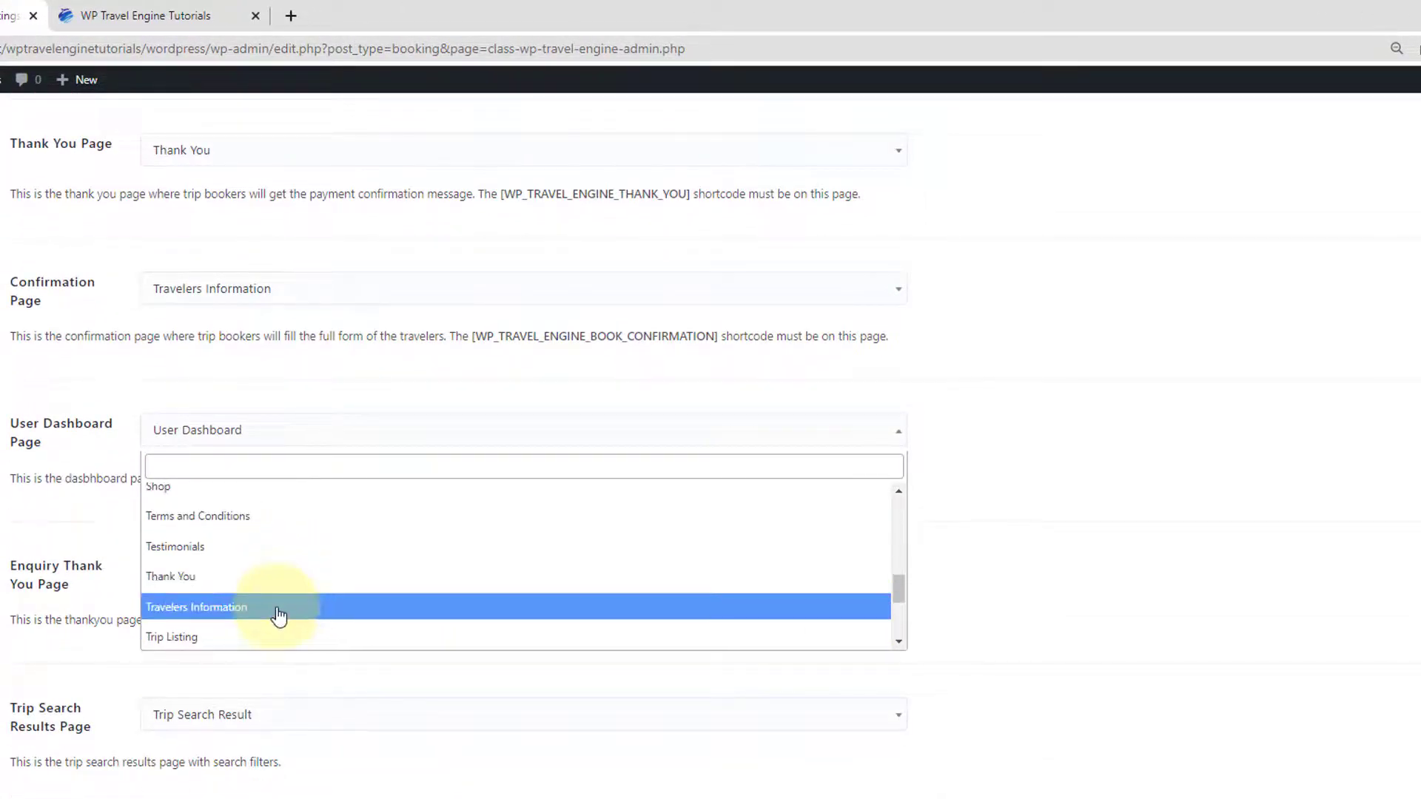
scroll(279, 616, "down", 3)
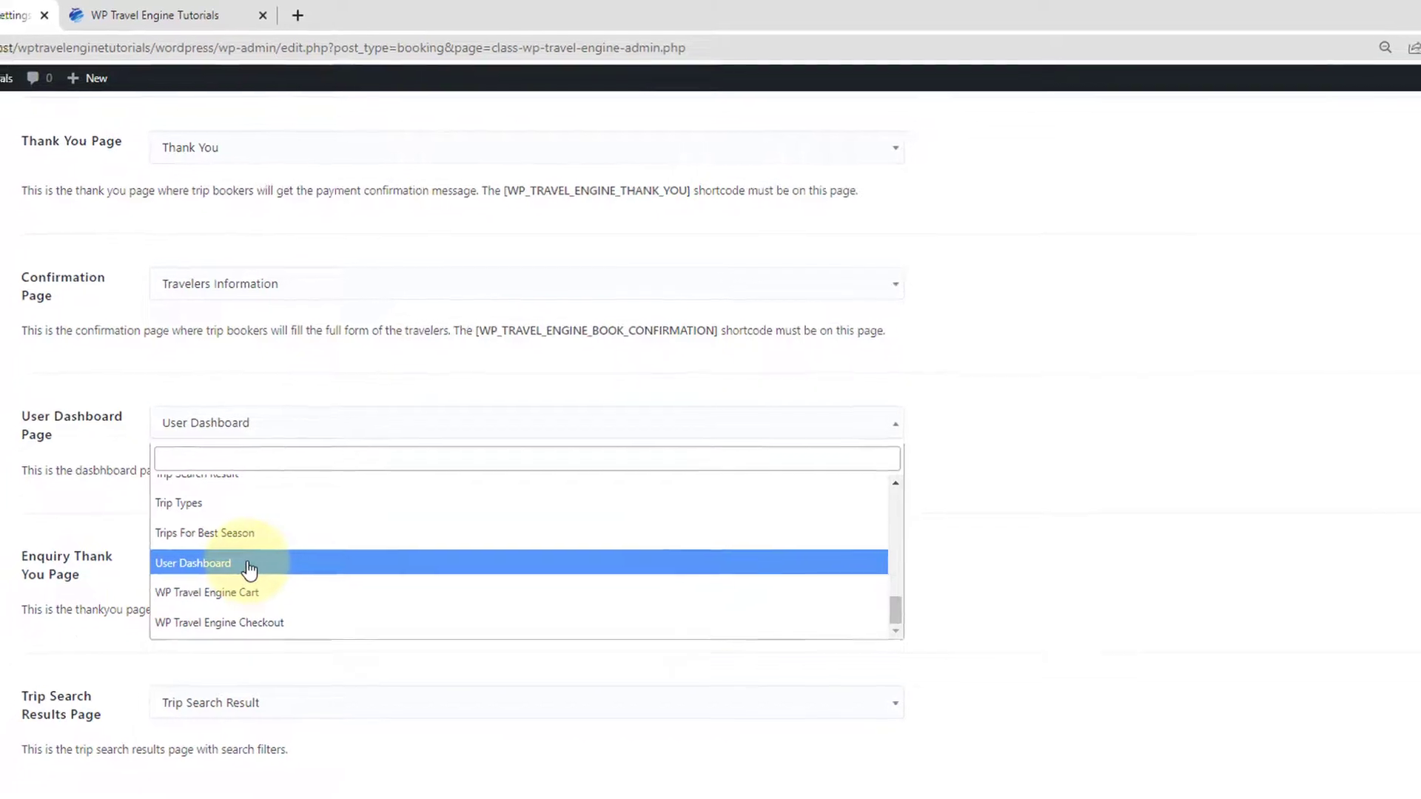
left_click(241, 576)
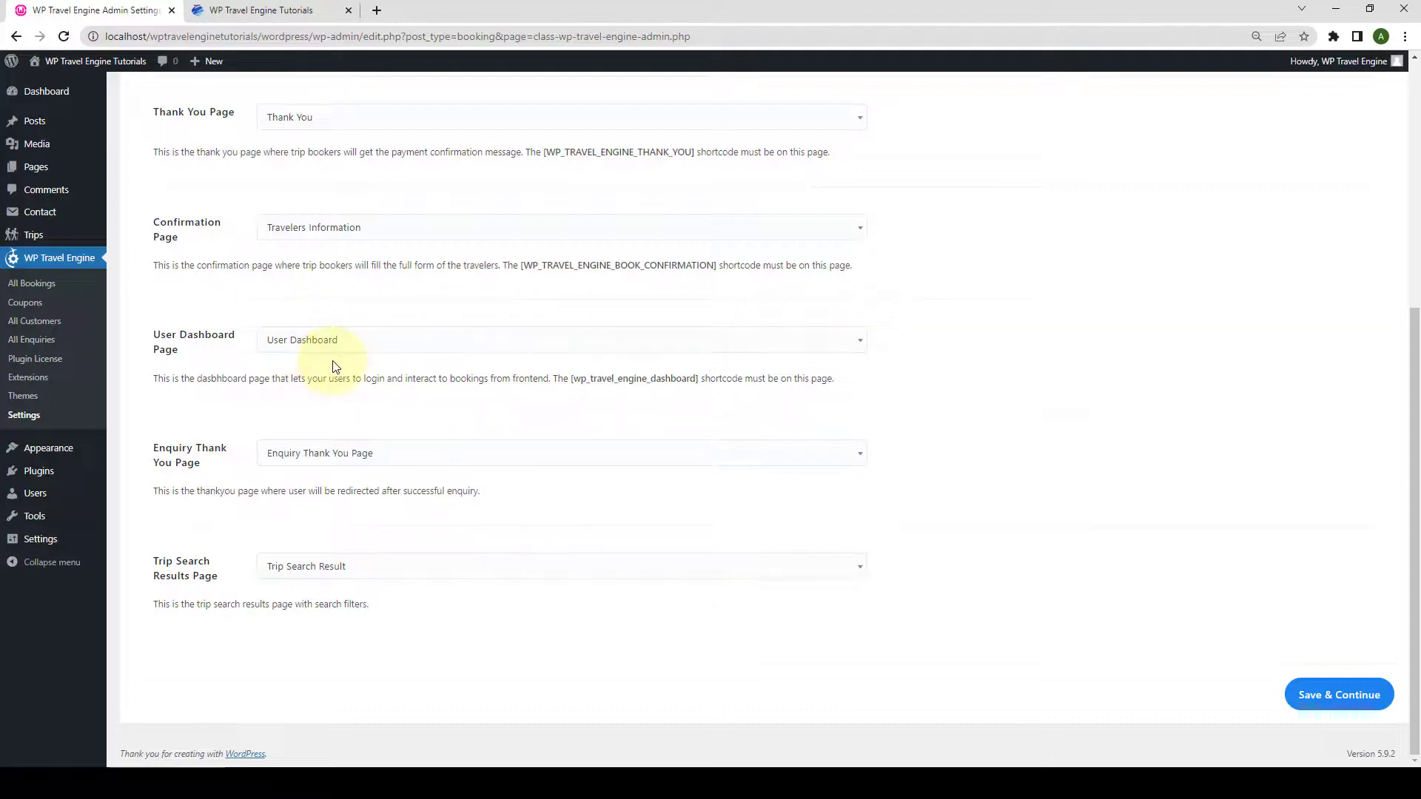
Create a new page in a separate browser tab and title it "WP Travel Engine User Dashboard".
mouse_move(70, 167)
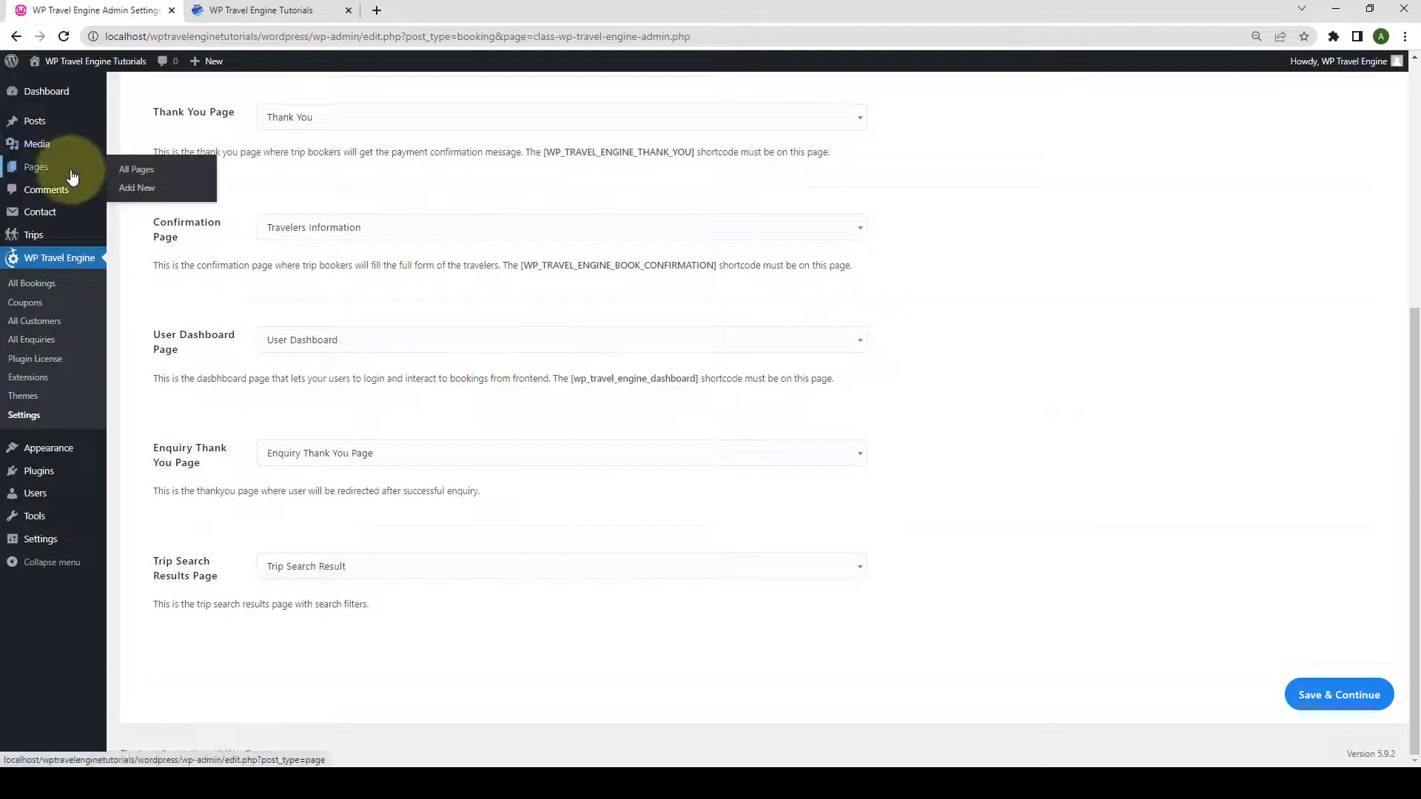
right_click(154, 194)
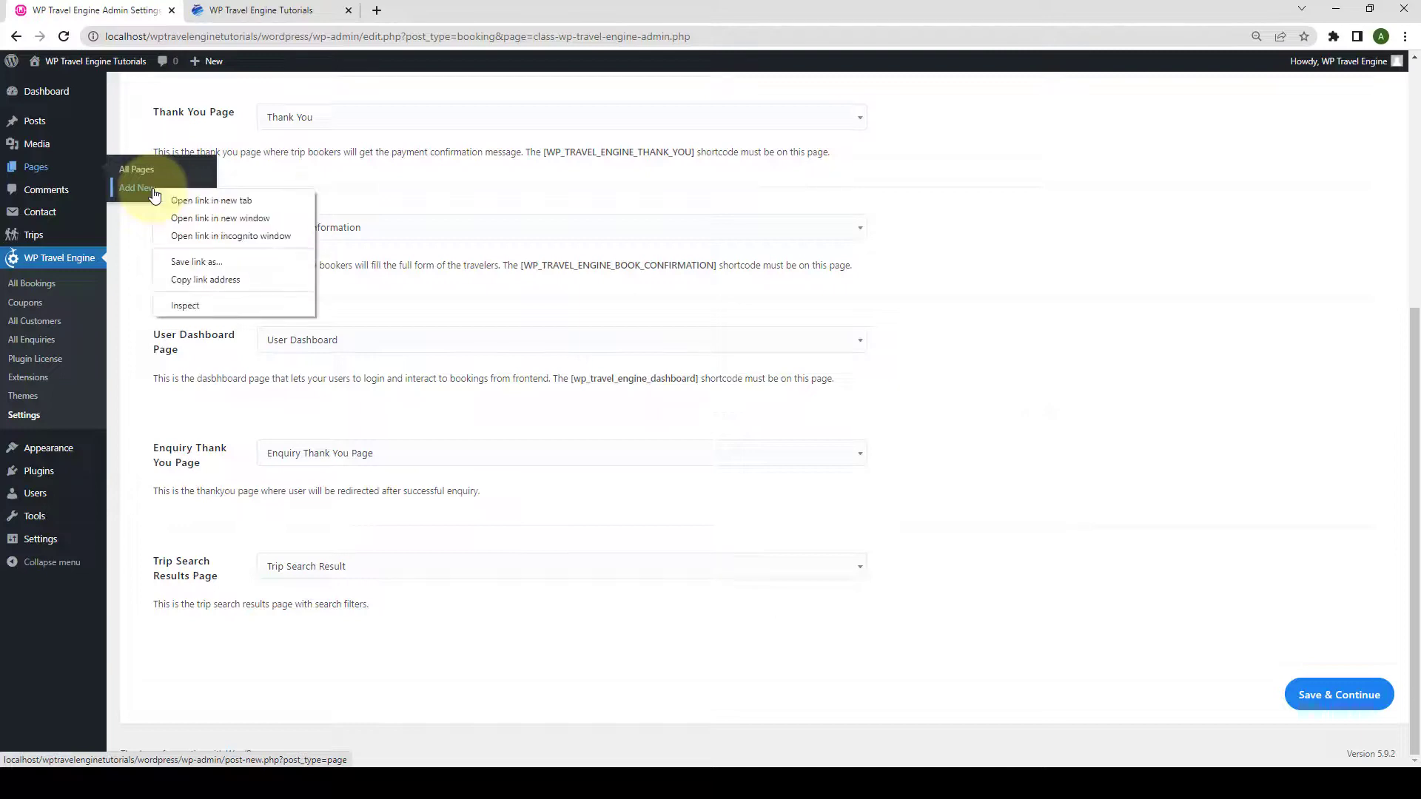
left_click(181, 197)
left_click(273, 9)
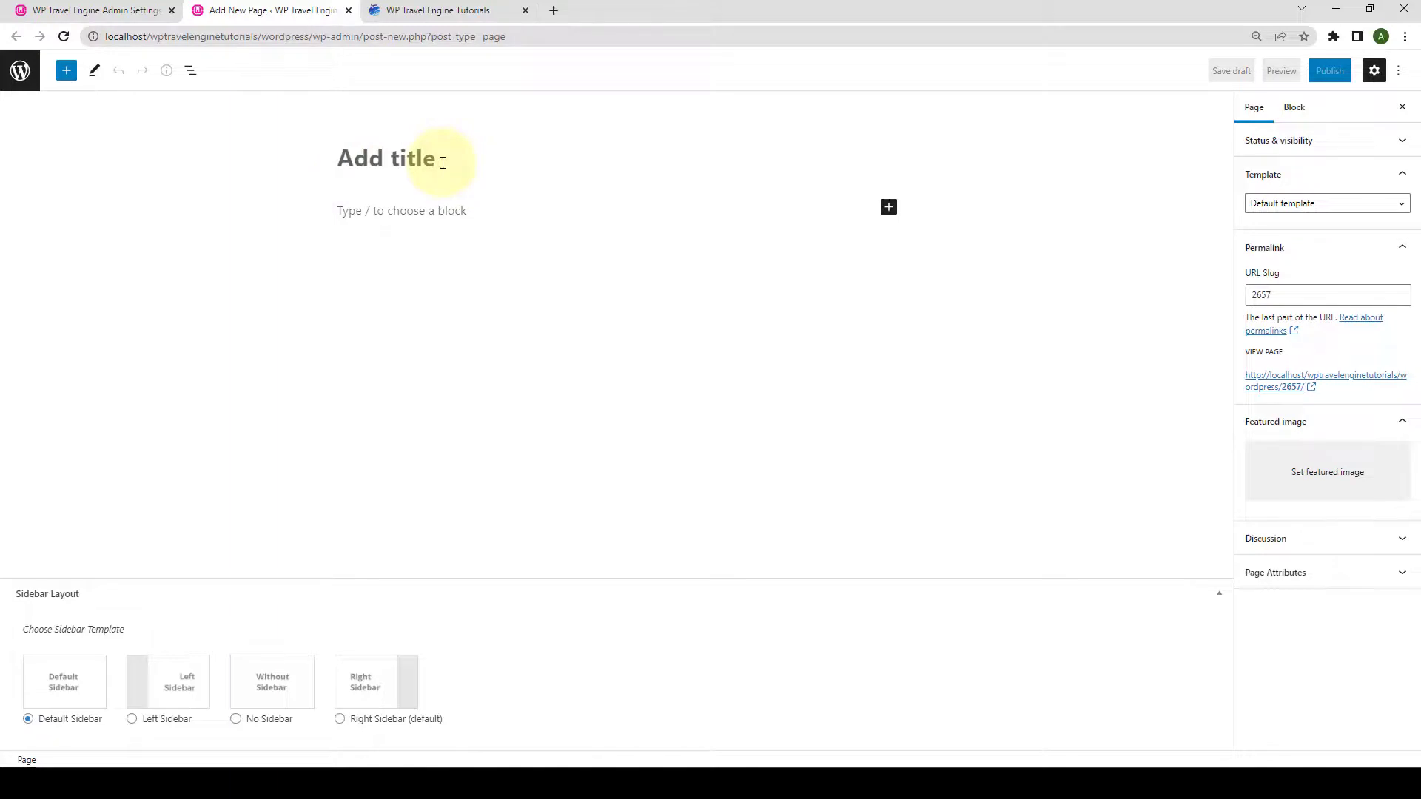
type("WP Travel Engine User Dashboard")
key("Return")
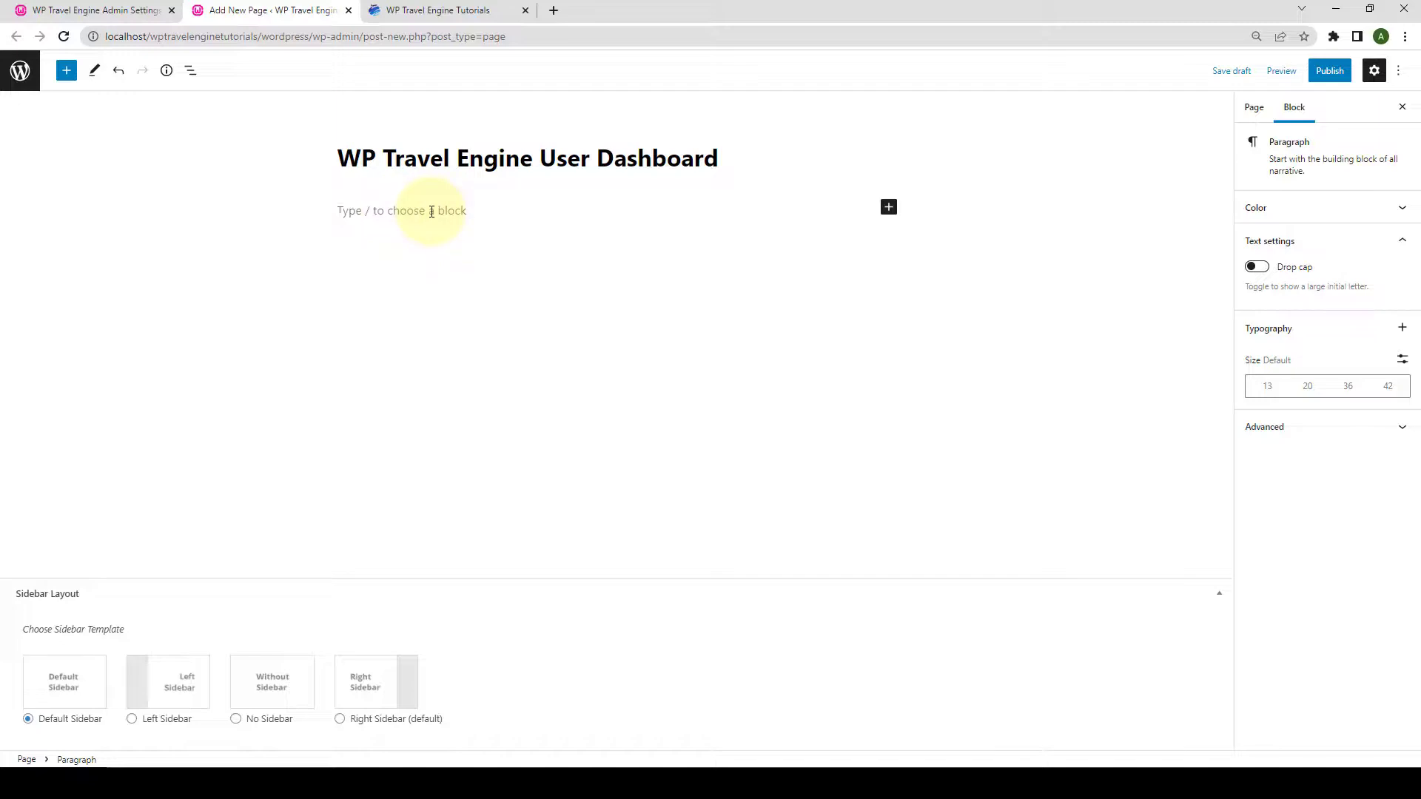
Copy the [wp_travel_engine_dashboard] shortcode from the User Dashboard Page description in the plugin settings.
left_click(96, 10)
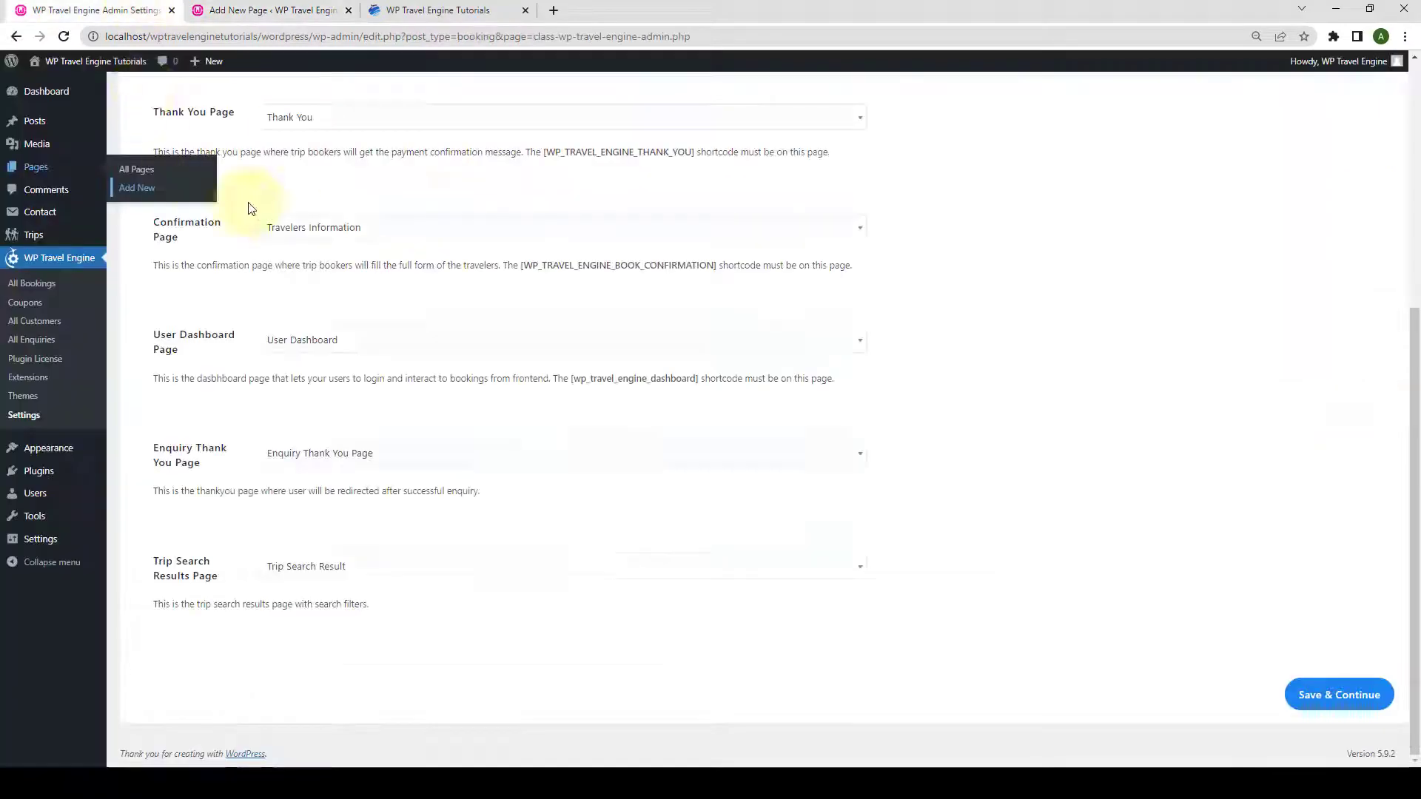
left_click_drag(698, 378, 580, 382)
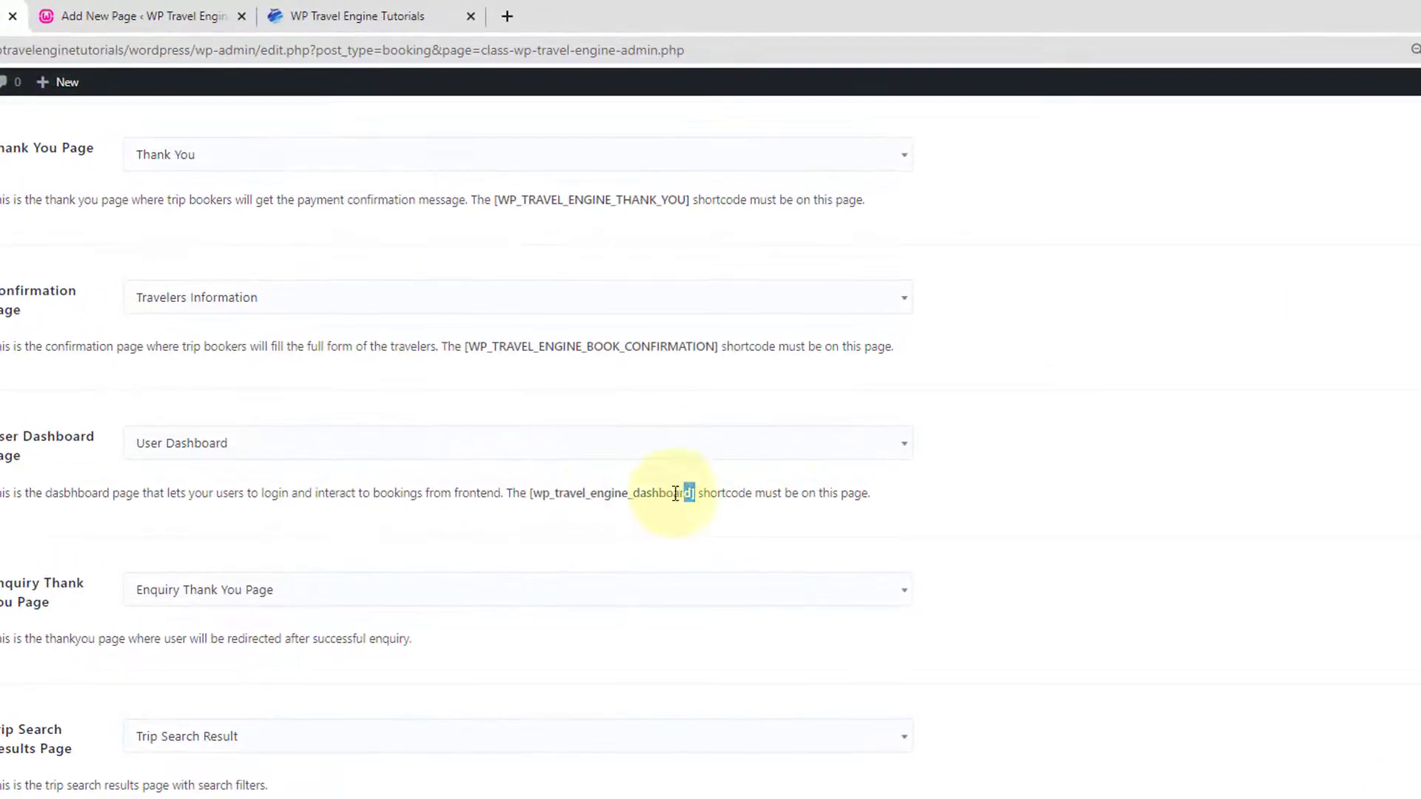
left_click_drag(541, 497, 530, 495)
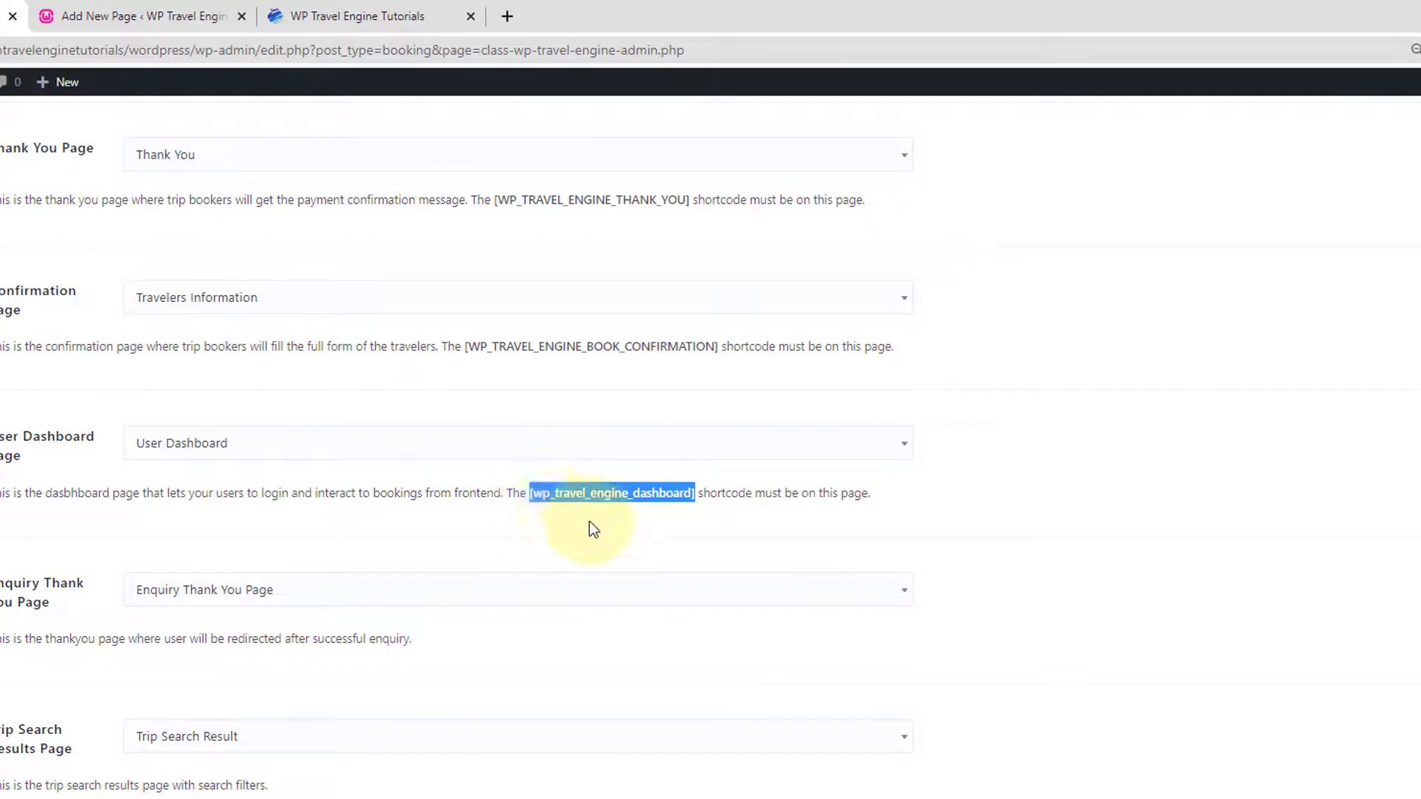
scroll(596, 370, "up", 2)
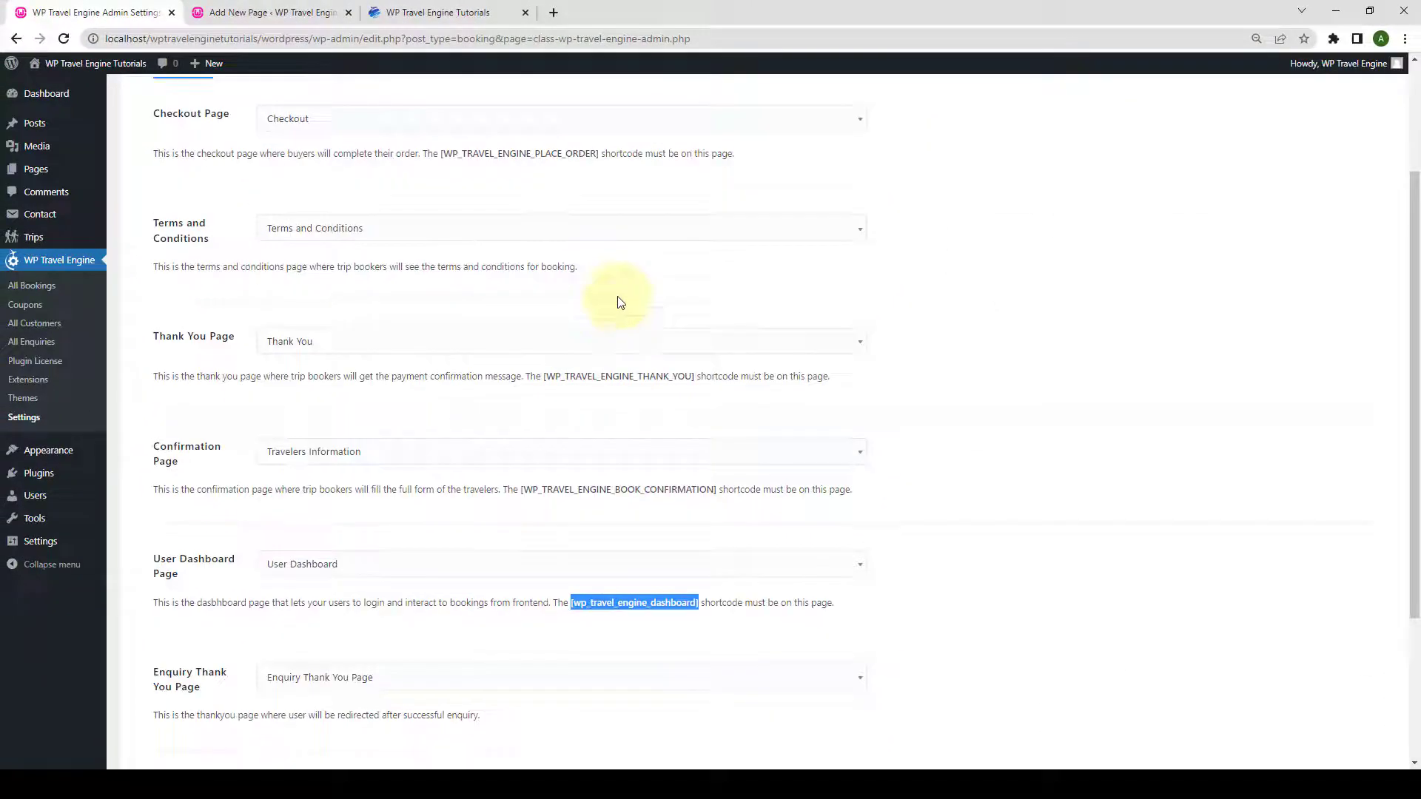
scroll(620, 302, "up", 1)
scroll(618, 333, "down", 4)
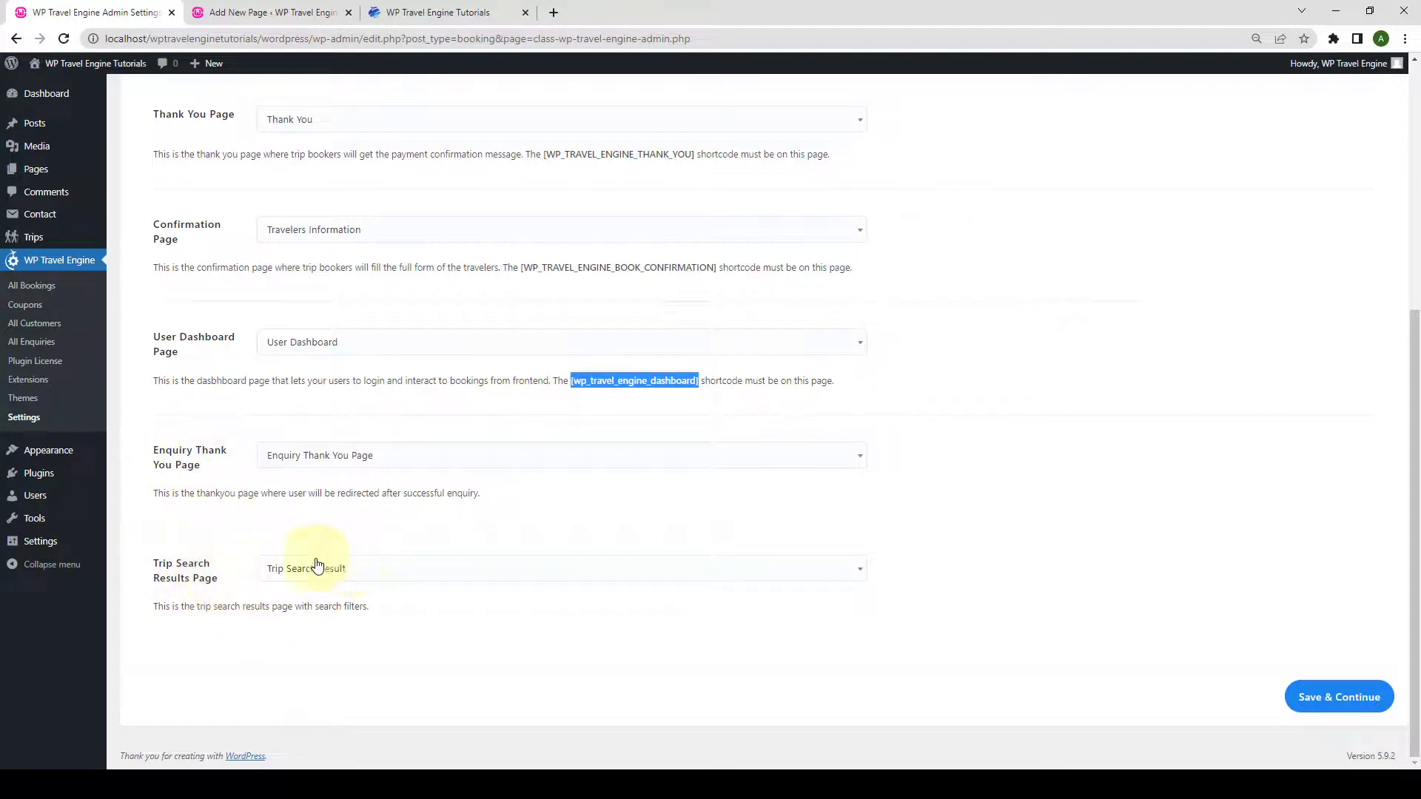
right_click(640, 387)
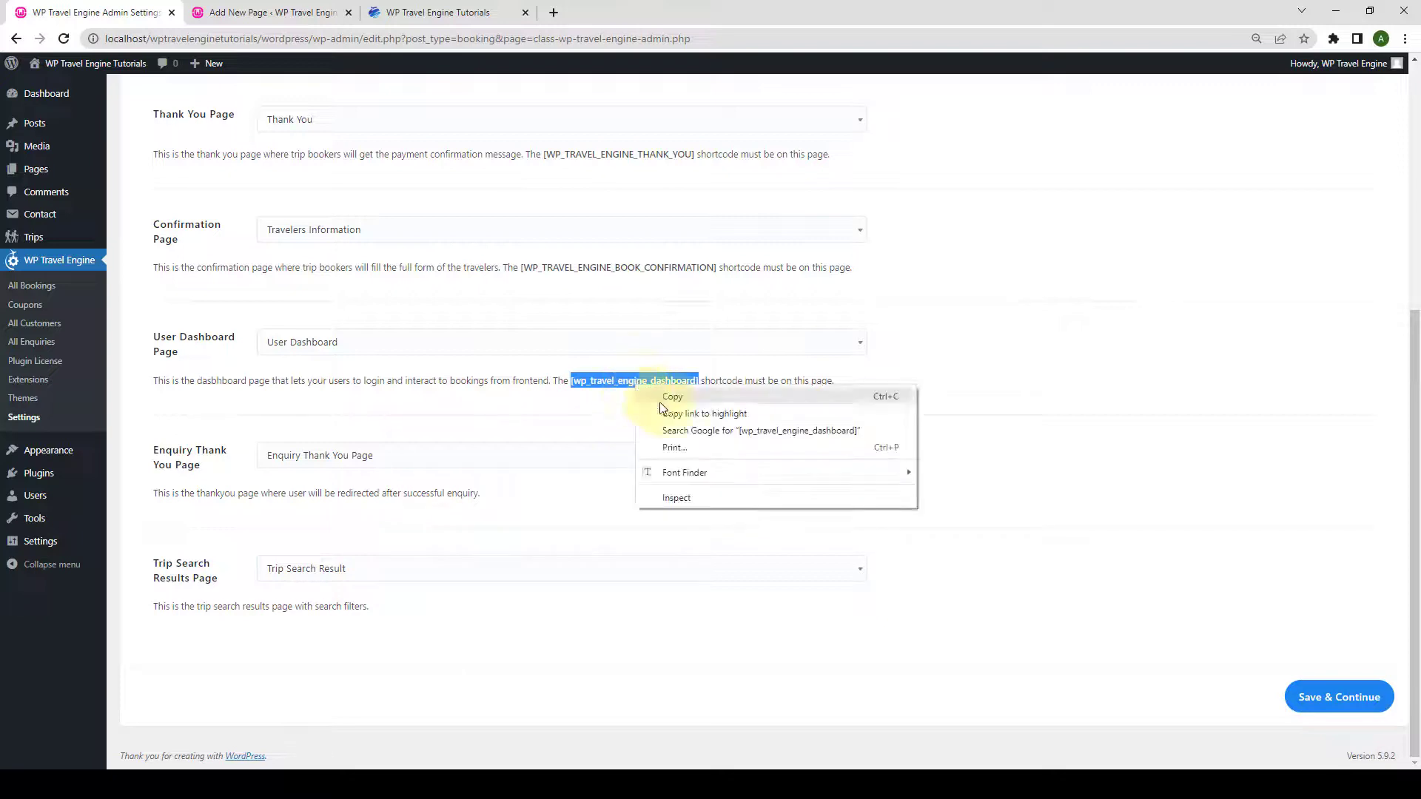
left_click(670, 398)
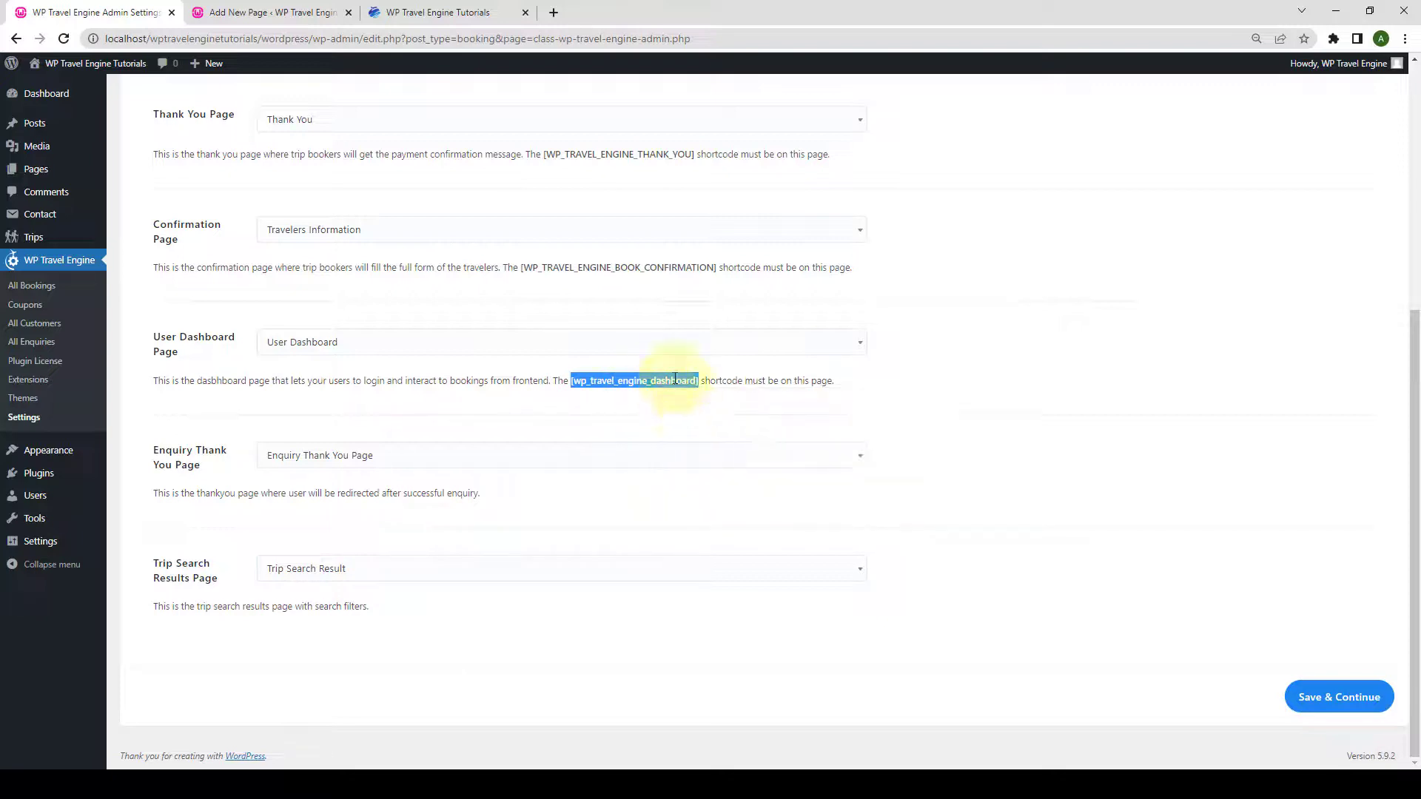
left_click(663, 379)
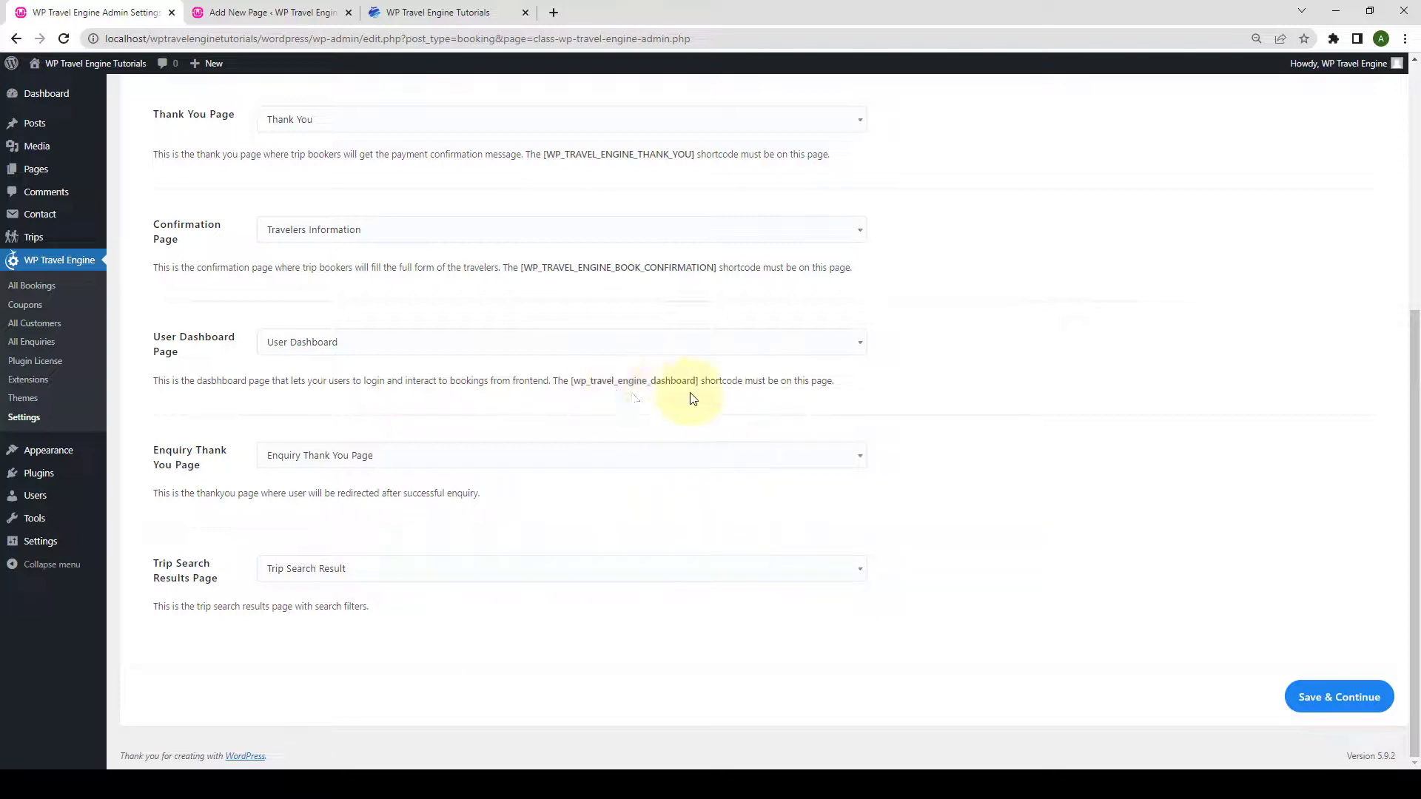
Paste the [wp_travel_engine_dashboard] shortcode into the body of the new WP Travel Engine User Dashboard page.
left_click(258, 8)
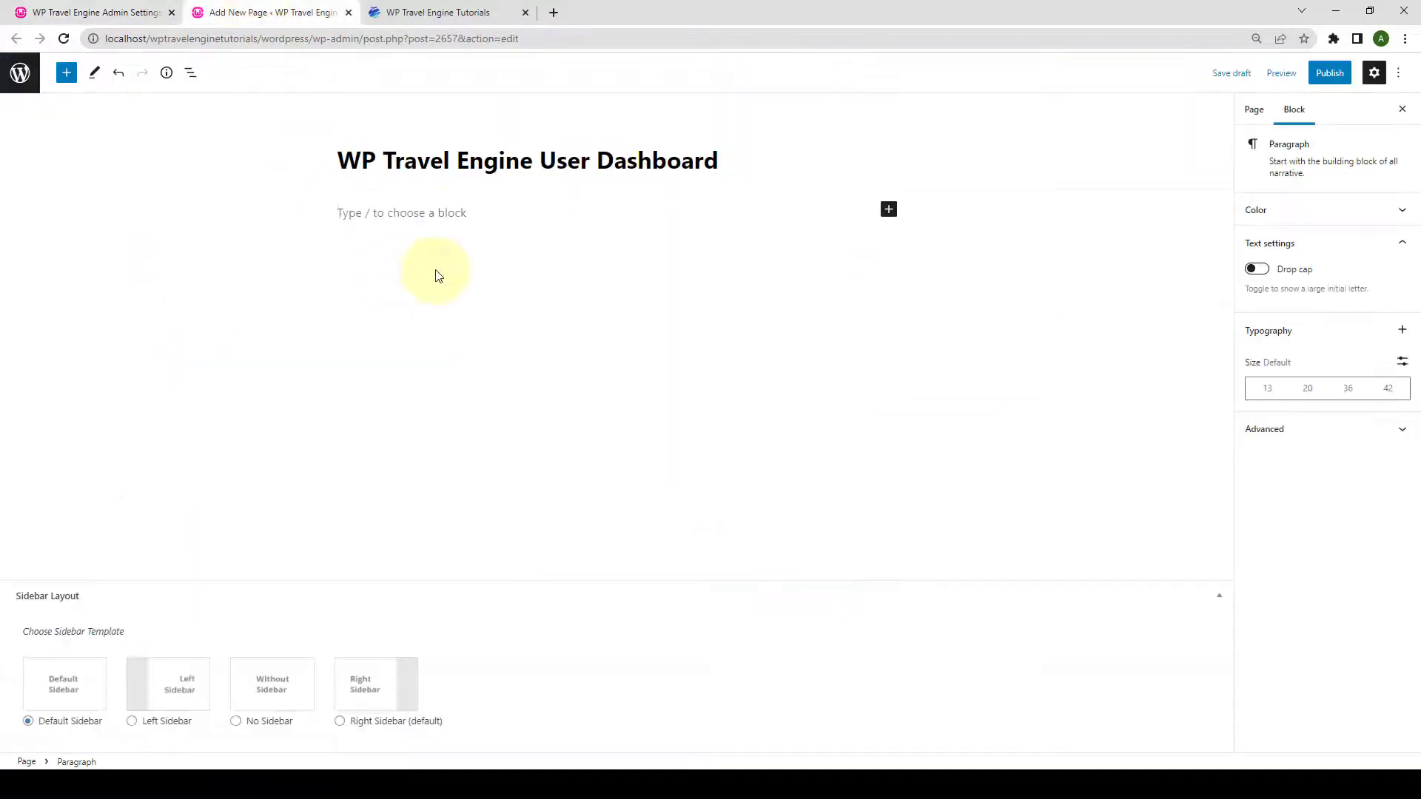
right_click(435, 217)
left_click(474, 333)
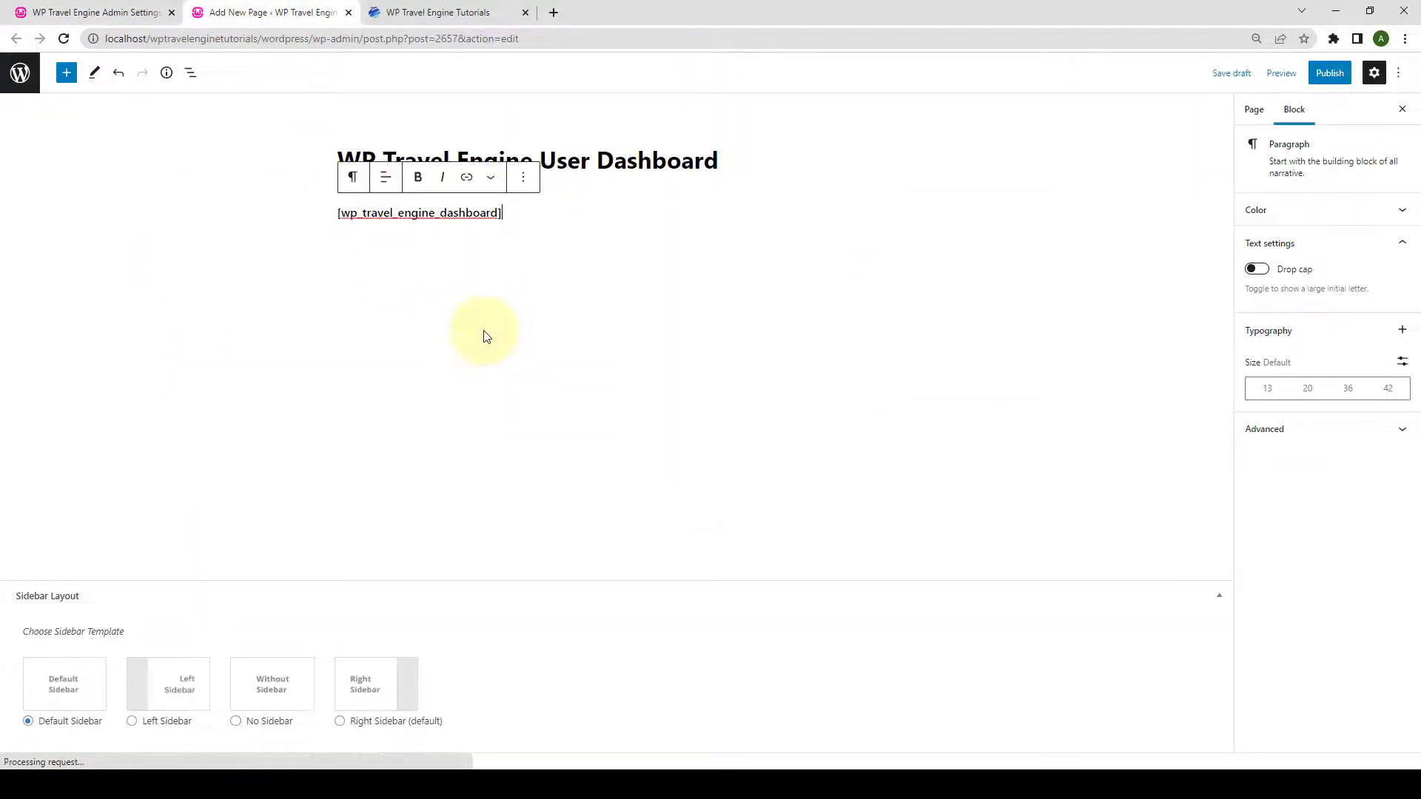
Set the page's sidebar layout to No Sidebar and publish the page.
left_click(236, 722)
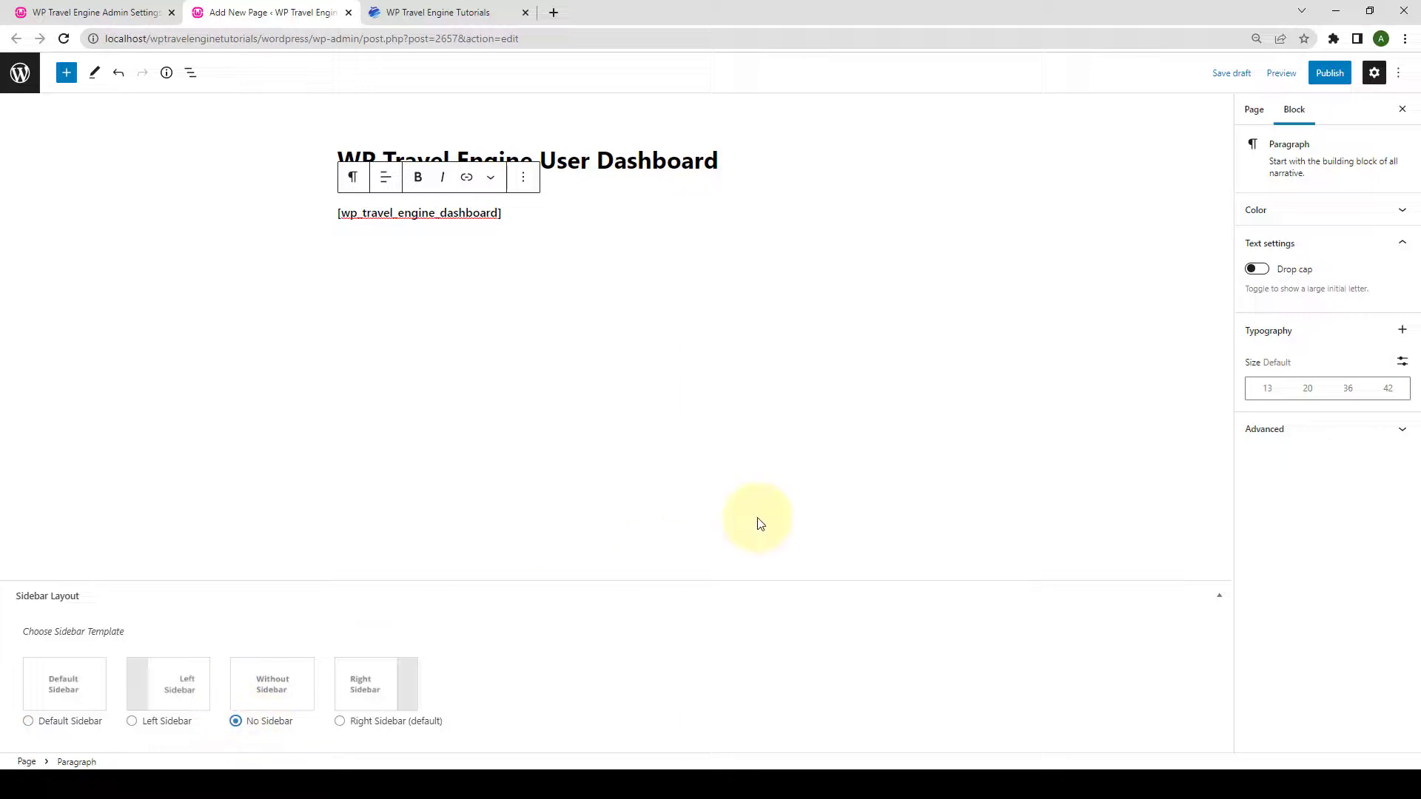
left_click(1345, 80)
left_click(1300, 77)
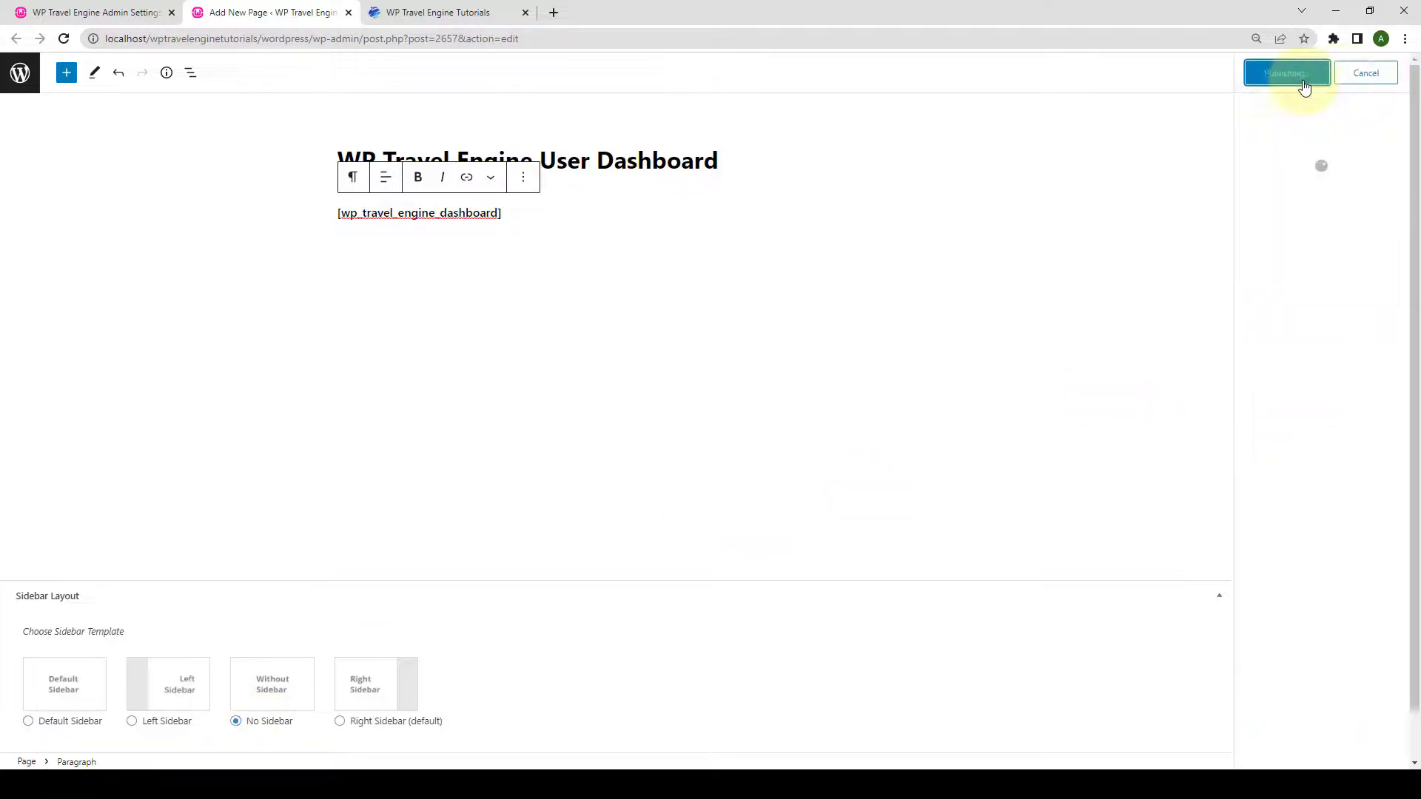
Reload the plugin settings, assign WP Travel Engine User Dashboard as the User Dashboard Page, and save the settings.
left_click(96, 11)
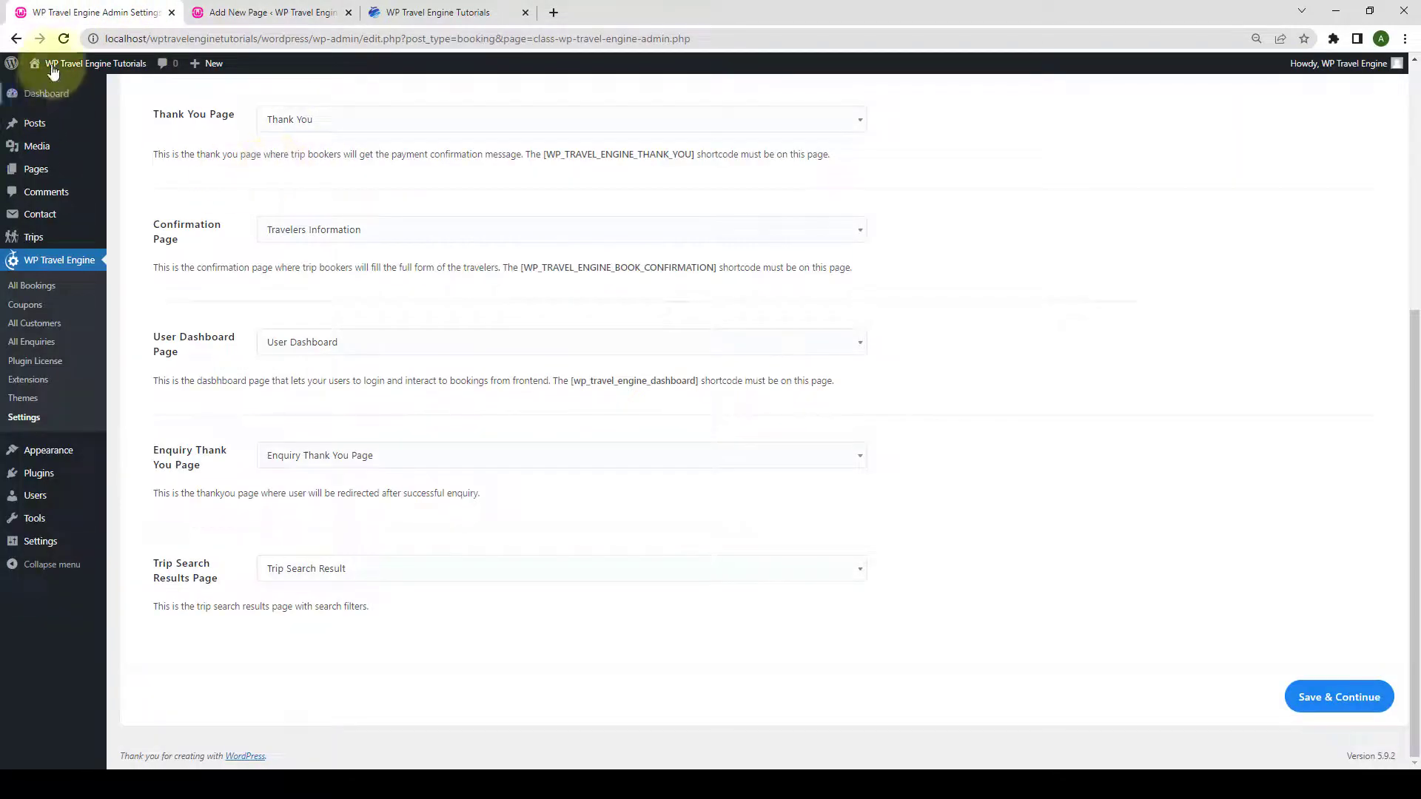
left_click(64, 39)
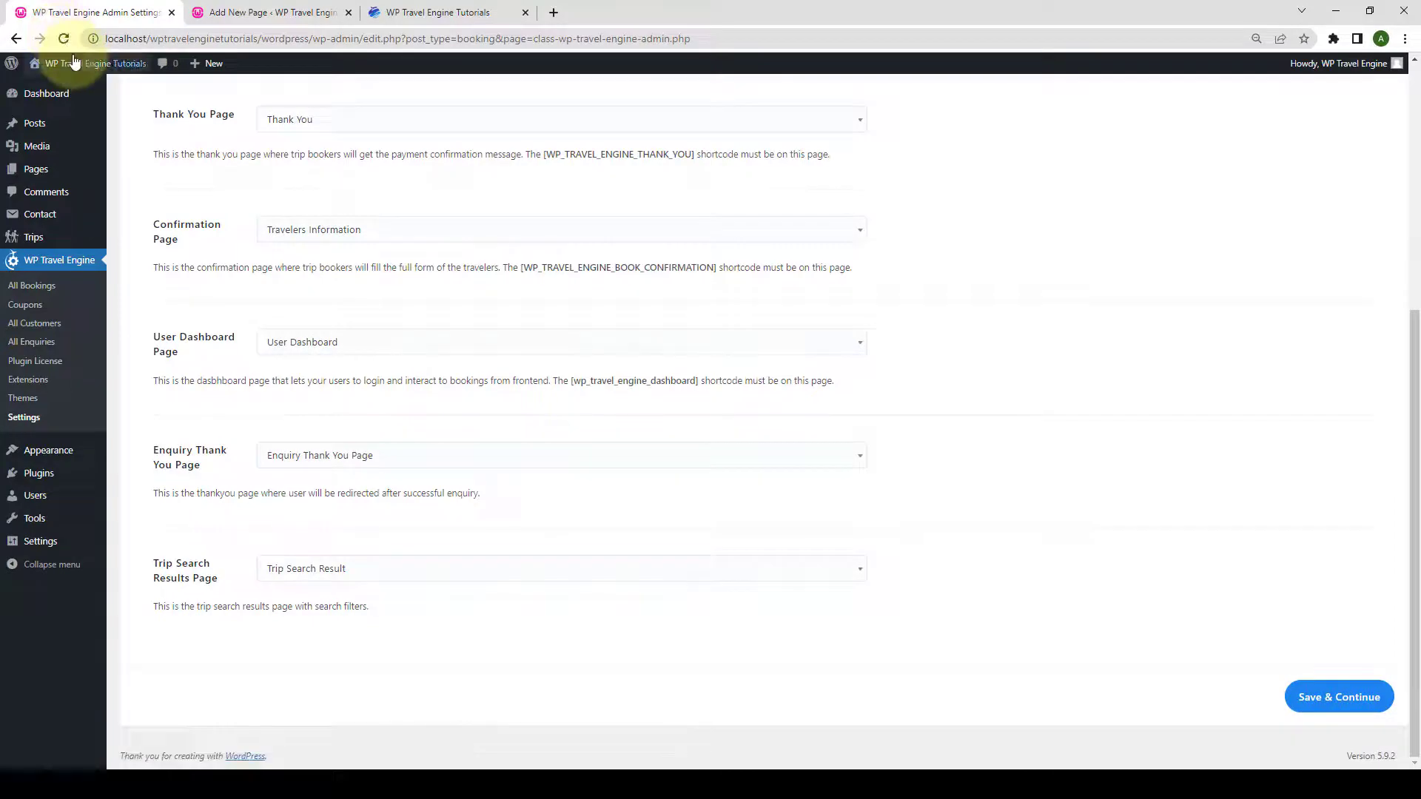
mouse_move(74, 64)
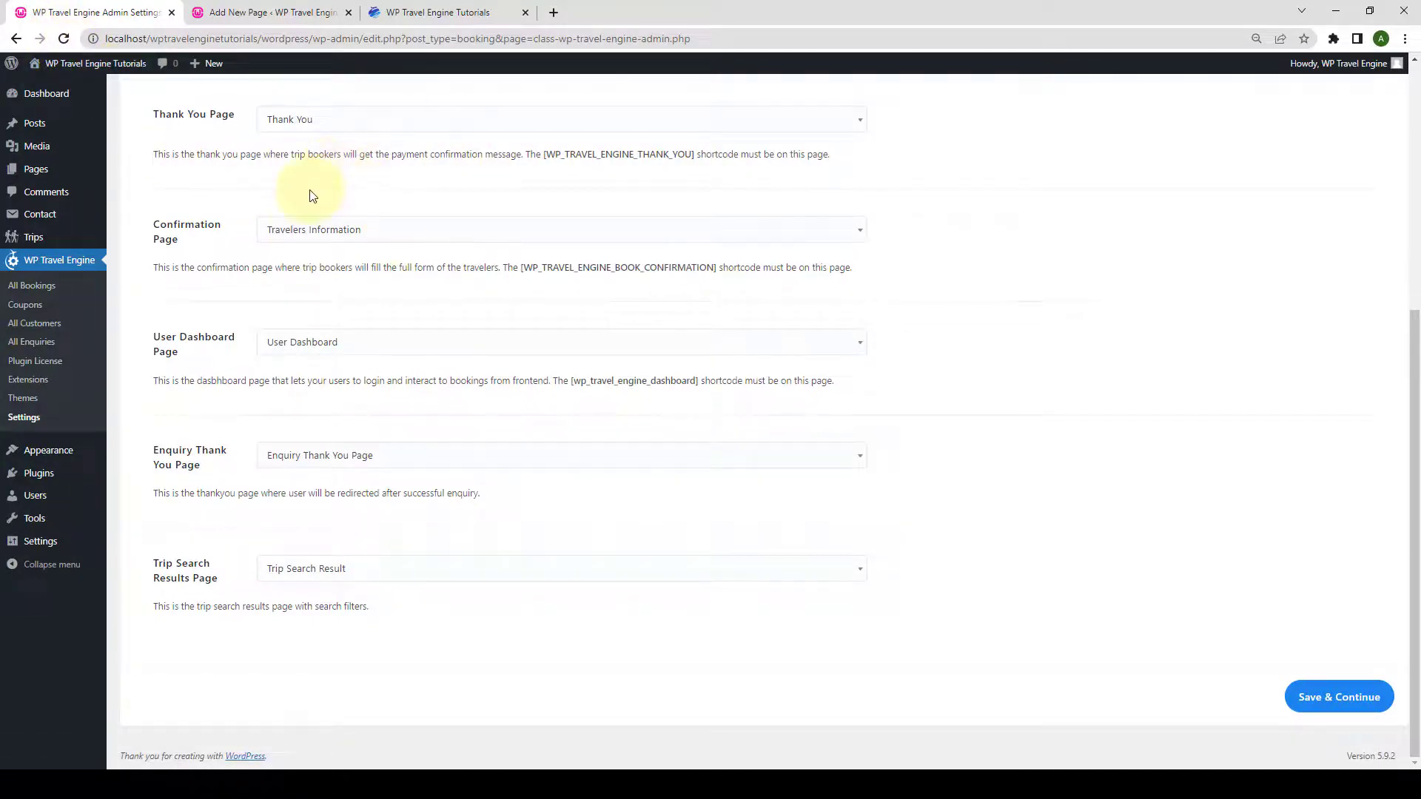
left_click(473, 349)
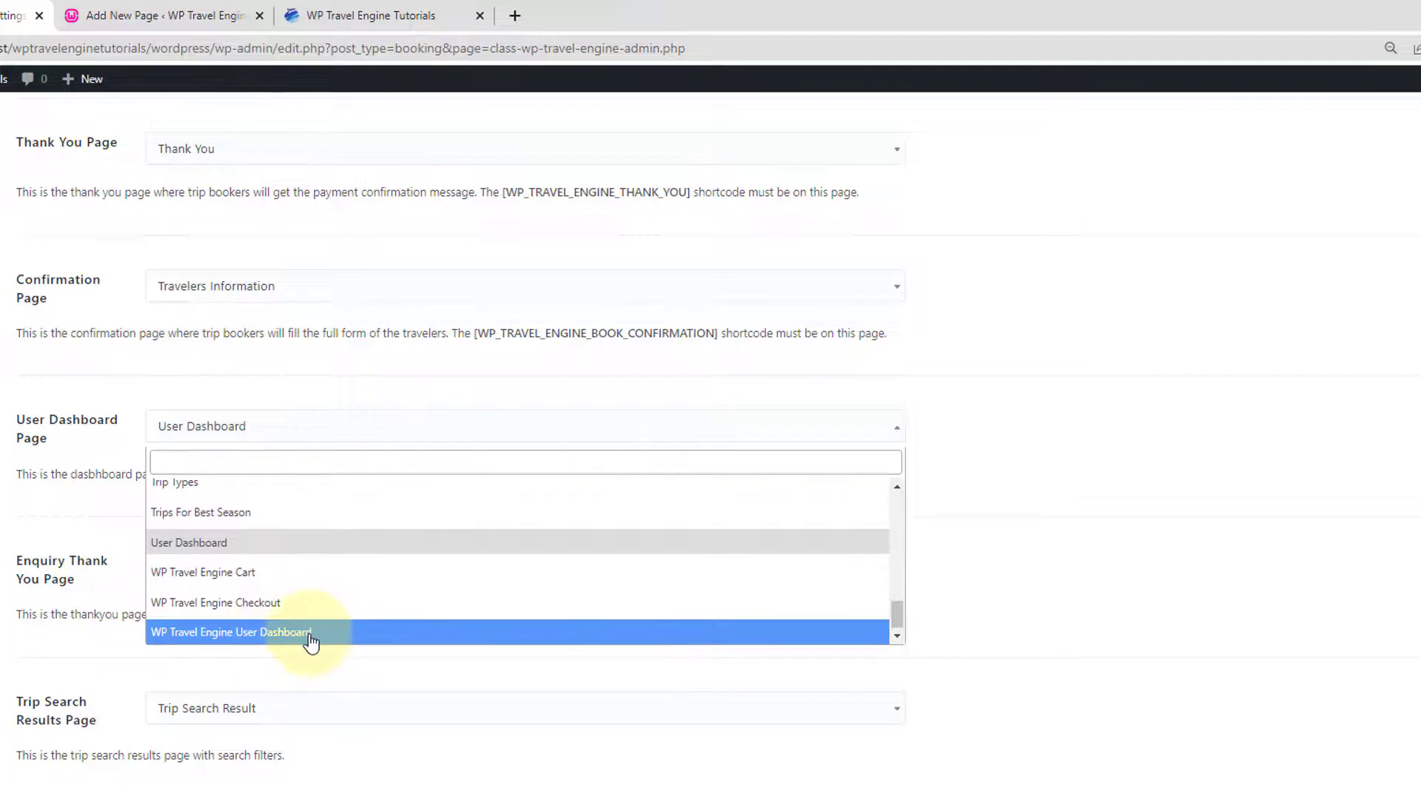
left_click(309, 636)
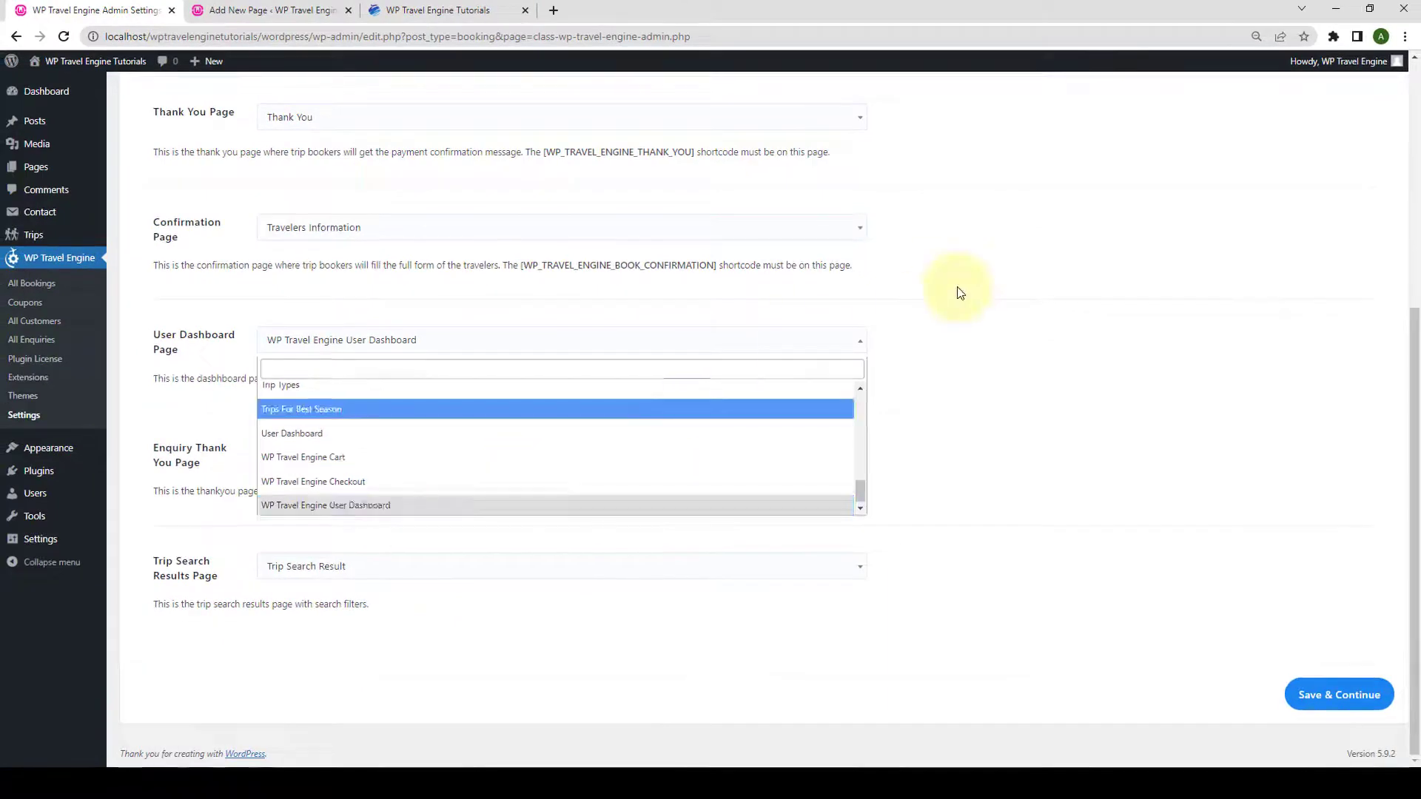
left_click(960, 293)
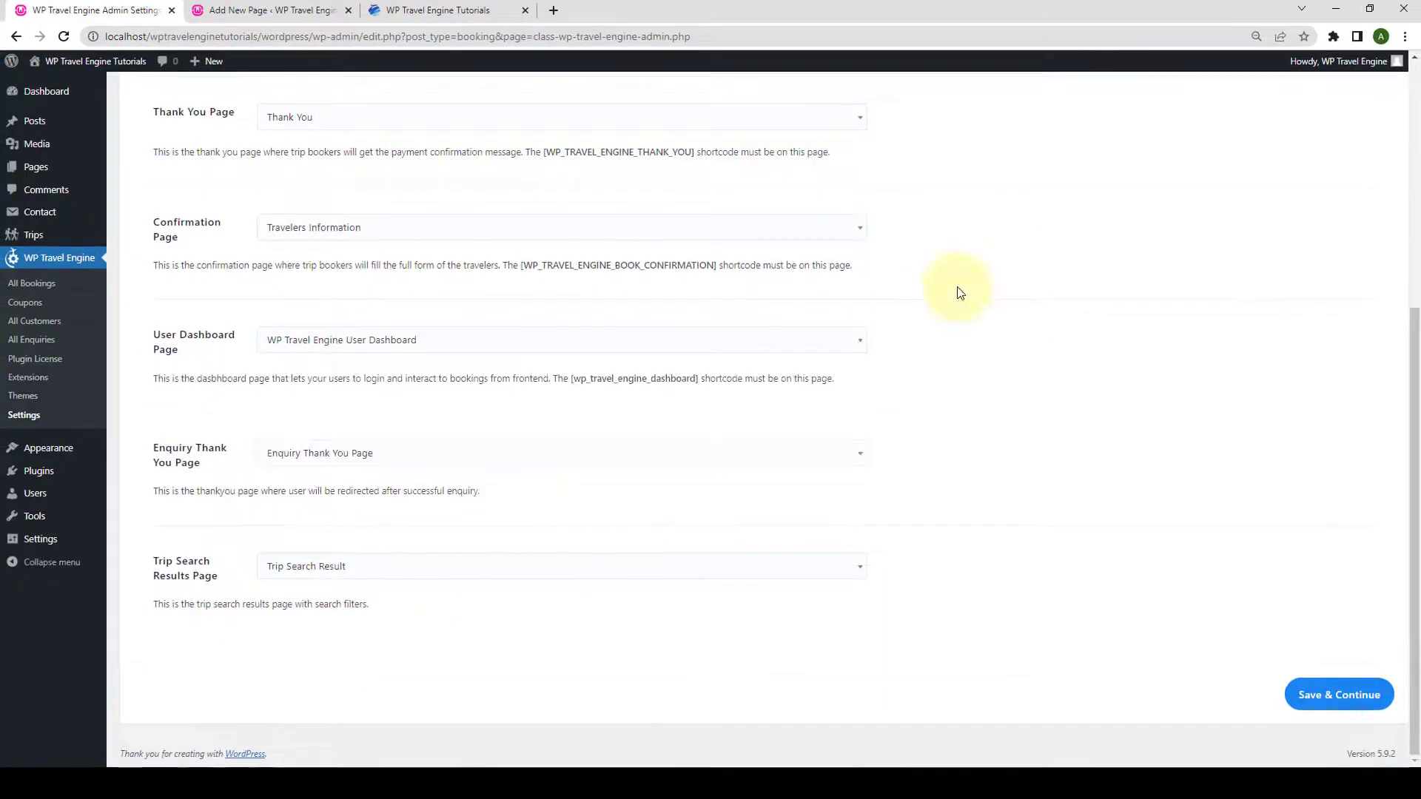
left_click(1344, 707)
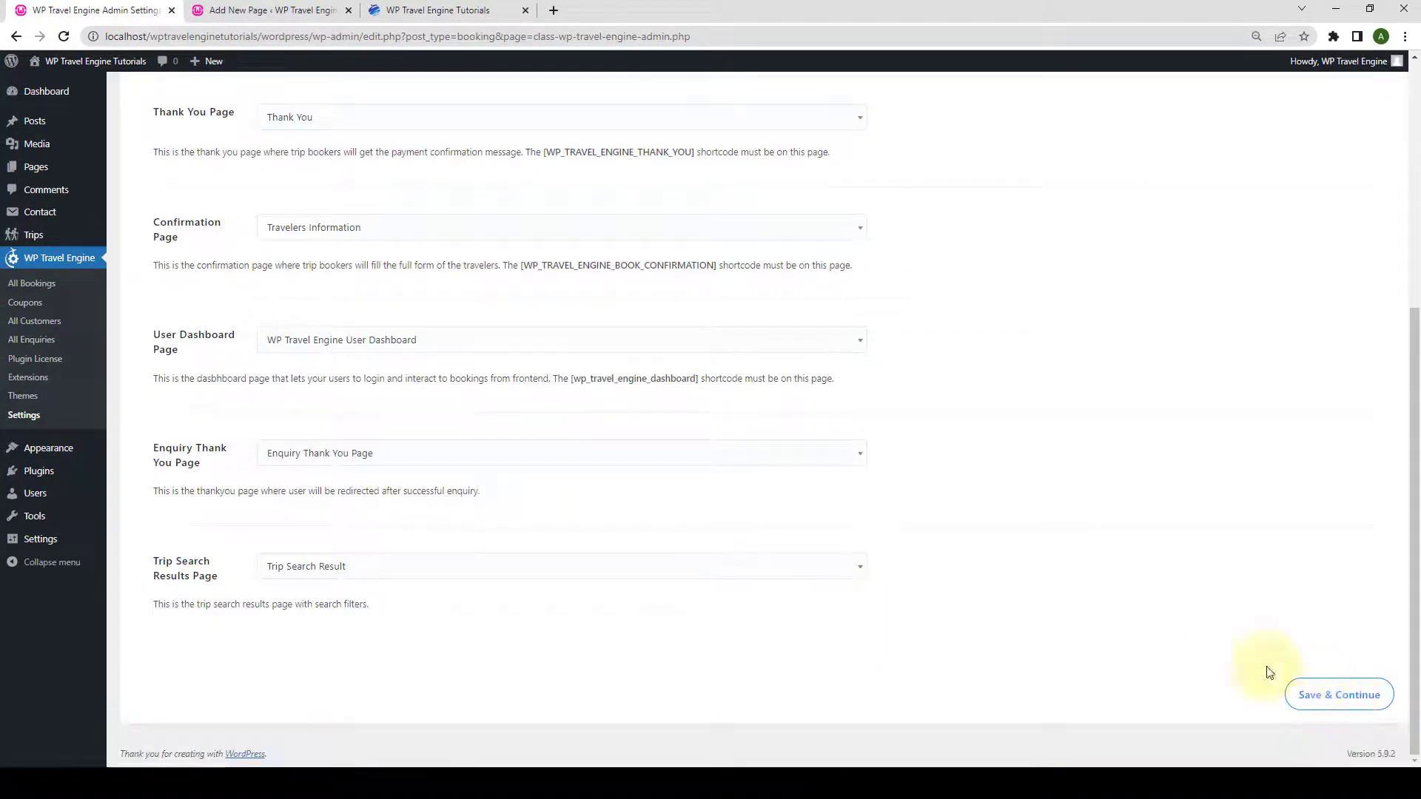
Open the list of all site pages in a separate browser tab and go to the list's last page.
mouse_move(69, 170)
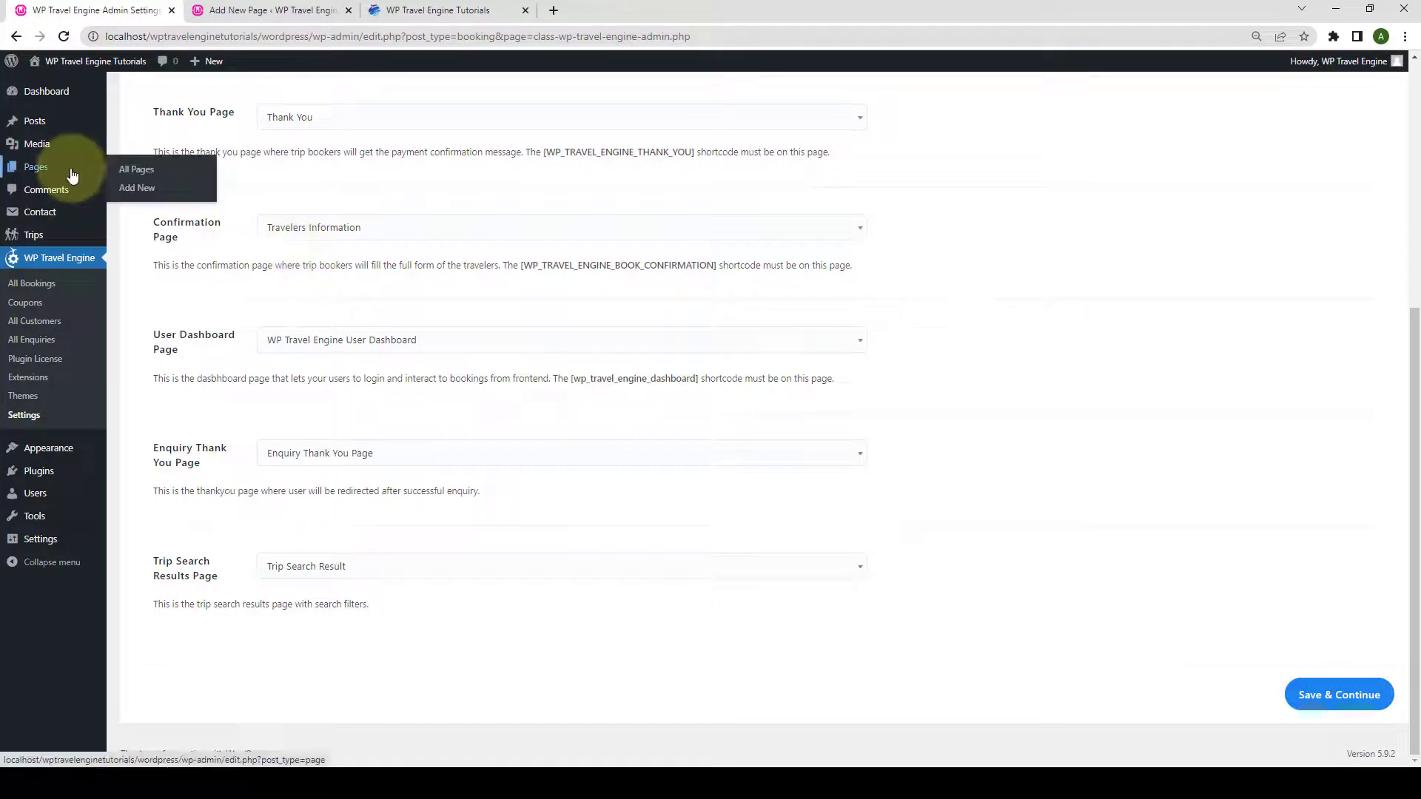
right_click(148, 172)
left_click(175, 176)
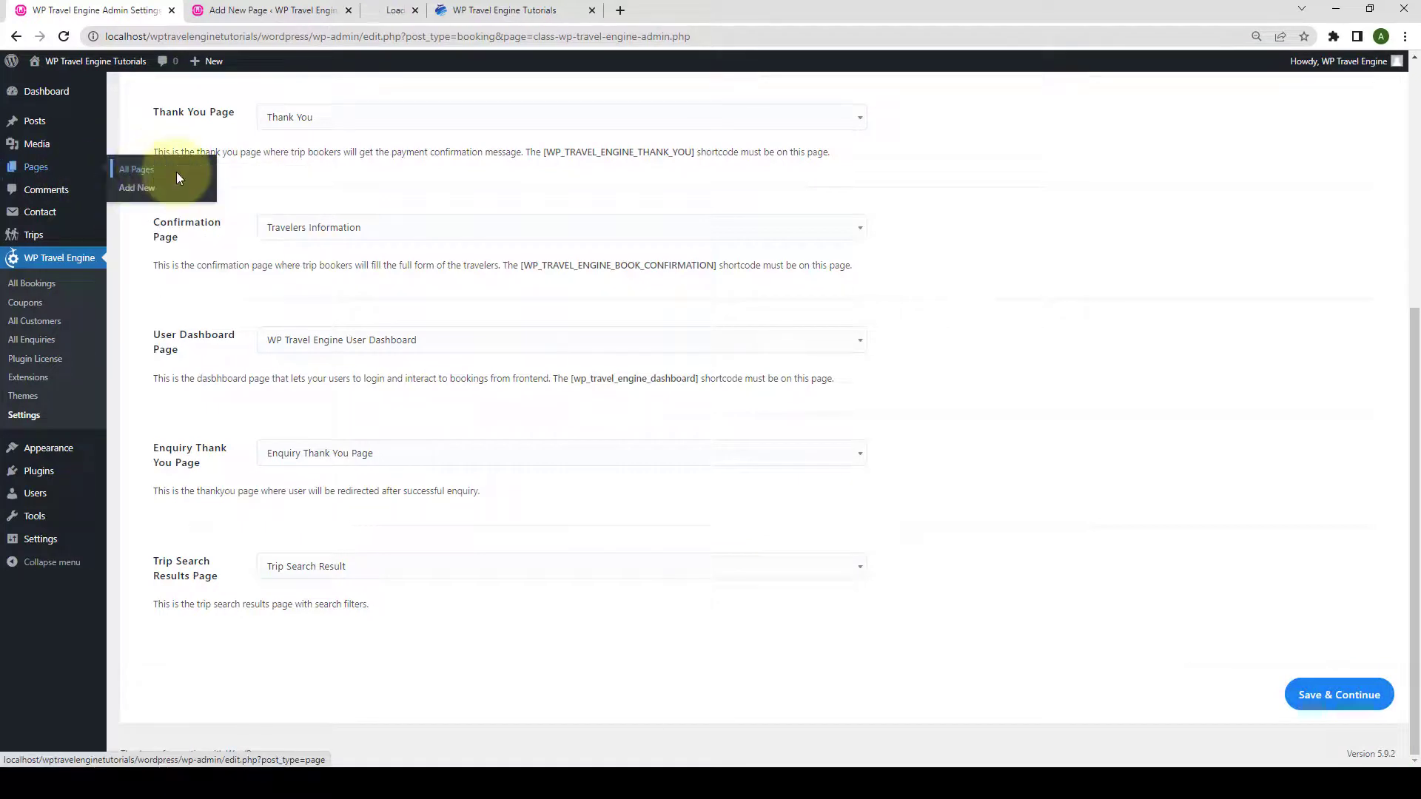
left_click(435, 10)
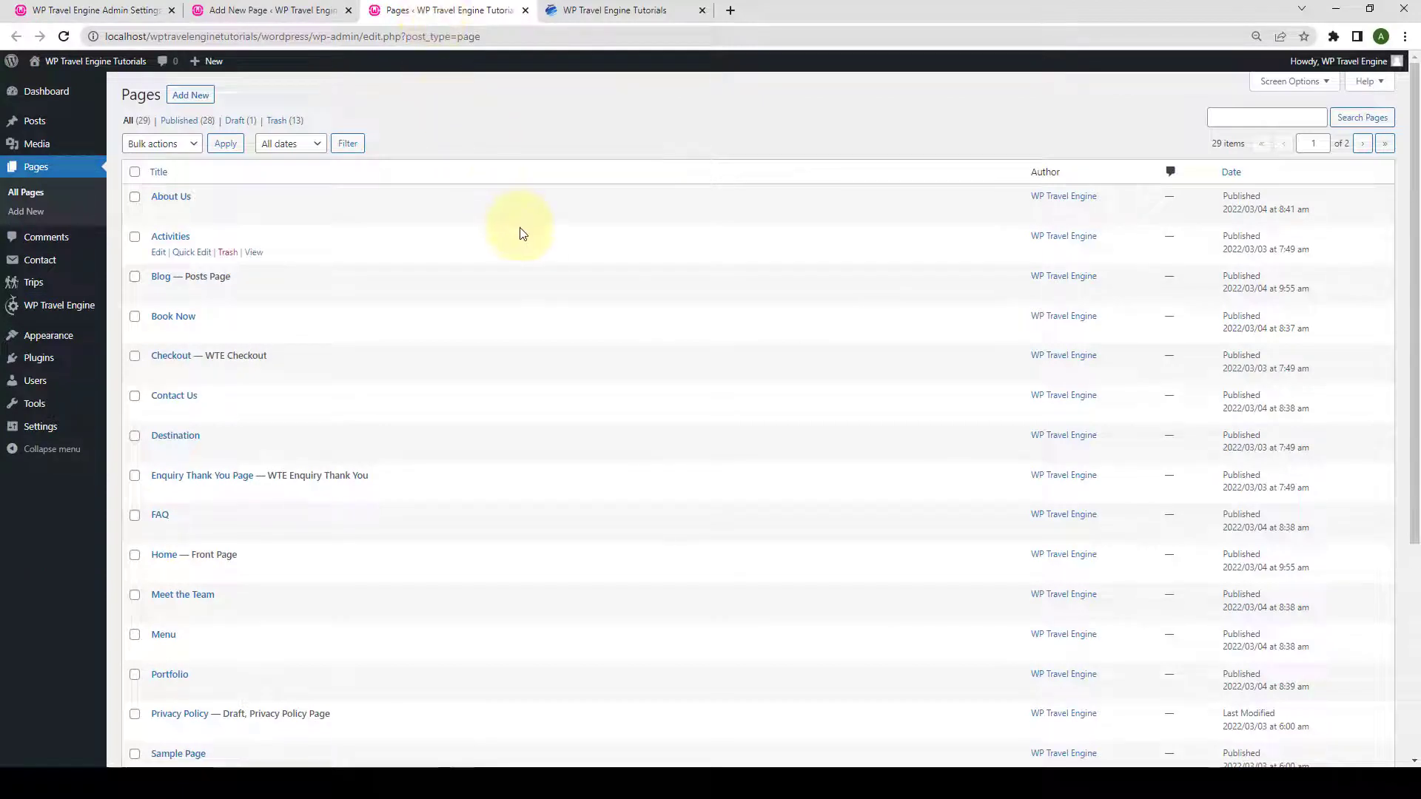
scroll(523, 233, "down", 5)
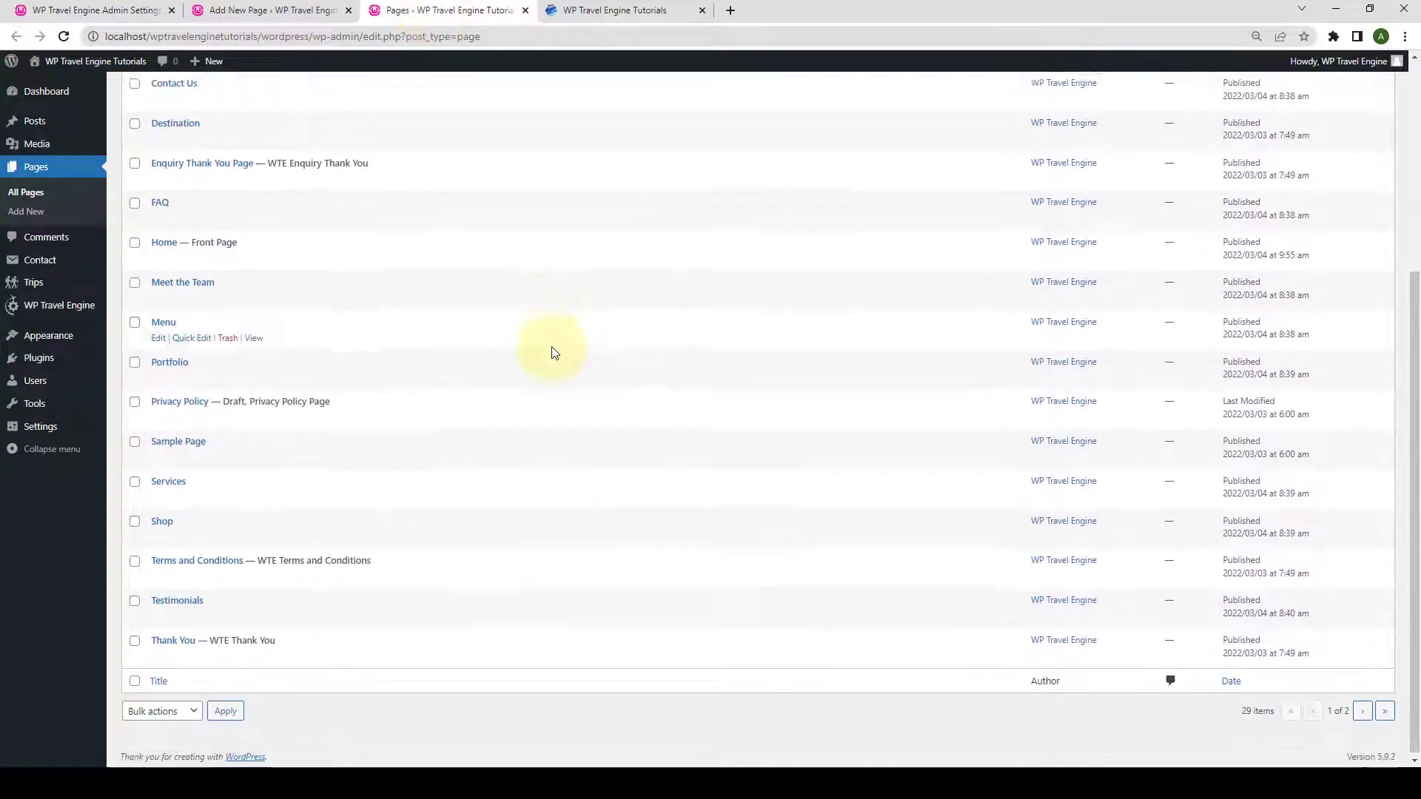
left_click(1384, 709)
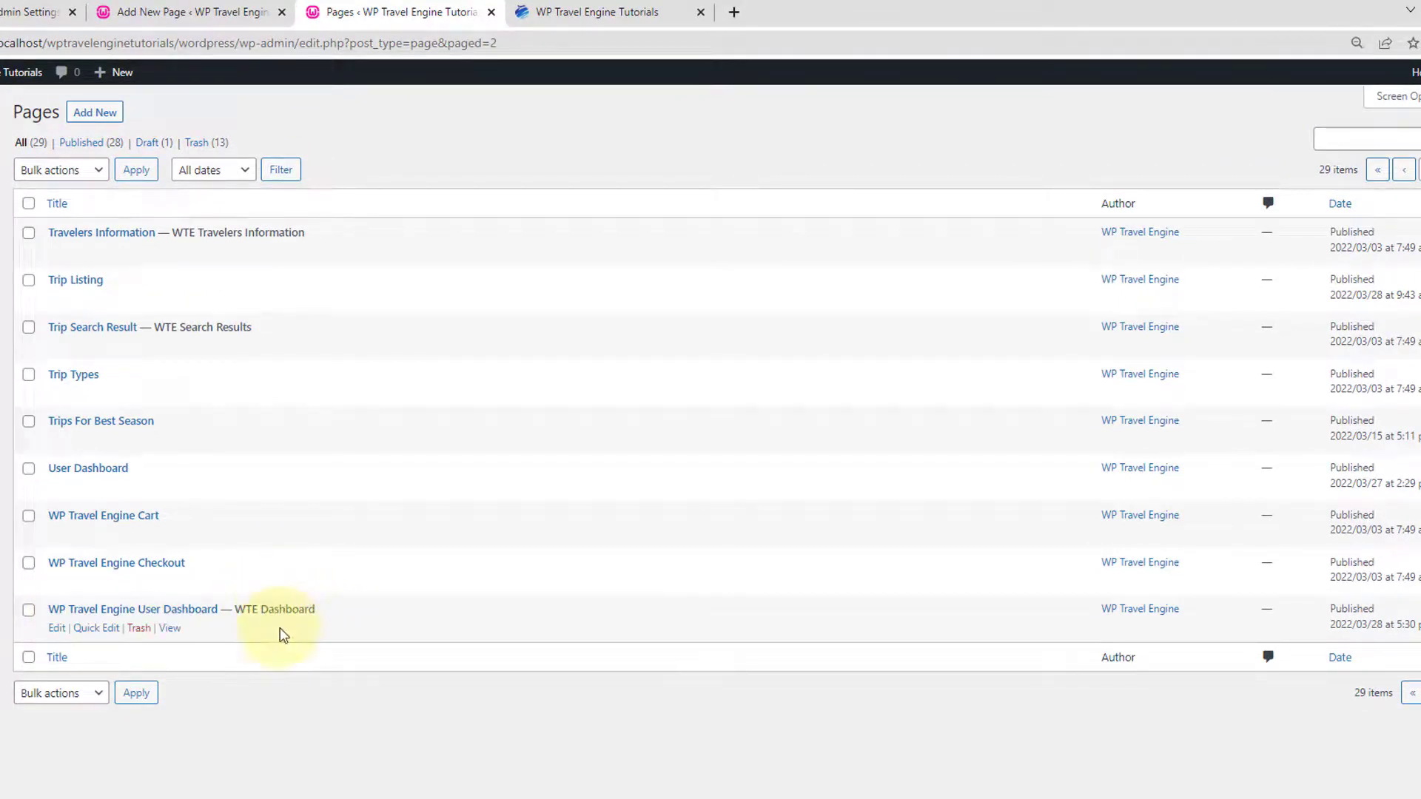
View the WP Travel Engine User Dashboard page on the live site, then close the extra browser tabs to return to the plugin settings.
right_click(176, 633)
left_click(219, 643)
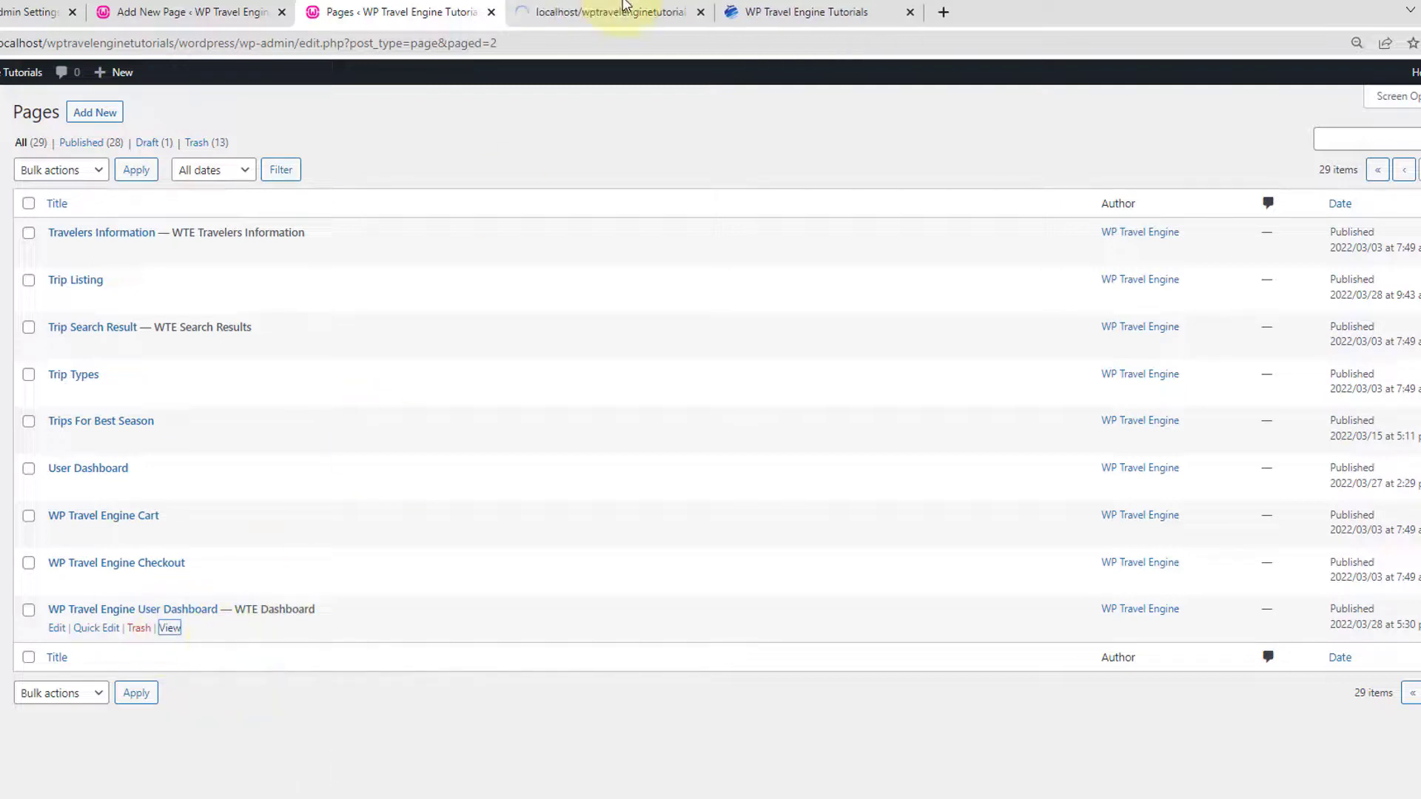
left_click(624, 9)
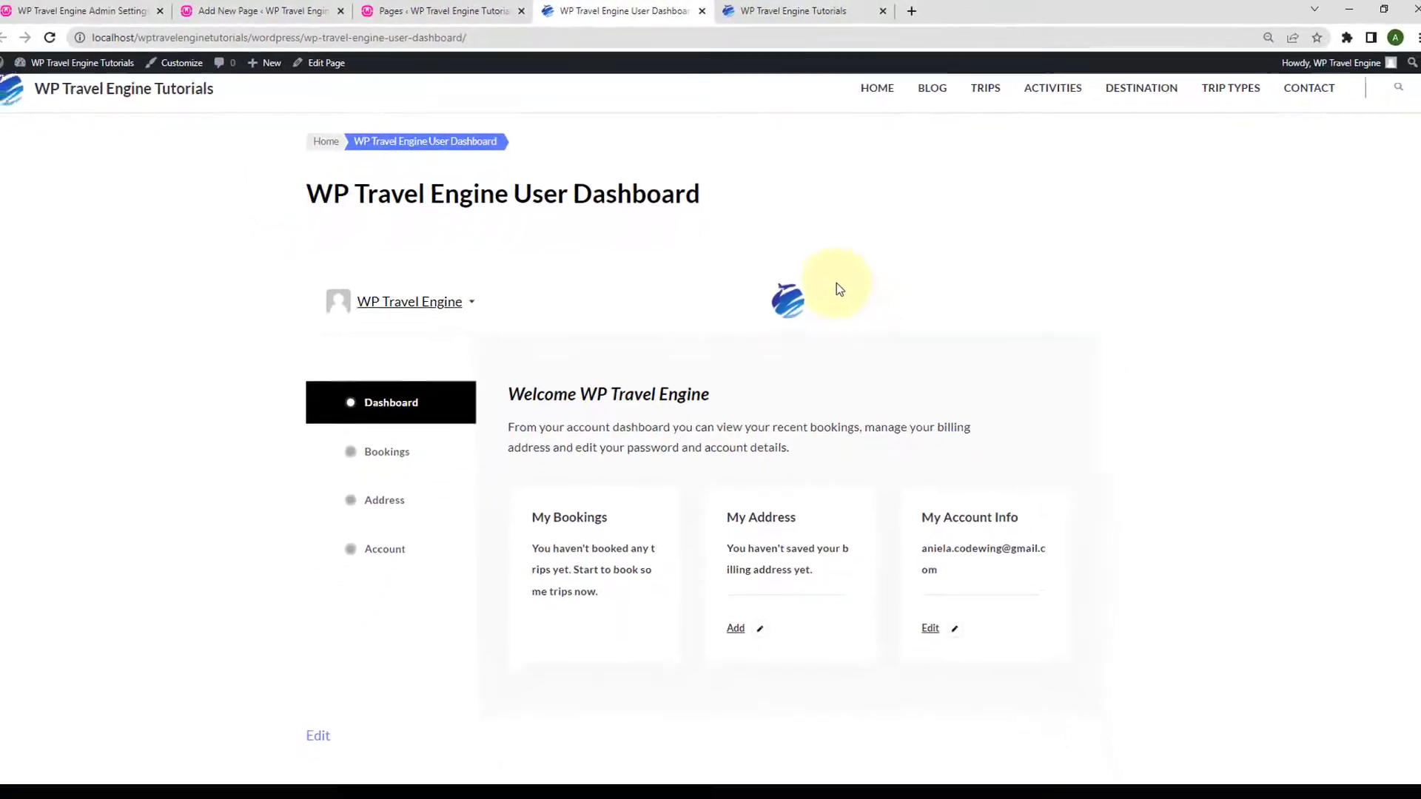
scroll(838, 289, "down", 1)
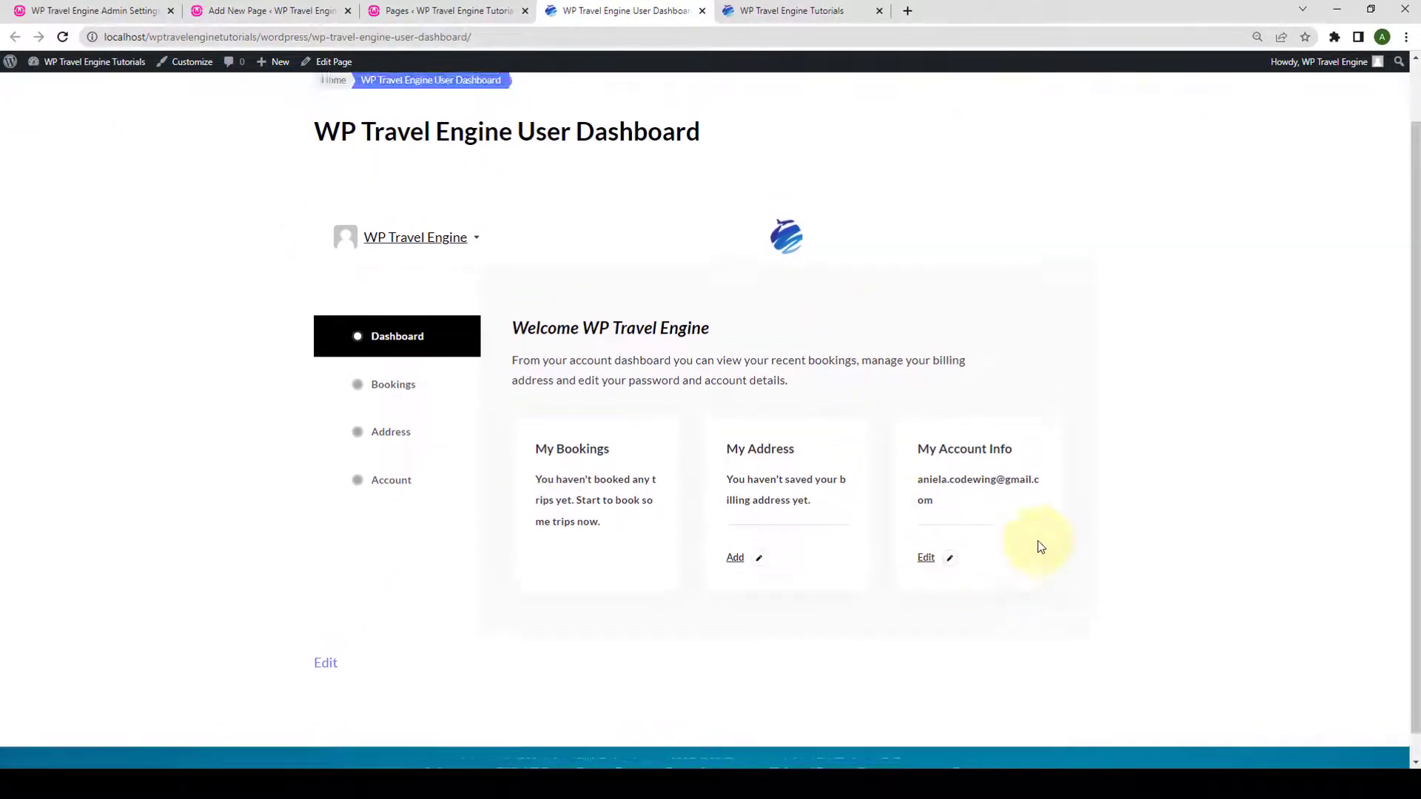
scroll(1038, 546, "up", 1)
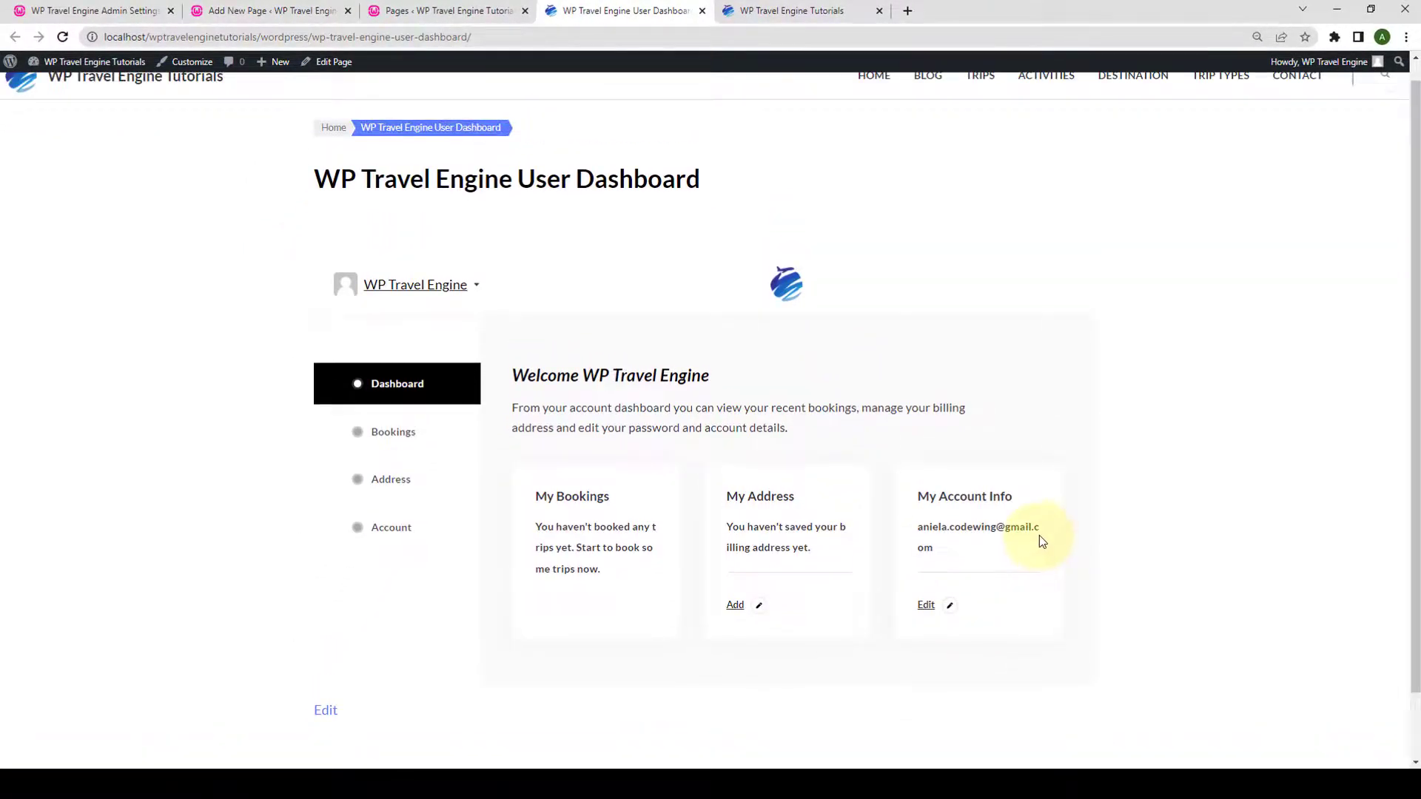
left_click(703, 11)
left_click(524, 11)
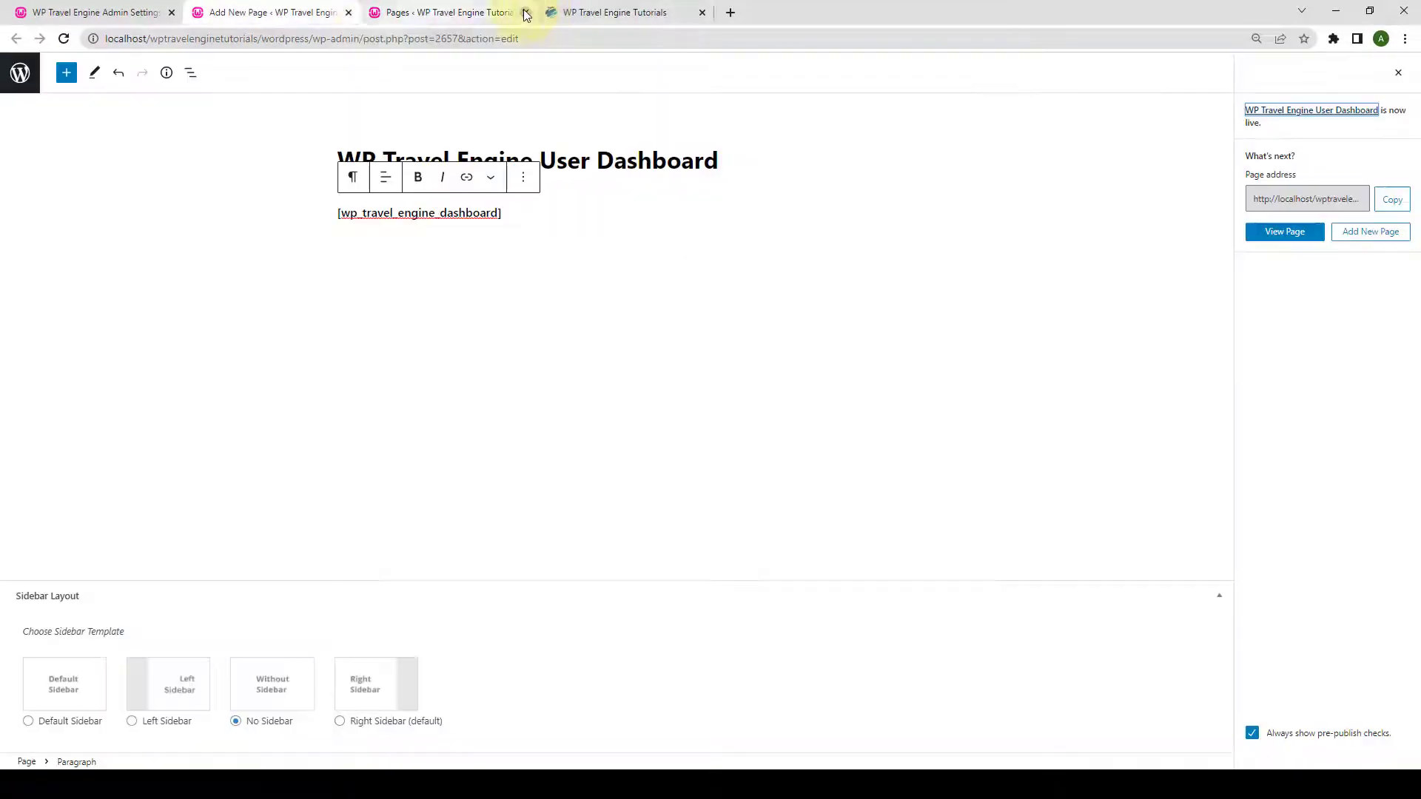
left_click(349, 12)
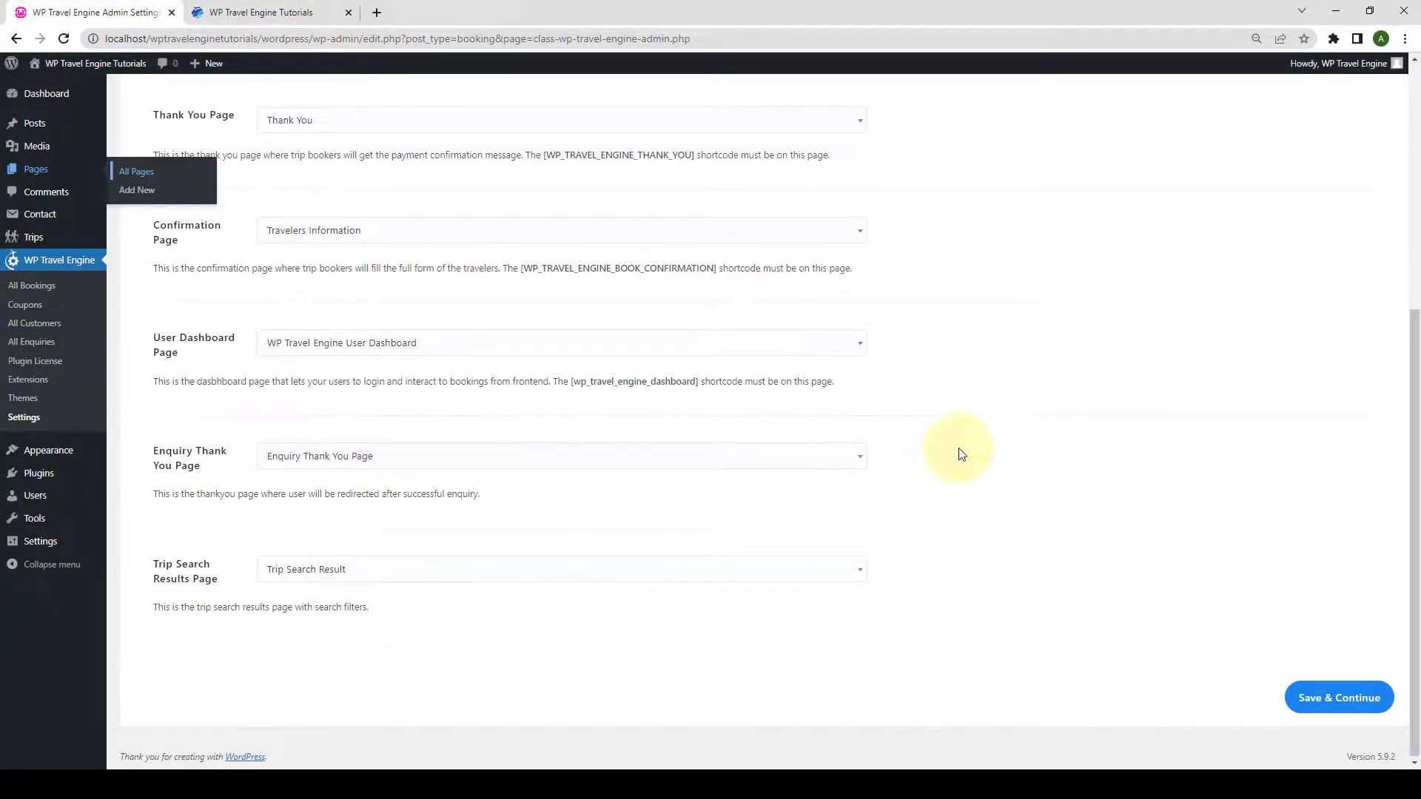
Review and save the general page settings, then open the Trip Tabs Settings.
scroll(959, 459, "up", 3)
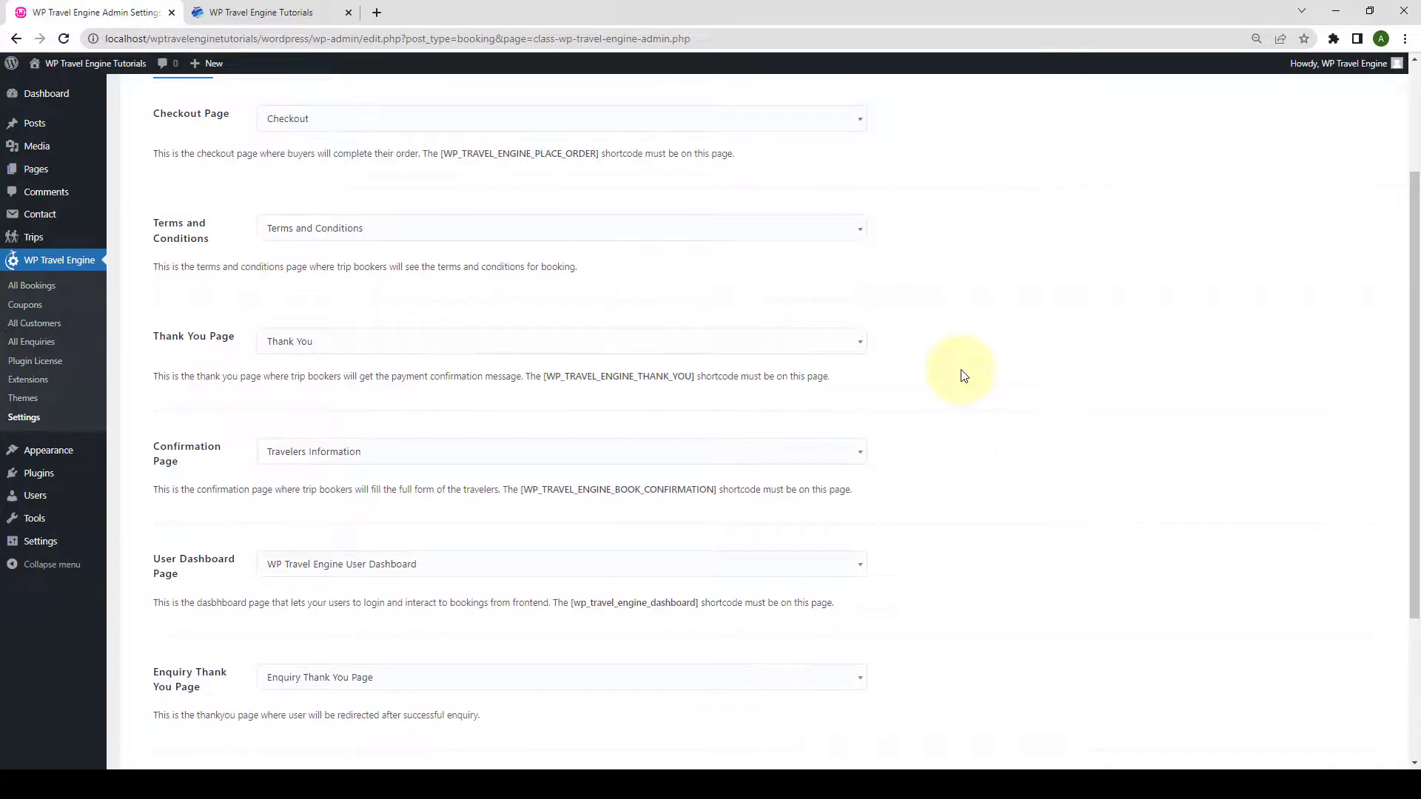
scroll(962, 376, "down", 1)
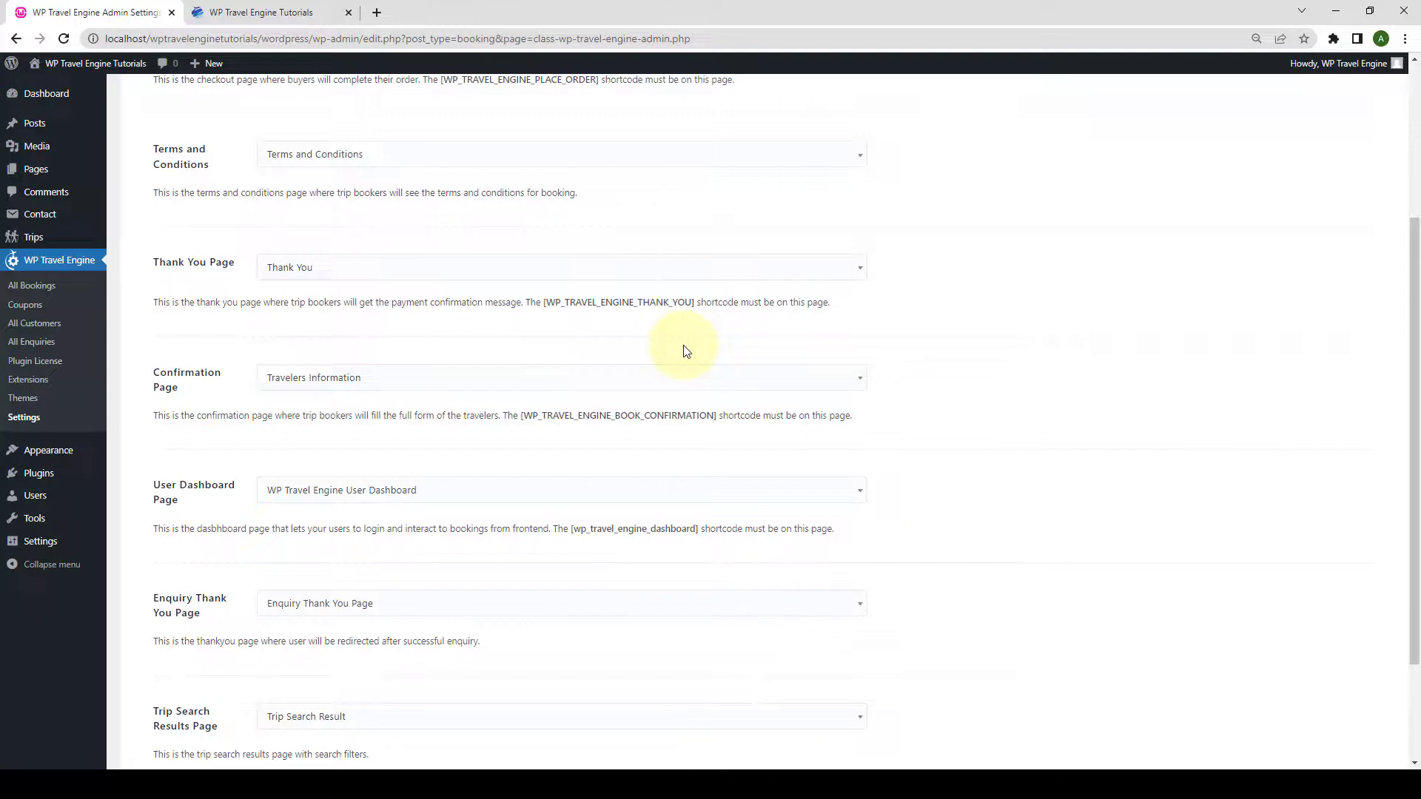
scroll(685, 350, "down", 2)
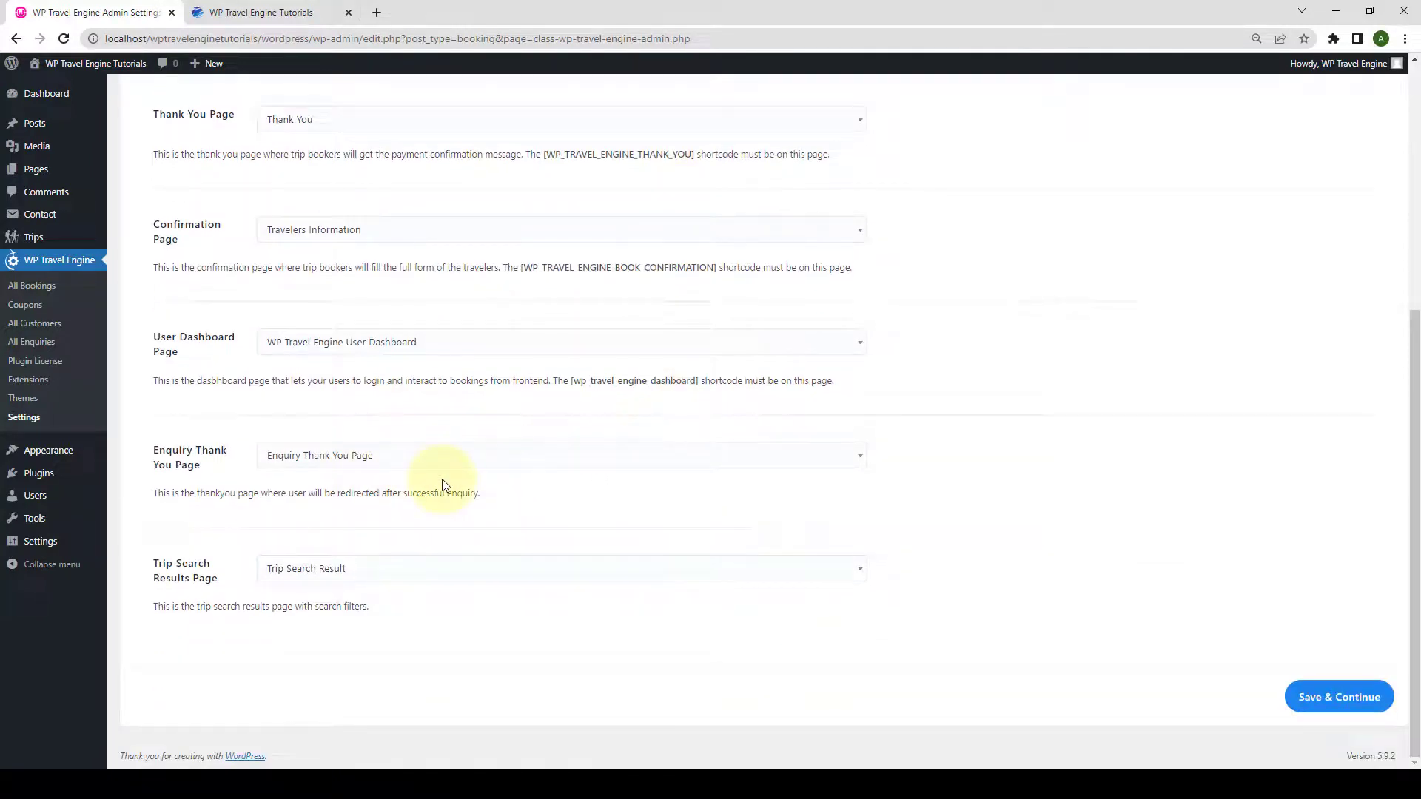
left_click(1365, 695)
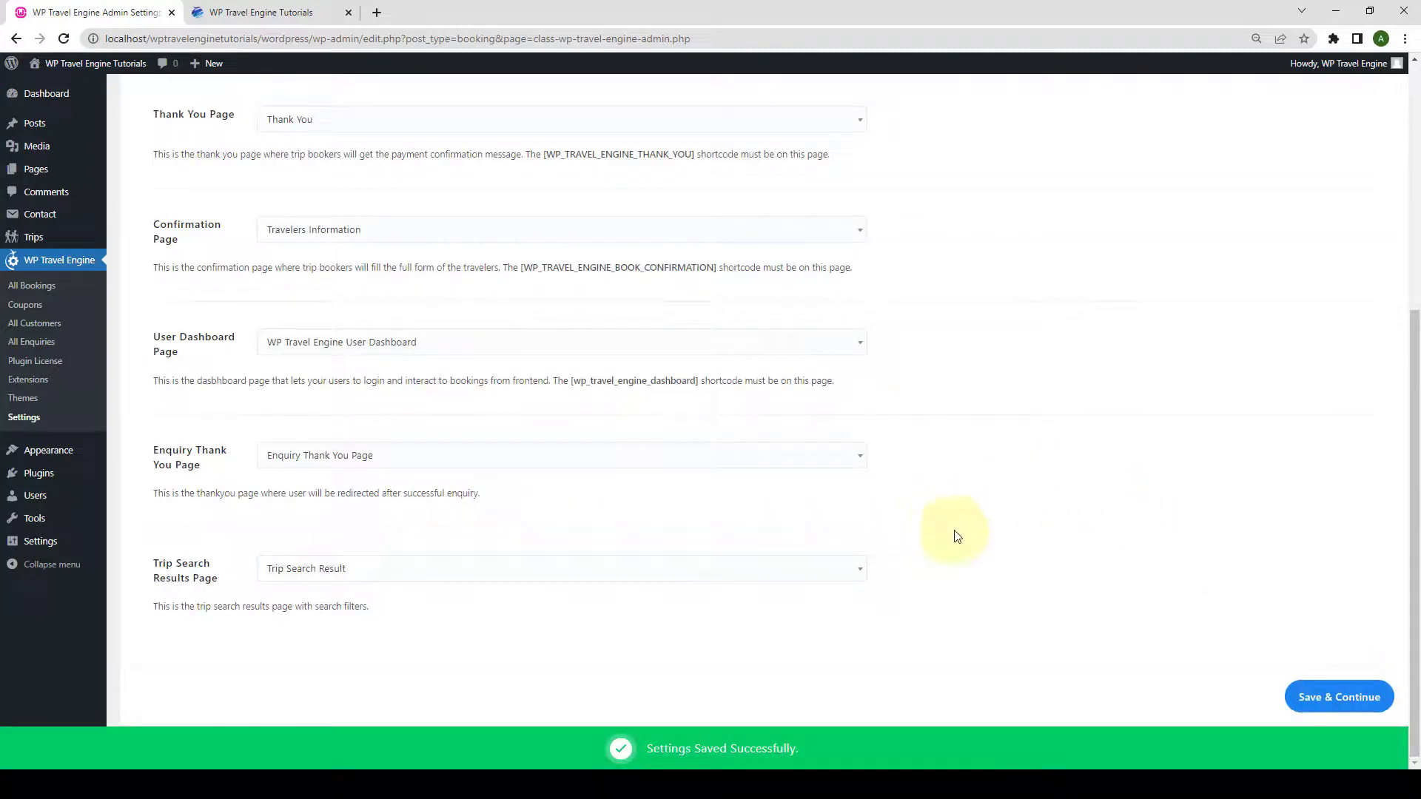
scroll(900, 423, "up", 4)
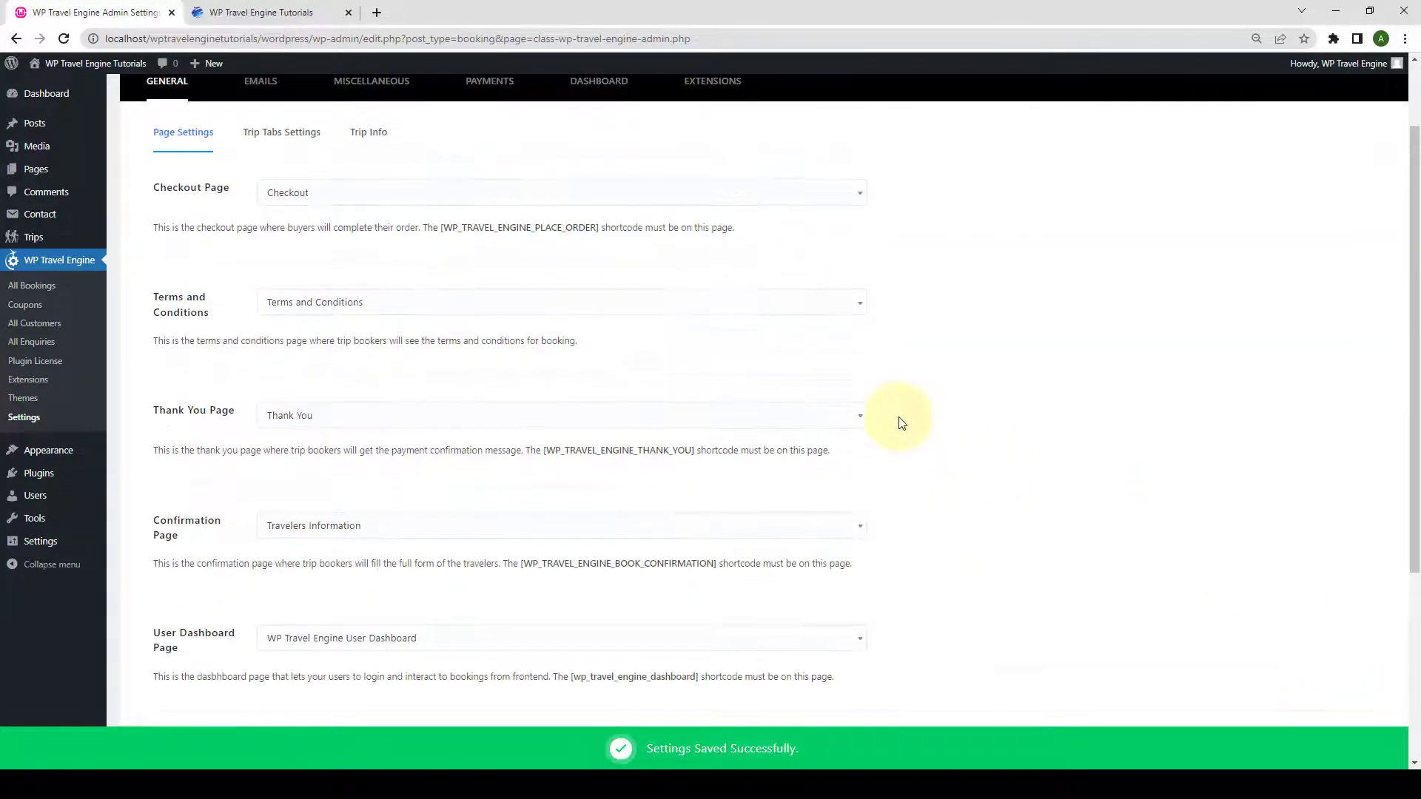
left_click(279, 143)
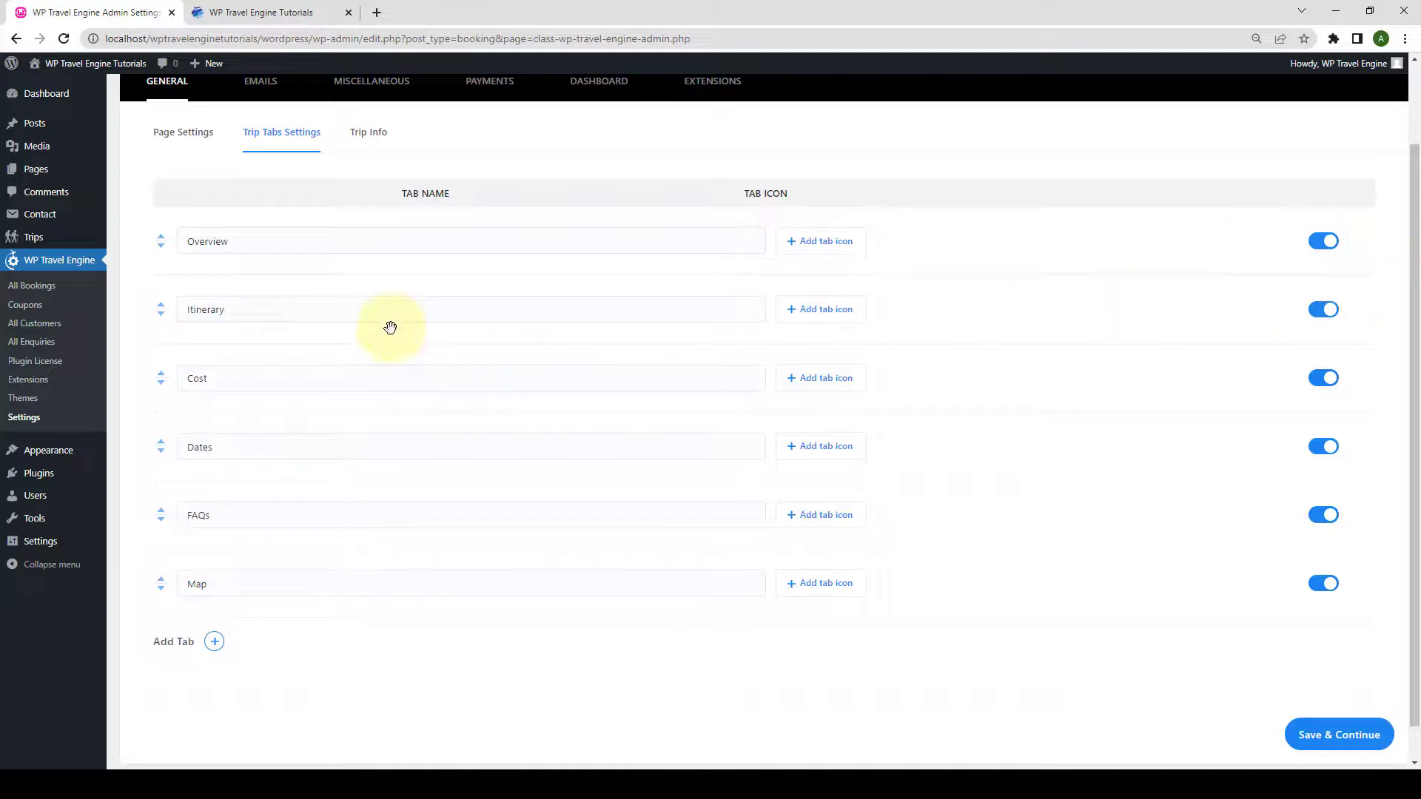
Open the trip "Places to travel in november" for editing in a separate browser tab and examine its Trip Settings sections.
mouse_move(33, 237)
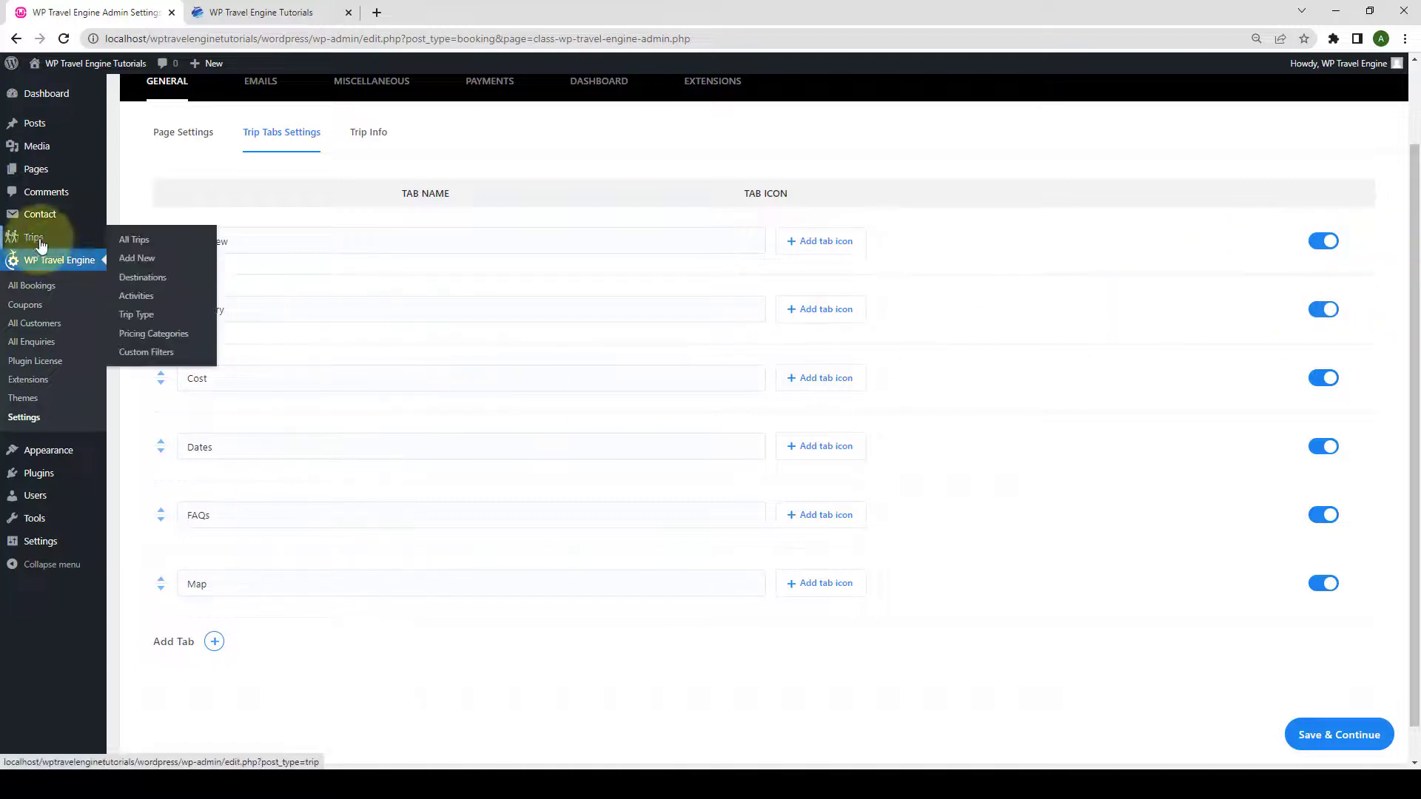
right_click(143, 244)
left_click(188, 247)
left_click(257, 8)
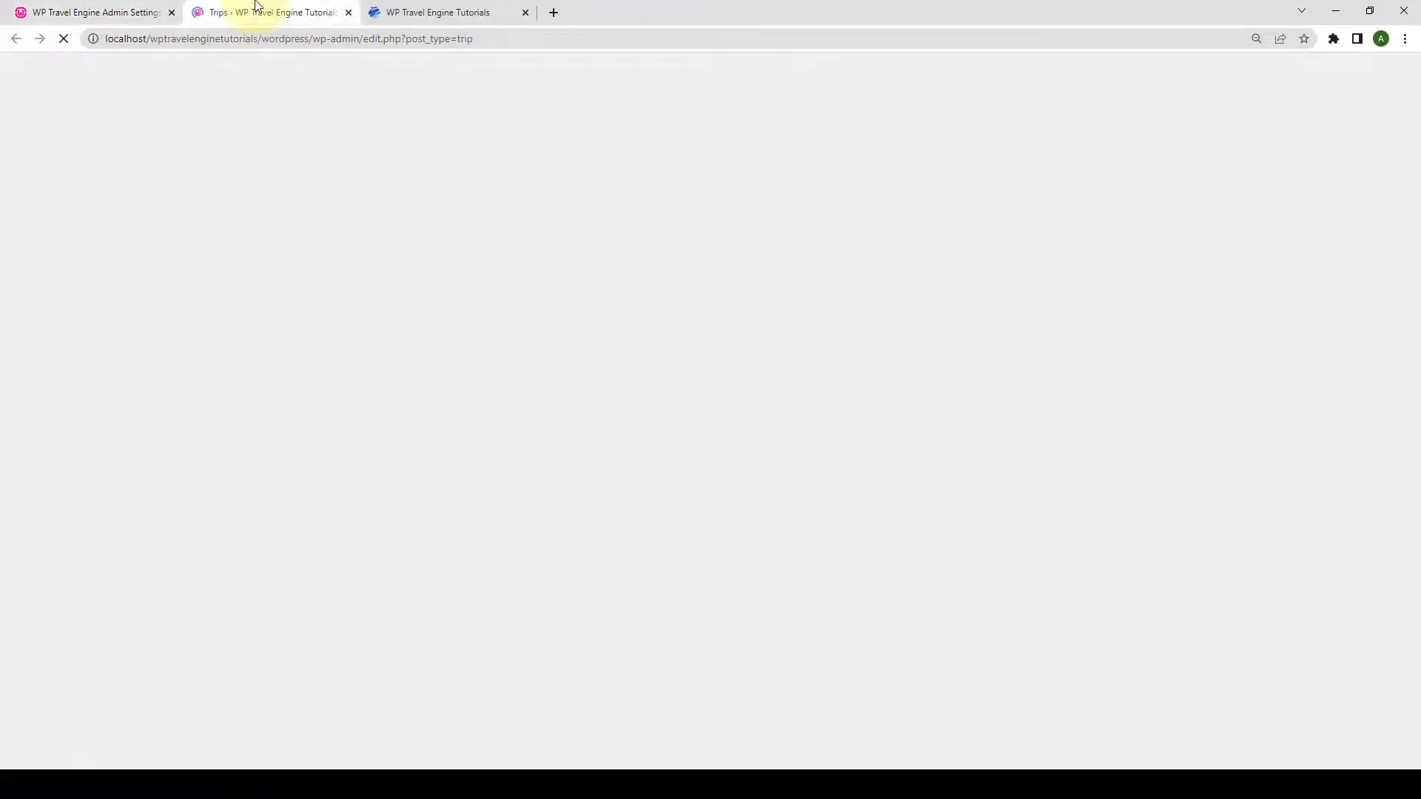
mouse_move(164, 232)
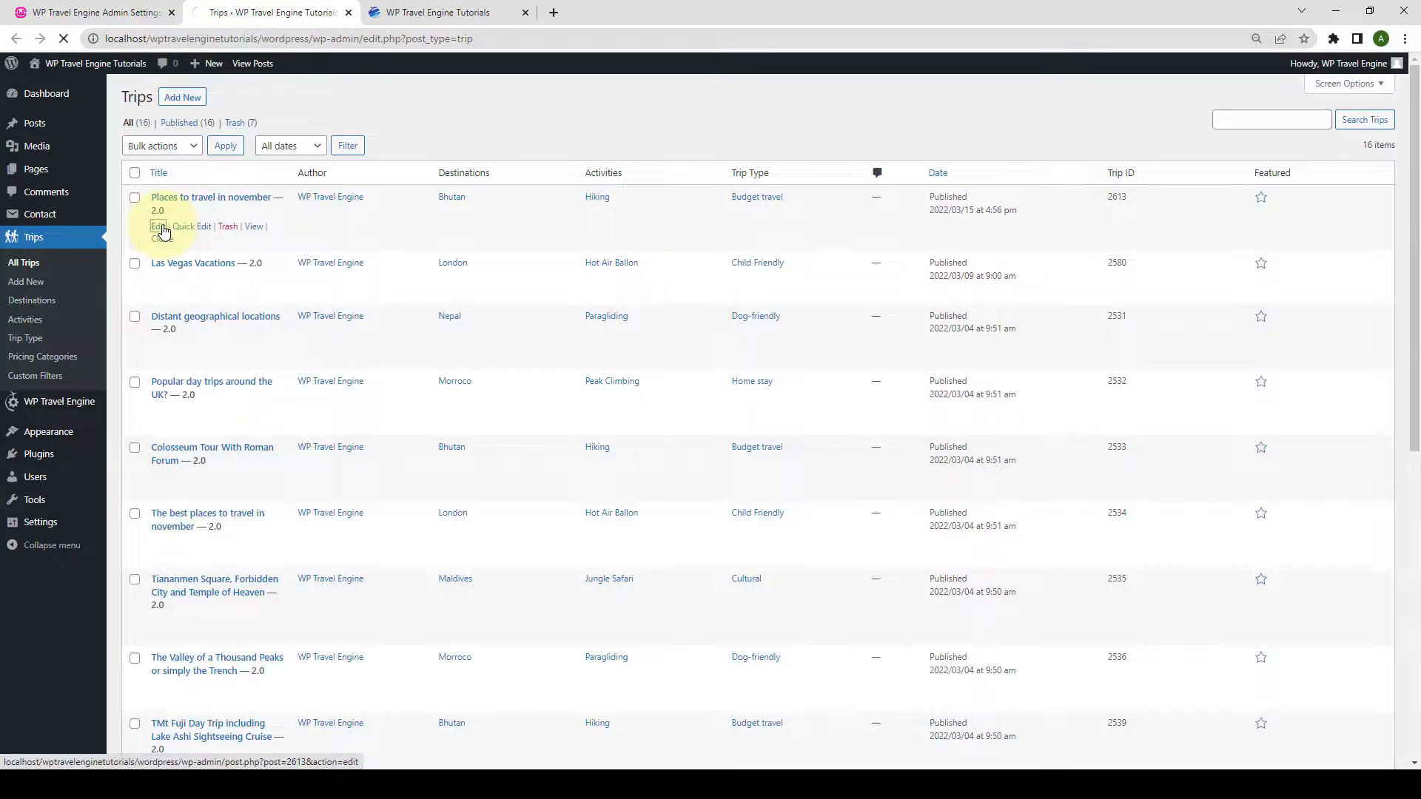
scroll(226, 330, "down", 6)
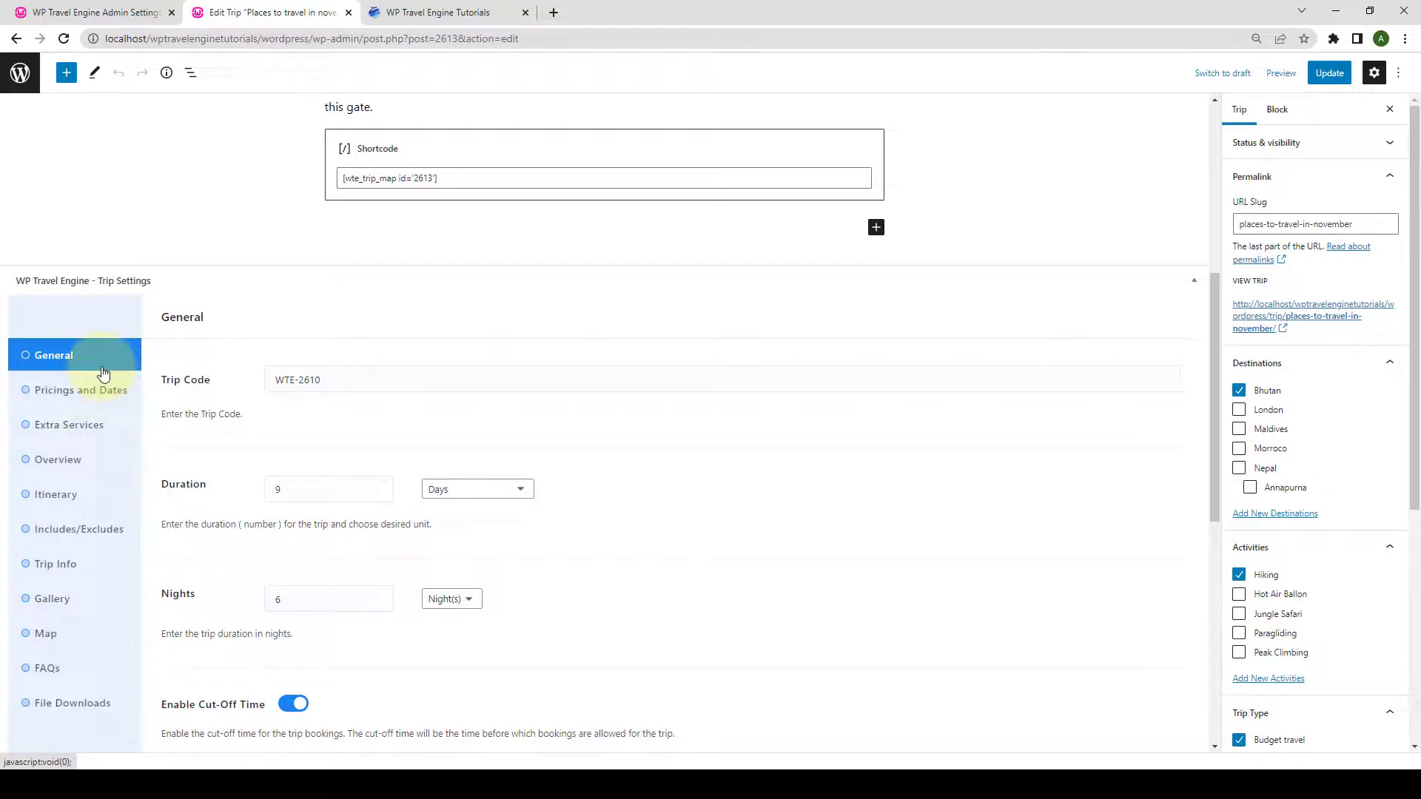
Add a new trip tab below Map in the Trip Tabs Settings and label it "Custom Tab".
left_click(138, 12)
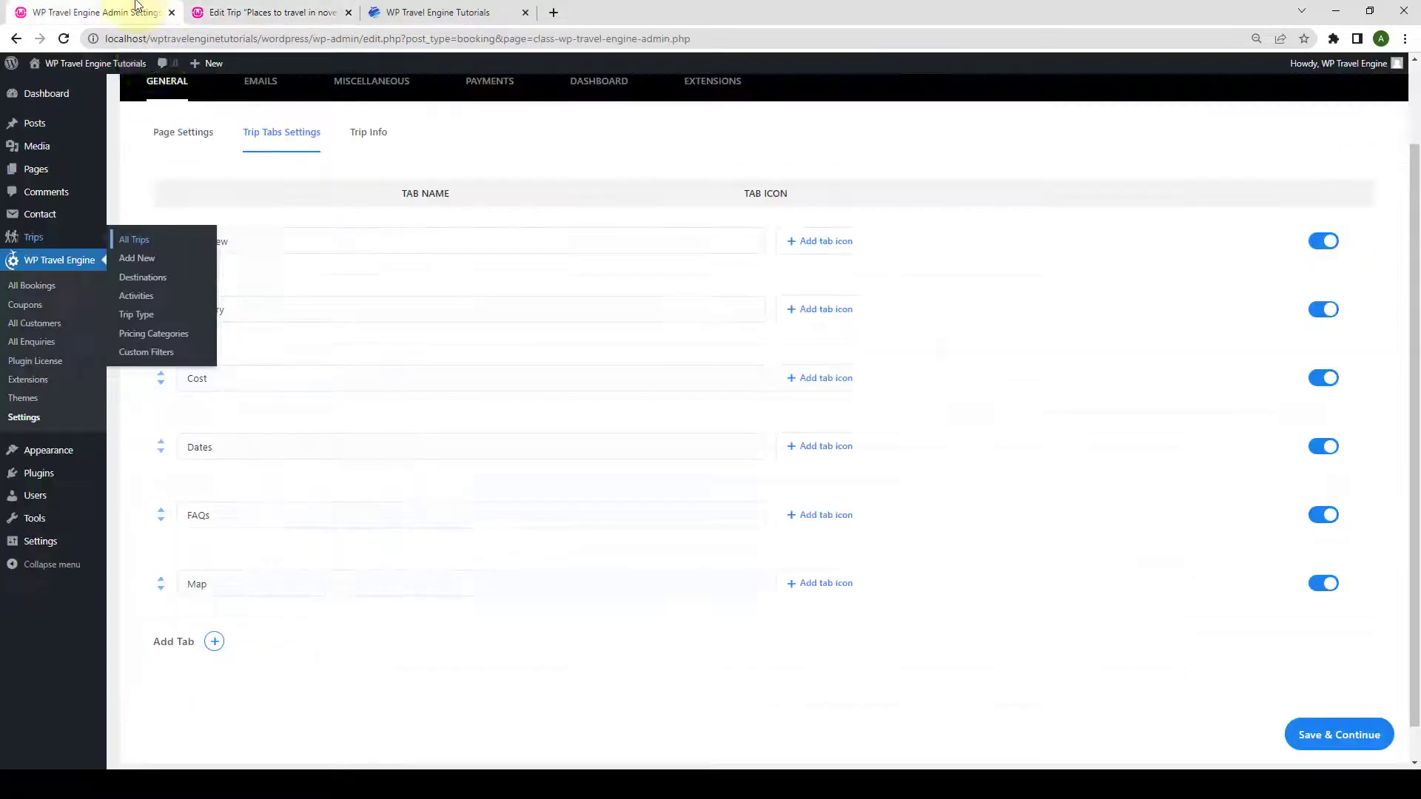
left_click(215, 642)
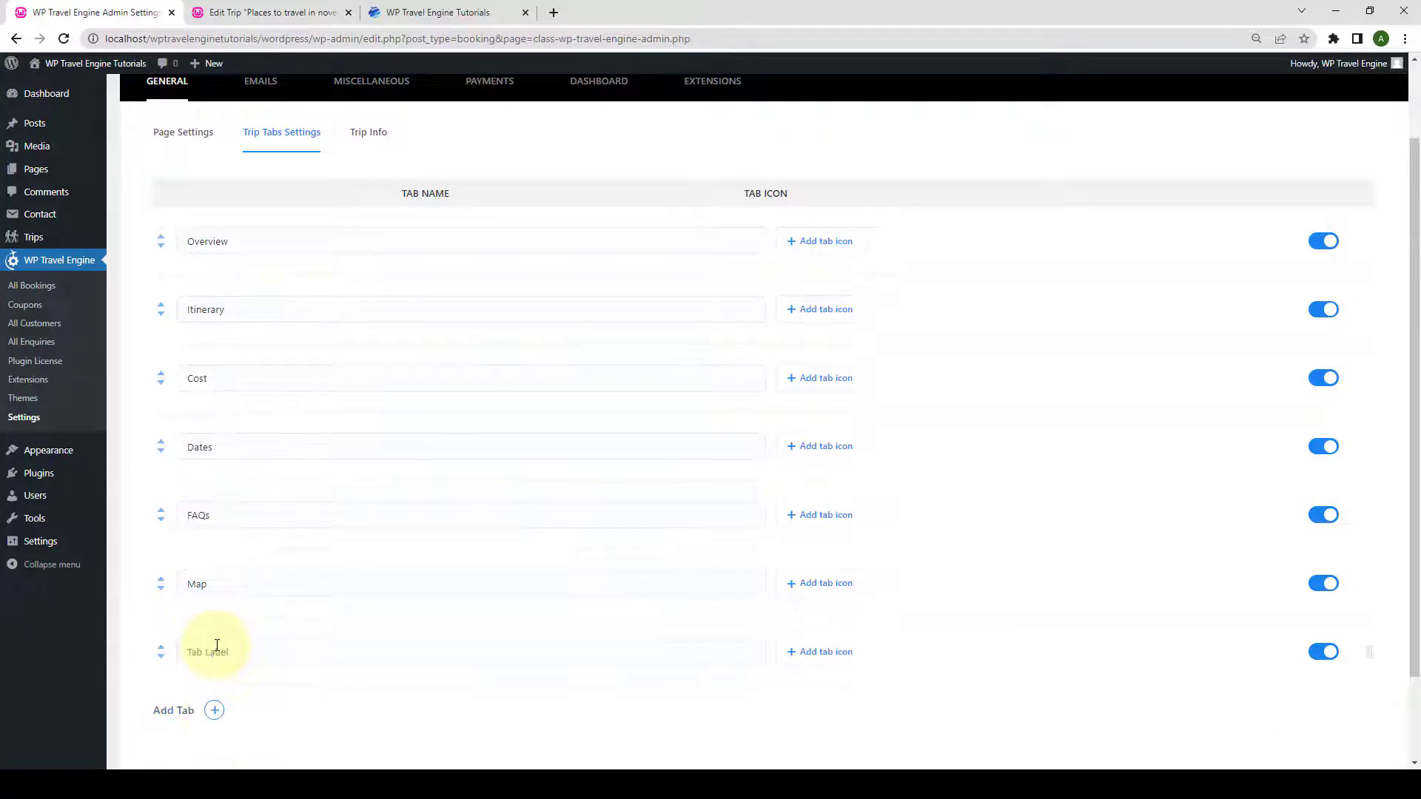
scroll(238, 555, "down", 2)
left_click(207, 546)
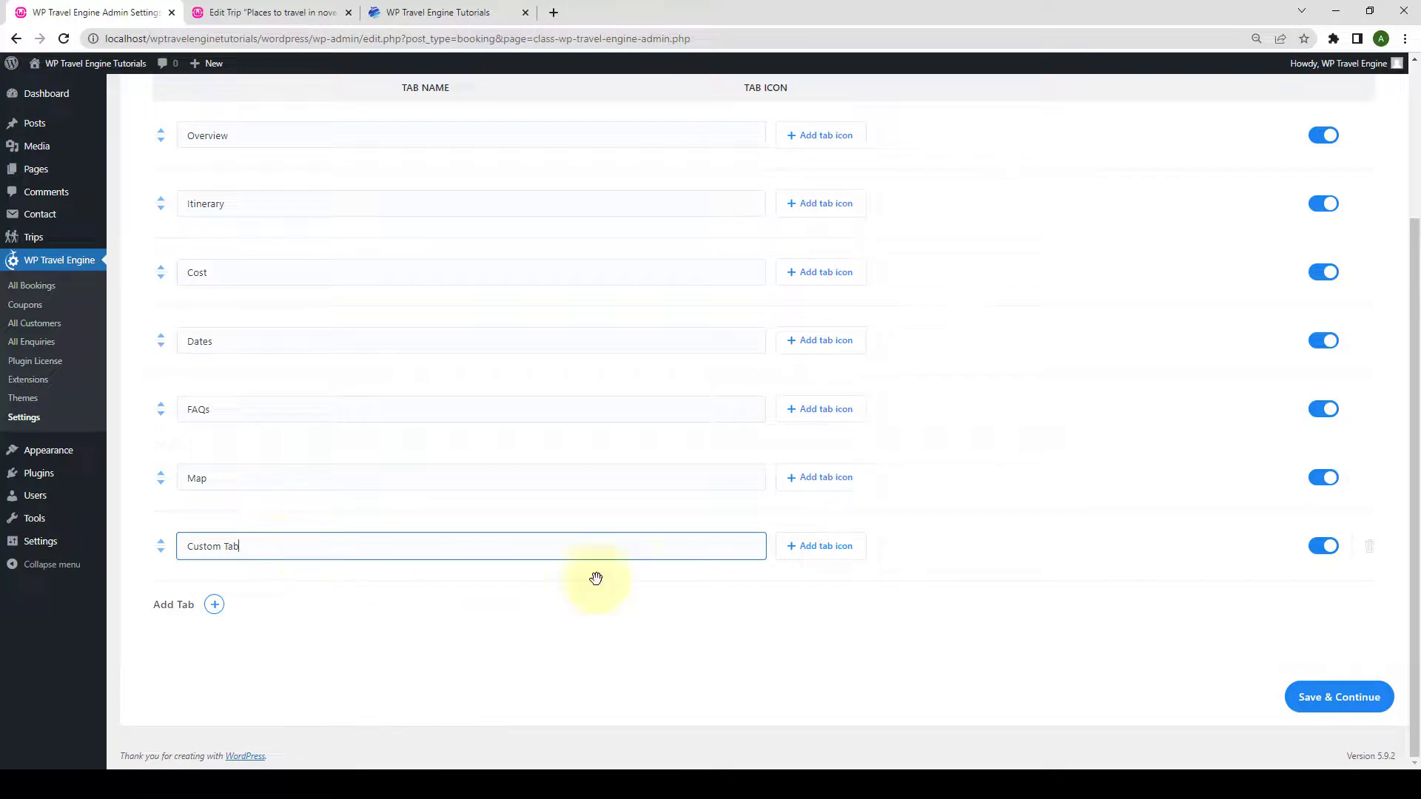
Assign the plain right-pointing arrow as the tab icon for Custom Tab.
left_click(794, 555)
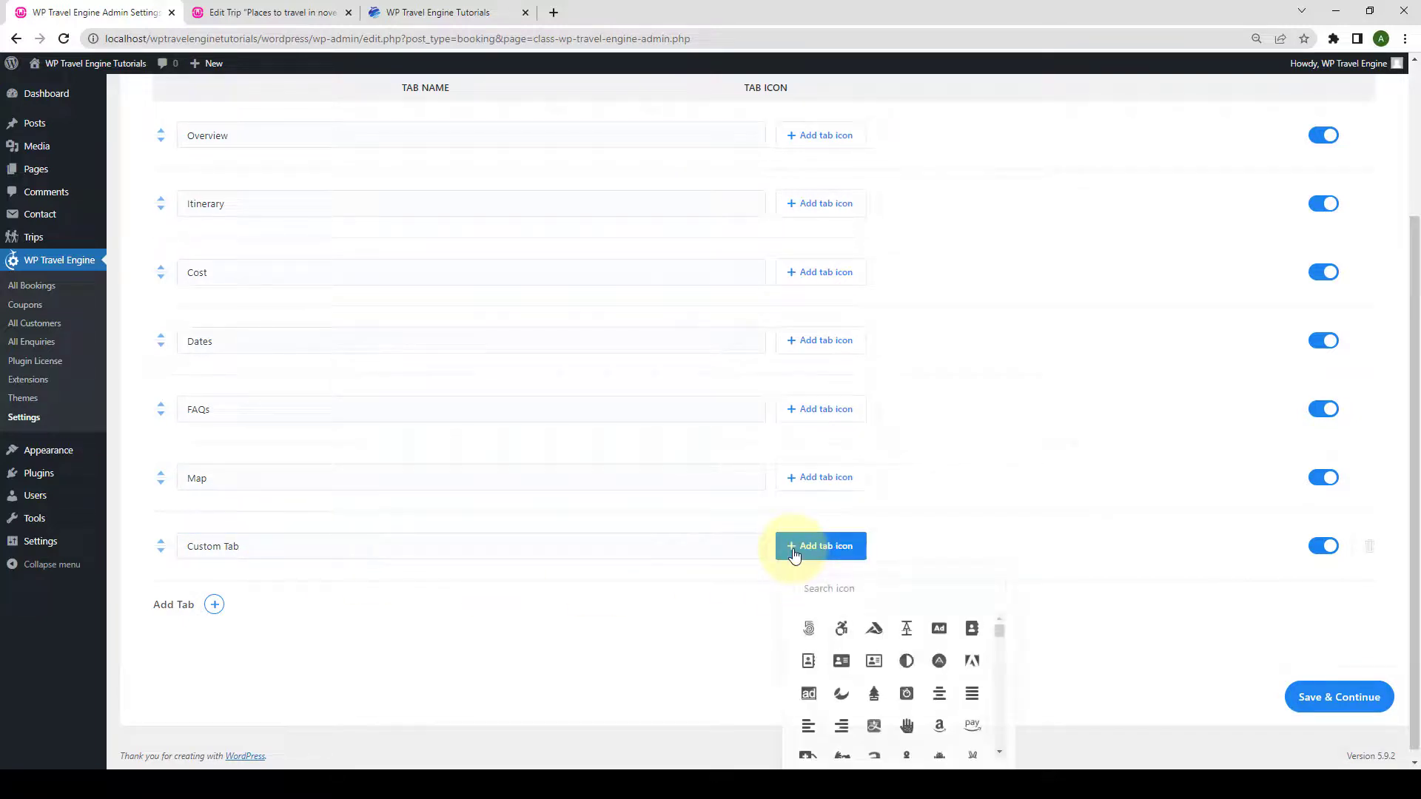
left_click(875, 580)
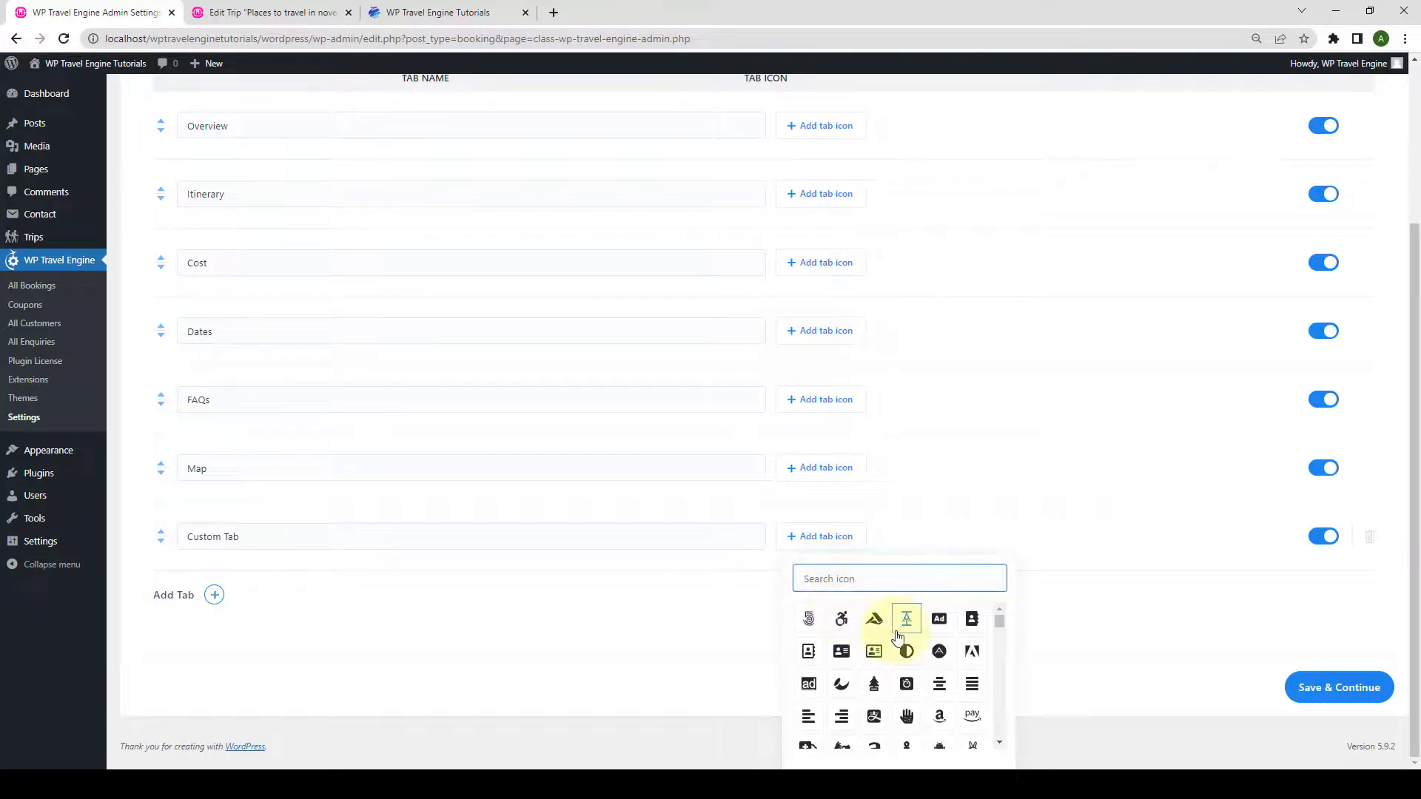
scroll(910, 651, "down", 3)
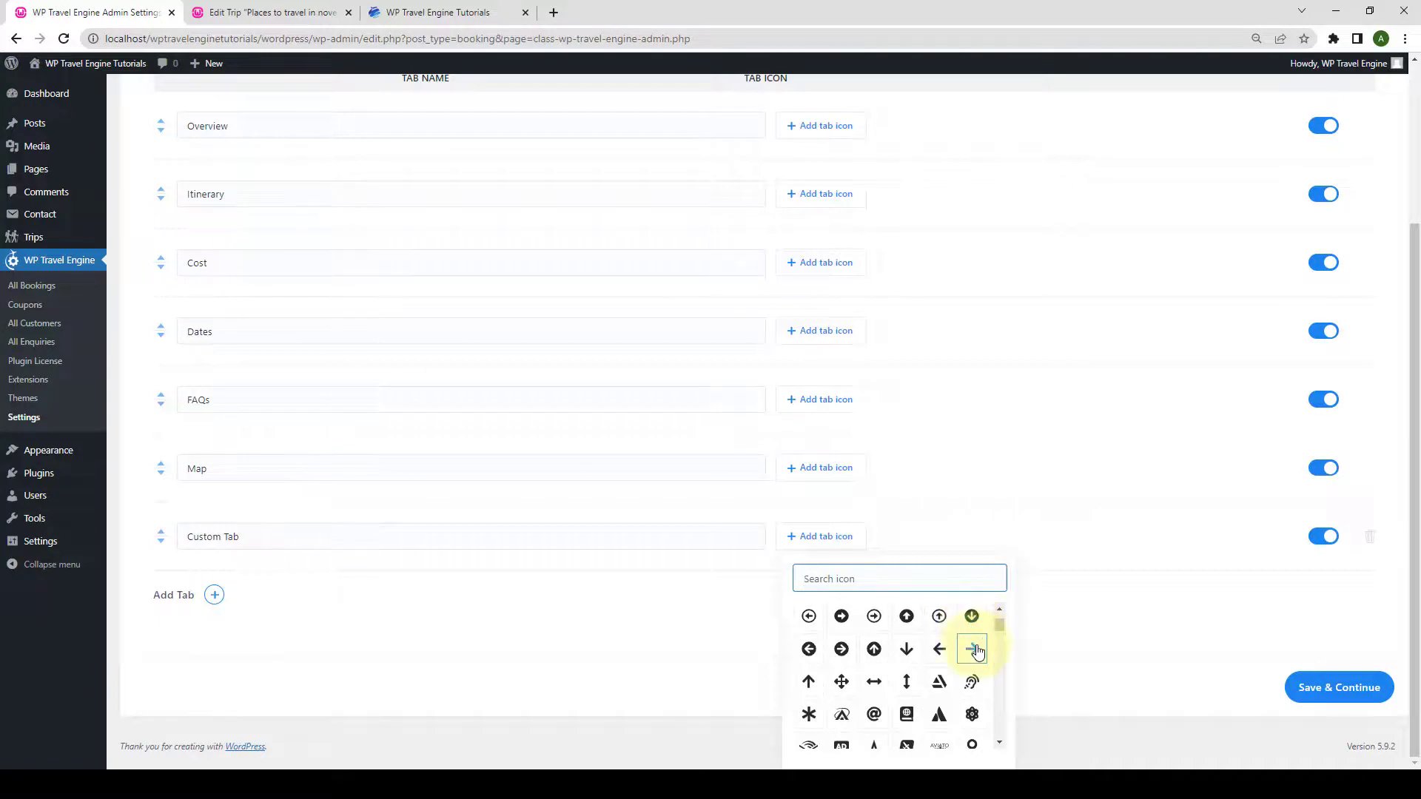
left_click(972, 649)
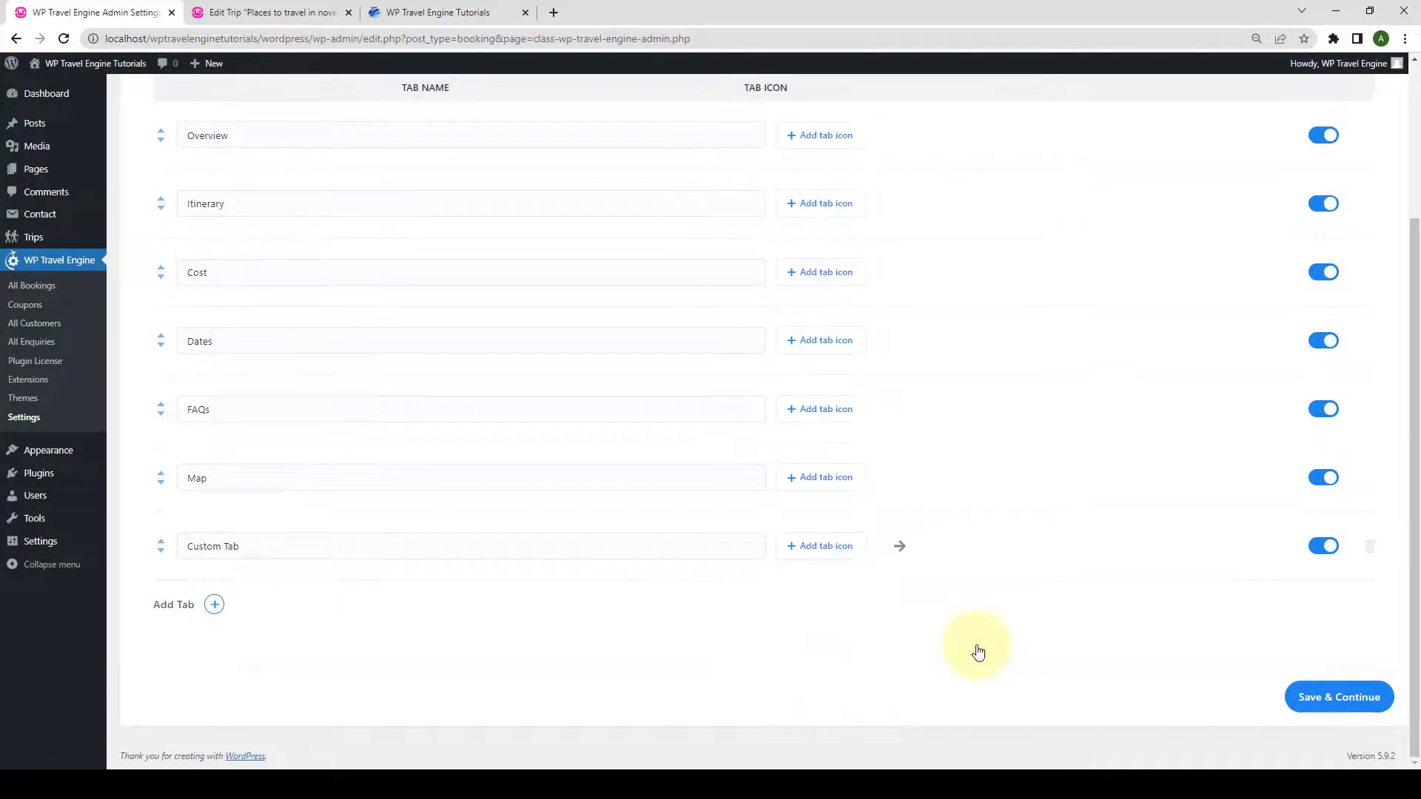
Save the trip tab settings, then reload the "Places to travel in november" editor and inspect the Custom Tab section of its Trip Settings.
left_click(1316, 694)
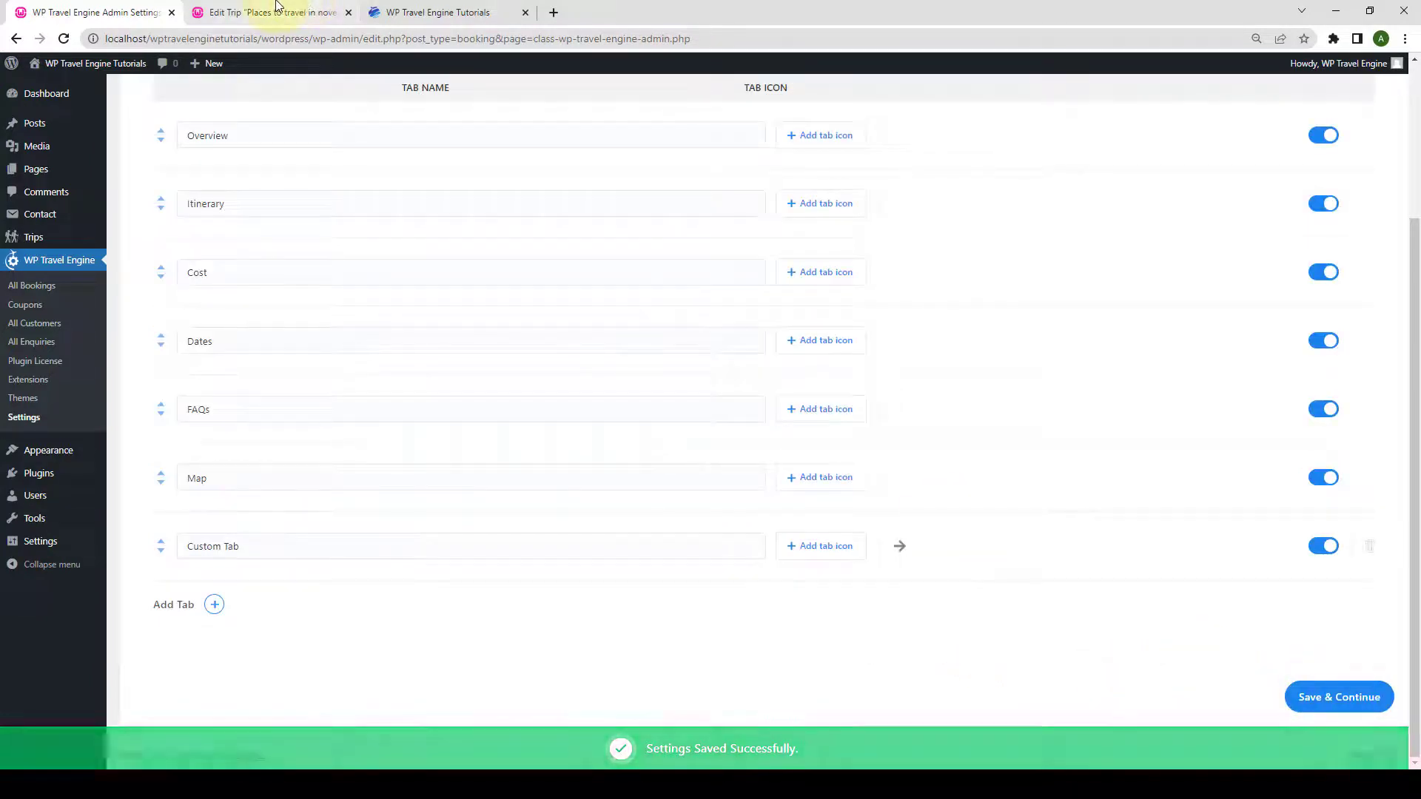
left_click(278, 9)
scroll(301, 215, "down", 1)
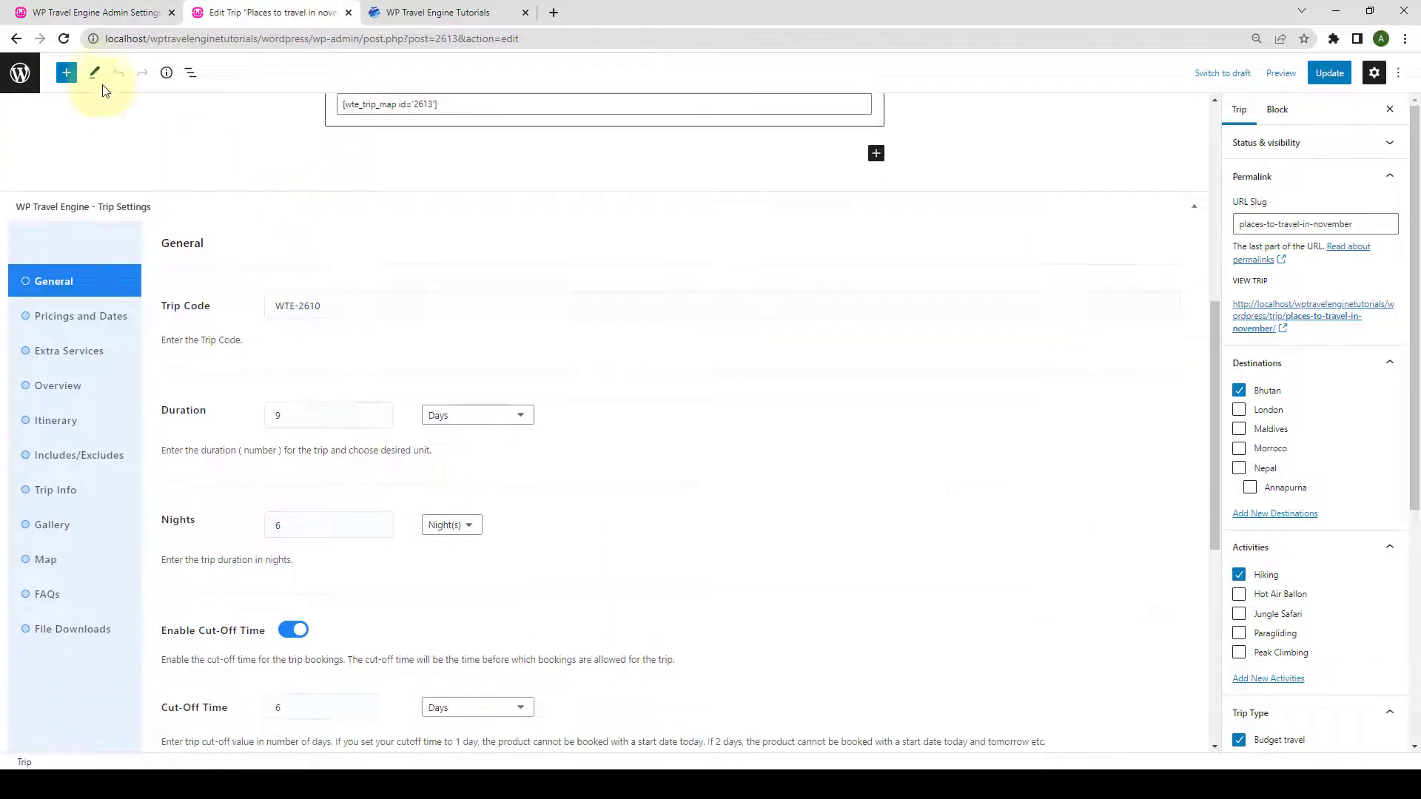
left_click(63, 40)
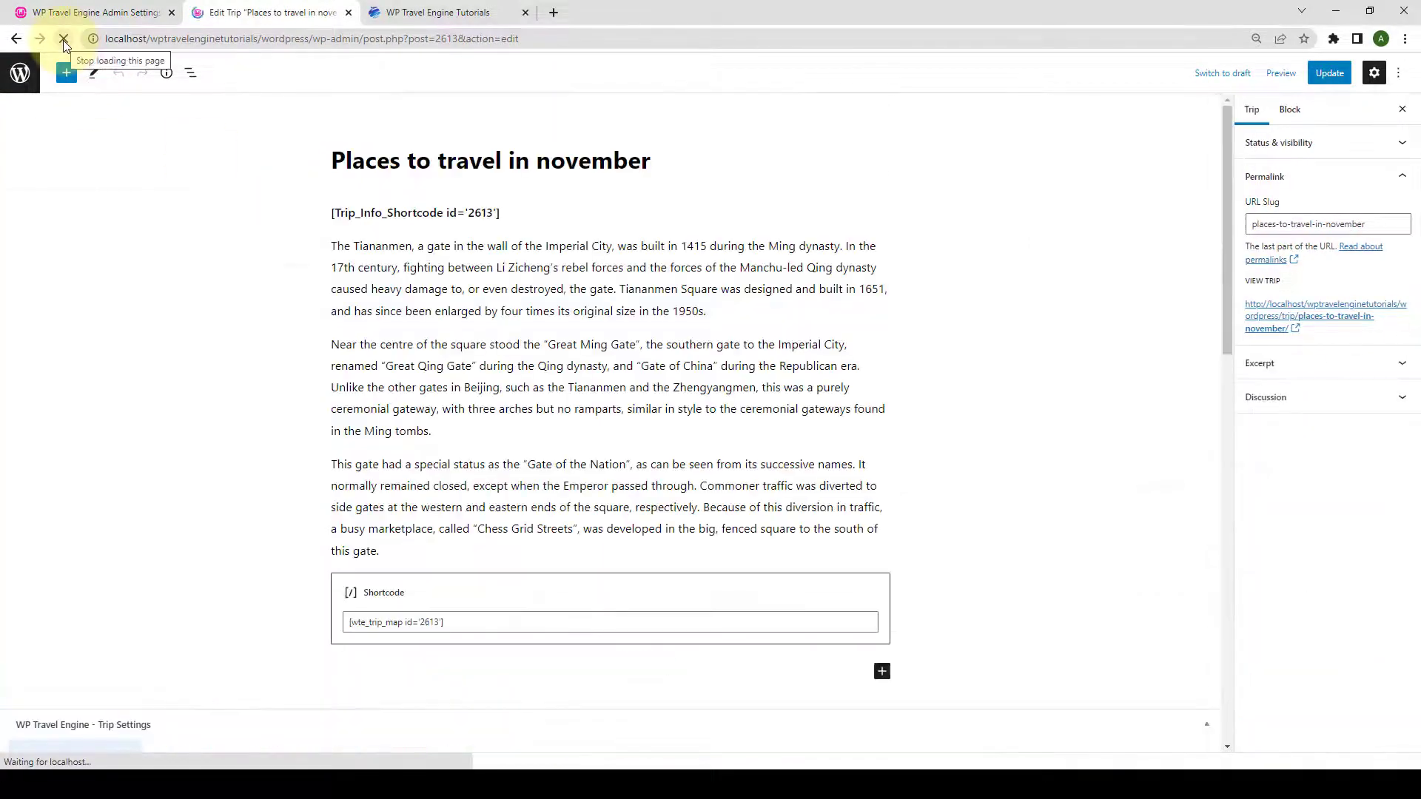
scroll(111, 363, "down", 8)
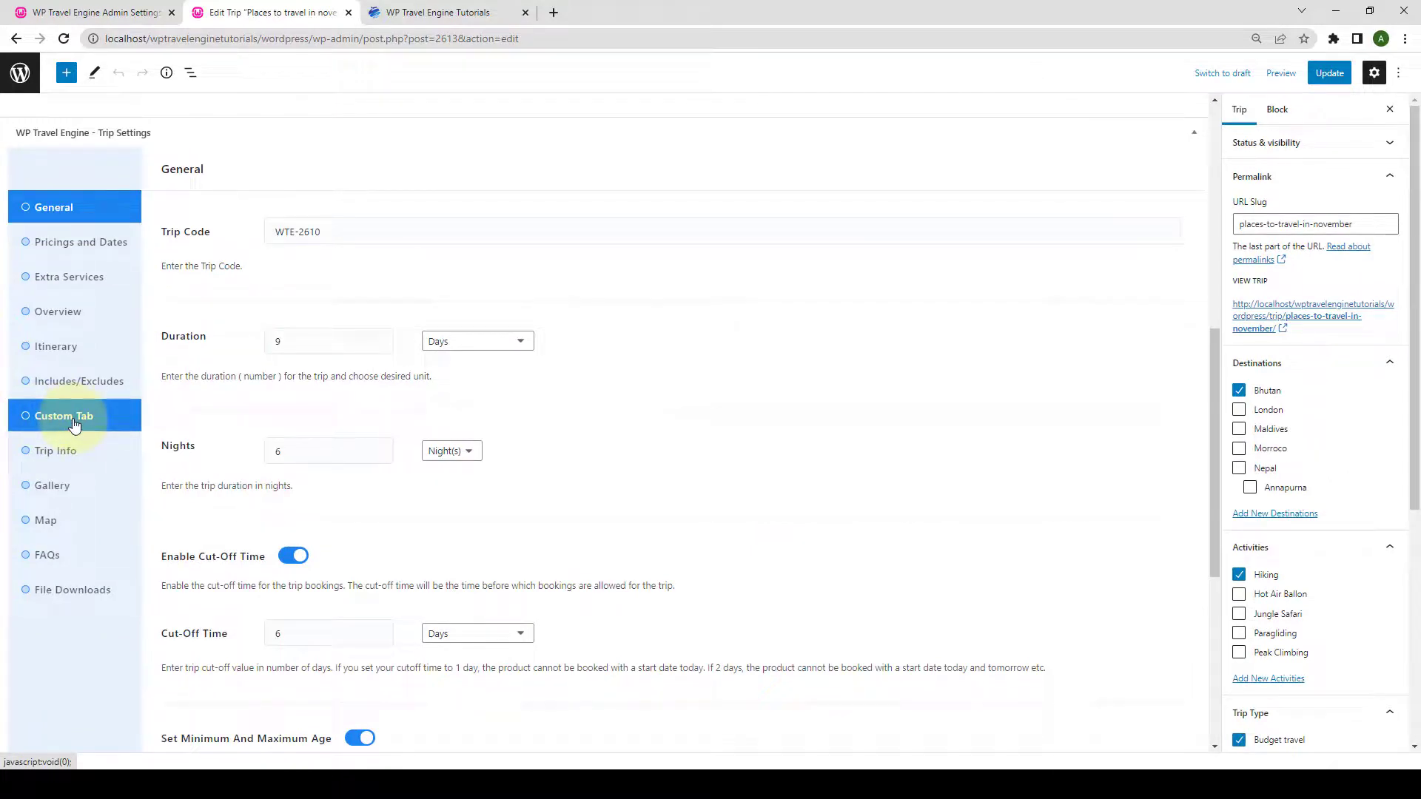
left_click(74, 424)
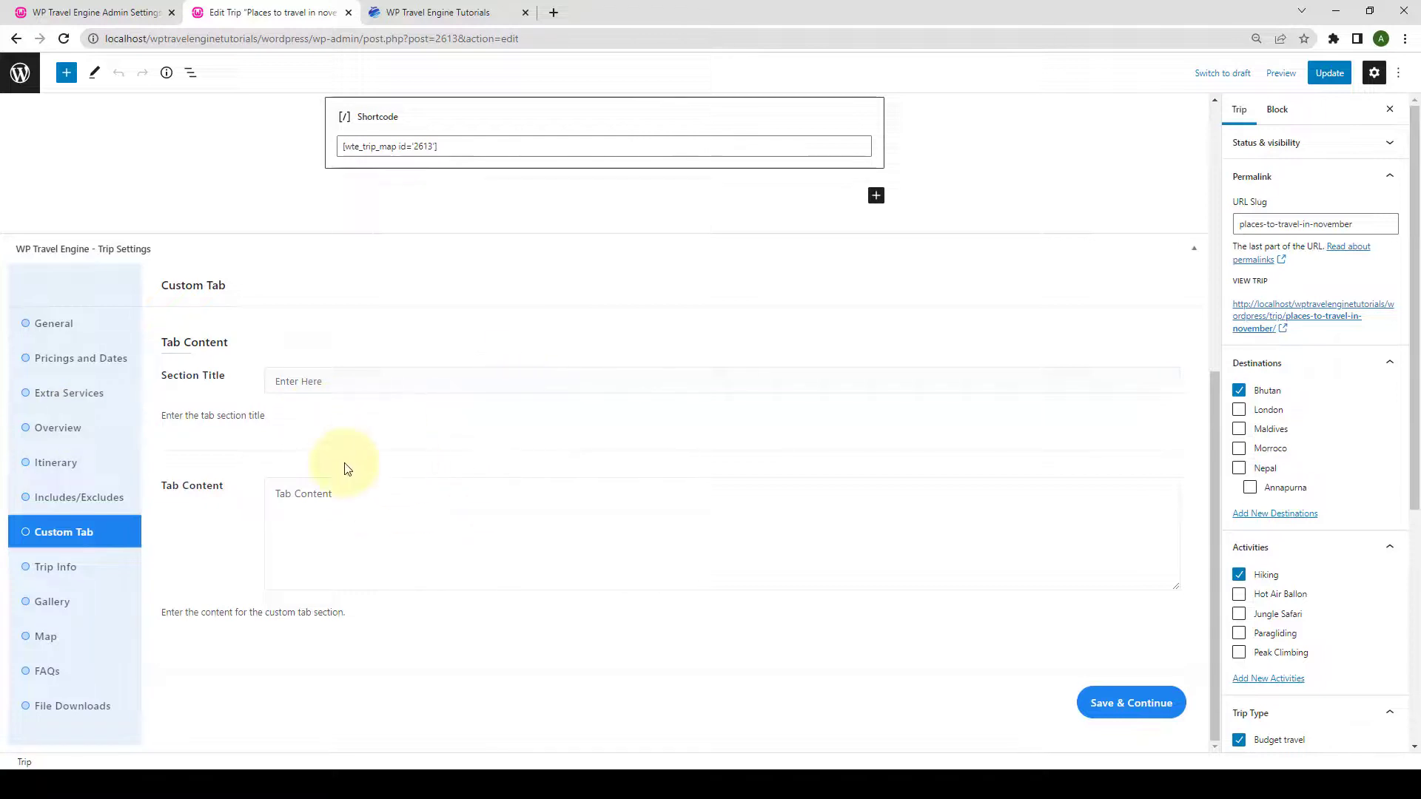
Close the trip editor and delete Custom Tab from the Trip Tabs Settings.
left_click(349, 12)
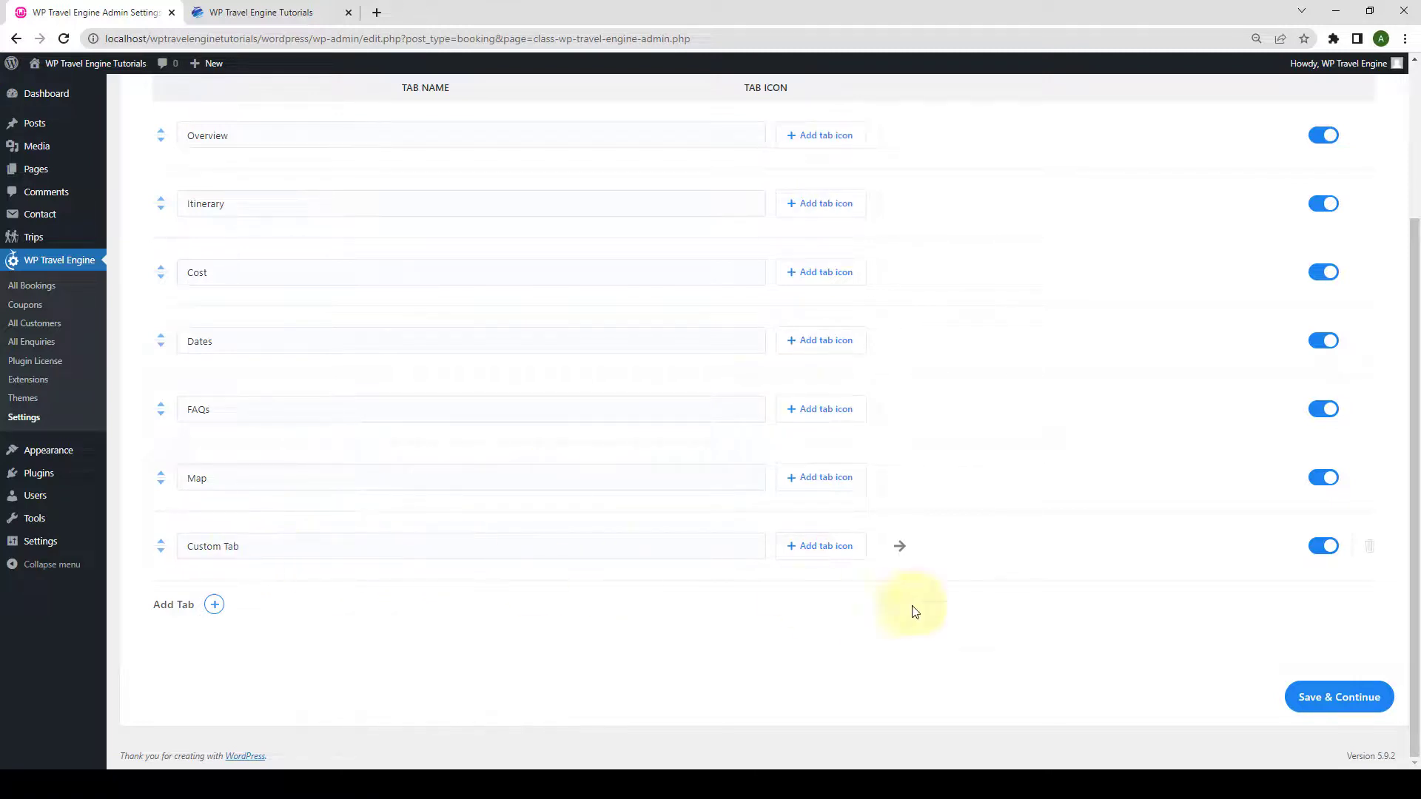
left_click(1370, 547)
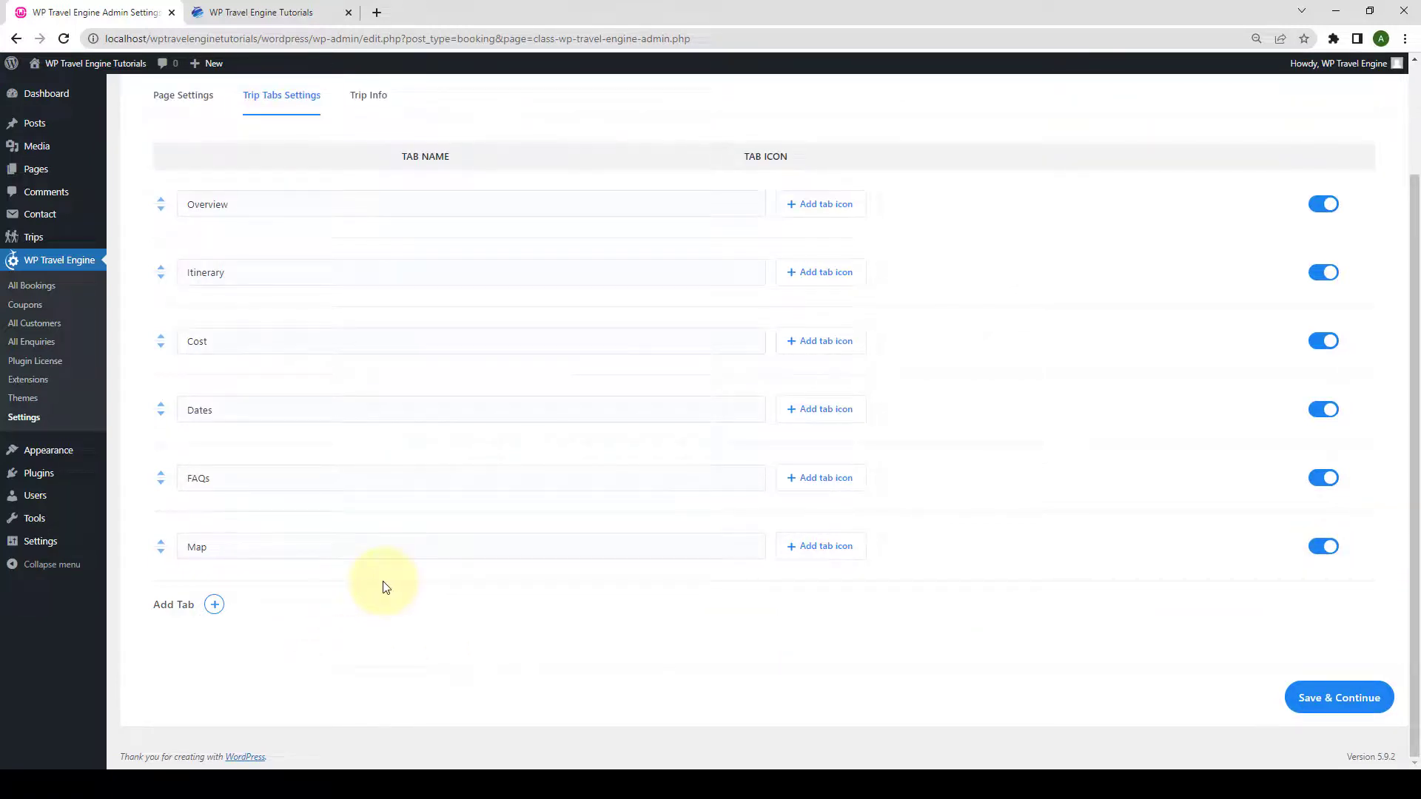
Open the Trip Info settings and review the fact fields, the minimum and maximum age icons and the Global Trip Highlights section.
left_click(379, 99)
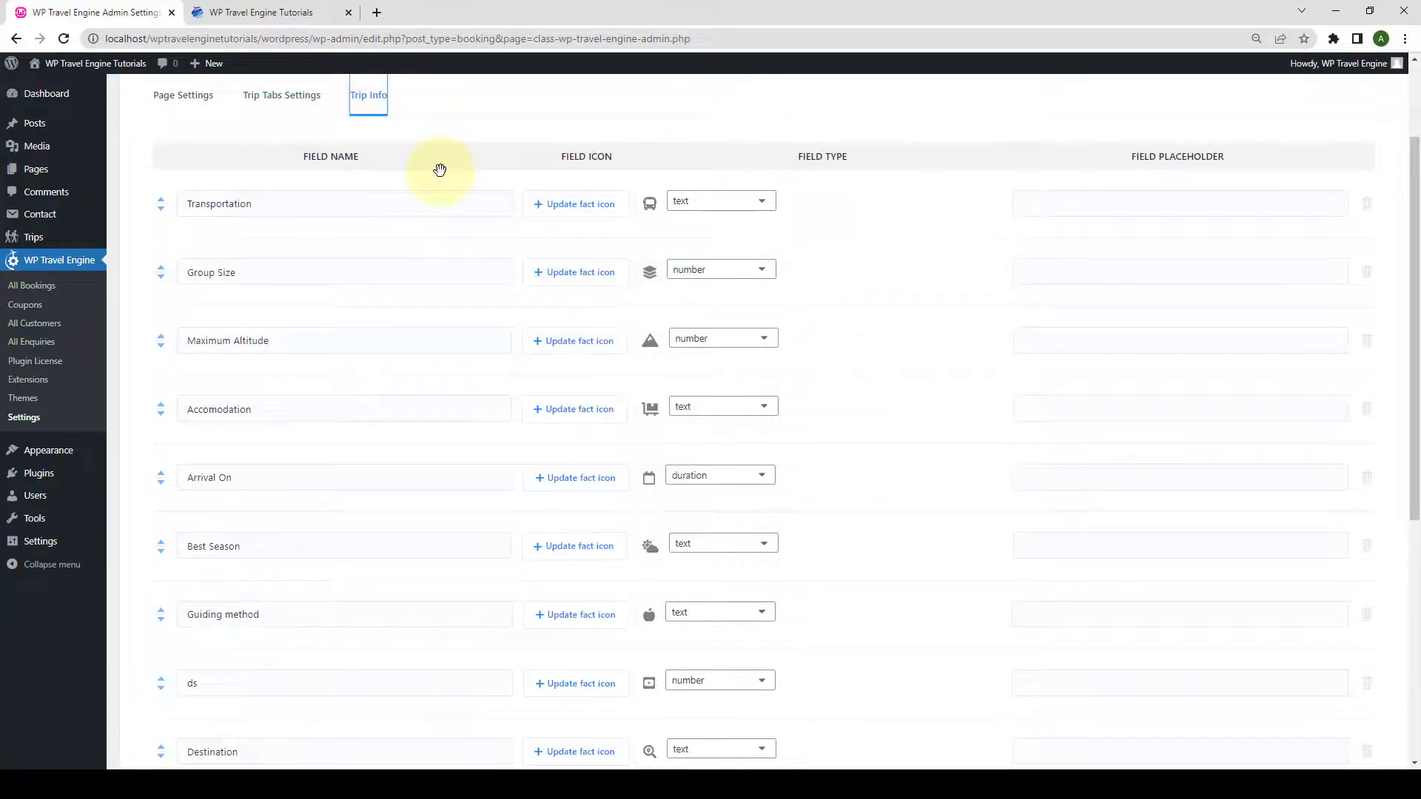
scroll(444, 380, "down", 4)
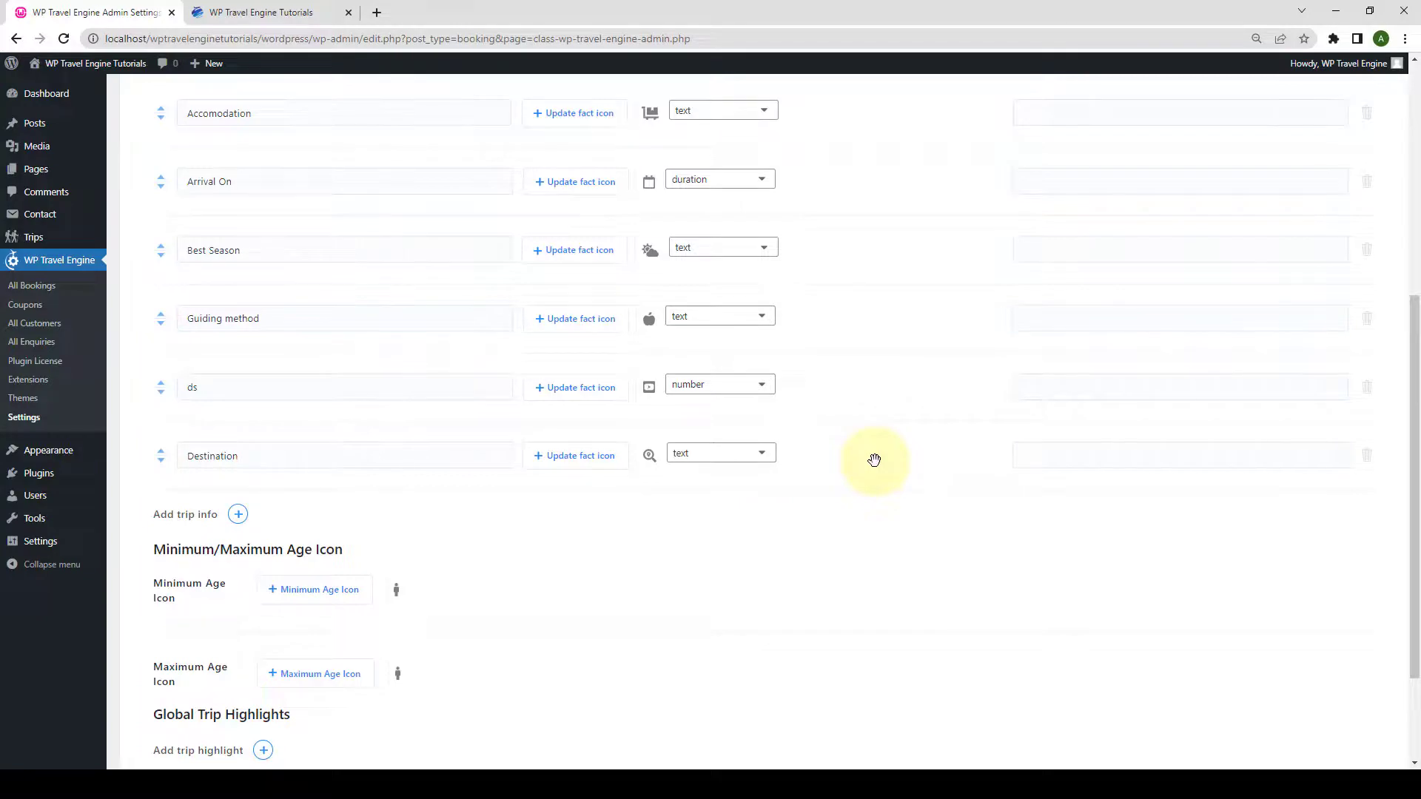
scroll(874, 459, "up", 6)
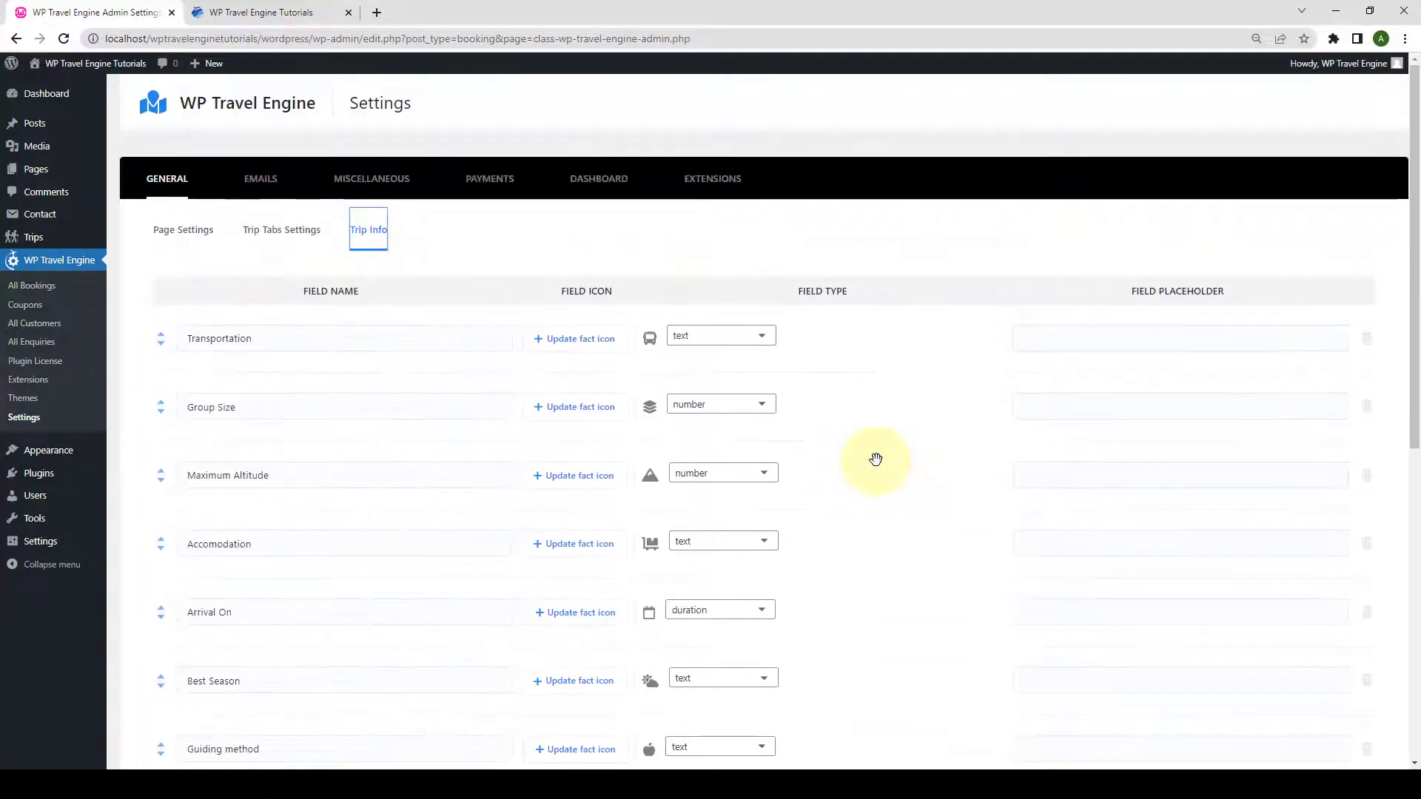
scroll(834, 368, "down", 7)
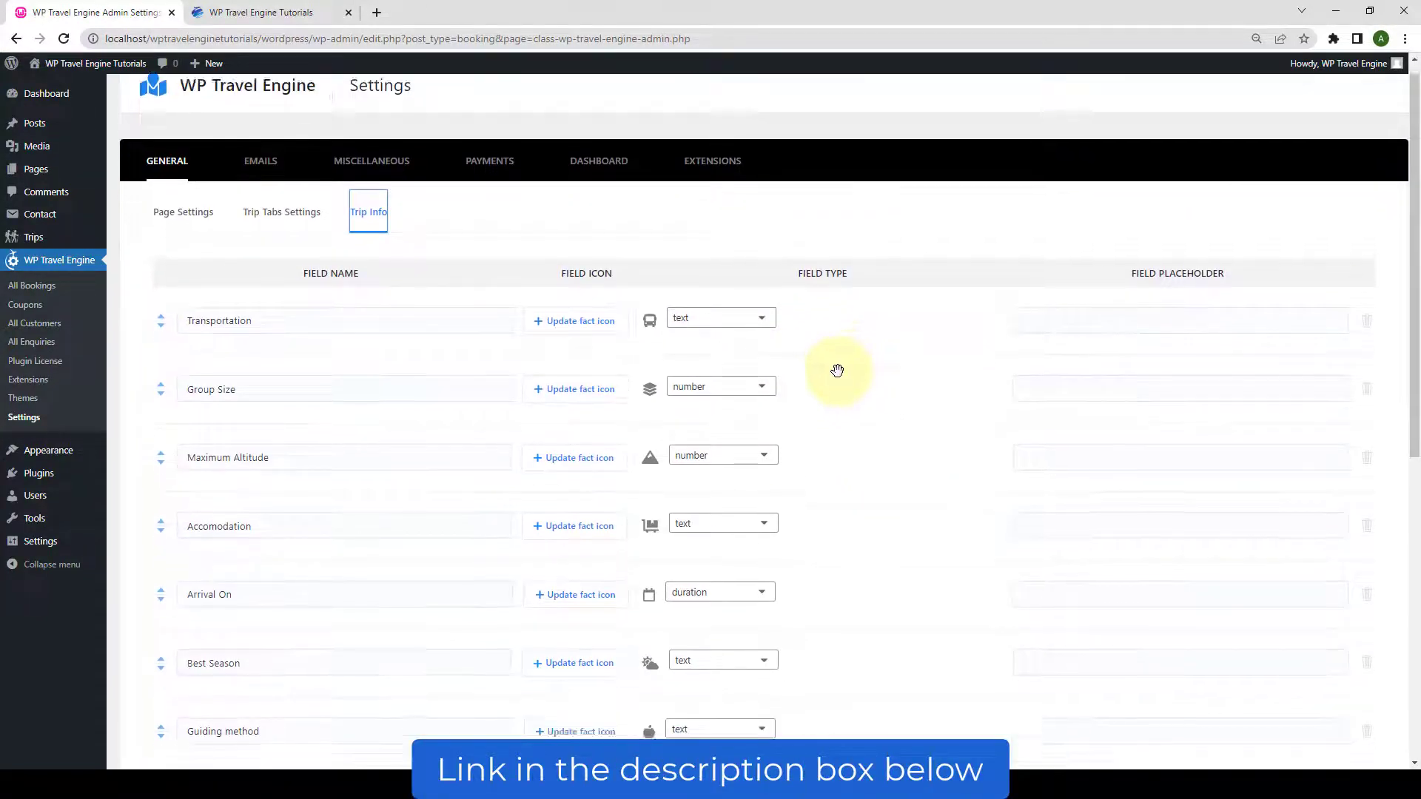
scroll(837, 370, "down", 1)
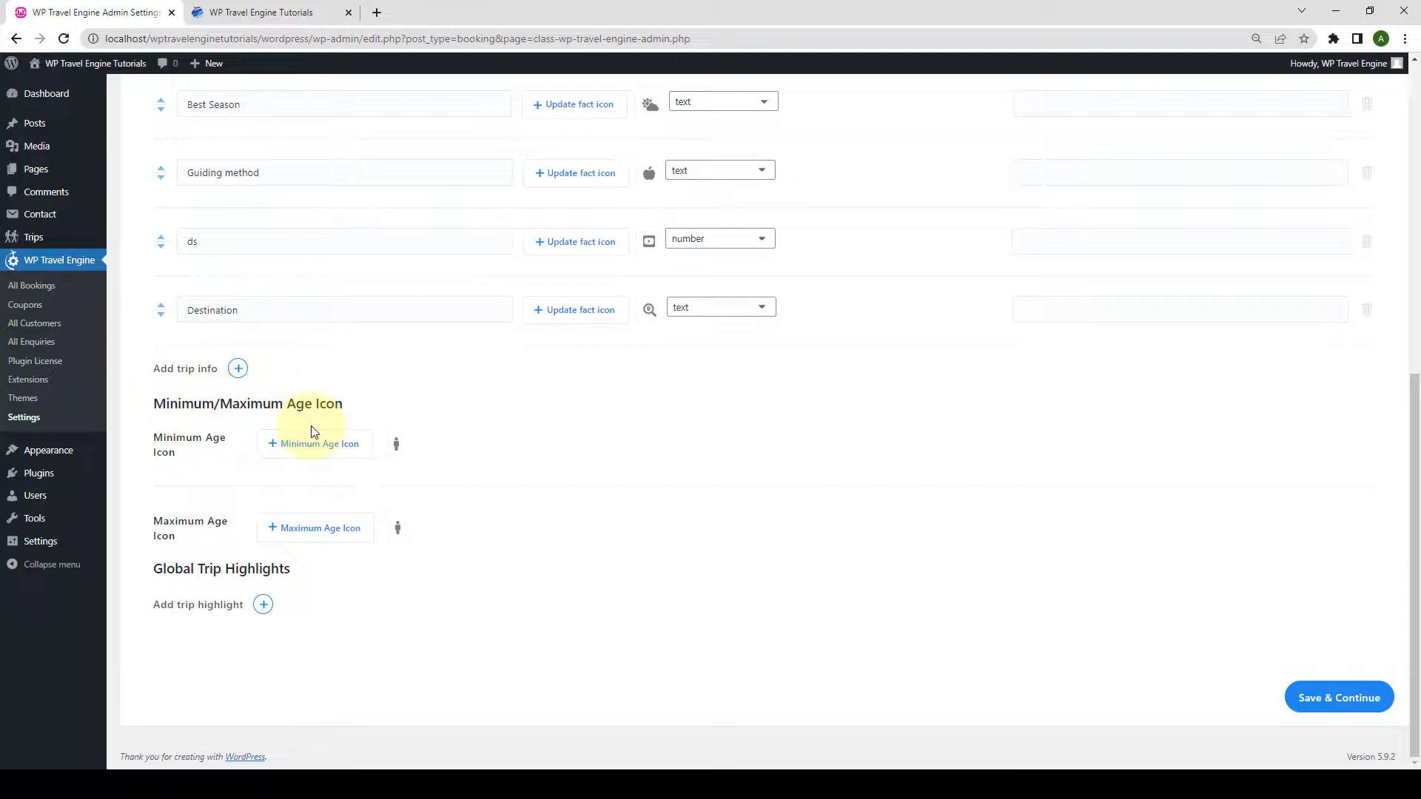
Open "Places to travel in november" from the website's trip listing and examine the Trip Facts, including the minimum and maximum age icons.
left_click(283, 12)
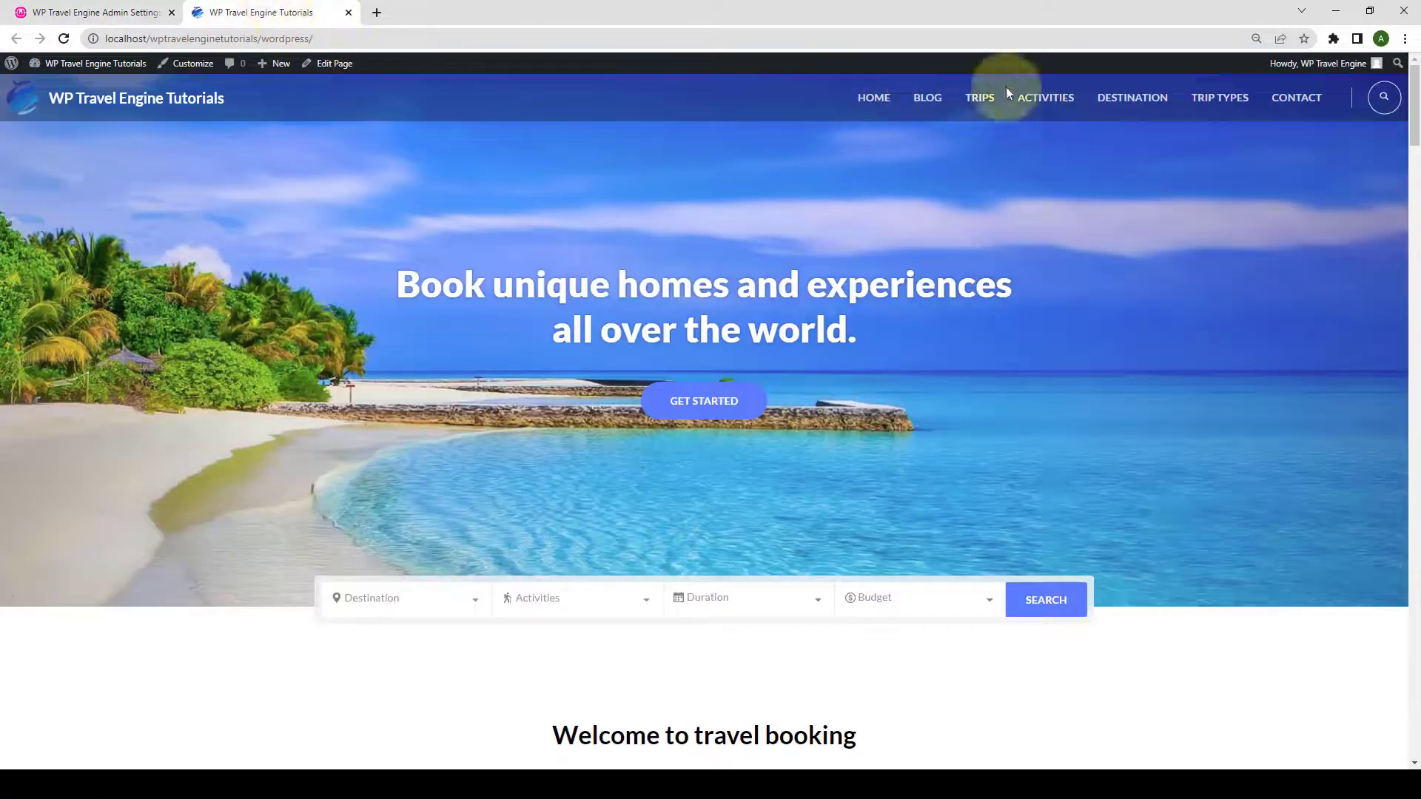
left_click(981, 99)
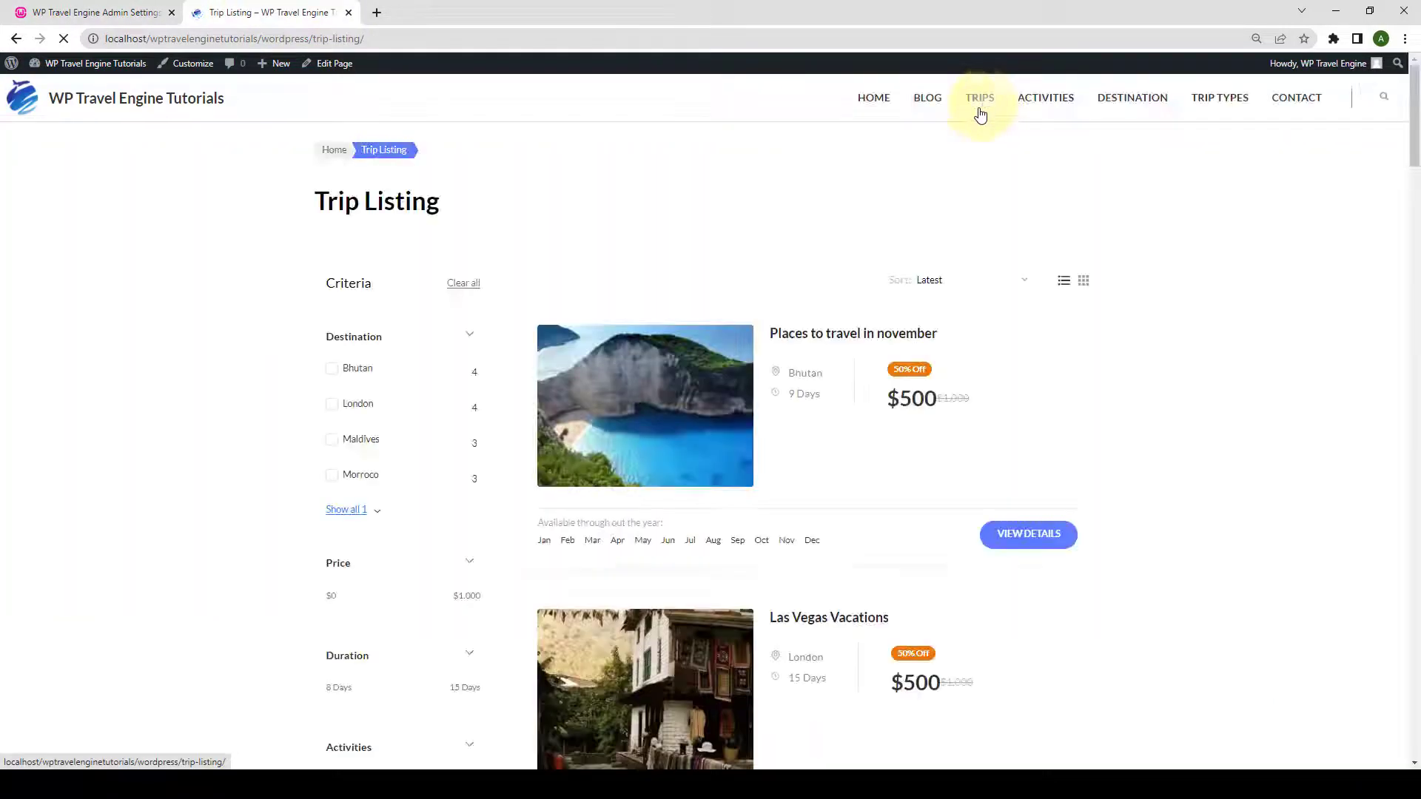
scroll(818, 318, "down", 1)
left_click(846, 267)
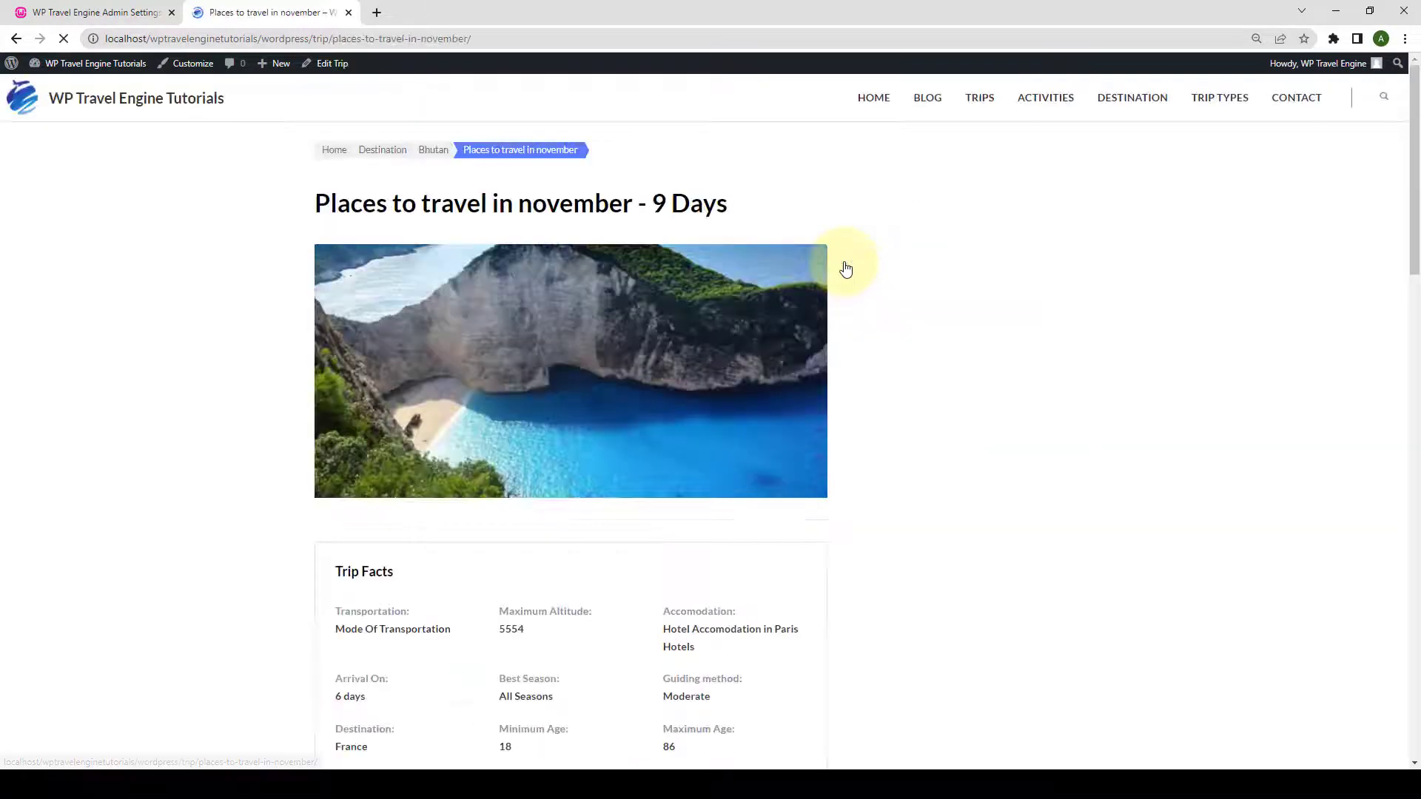
scroll(847, 268, "down", 5)
scroll(846, 266, "down", 1)
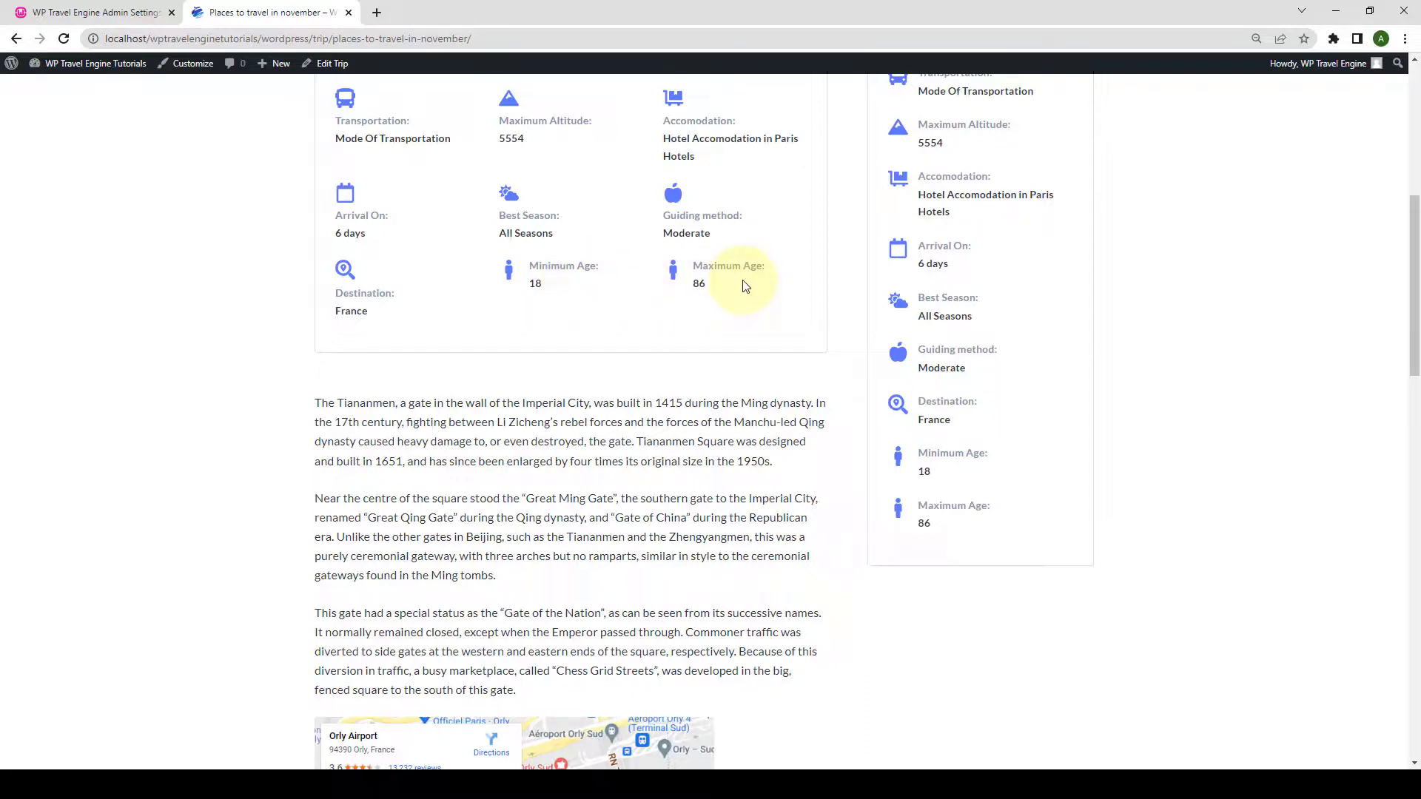
scroll(954, 370, "down", 2)
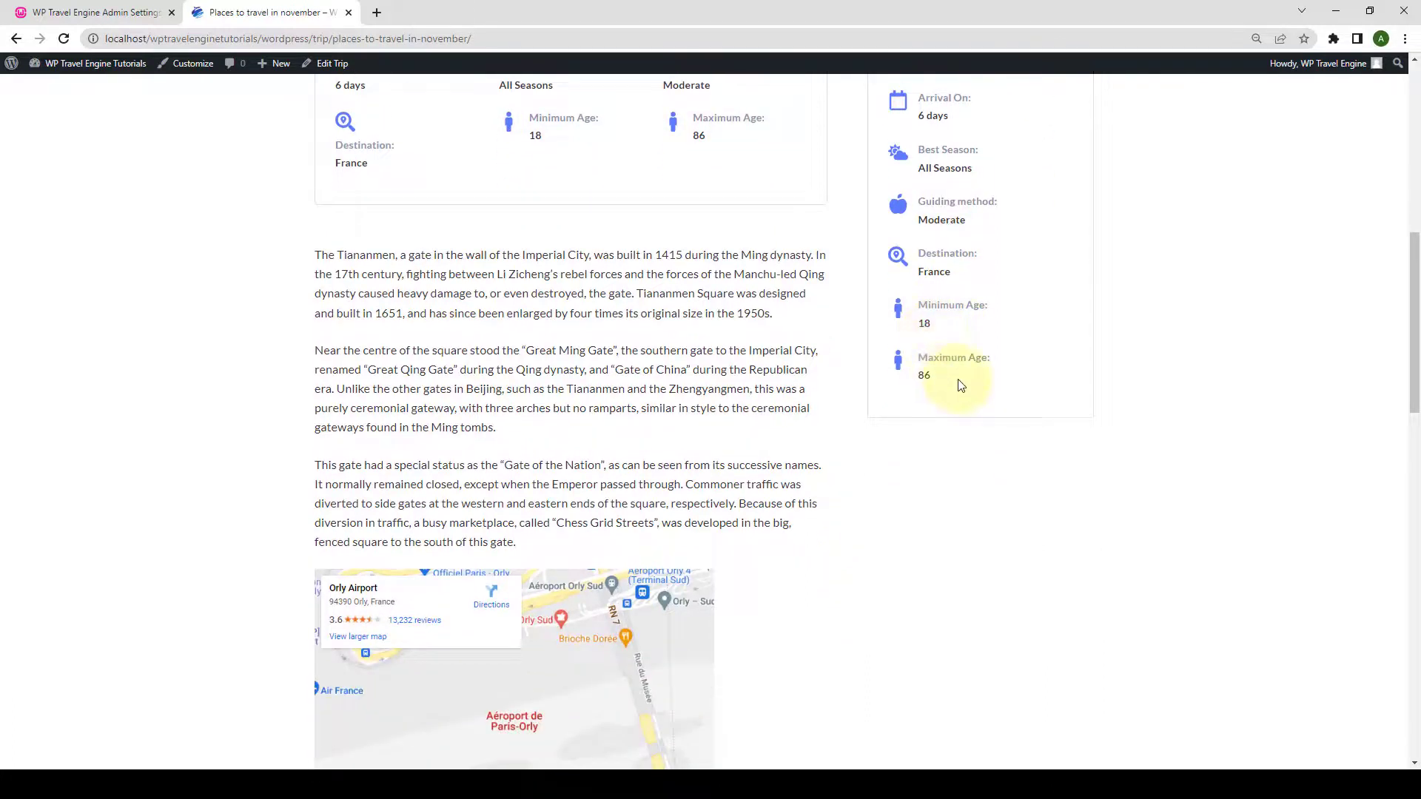
scroll(959, 385, "up", 1)
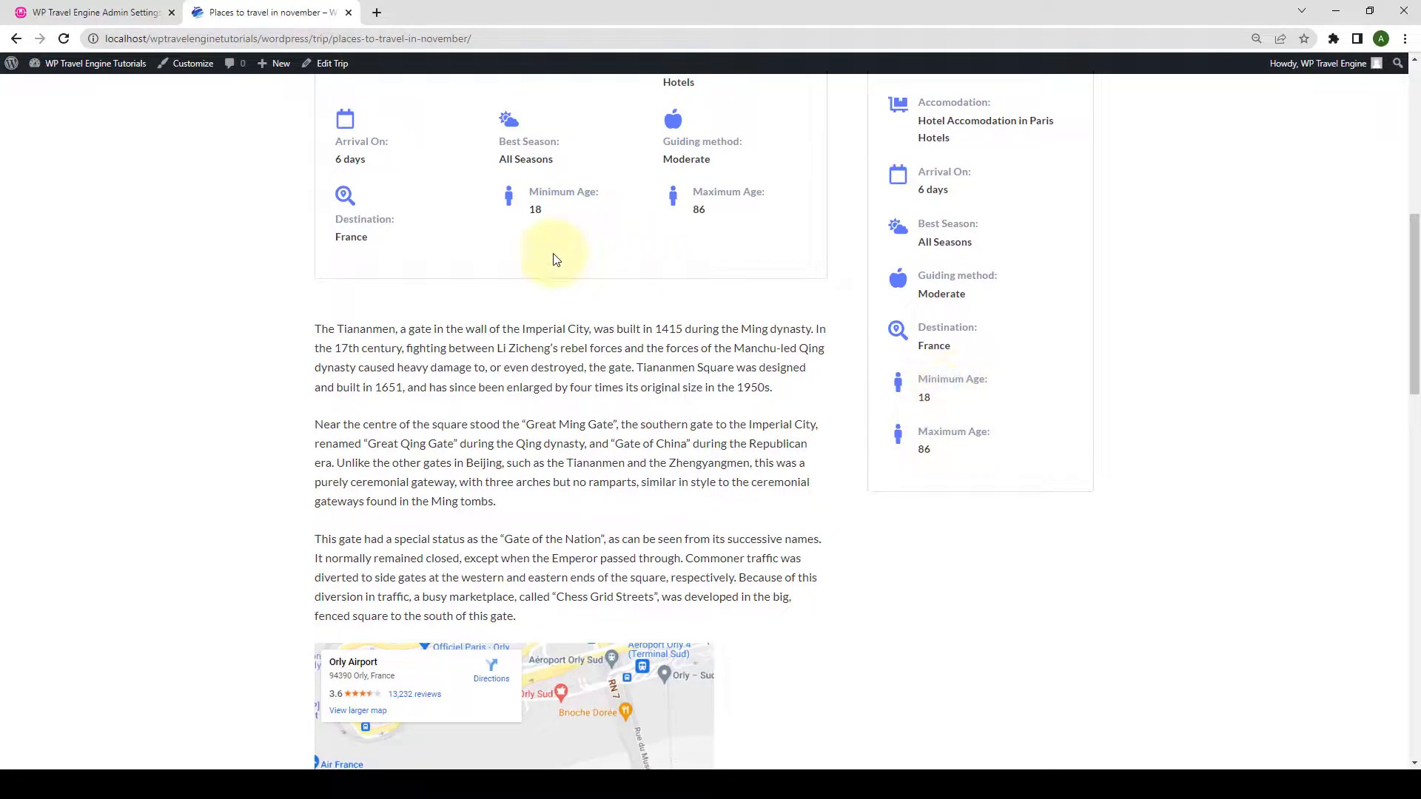
Replace the Minimum Age Icon in the Trip Info settings with the child figure with raised arms.
left_click(72, 9)
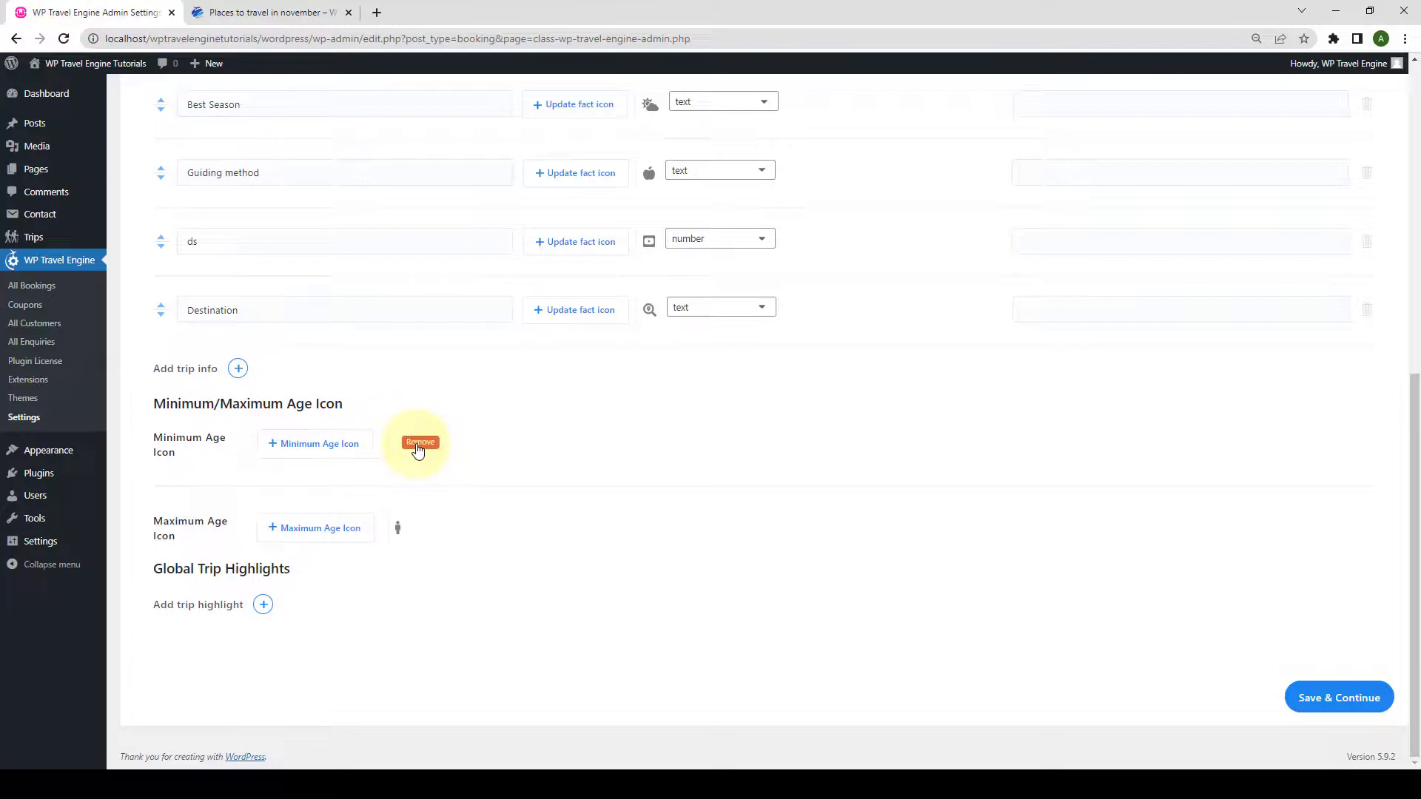
left_click(419, 447)
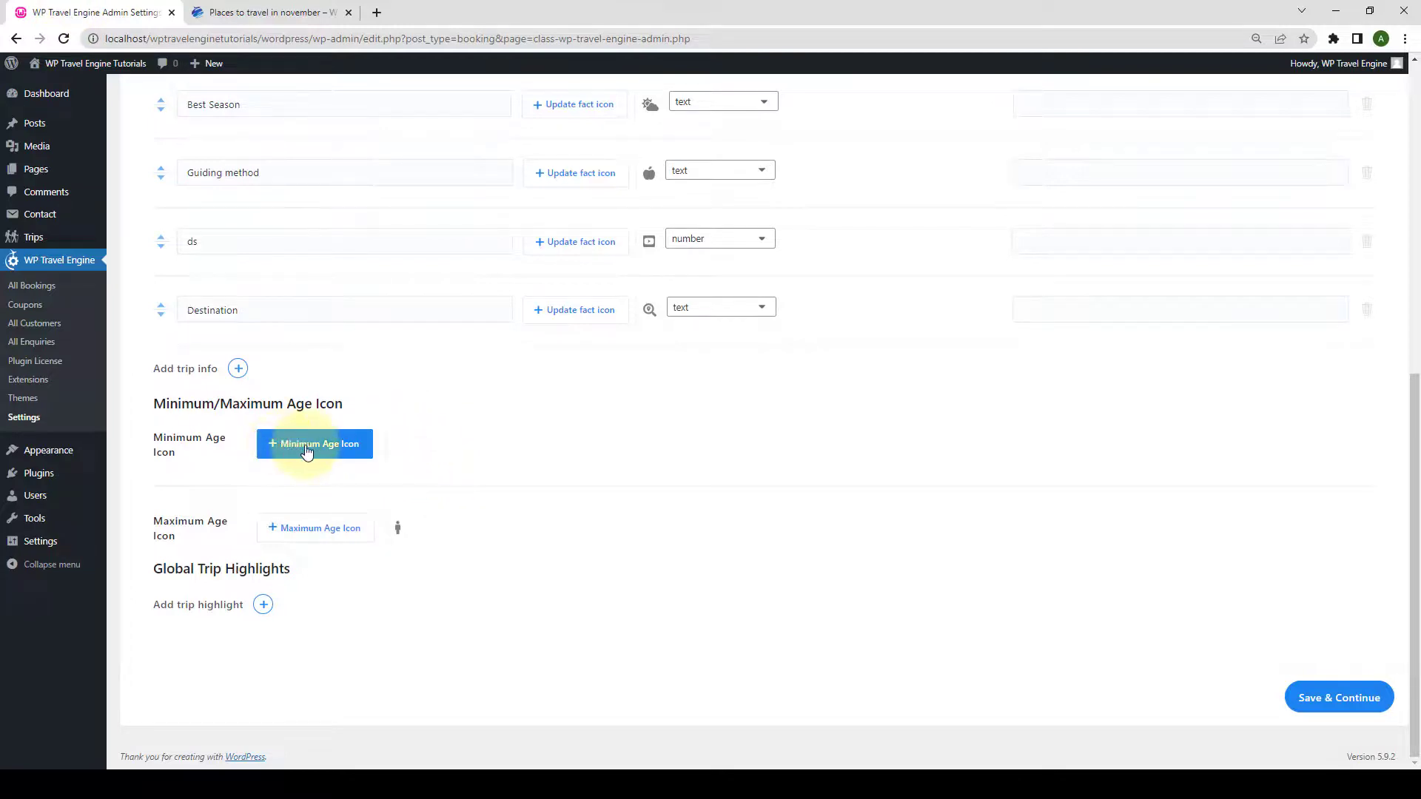
left_click(307, 452)
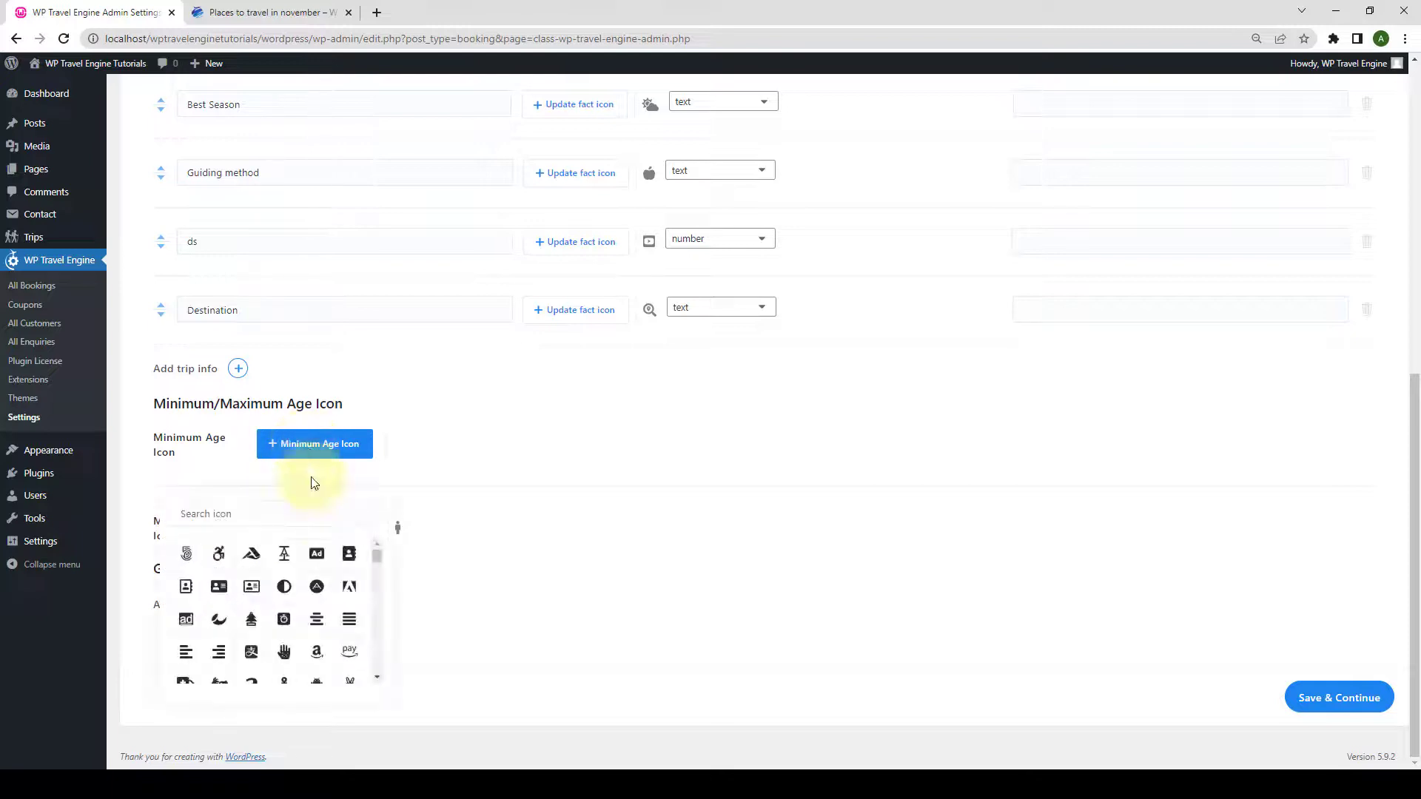
scroll(317, 585, "down", 3)
scroll(331, 601, "down", 5)
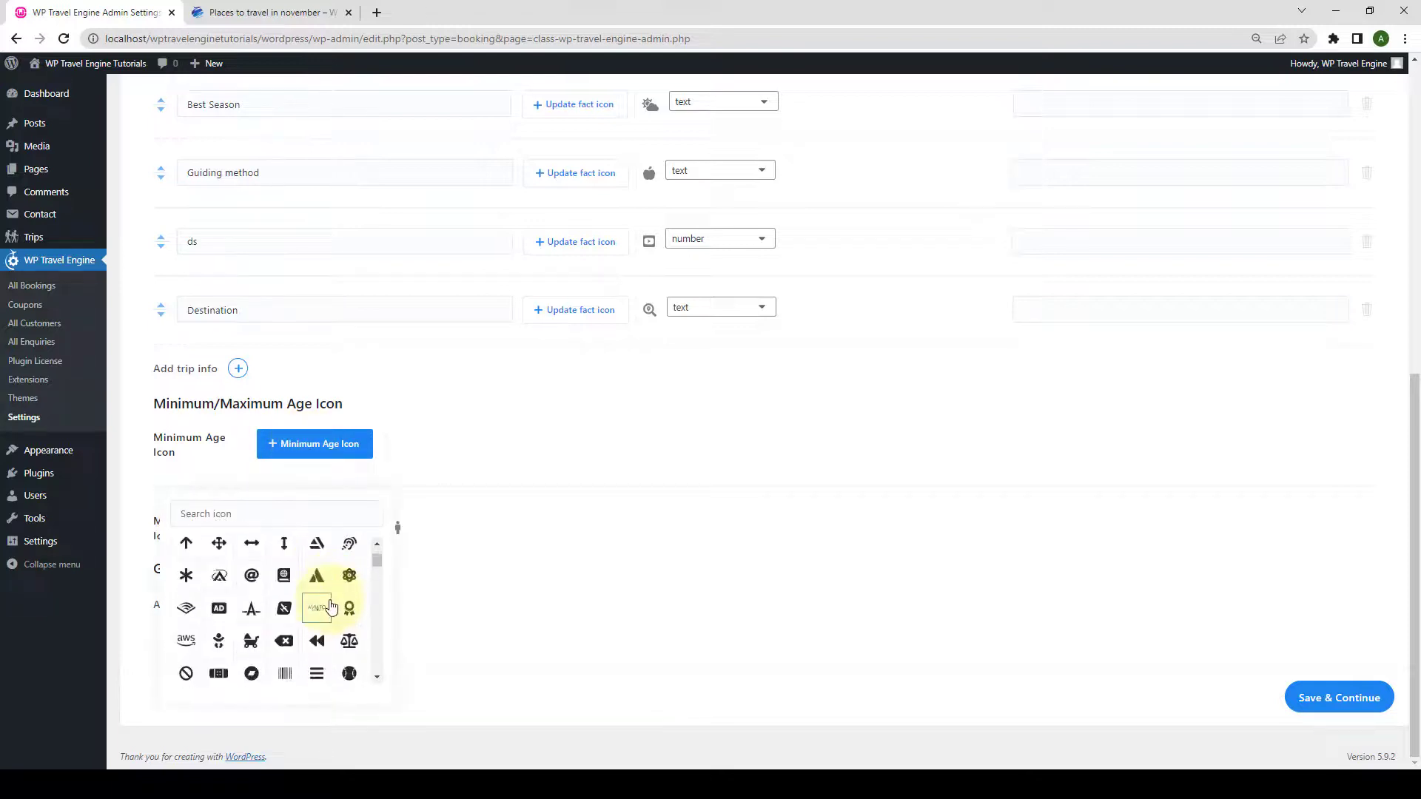
scroll(331, 603, "down", 6)
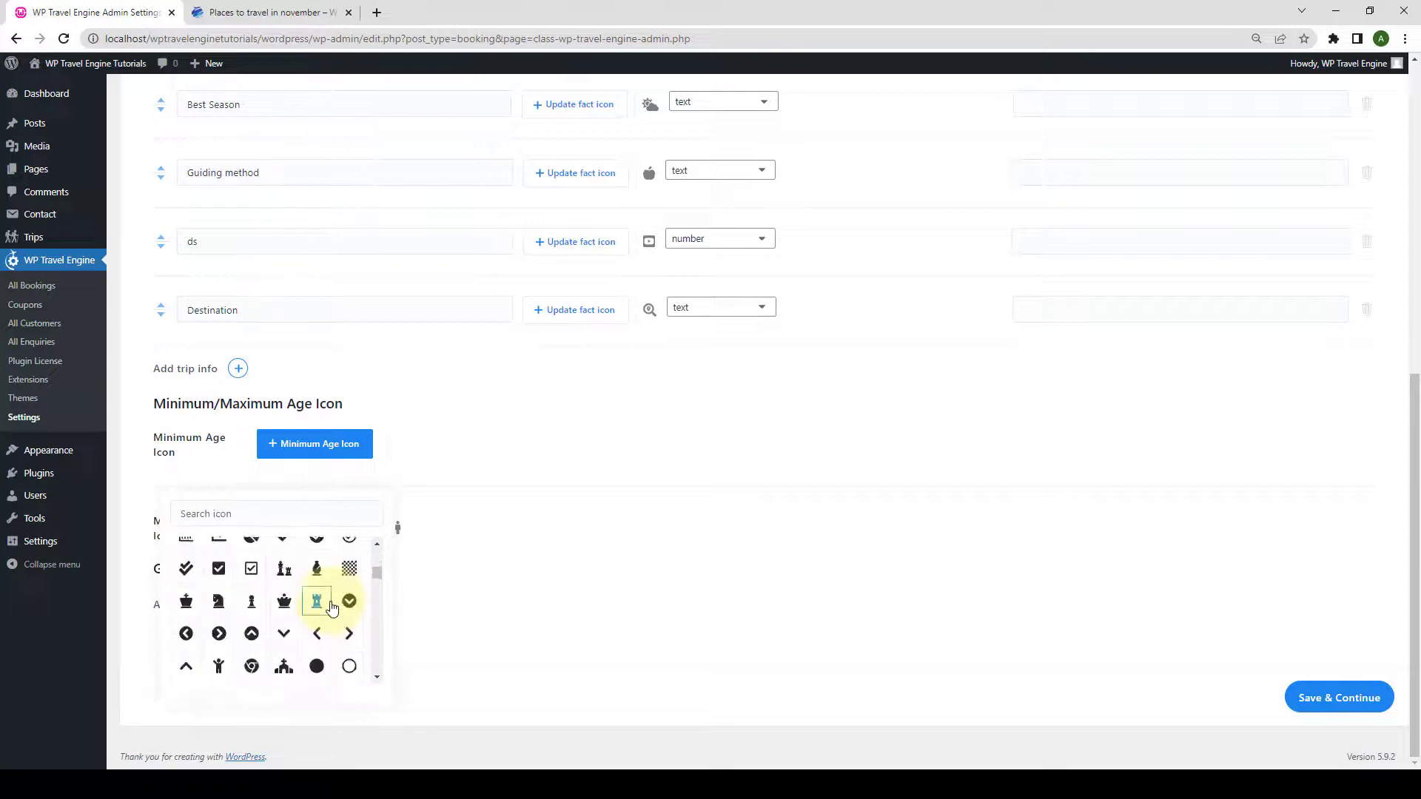
left_click(219, 594)
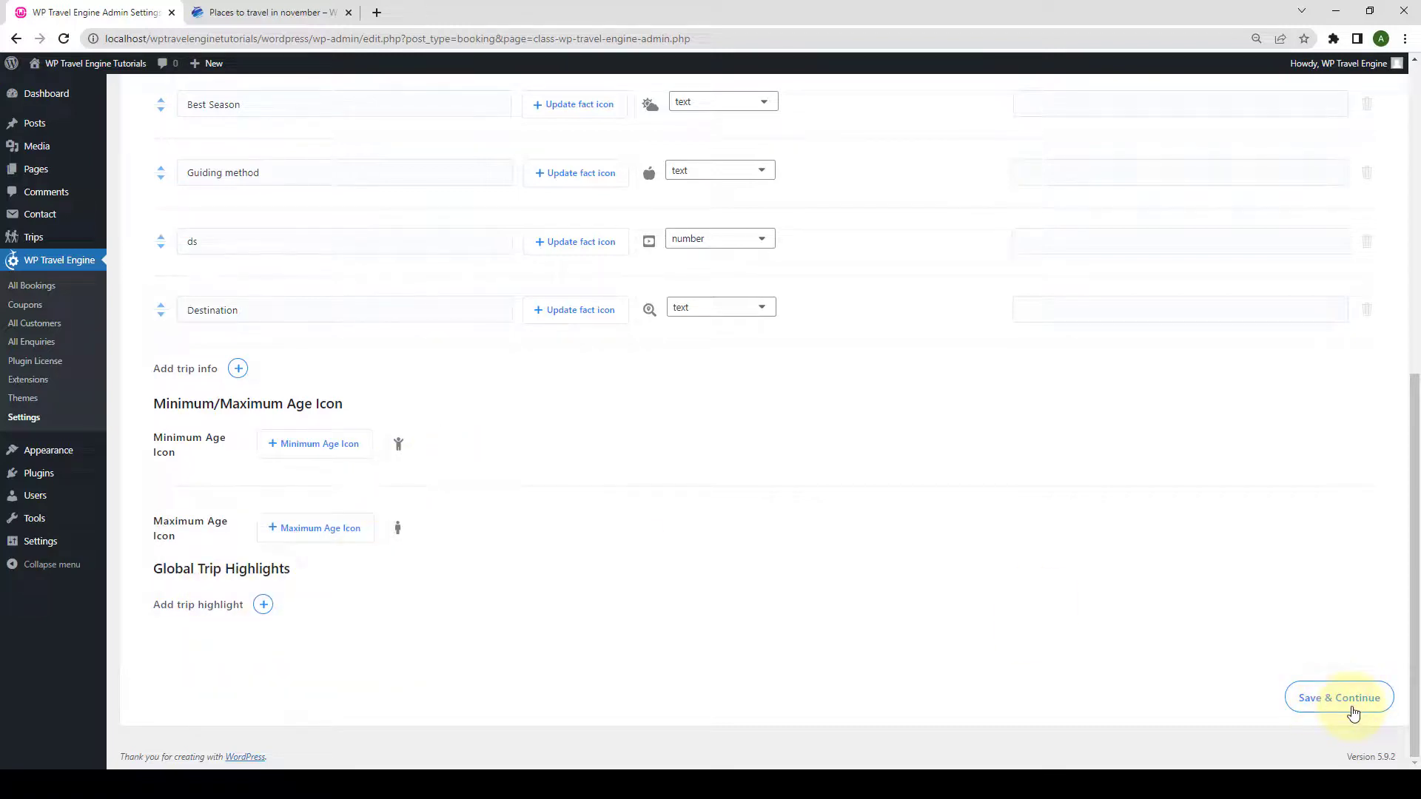
Save the Trip Info settings and reload the trip page to check the minimum age icon in its Trip Facts.
left_click(1353, 710)
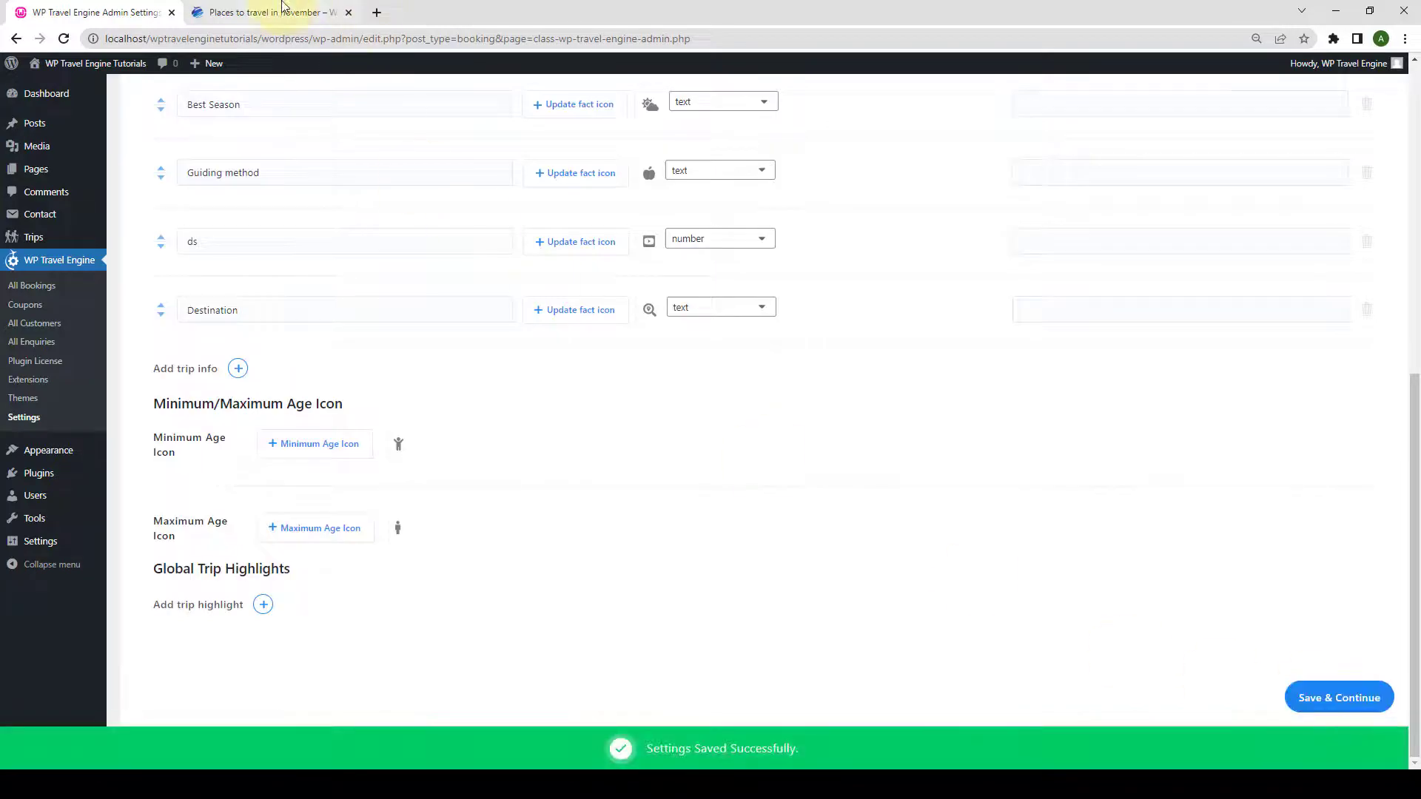
left_click(270, 12)
left_click(64, 41)
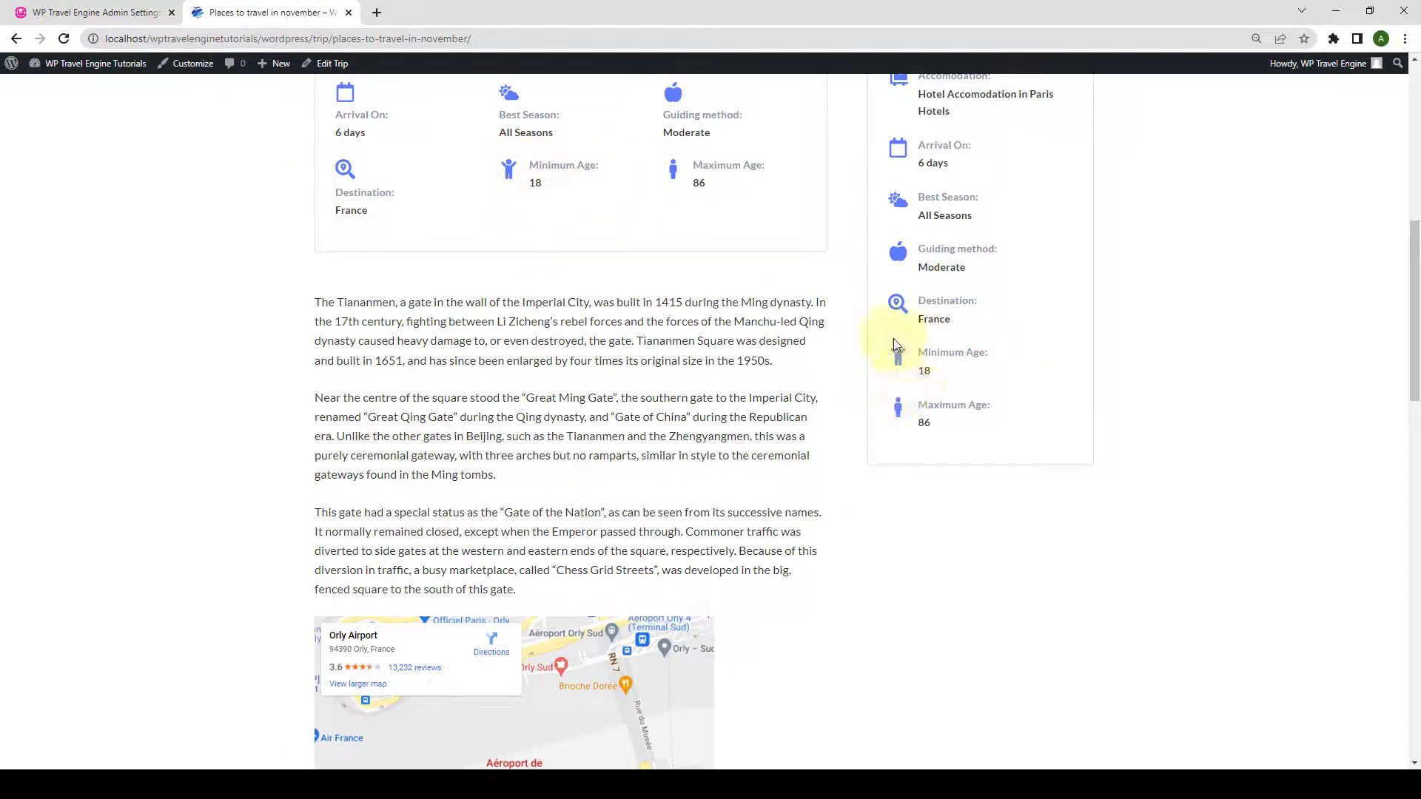
Add a global trip highlight named "Lowest Price" with no help text in the Trip Info settings and save.
left_click(96, 13)
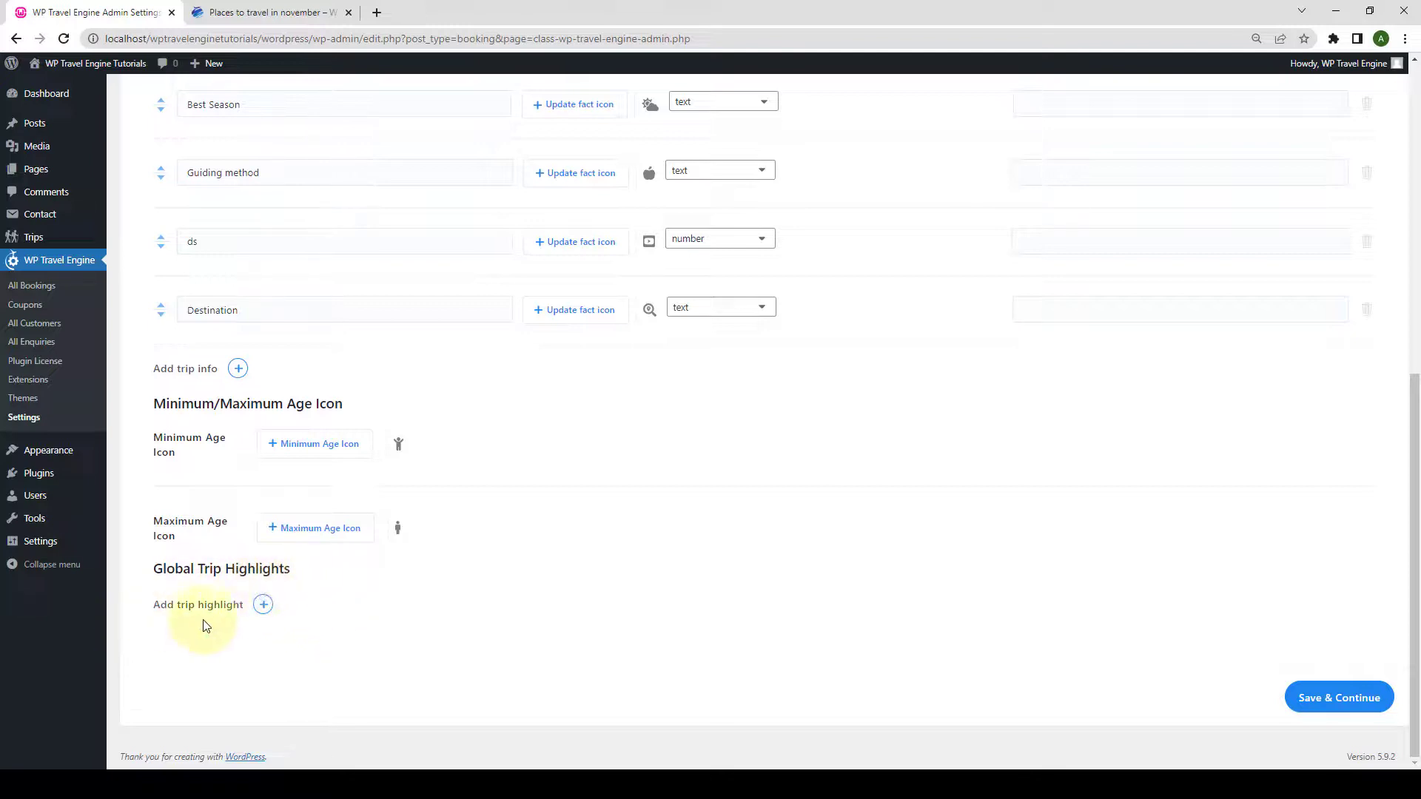
left_click(261, 605)
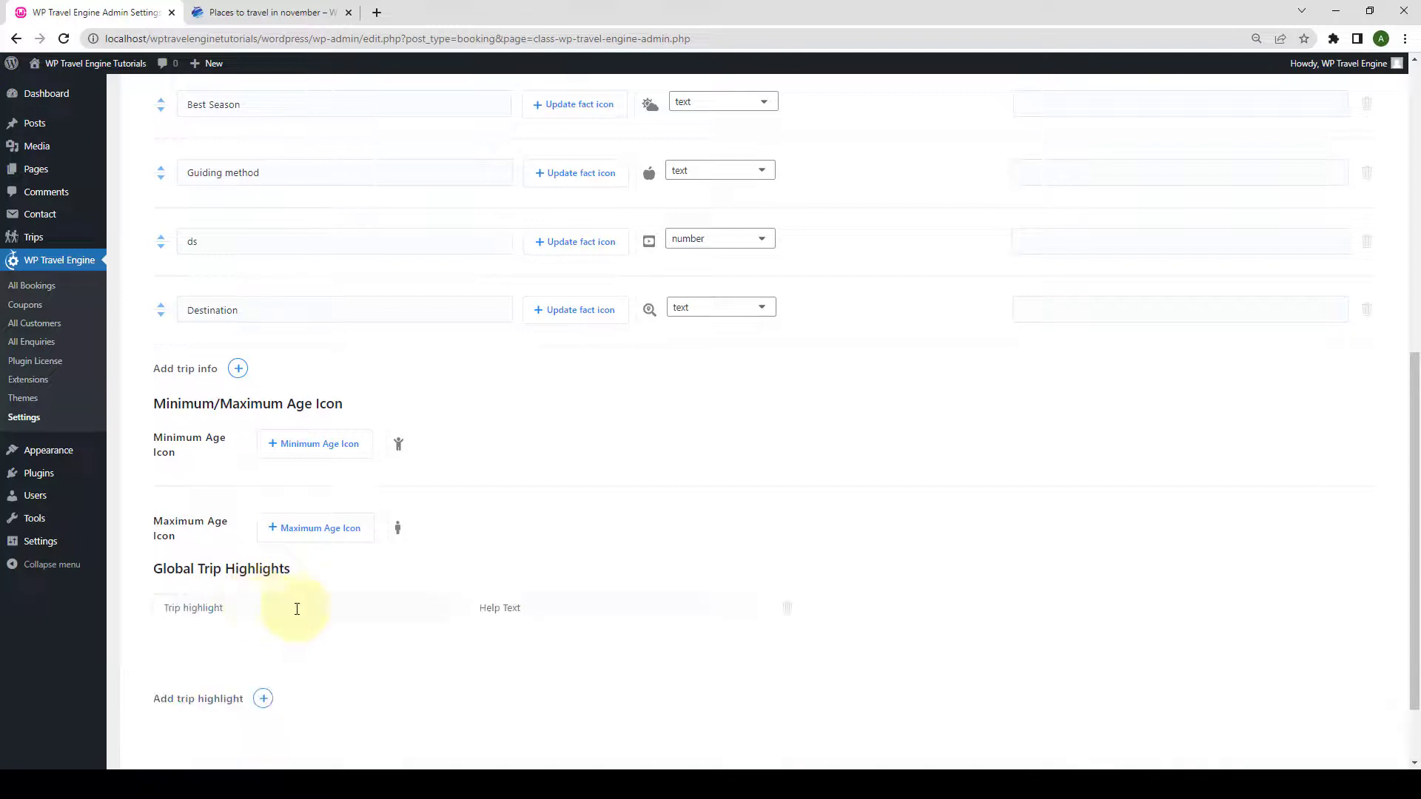
scroll(285, 574, "down", 2)
left_click(265, 514)
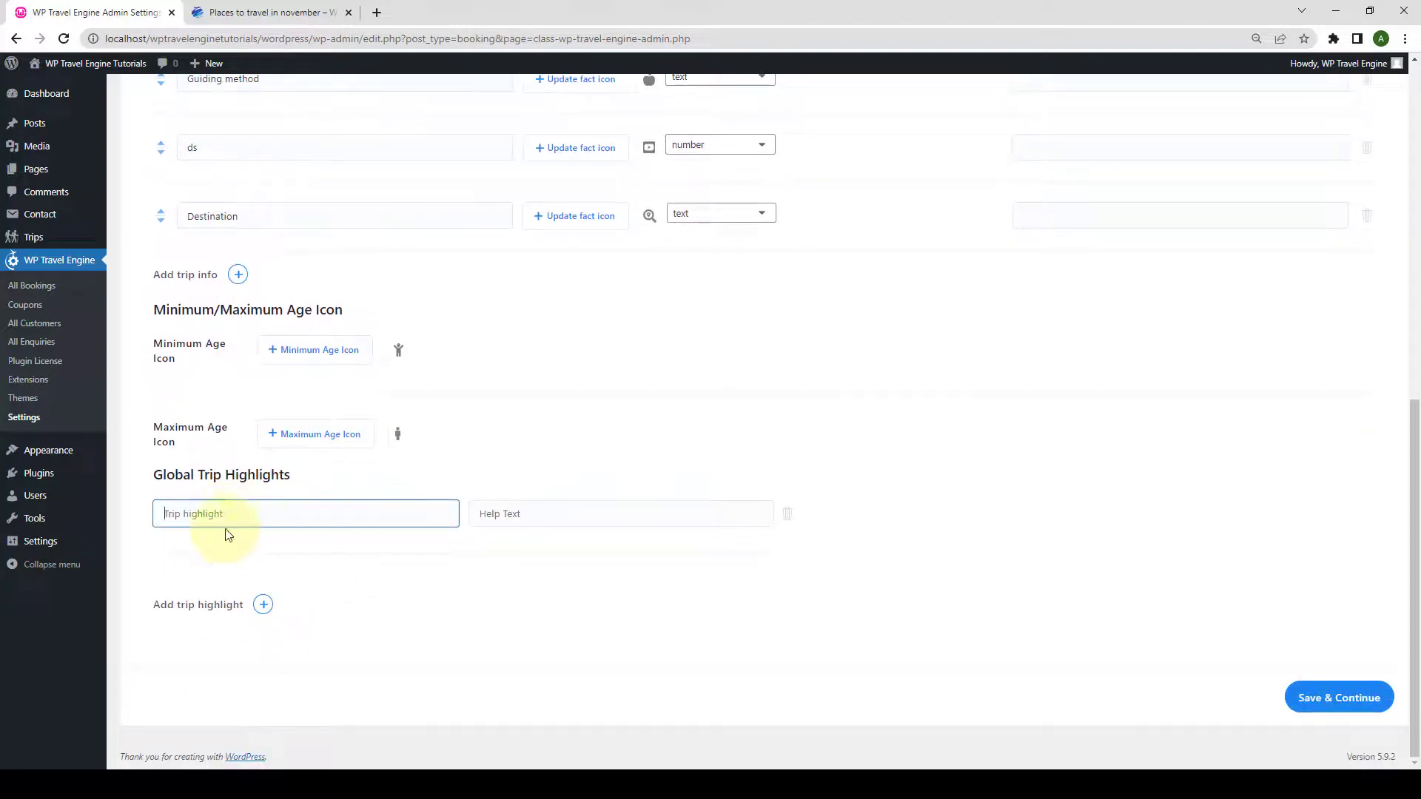
left_click(528, 524)
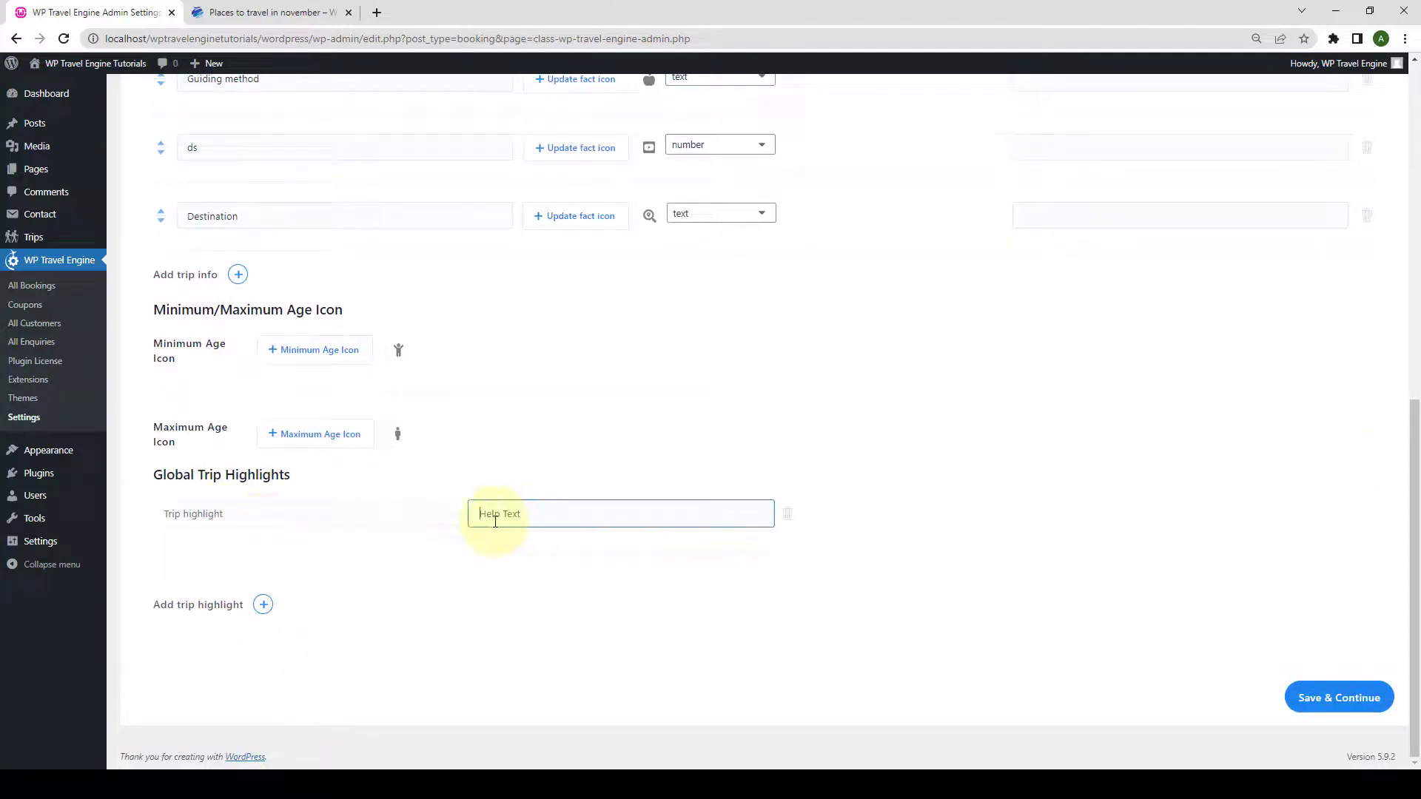
left_click(397, 503)
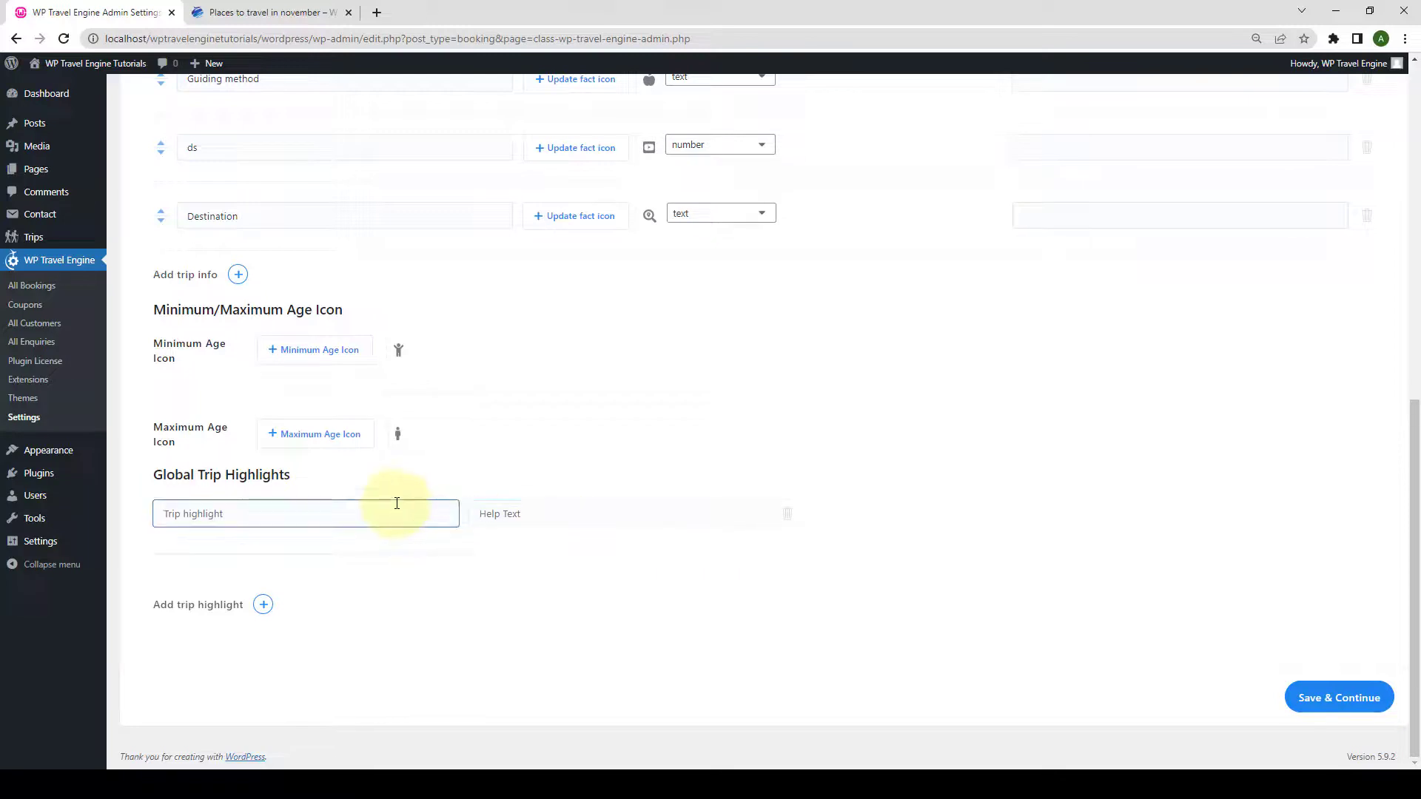
type("Lowest Price")
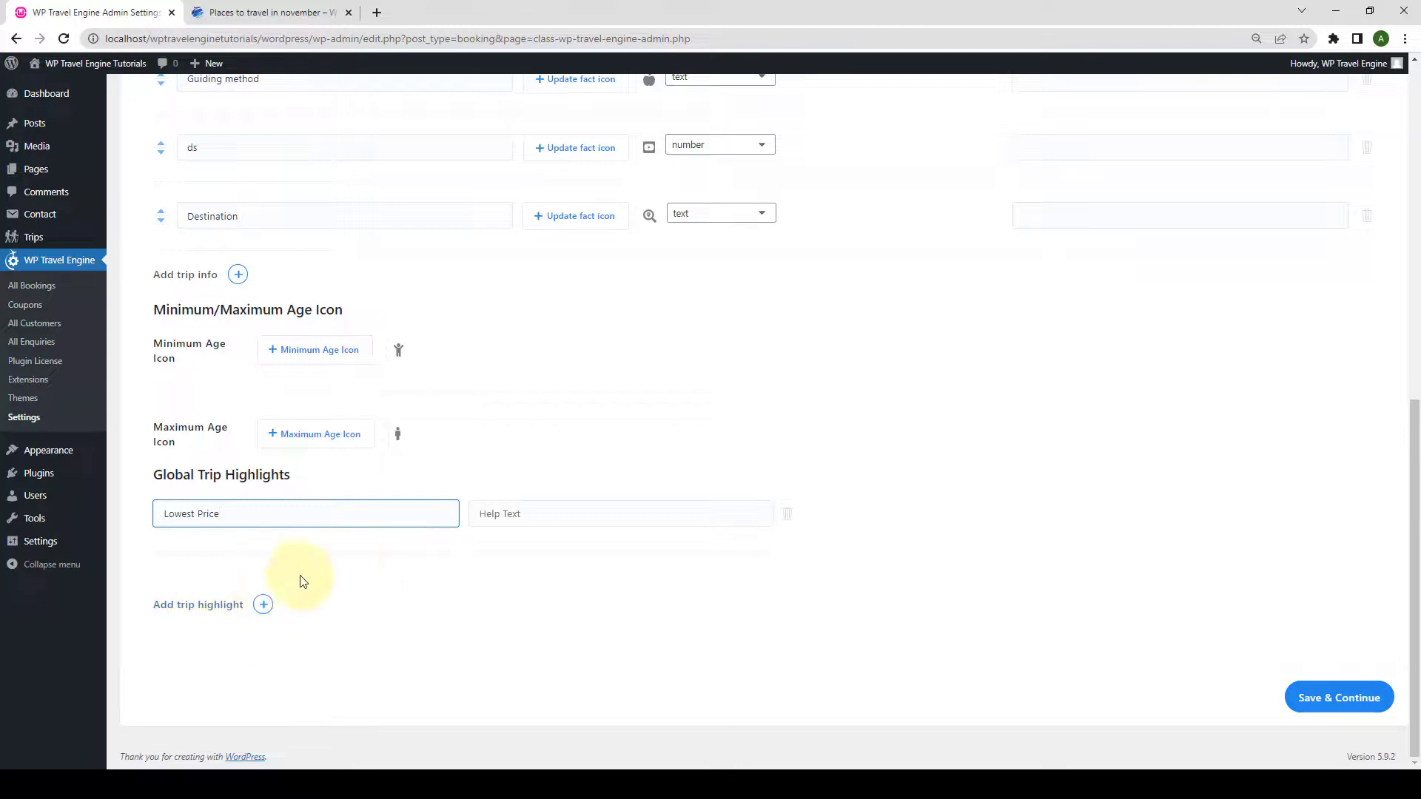
left_click(1312, 703)
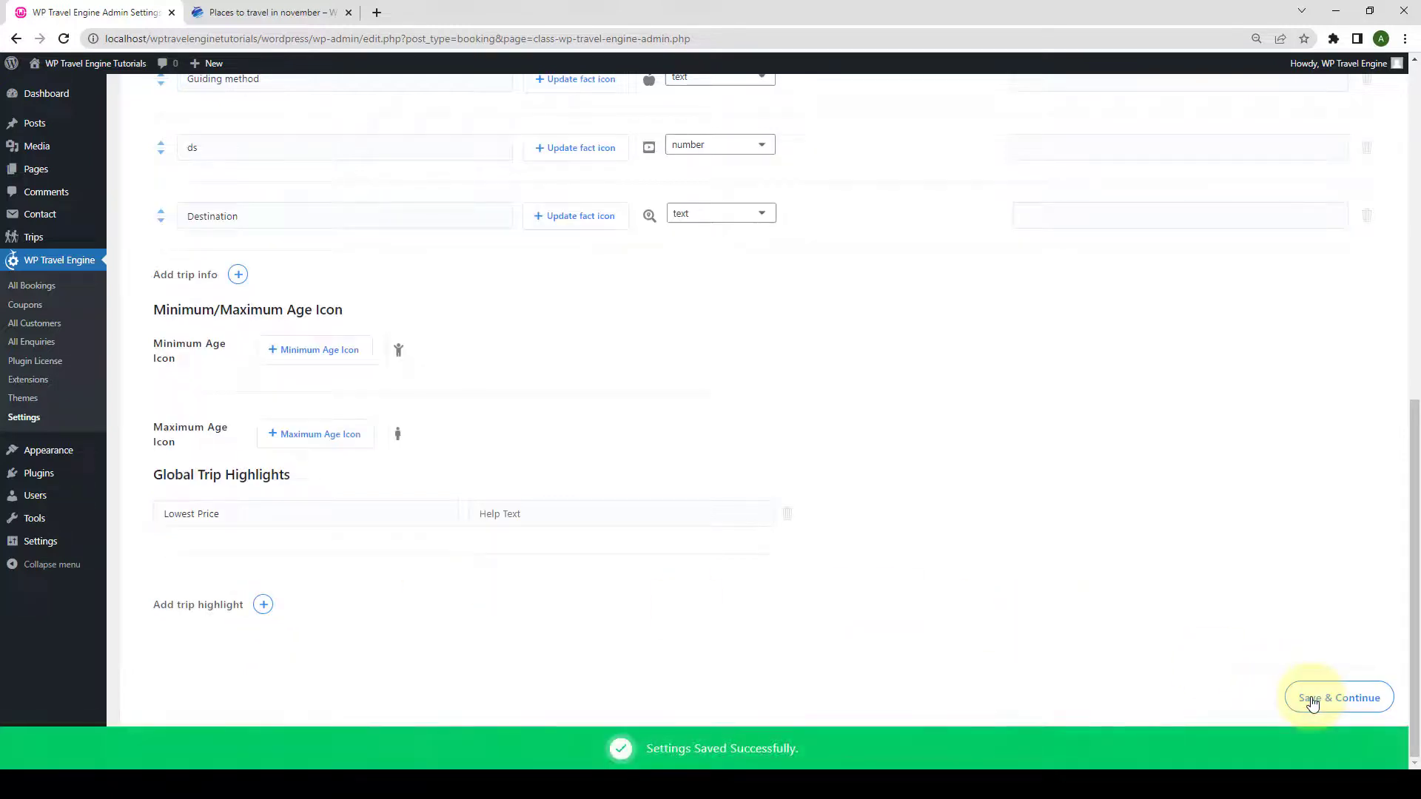
Reload the "Places to travel in november" trip page and check its booking box for the Lowest Price highlight.
left_click(300, 12)
scroll(1128, 291, "up", 5)
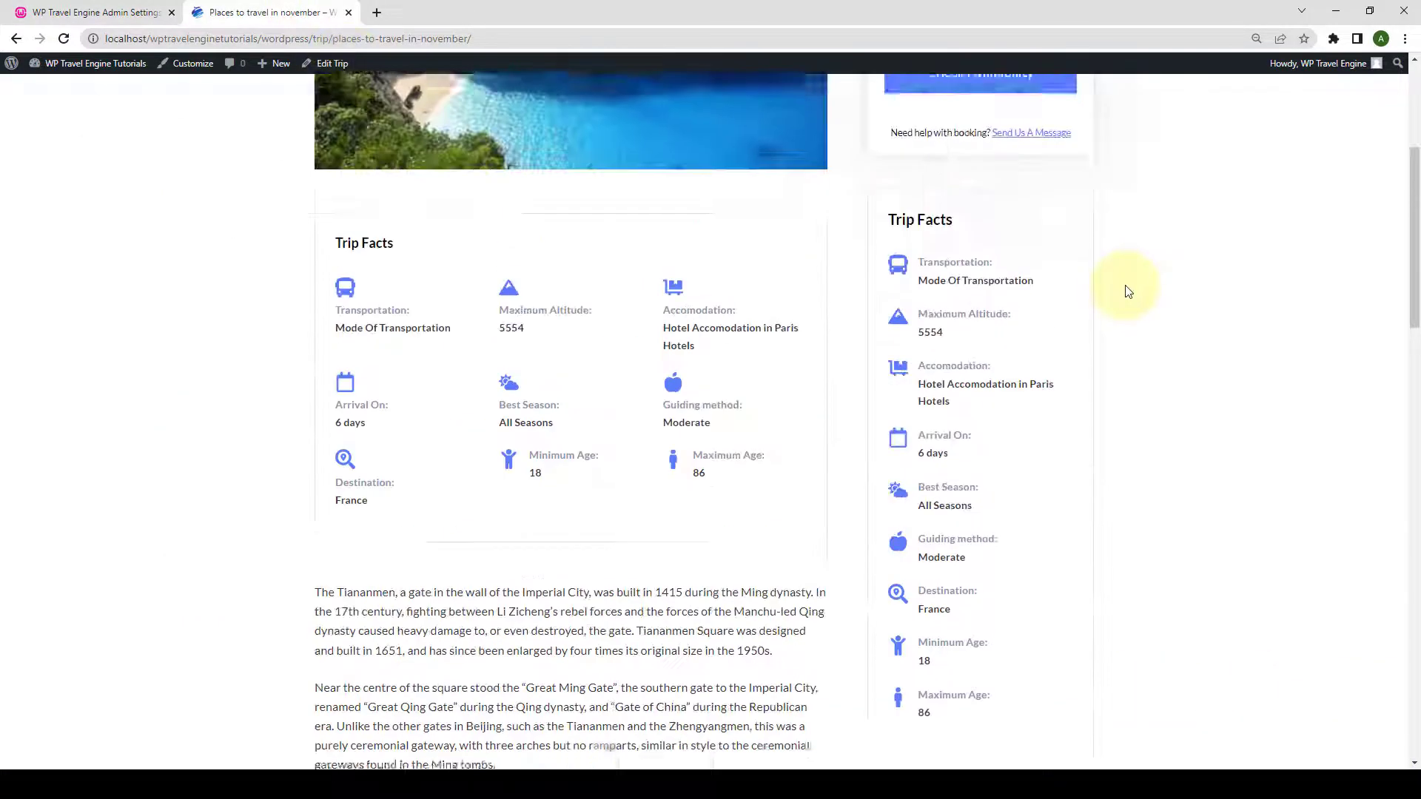
scroll(1128, 291, "up", 4)
left_click(65, 40)
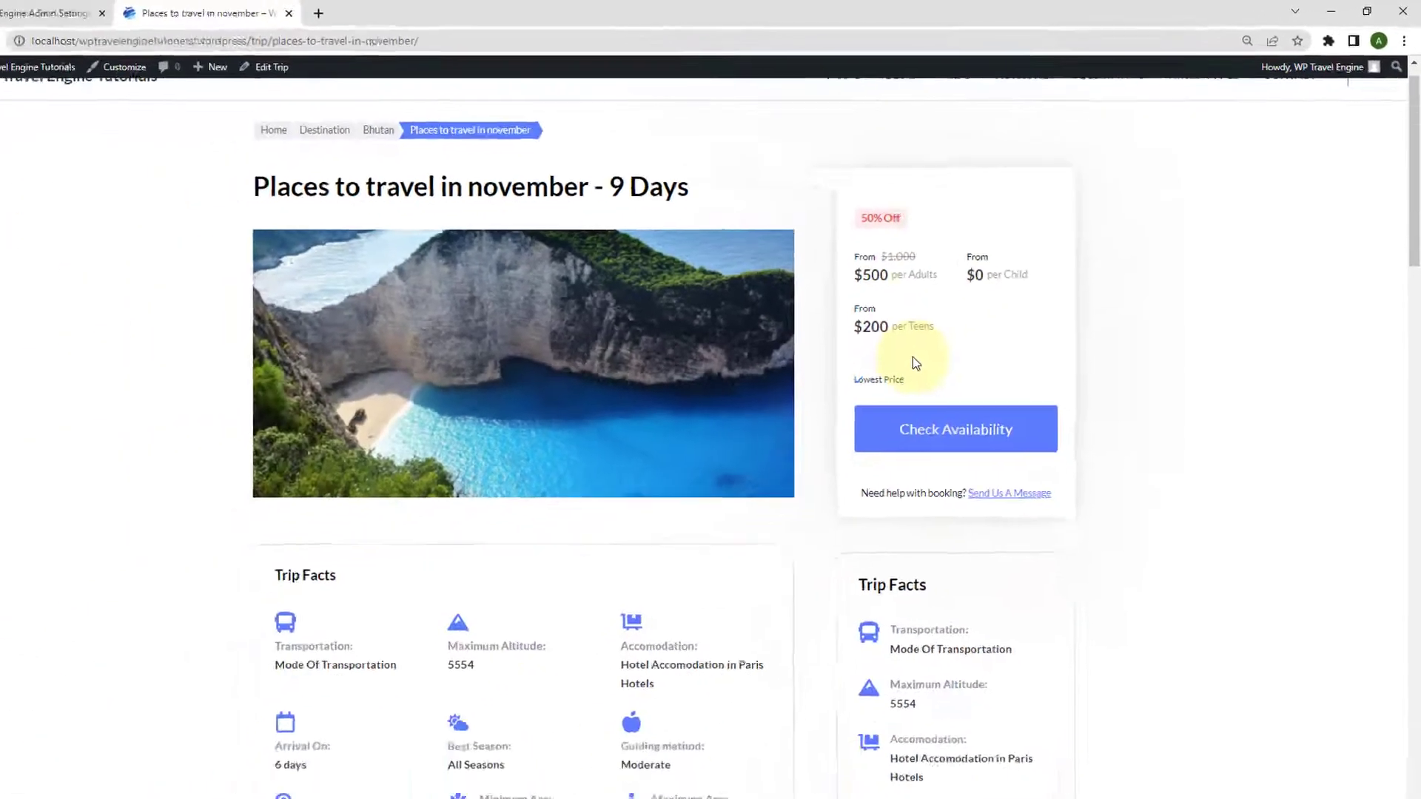
Return to the Trip Info settings, delete the "Lowest Price" global trip highlight and save the settings.
left_click(74, 13)
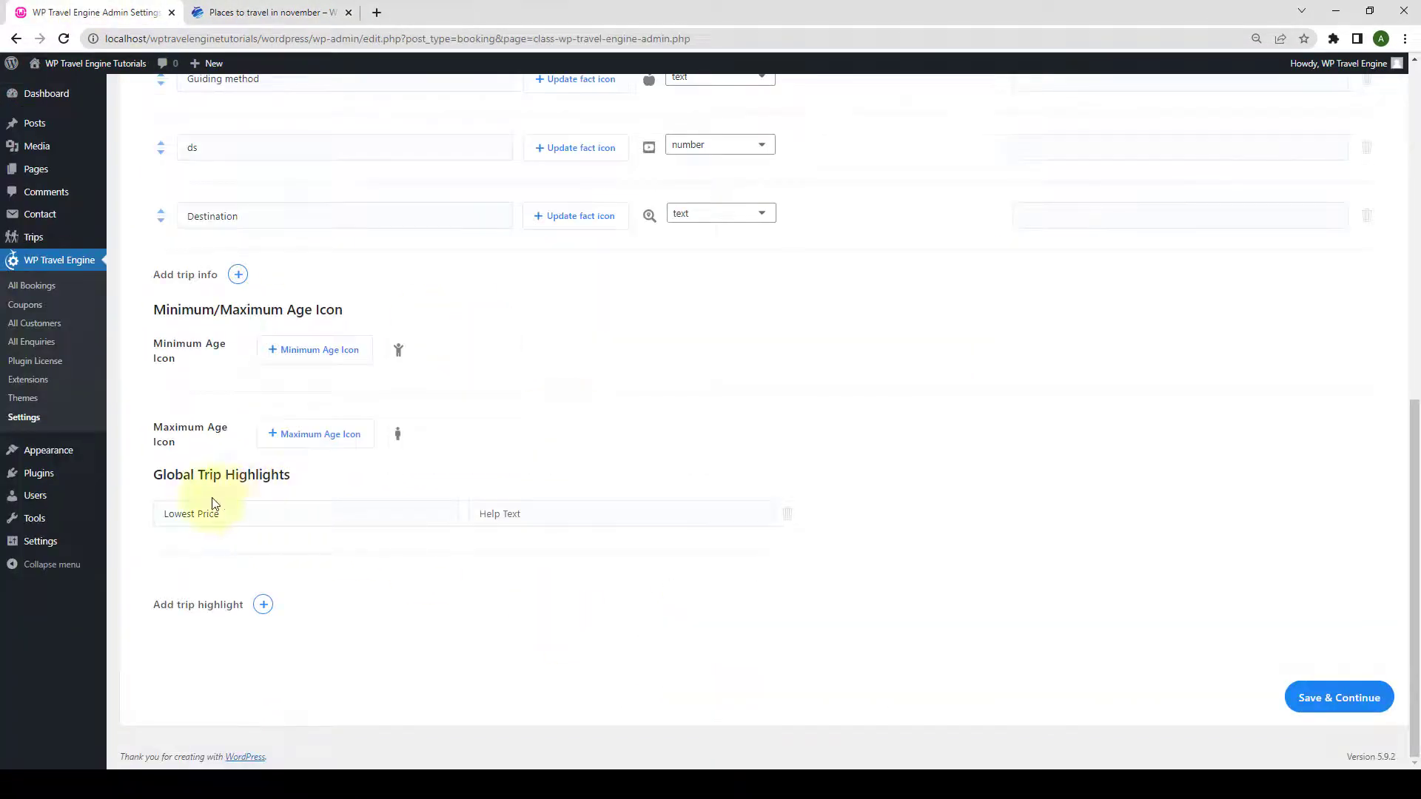
left_click(787, 516)
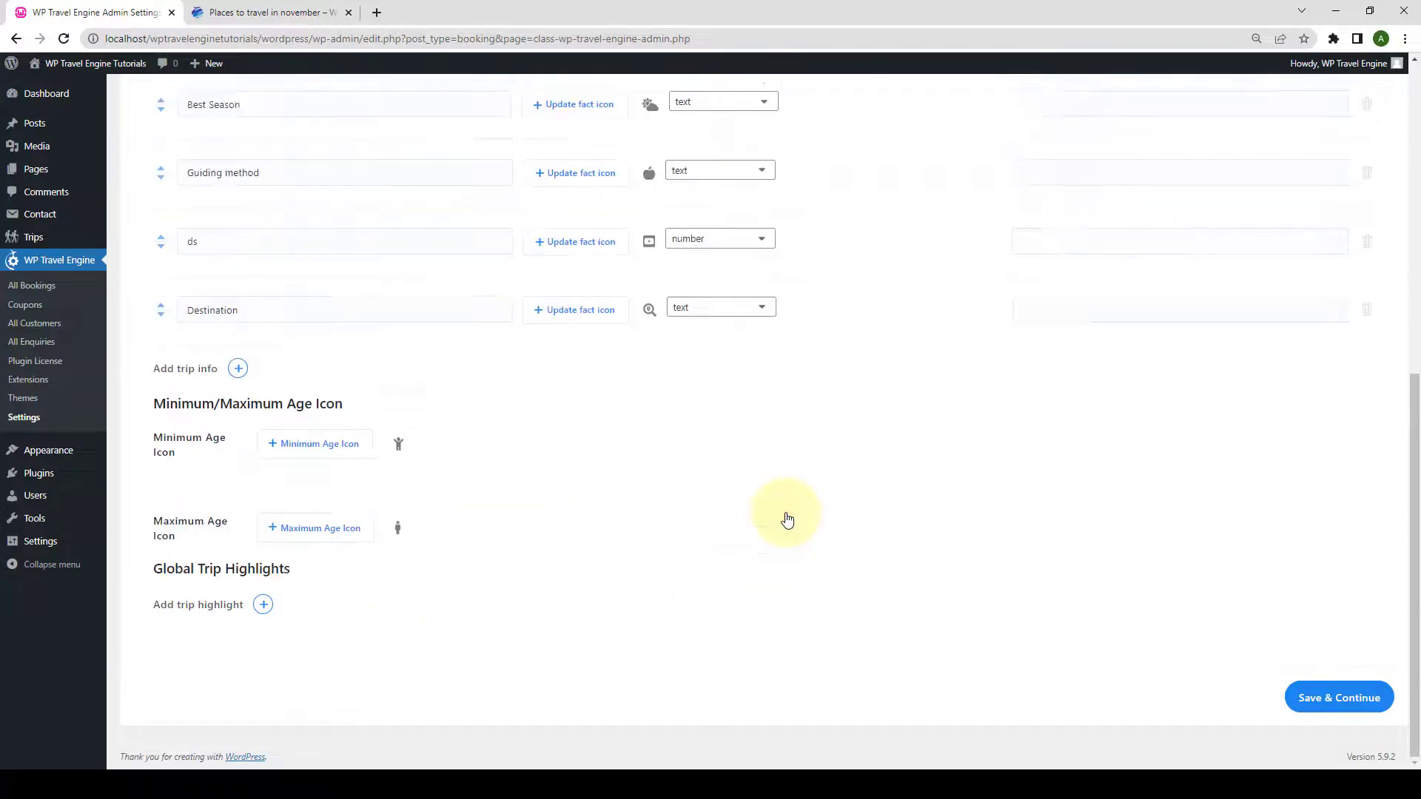
left_click(1373, 709)
Open the email settings and examine the sale notification options in the admin email templates.
scroll(562, 518, "up", 8)
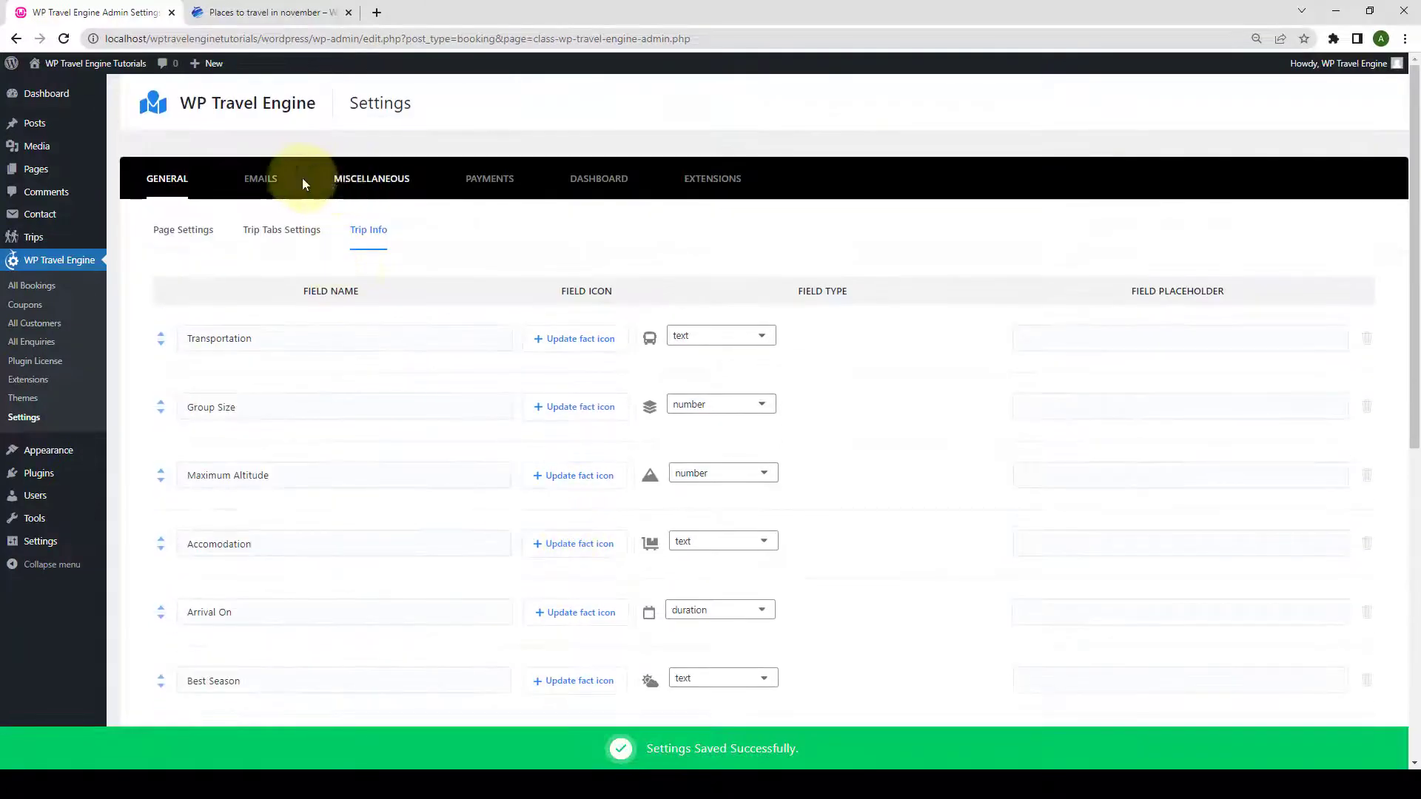
left_click(273, 178)
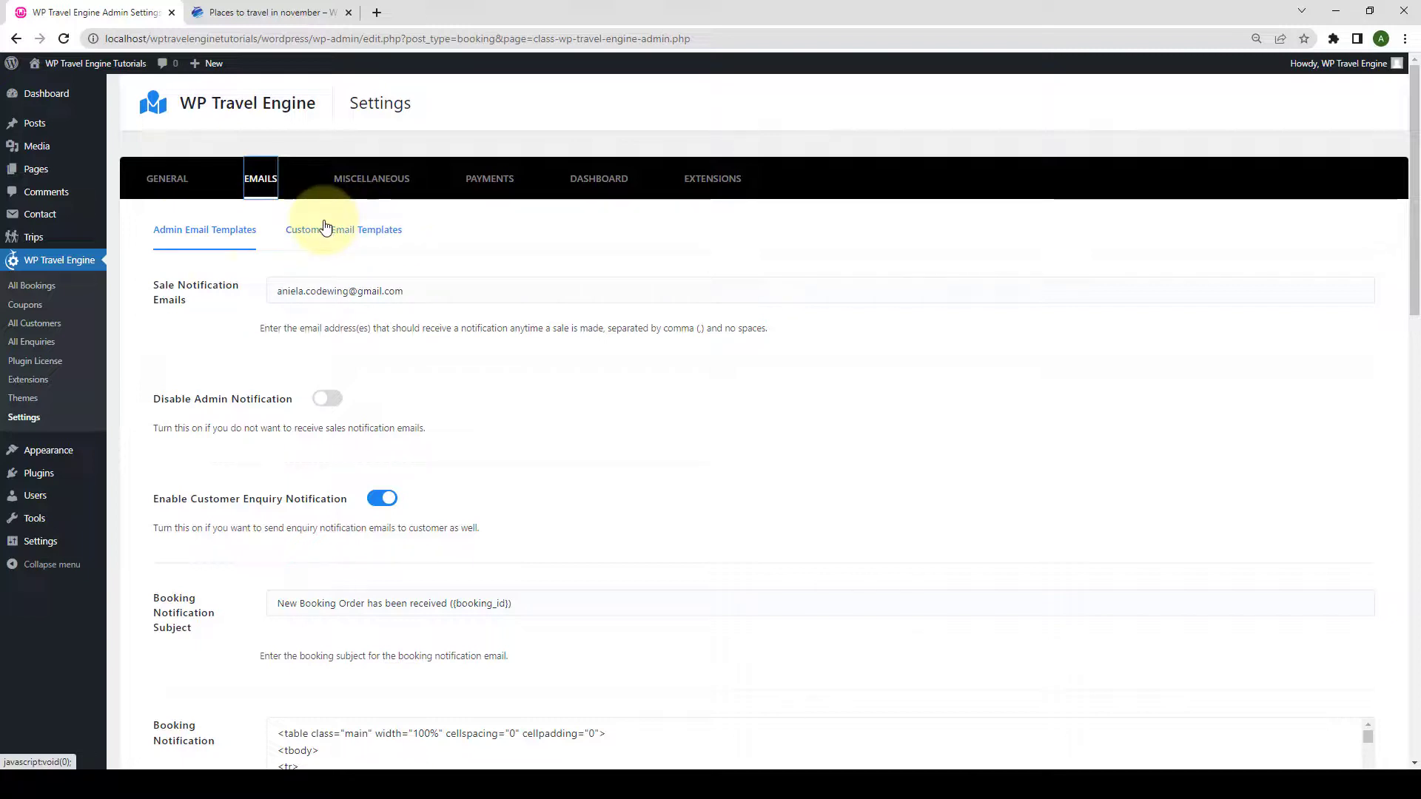
scroll(215, 244, "down", 1)
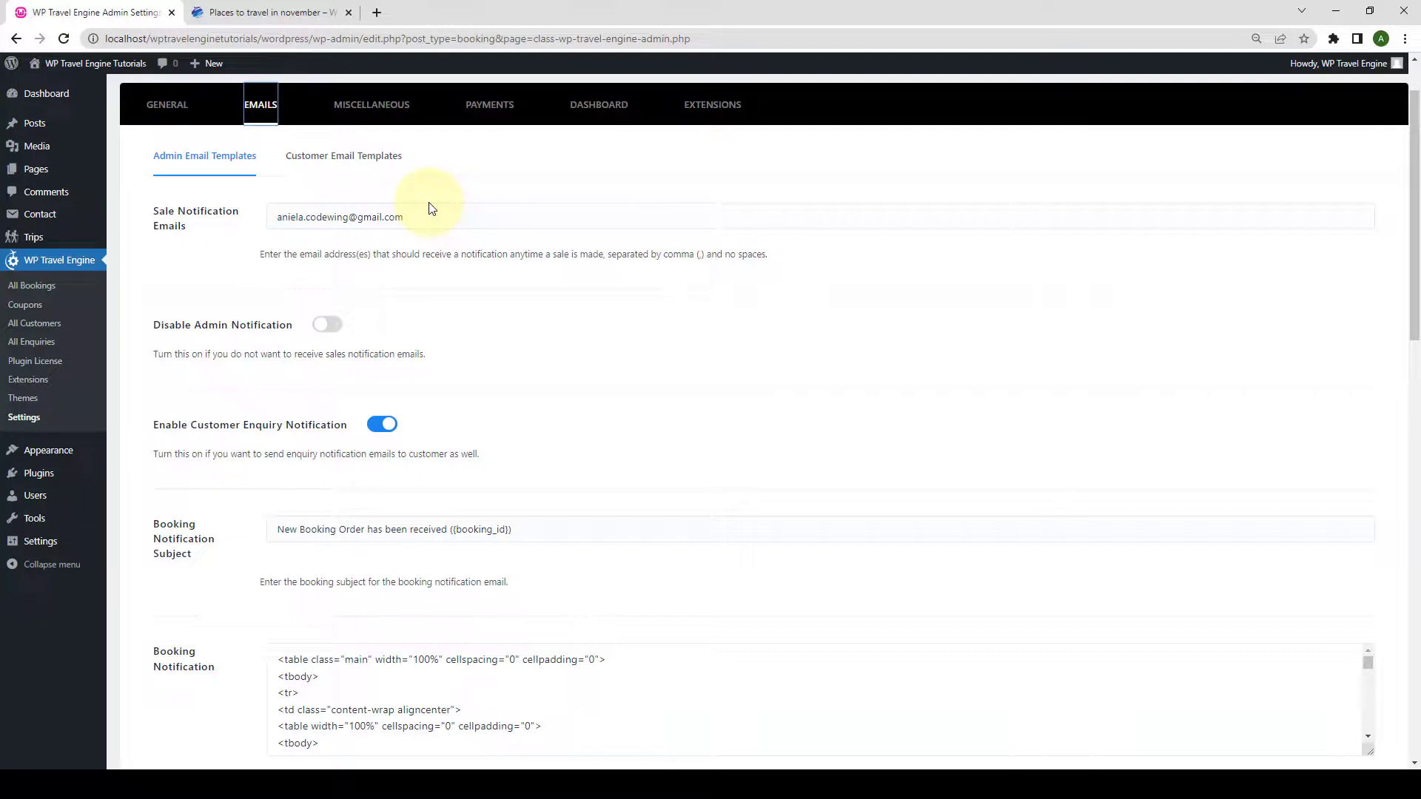
scroll(370, 274, "down", 1)
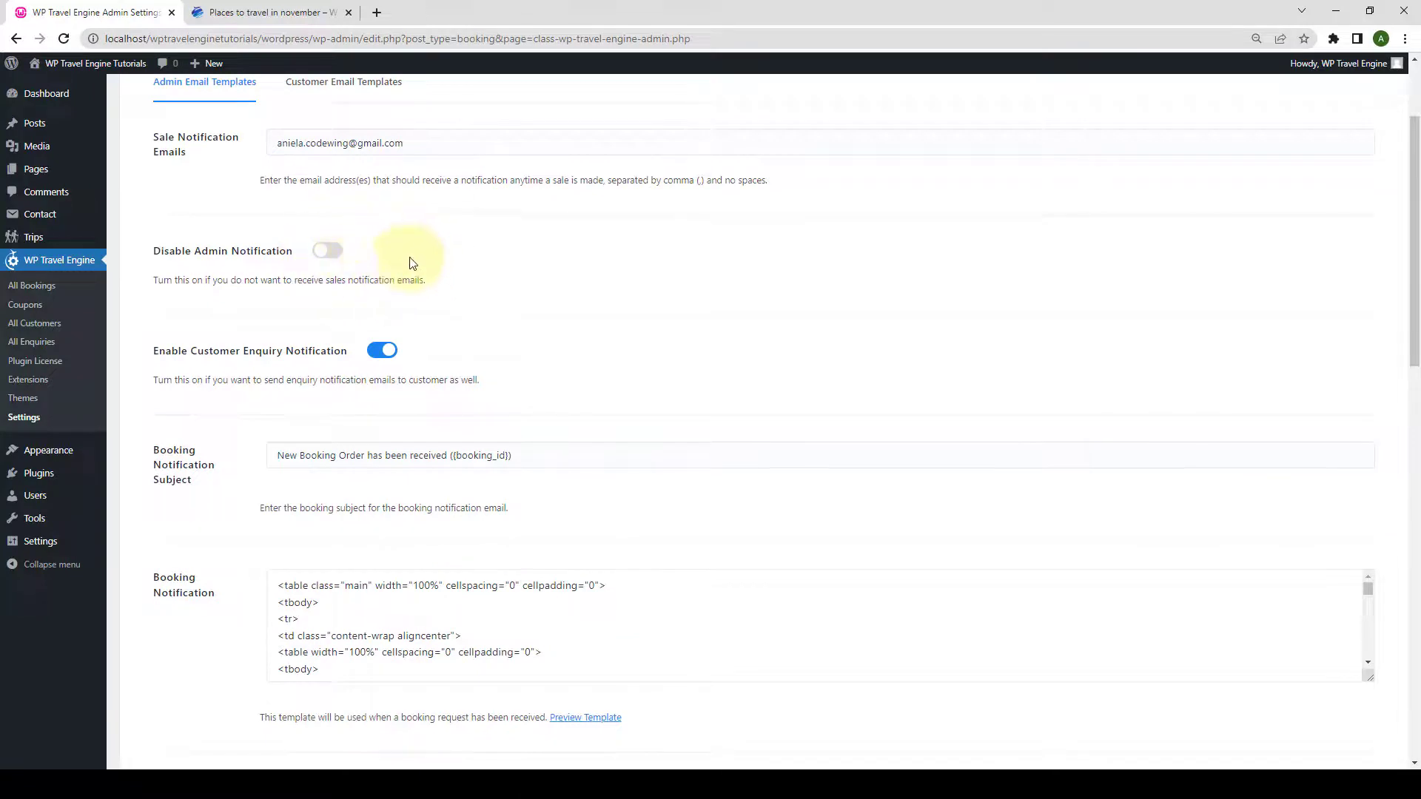
Switch Disable Admin Notification on and back off, and Enable Customer Enquiry Notification off and back on.
left_click(326, 253)
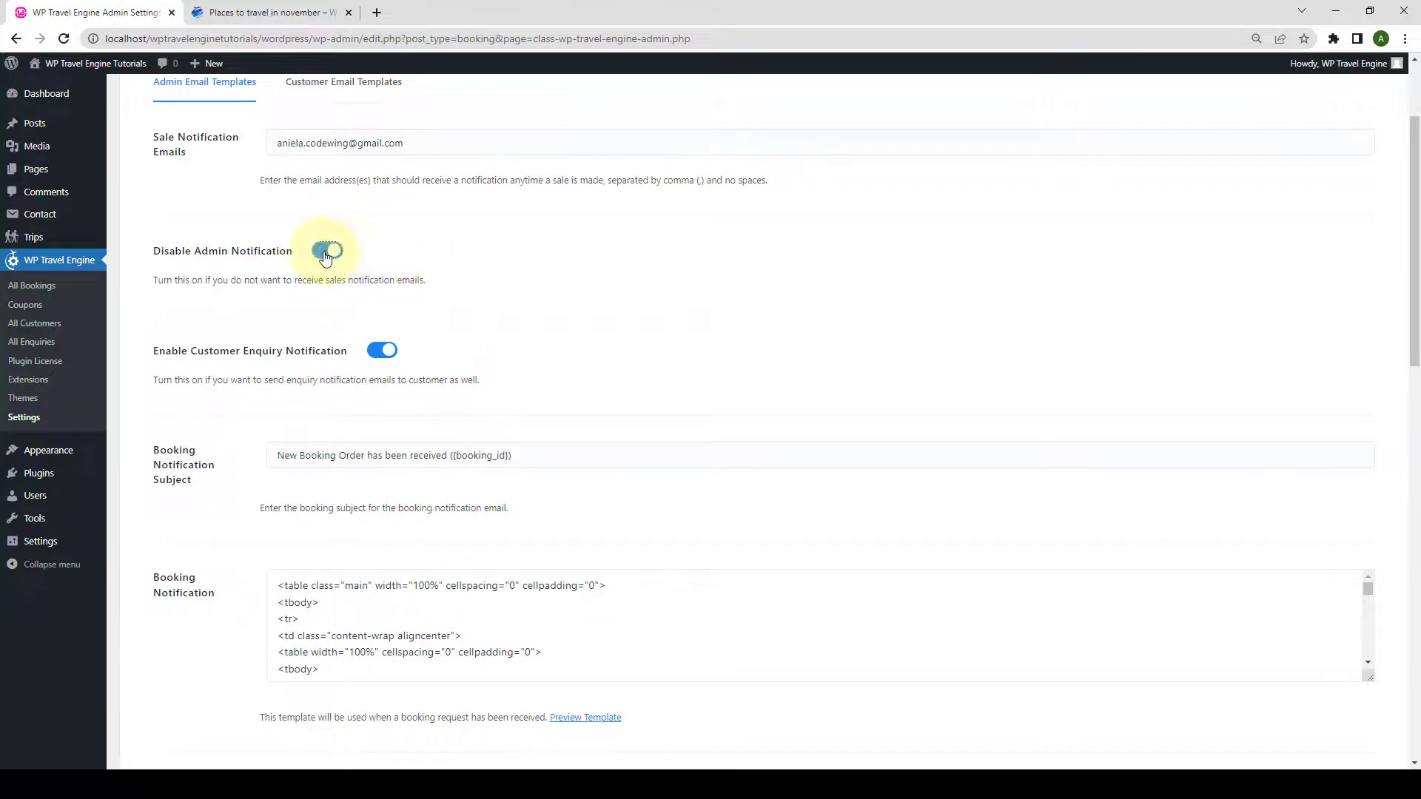
left_click(326, 253)
scroll(414, 282, "down", 1)
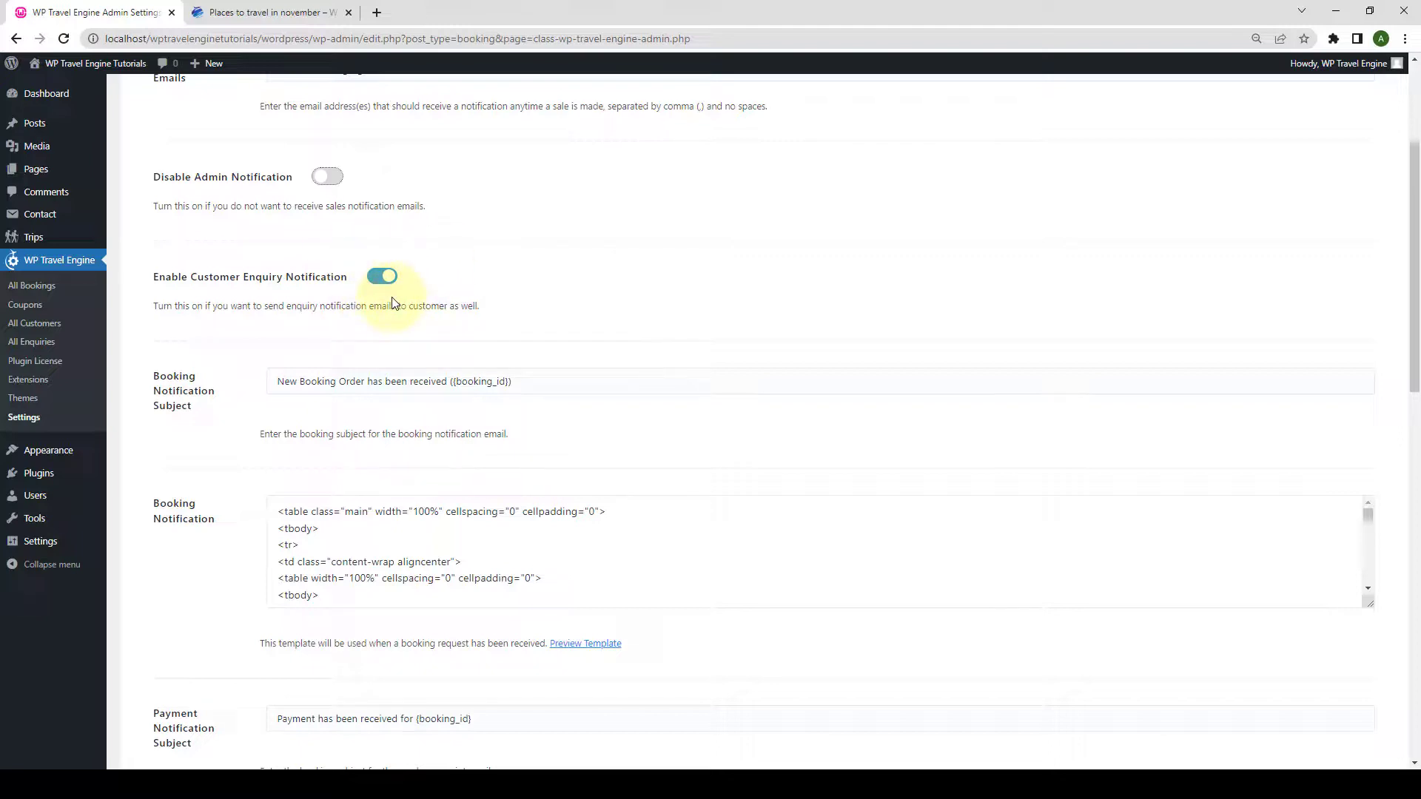
left_click(382, 277)
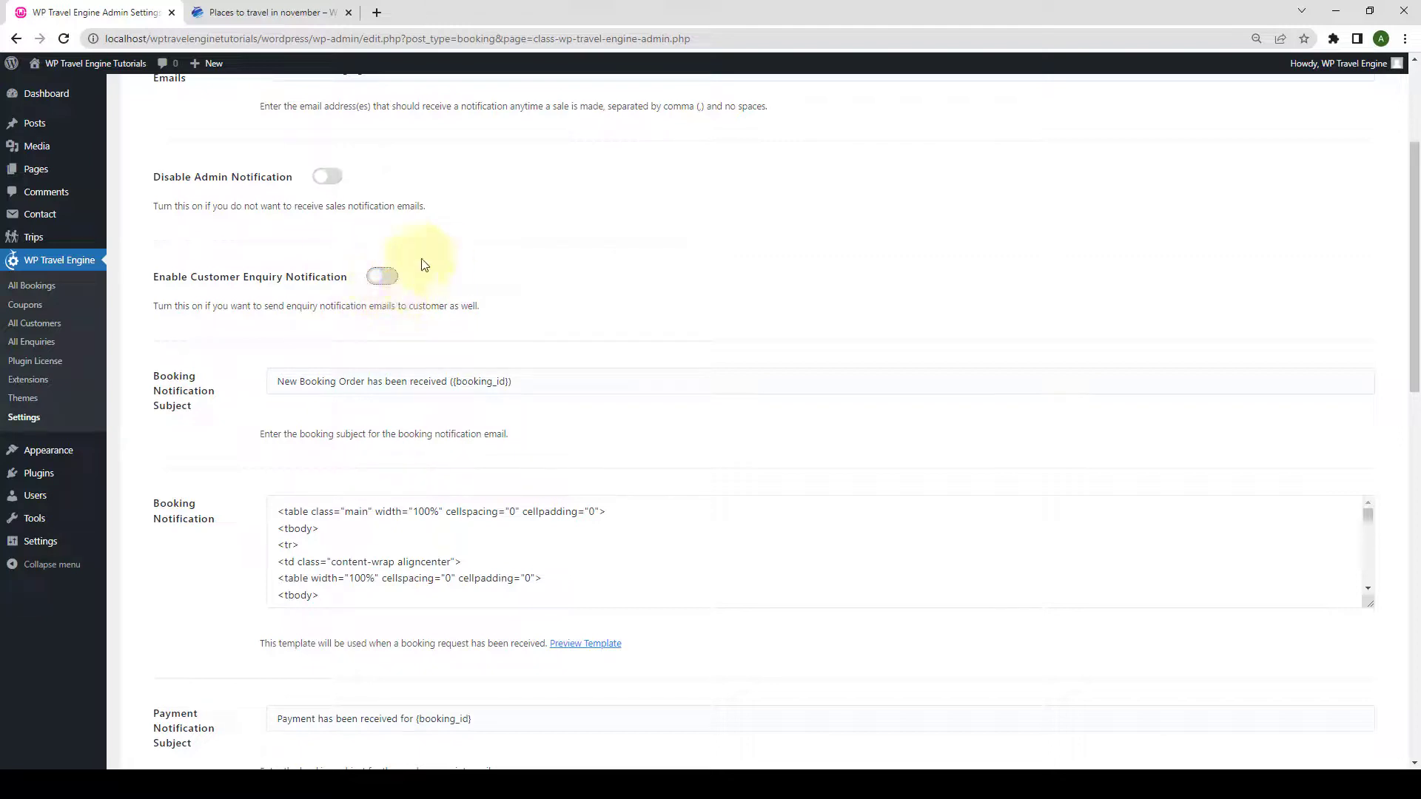
left_click(382, 276)
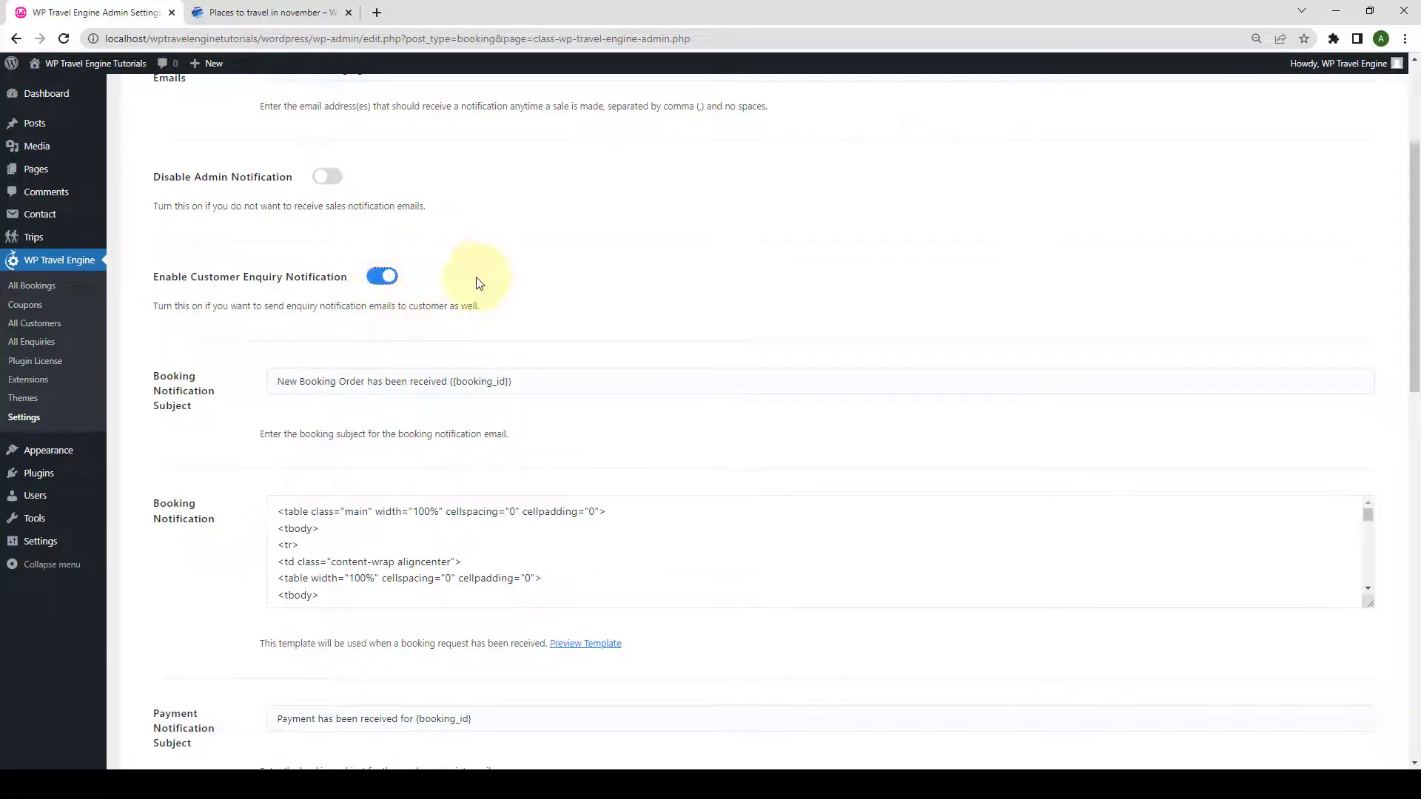
Examine the Booking Notification Subject text in the admin email templates without editing it.
scroll(478, 284, "down", 1)
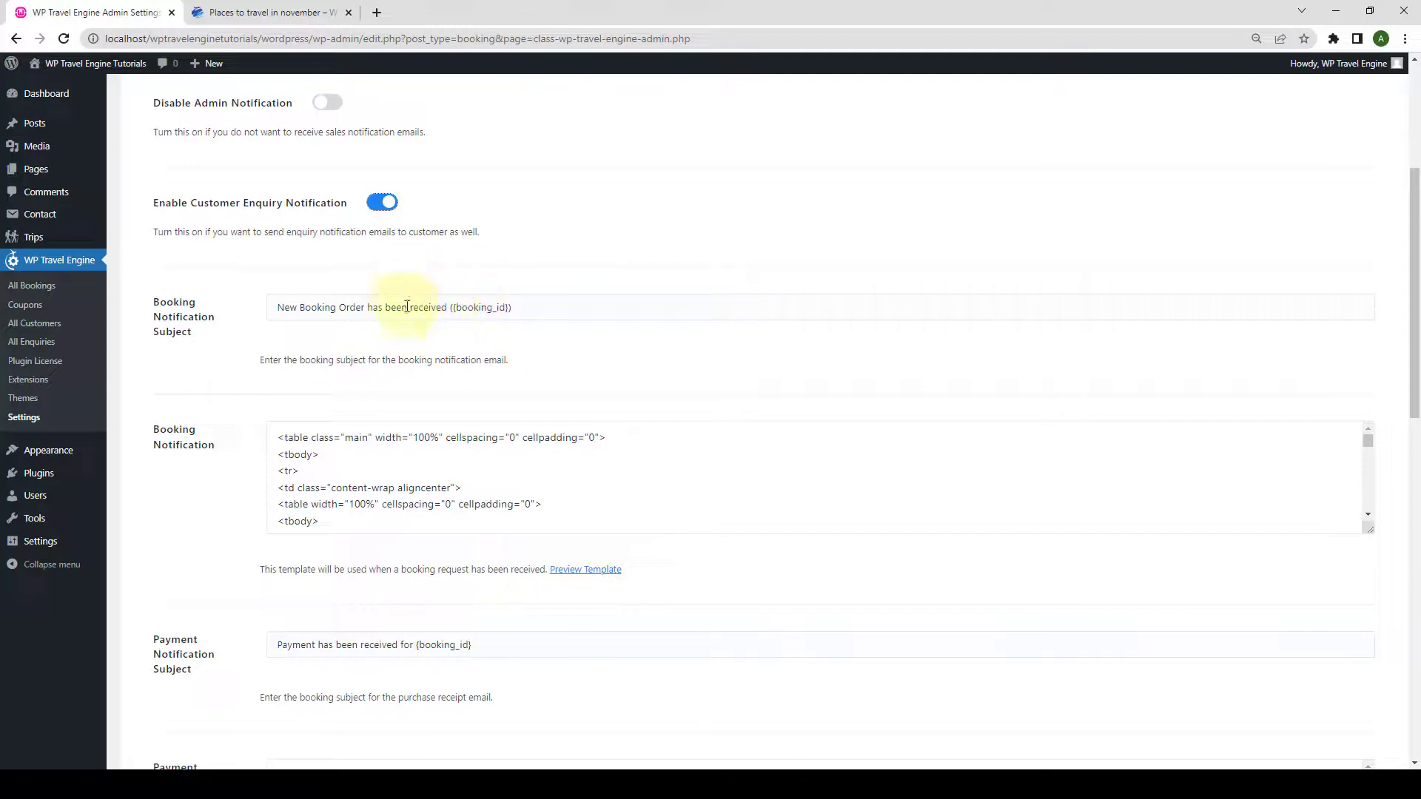
left_click_drag(447, 307, 273, 307)
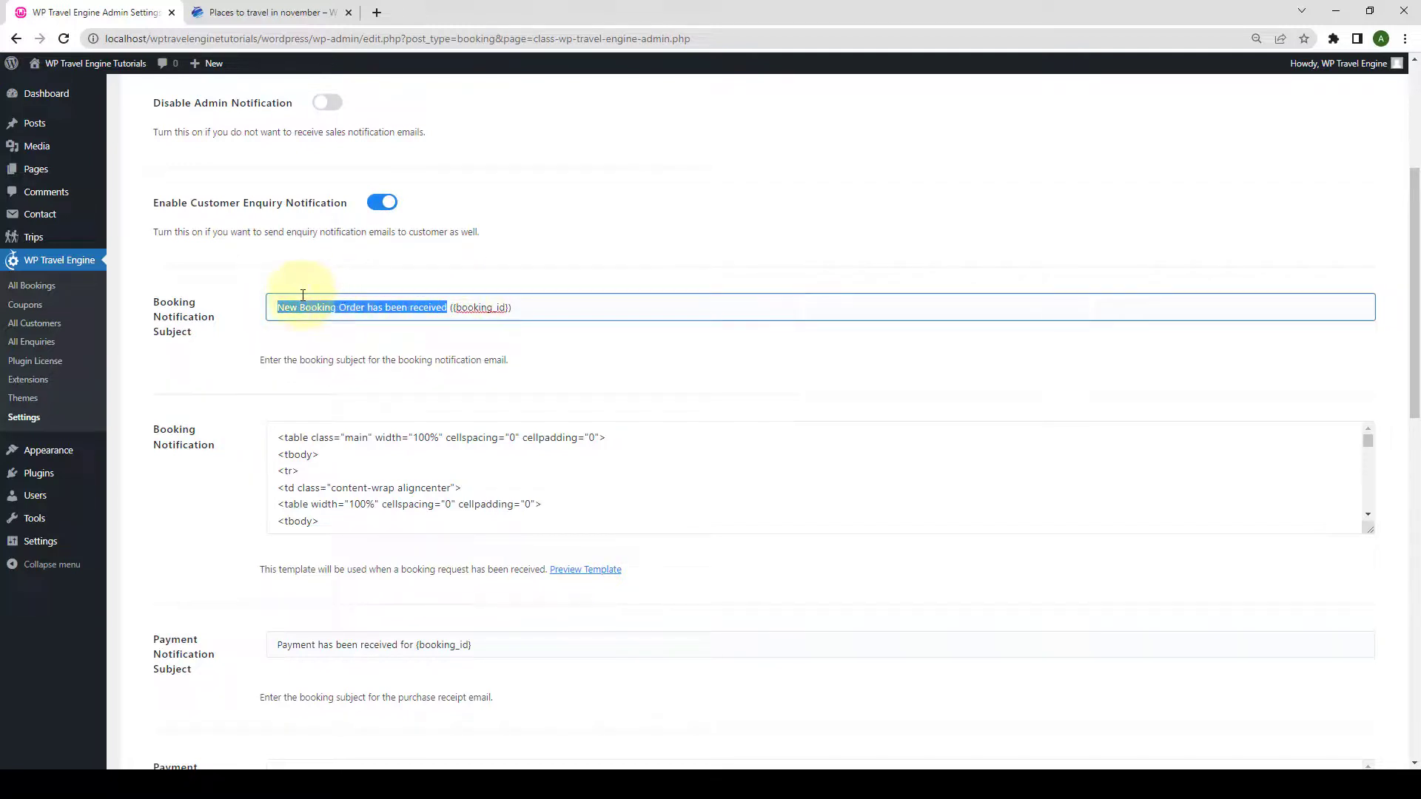
left_click(444, 310)
left_click(460, 344)
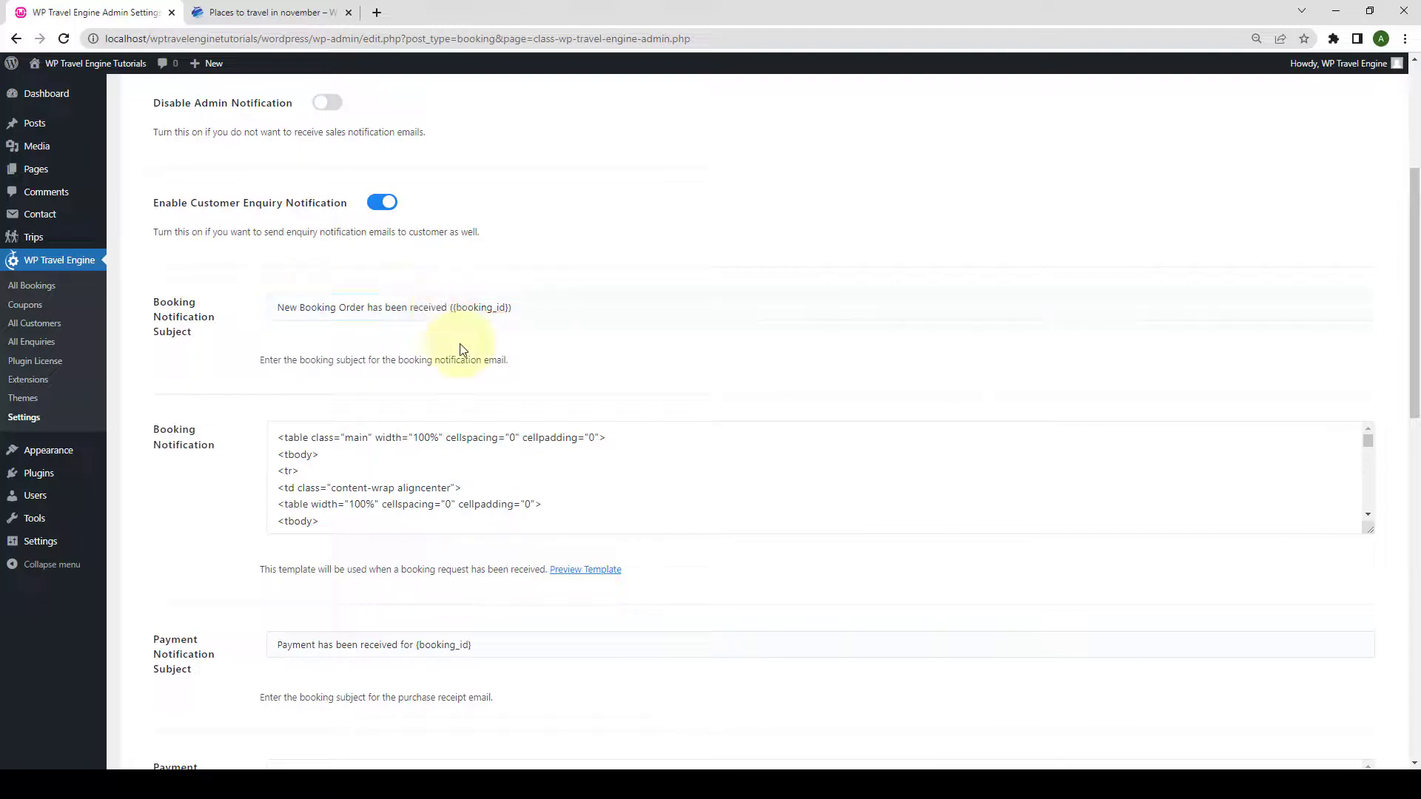
Open the admin Booking Notification template in the visual editor and read through its booking and billing detail tags.
scroll(460, 347, "down", 2)
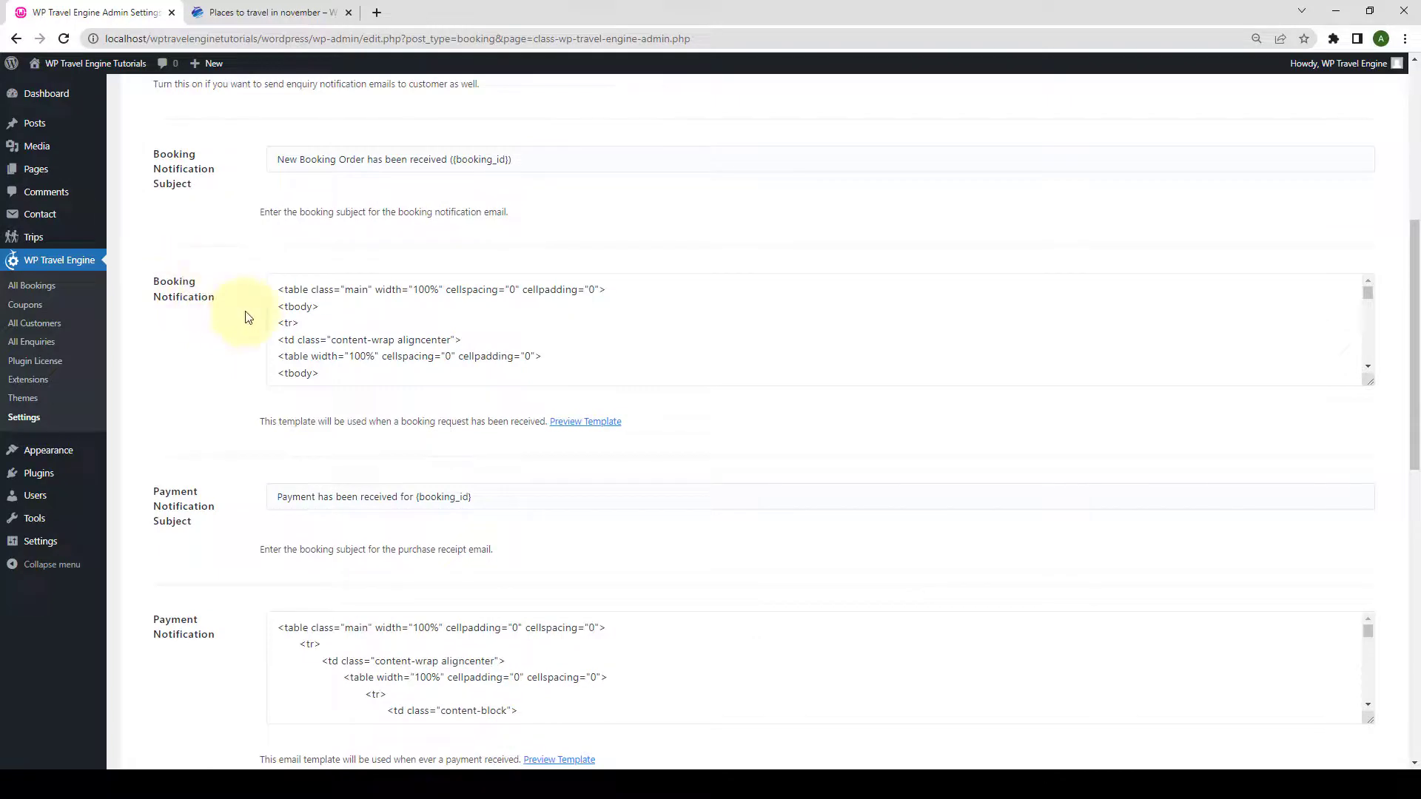
left_click(429, 312)
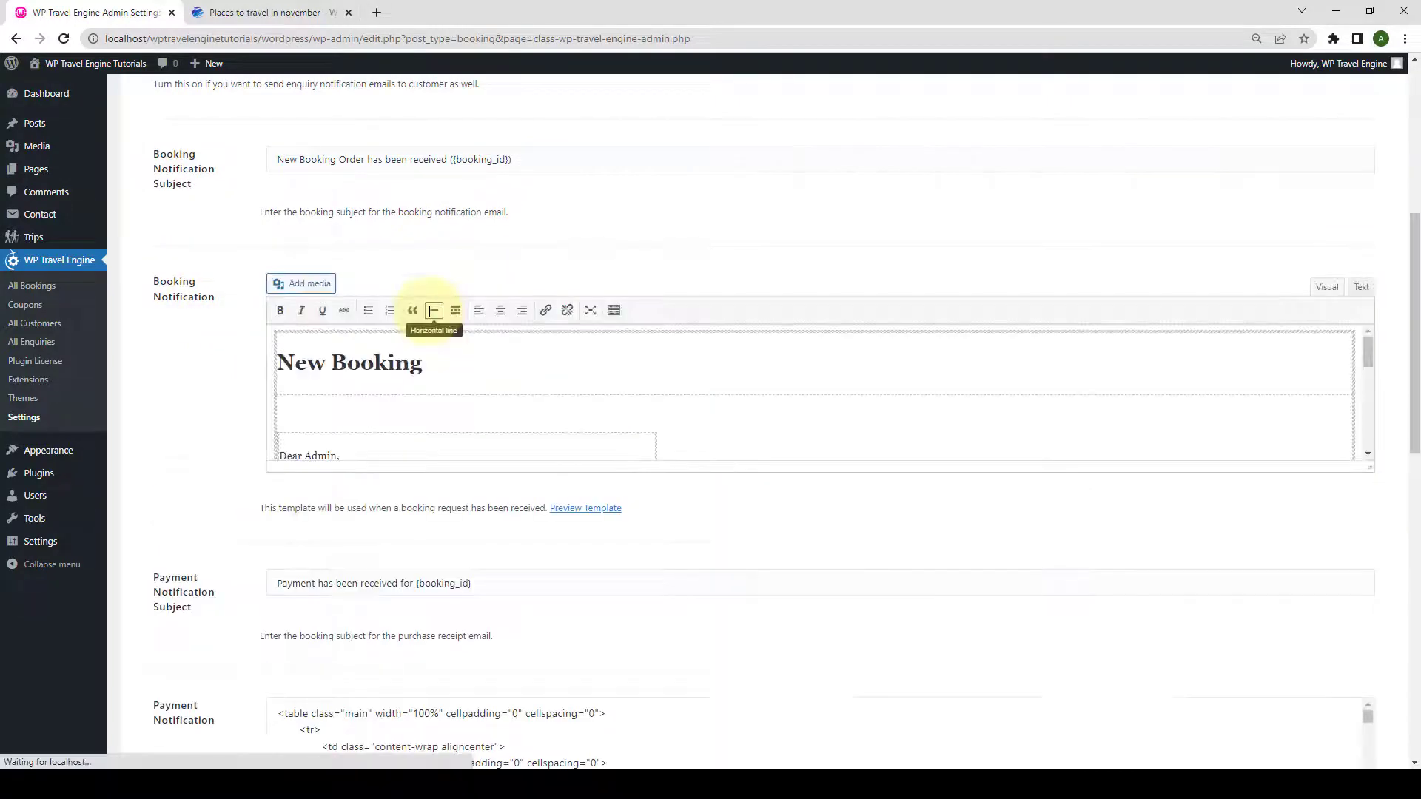
scroll(457, 385, "down", 2)
scroll(457, 384, "down", 3)
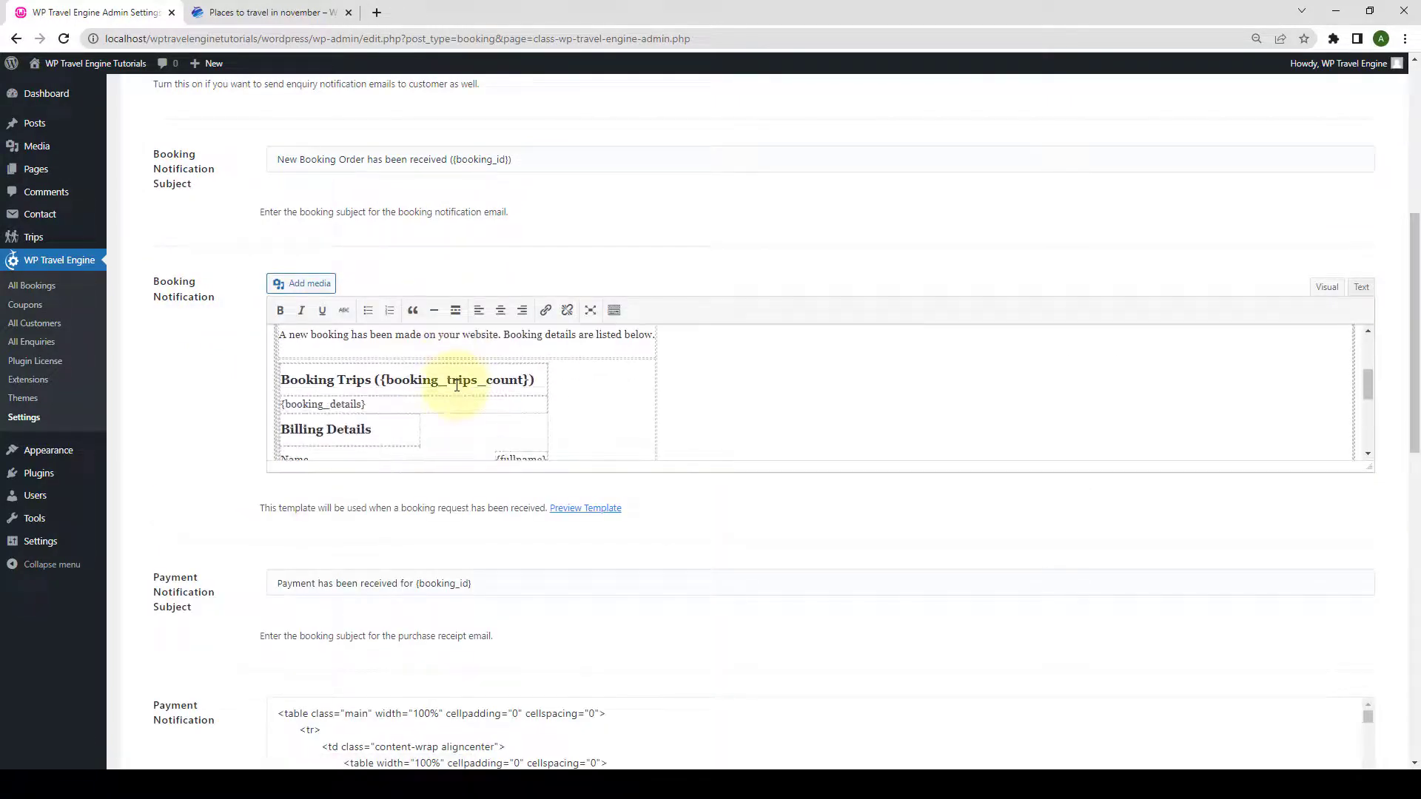
scroll(457, 384, "down", 1)
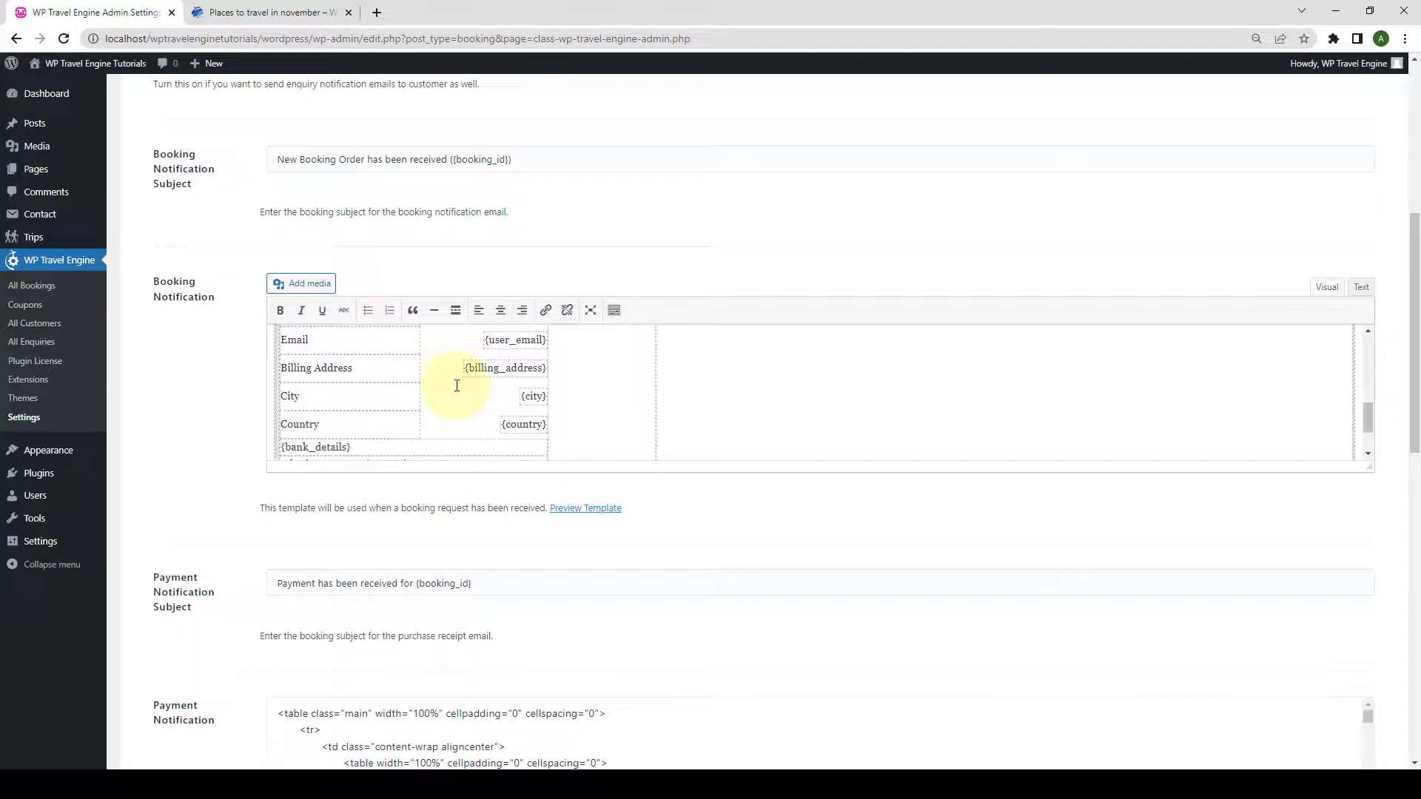
scroll(456, 385, "down", 1)
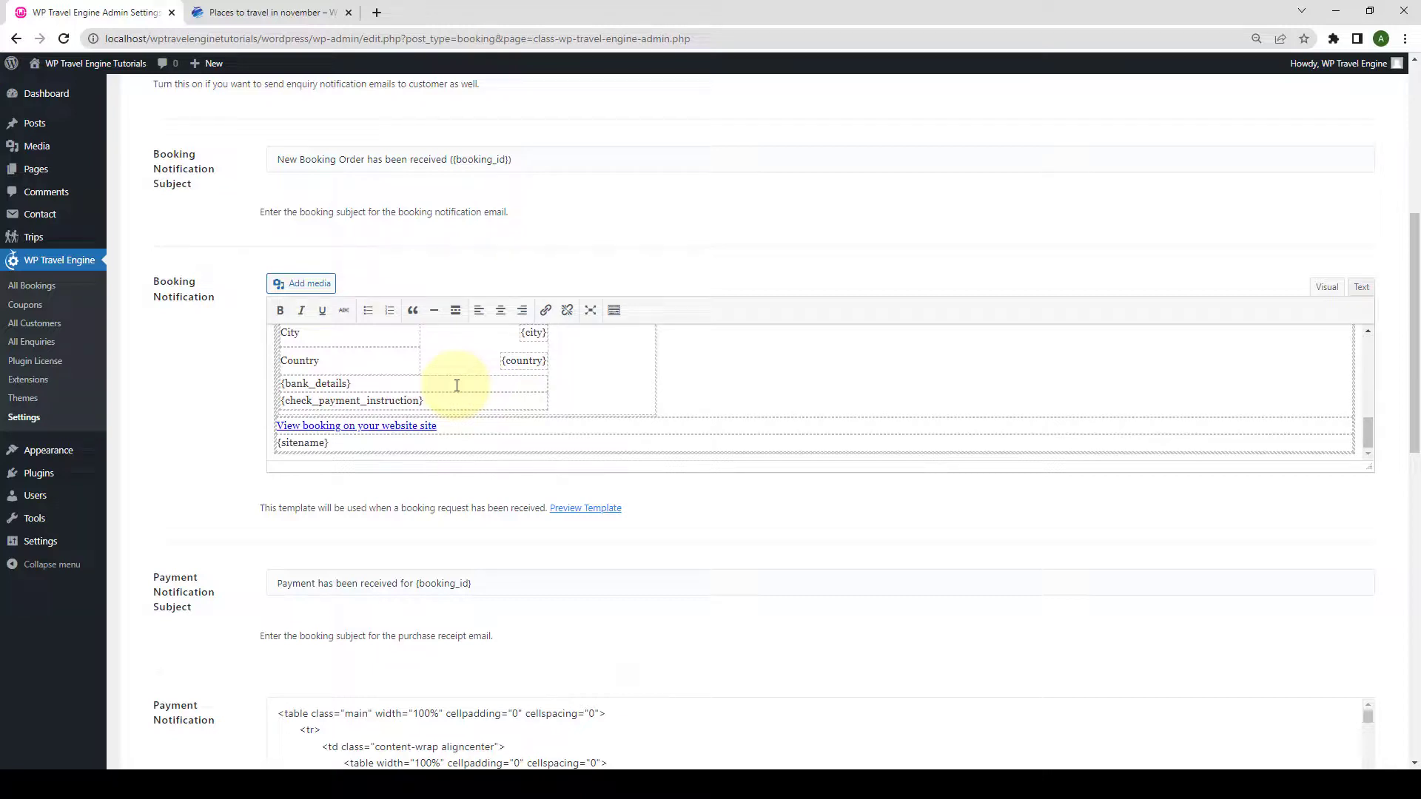
scroll(518, 434, "up", 1)
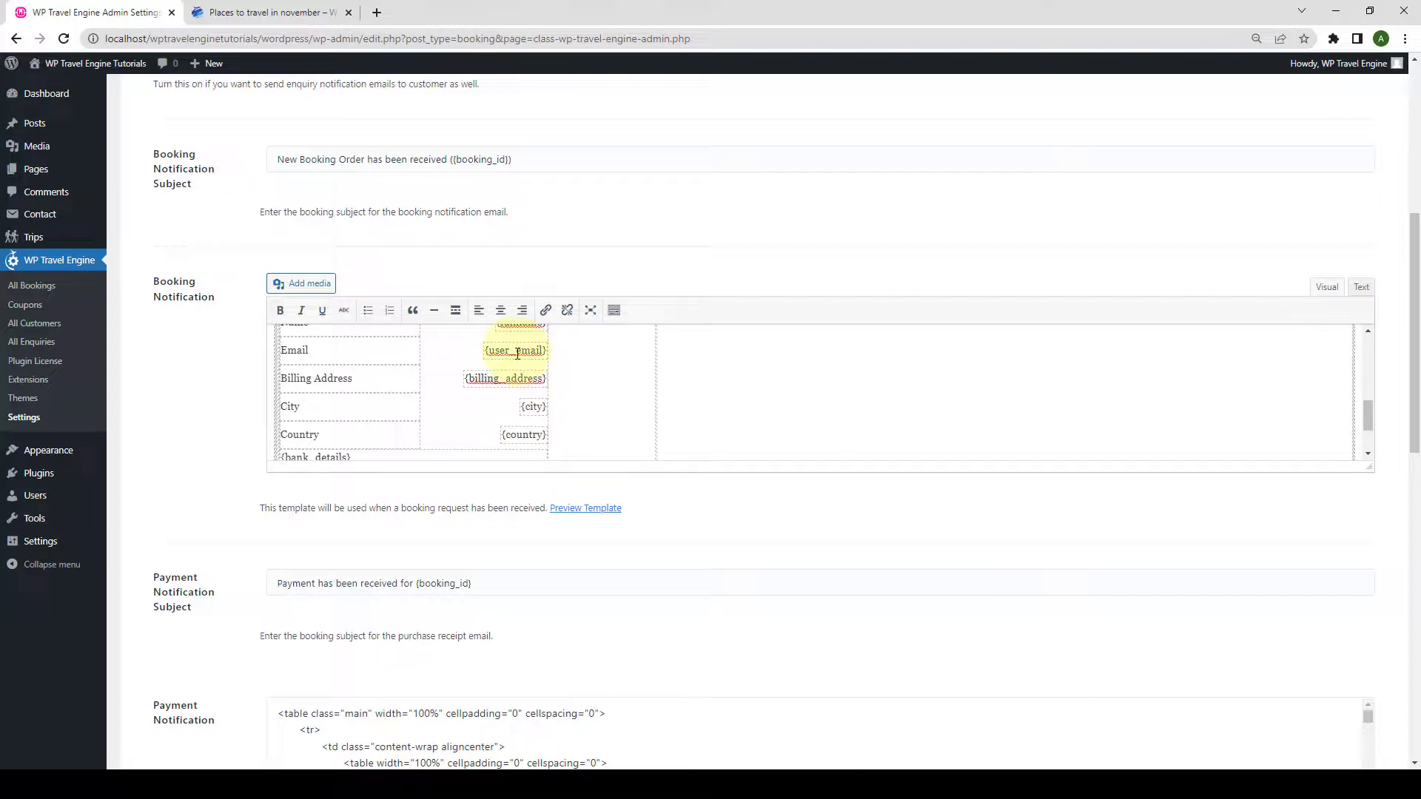
scroll(517, 353, "up", 2)
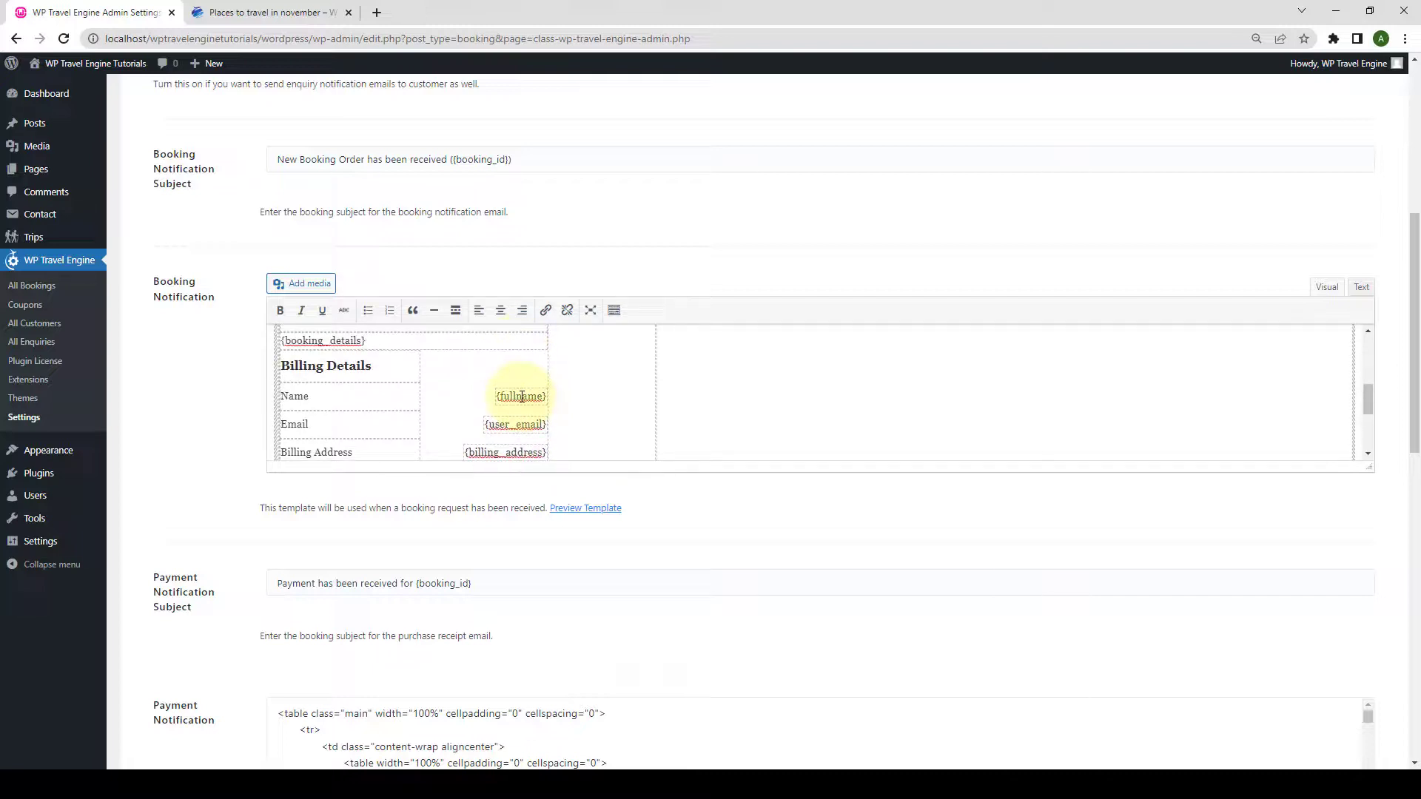
scroll(540, 396, "down", 2)
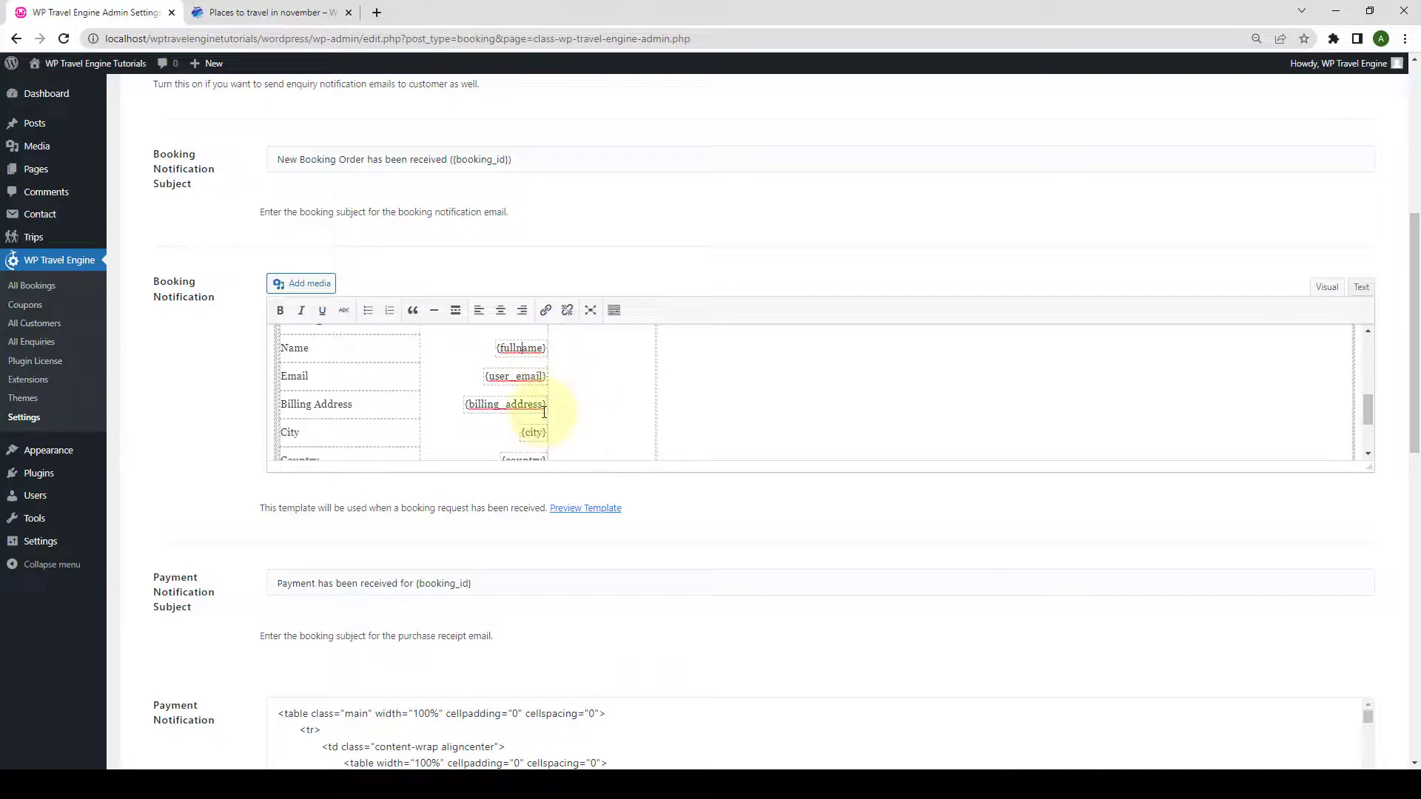
Examine the list of available template tags below the admin Payment Notification template.
scroll(524, 407, "down", 8)
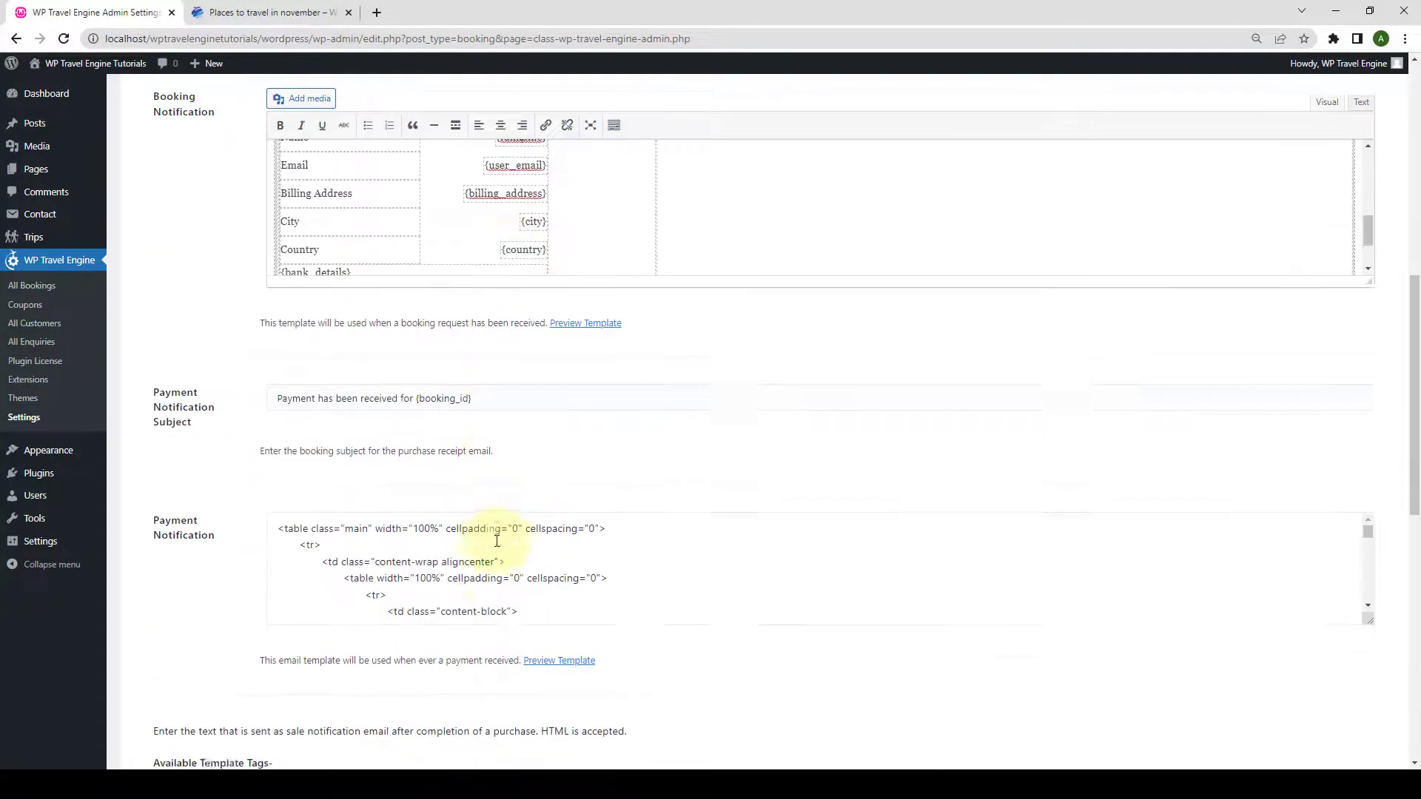
scroll(463, 581, "down", 4)
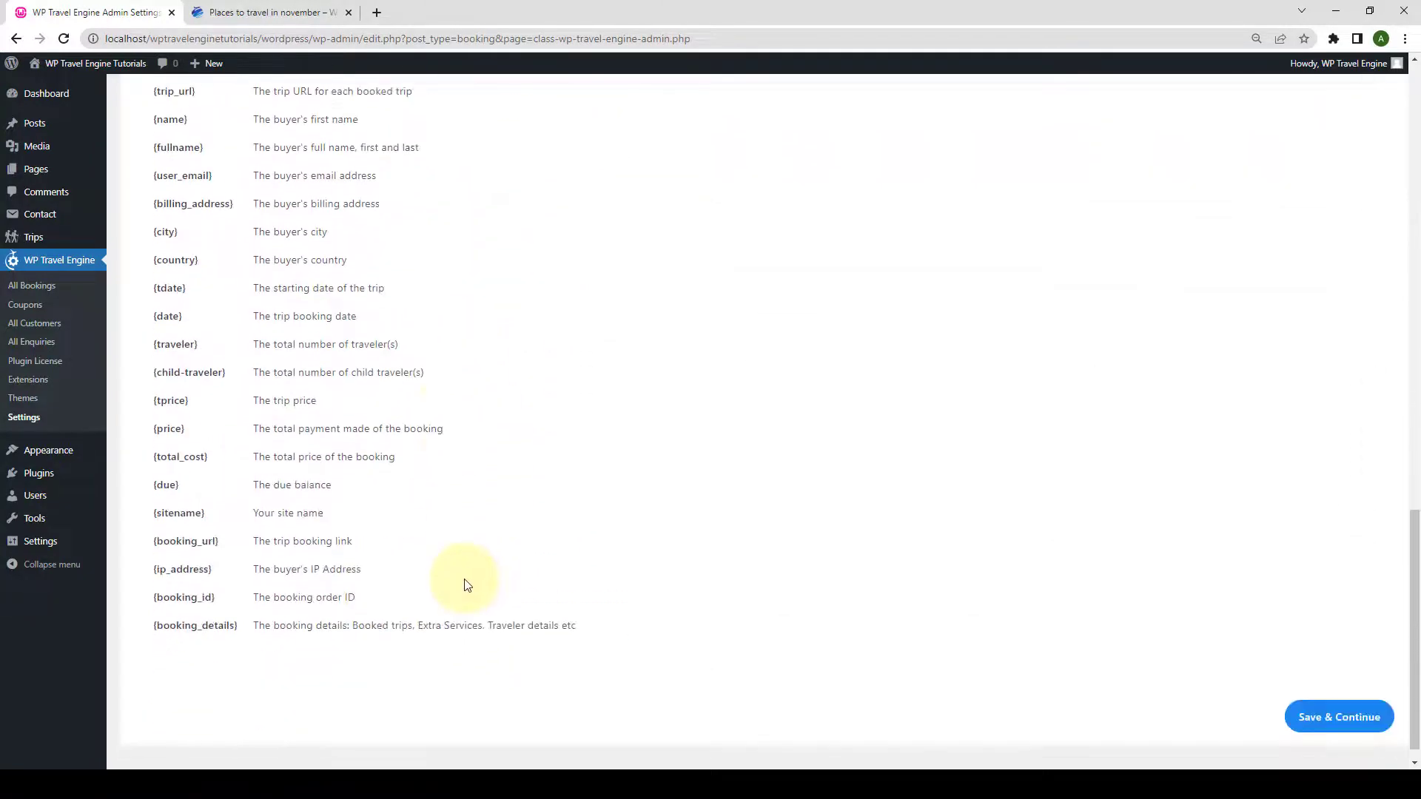
scroll(466, 580, "up", 2)
scroll(469, 575, "up", 3)
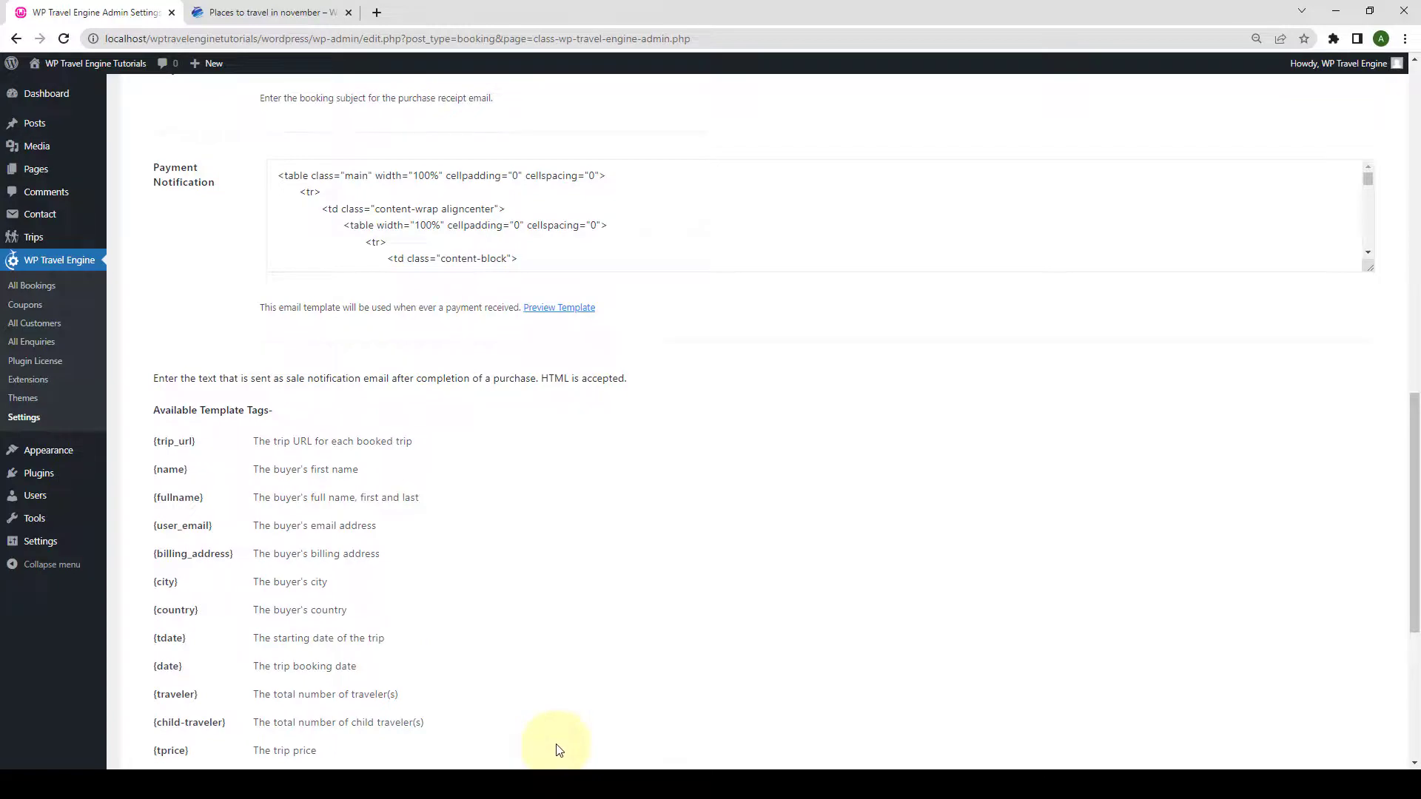
Preview the admin Booking Notification template in a separate browser tab and close the preview.
scroll(561, 732, "up", 7)
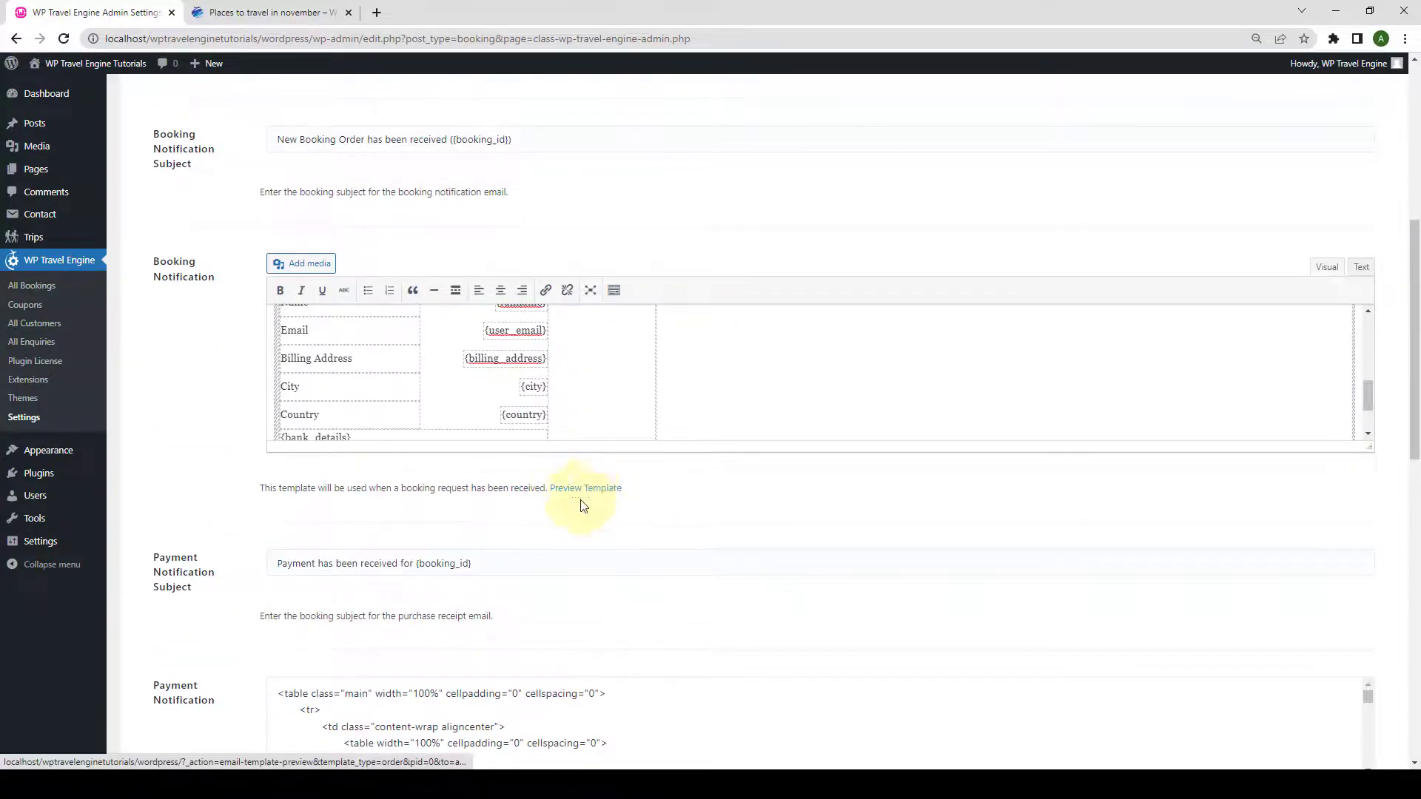
right_click(603, 492)
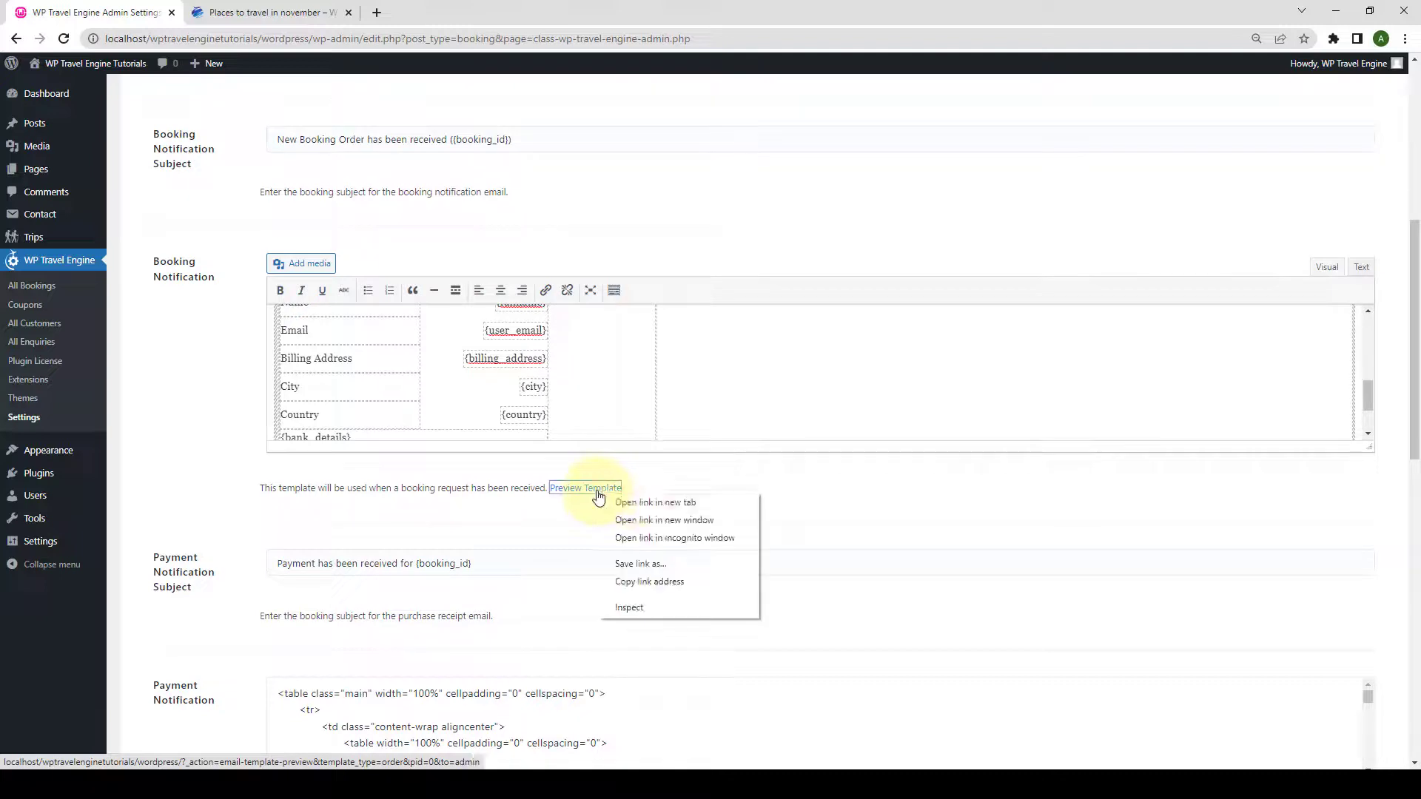
left_click(629, 498)
left_click(248, 10)
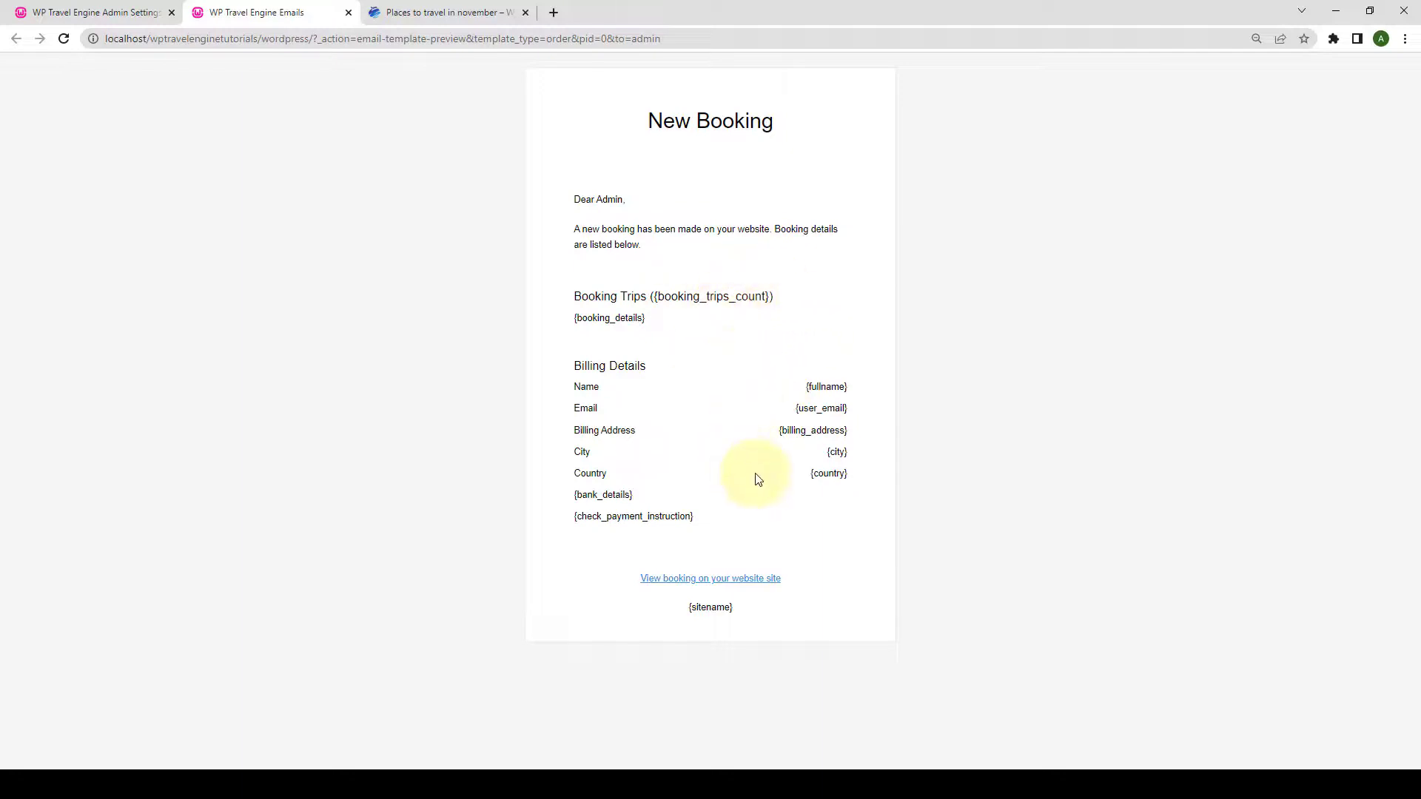
left_click(347, 12)
Examine the Payment Notification Subject and read through the Payment Notification template in the visual editor.
scroll(659, 540, "down", 3)
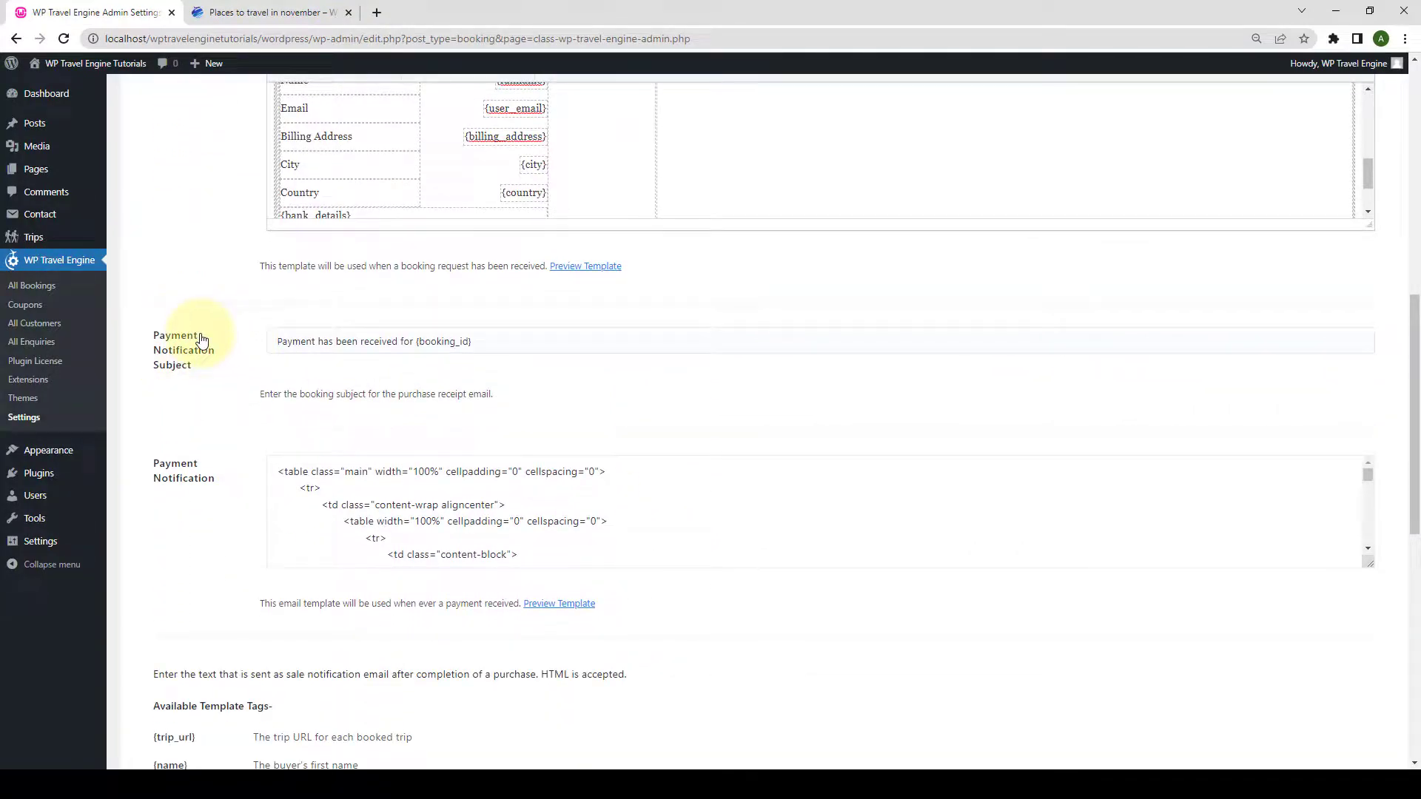
left_click(411, 342)
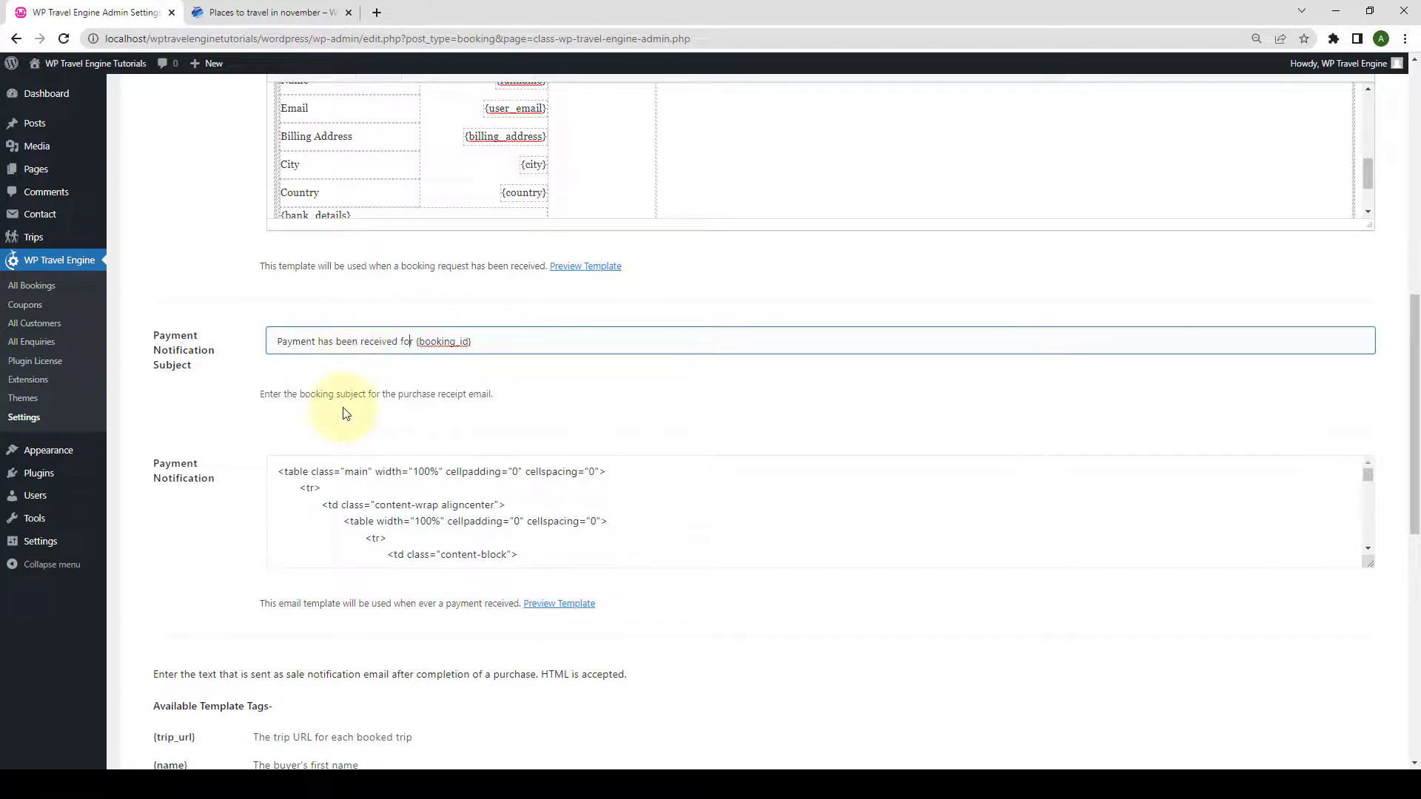
scroll(348, 410, "down", 2)
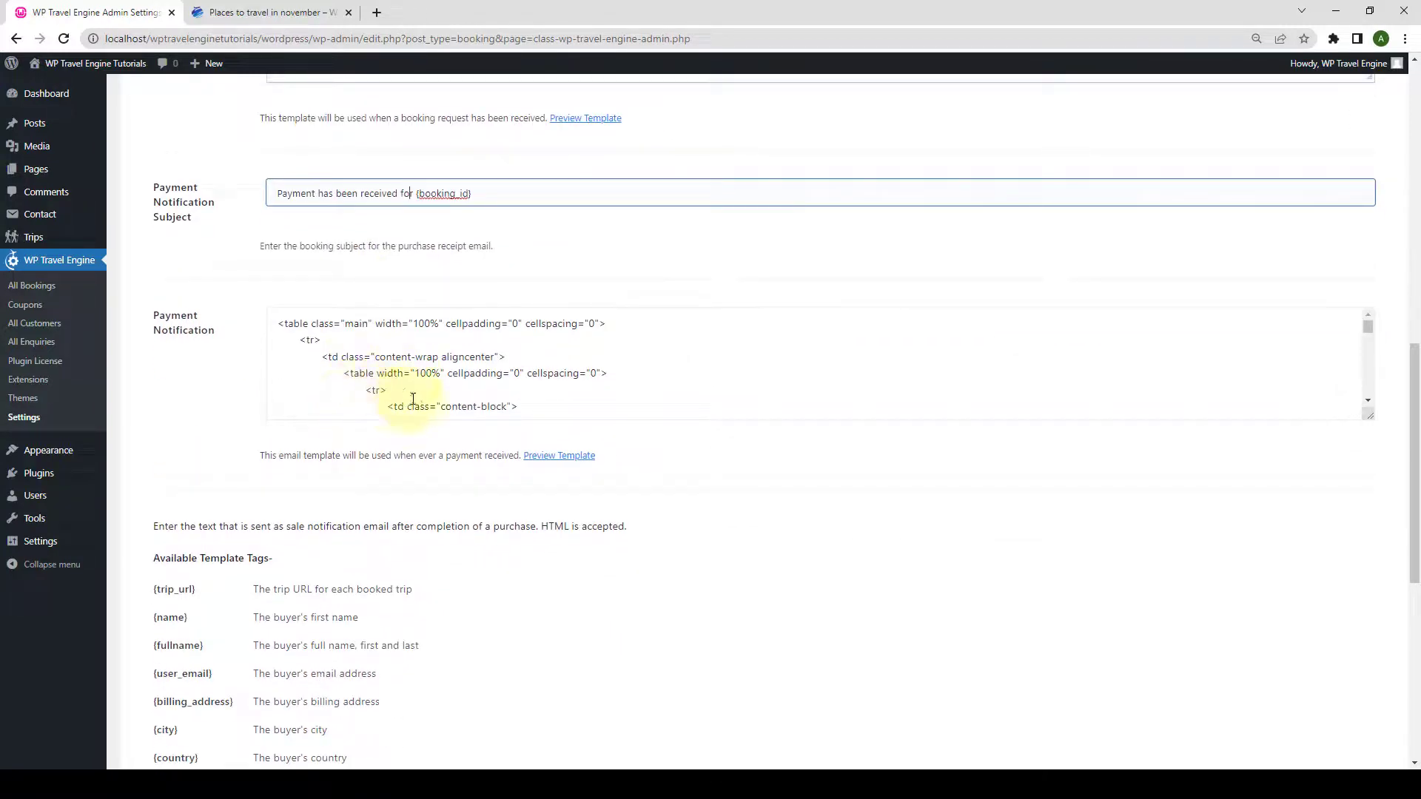
left_click(406, 373)
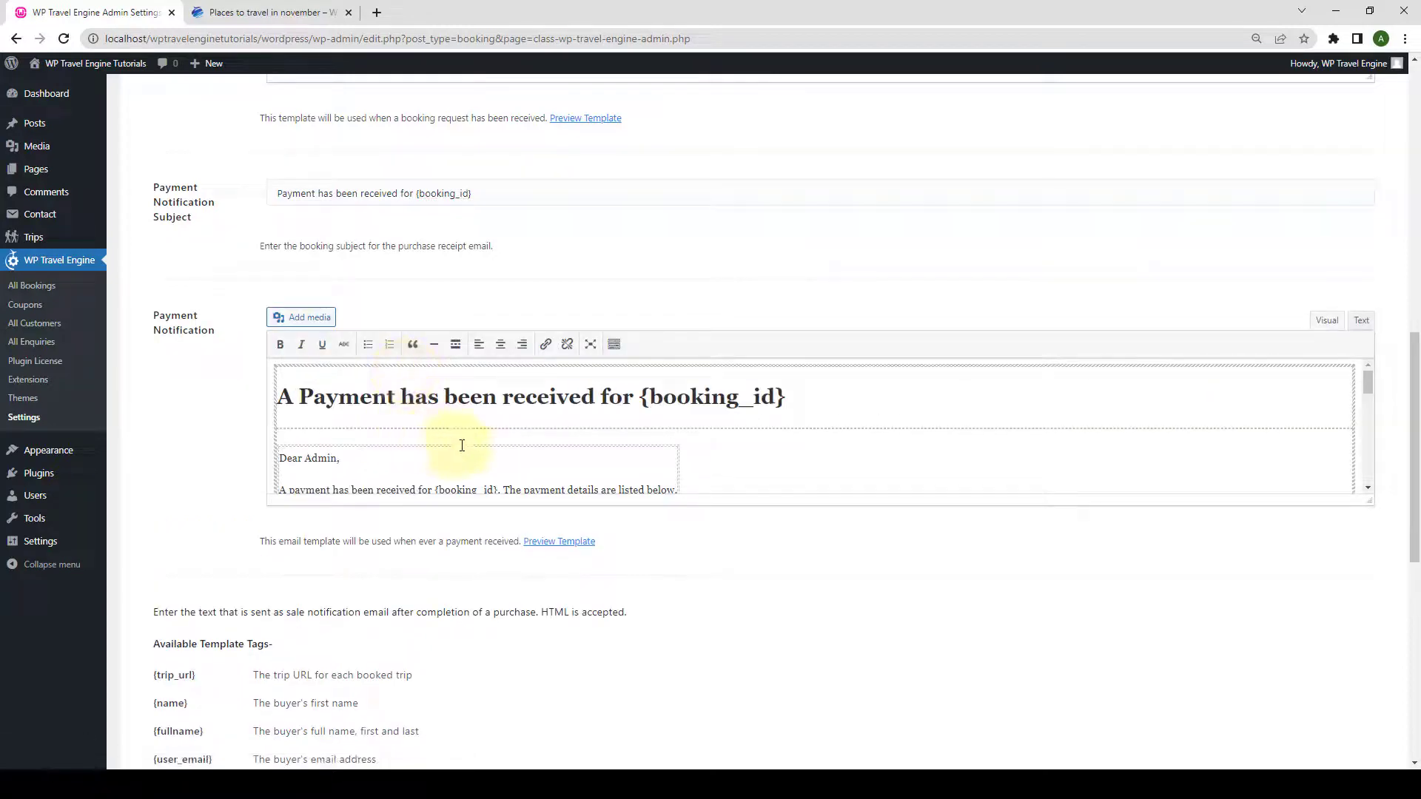
scroll(461, 445, "down", 3)
scroll(464, 450, "down", 5)
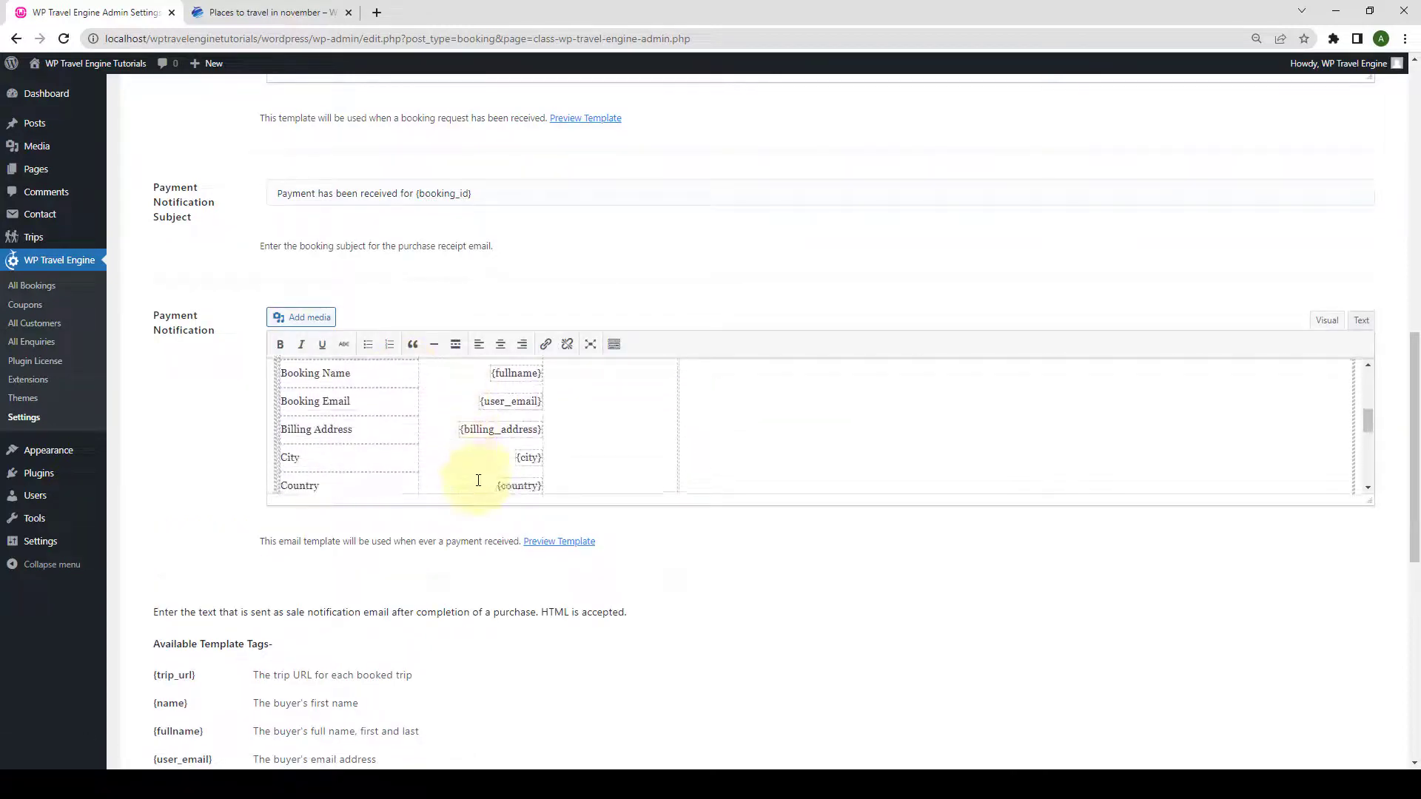
scroll(485, 472, "up", 4)
scroll(489, 467, "down", 2)
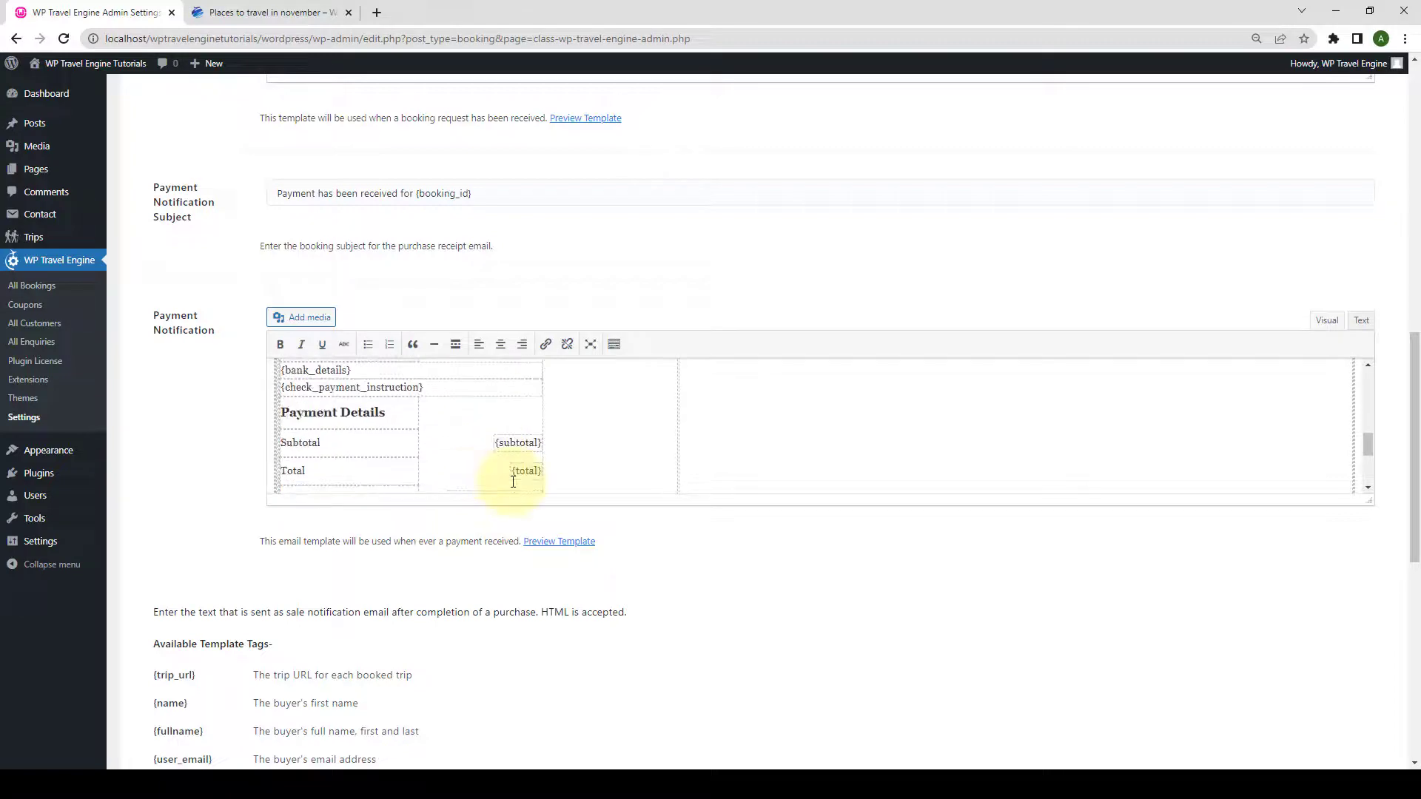
Open the customer email templates in the email settings.
scroll(517, 476, "up", 12)
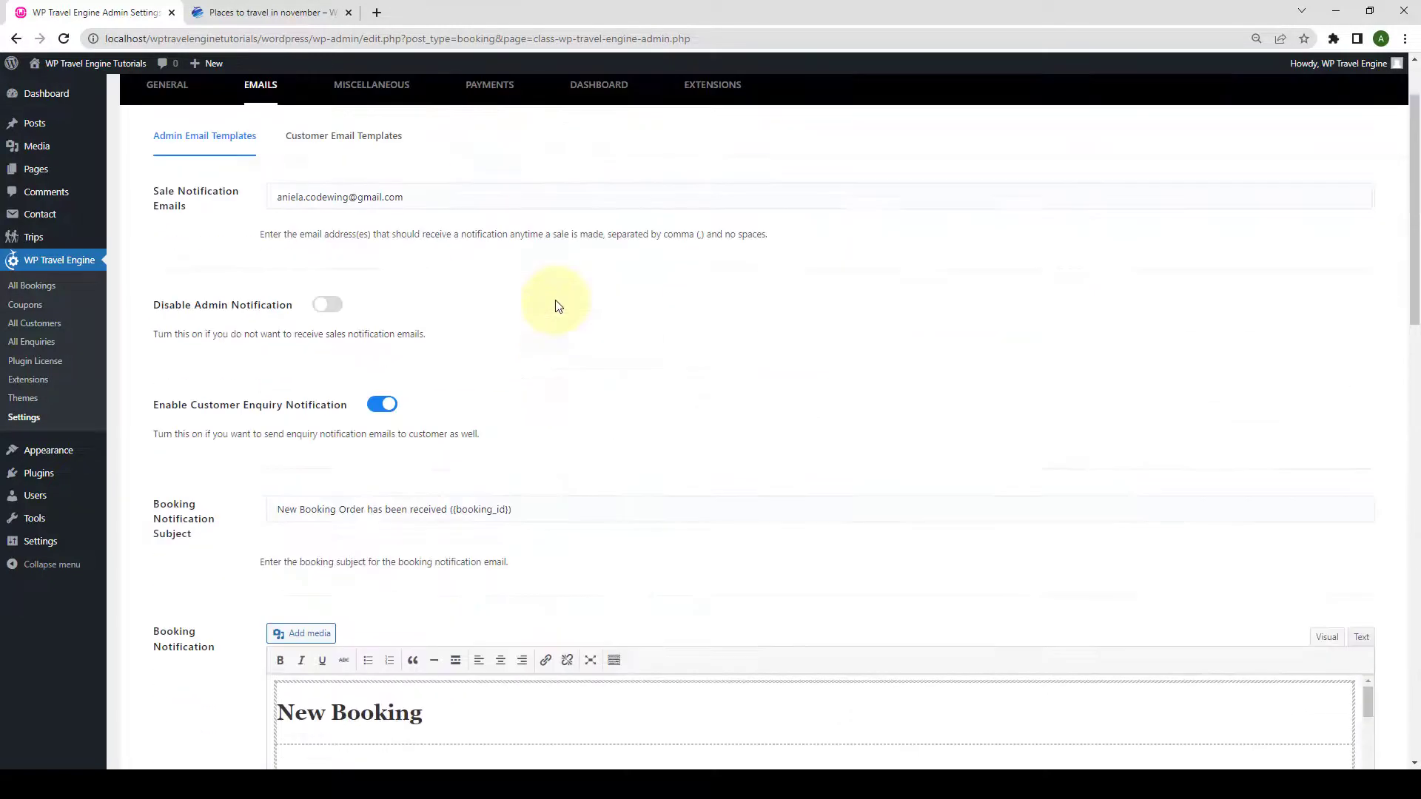
left_click(341, 145)
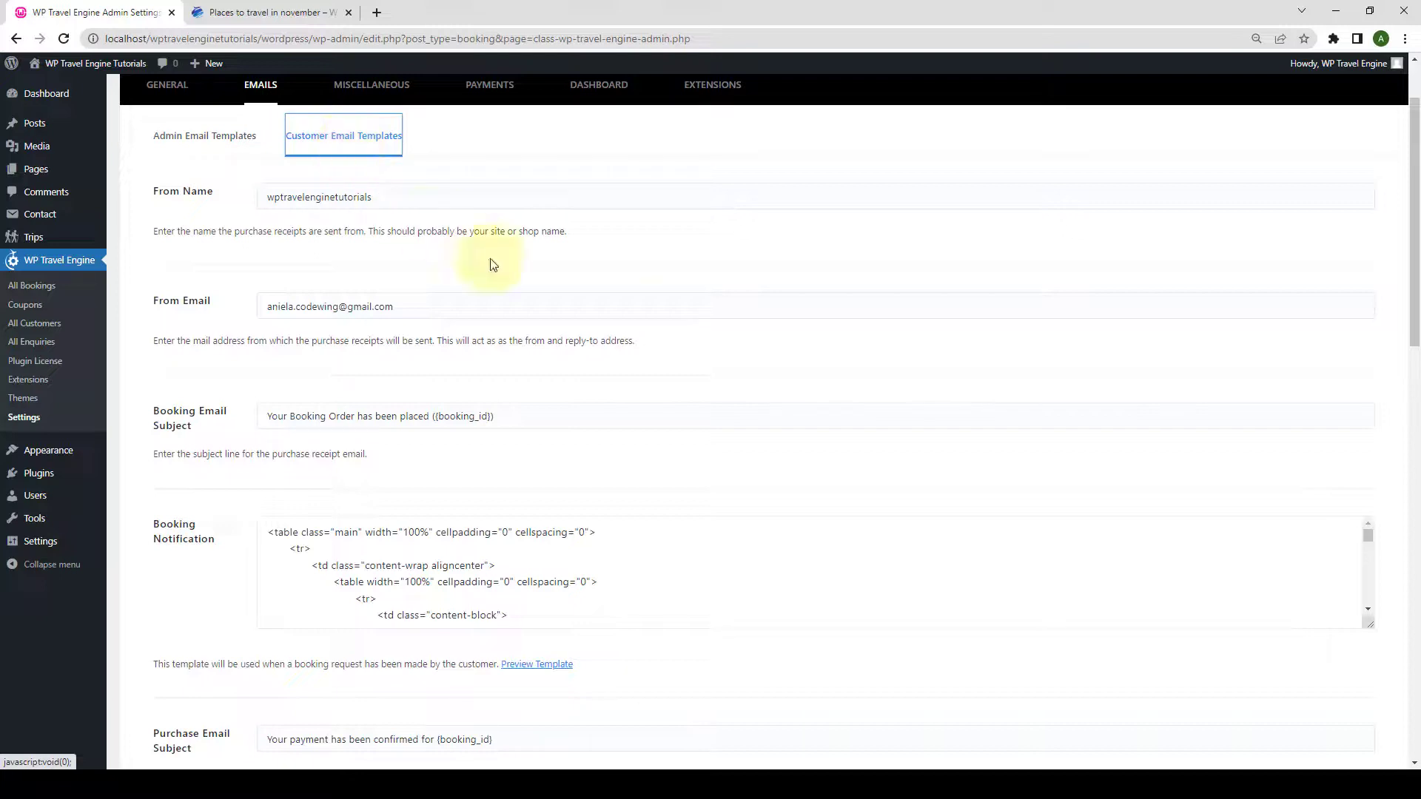
Examine the customer email templates, including the Booking Notification, the Purchase Receipt and their subject lines.
scroll(693, 335, "down", 1)
scroll(693, 337, "down", 2)
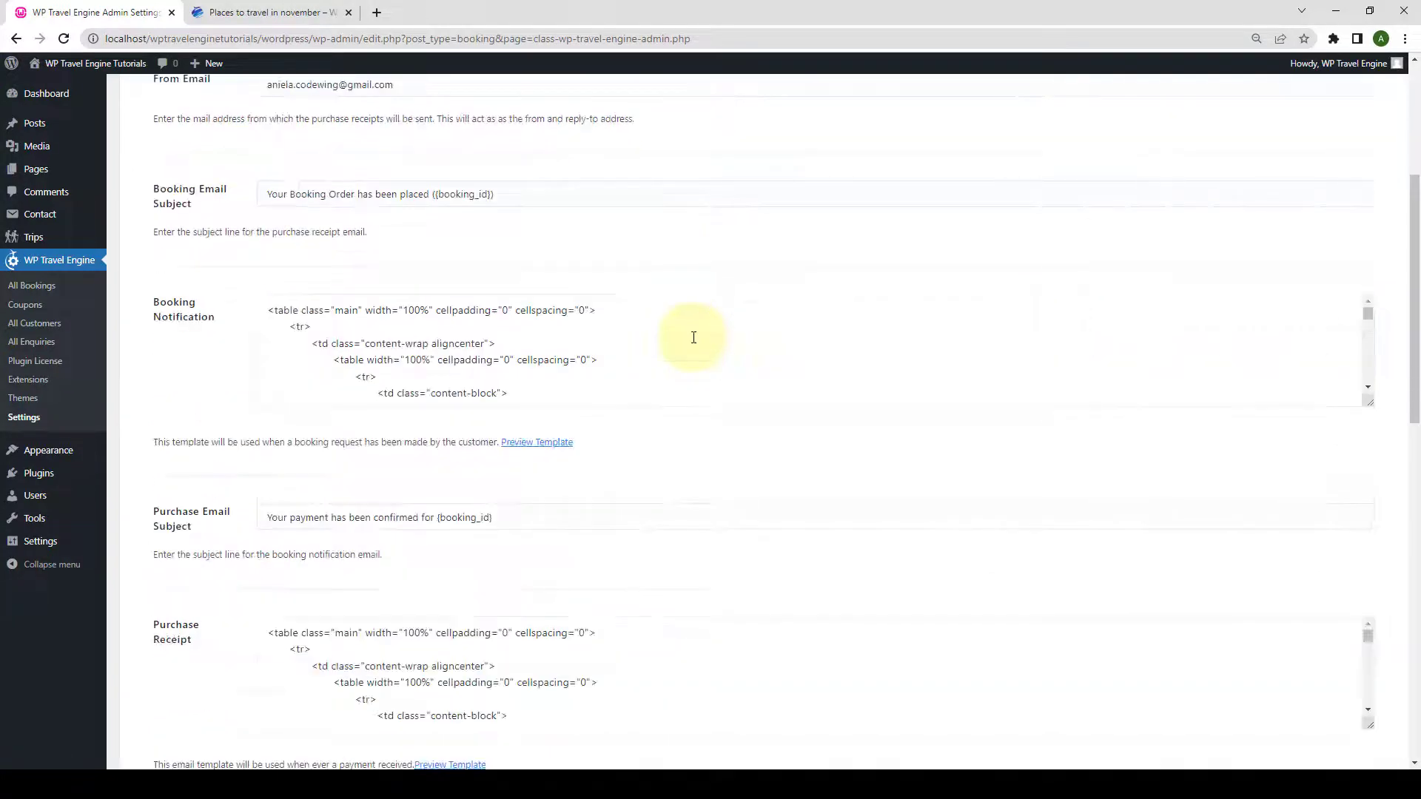
scroll(694, 338, "down", 4)
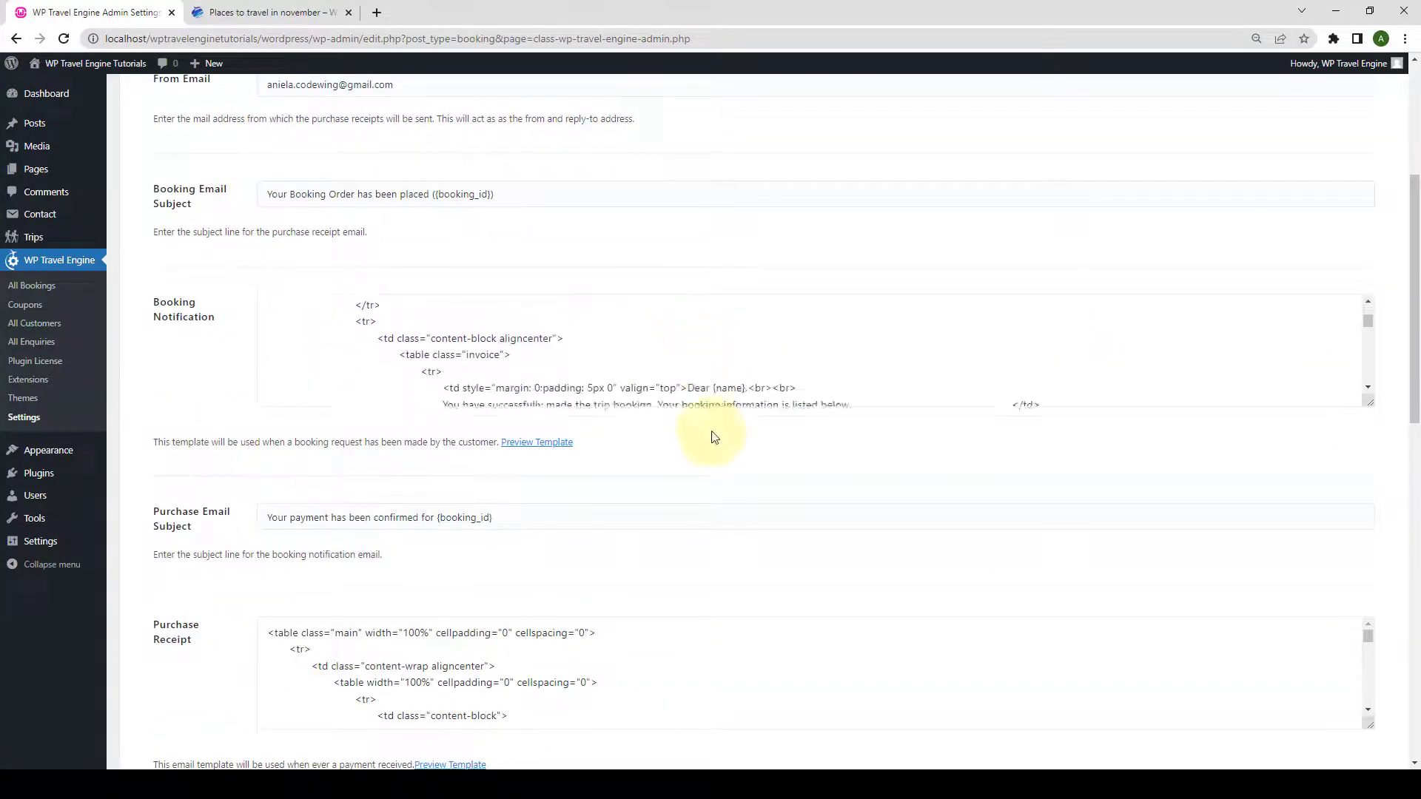
scroll(732, 503, "down", 1)
scroll(741, 527, "down", 2)
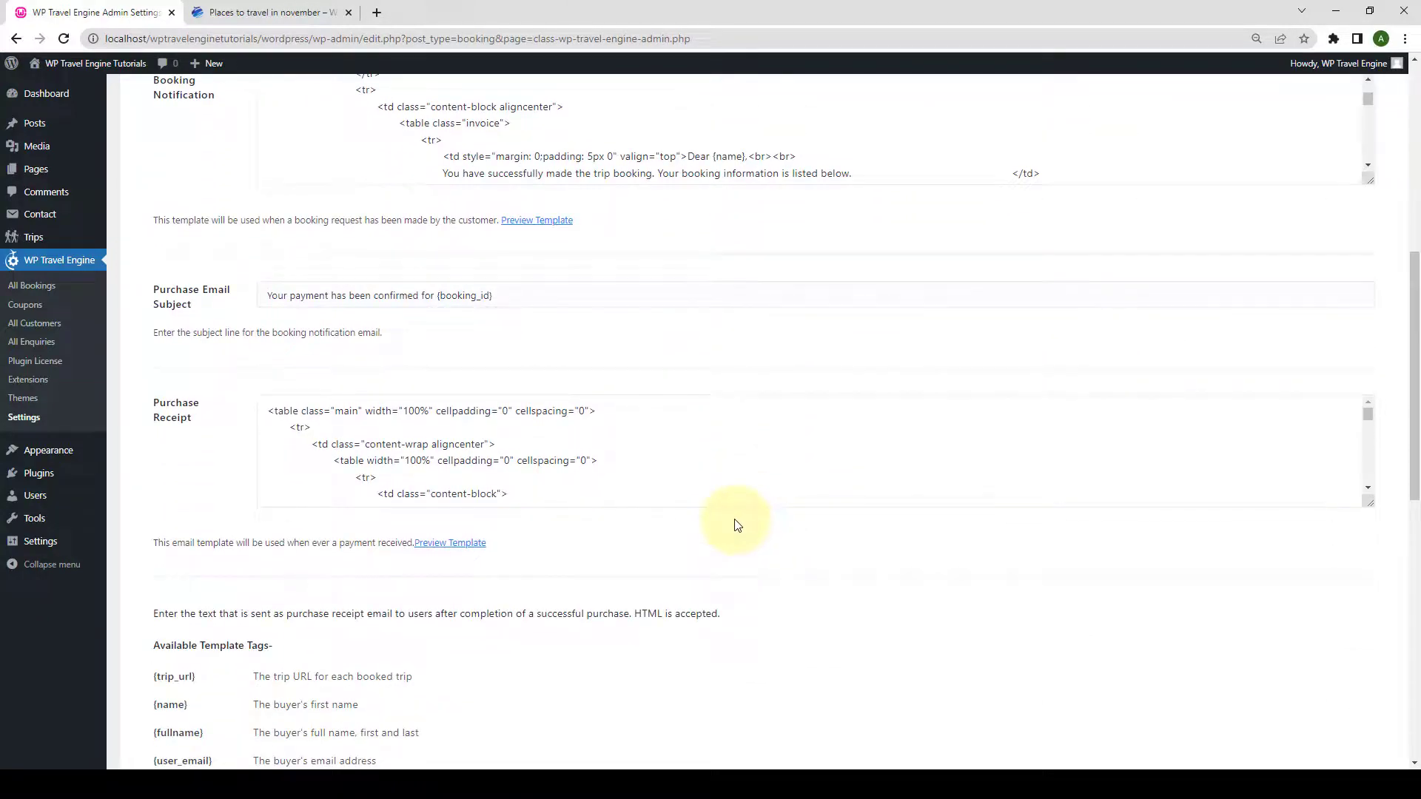
scroll(738, 525, "down", 1)
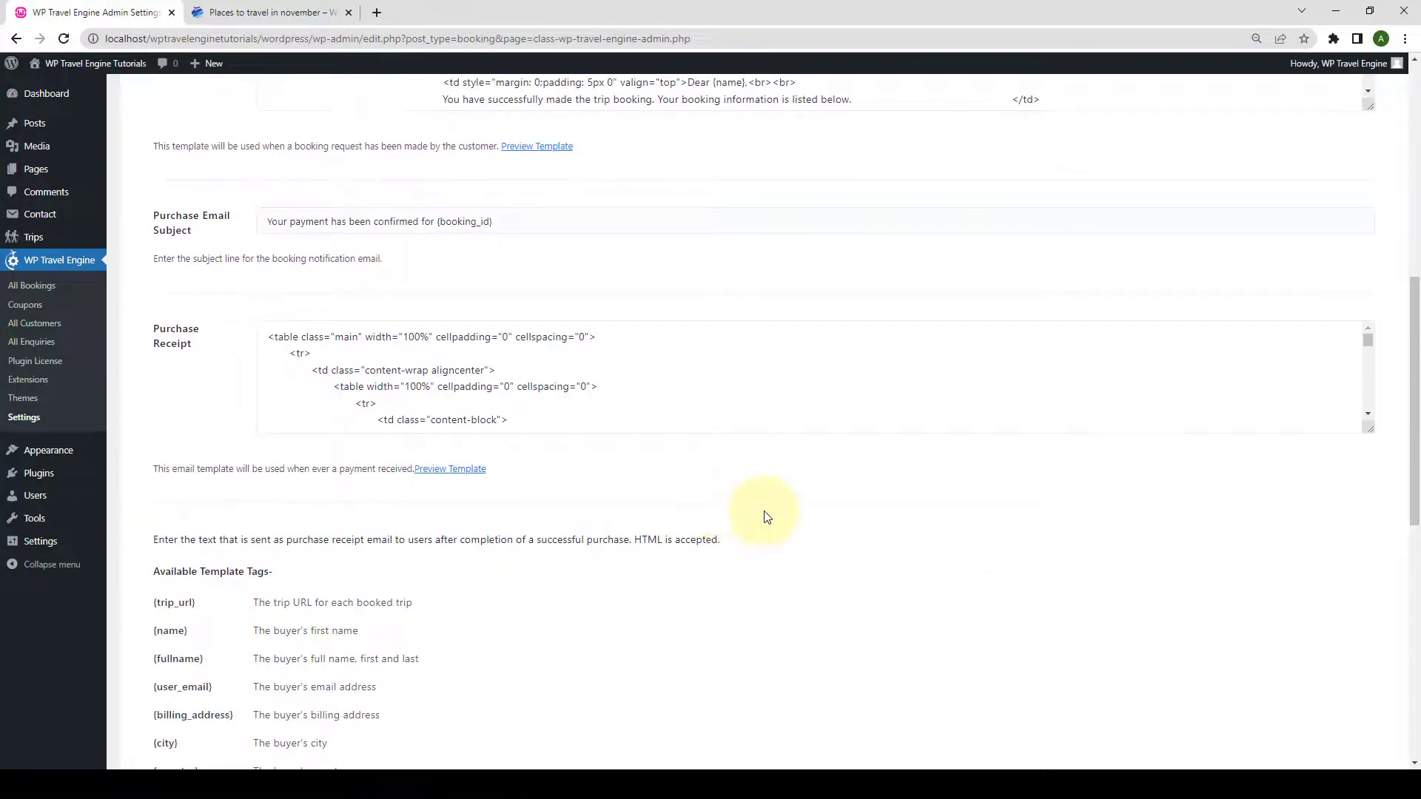
scroll(814, 439, "up", 7)
scroll(819, 444, "up", 1)
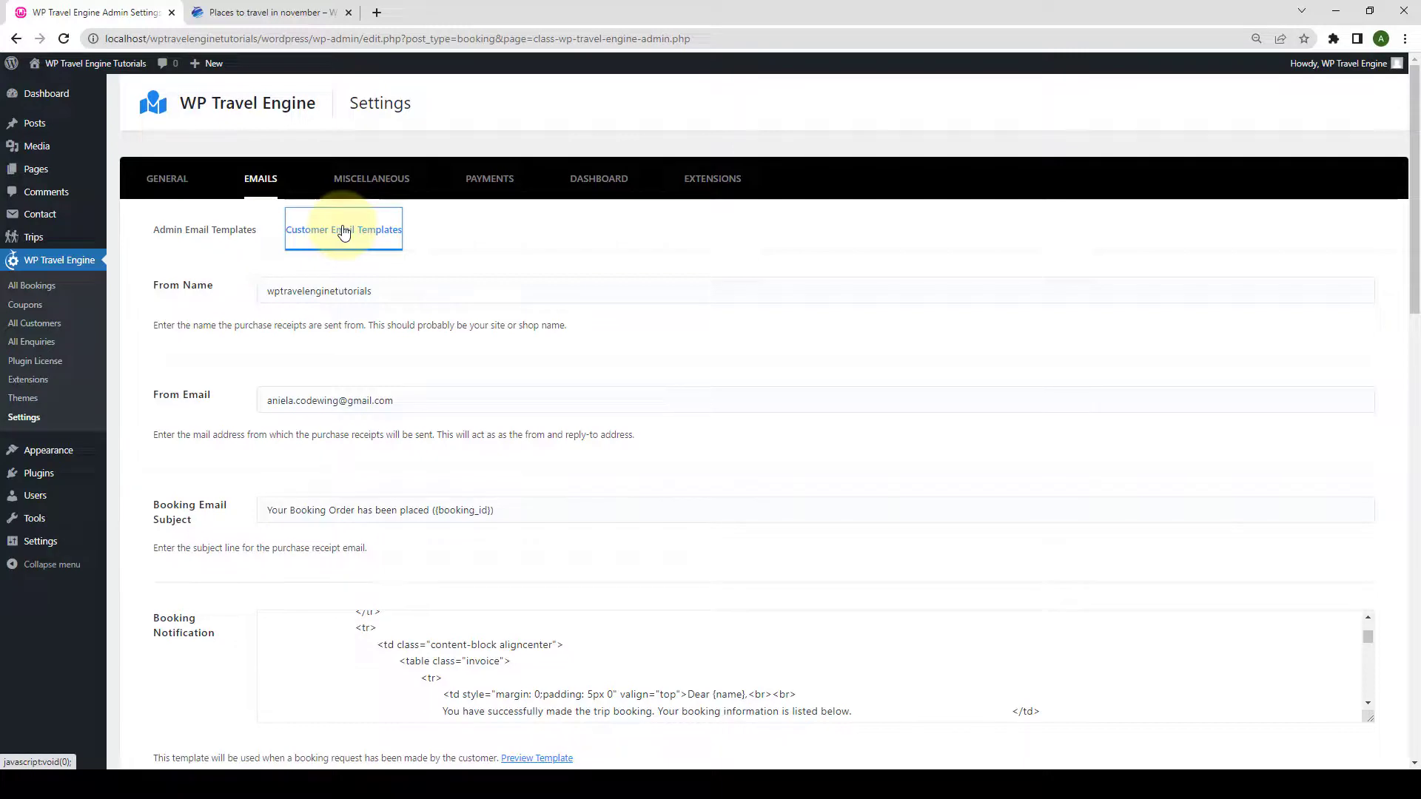
Save the customer email template settings.
scroll(1269, 516, "down", 7)
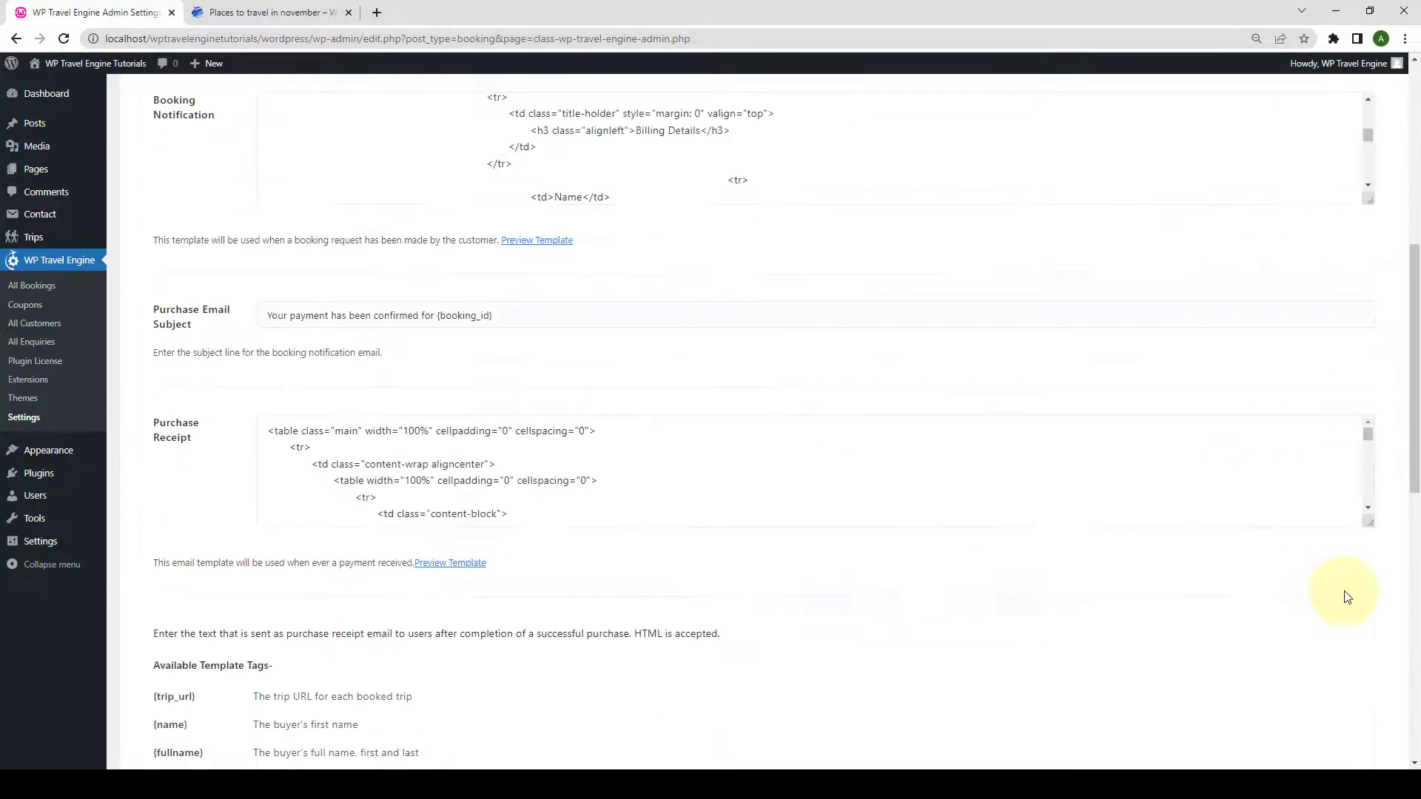
scroll(1344, 595, "down", 11)
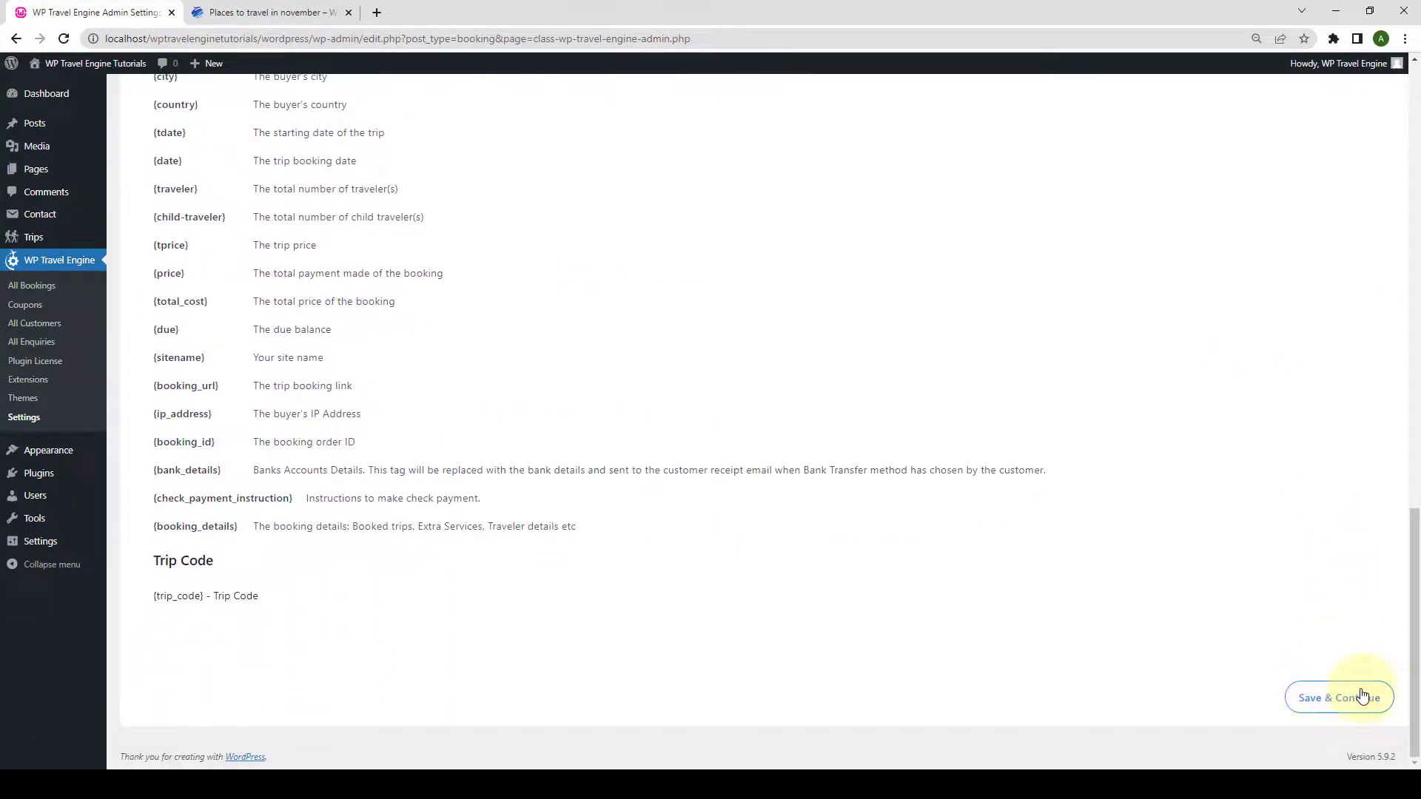
left_click(1362, 696)
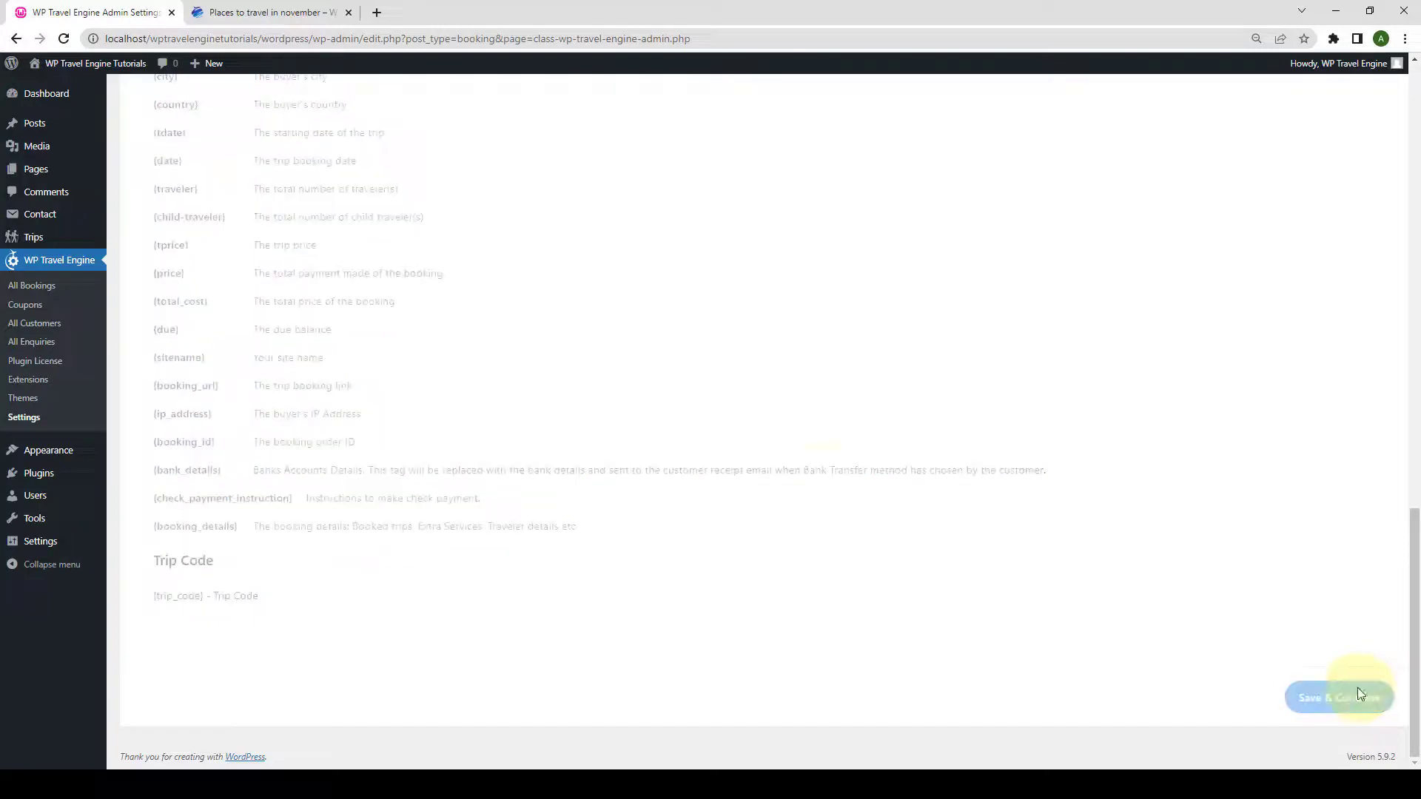
Open the currency settings in the Miscellaneous section and browse the available Payment Currency options without changing the selection.
scroll(739, 422, "up", 18)
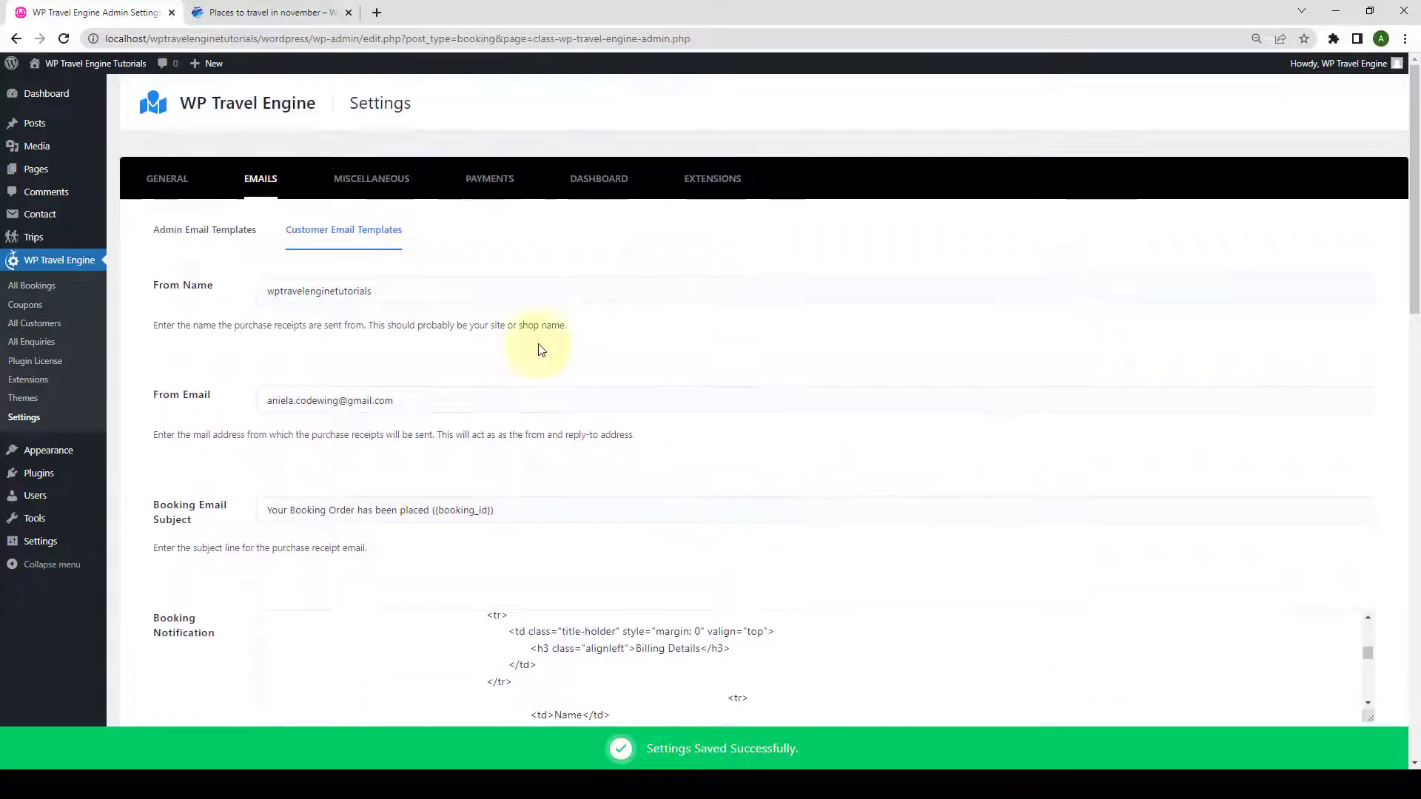
left_click(383, 187)
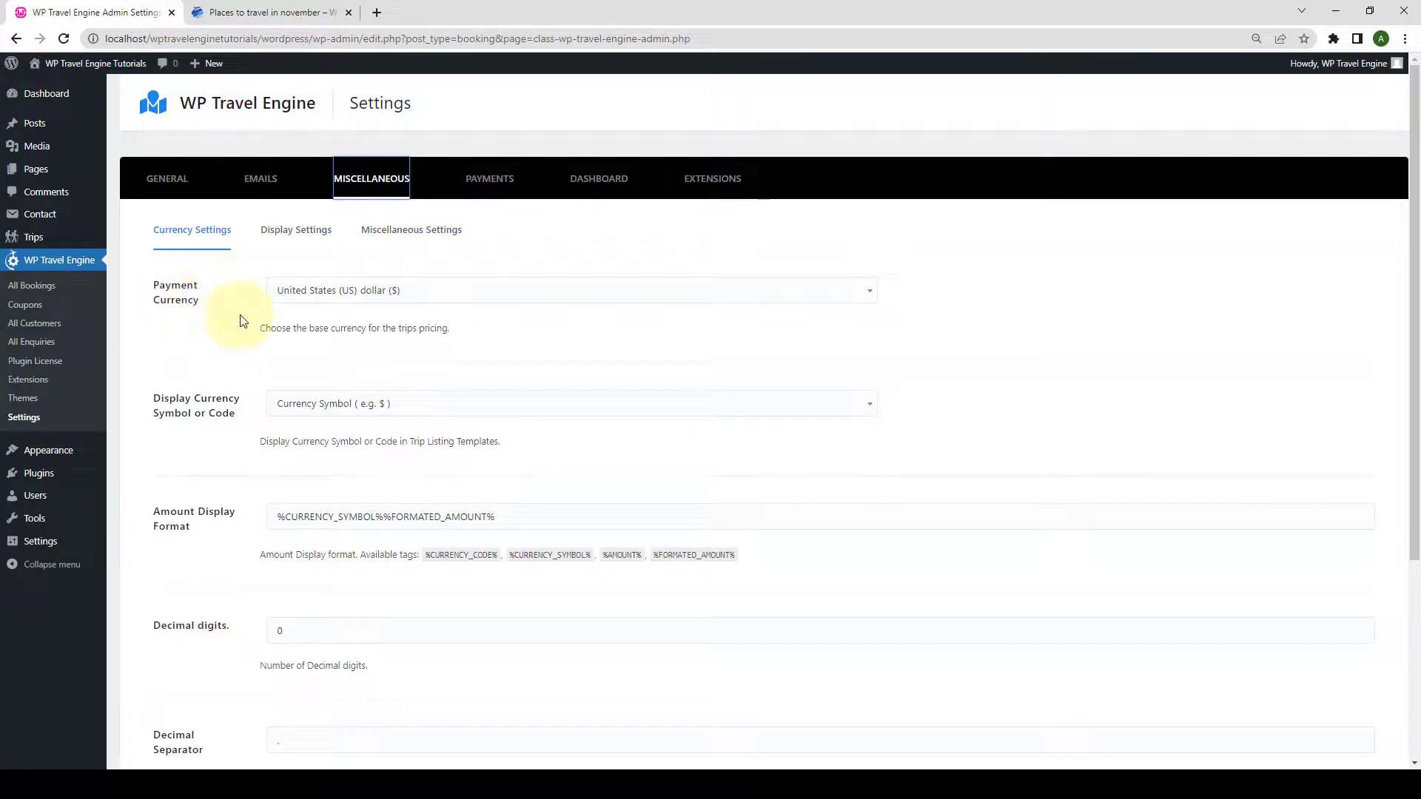
left_click(563, 292)
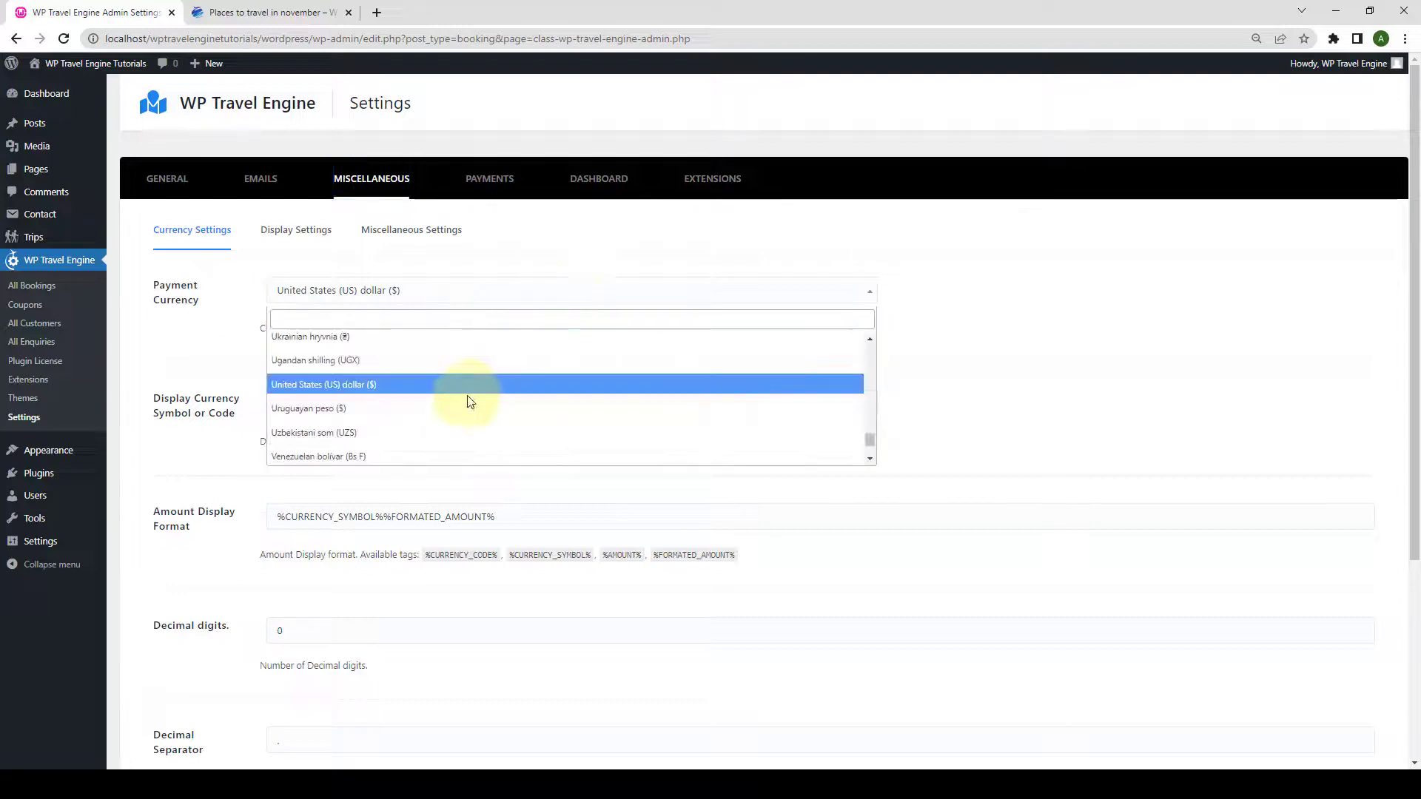
scroll(469, 400, "down", 4)
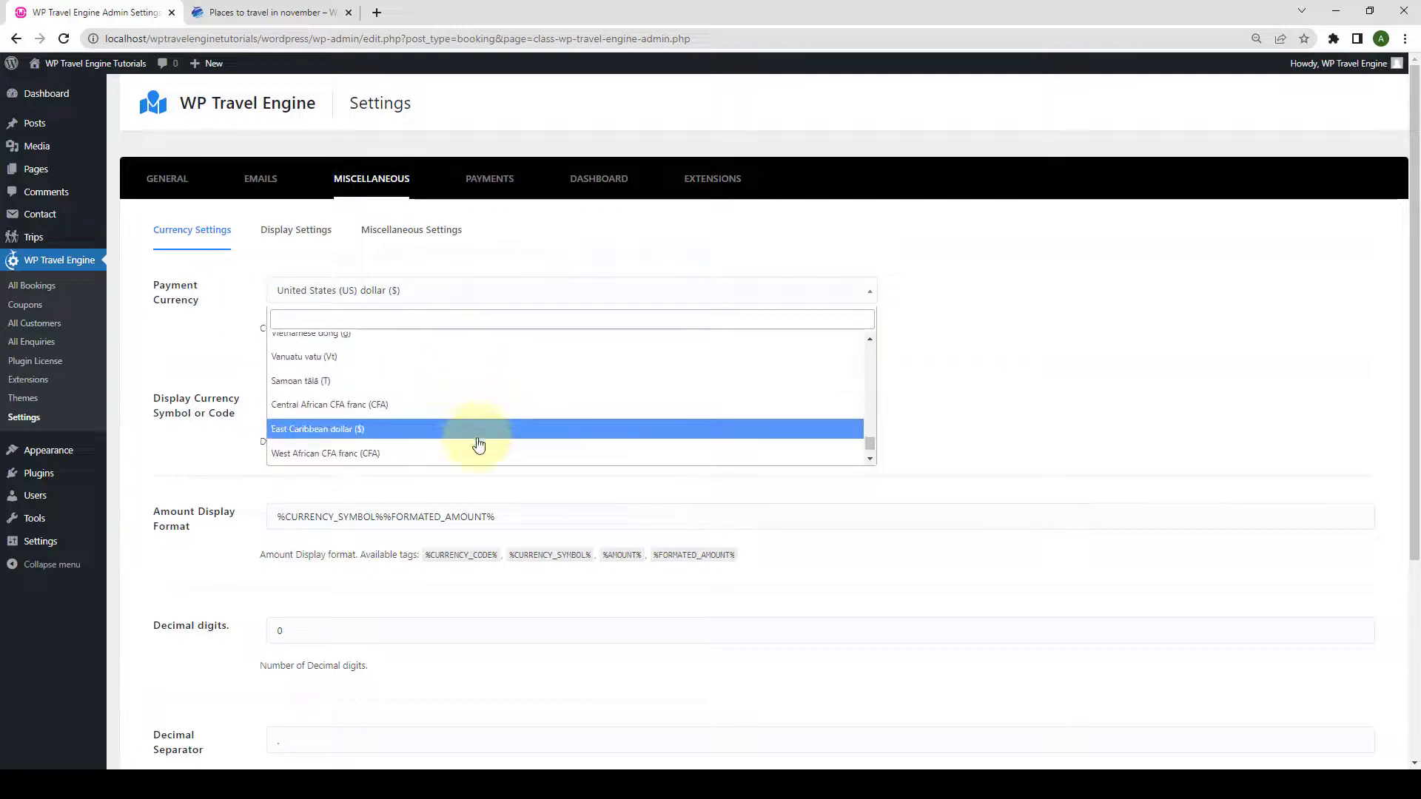
scroll(477, 440, "up", 4)
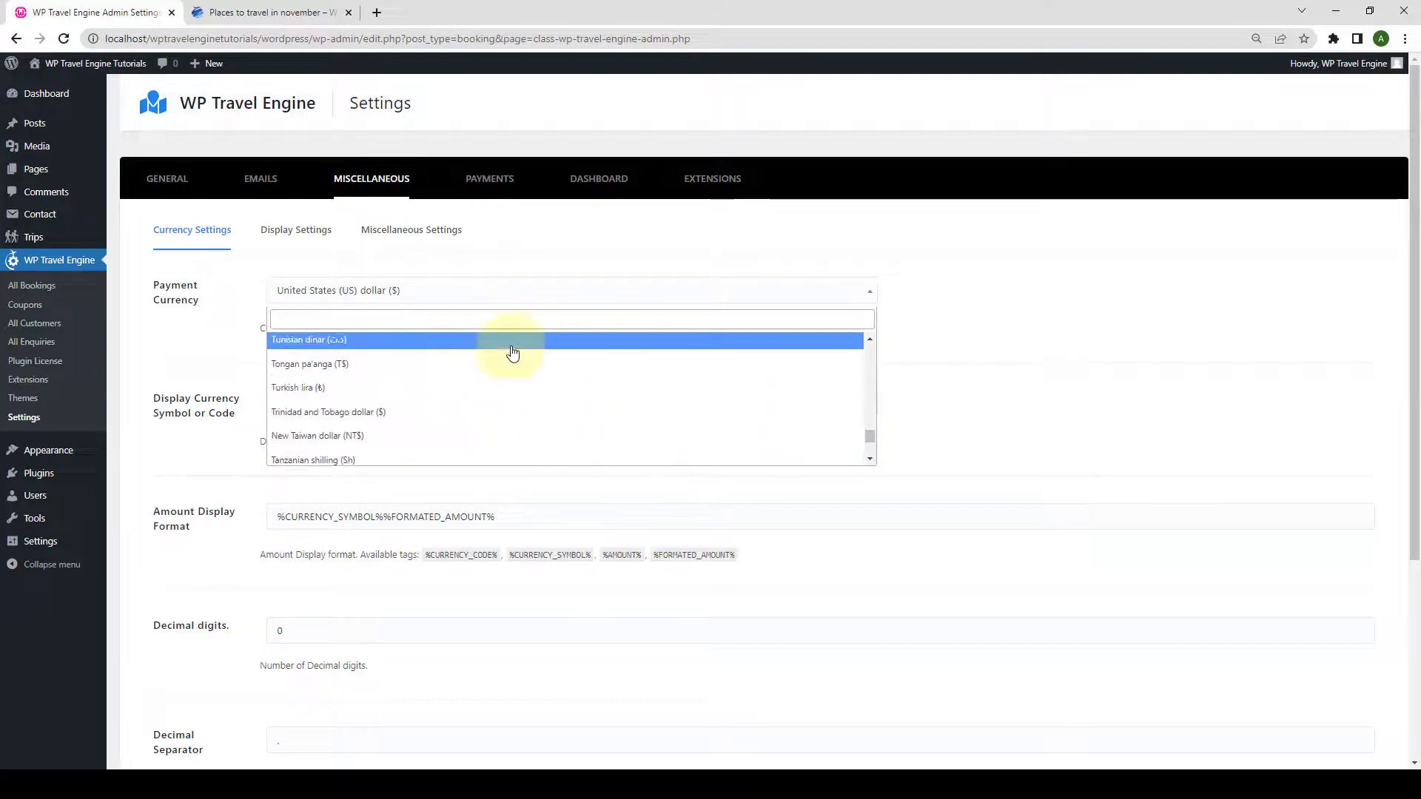
left_click(576, 302)
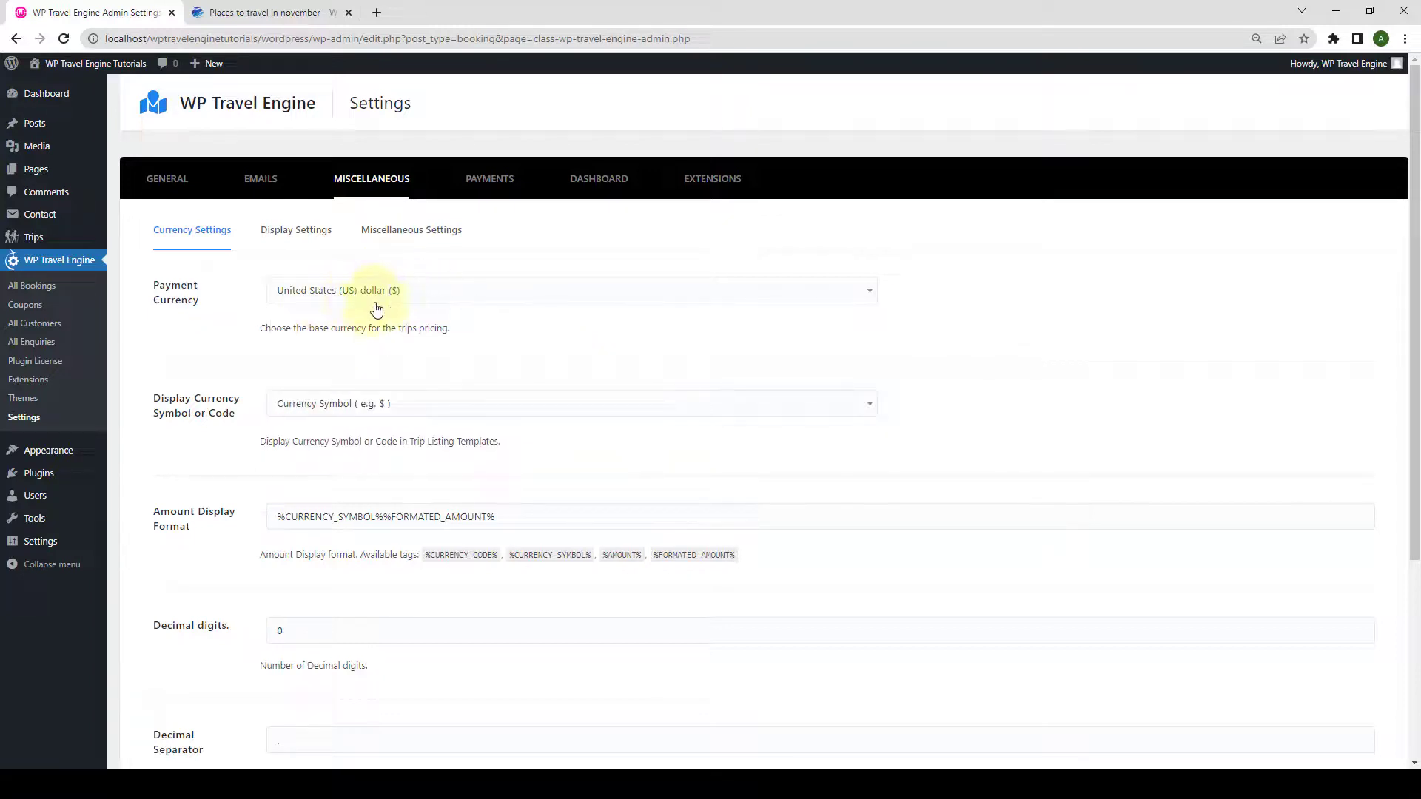
left_click(397, 290)
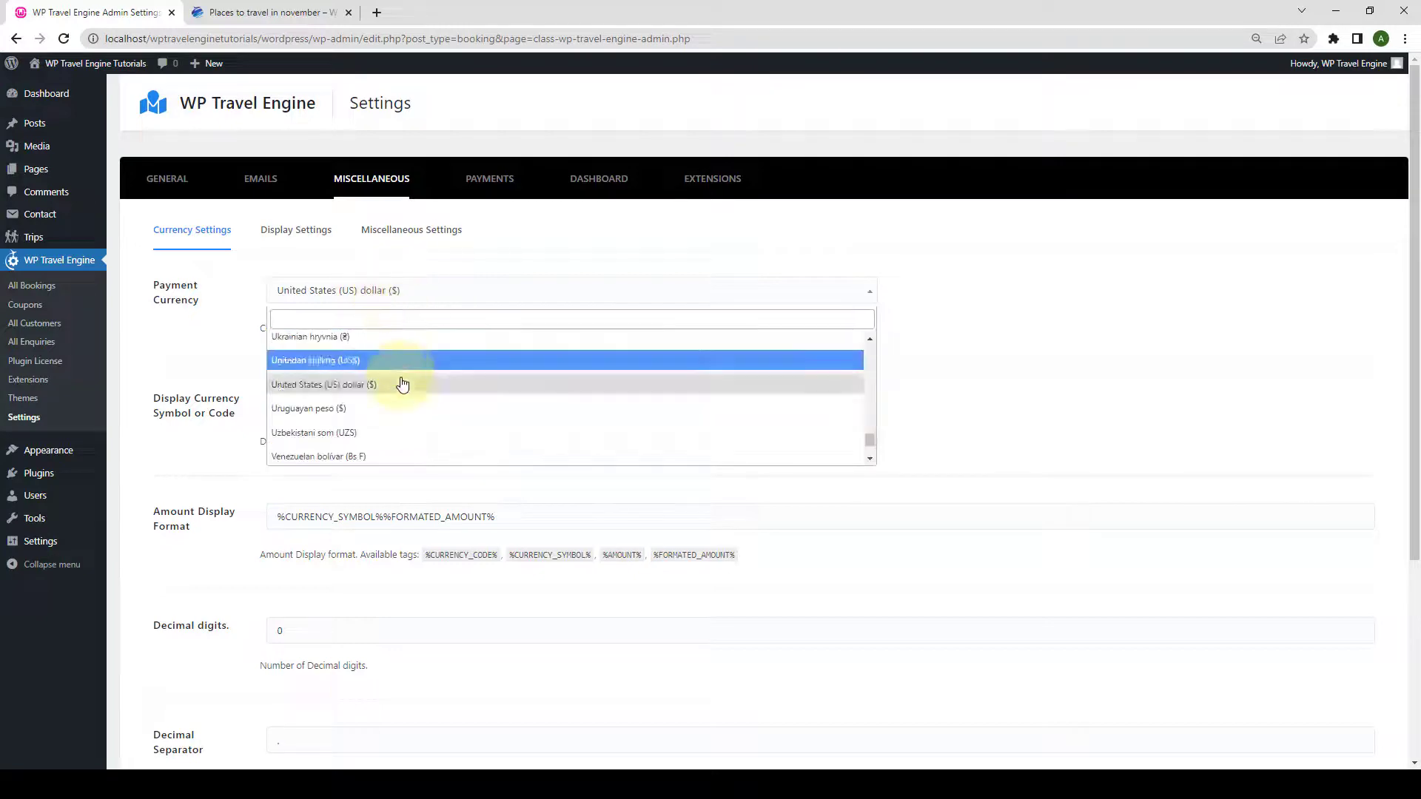
scroll(422, 397, "down", 3)
scroll(430, 414, "down", 5)
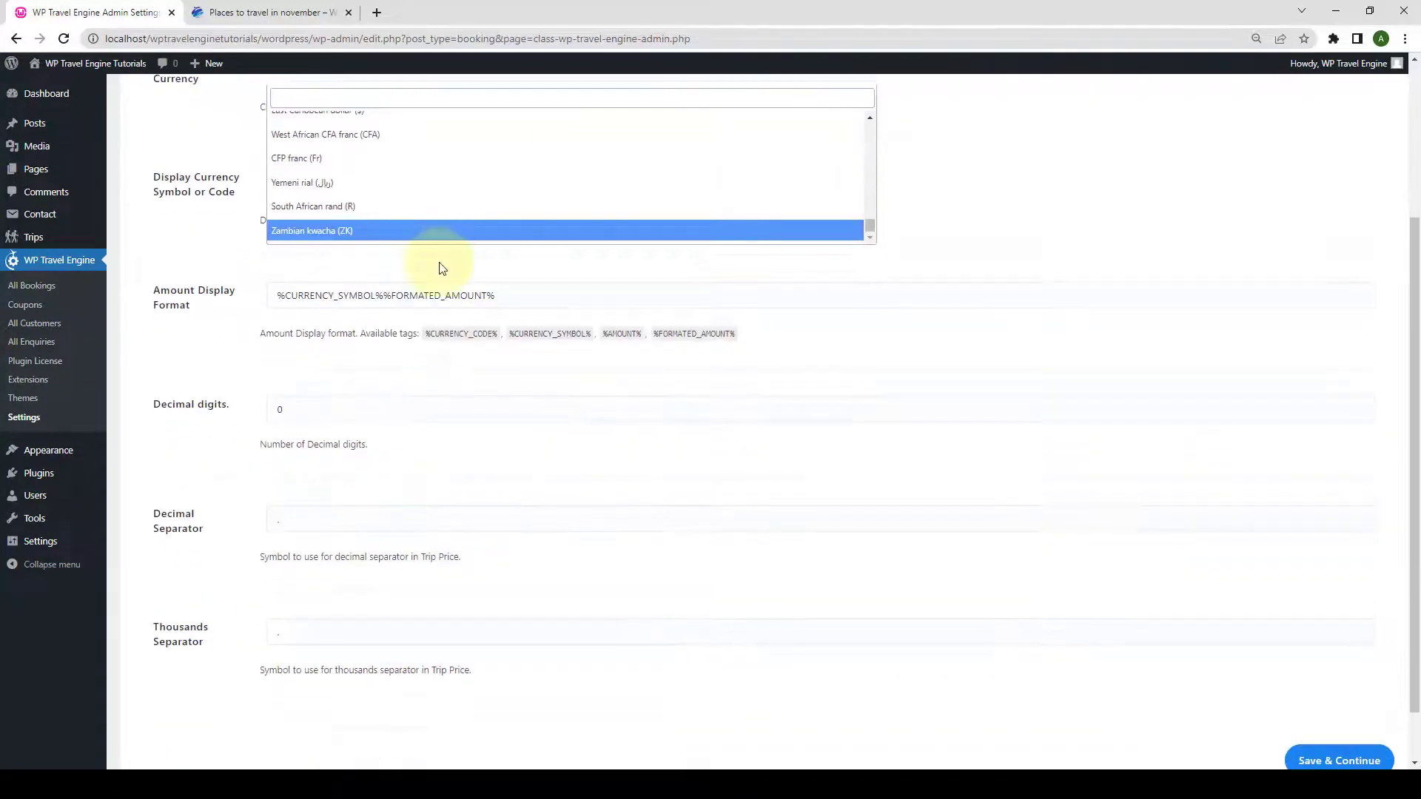
scroll(444, 326, "up", 5)
scroll(449, 367, "up", 3)
left_click(546, 270)
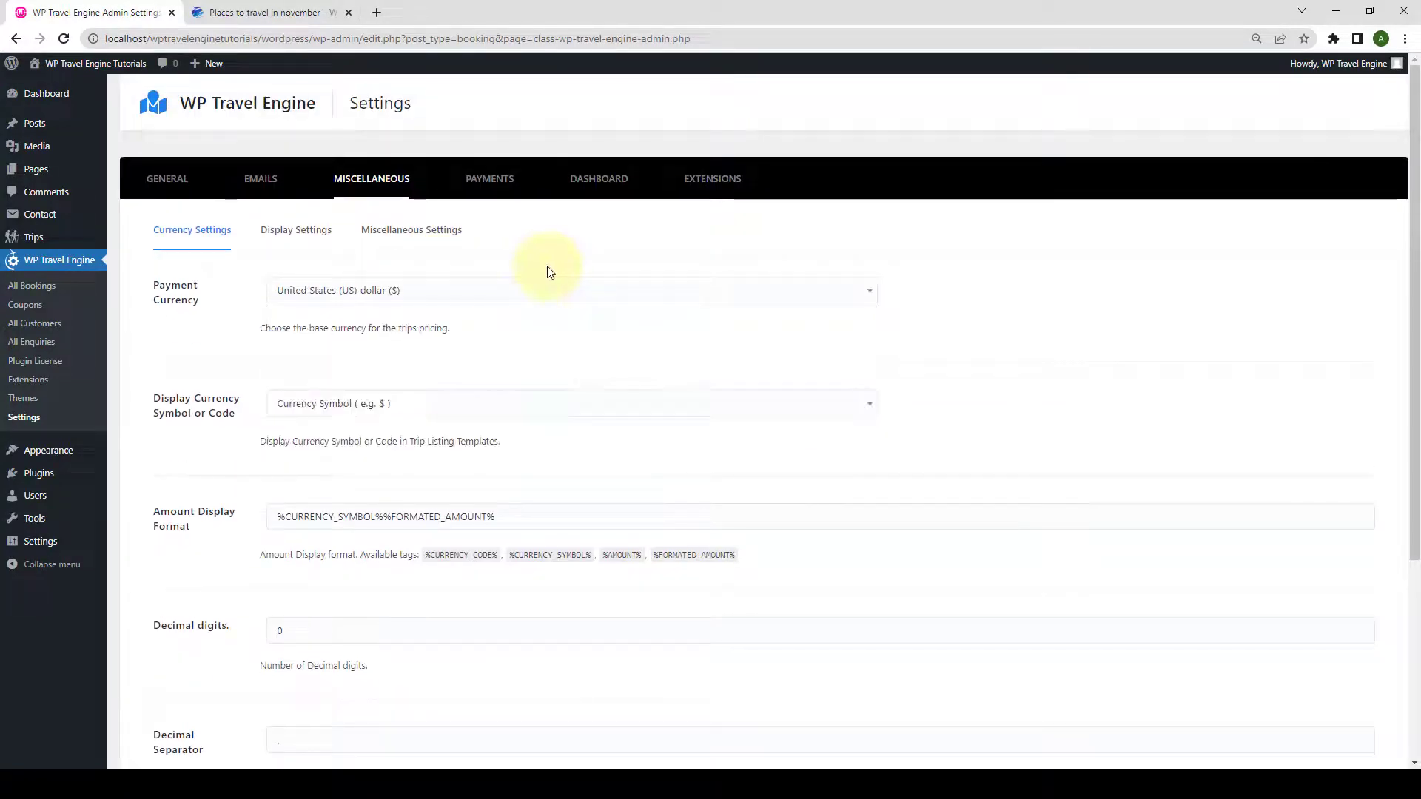
Try displaying the Currency Code (e.g. USD) in trip listings, and switch back to the Currency Symbol.
left_click(395, 402)
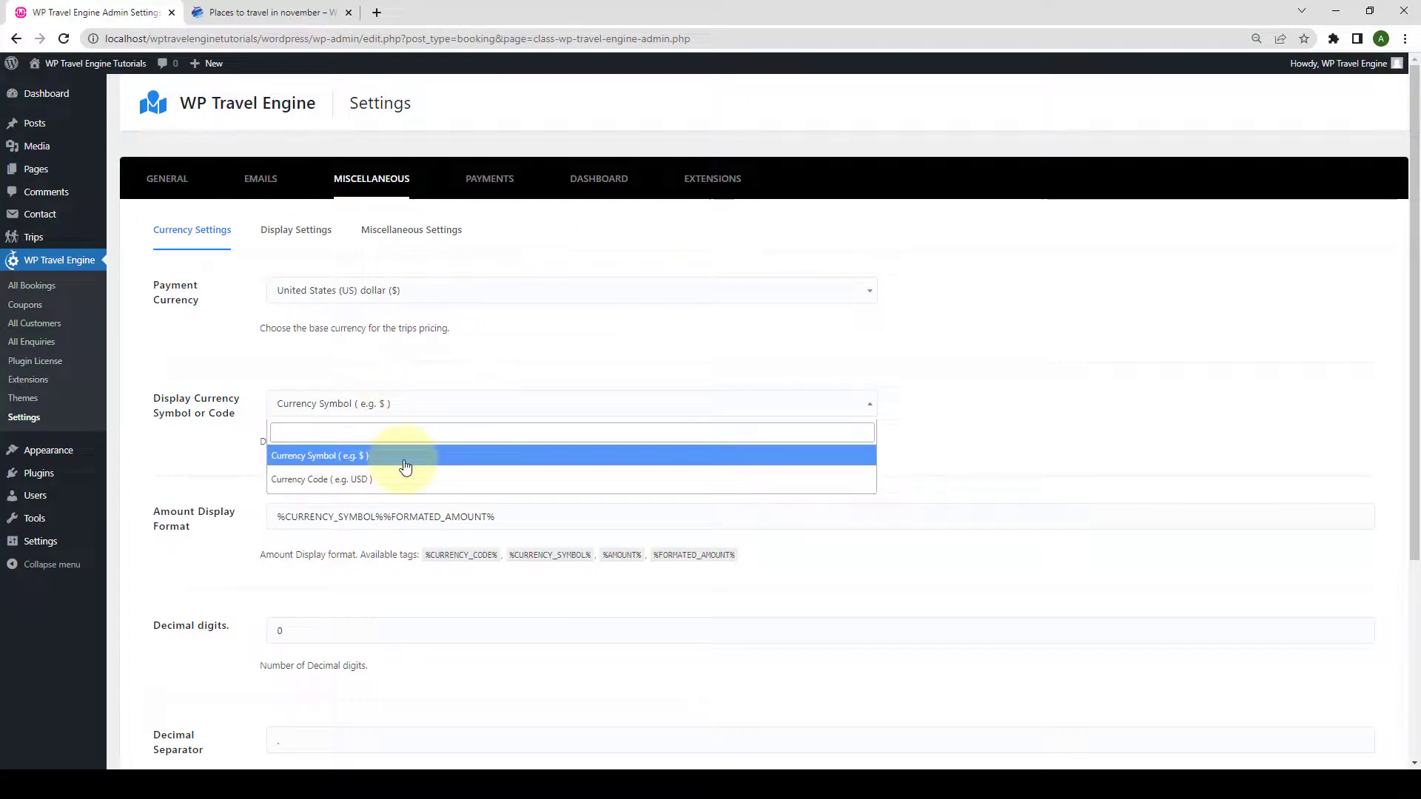
left_click(385, 486)
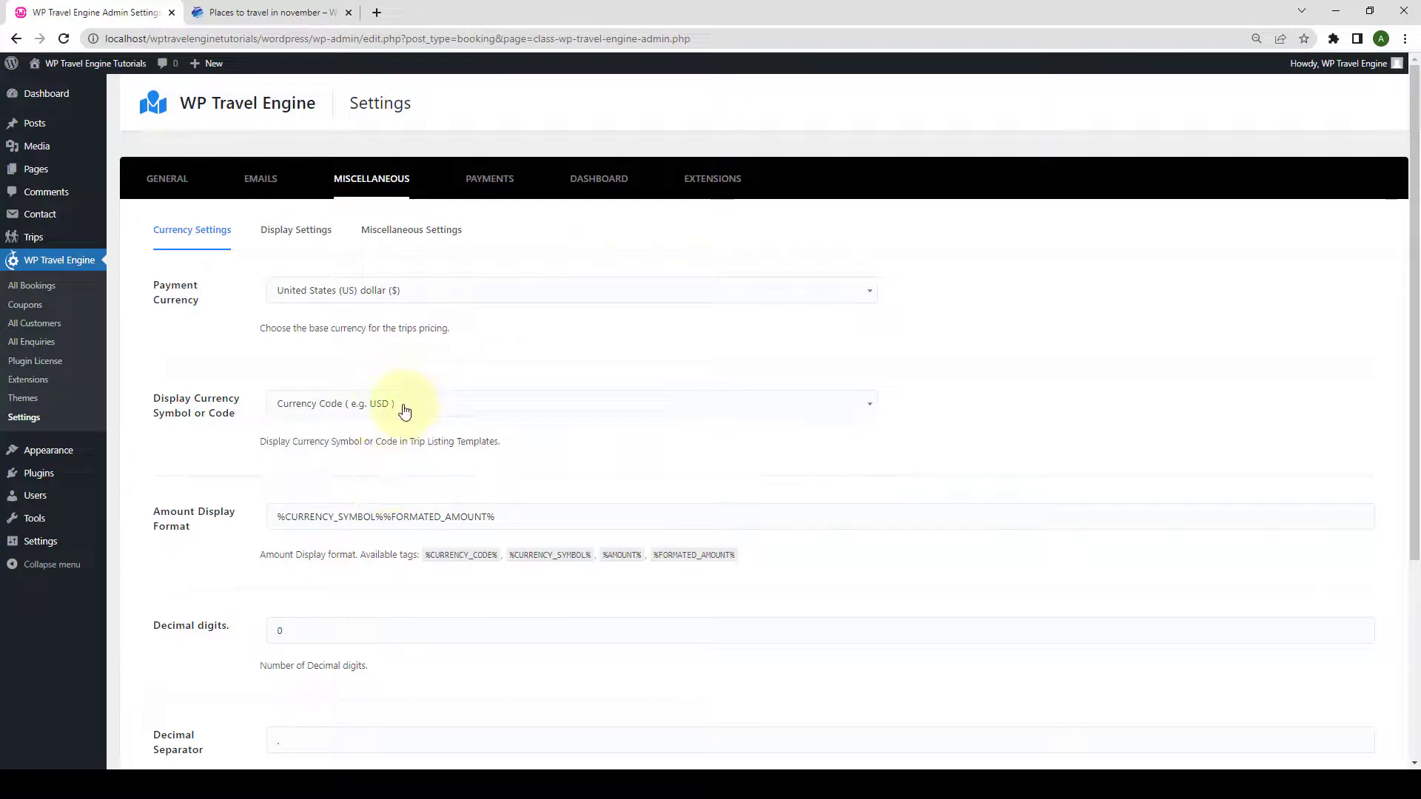
left_click(404, 412)
left_click(365, 458)
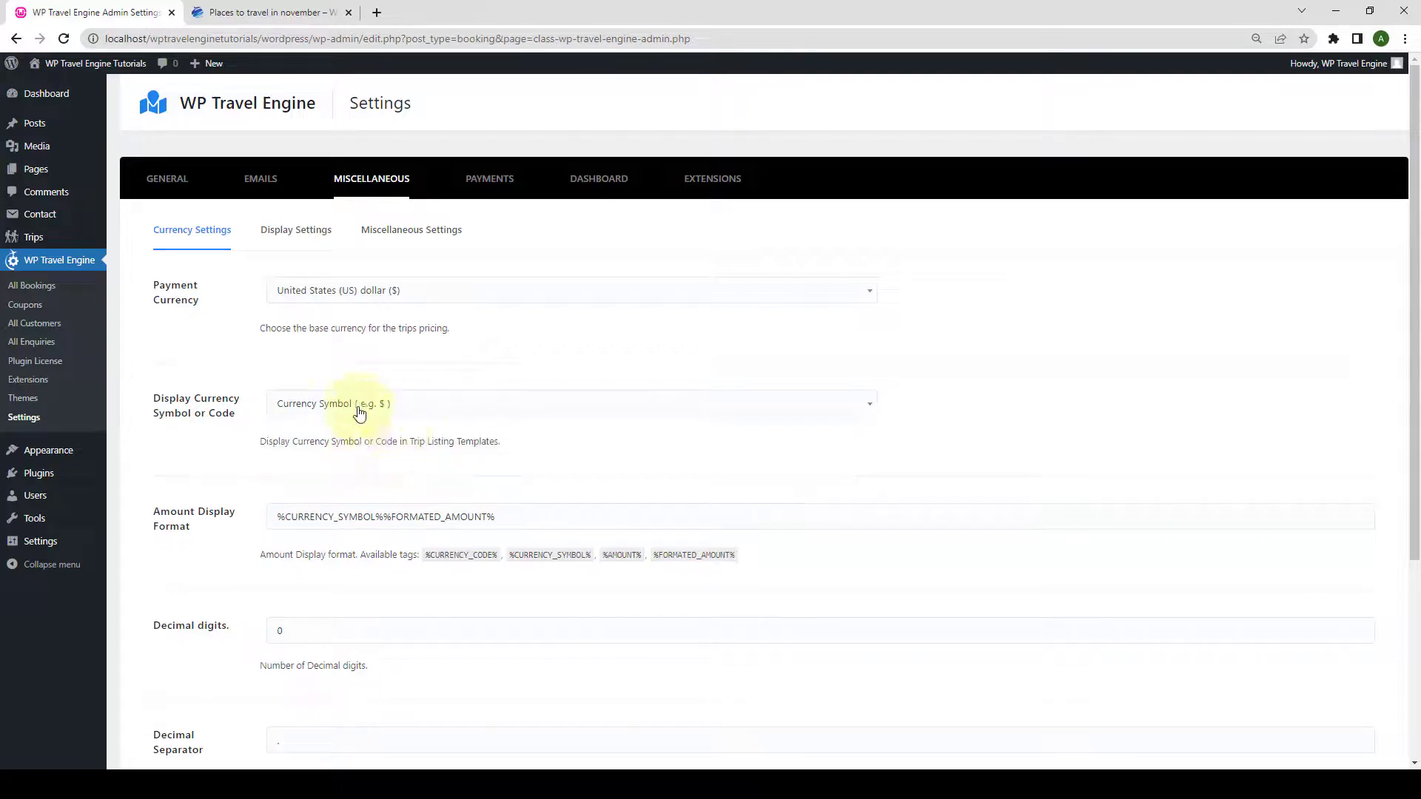
Set the number of decimal digits to 2, check the decimal and thousands separator fields, and save the currency settings.
scroll(385, 424, "down", 3)
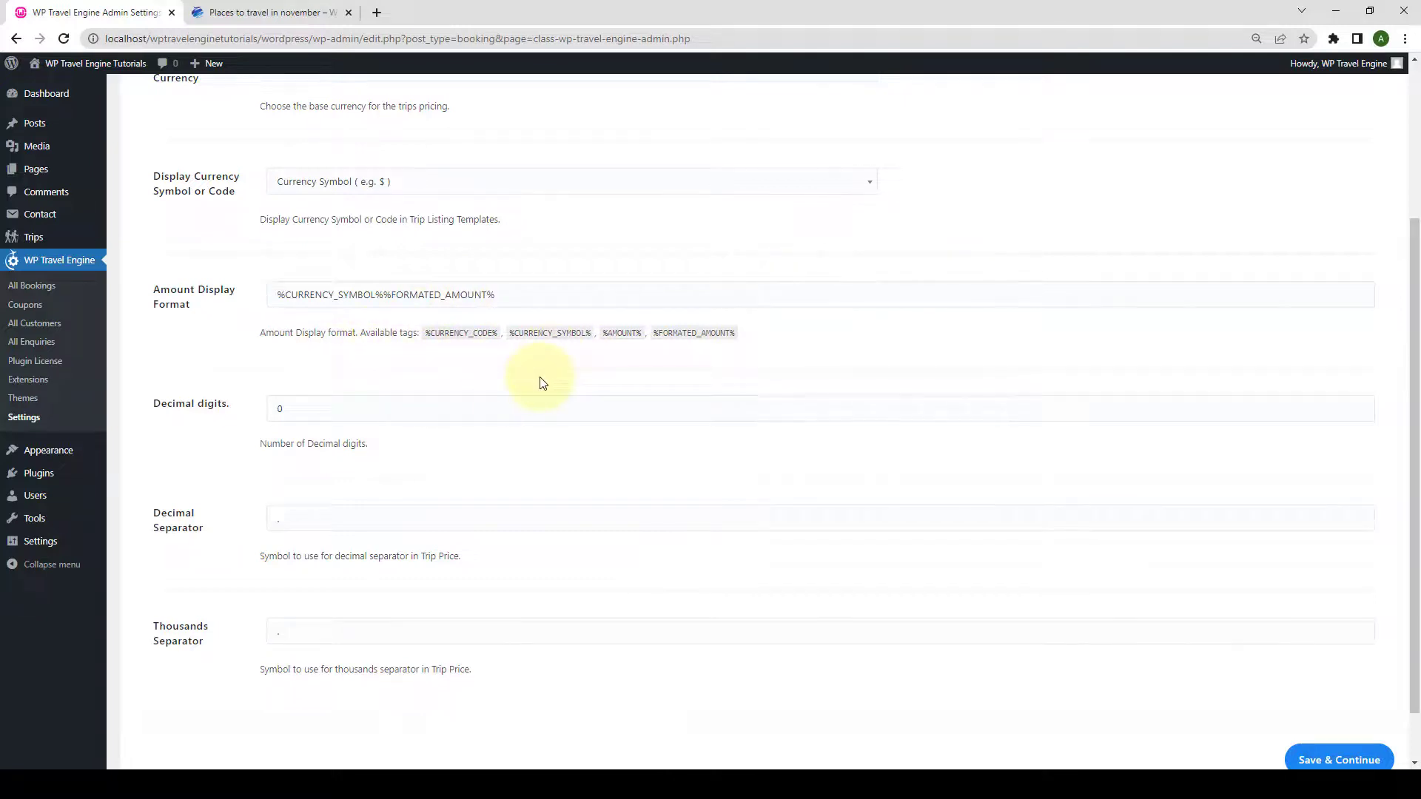
scroll(543, 382, "down", 1)
left_click(329, 353)
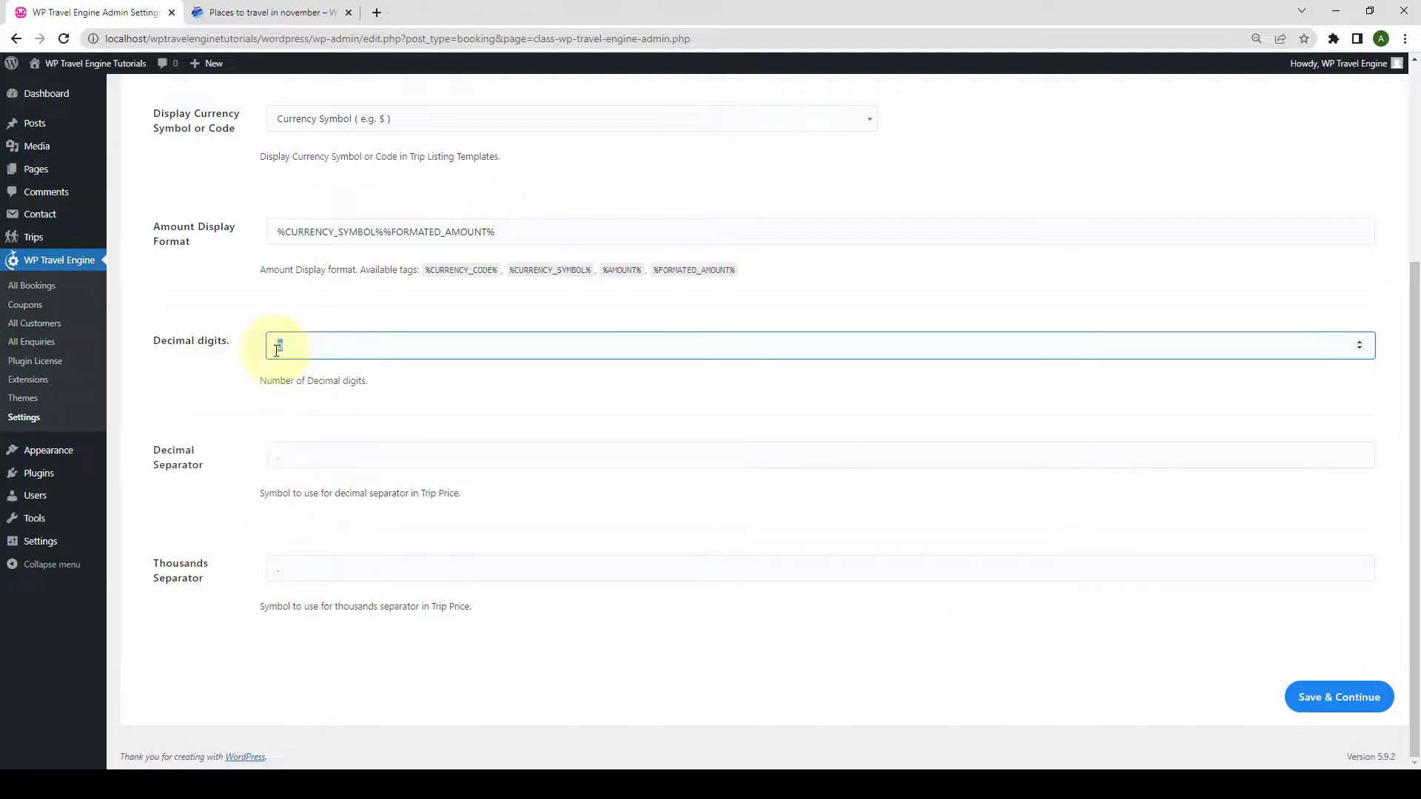
left_click_drag(276, 350, 171, 351)
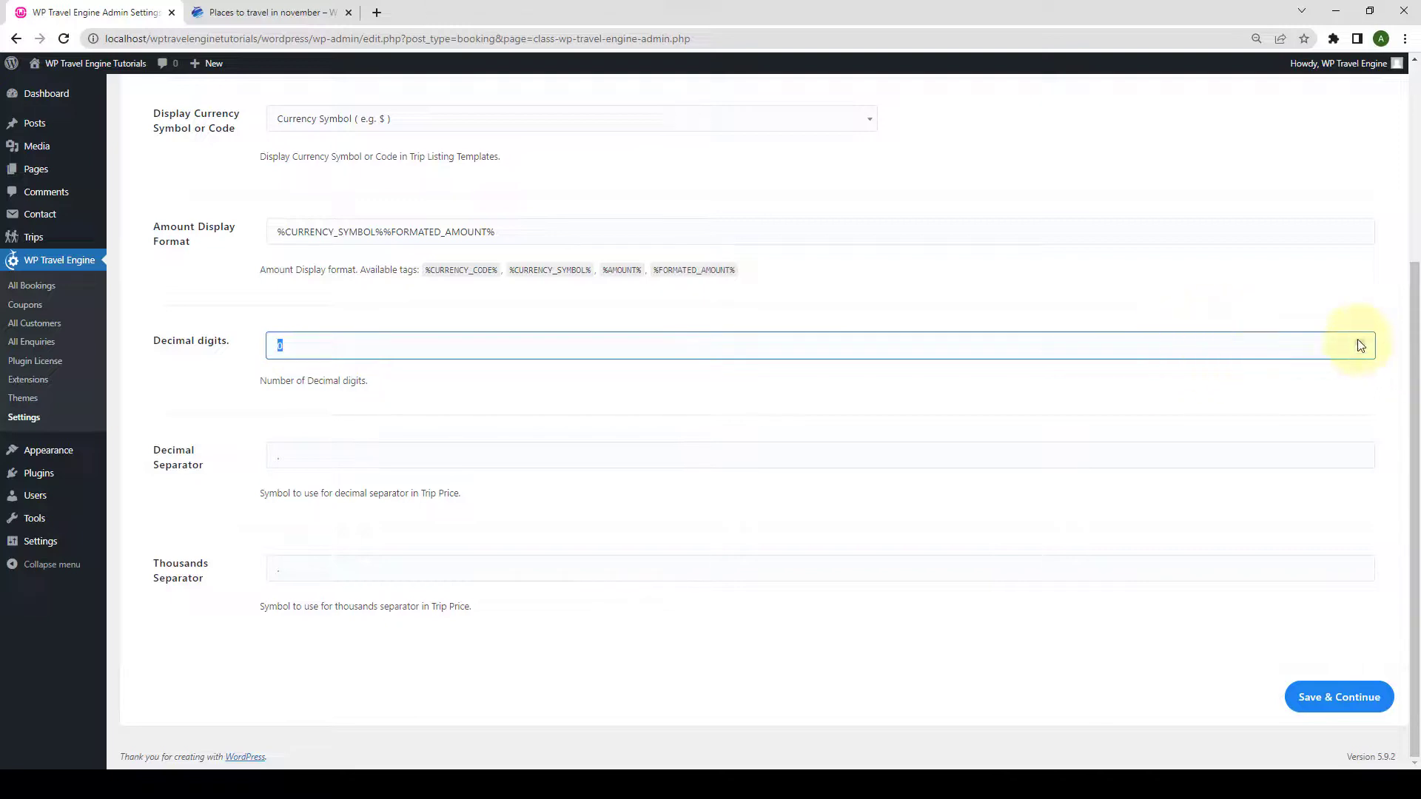
left_click(278, 460)
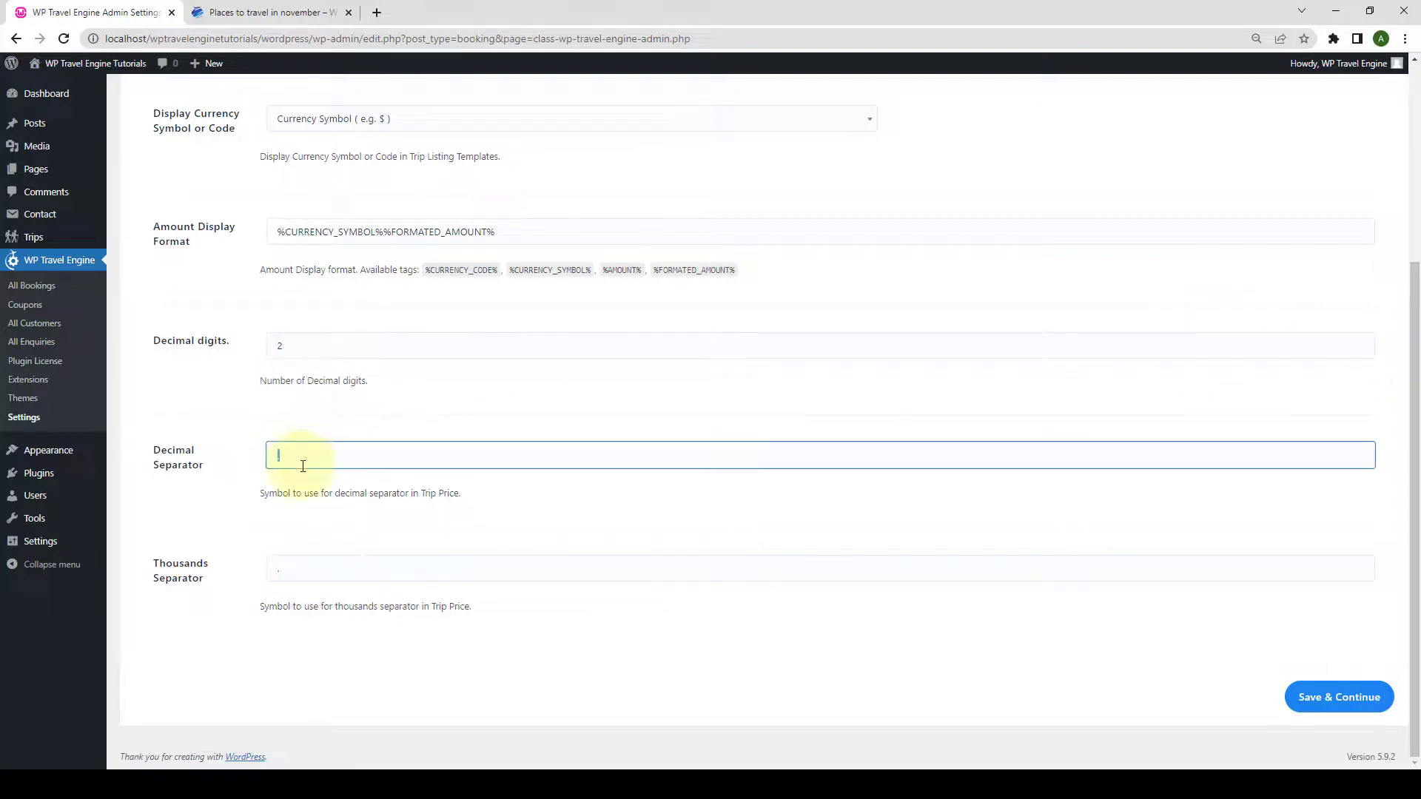
left_click(300, 567)
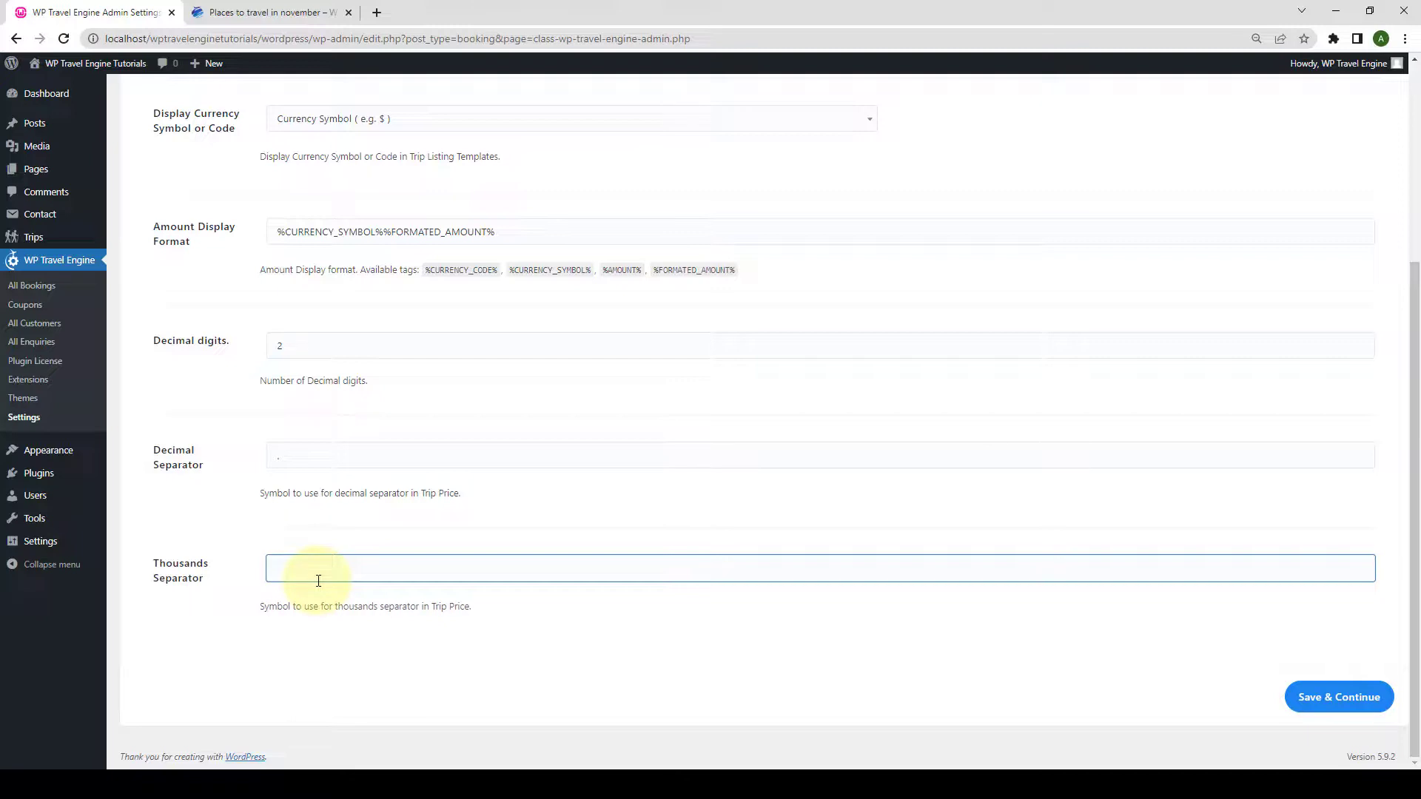
left_click(1317, 697)
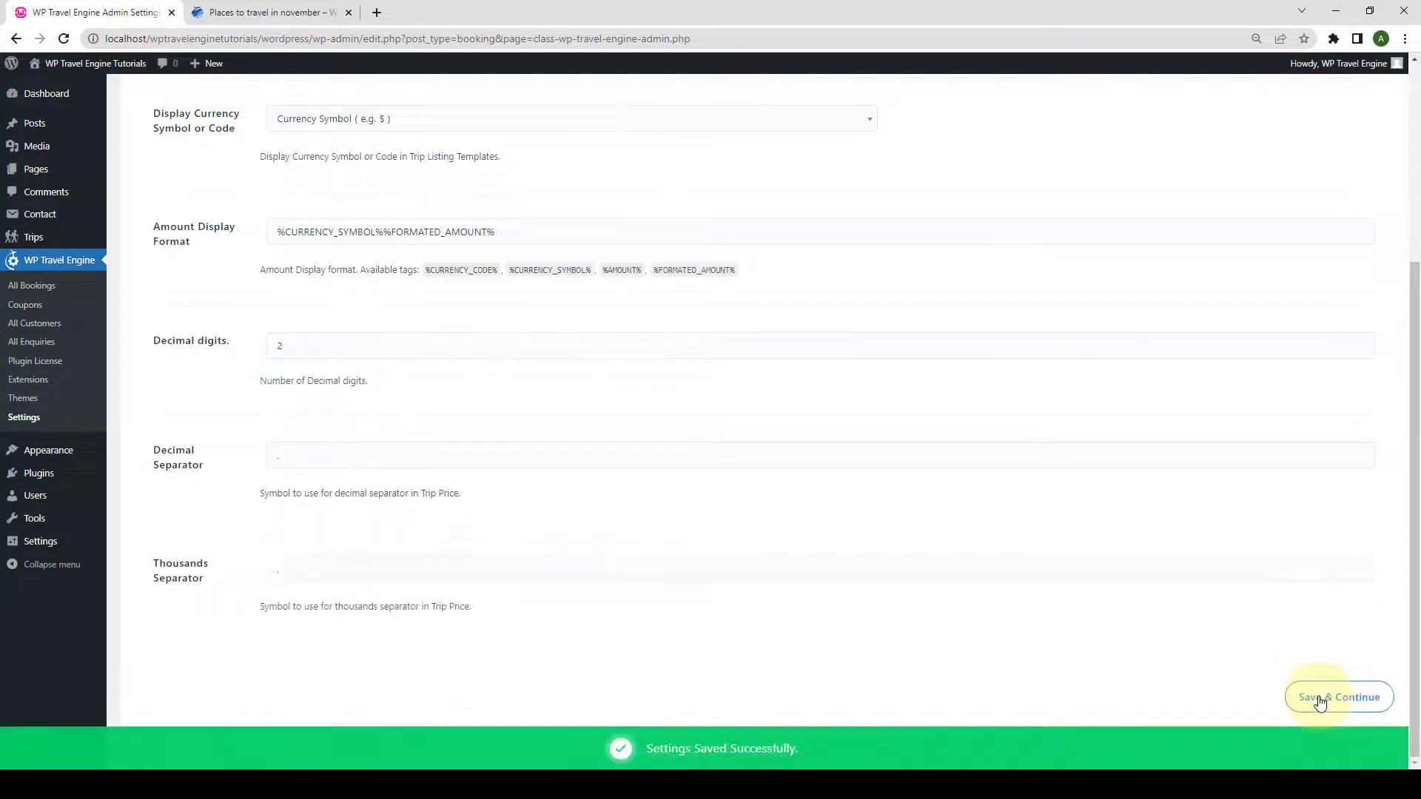
Open the Display Settings in the Miscellaneous section and examine the options for hiding trip page elements.
scroll(585, 490, "up", 4)
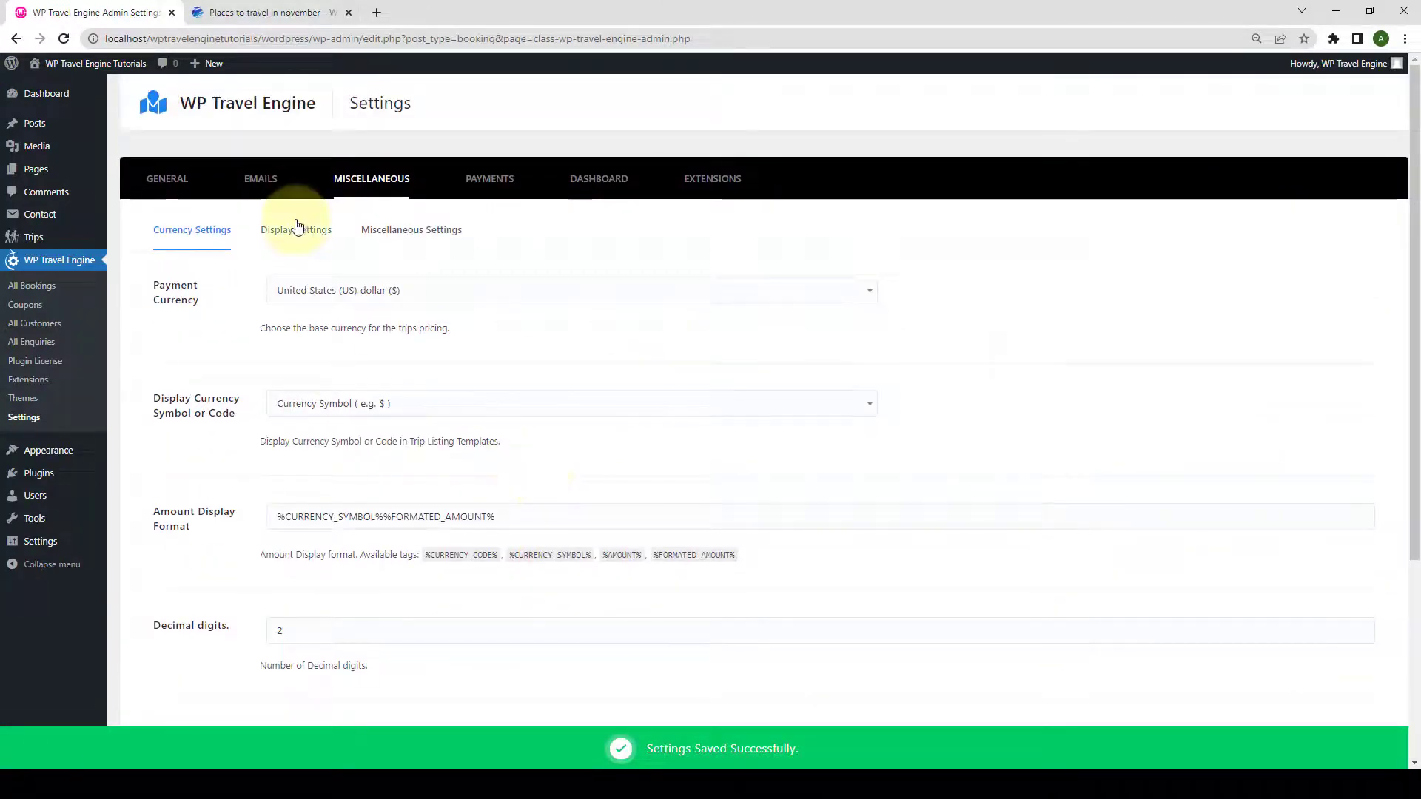
left_click(299, 234)
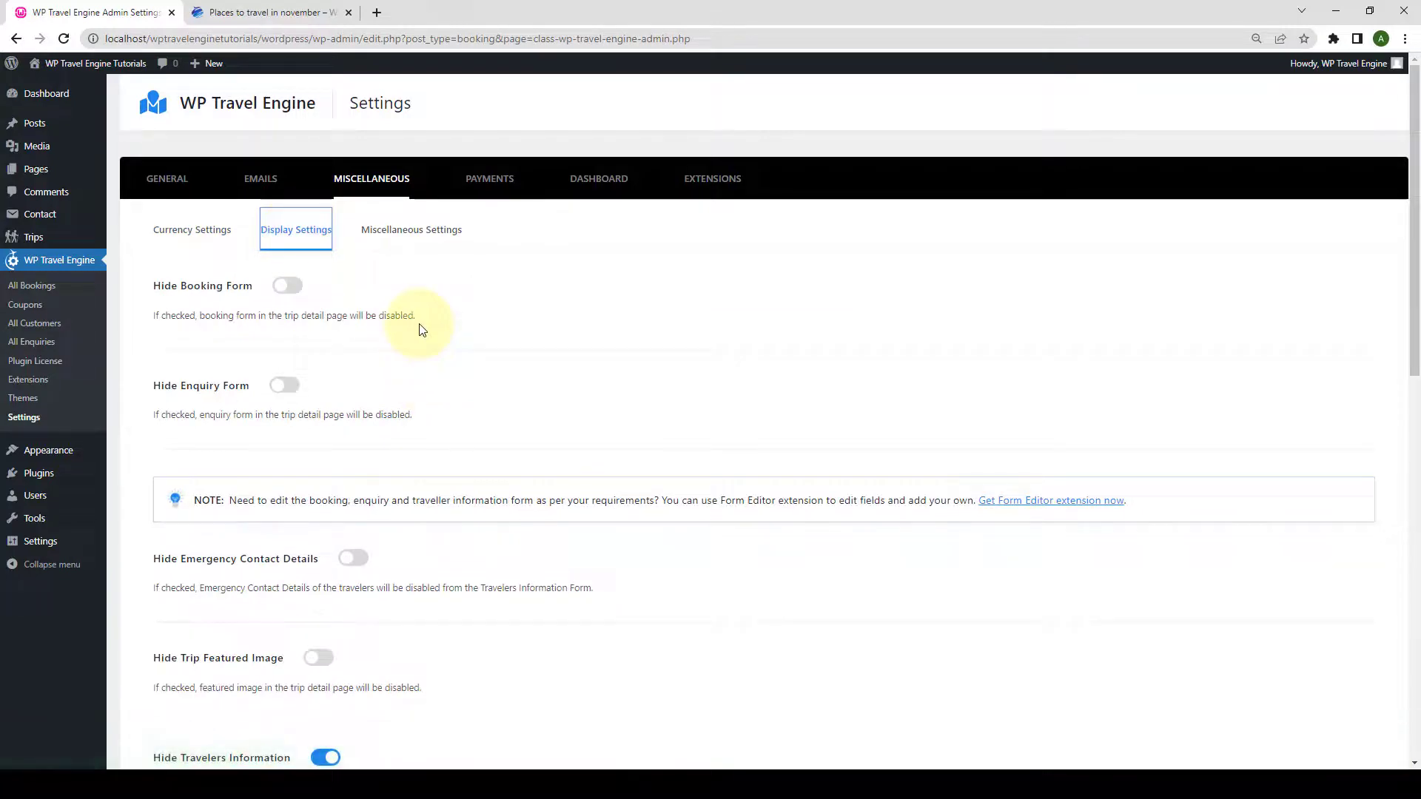
scroll(422, 329, "down", 1)
scroll(421, 341, "down", 2)
scroll(419, 355, "up", 2)
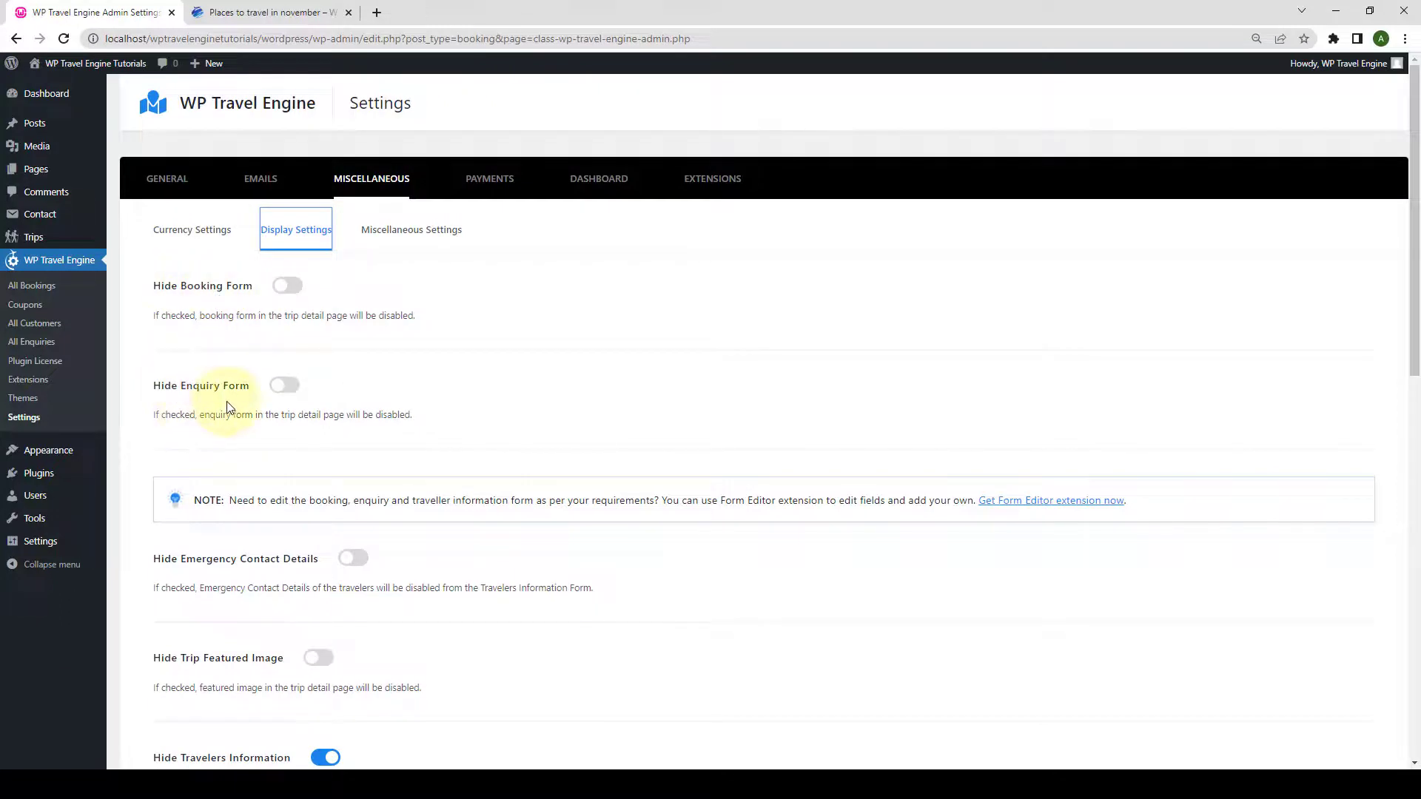
Switch to the "Places to travel in november" trip page and examine its booking box and enquiry form.
left_click(284, 13)
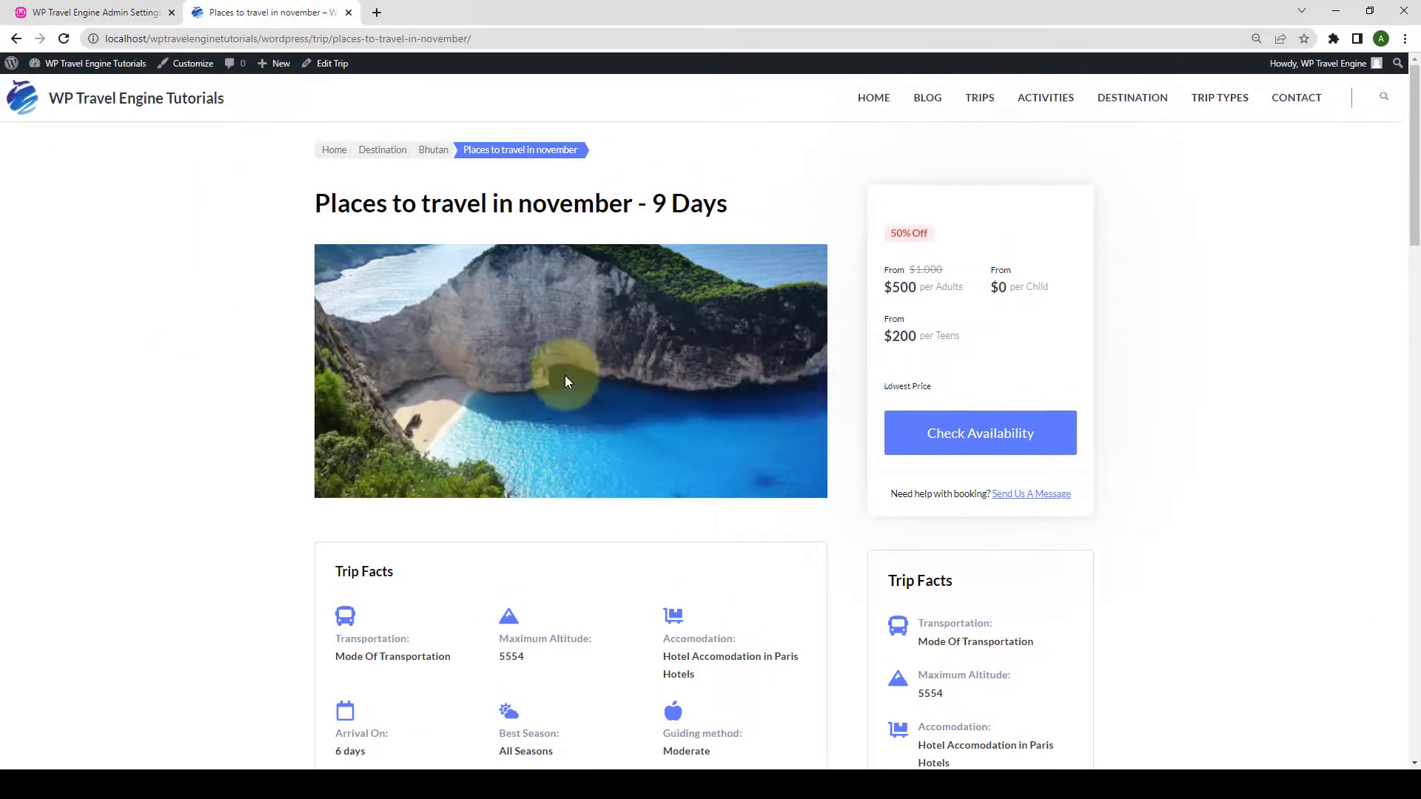
scroll(607, 378, "down", 2)
scroll(677, 384, "up", 2)
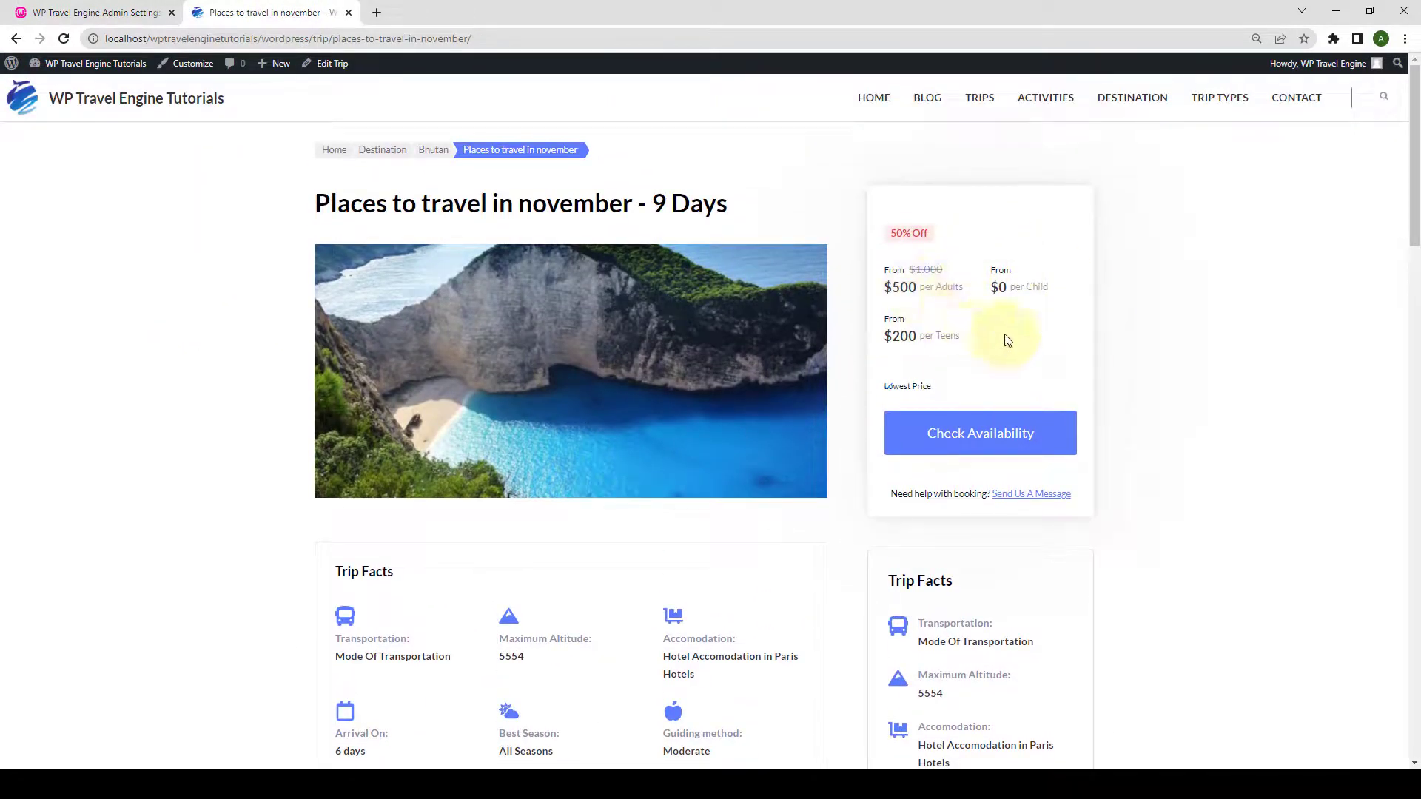
scroll(712, 413, "down", 20)
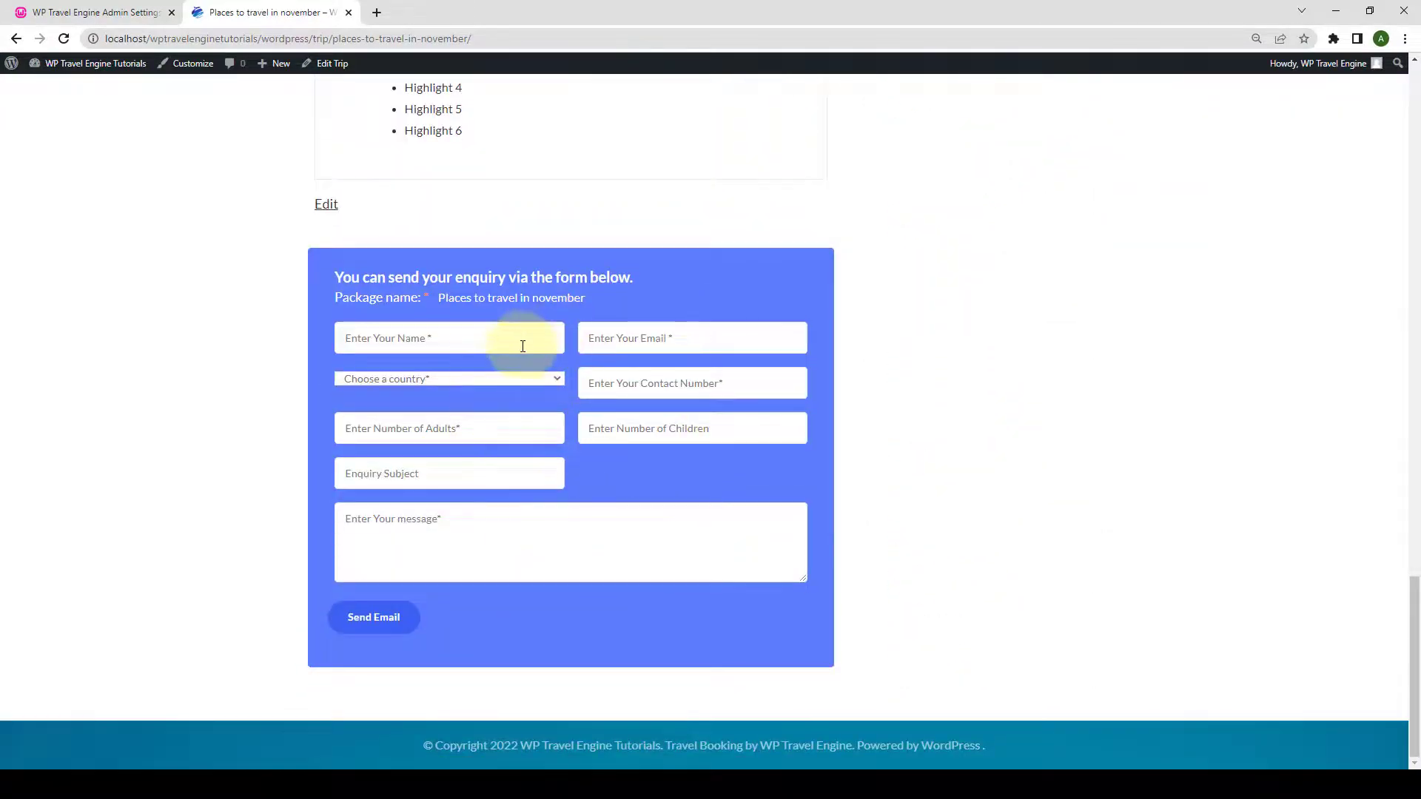
Return to the plugin's Display Settings and enable Hide Booking Form and Hide Enquiry Form.
left_click(96, 13)
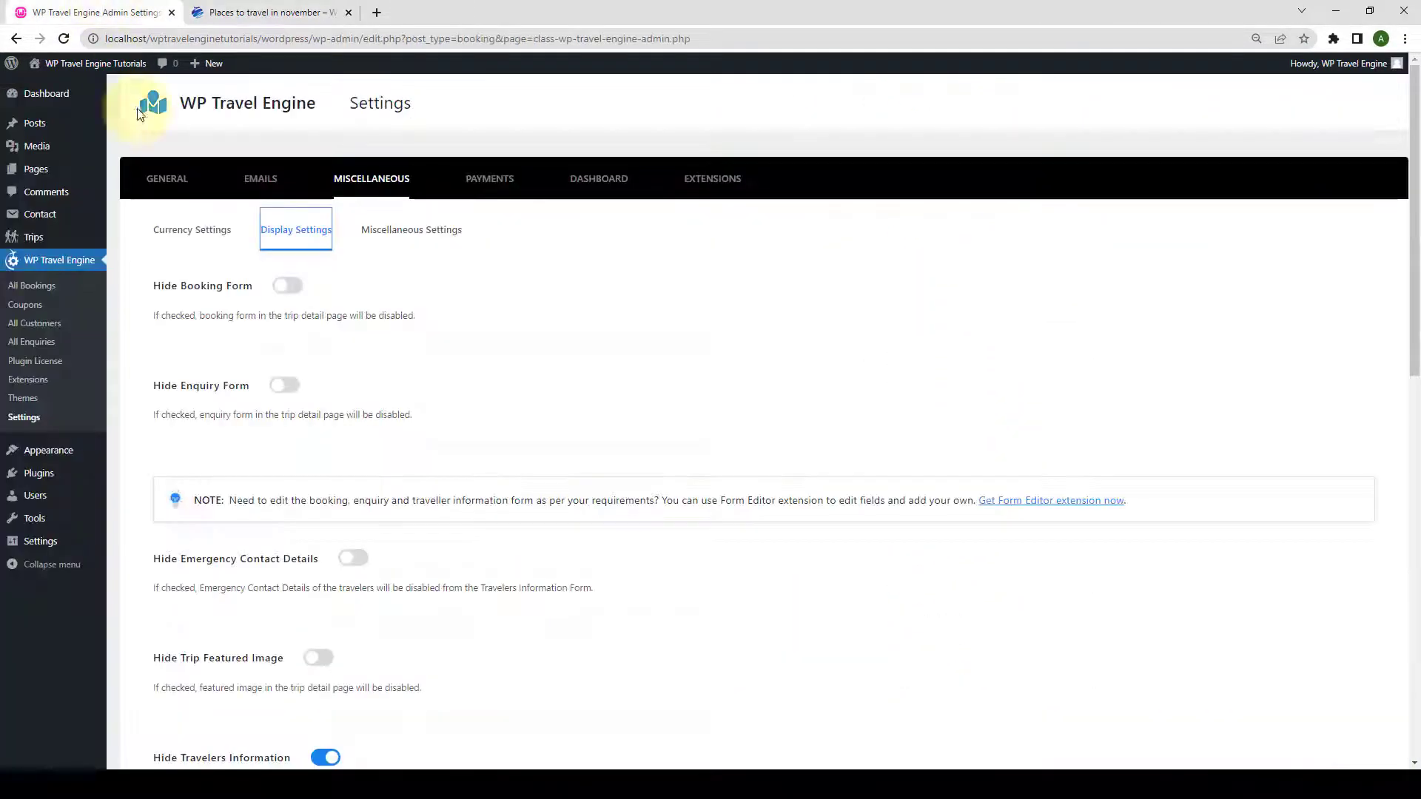
left_click(289, 285)
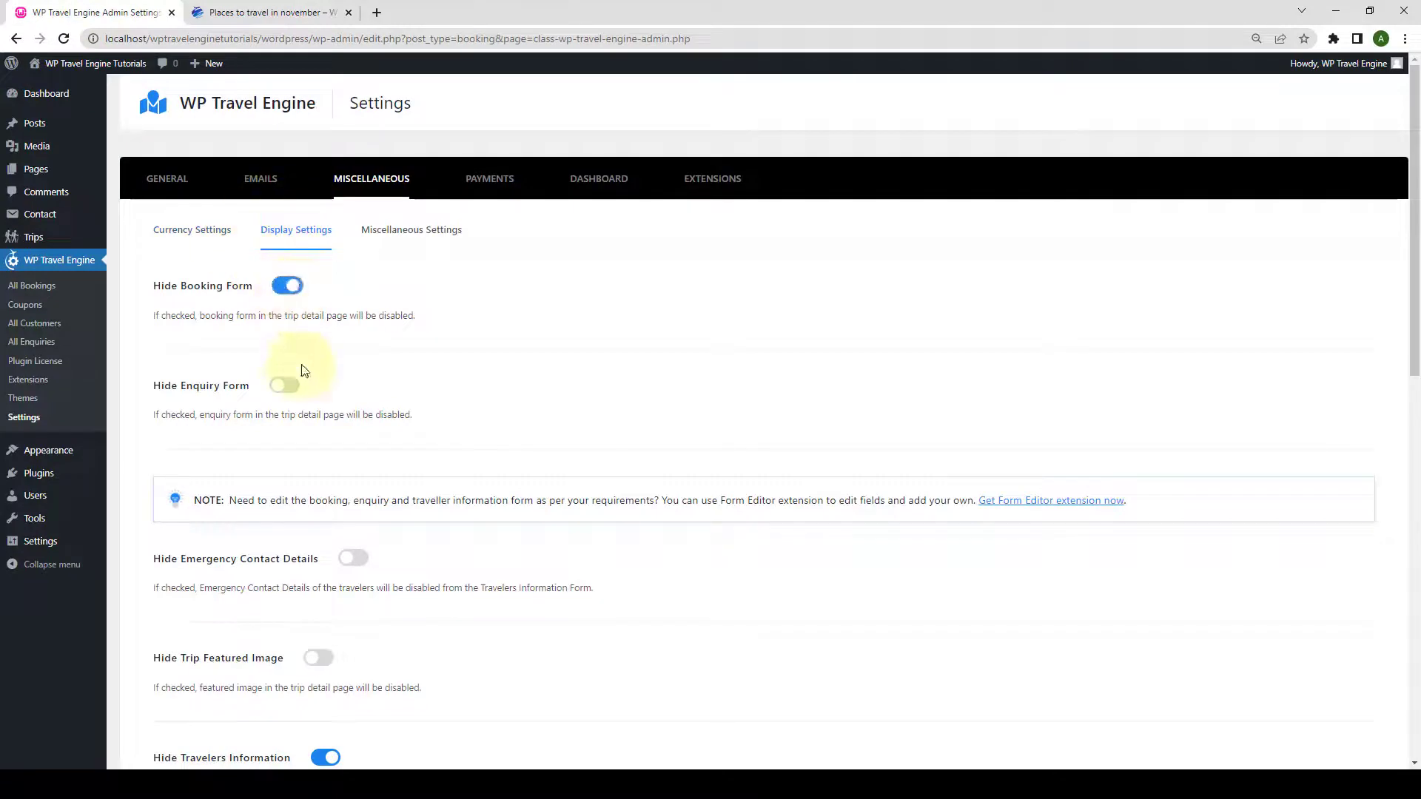
left_click(290, 388)
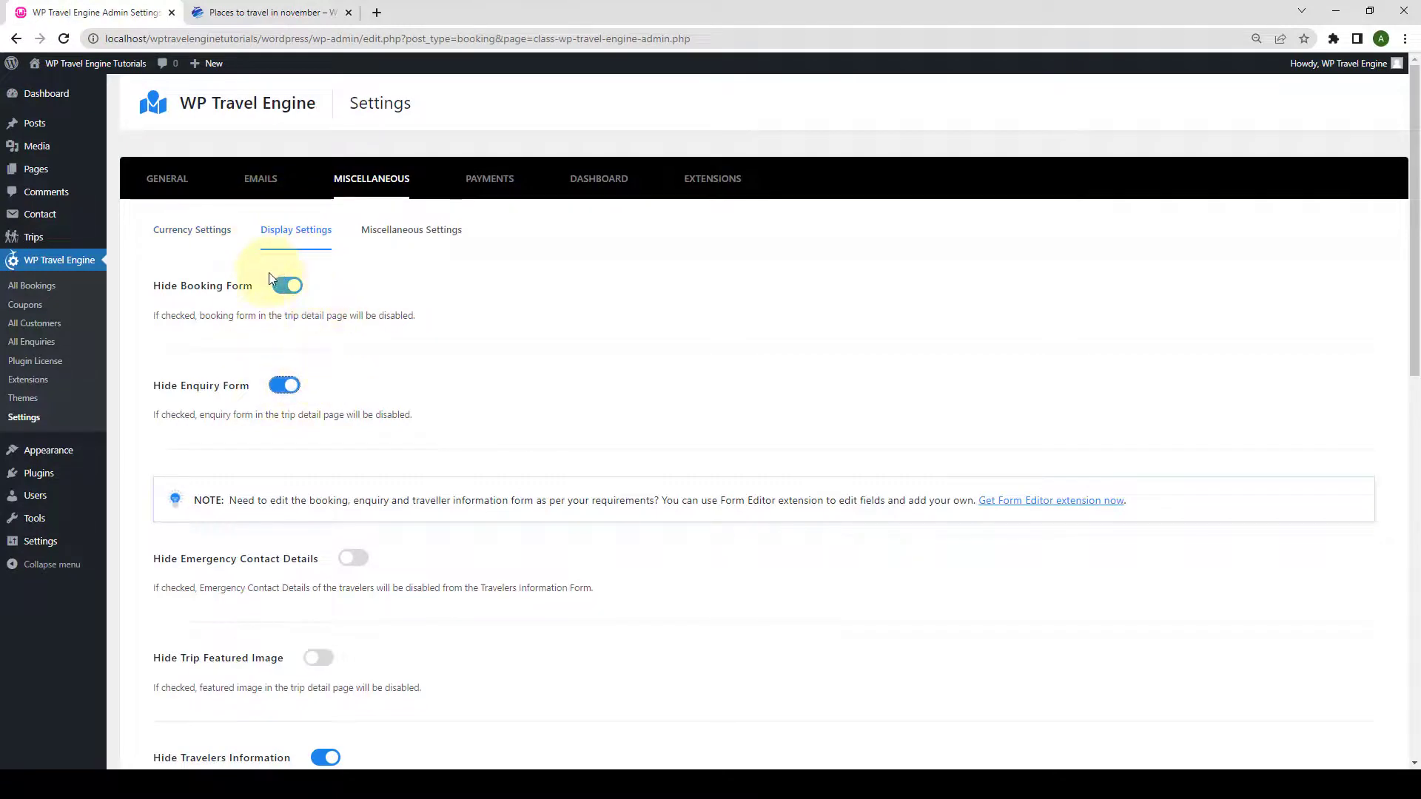
Save the Display Settings with the booking form and enquiry form hidden.
scroll(1213, 458, "down", 10)
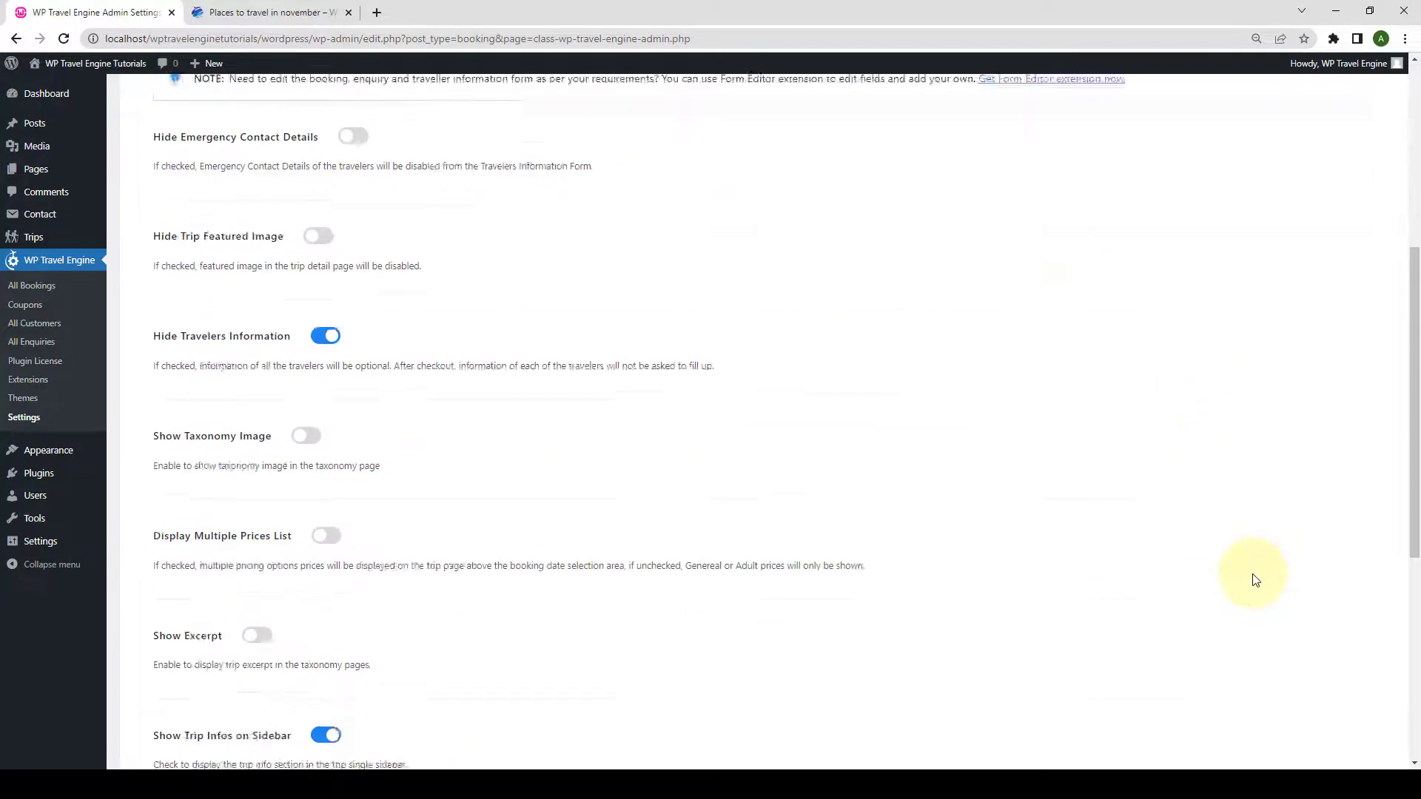
scroll(1285, 676, "down", 2)
left_click(1325, 695)
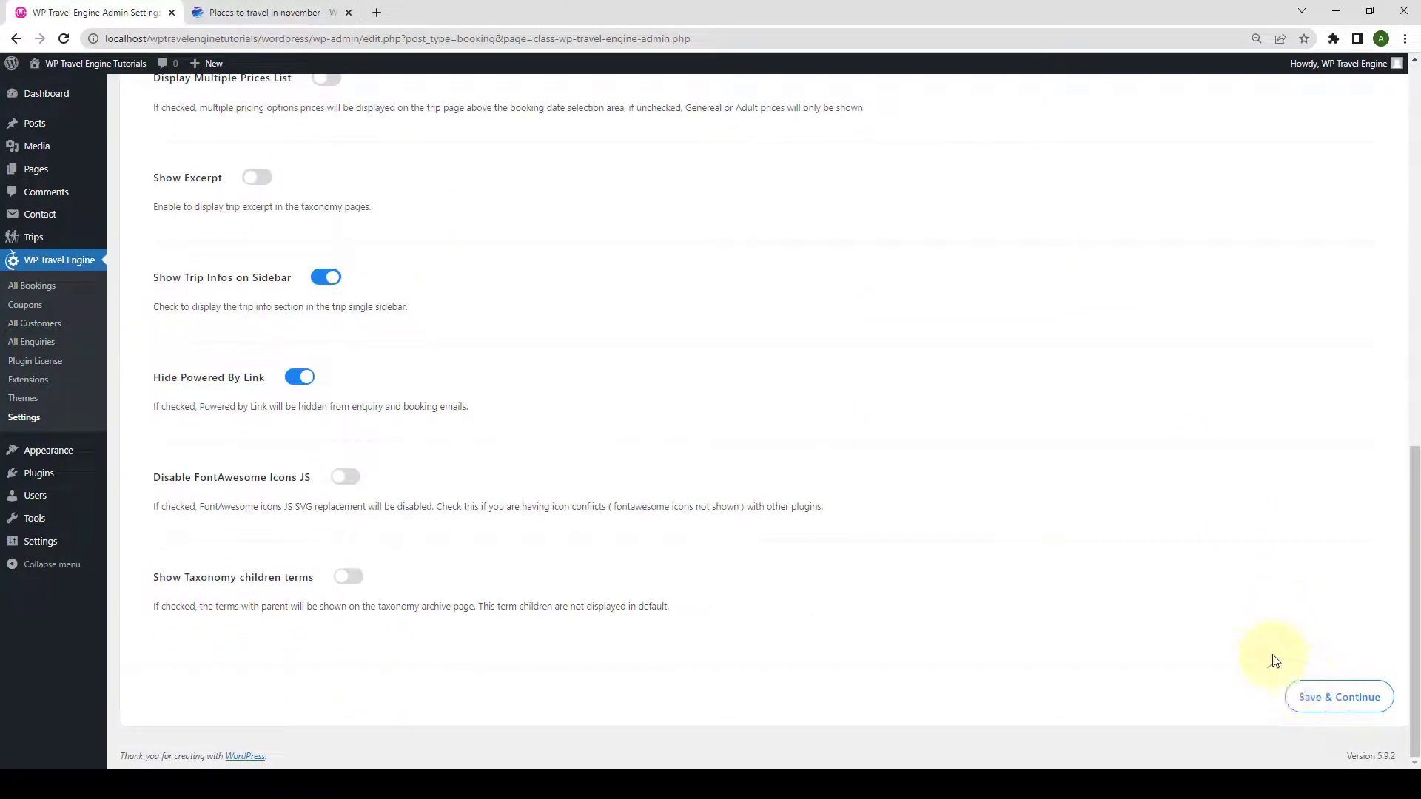
scroll(362, 211, "up", 12)
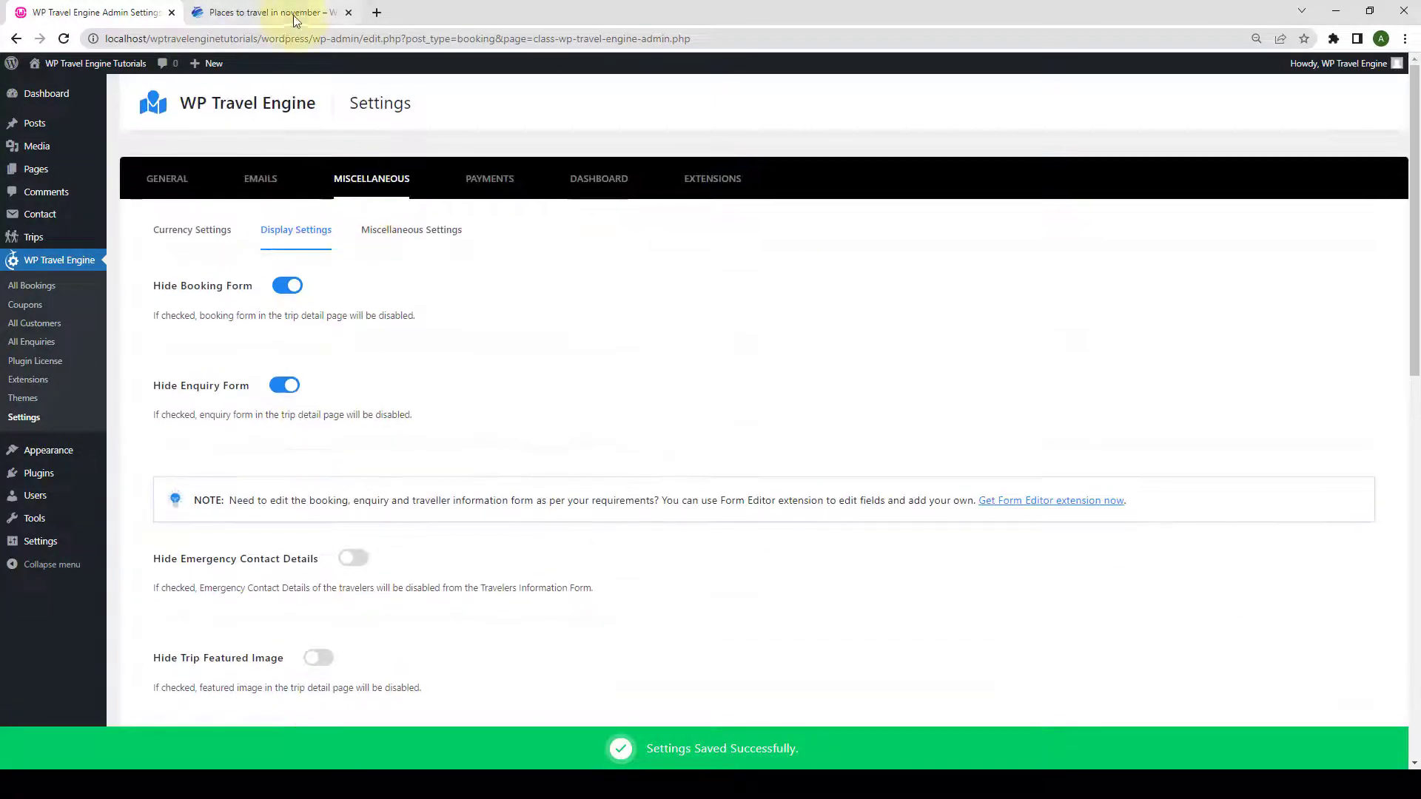
Reload the "Places to travel in november" trip page and check it for the booking box and enquiry form.
left_click(290, 10)
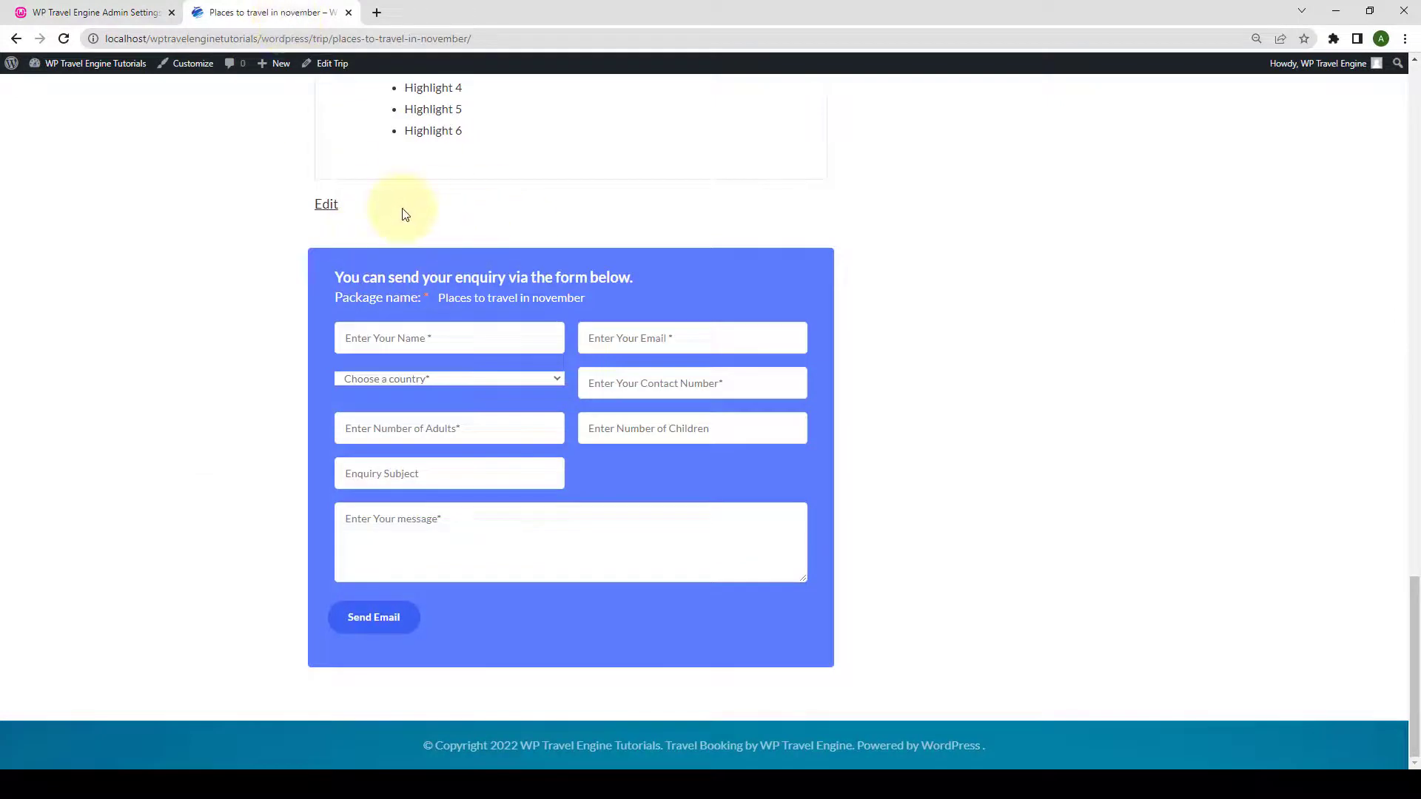
left_click(65, 40)
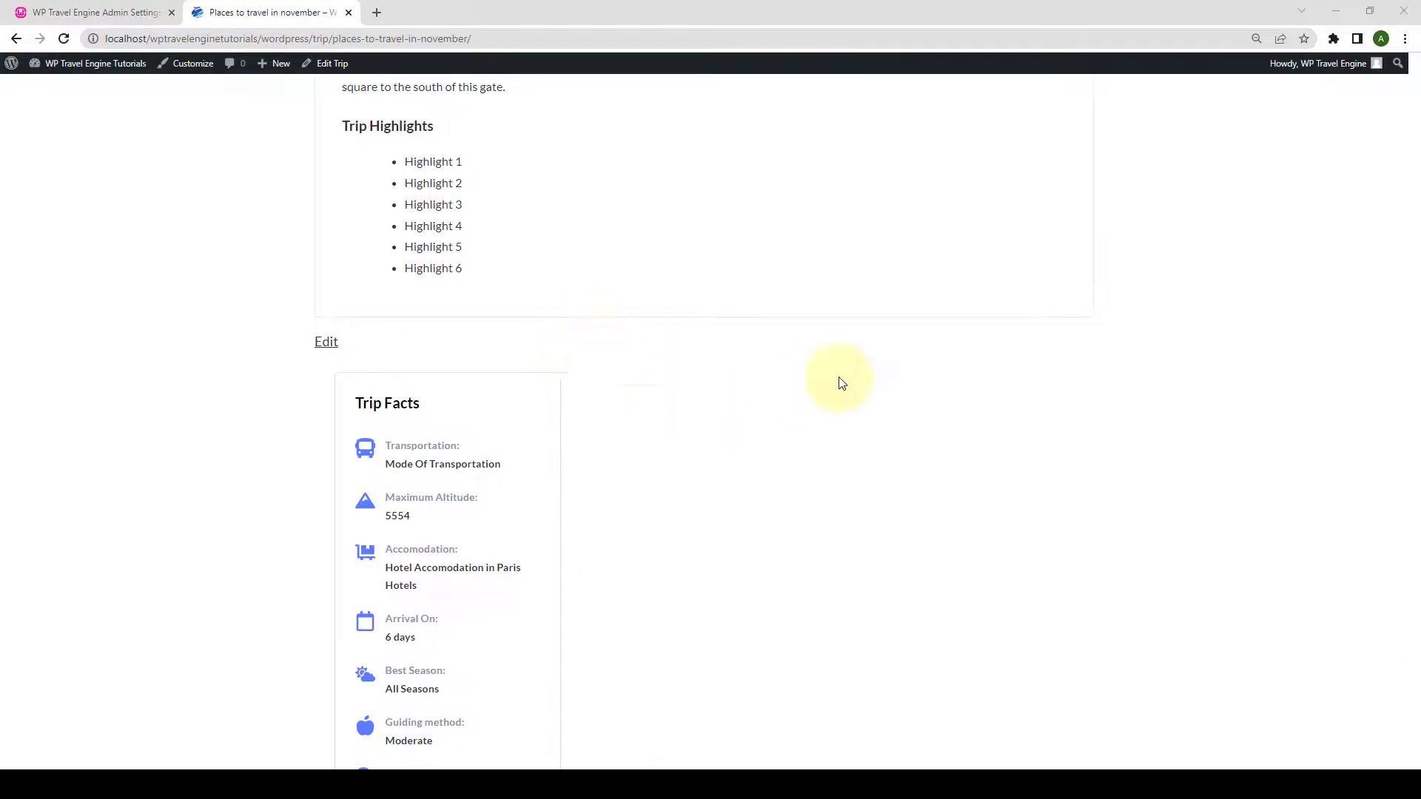
scroll(911, 412, "up", 5)
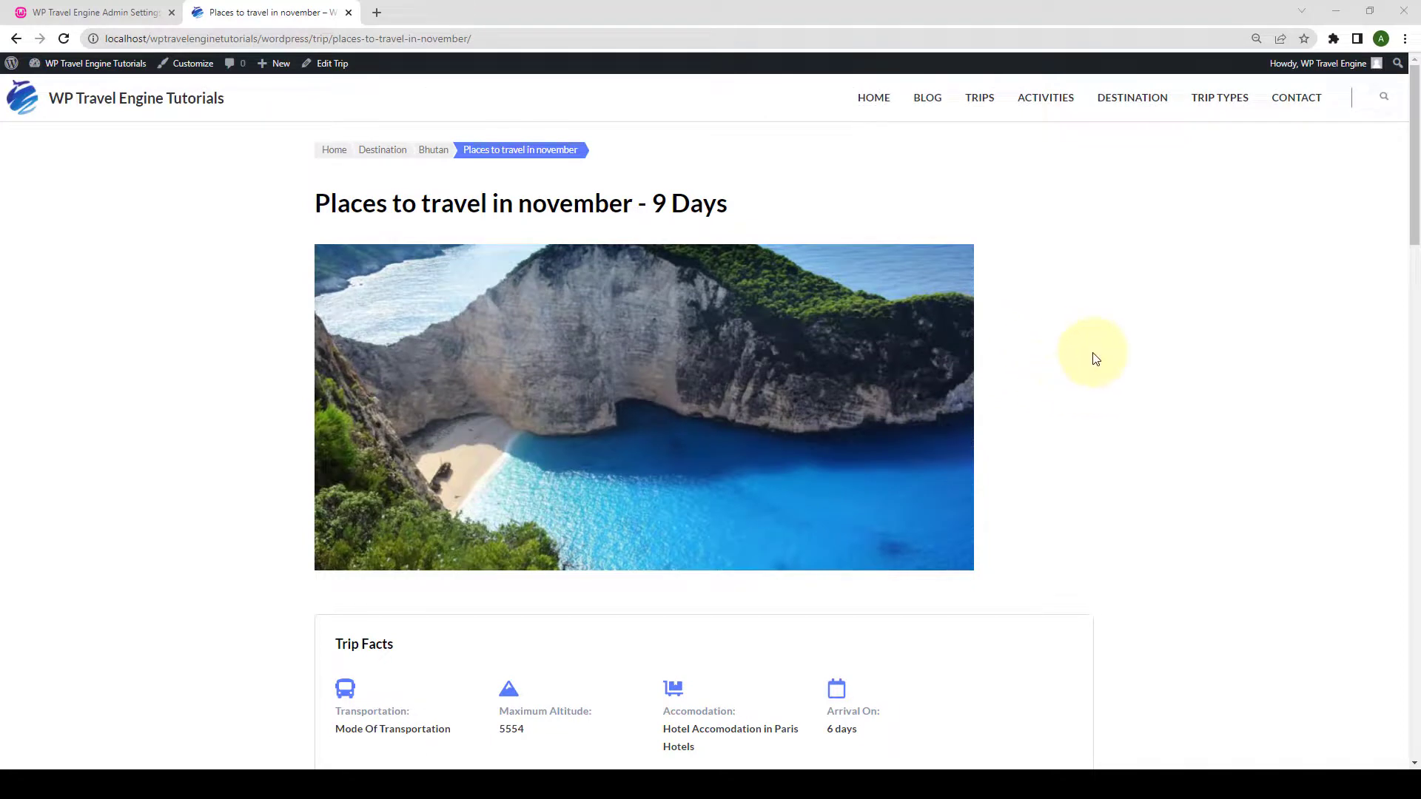
Return to the plugin's Display Settings, disable Hide Booking Form and Hide Enquiry Form, and save the settings.
left_click(111, 13)
left_click(286, 285)
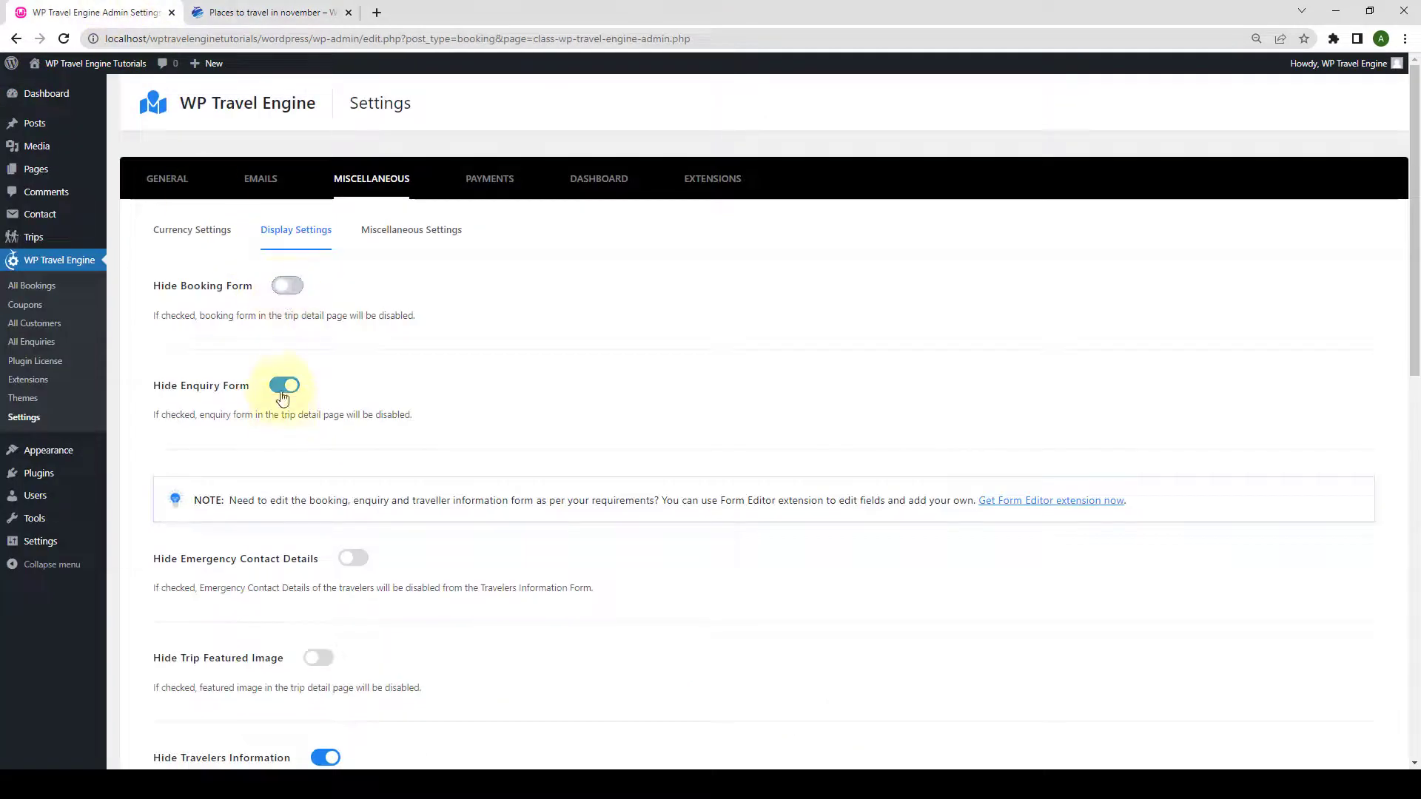
left_click(284, 384)
scroll(1110, 546, "down", 1)
scroll(1110, 546, "down", 10)
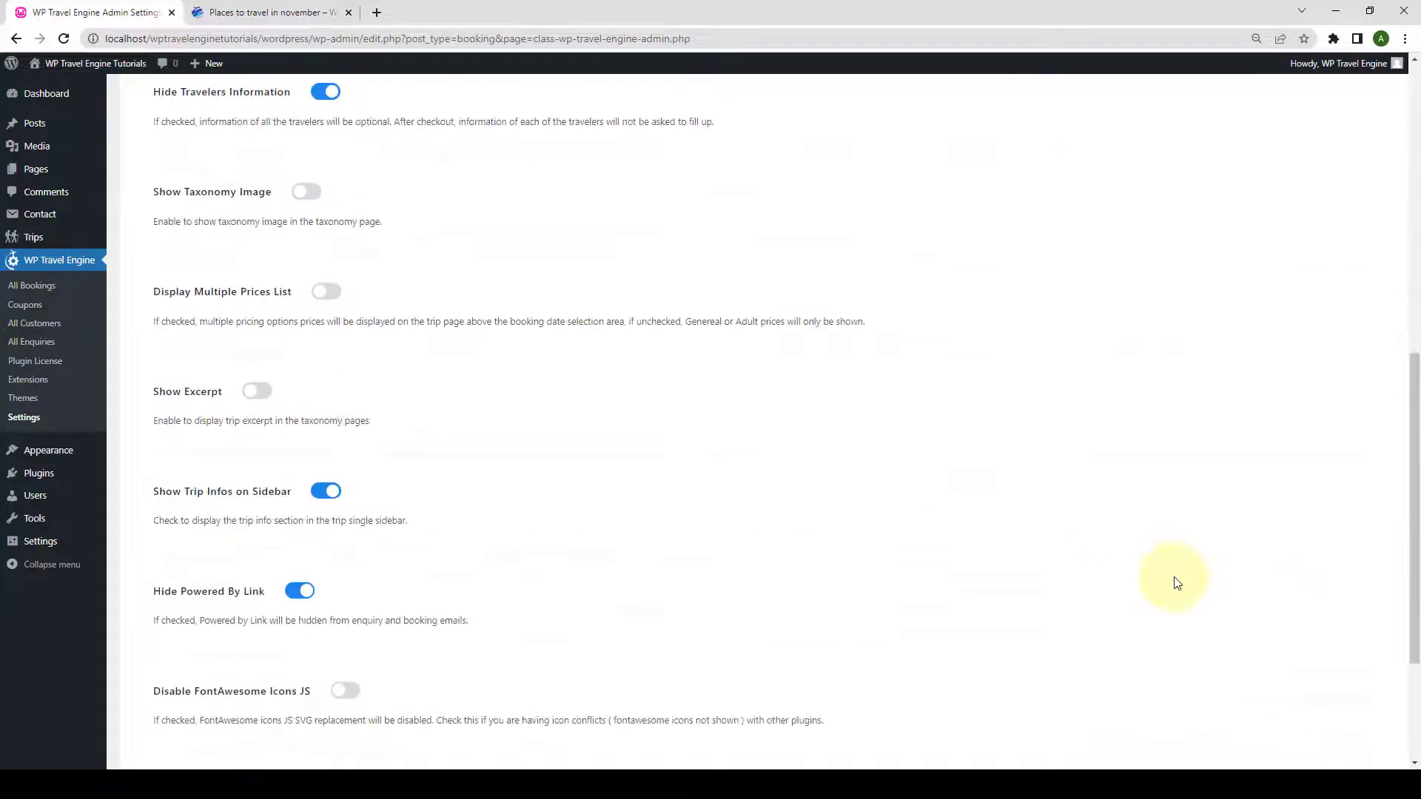
left_click(1325, 694)
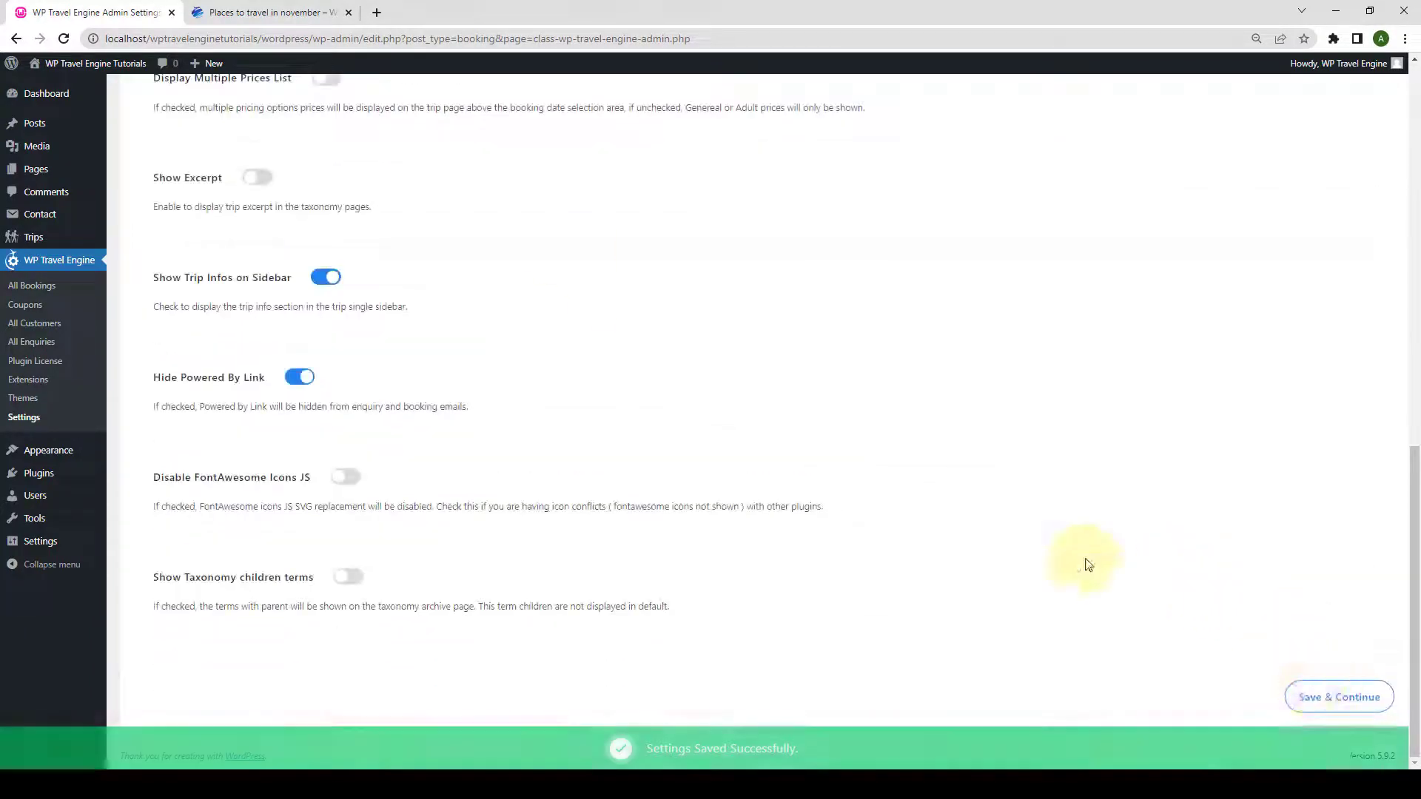
Reload the trip page and examine its booking box and the enquiry form below the trip content.
left_click(266, 12)
left_click(64, 38)
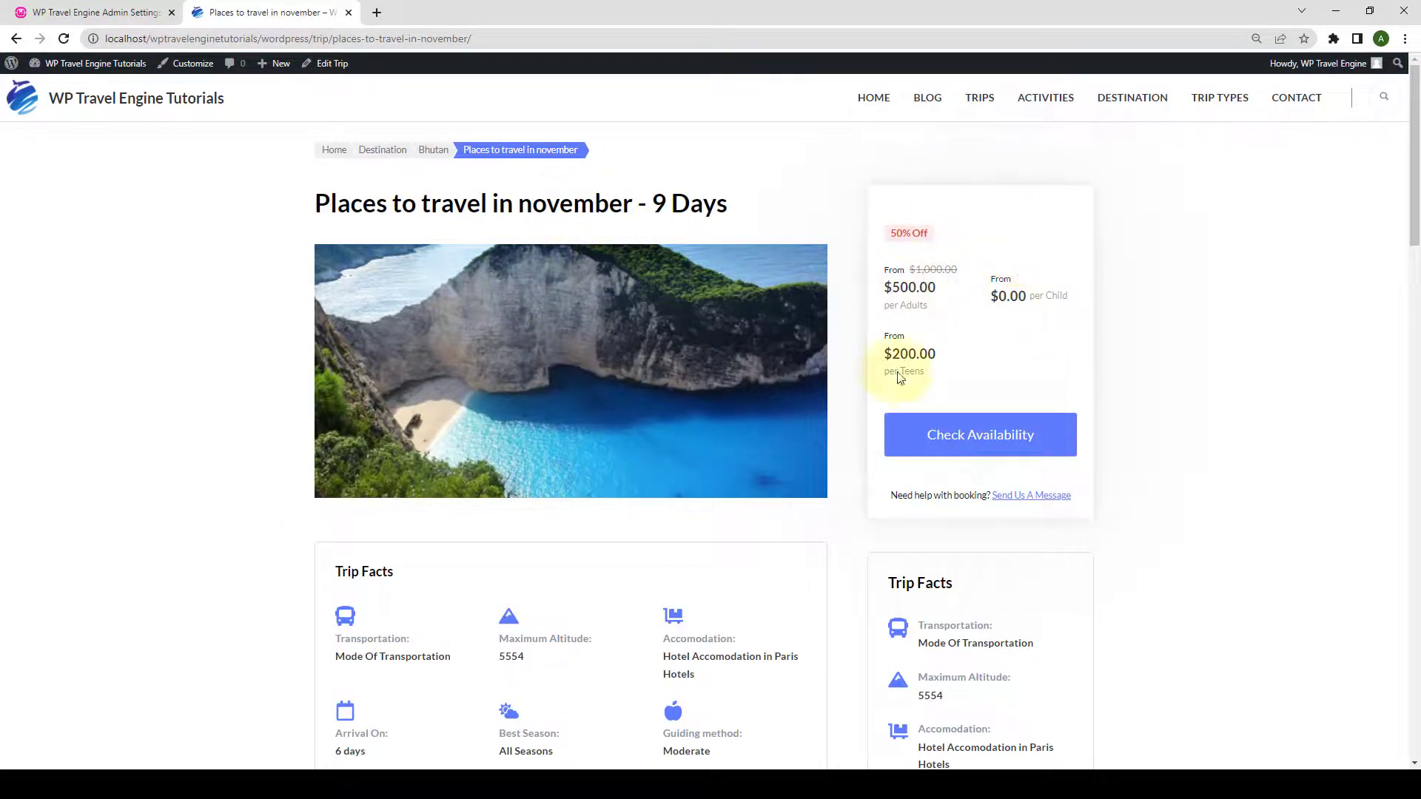
scroll(898, 422, "down", 15)
scroll(895, 424, "down", 5)
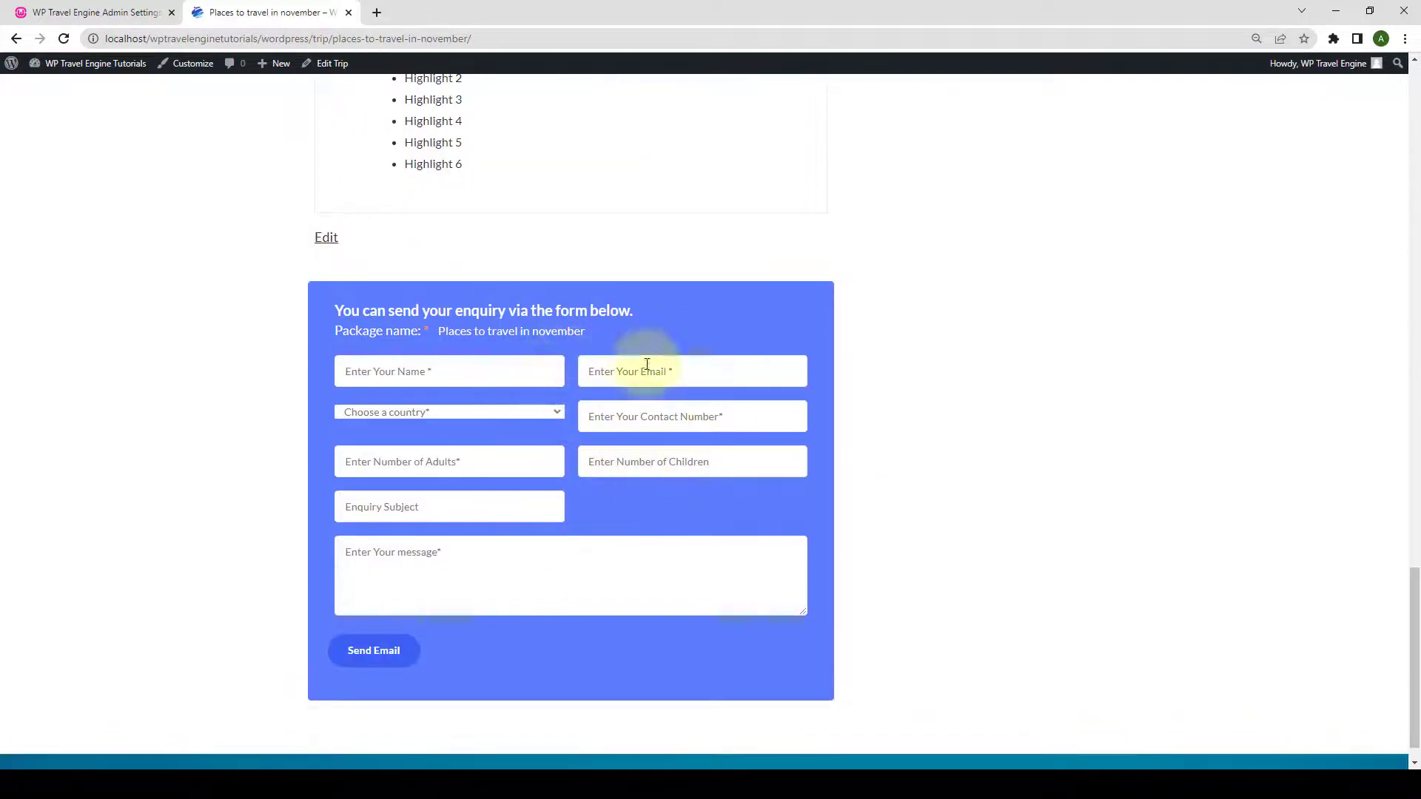
Return to the Display Settings and examine the Hide Emergency Contact Details and Hide Travelers Information options.
left_click(104, 13)
scroll(303, 227, "up", 5)
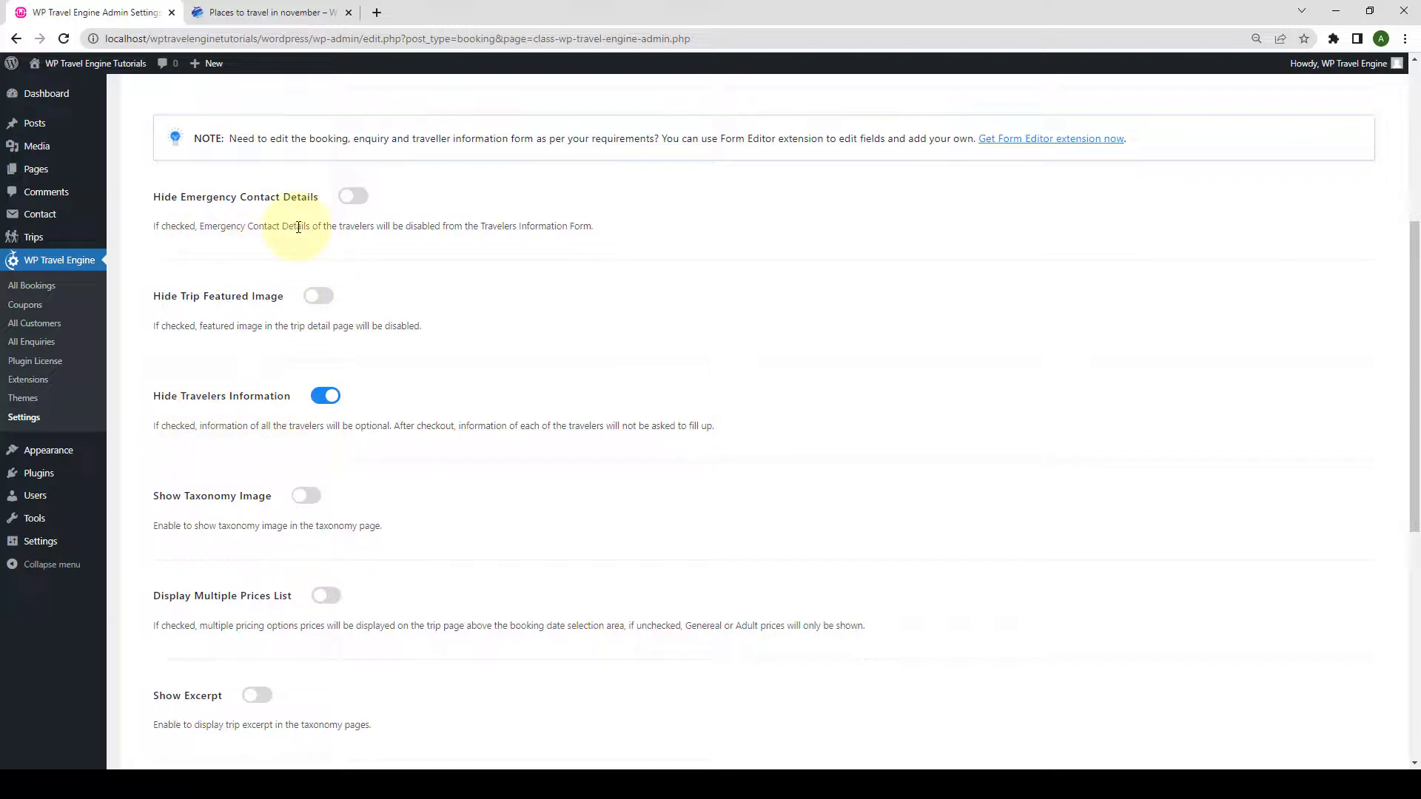
left_click(355, 198)
left_click(354, 197)
left_click(328, 398)
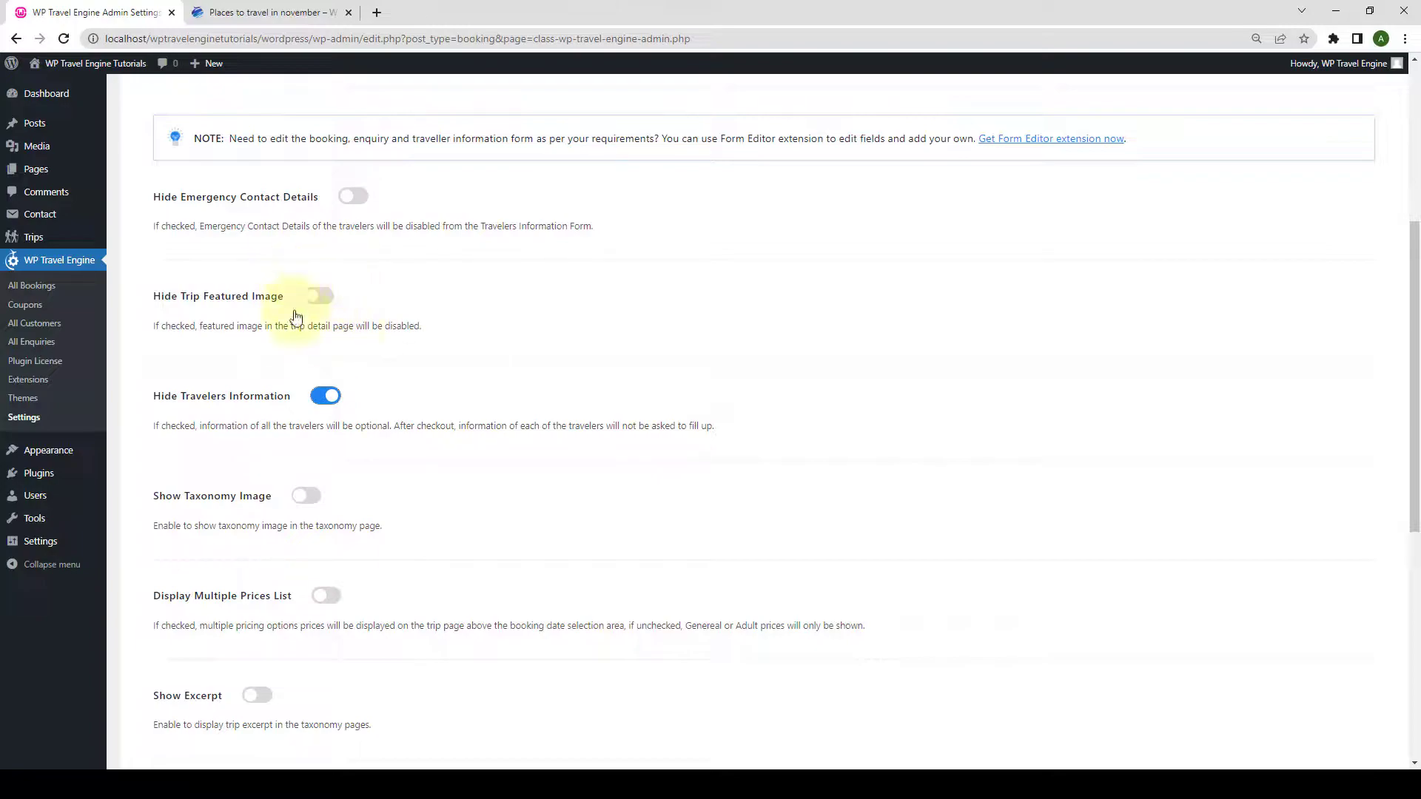
Switch to the trip page and examine the featured image beneath the trip title.
left_click(267, 12)
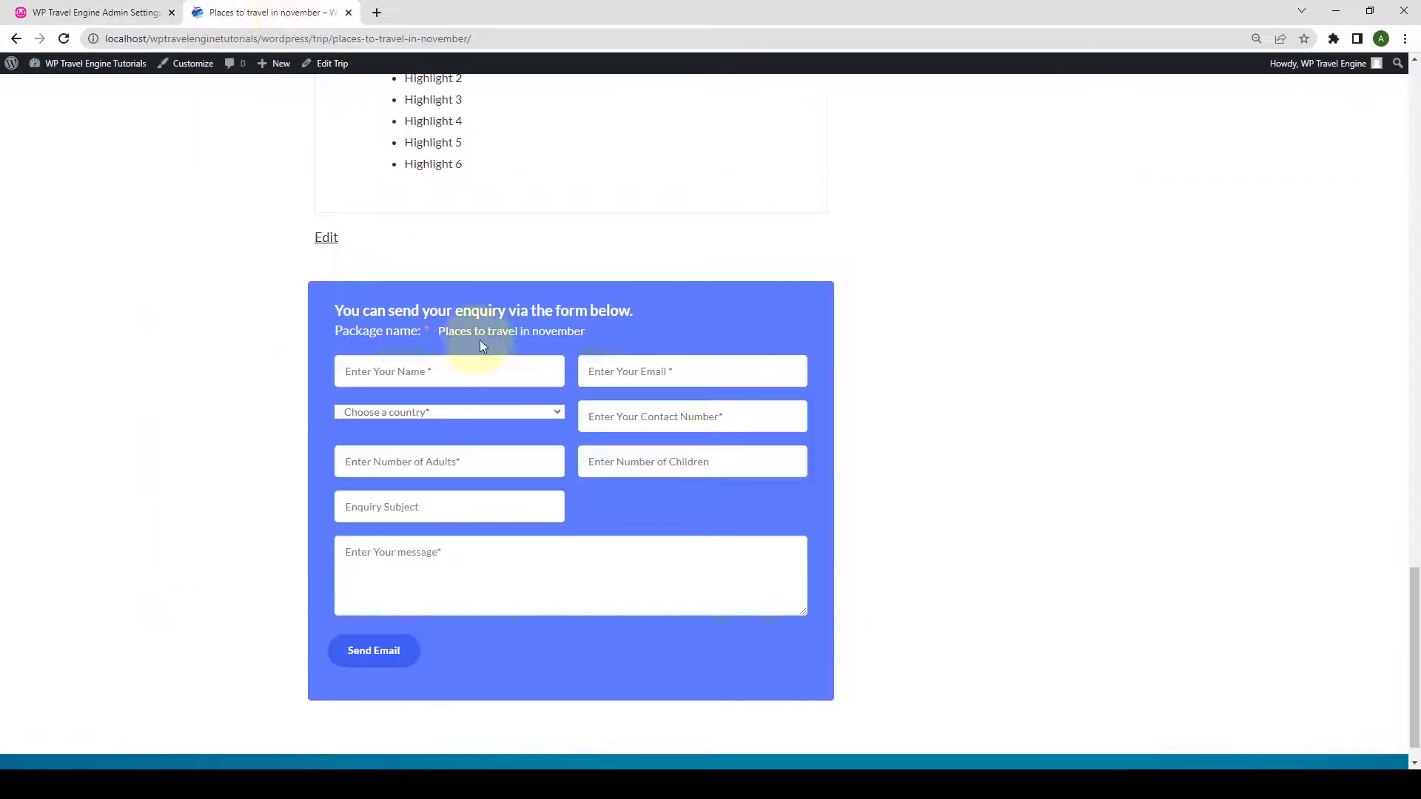
scroll(479, 340, "up", 15)
scroll(494, 352, "up", 10)
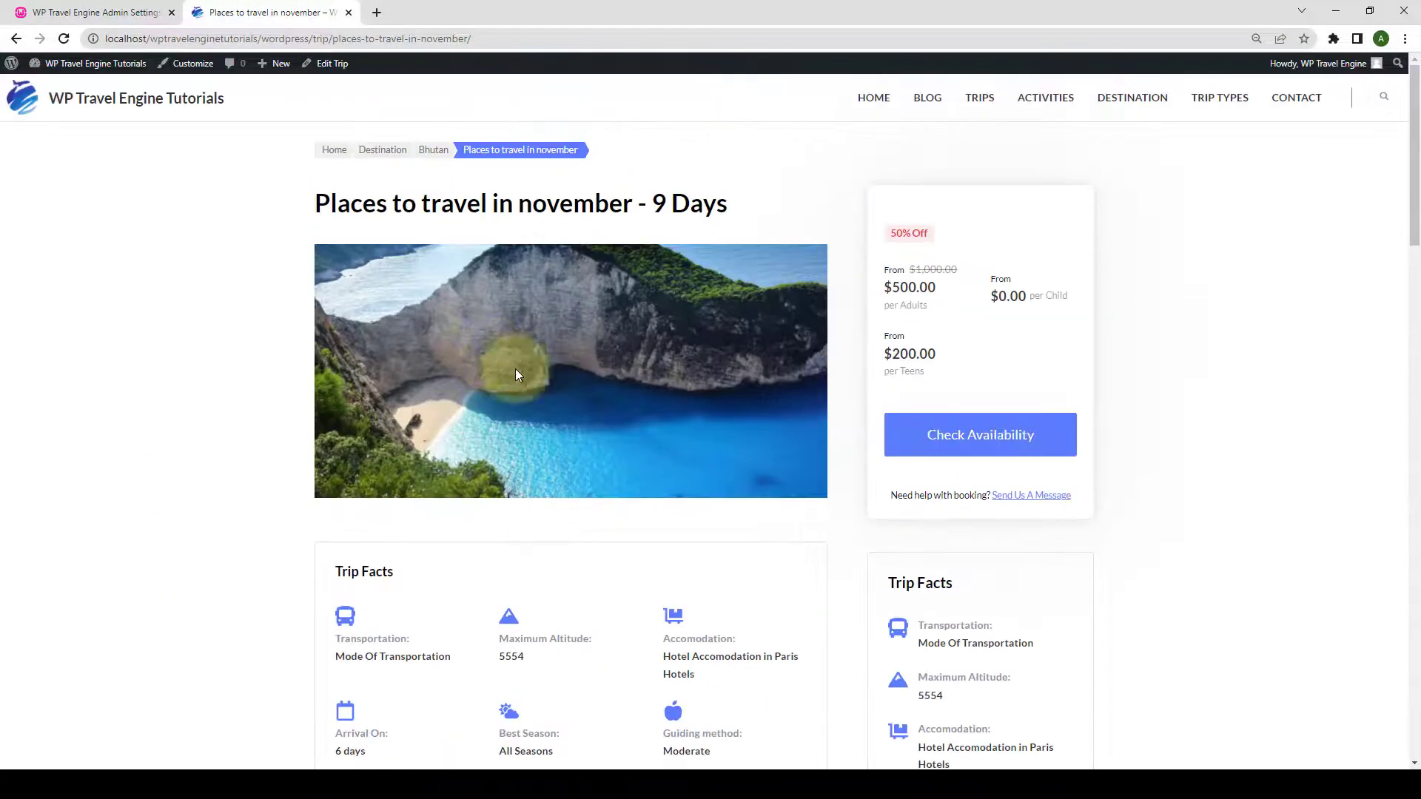
Enable and save Hide Trip Featured Image in the Display Settings, and check the reloaded trip page.
left_click(169, 13)
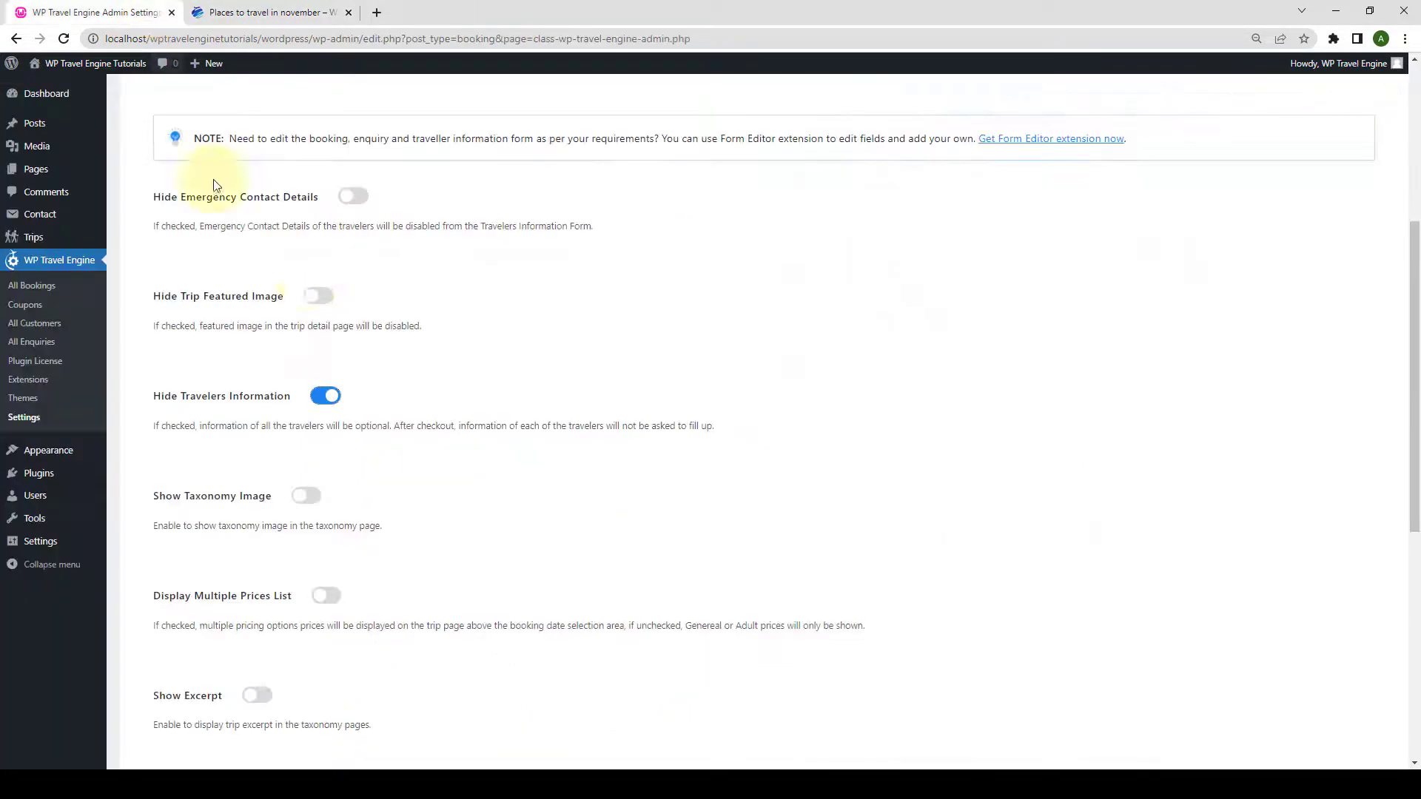
left_click(328, 304)
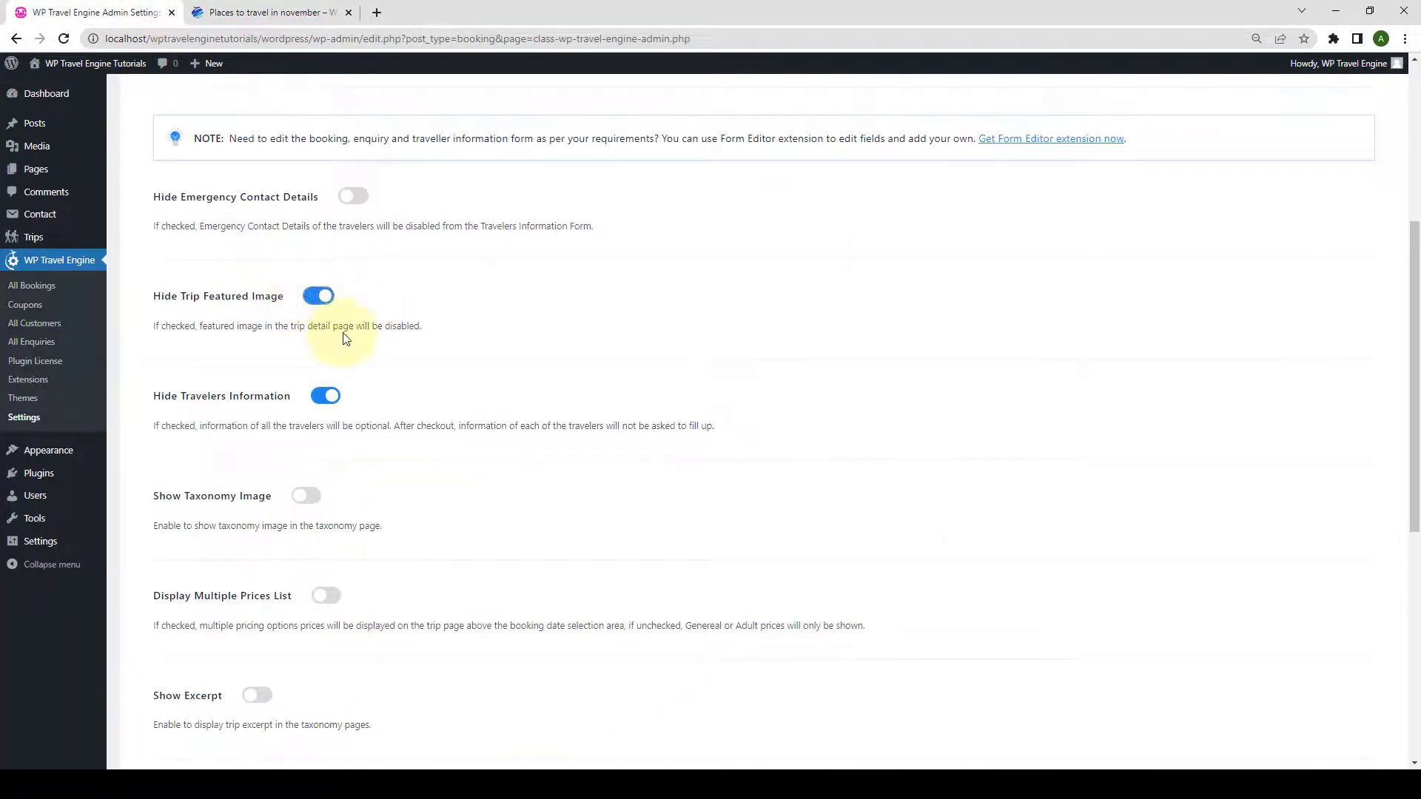
scroll(1159, 488, "down", 10)
left_click(1326, 680)
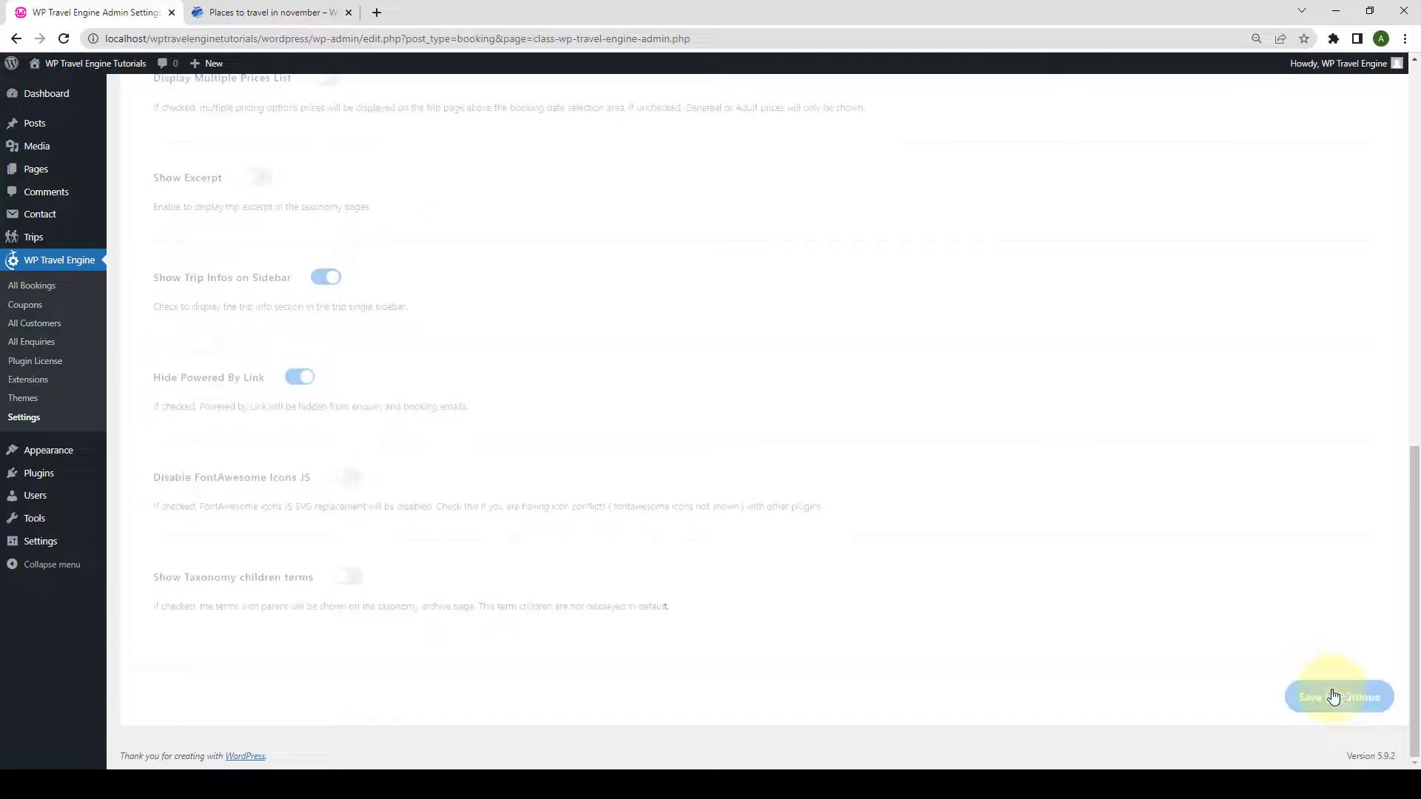
left_click(271, 13)
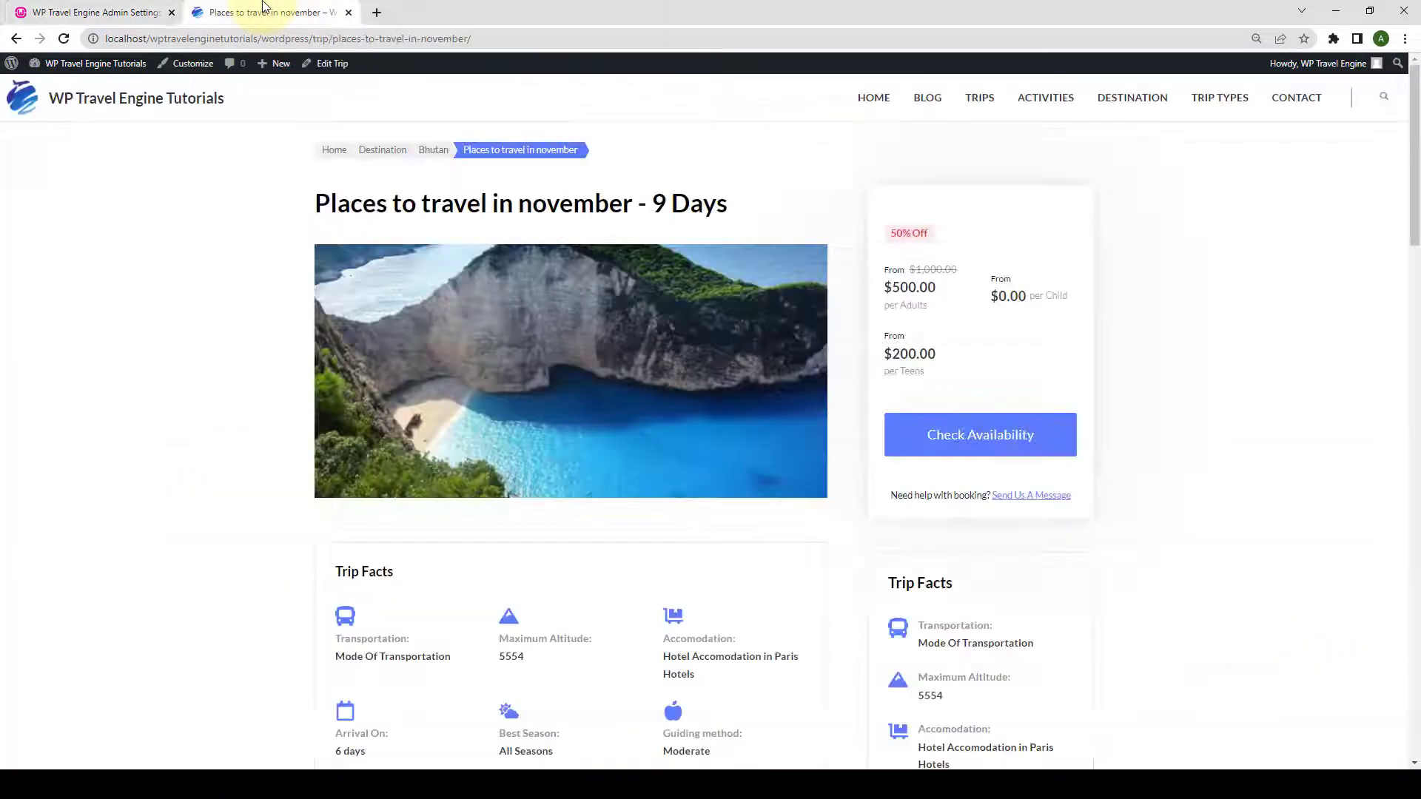
left_click(65, 40)
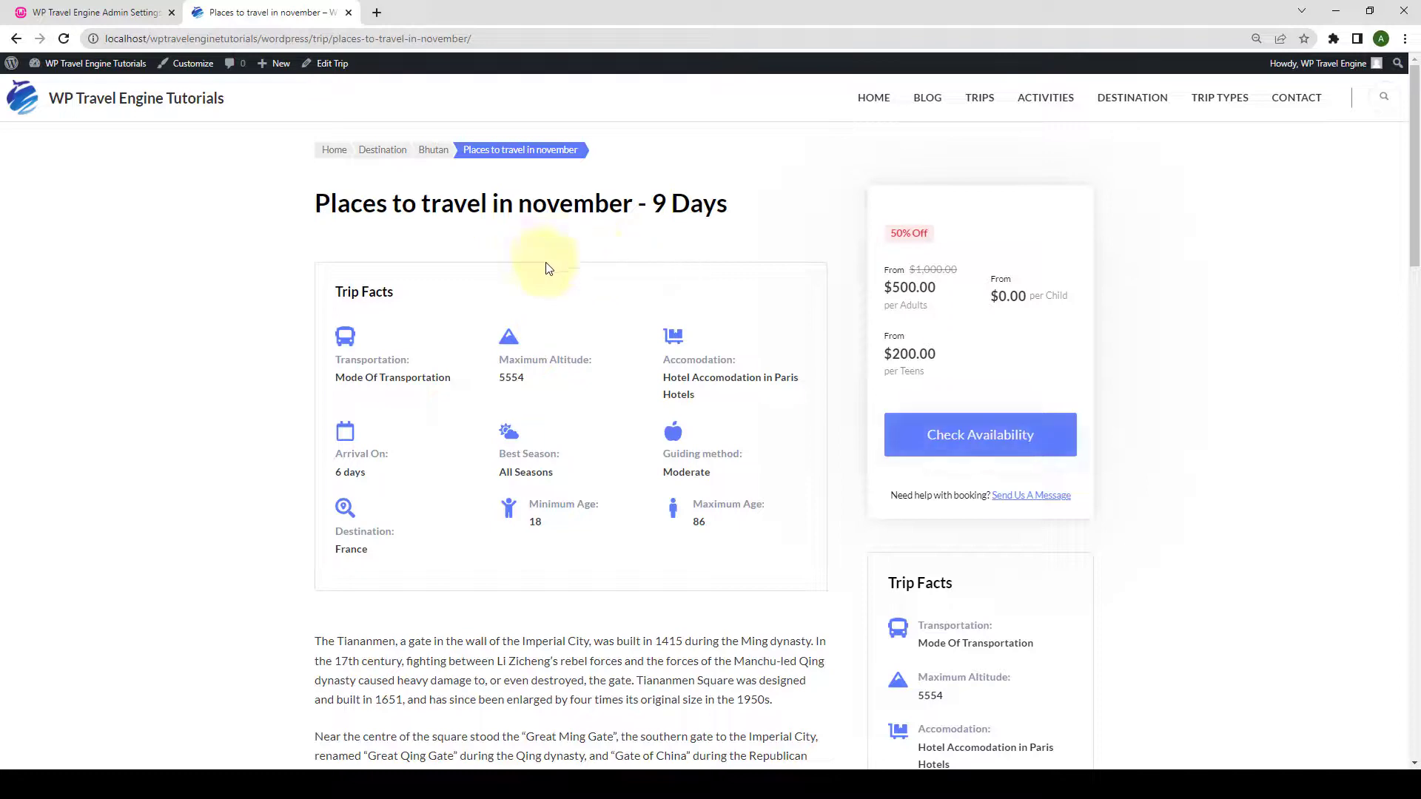
Disable Hide Trip Featured Image, save the Display Settings, and check the featured image on the reloaded trip page.
left_click(146, 13)
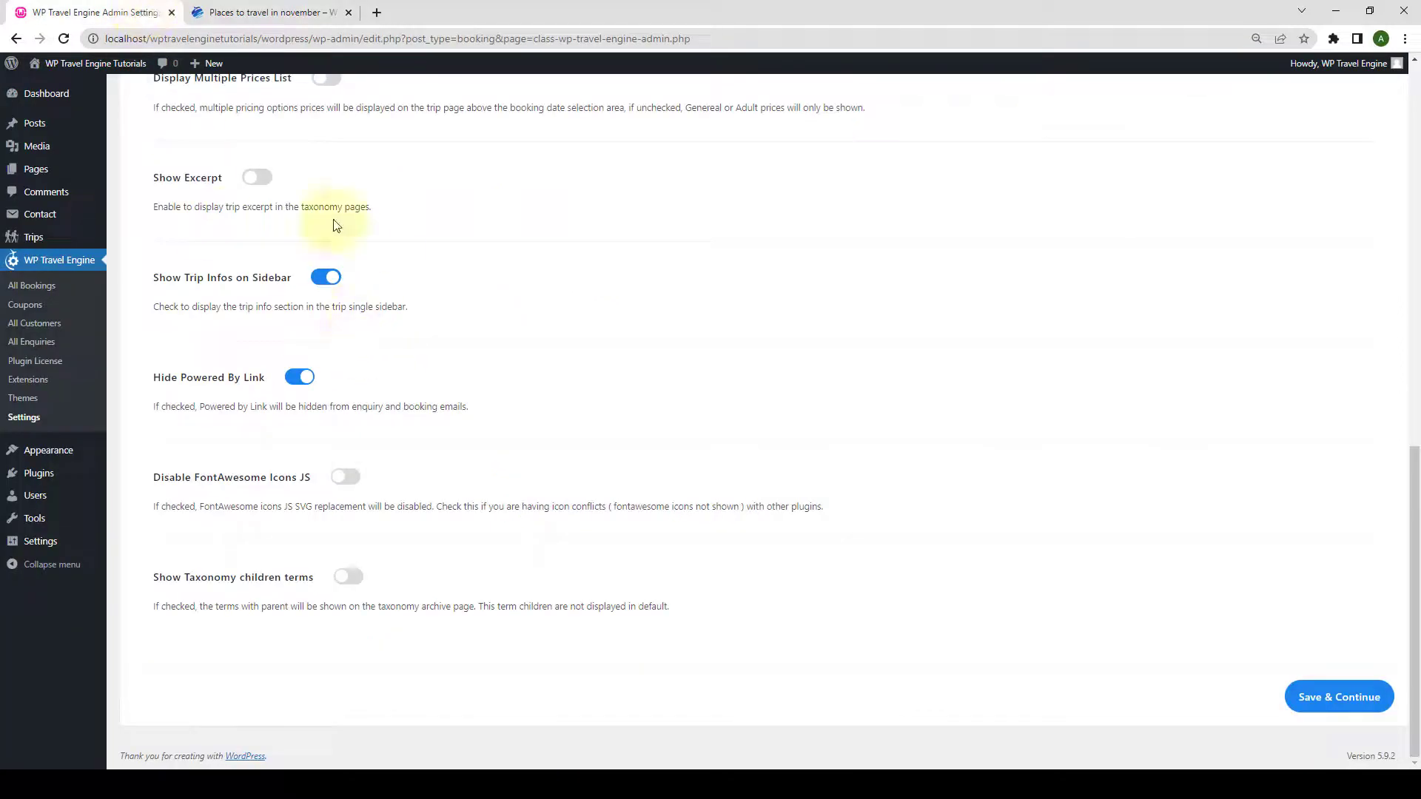
scroll(328, 302, "up", 6)
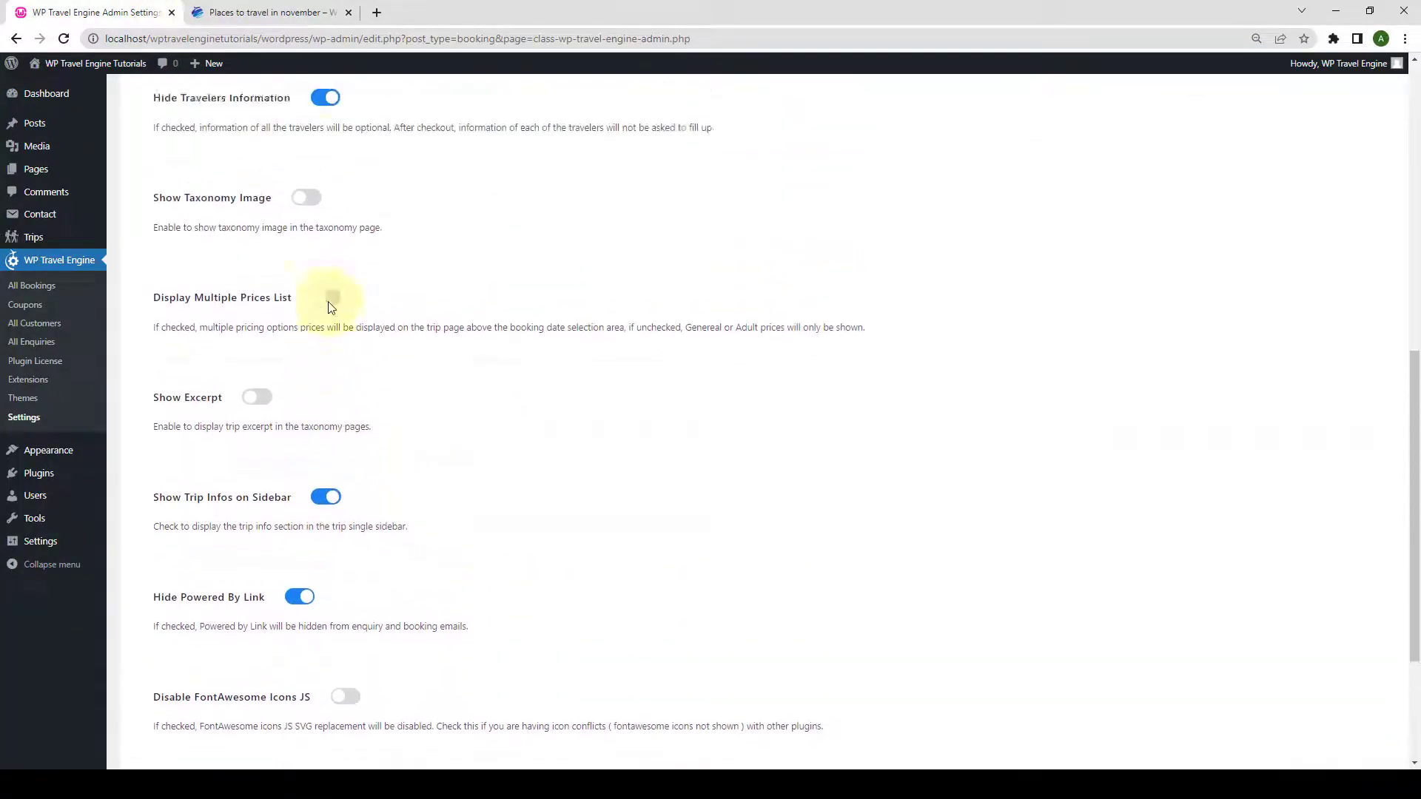
left_click(317, 224)
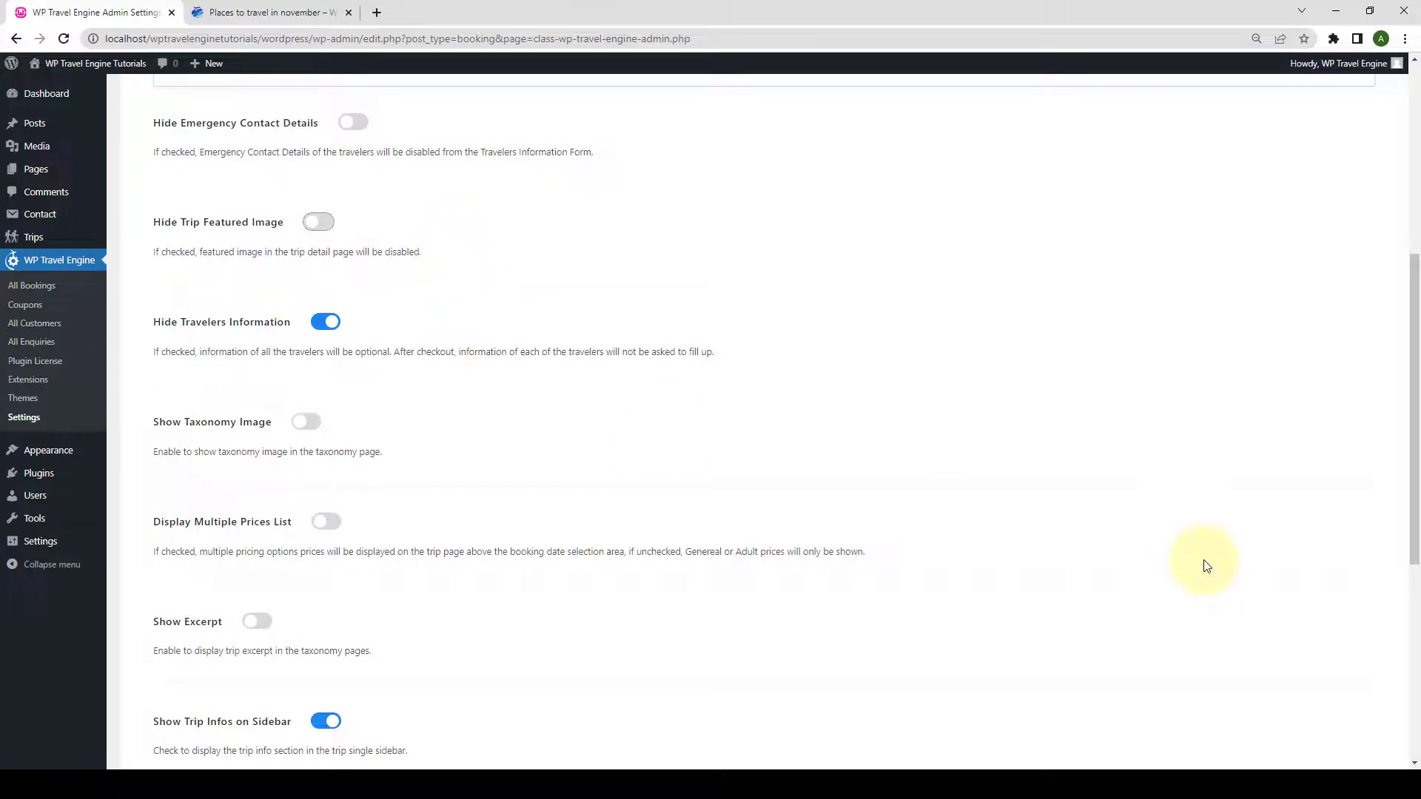
scroll(1243, 614, "down", 6)
left_click(1343, 697)
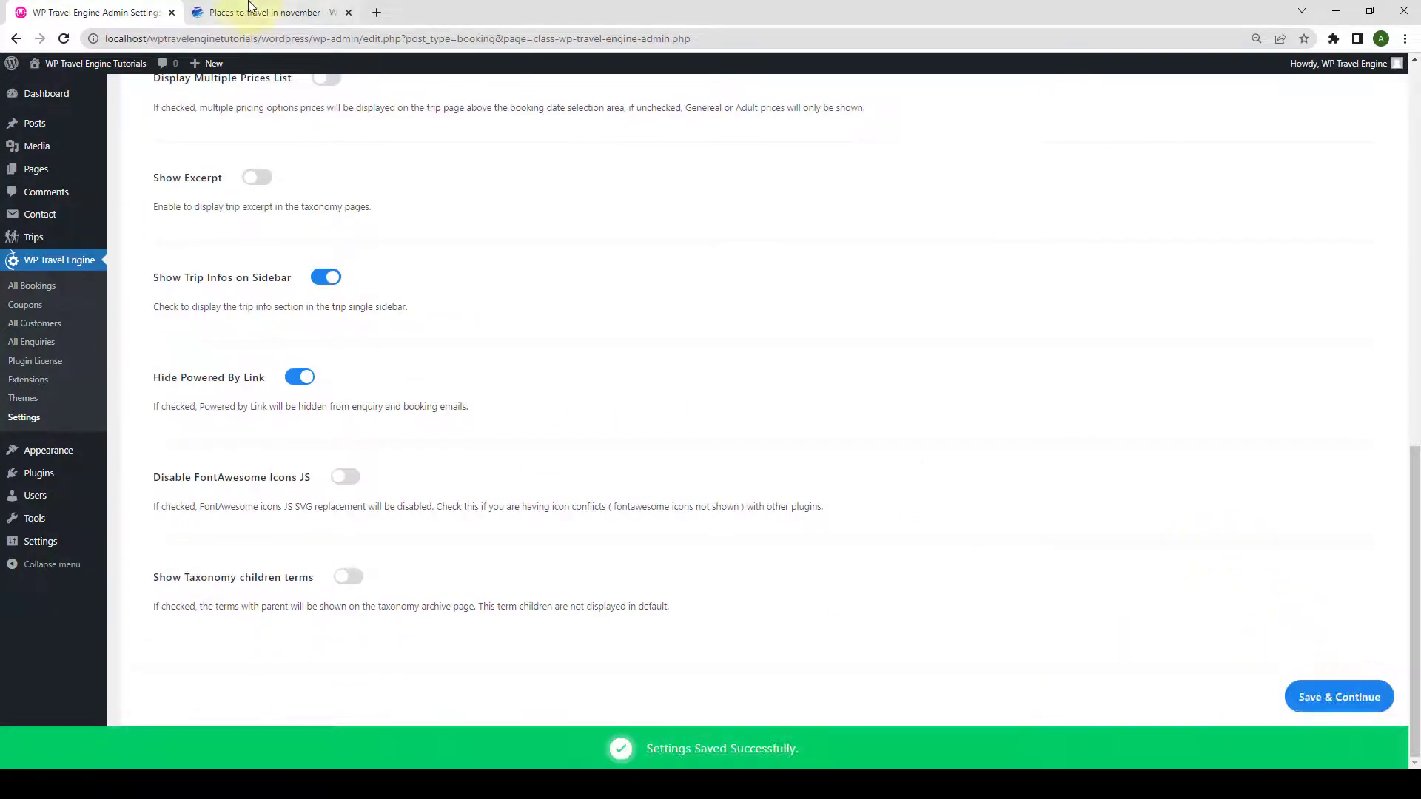
left_click(250, 6)
left_click(65, 40)
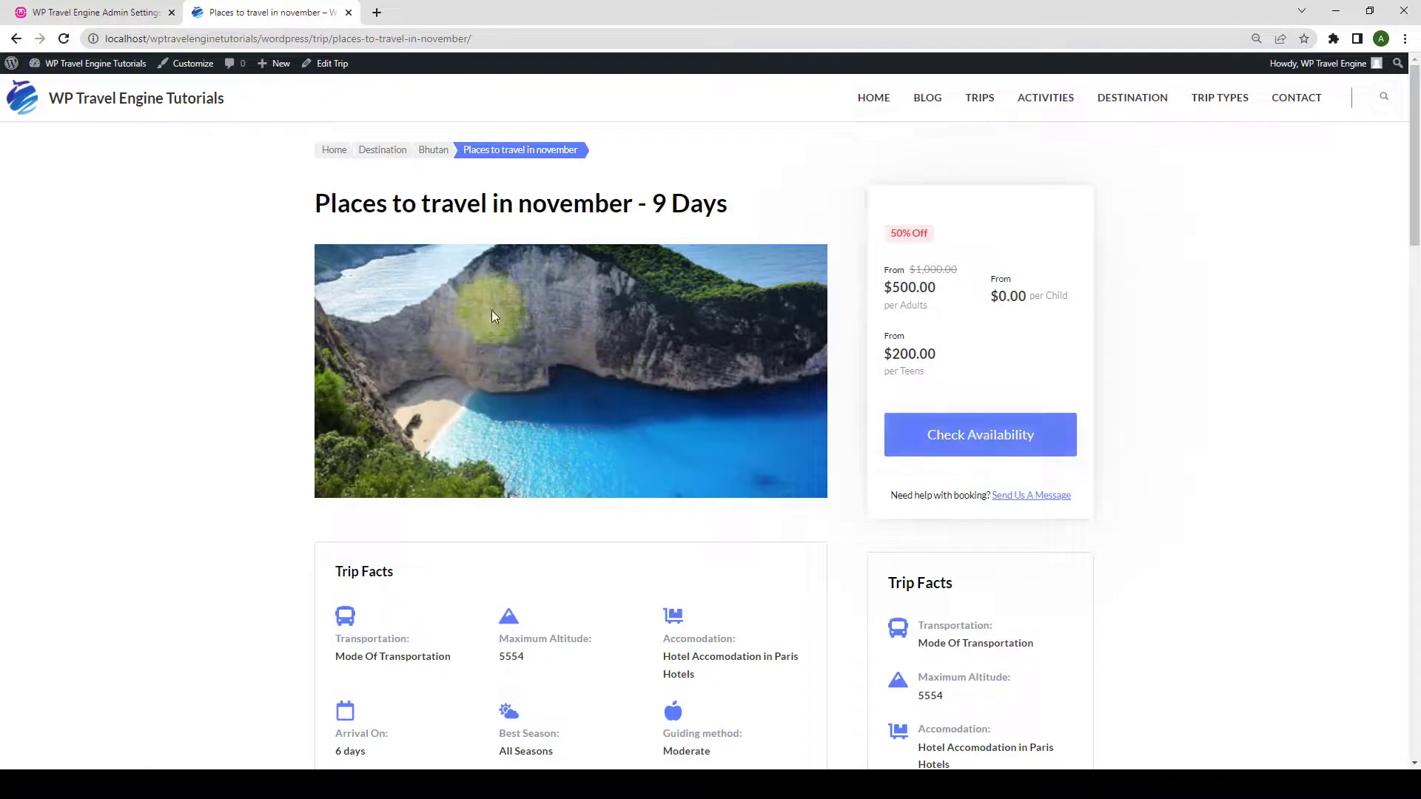
Return to the Display Settings and review the options from Display Multiple Prices List to Show Trip Infos on Sidebar.
left_click(96, 12)
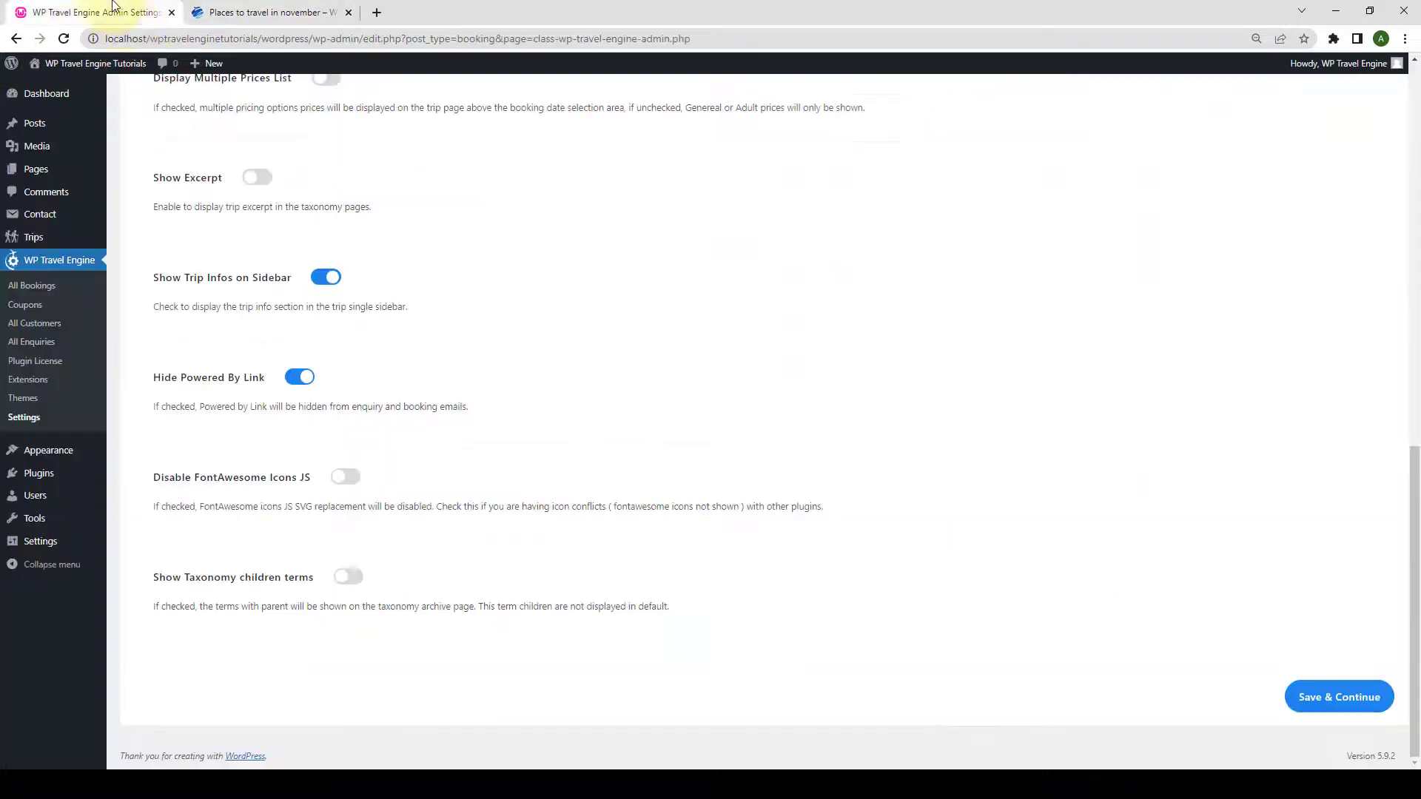
scroll(369, 241, "up", 1)
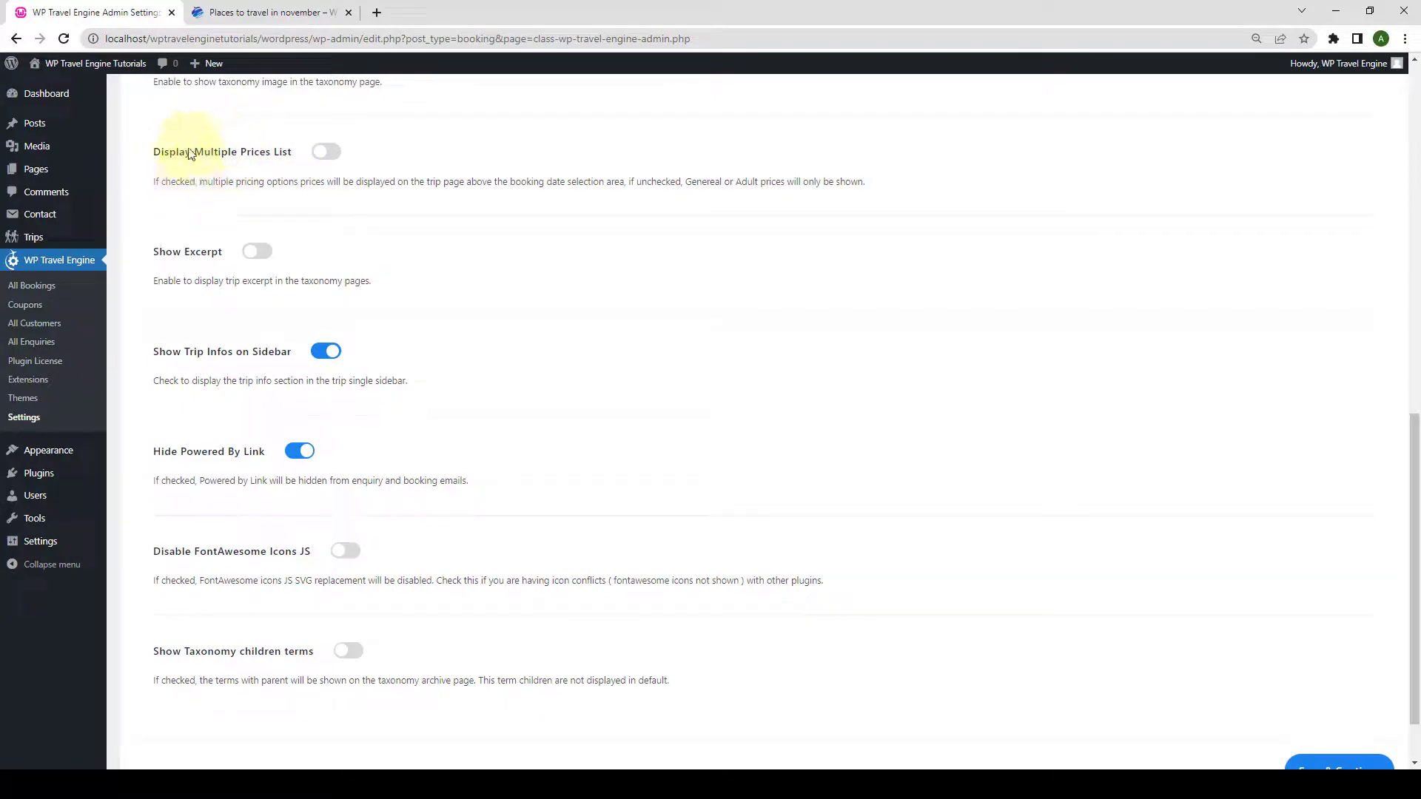
scroll(222, 155, "down", 1)
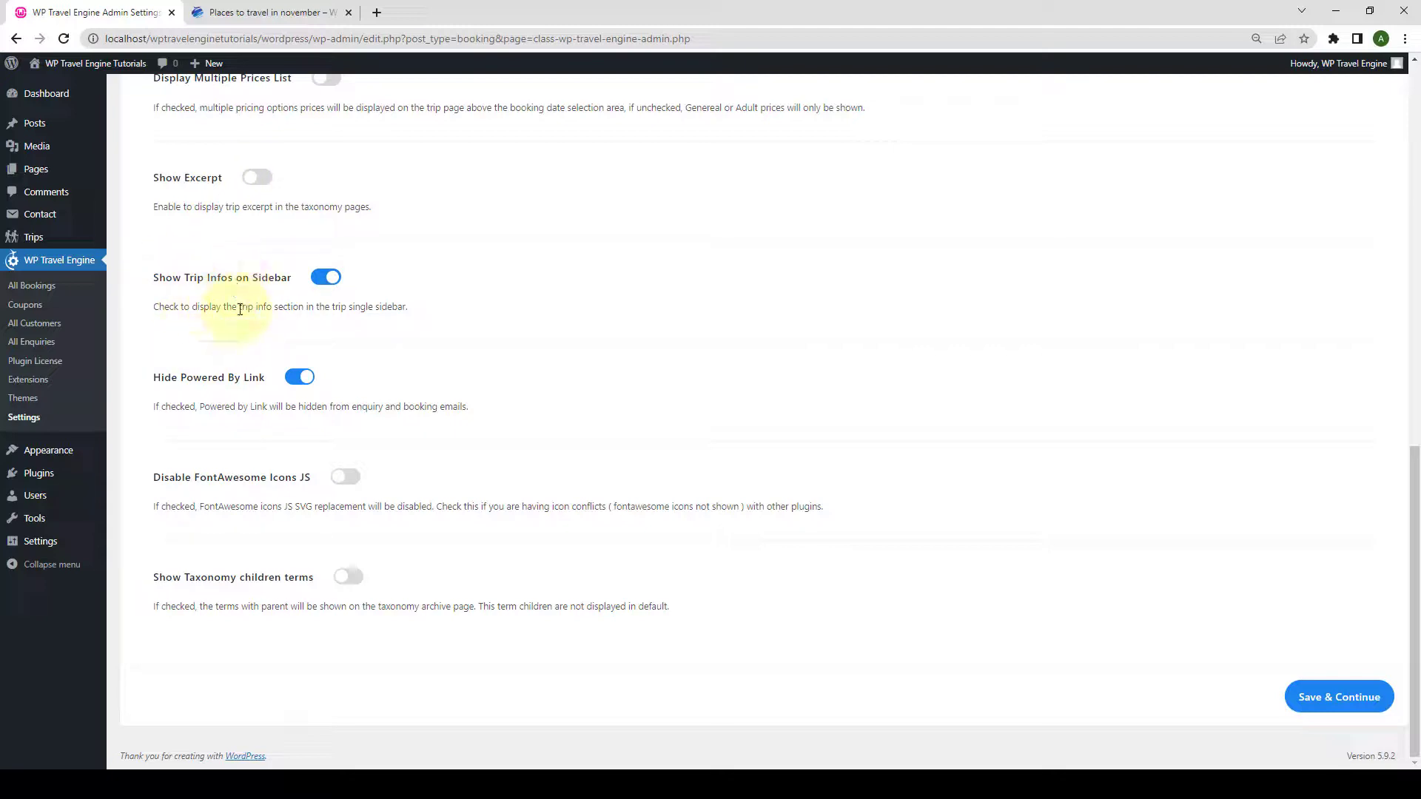
Switch to the trip page and examine the Trip Facts section in its sidebar.
left_click(267, 11)
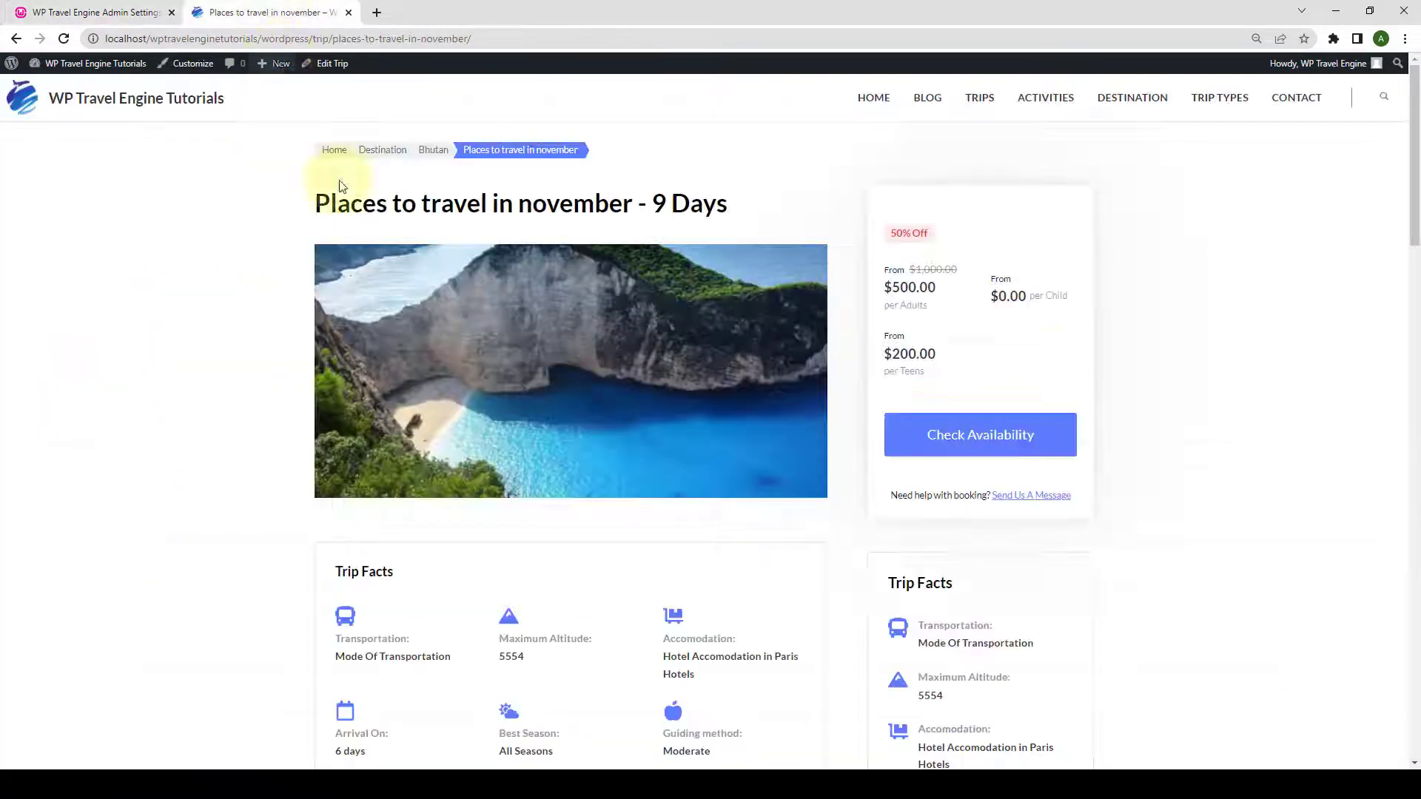
scroll(1043, 363, "down", 5)
scroll(1030, 286, "down", 4)
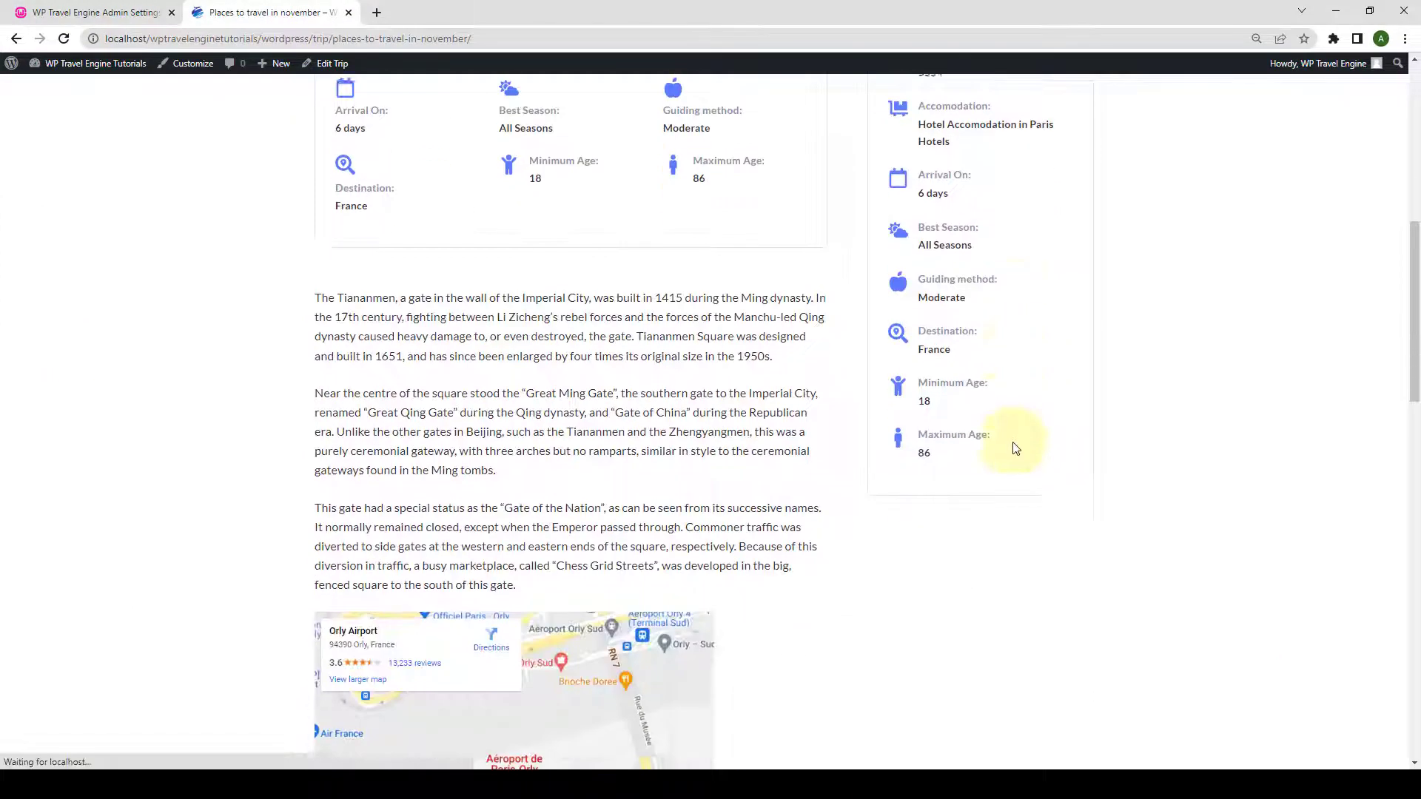
scroll(1021, 422, "up", 3)
Disable Show Trip Infos on Sidebar, save the Display Settings, and check the sidebar on the reloaded trip page.
left_click(96, 12)
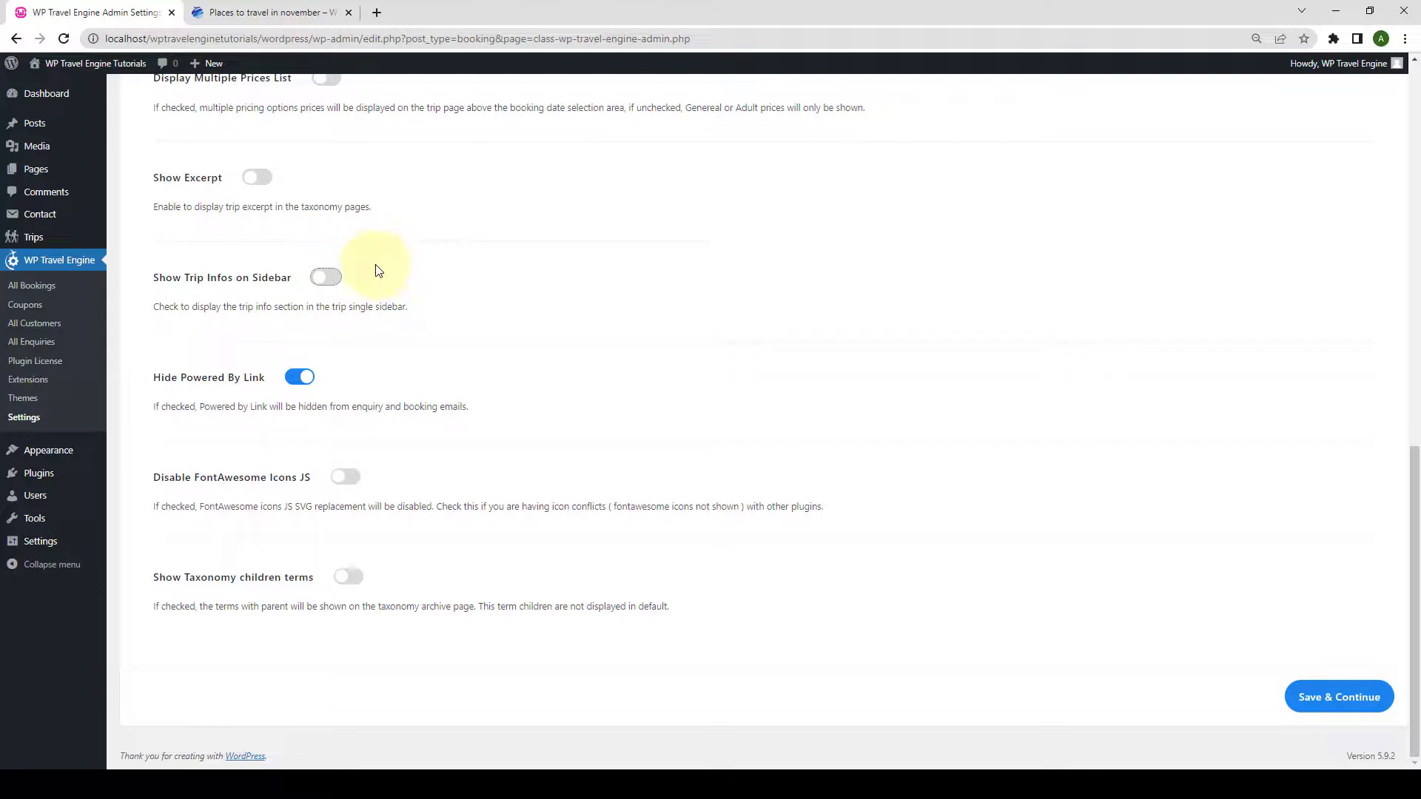
left_click(1344, 698)
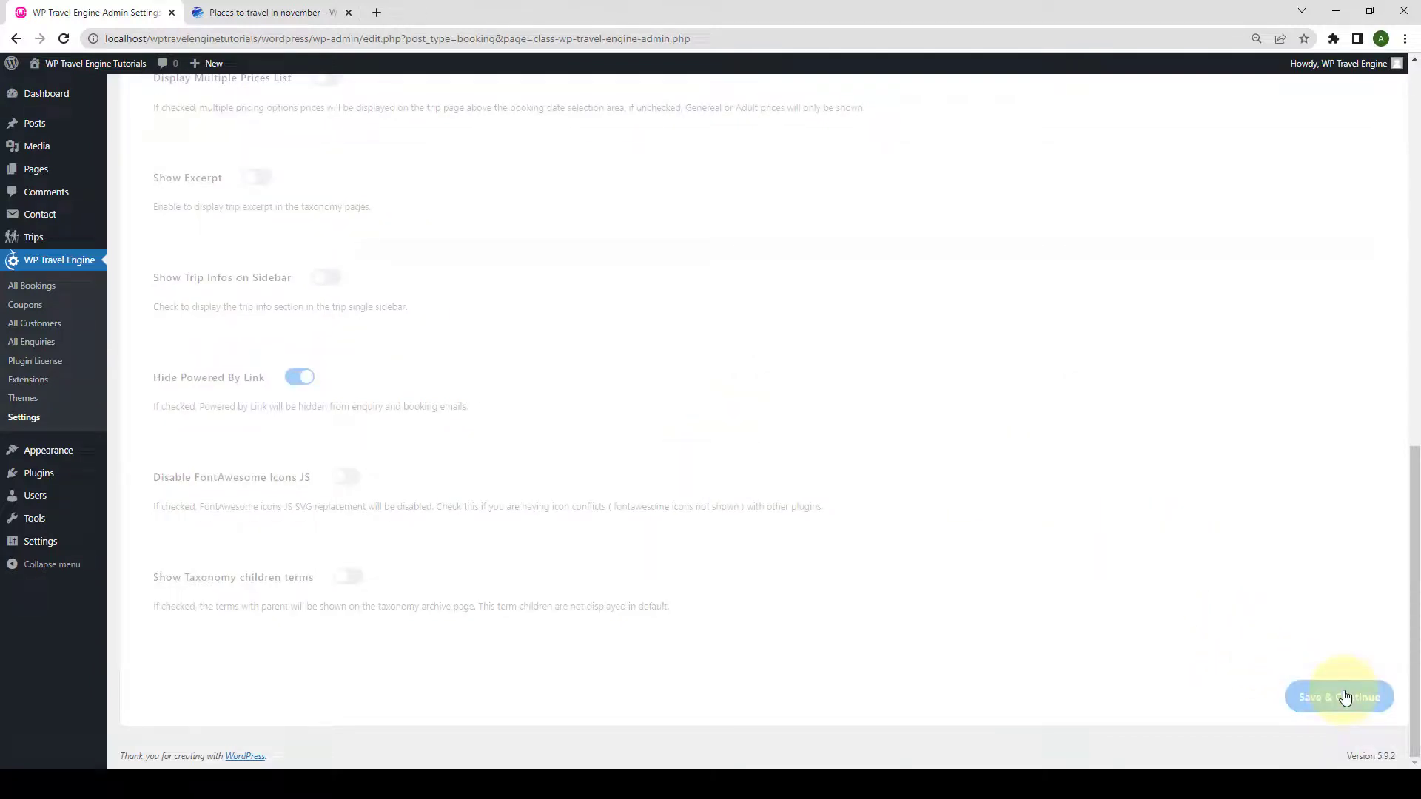
left_click(292, 11)
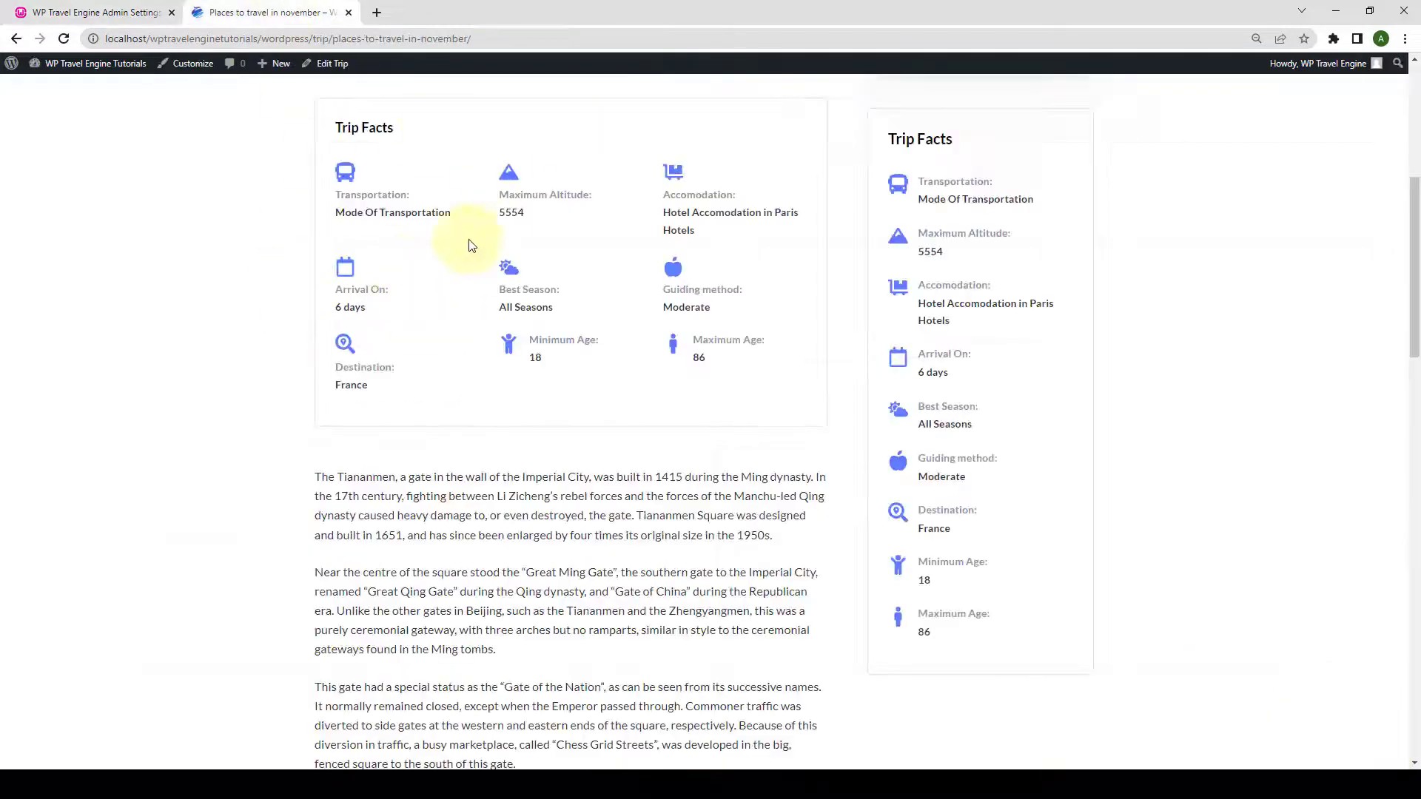
left_click(58, 42)
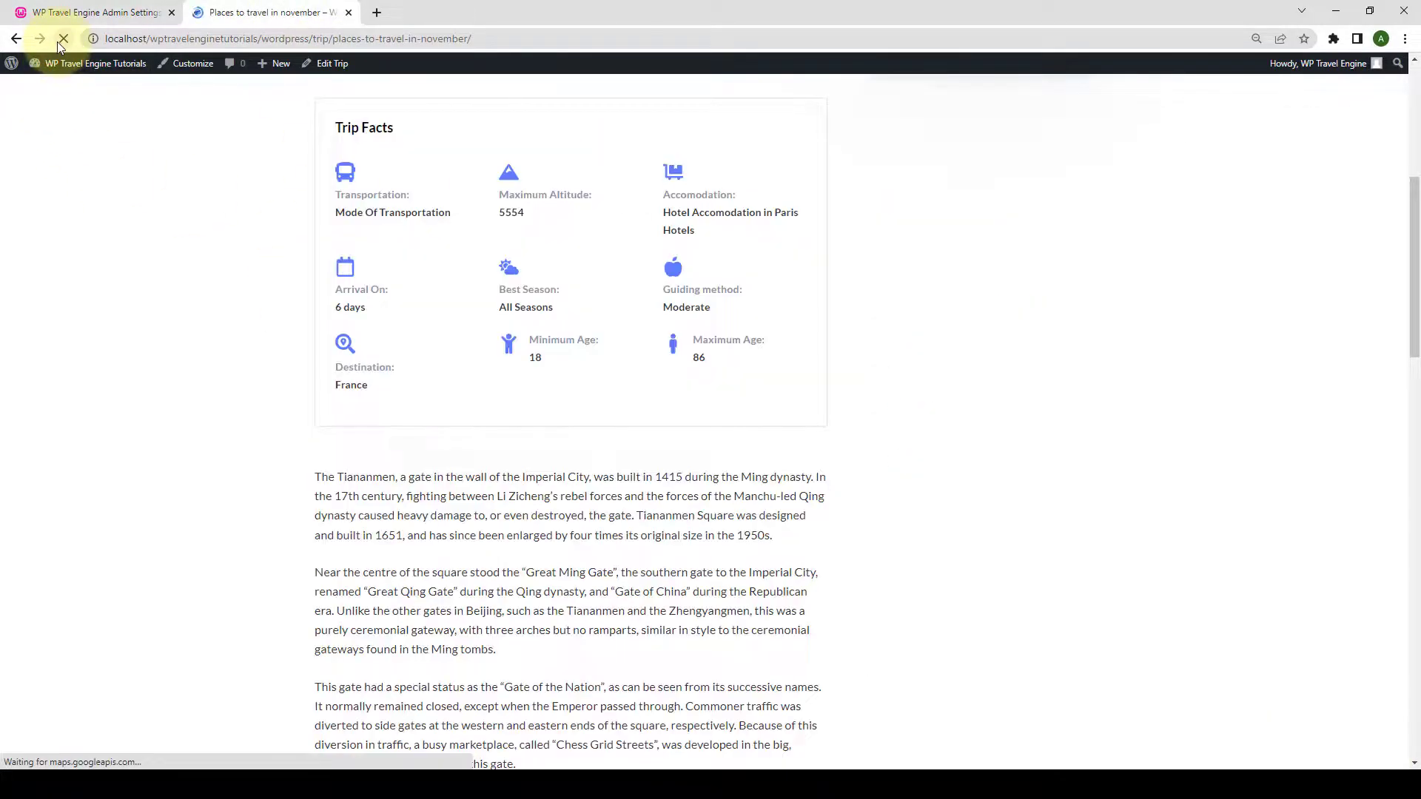
scroll(939, 289, "up", 2)
scroll(936, 393, "down", 4)
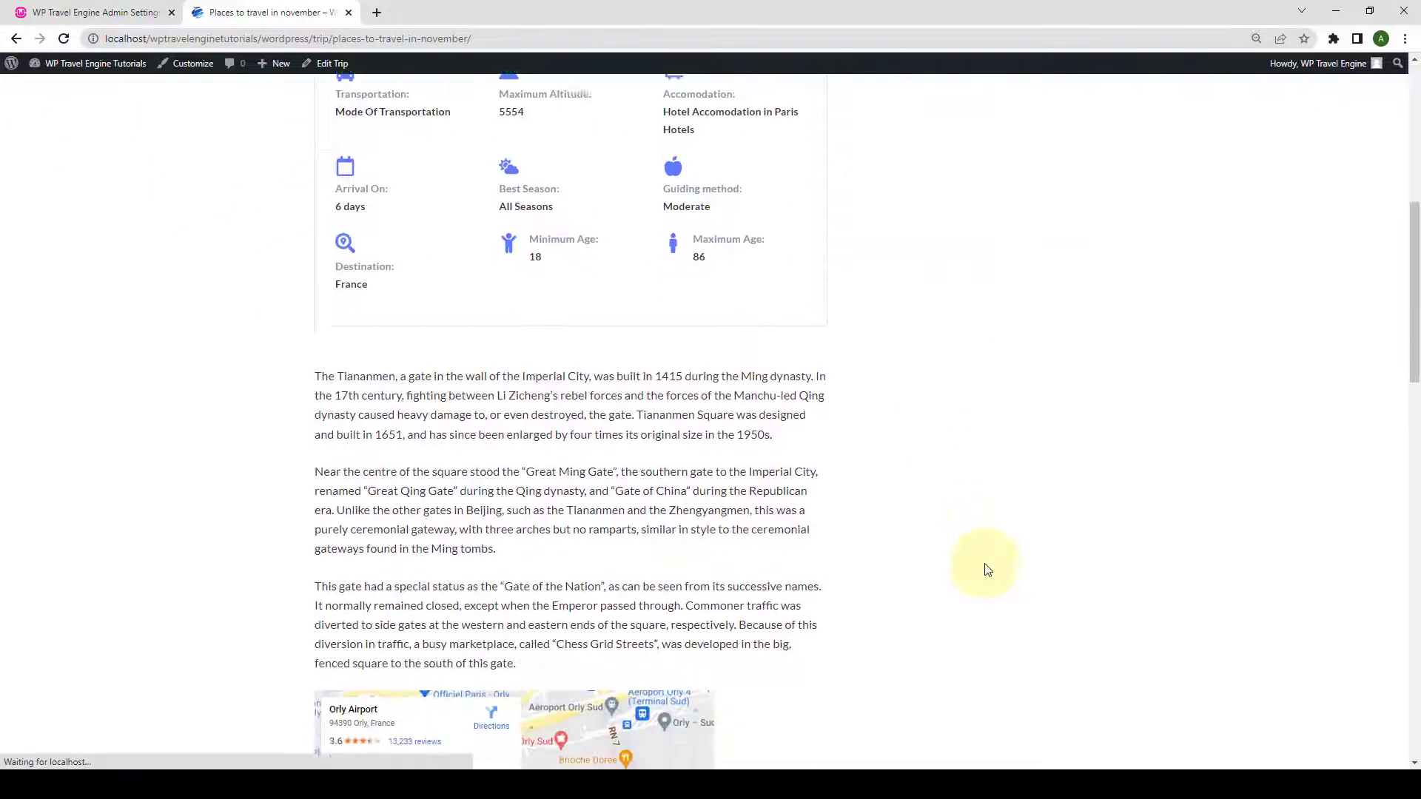
Enable Show Trip Infos on Sidebar, save the Display Settings, and check the sidebar's Trip Facts on the reloaded trip page.
scroll(985, 444, "up", 3)
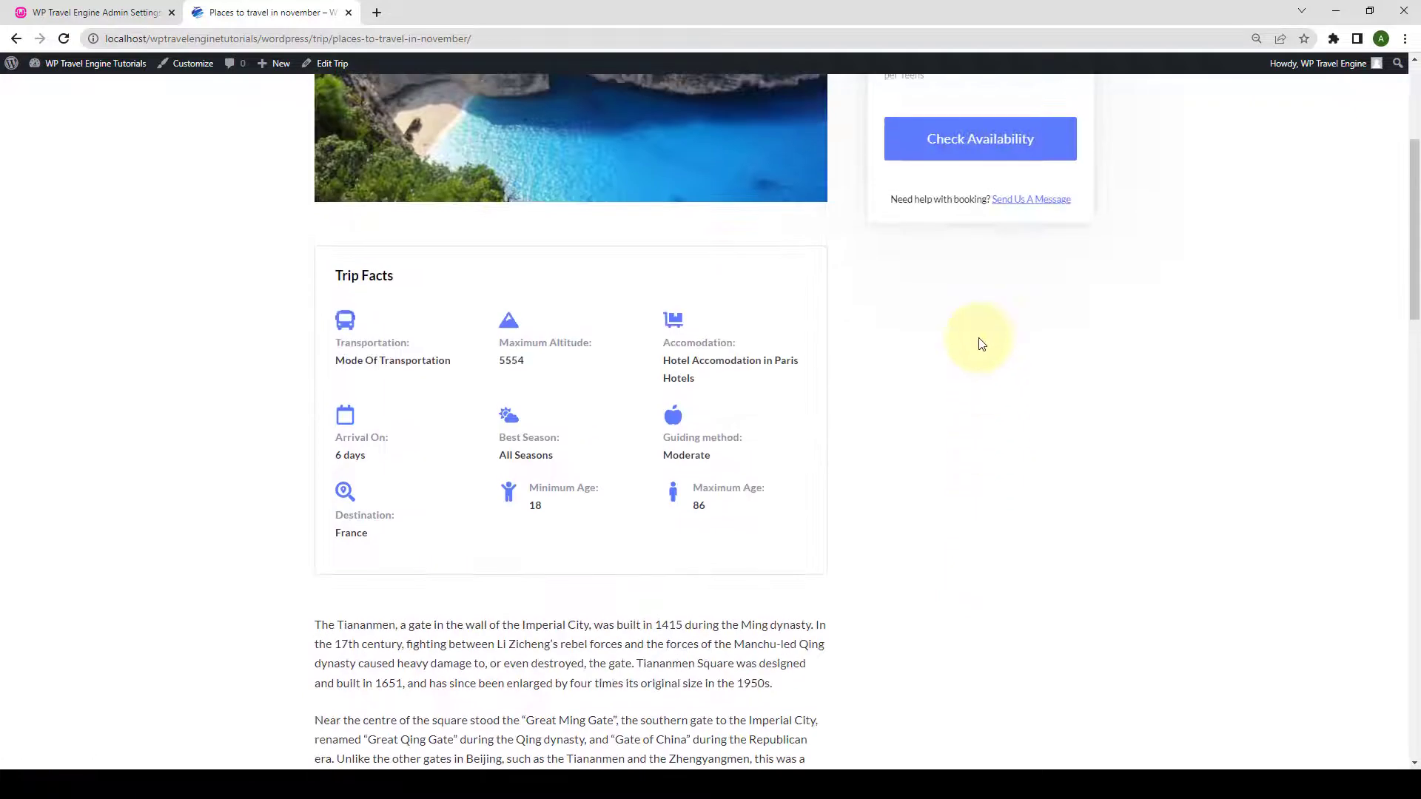
left_click(101, 10)
left_click(325, 277)
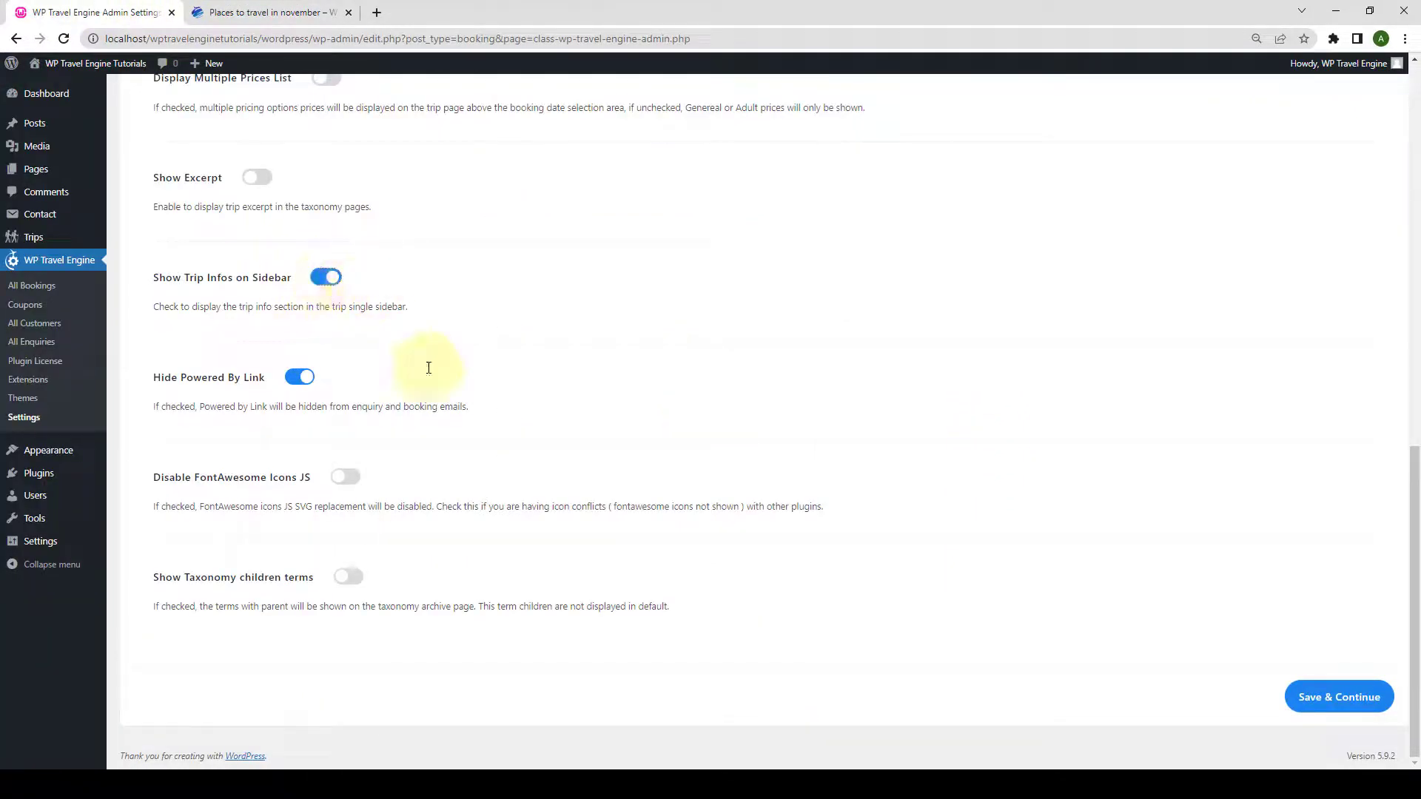
left_click(1341, 704)
left_click(252, 11)
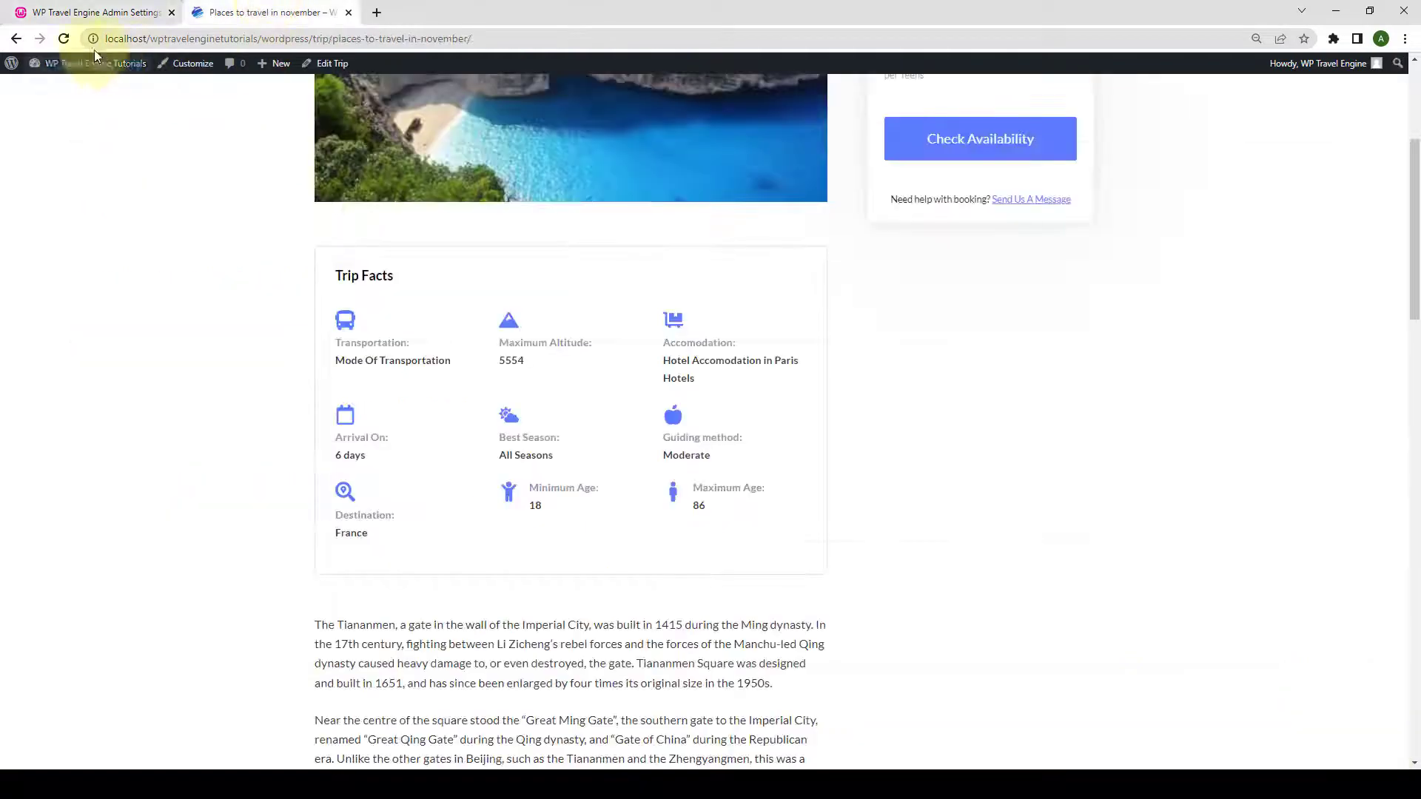
left_click(64, 38)
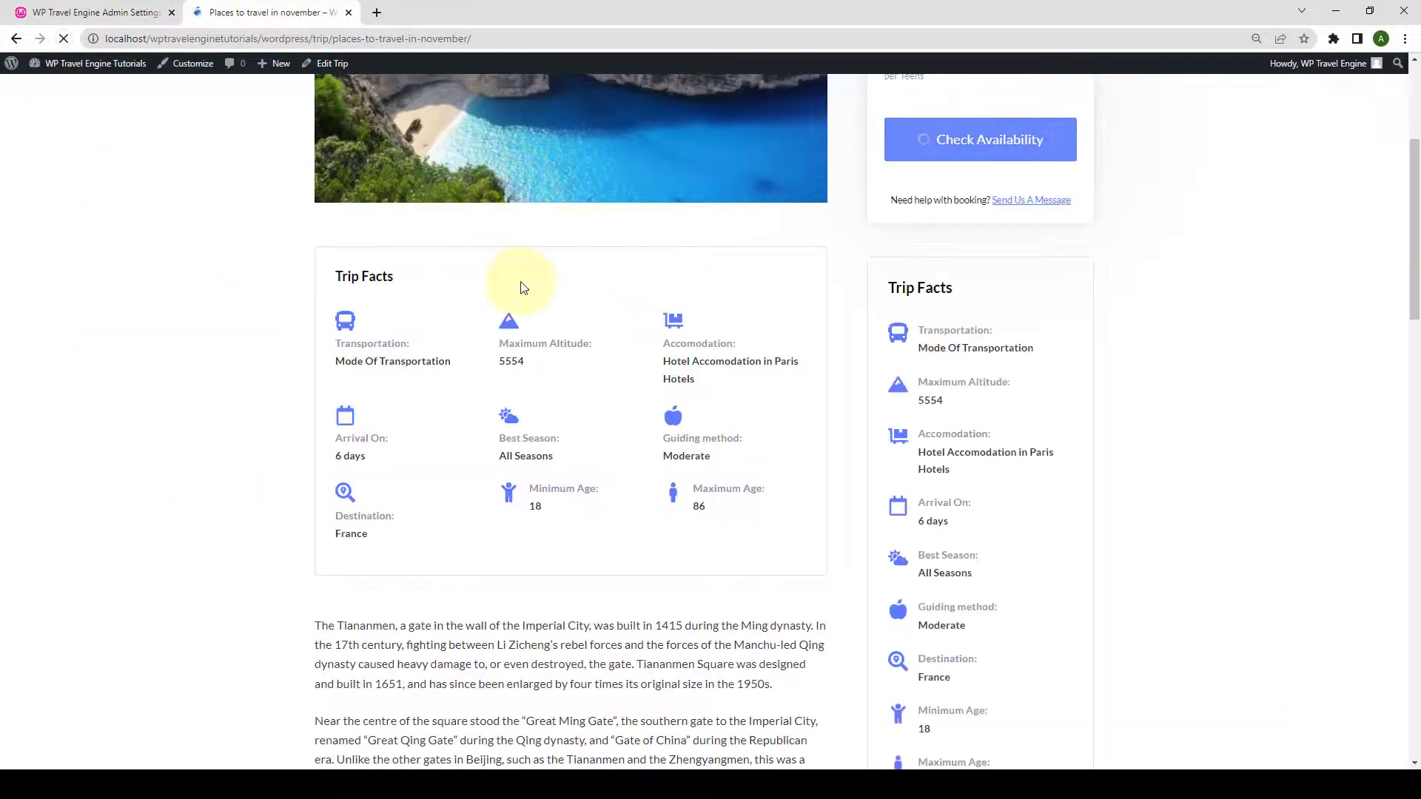
scroll(1051, 370, "down", 3)
scroll(1066, 482, "up", 2)
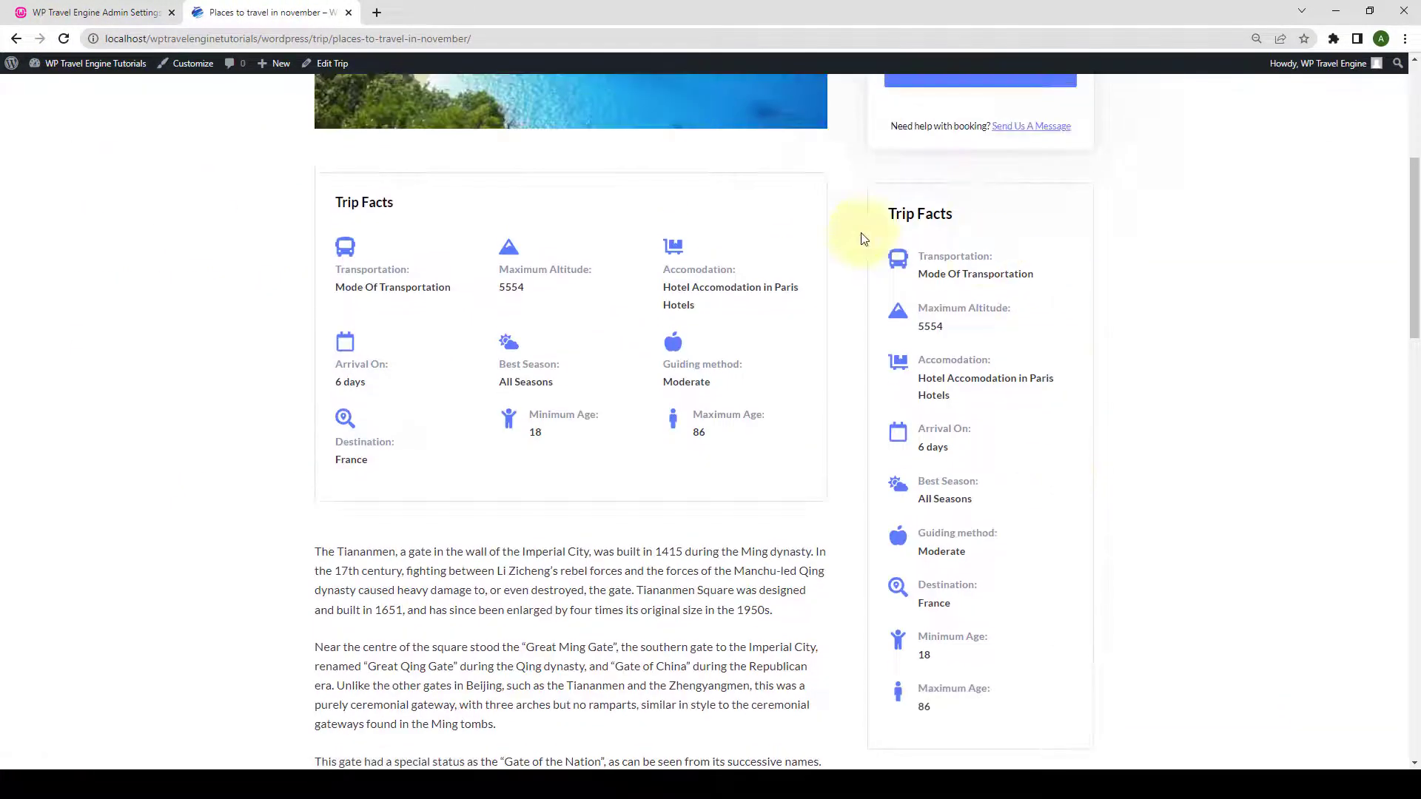
Return to the Display Settings and review the Hide Powered By Link and Disable FontAwesome Icons JS options.
left_click(133, 10)
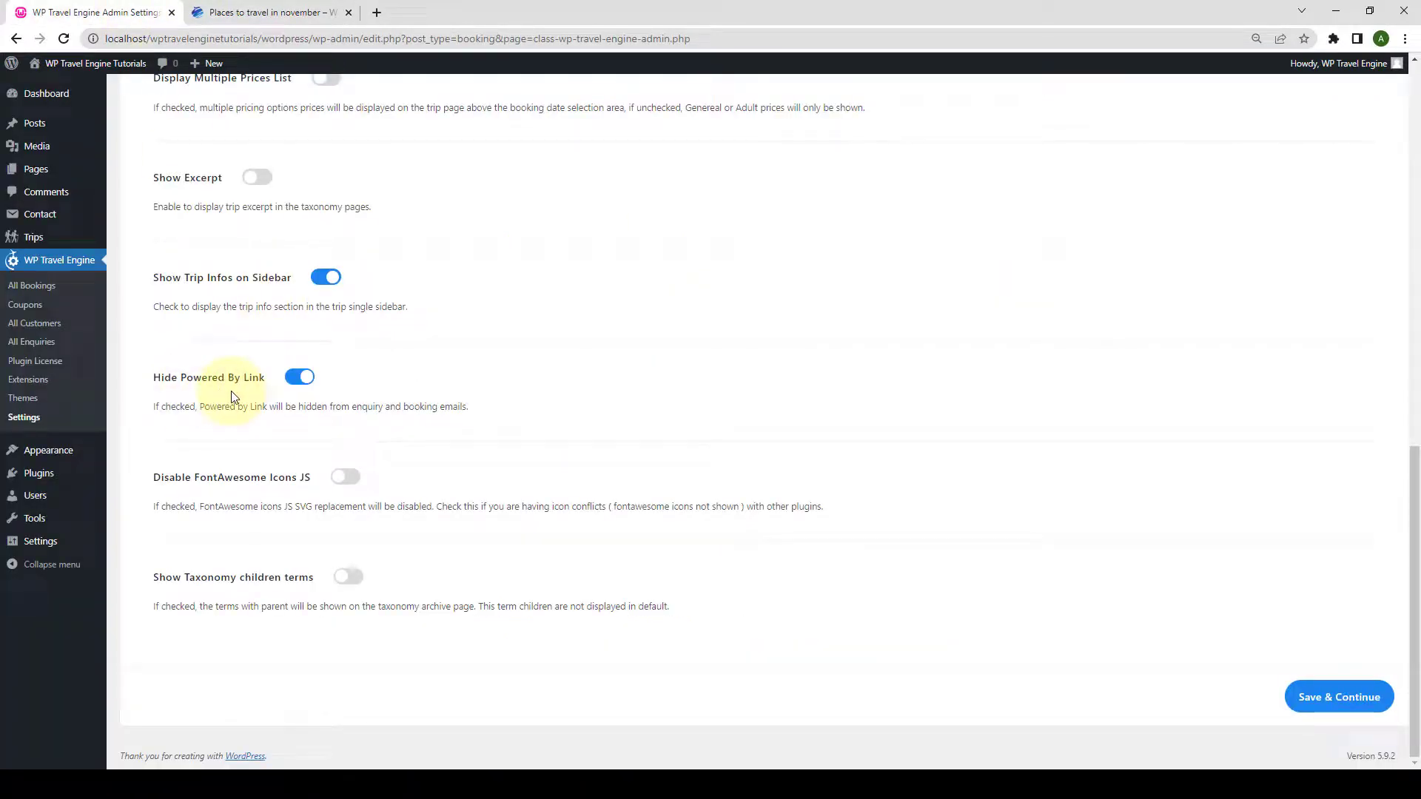
left_click(304, 382)
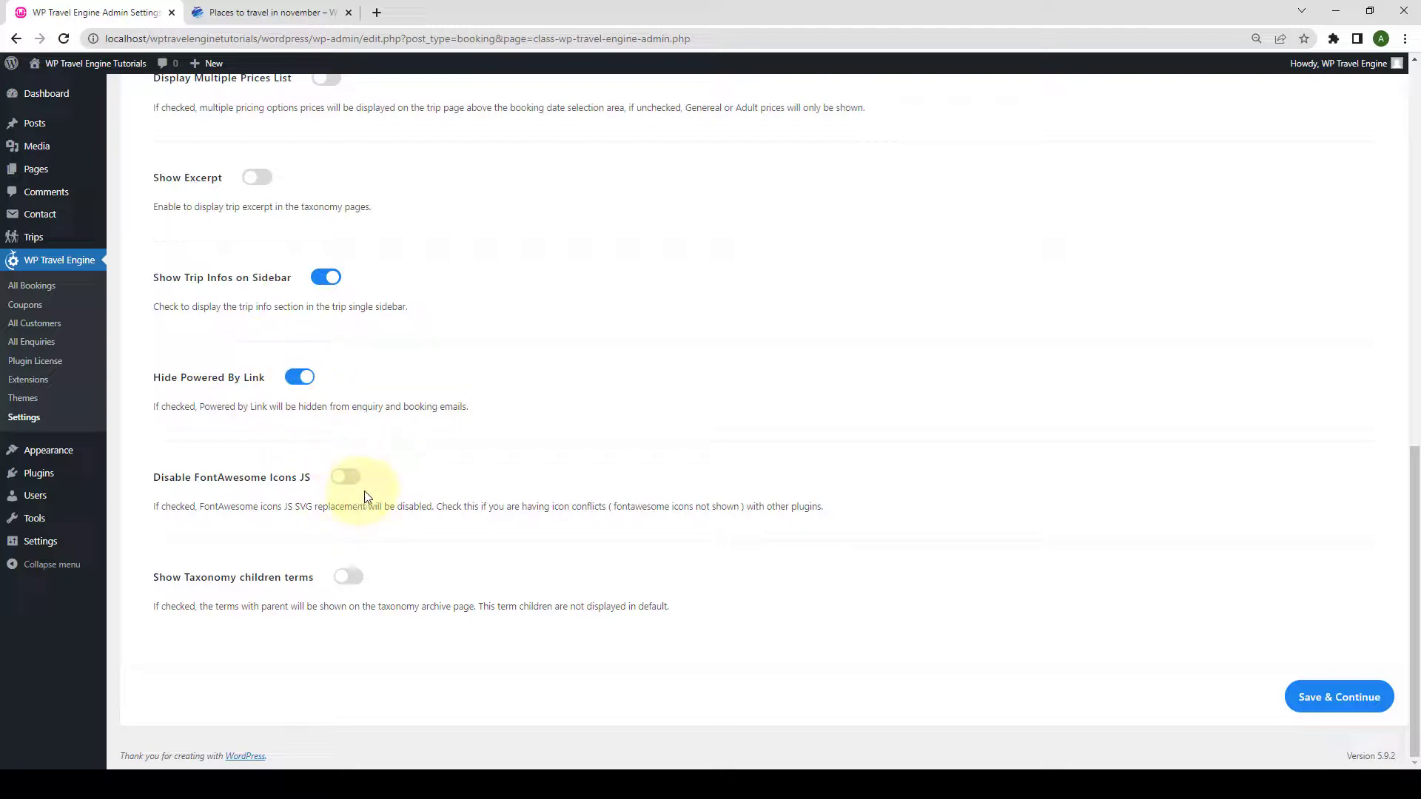
left_click(348, 481)
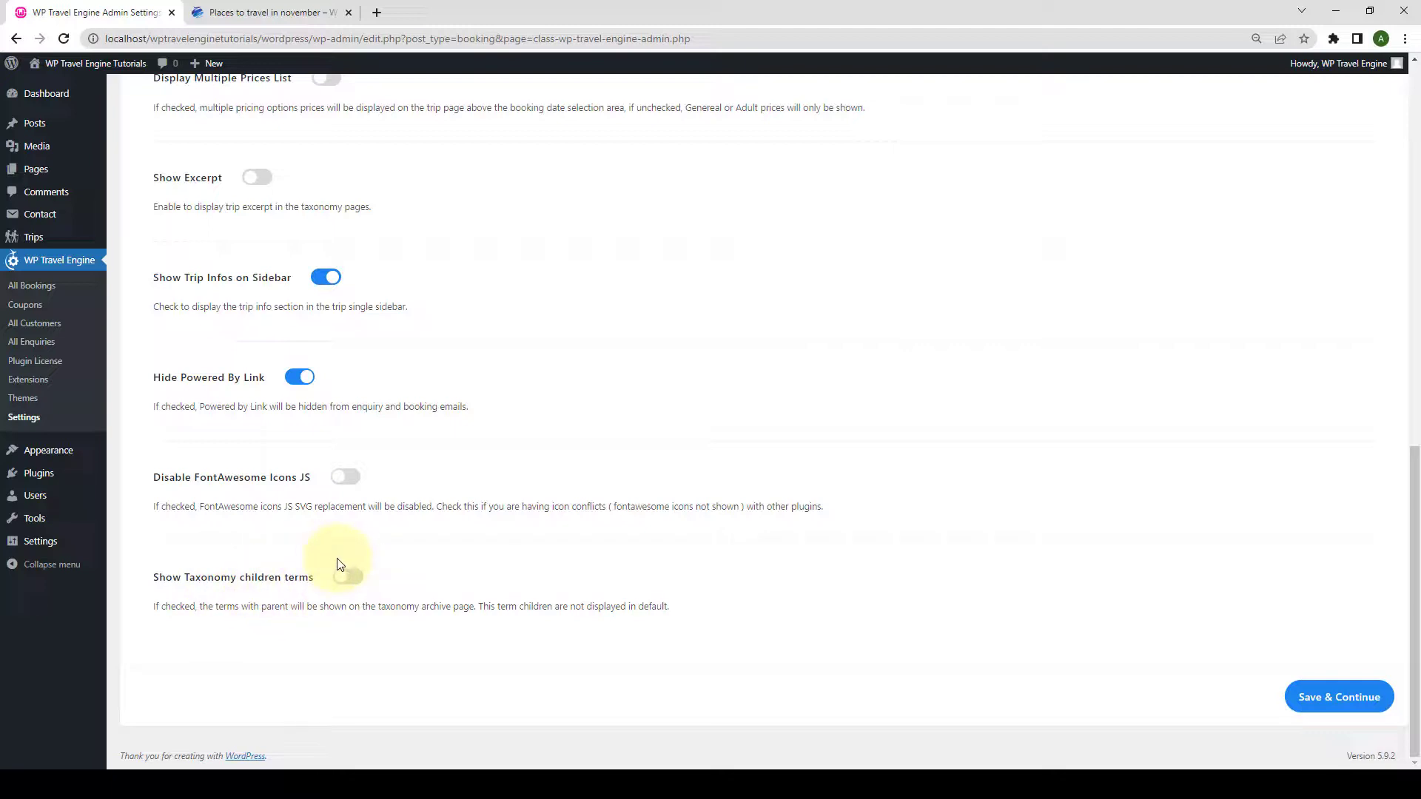
Open the trip Destinations page in a new tab and fill in a new destination named Annapurna, slug annapurna, with parent Nepal.
mouse_move(87, 238)
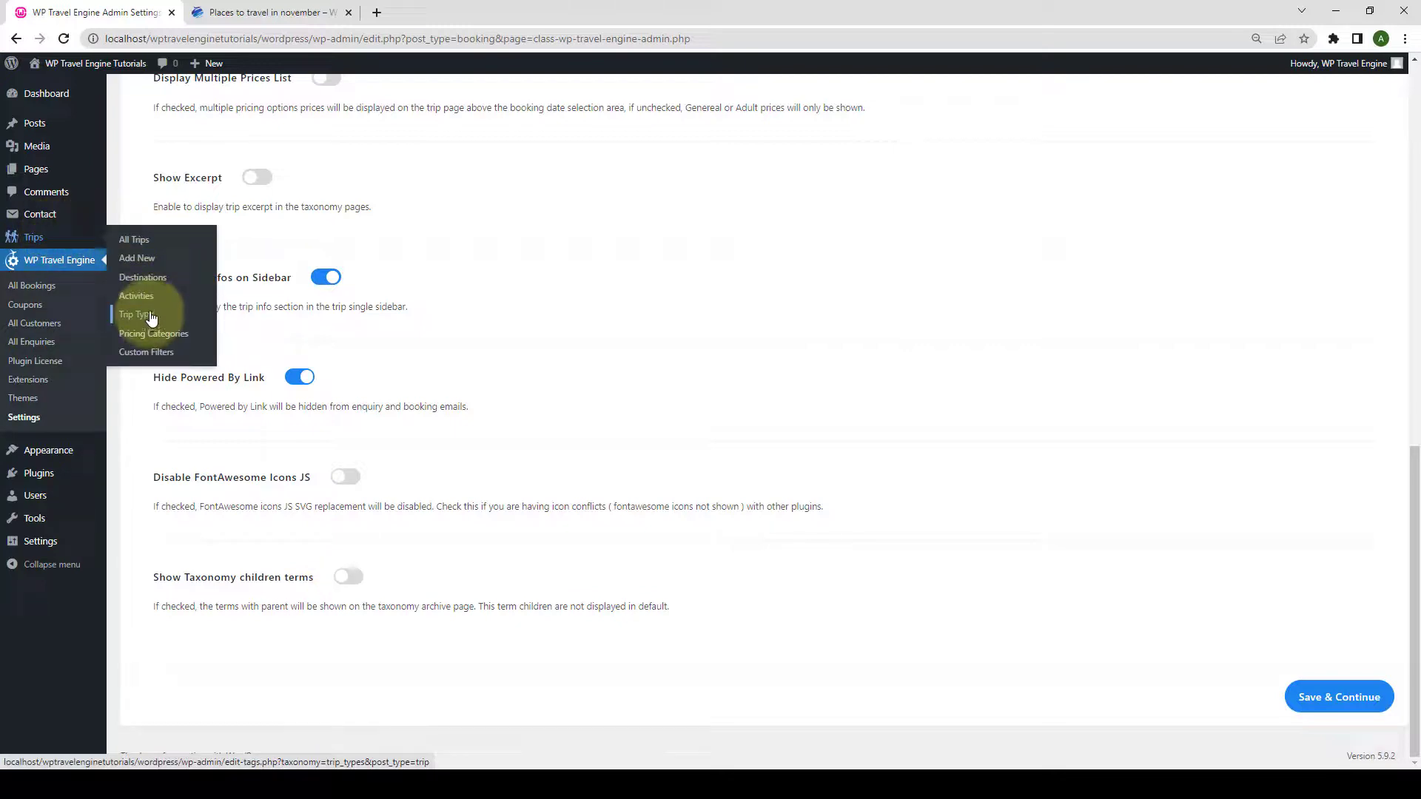
right_click(149, 285)
left_click(188, 292)
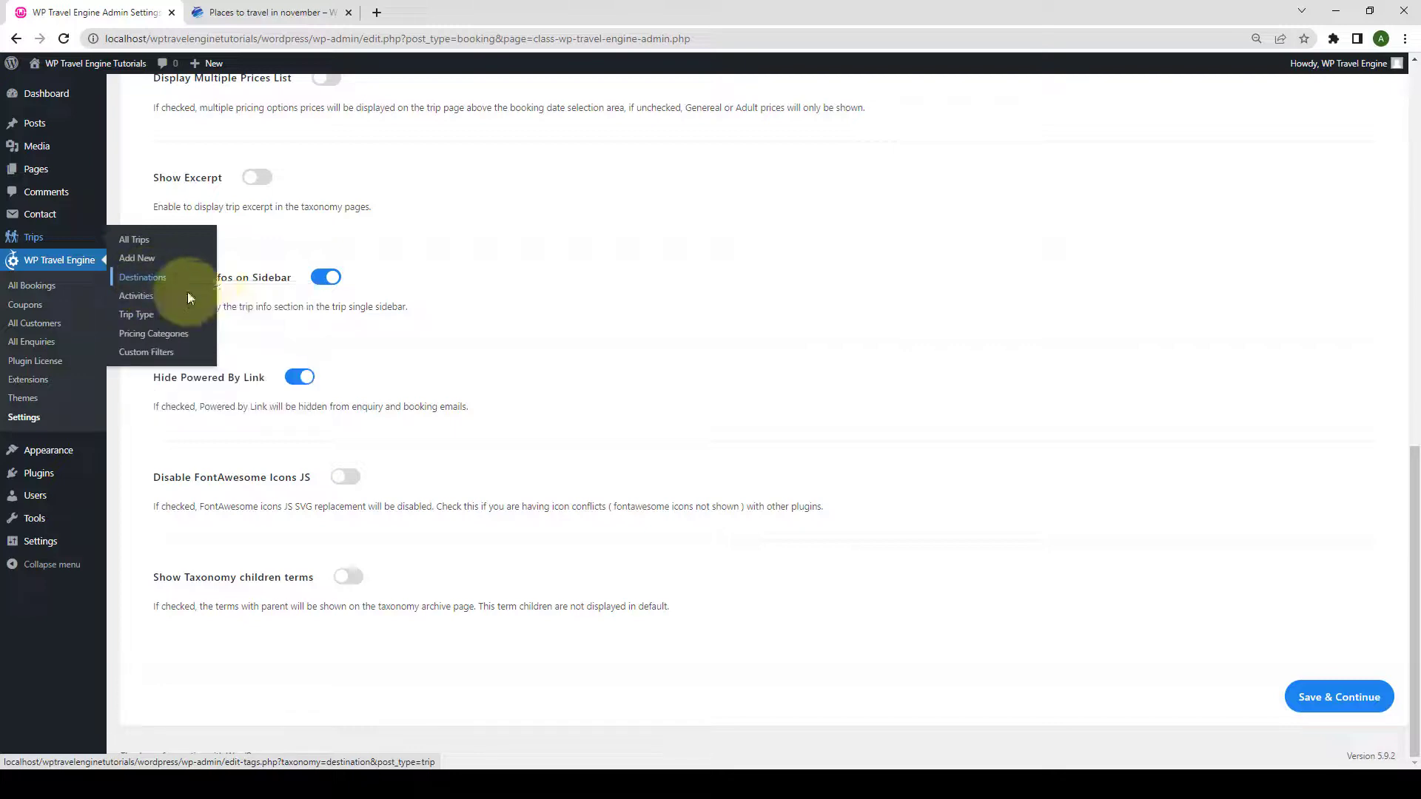
left_click(270, 12)
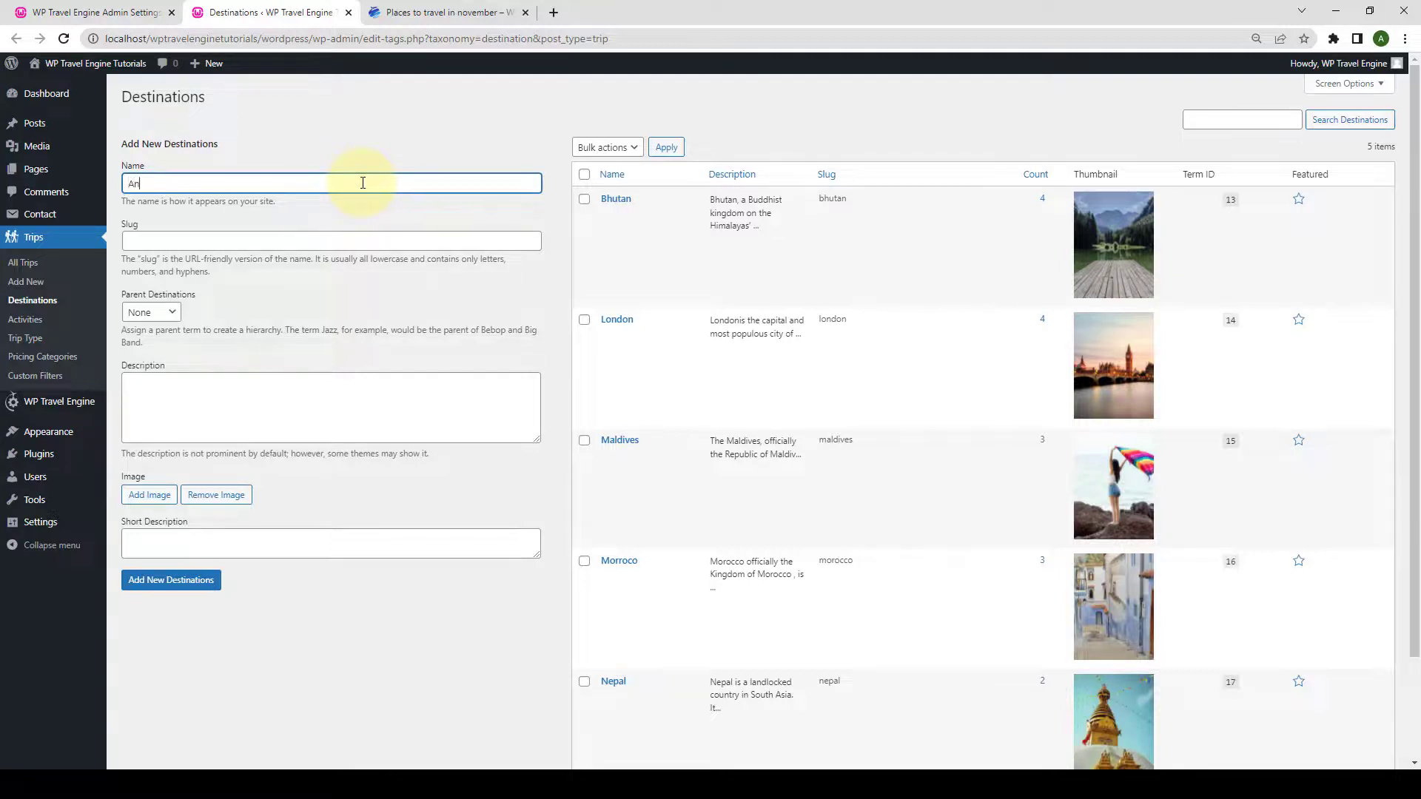
type("Annapurna")
left_click(363, 233)
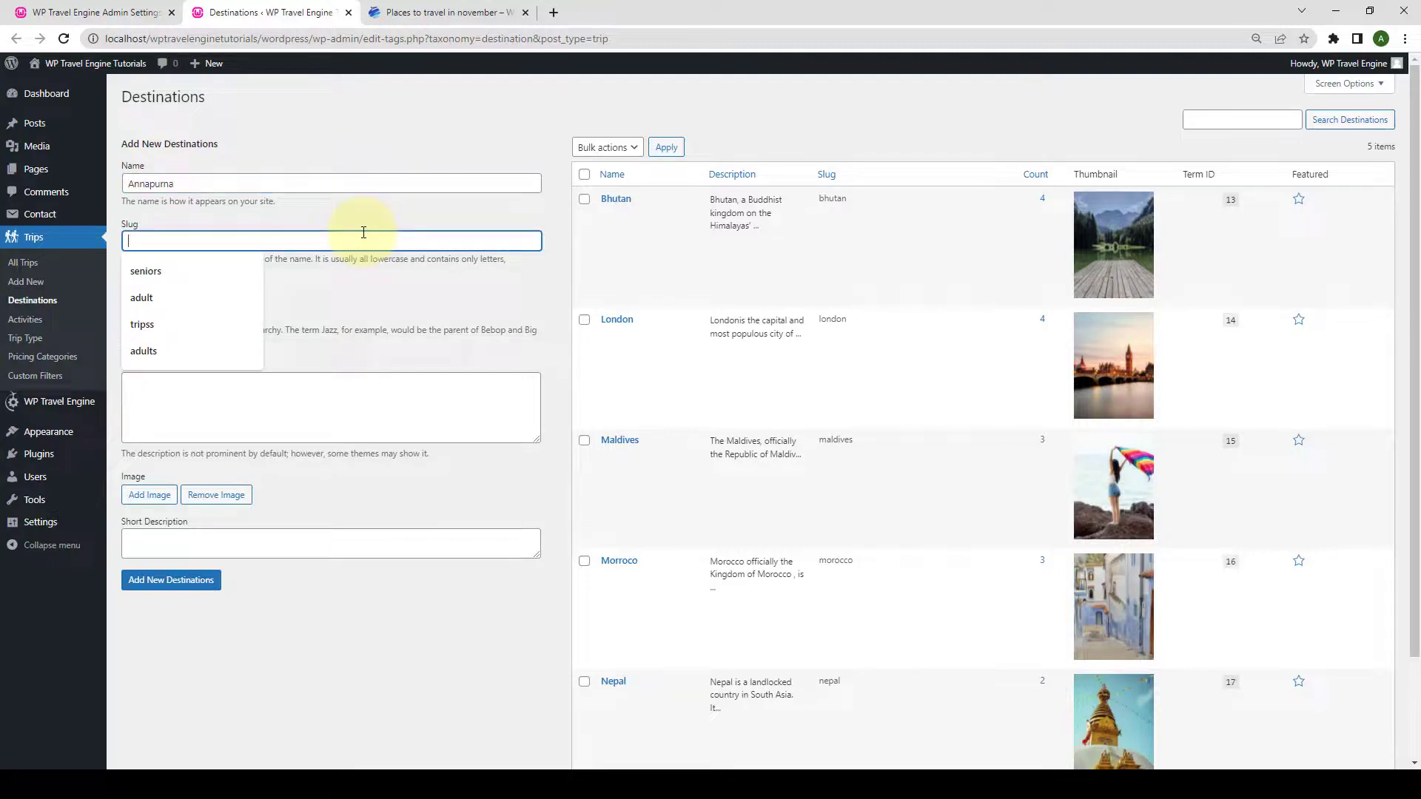
type("annap")
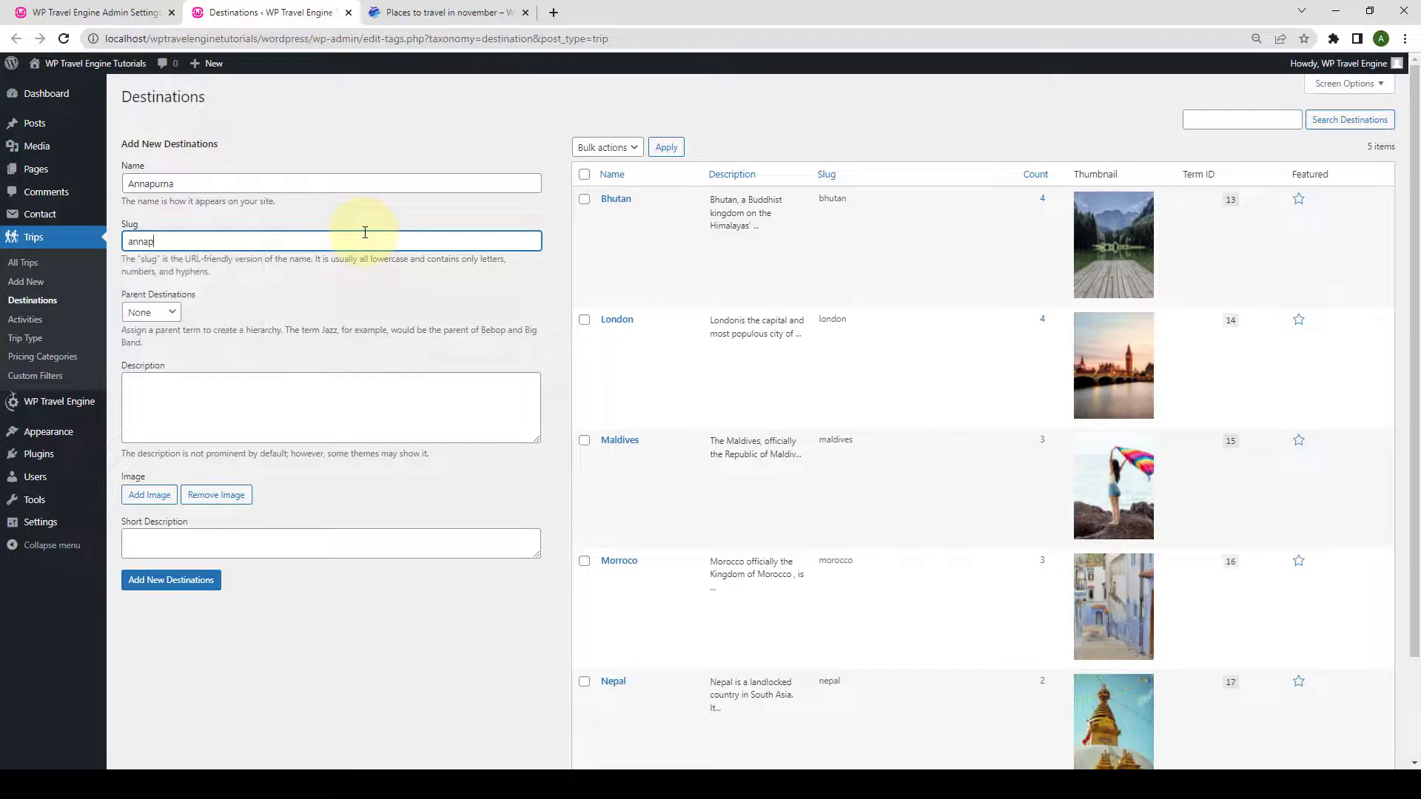
type("urna")
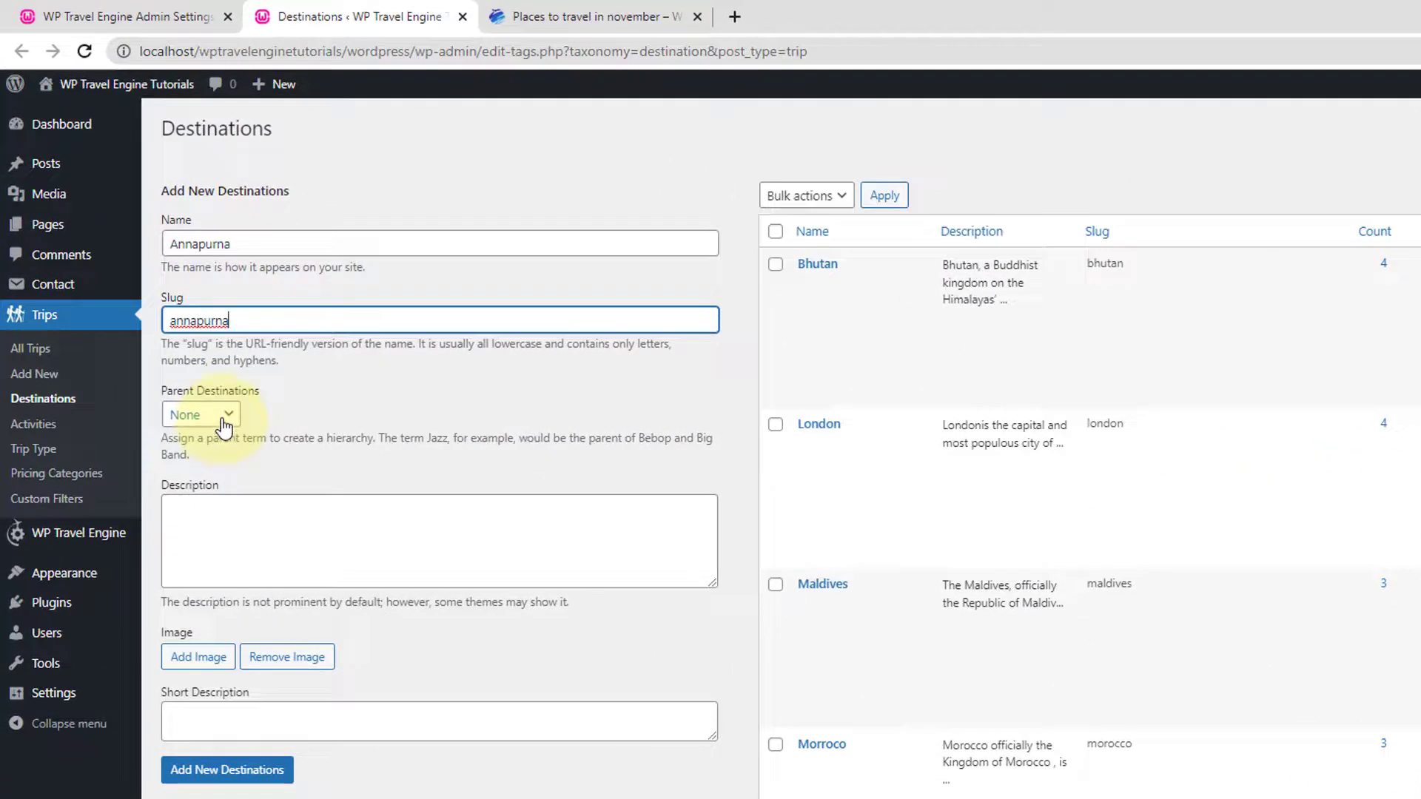
left_click(225, 427)
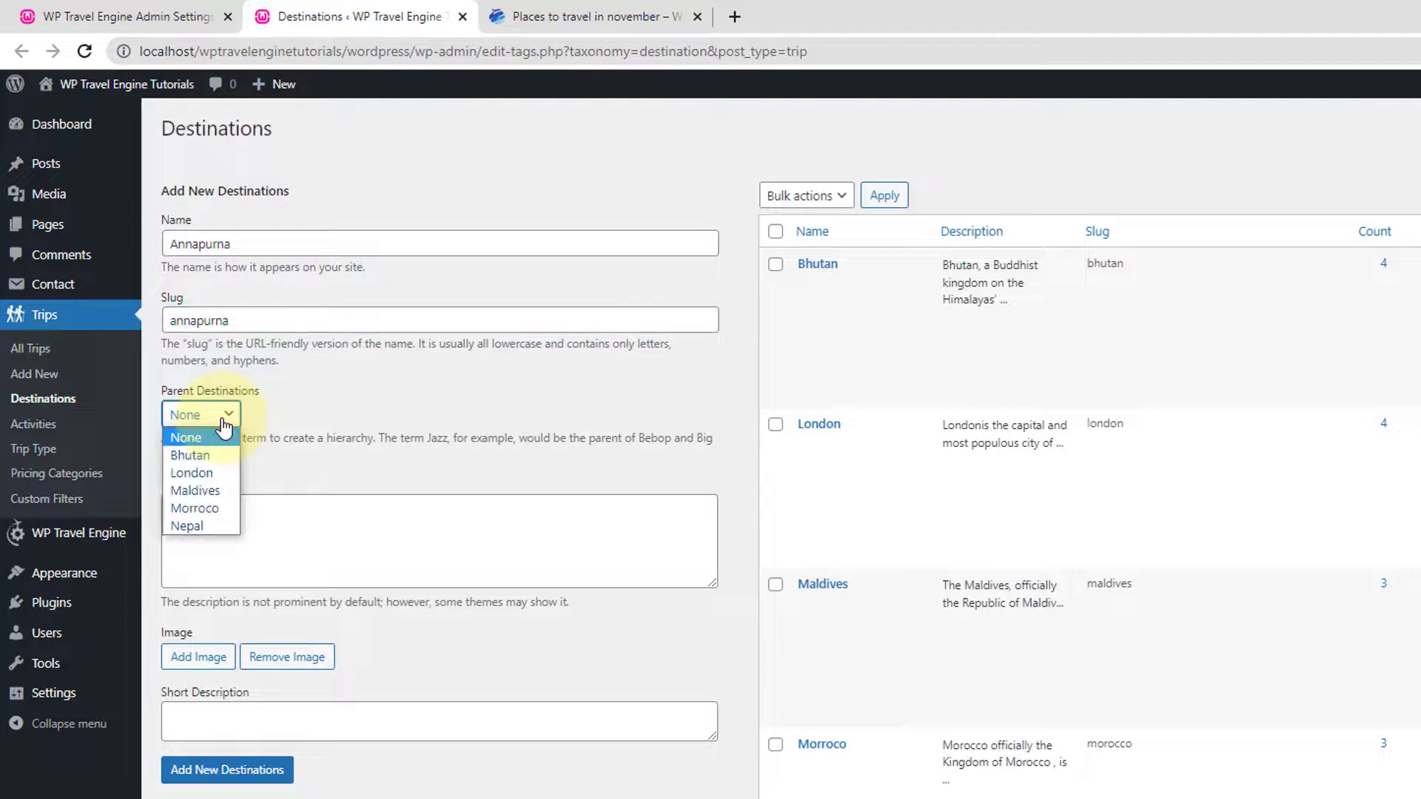
left_click(206, 526)
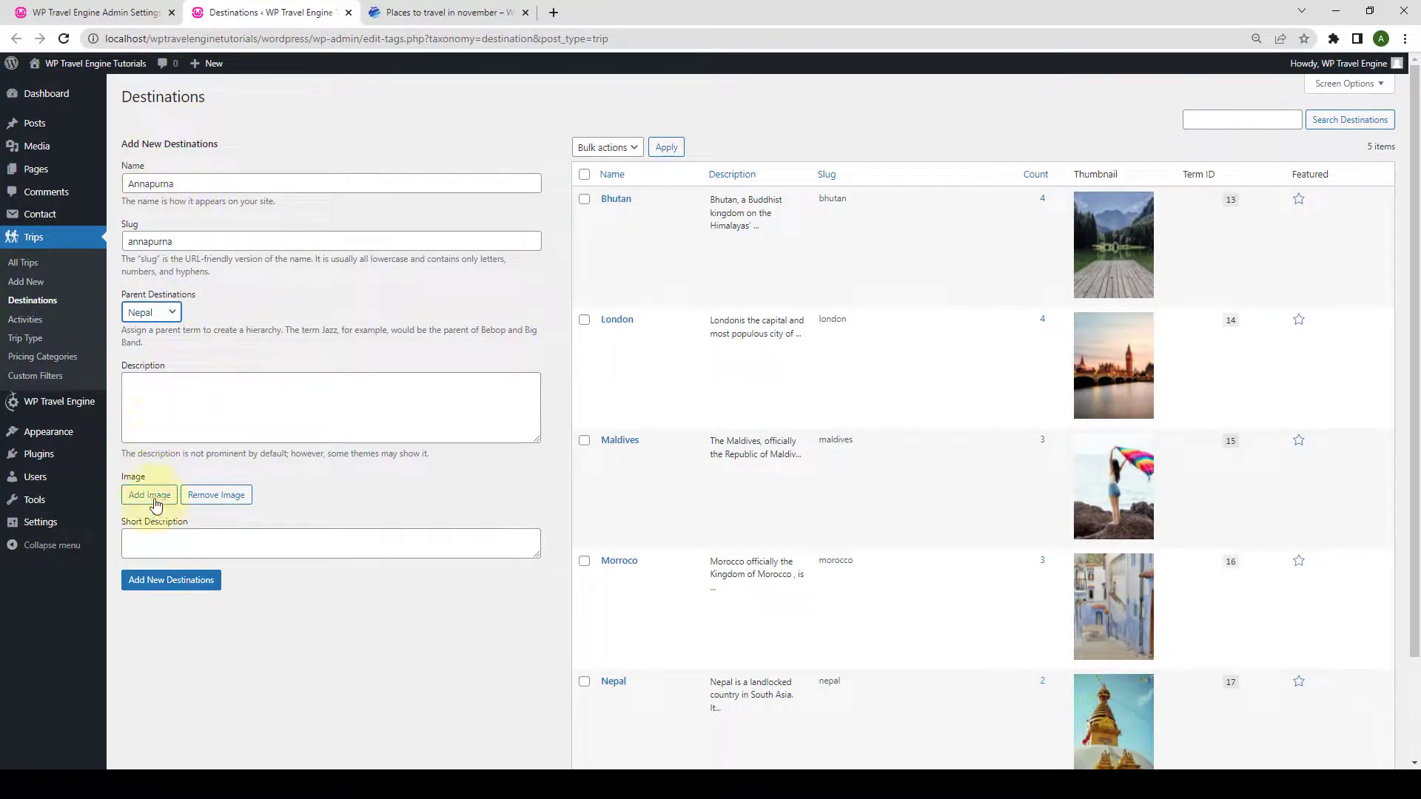
Choose the sunlit snowy mountain picture from the media library as the destination's image and add the Annapurna destination.
left_click(150, 496)
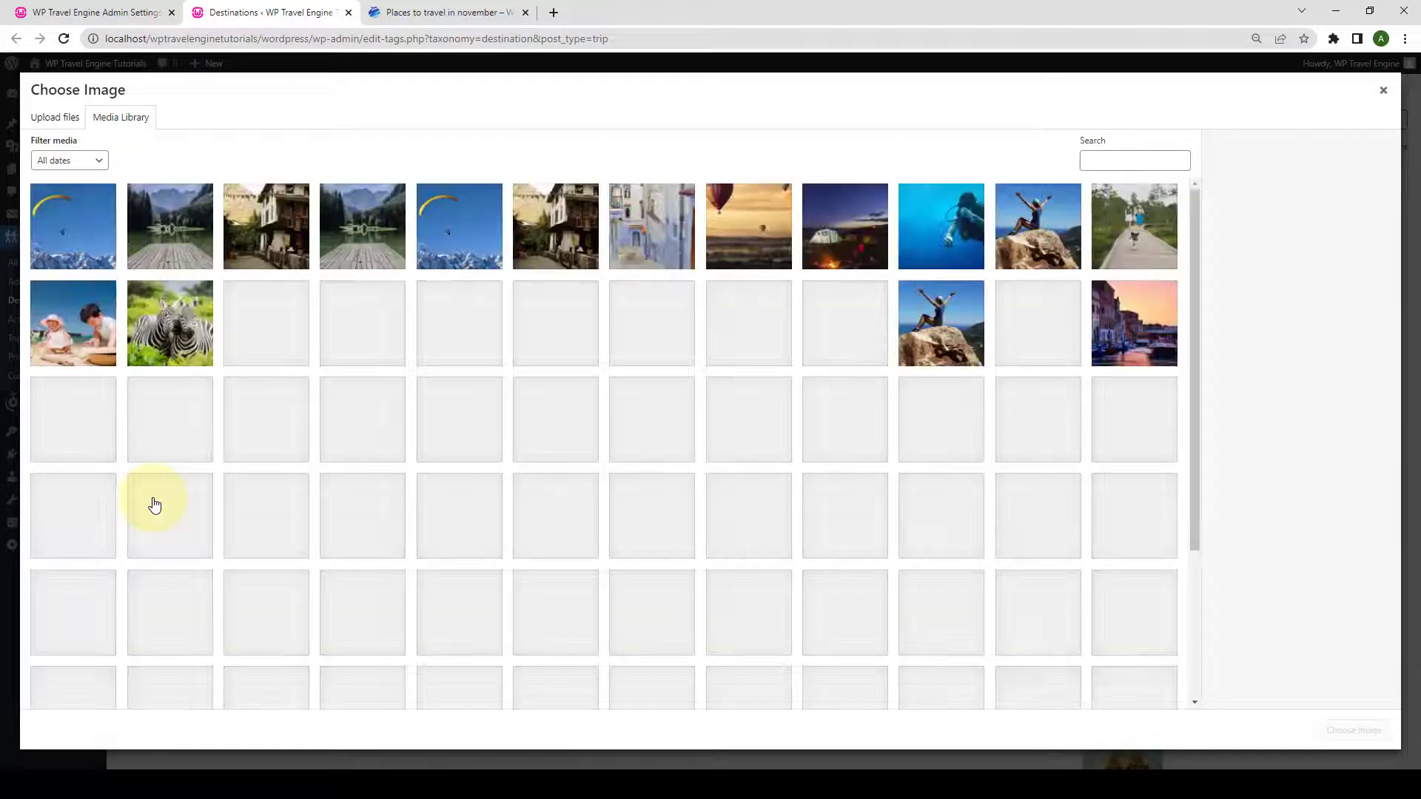
left_click(272, 496)
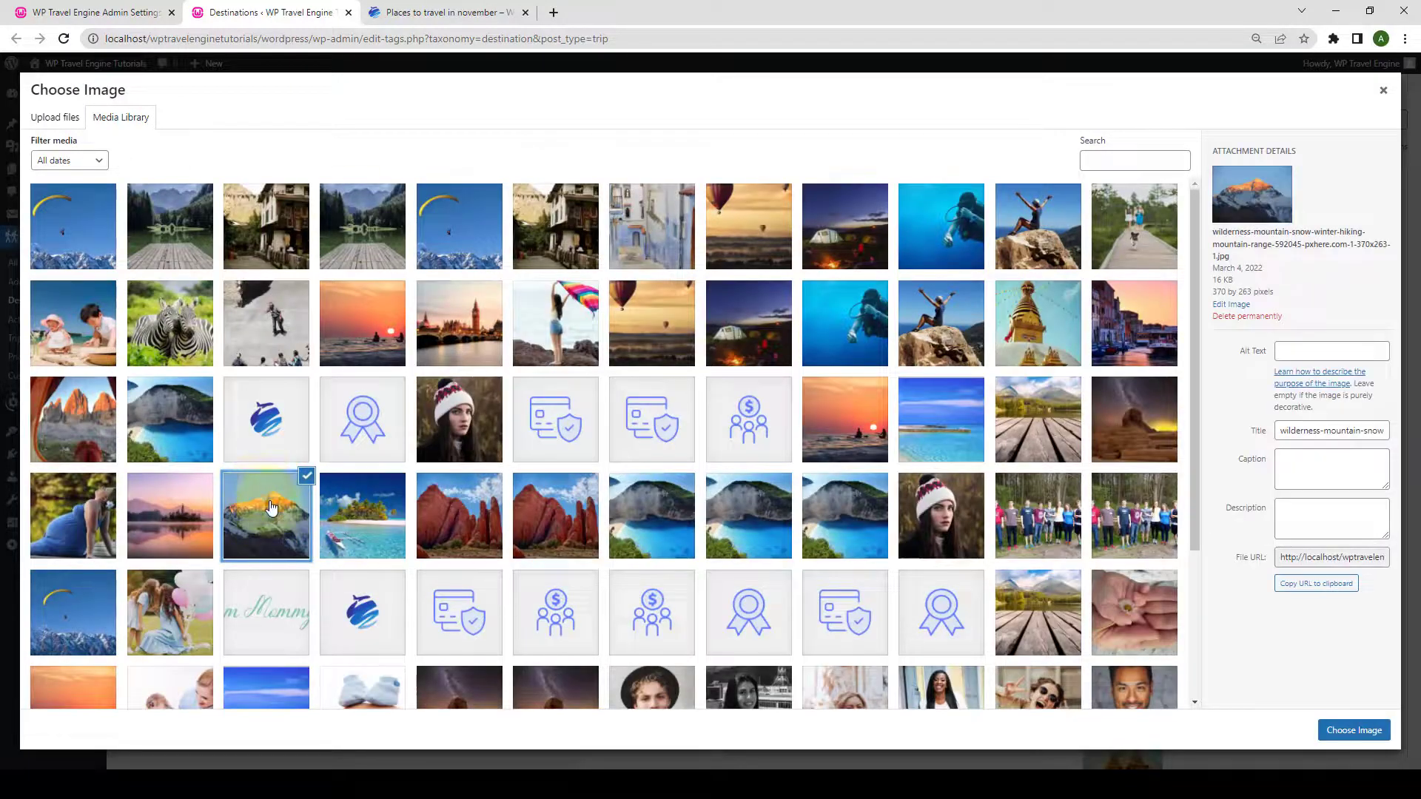
left_click(1350, 731)
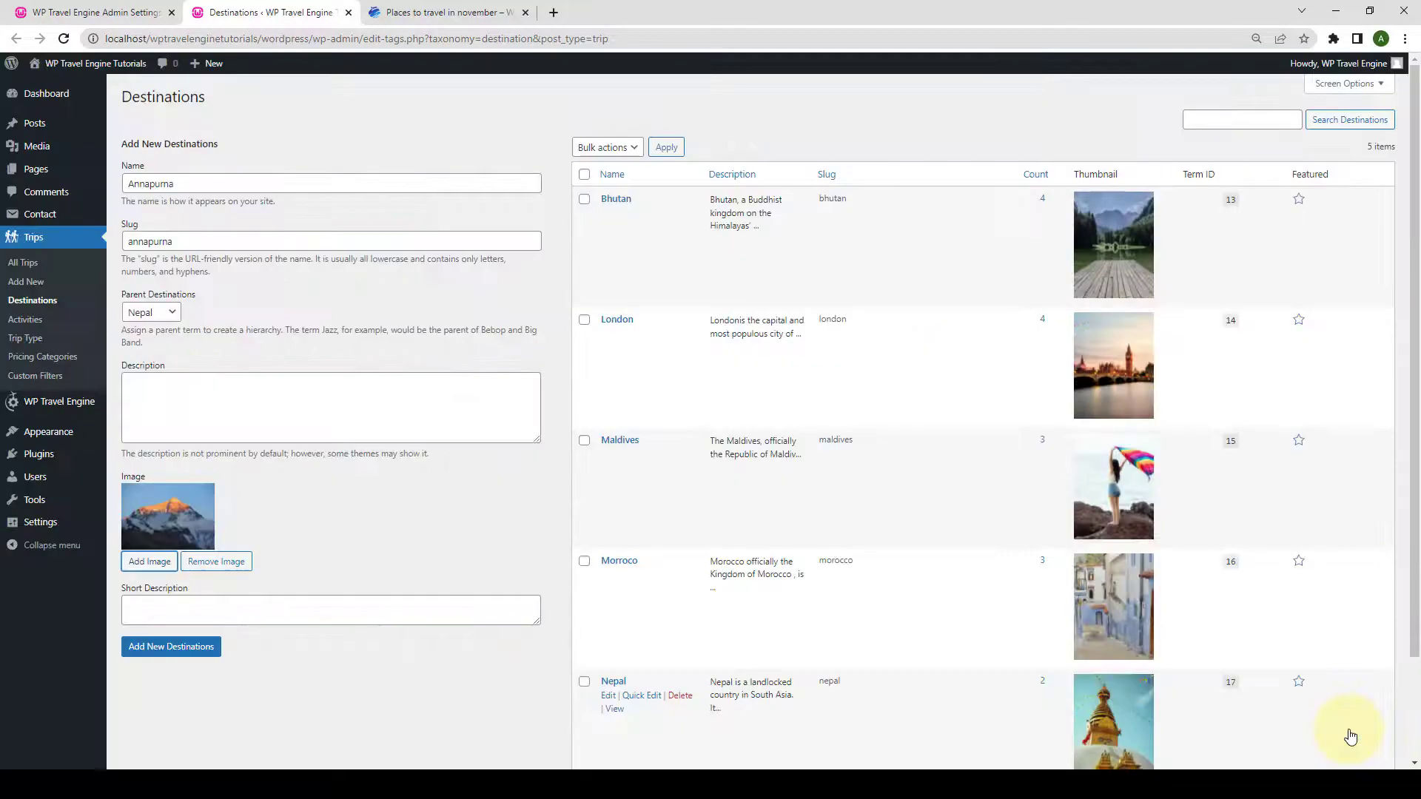
left_click(172, 654)
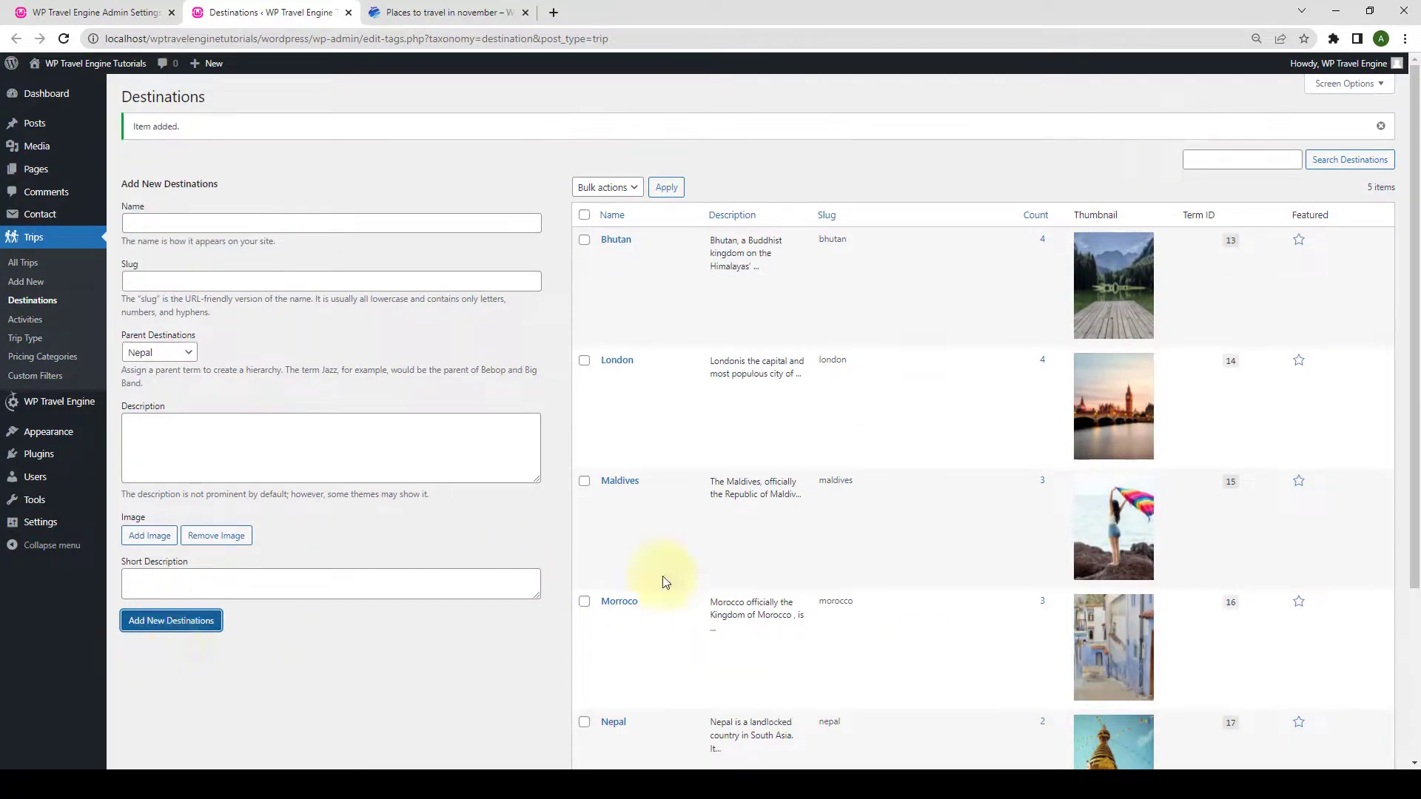
scroll(699, 577, "down", 3)
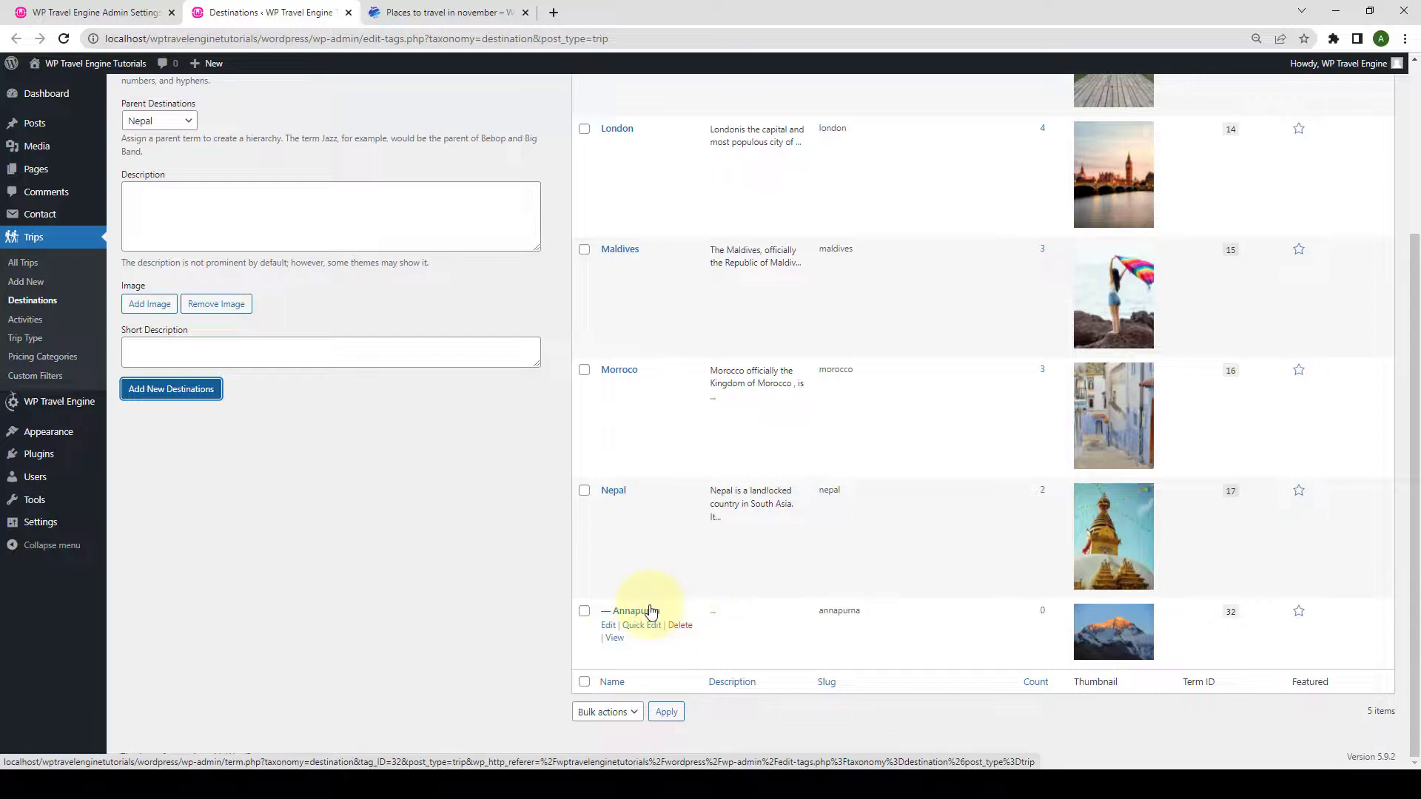
Quick-edit the trip "Distant geographical locations" in the All Trips list to add the Annapurna destination, and update it.
left_click(56, 264)
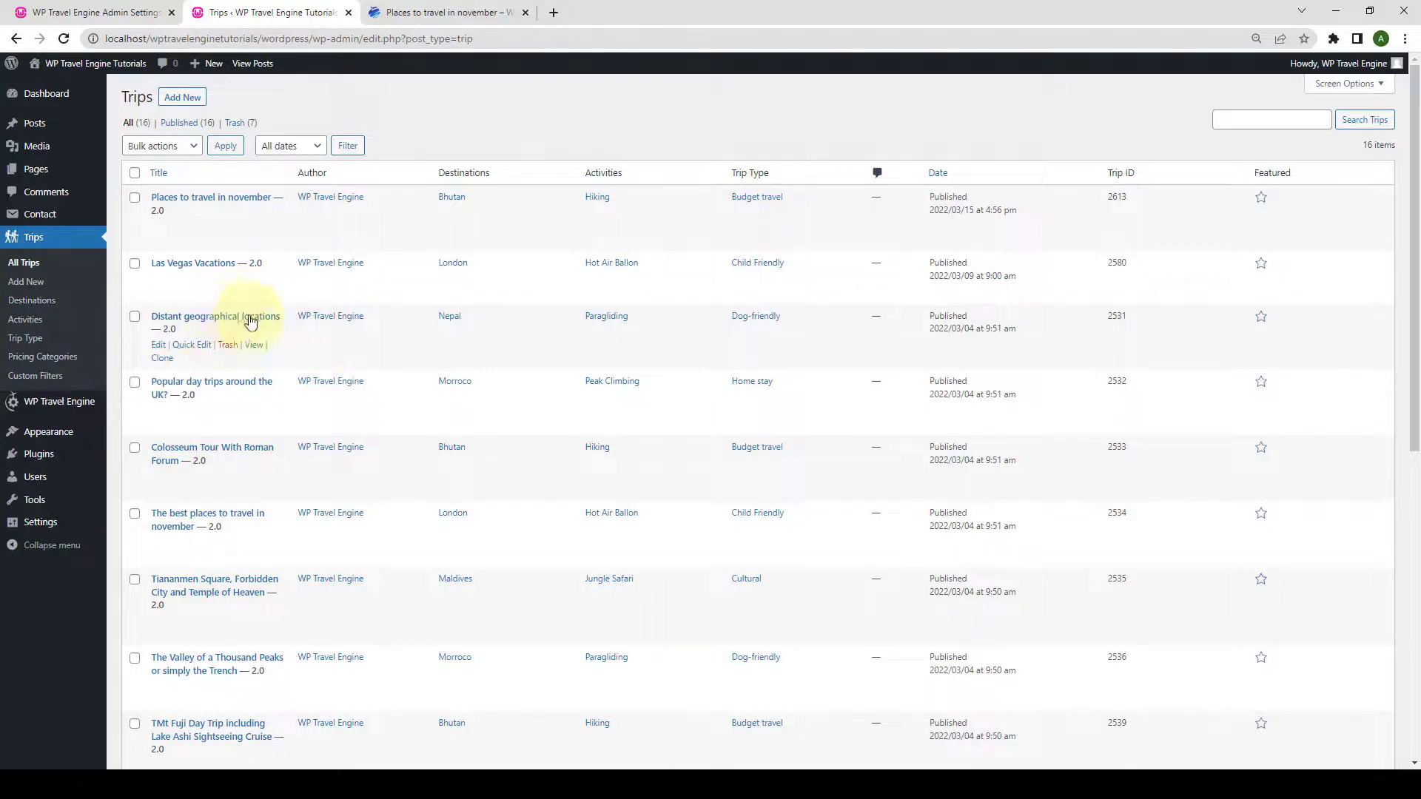
left_click(192, 345)
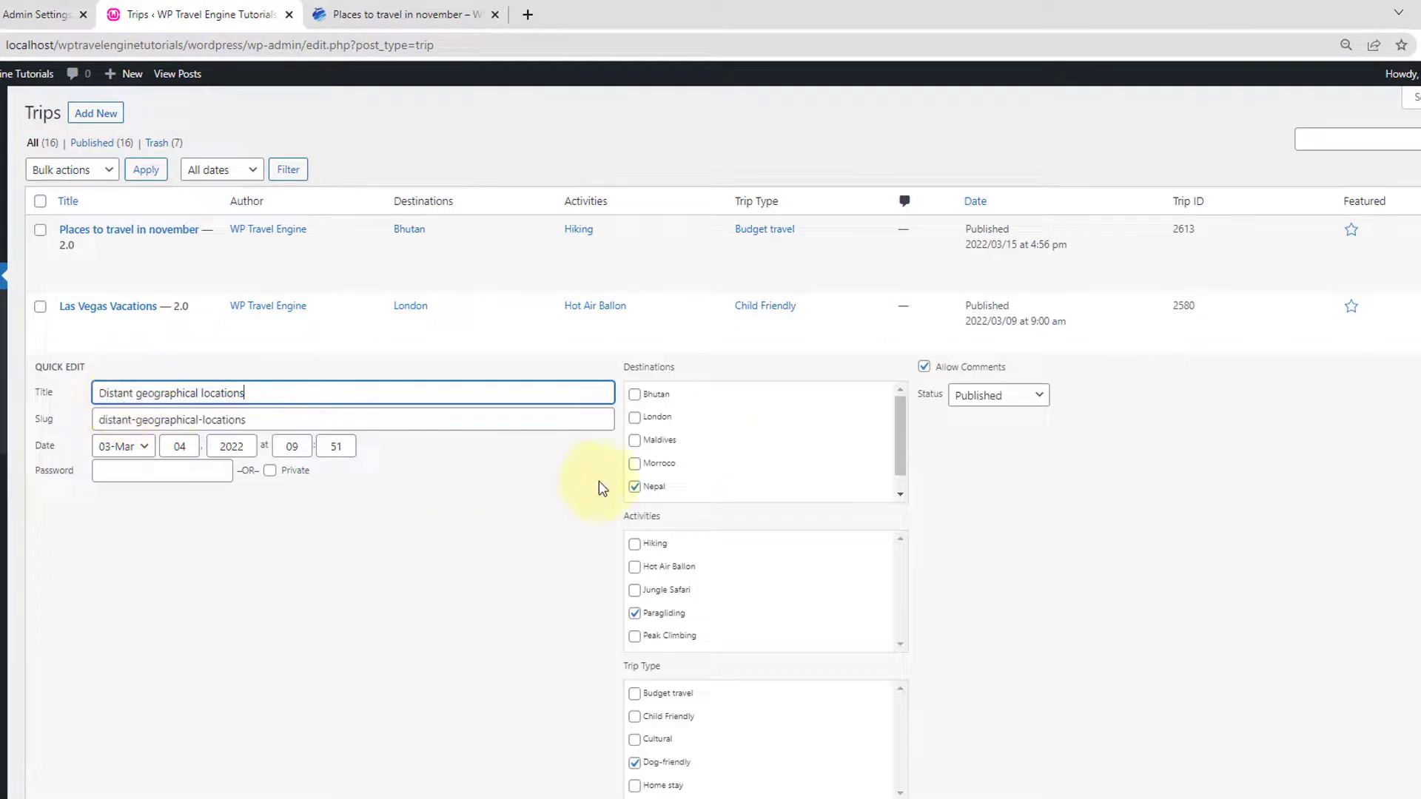
scroll(786, 447, "down", 1)
left_click(648, 493)
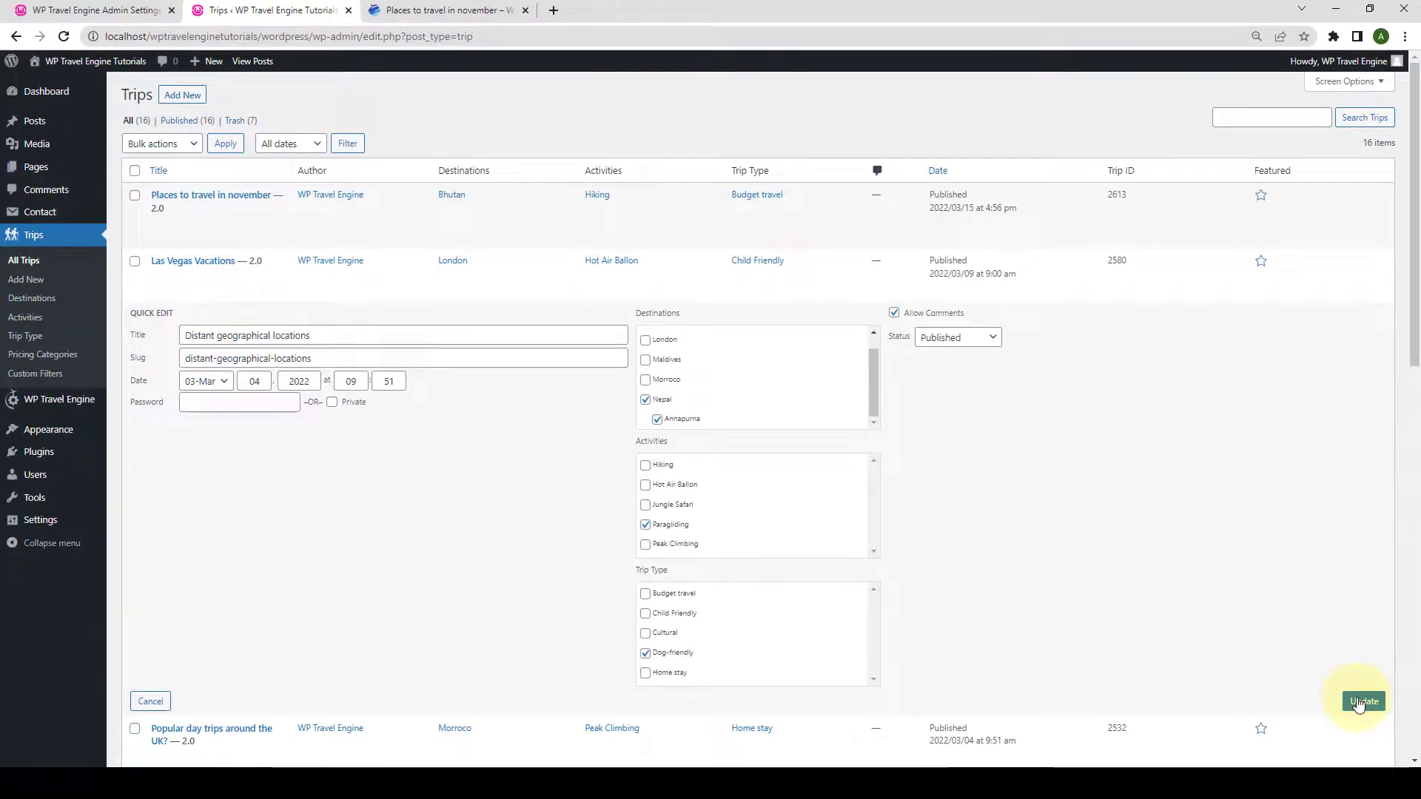
left_click(1358, 703)
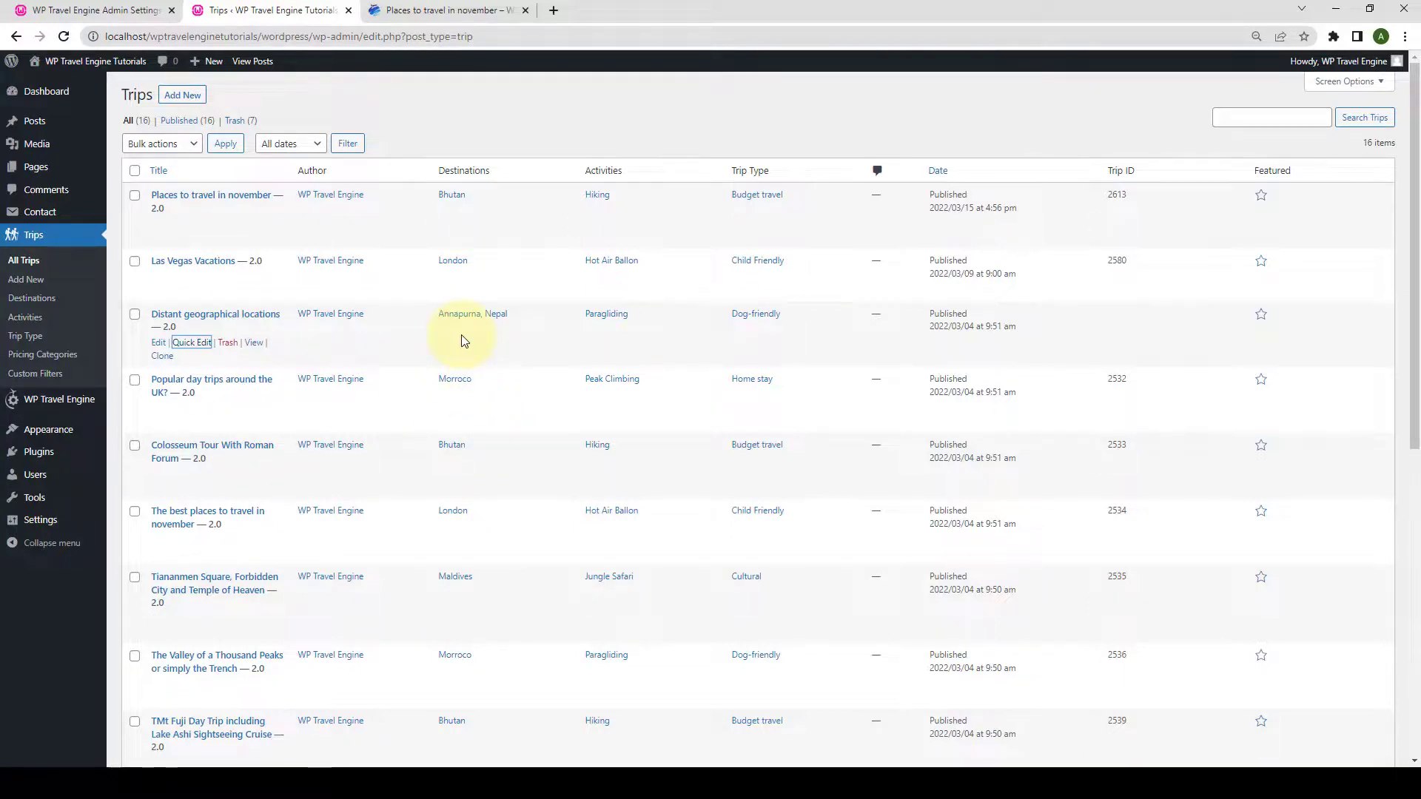
Switch to the website's front end, open the Destination page, and examine which destinations it lists.
left_click(459, 10)
scroll(777, 350, "up", 5)
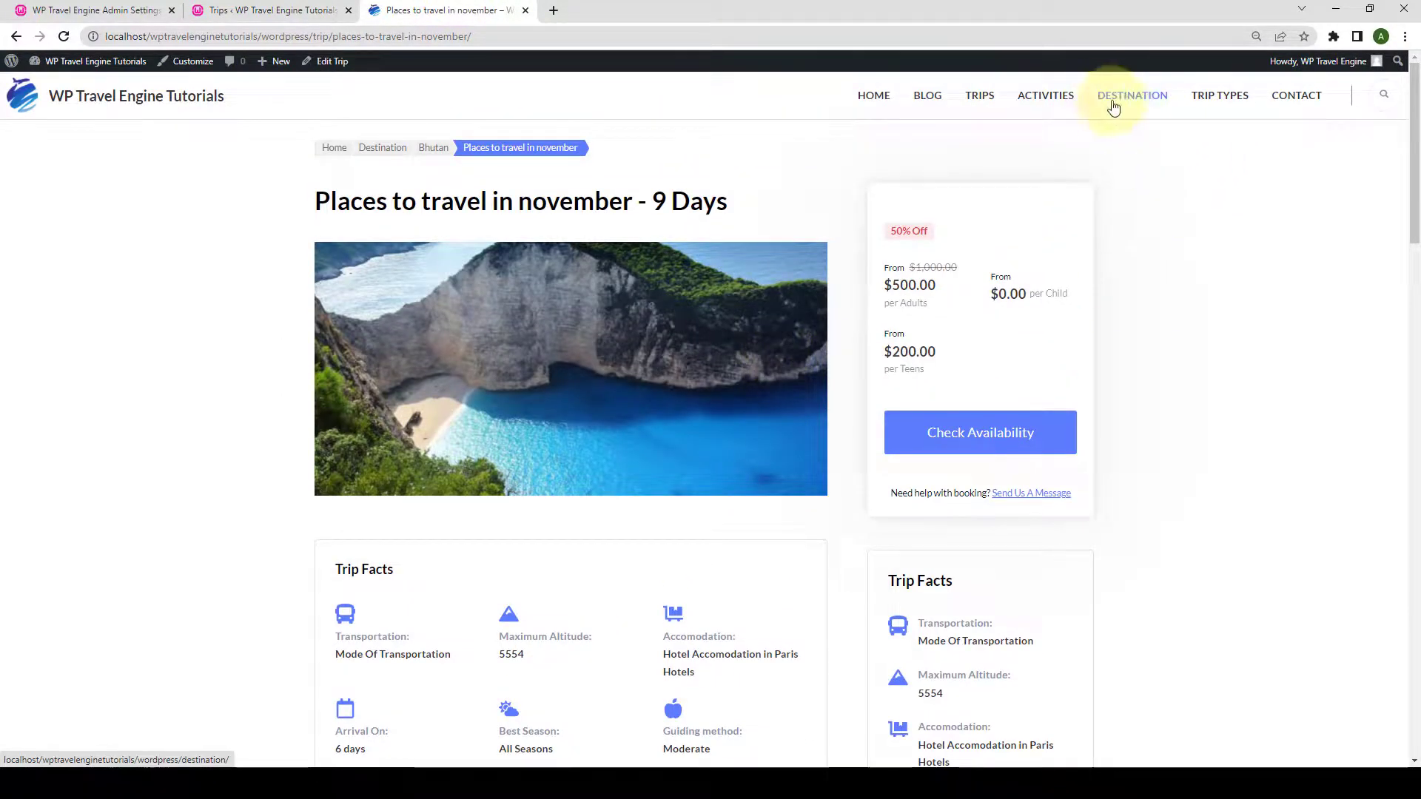
left_click(1149, 103)
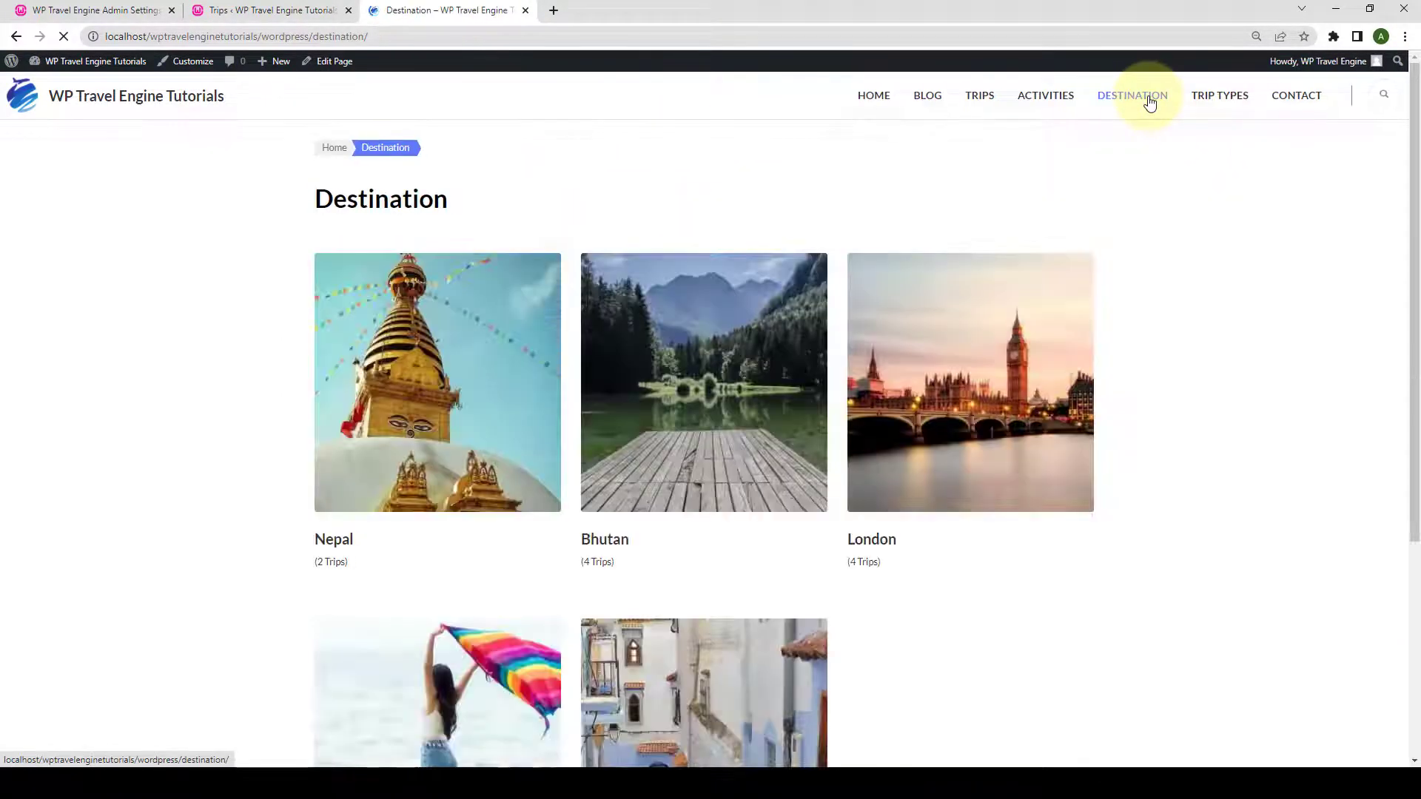
scroll(1139, 333, "down", 3)
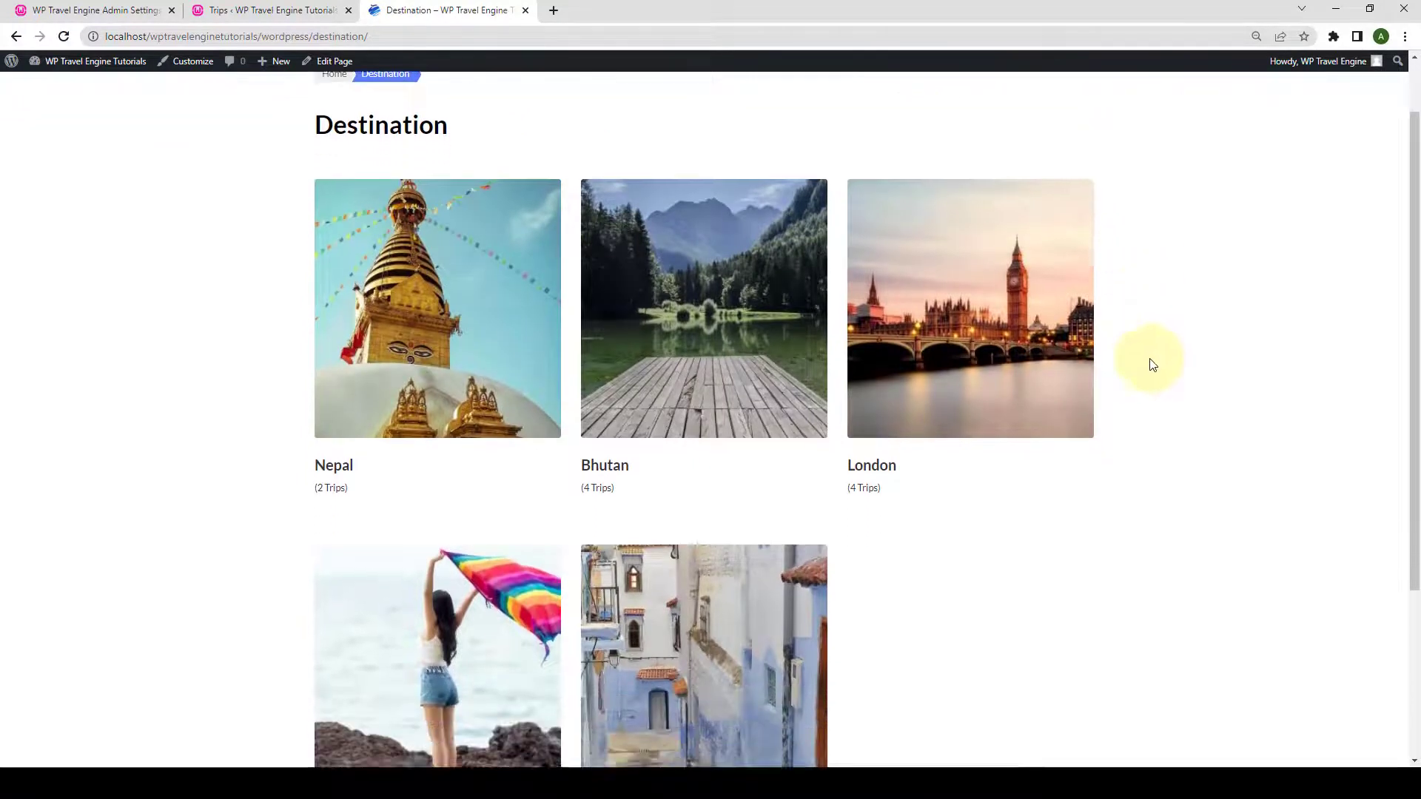
scroll(1169, 470, "up", 3)
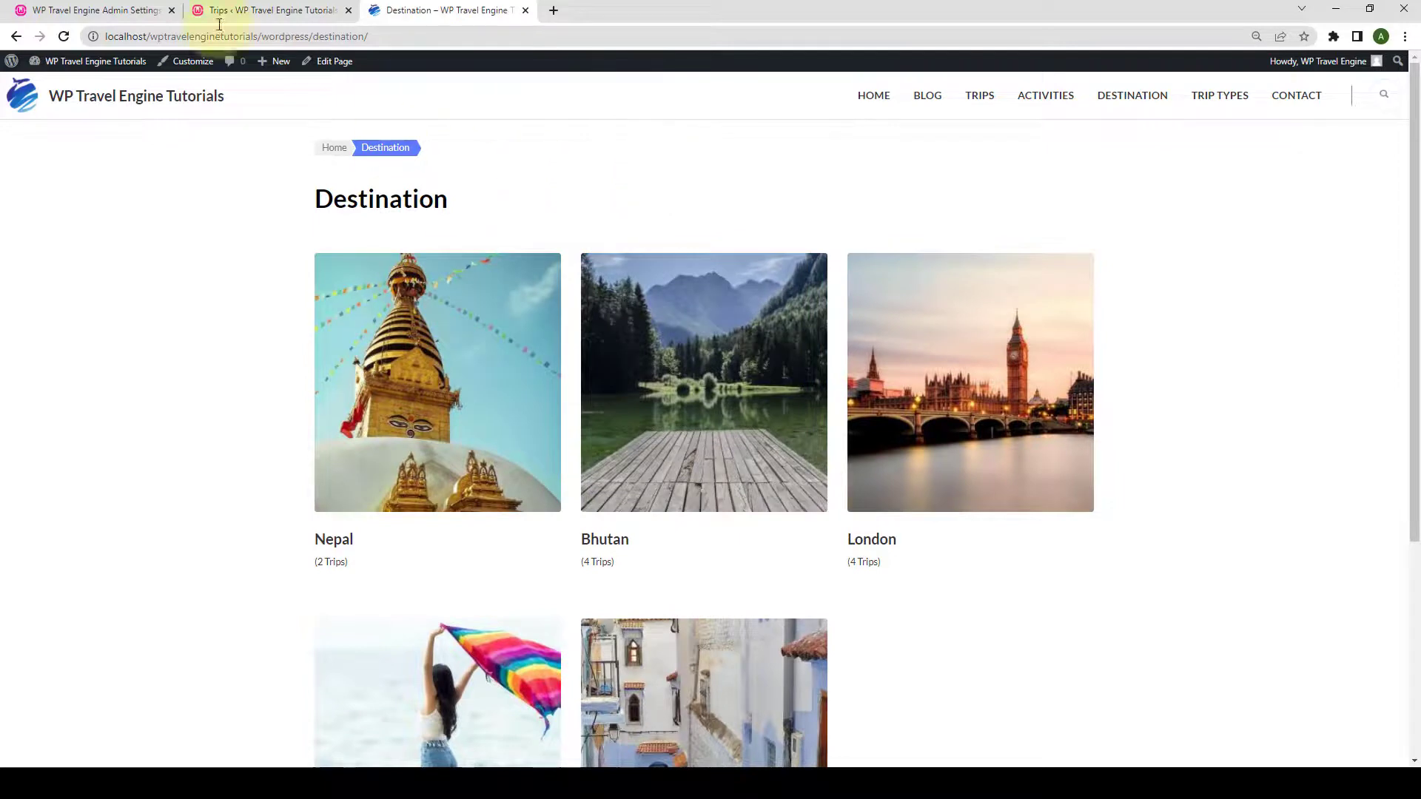
Enable Show Taxonomy children terms, save the Display Settings, and check the reloaded Destination page for Annapurna.
left_click(96, 11)
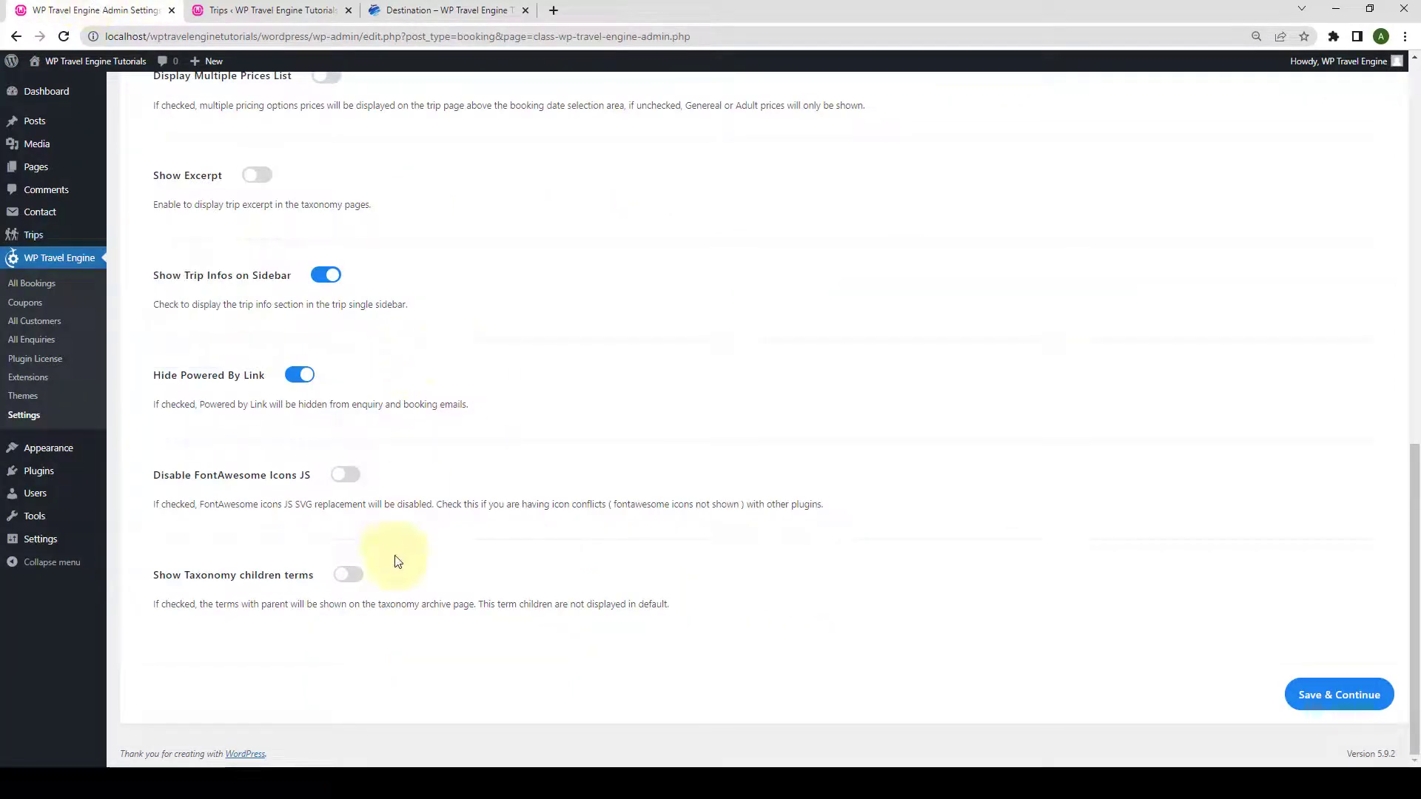
left_click(355, 576)
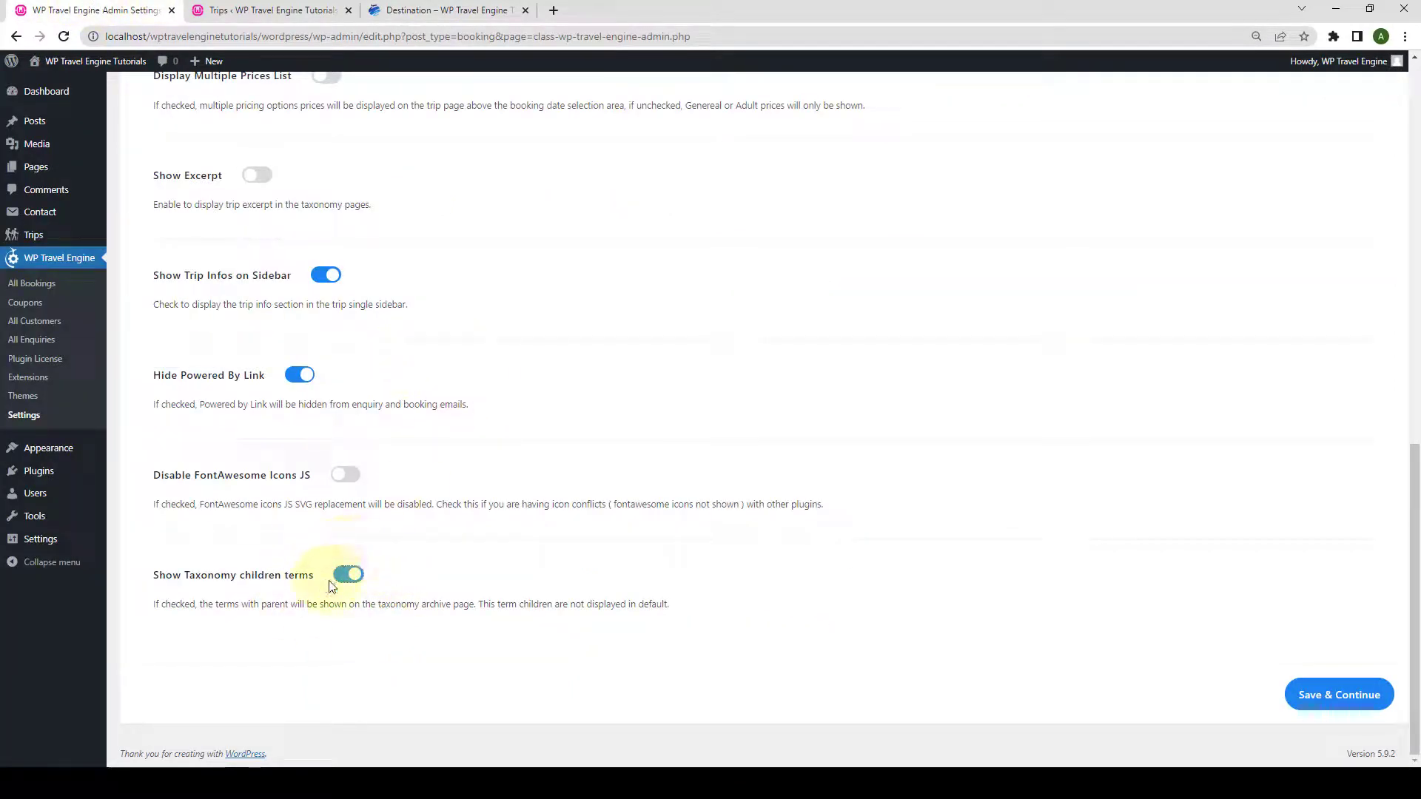
left_click(1336, 704)
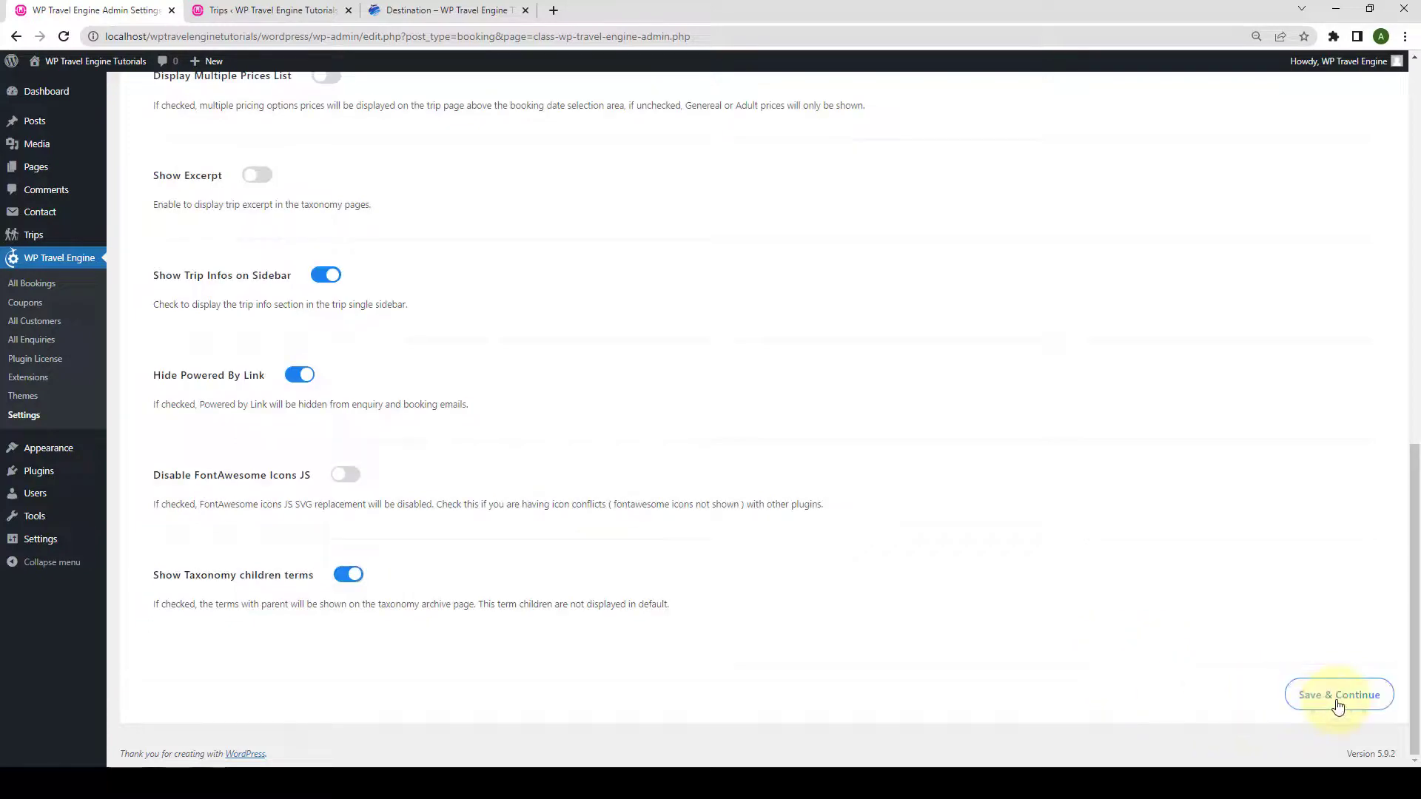
left_click(442, 9)
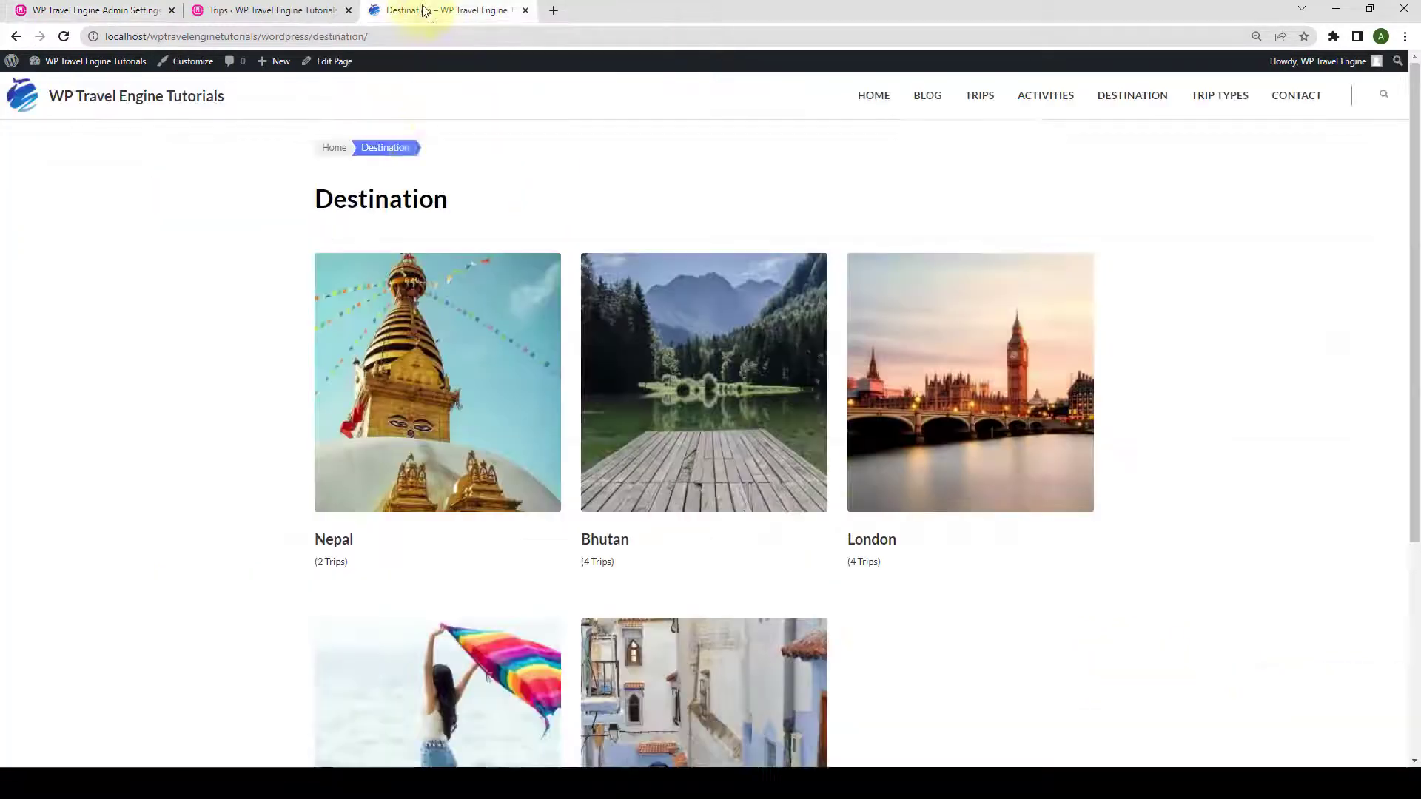
left_click(64, 38)
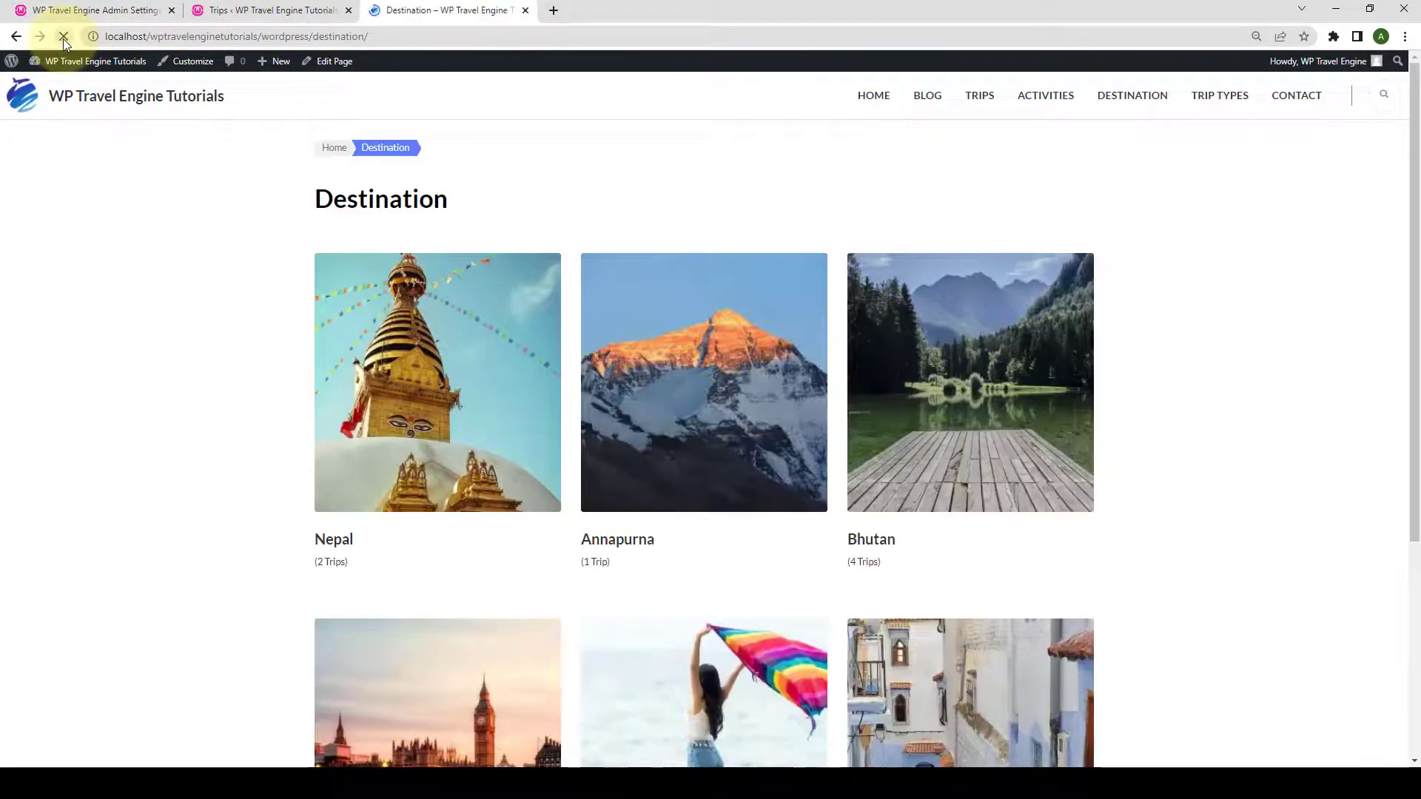
mouse_move(740, 327)
scroll(740, 328, "down", 2)
scroll(740, 329, "down", 1)
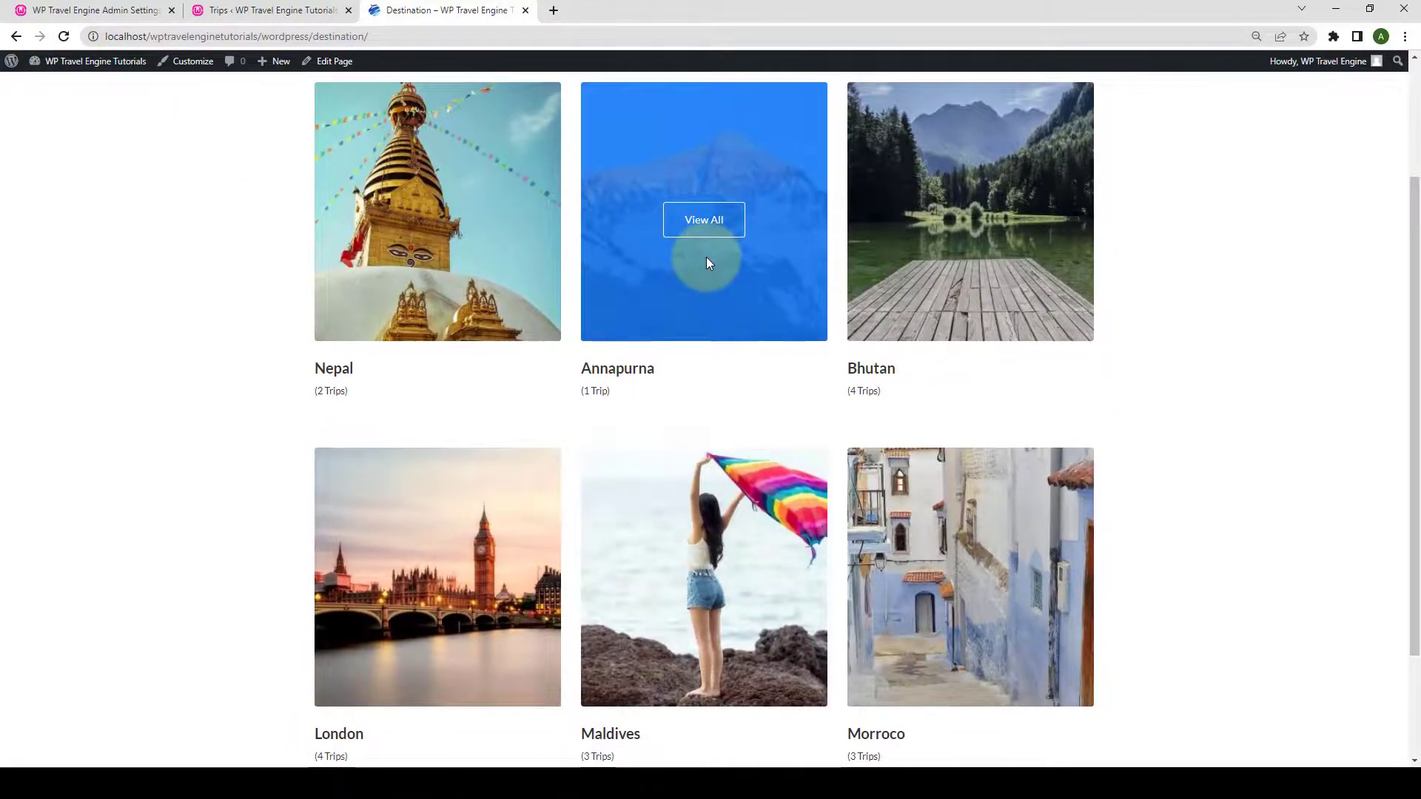
Return from the Destination page to the WP Travel Engine settings and open the Miscellaneous Settings section.
scroll(708, 266, "down", 1)
scroll(712, 303, "up", 2)
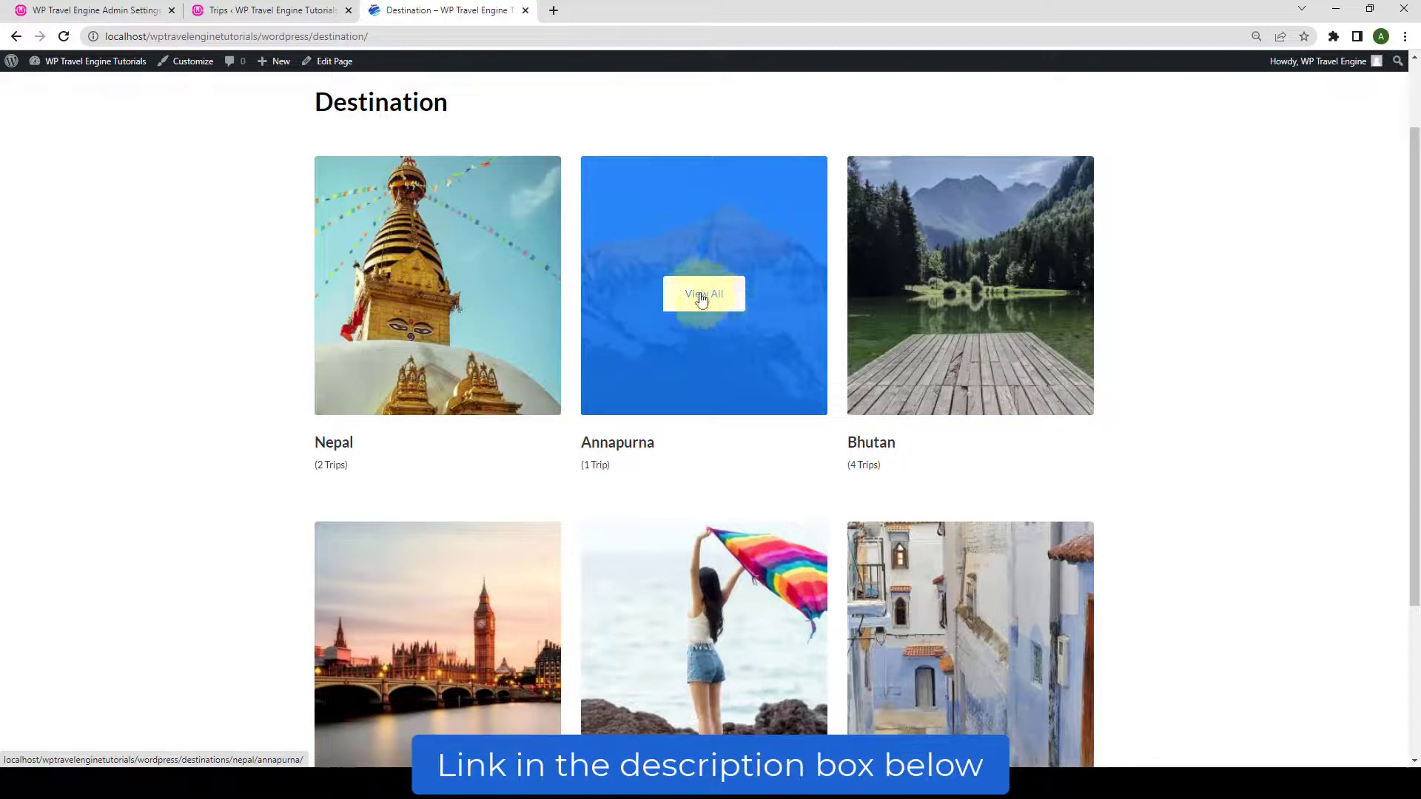
left_click(101, 10)
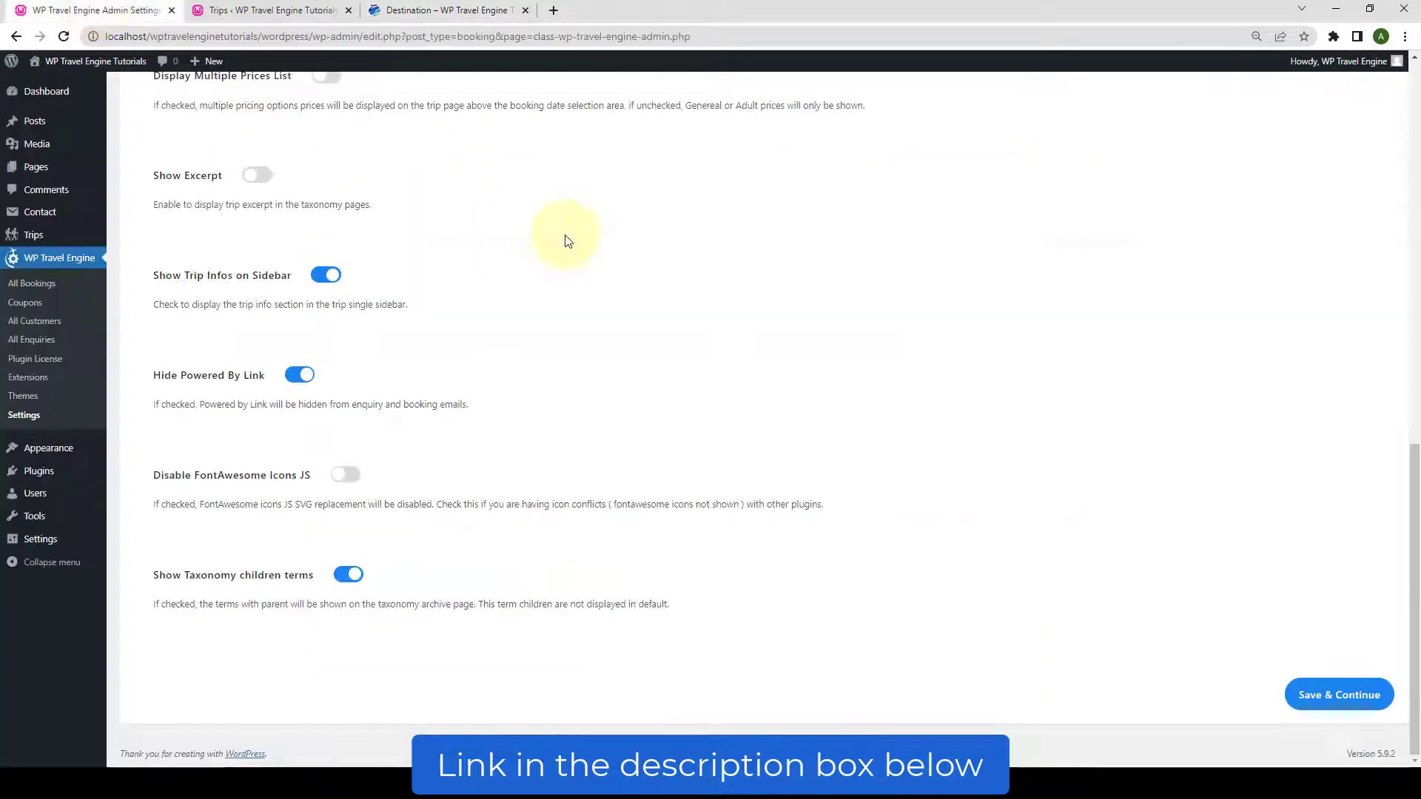
scroll(679, 411, "up", 15)
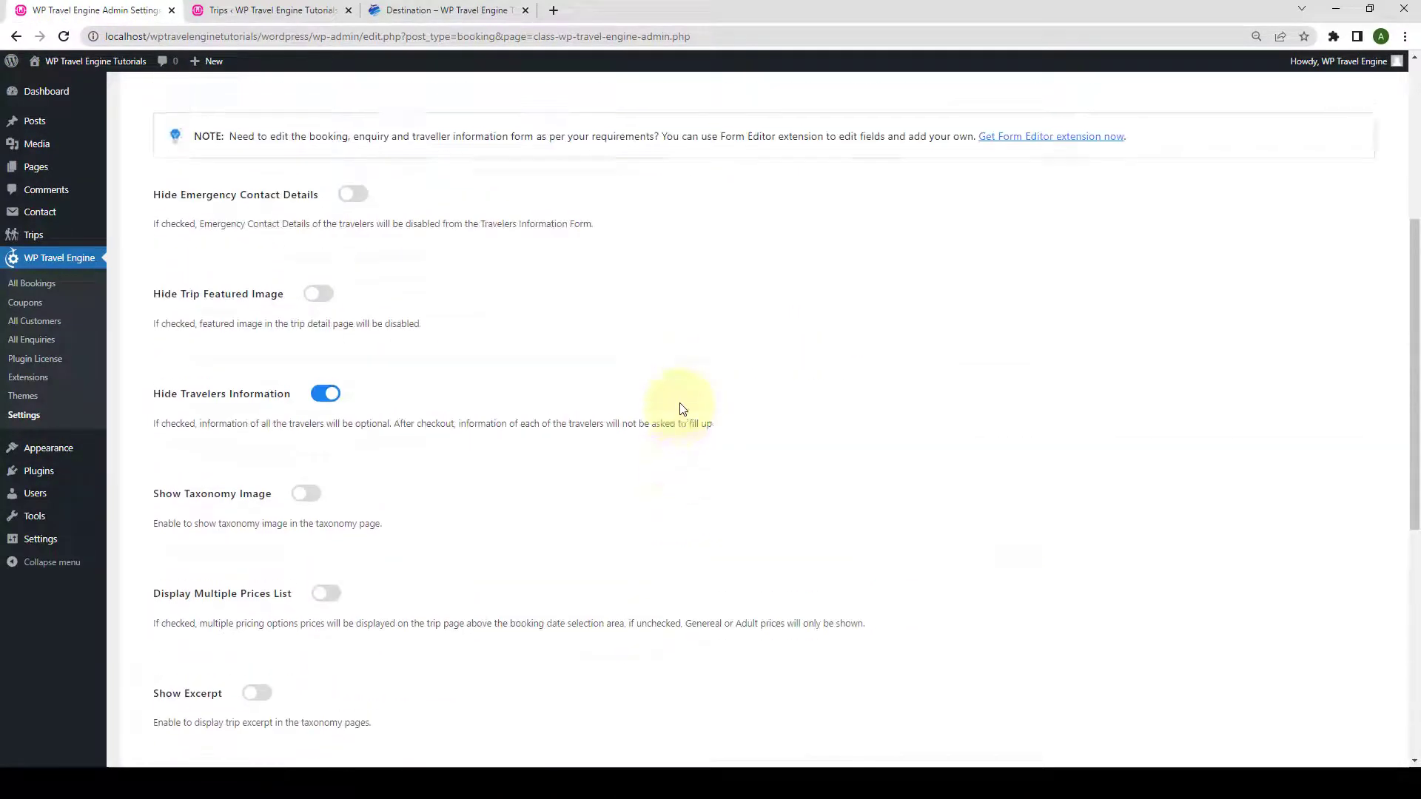
left_click(429, 230)
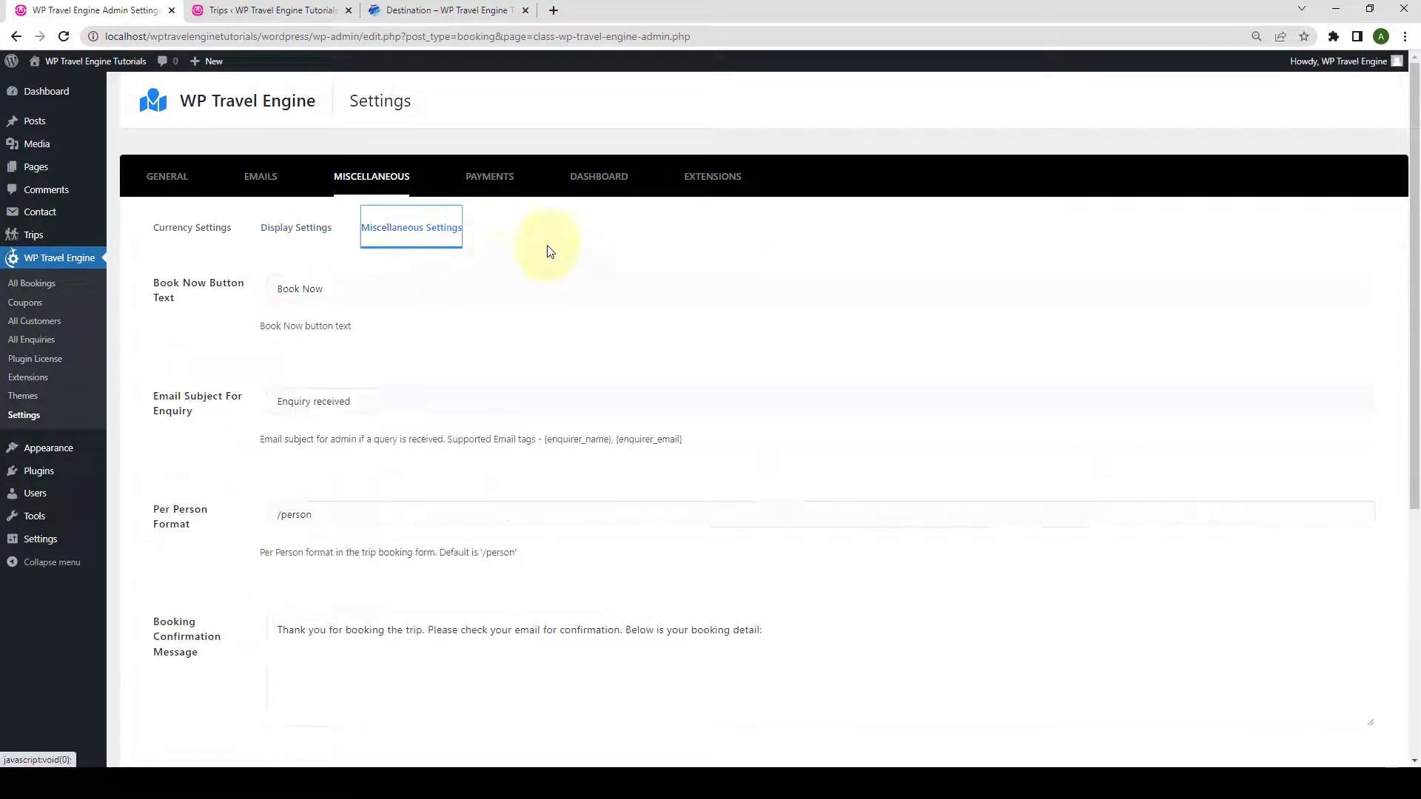
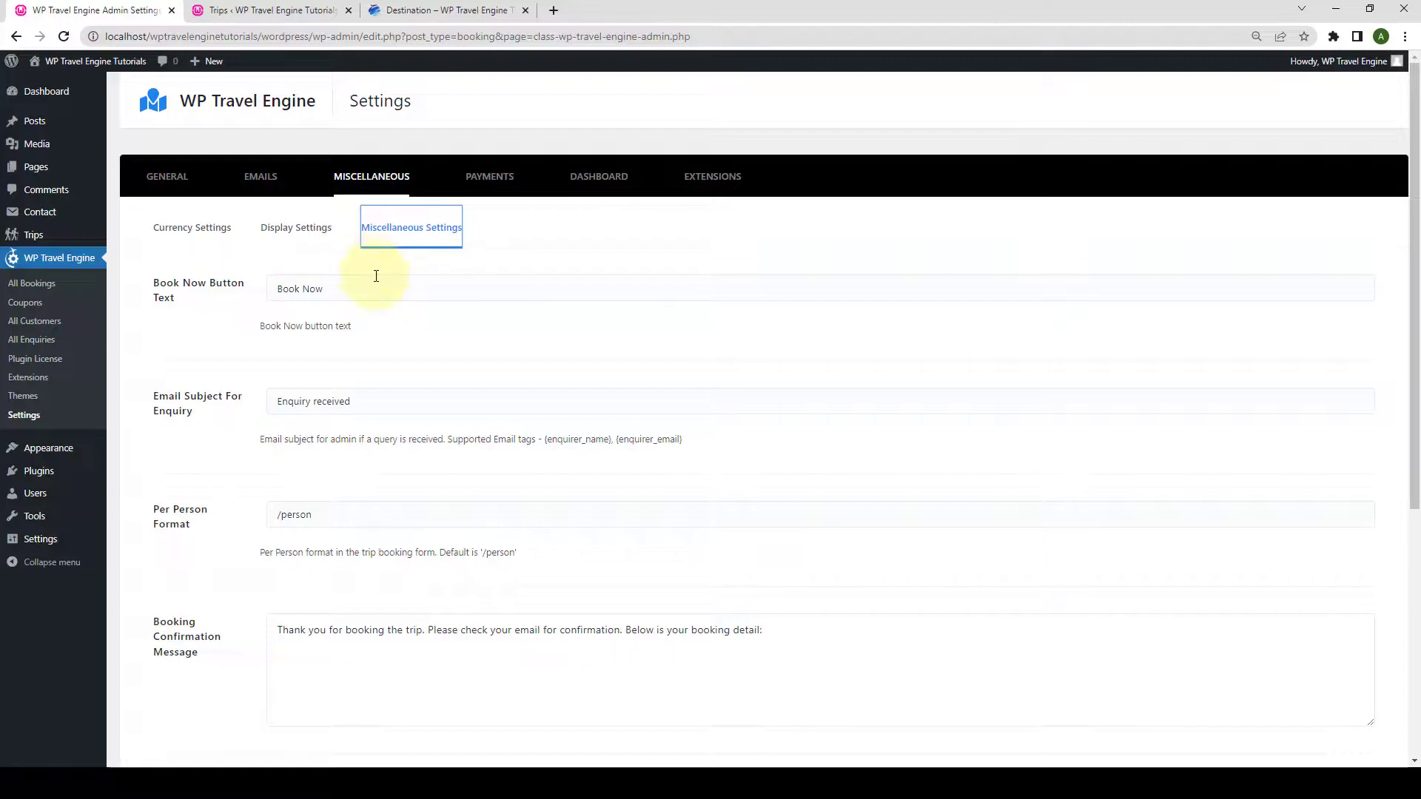
Examine the Book Now button text, enquiry email subject, per person format, booking confirmation message and GDPR message settings.
left_click_drag(375, 276, 279, 312)
left_click(375, 333)
scroll(374, 333, "down", 2)
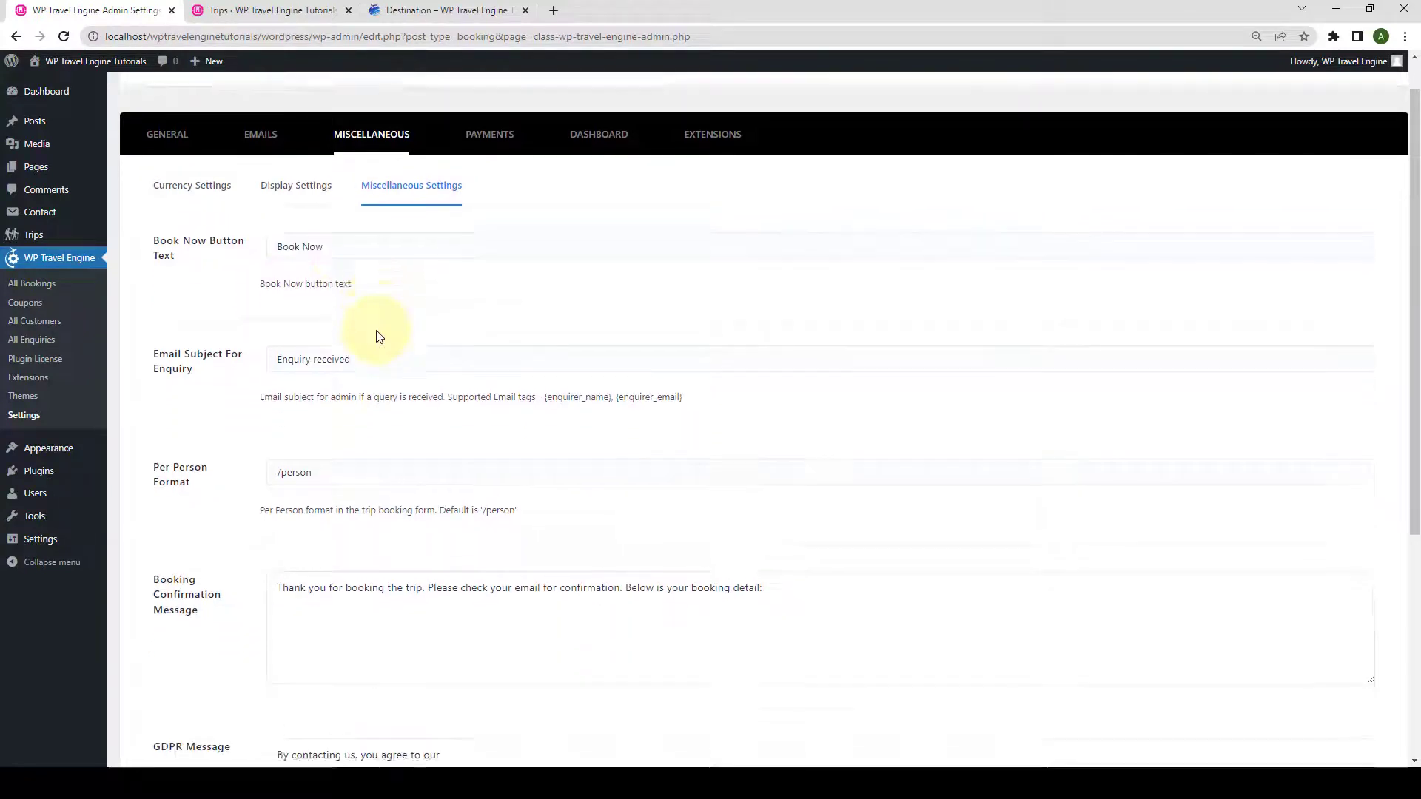
double_click(371, 259)
left_click_drag(370, 258, 274, 254)
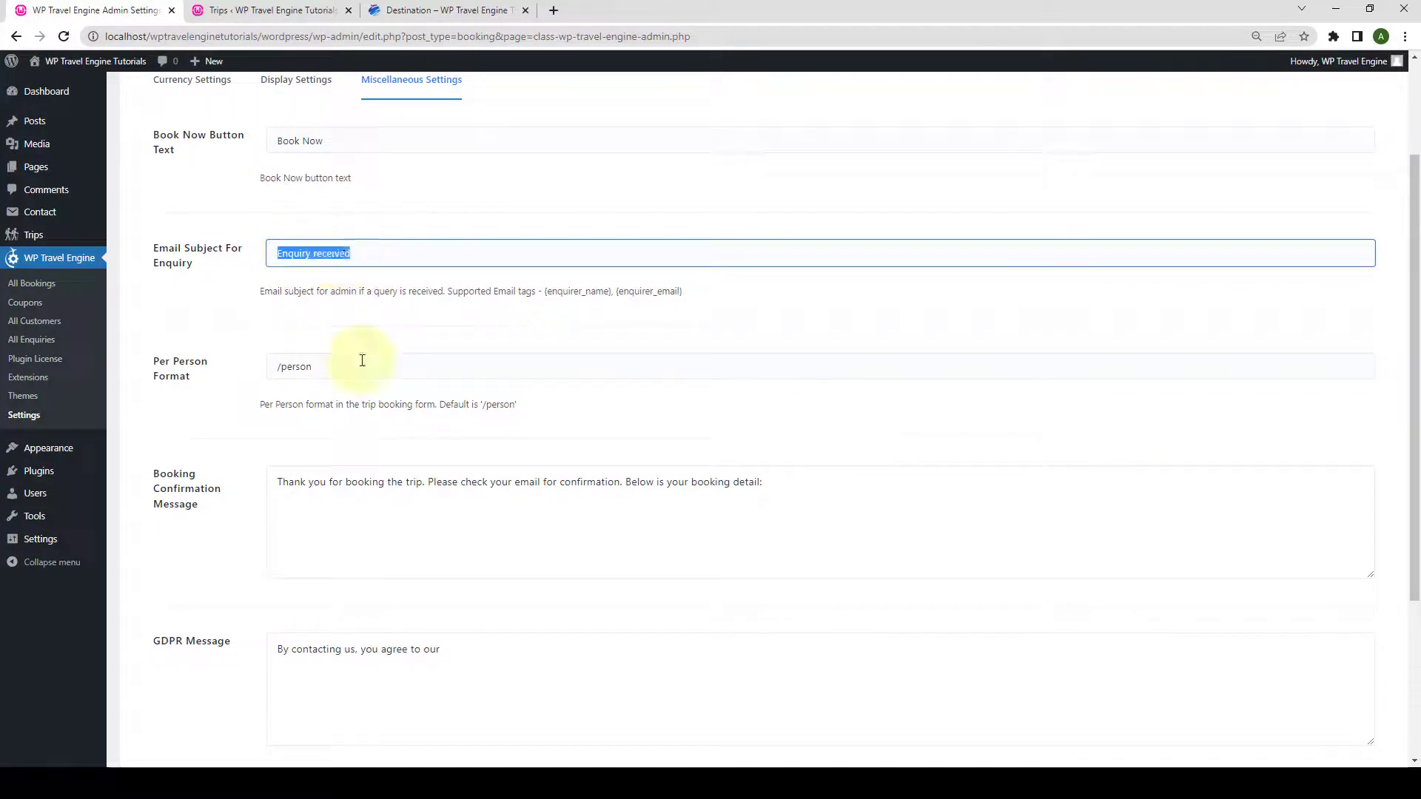
scroll(362, 361, "down", 1)
triple_click(362, 414)
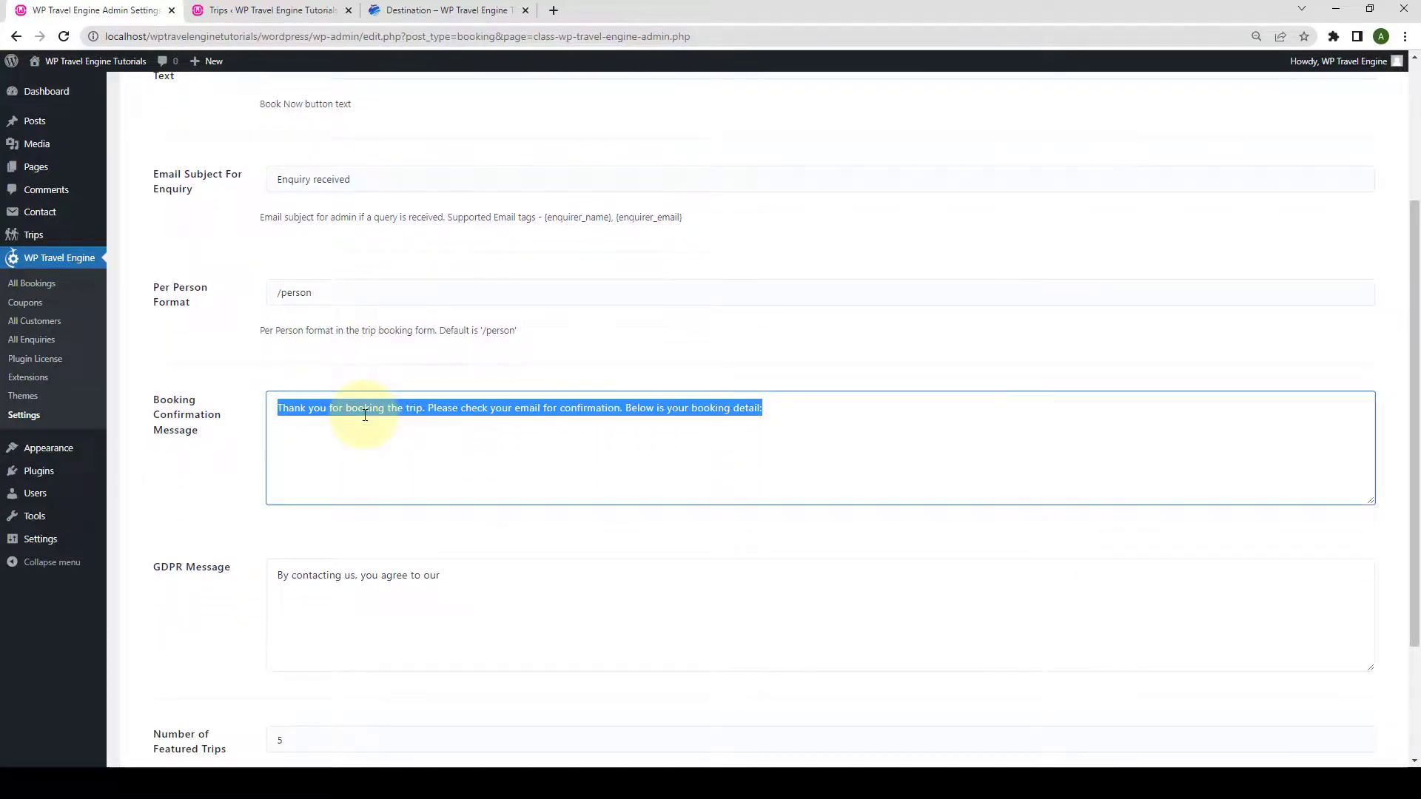
scroll(359, 410, "down", 2)
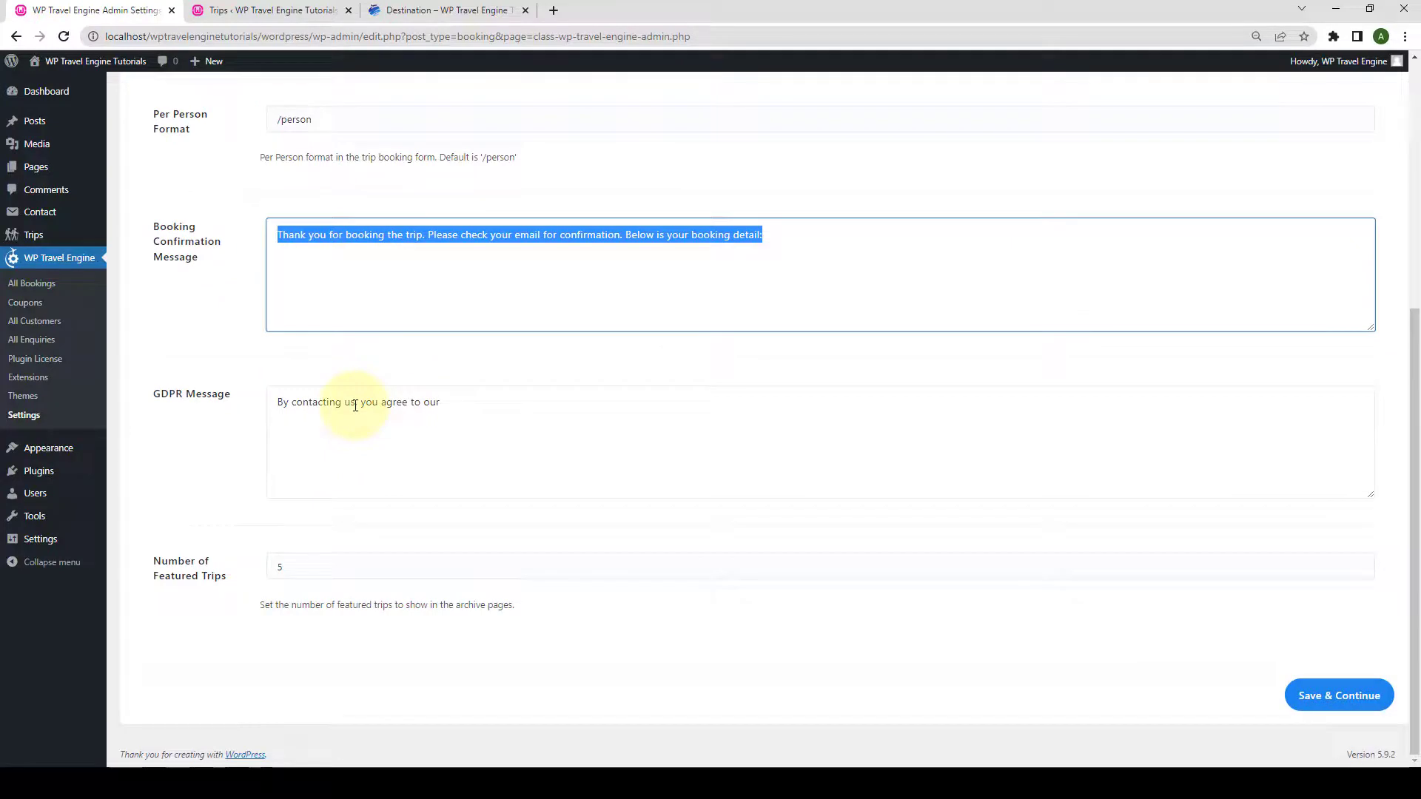
triple_click(355, 406)
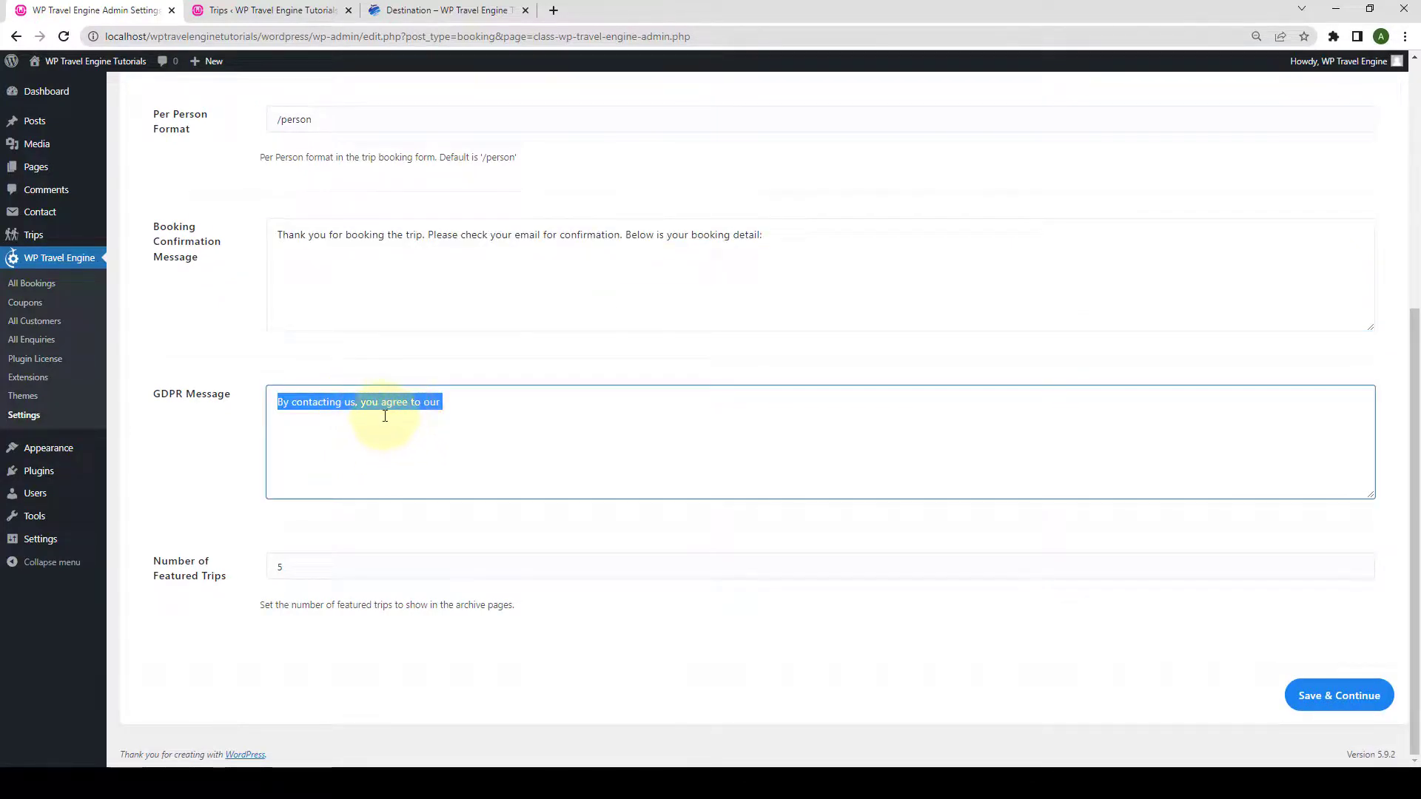
left_click(386, 416)
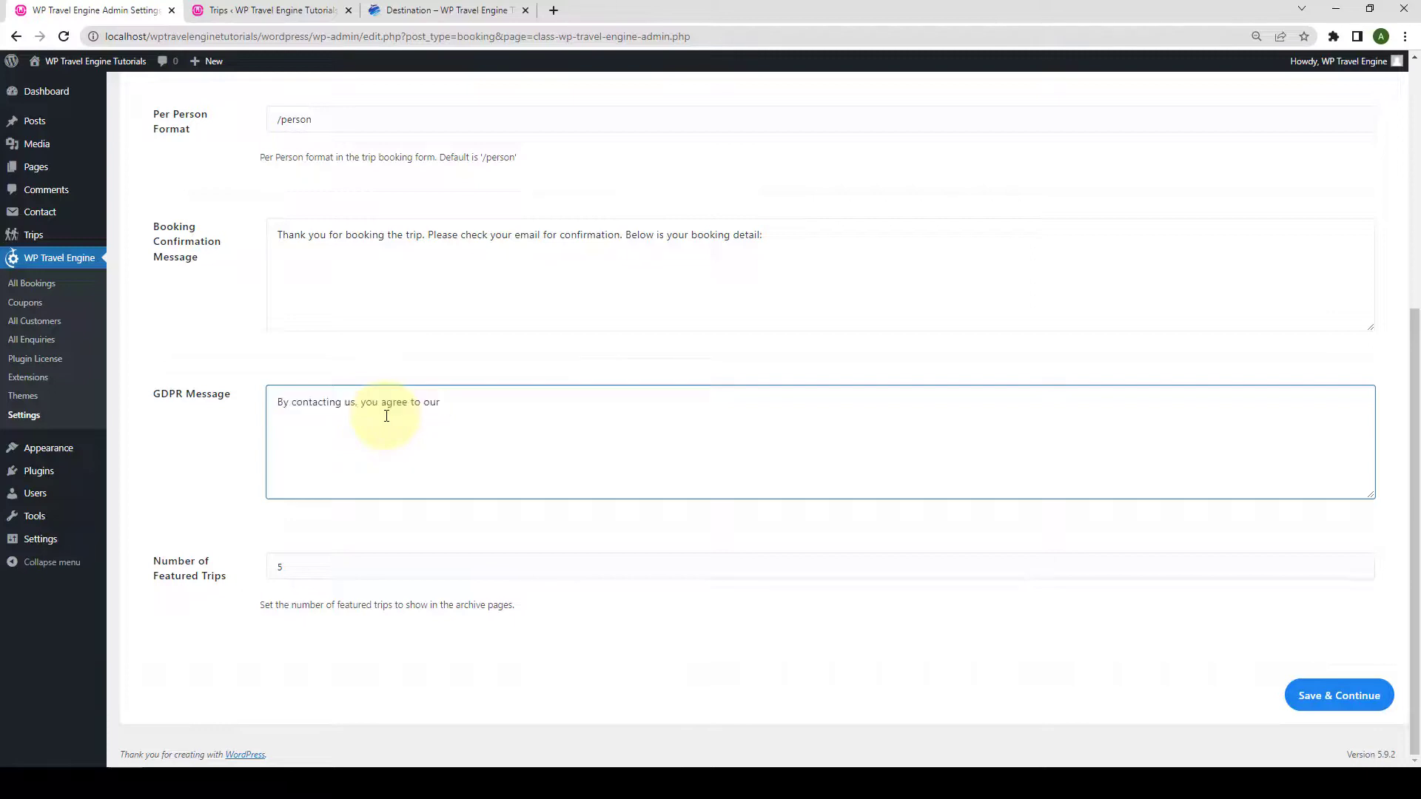
Open the trip "Places to travel in november" from the front-end trip listing and examine its enquiry form.
left_click(451, 6)
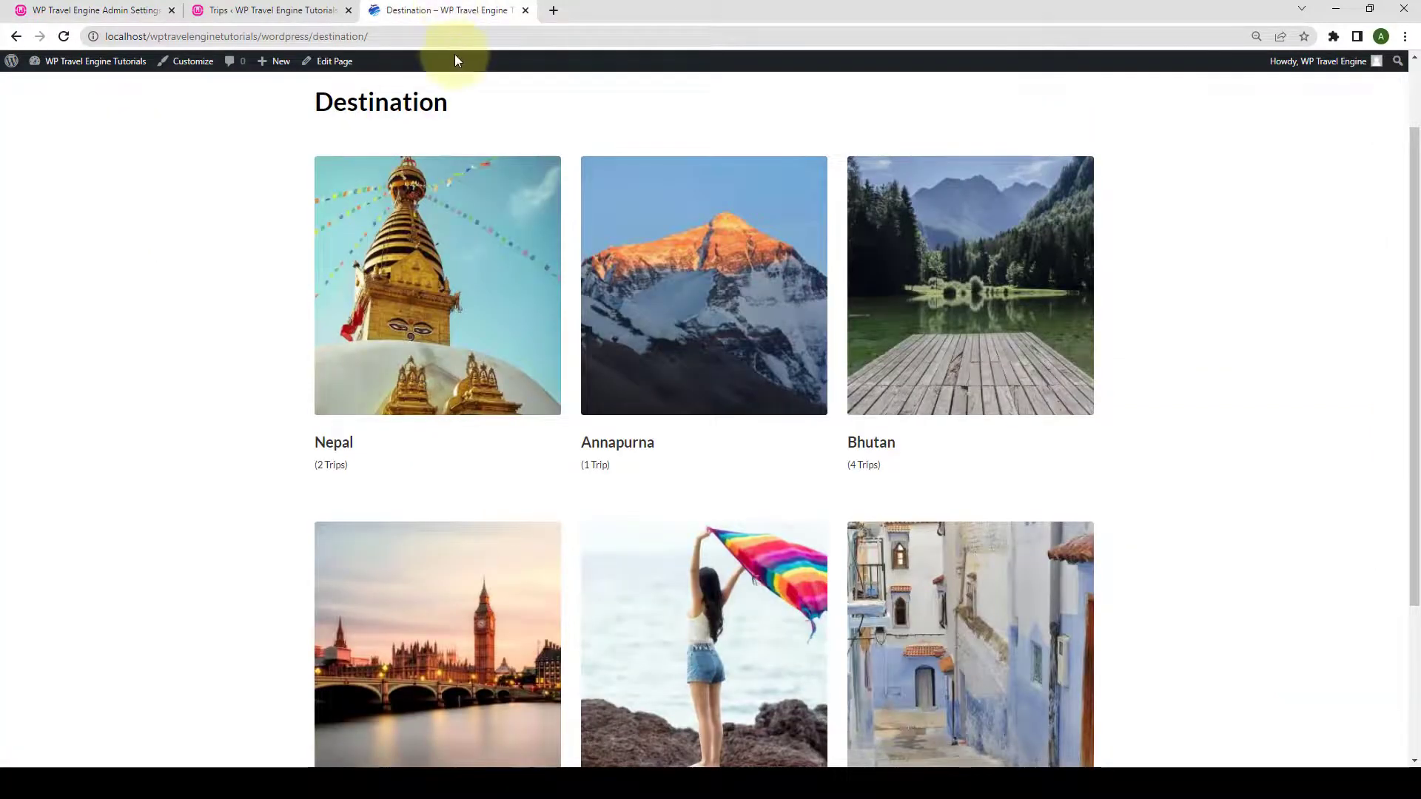
scroll(888, 178, "up", 2)
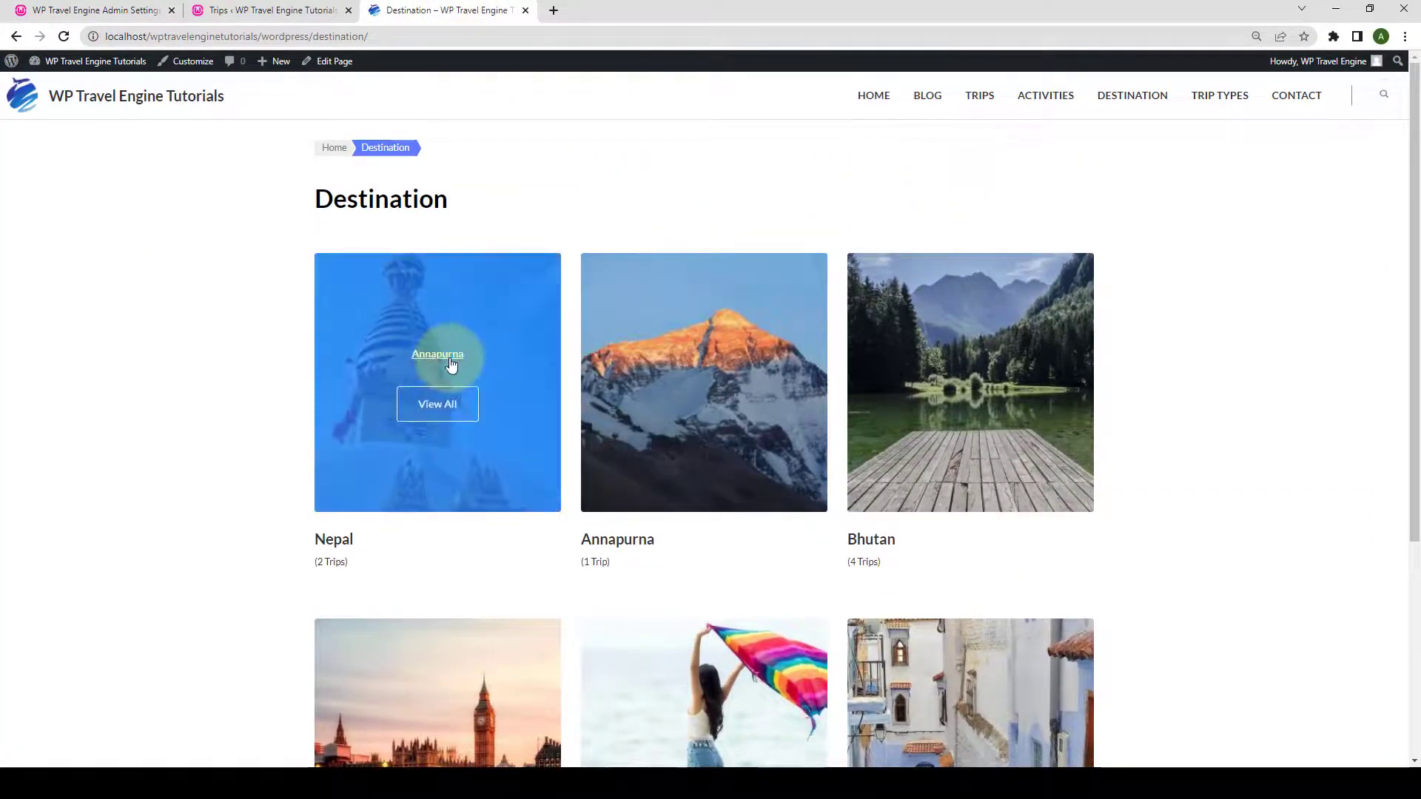
left_click(980, 97)
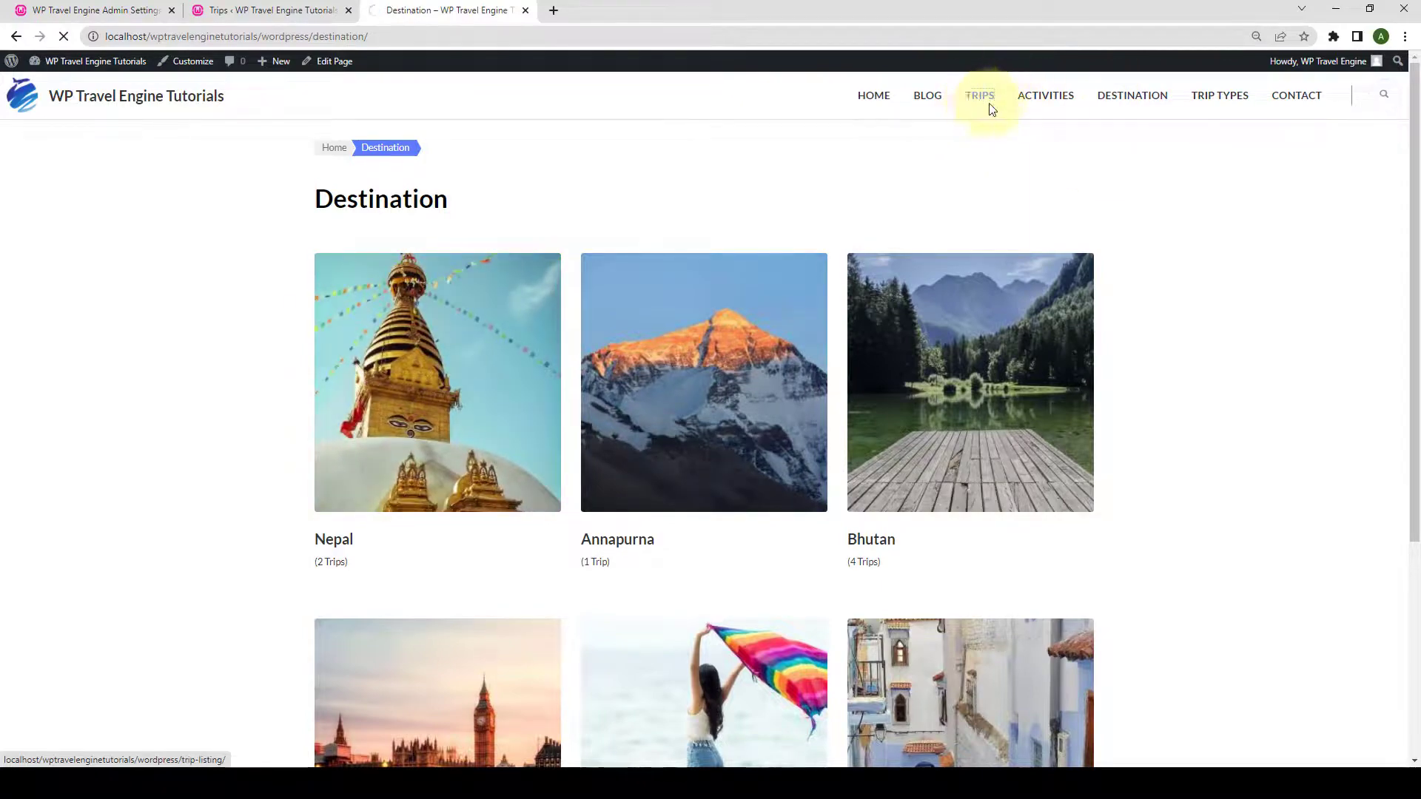
left_click(846, 339)
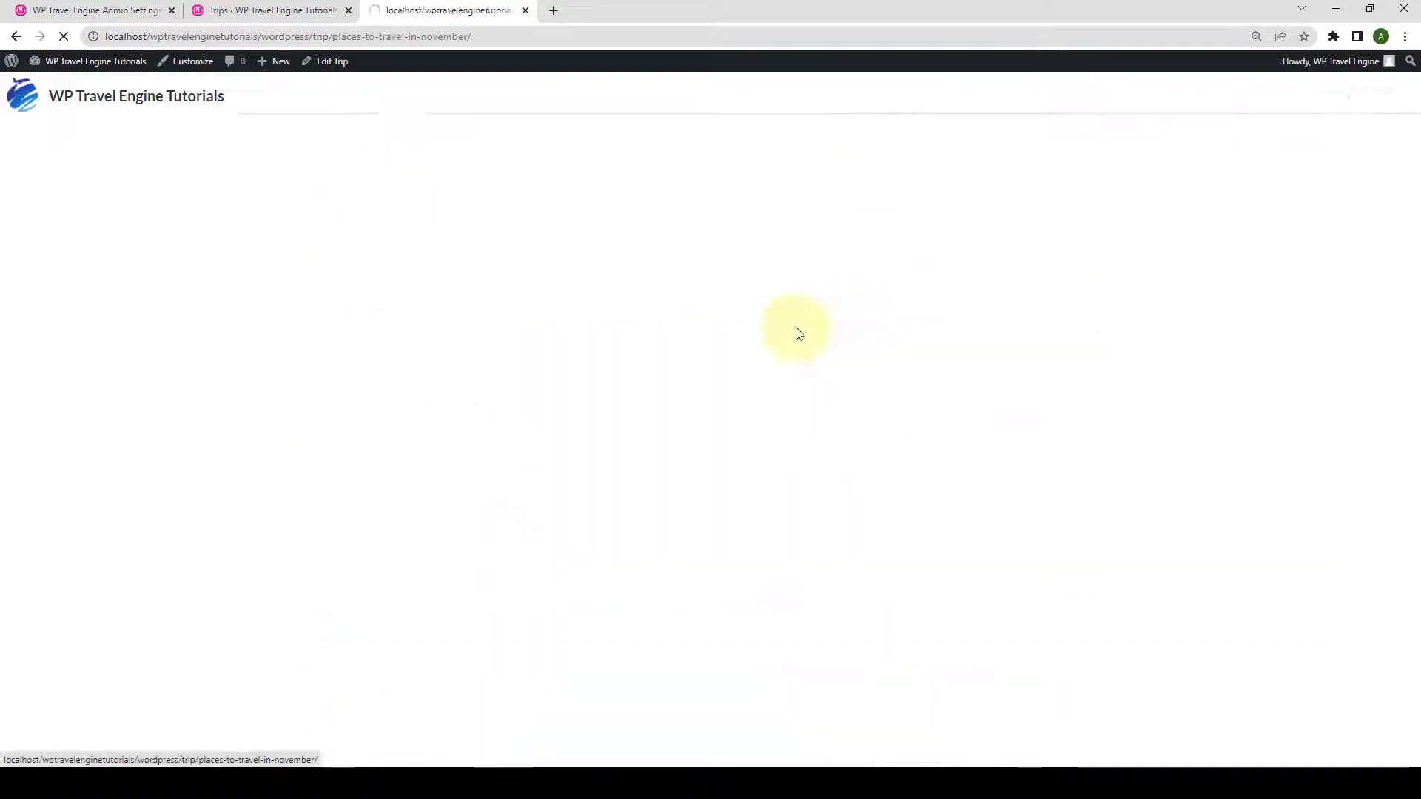
scroll(814, 370, "down", 12)
scroll(818, 392, "down", 9)
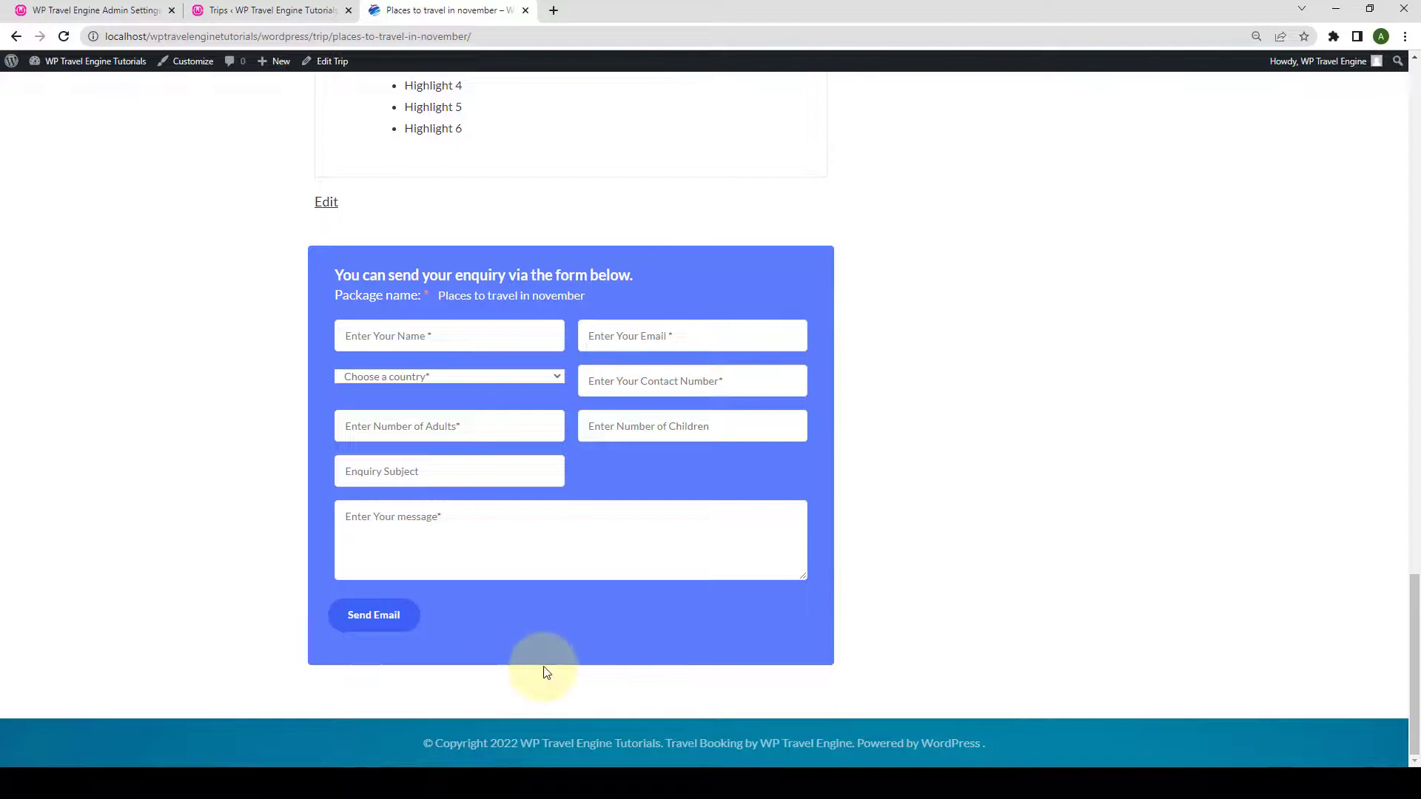
Return to the plugin settings and open the list of all pages in a new browser tab.
left_click(127, 10)
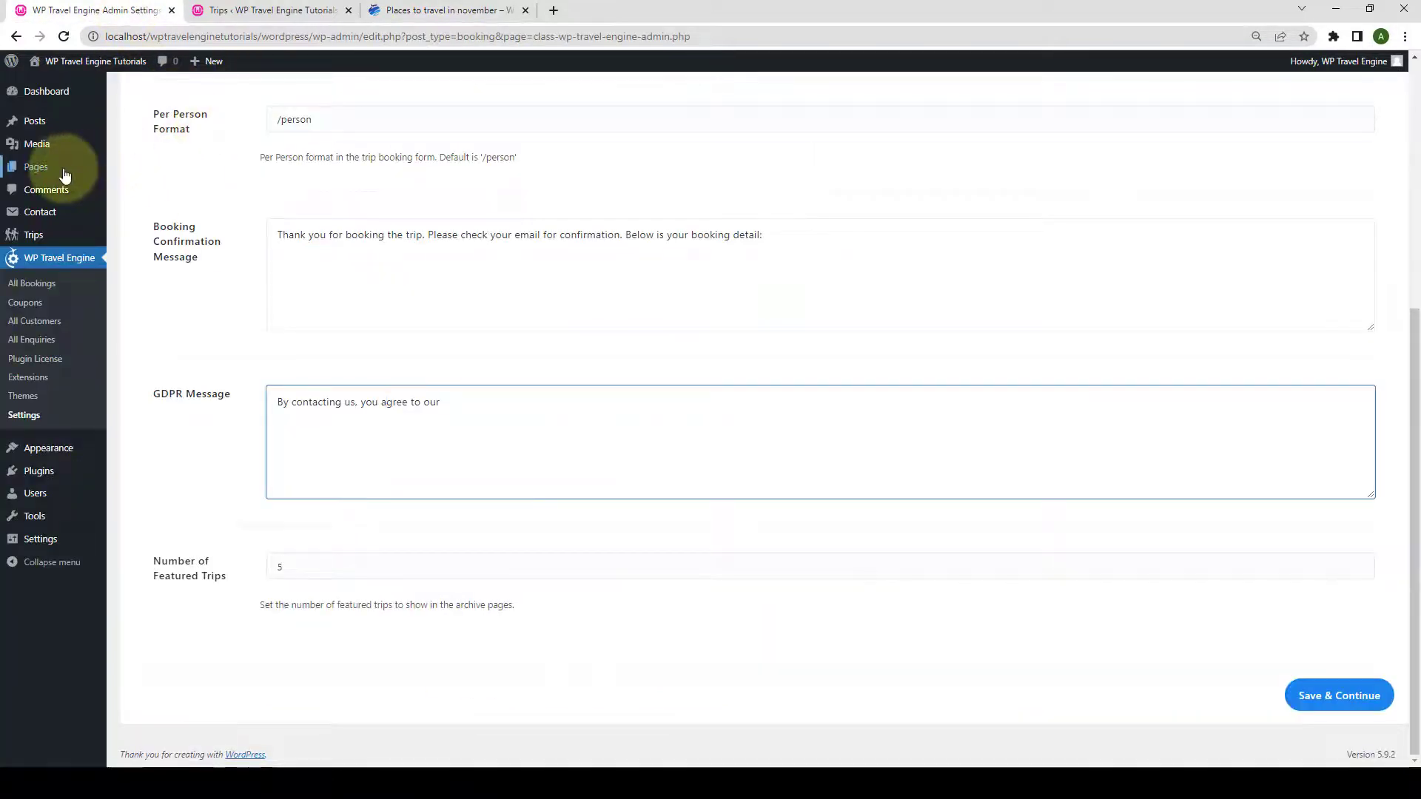
mouse_move(63, 172)
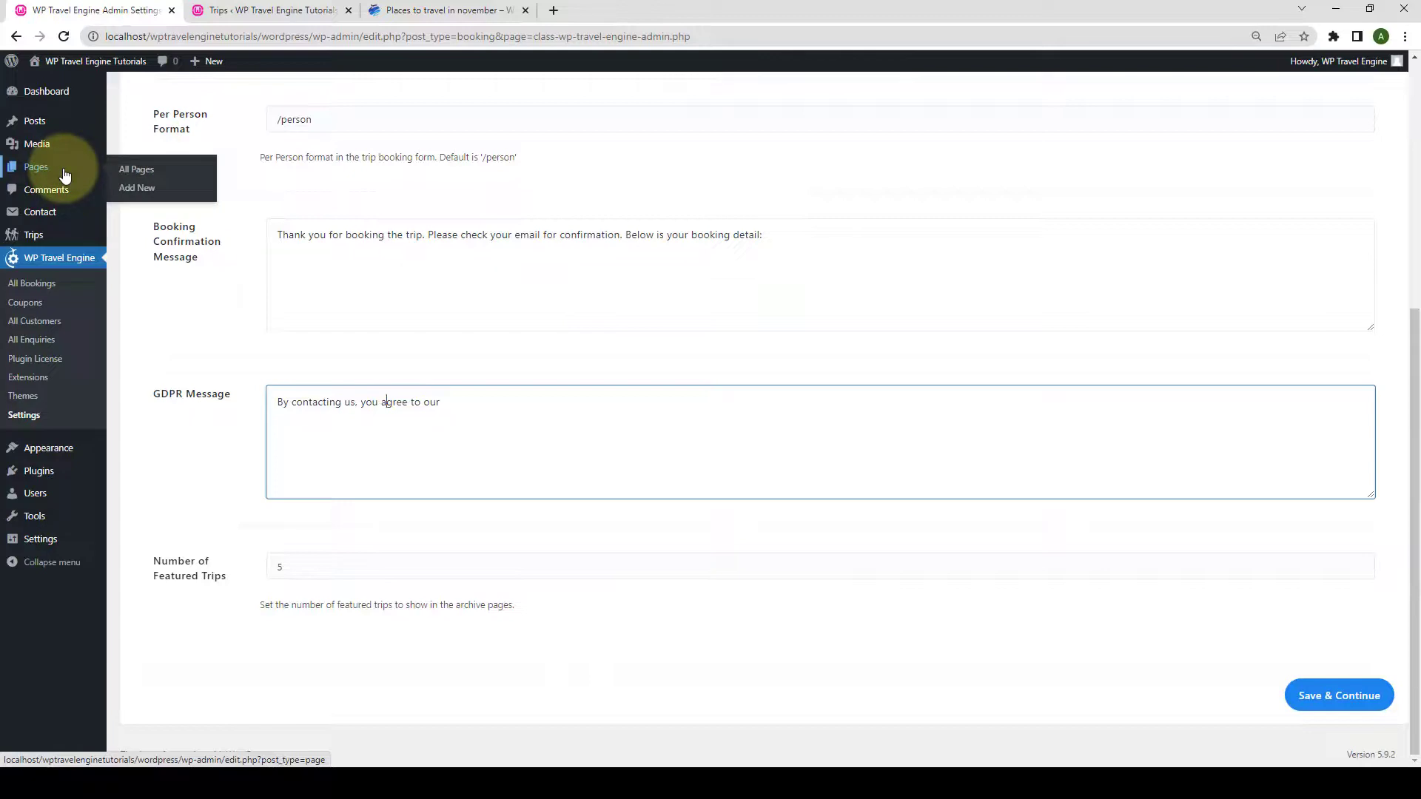
right_click(154, 175)
left_click(194, 178)
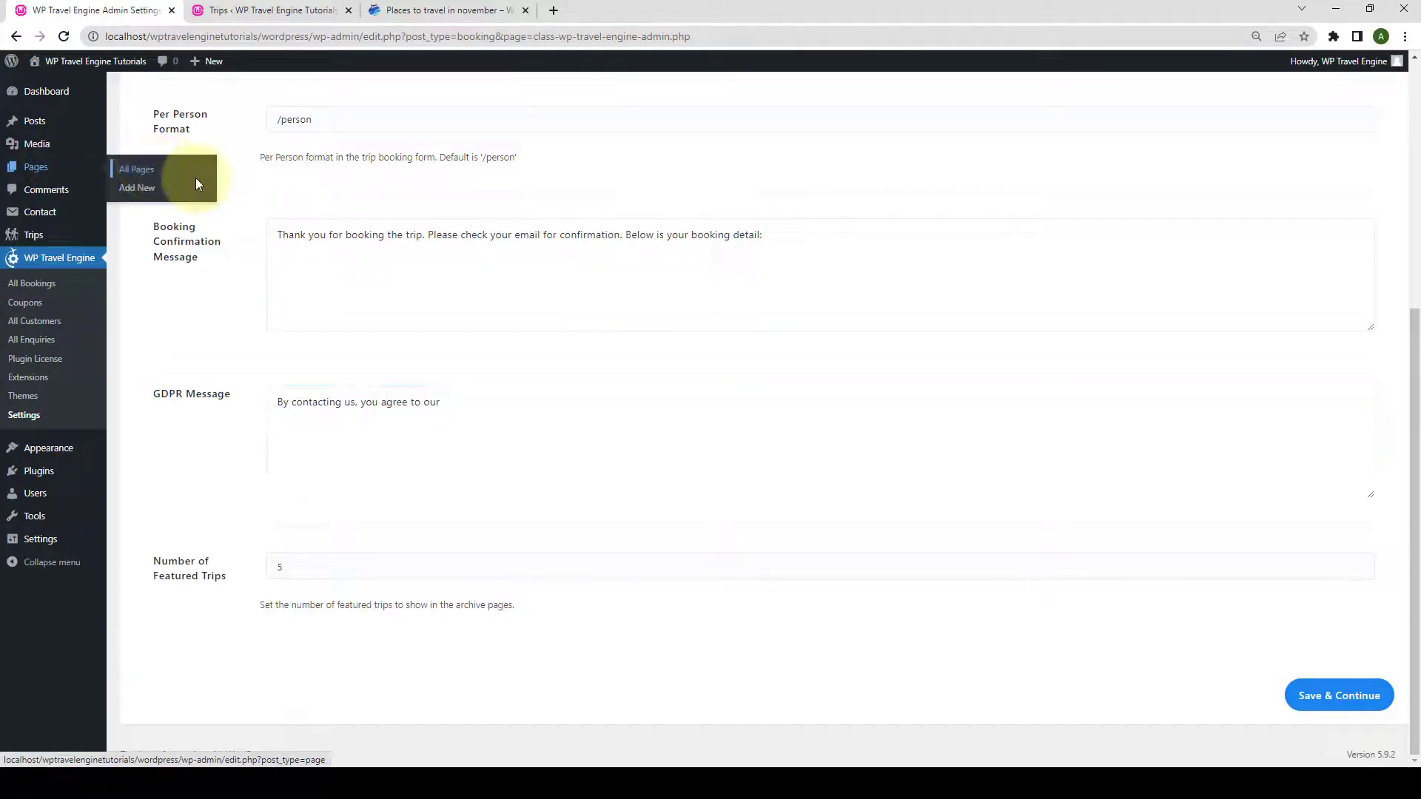
left_click(209, 12)
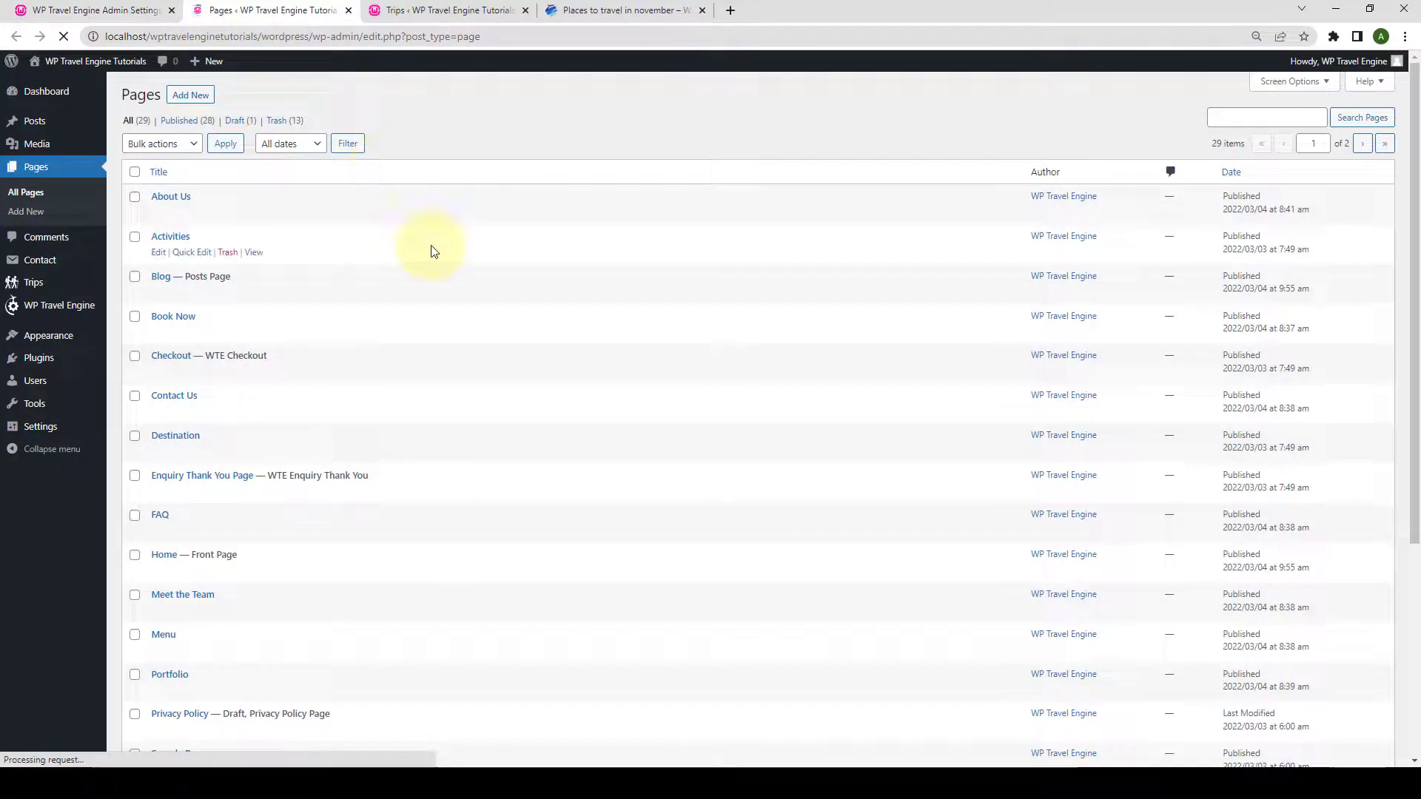
Quick-edit the Privacy Policy page to set its status to Published, and check the enquiry form on the reloaded trip page.
scroll(435, 274, "down", 5)
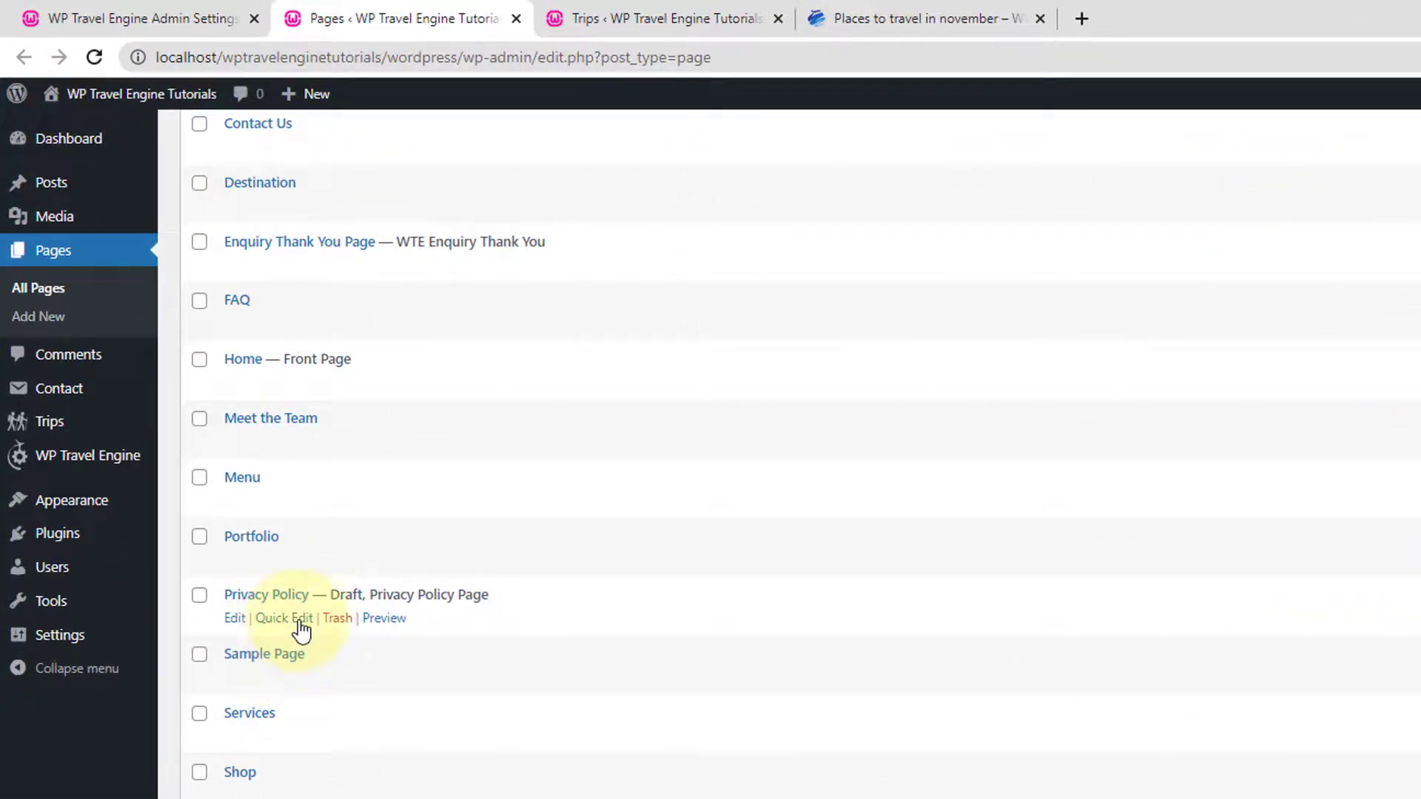
left_click(300, 621)
scroll(1184, 740, "down", 1)
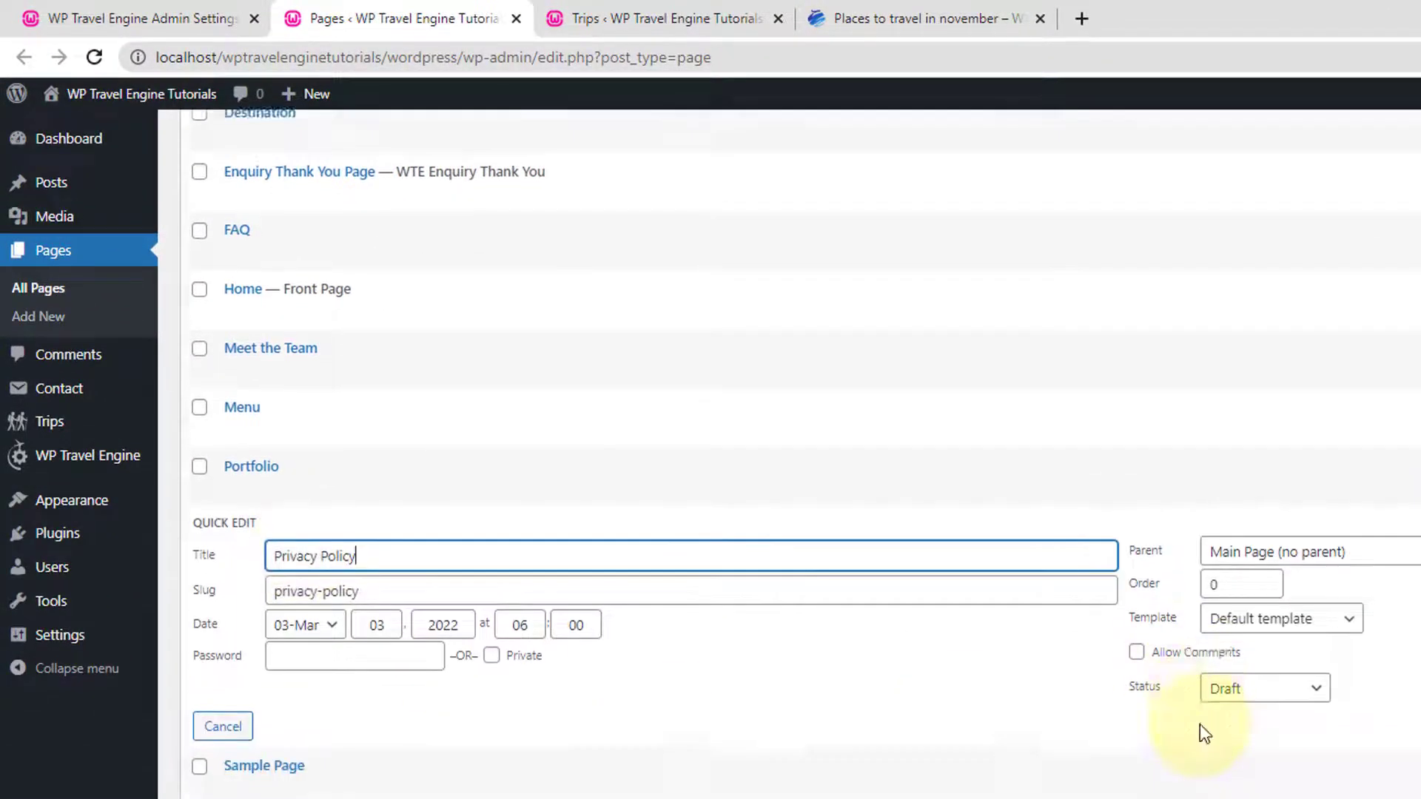
left_click(1261, 655)
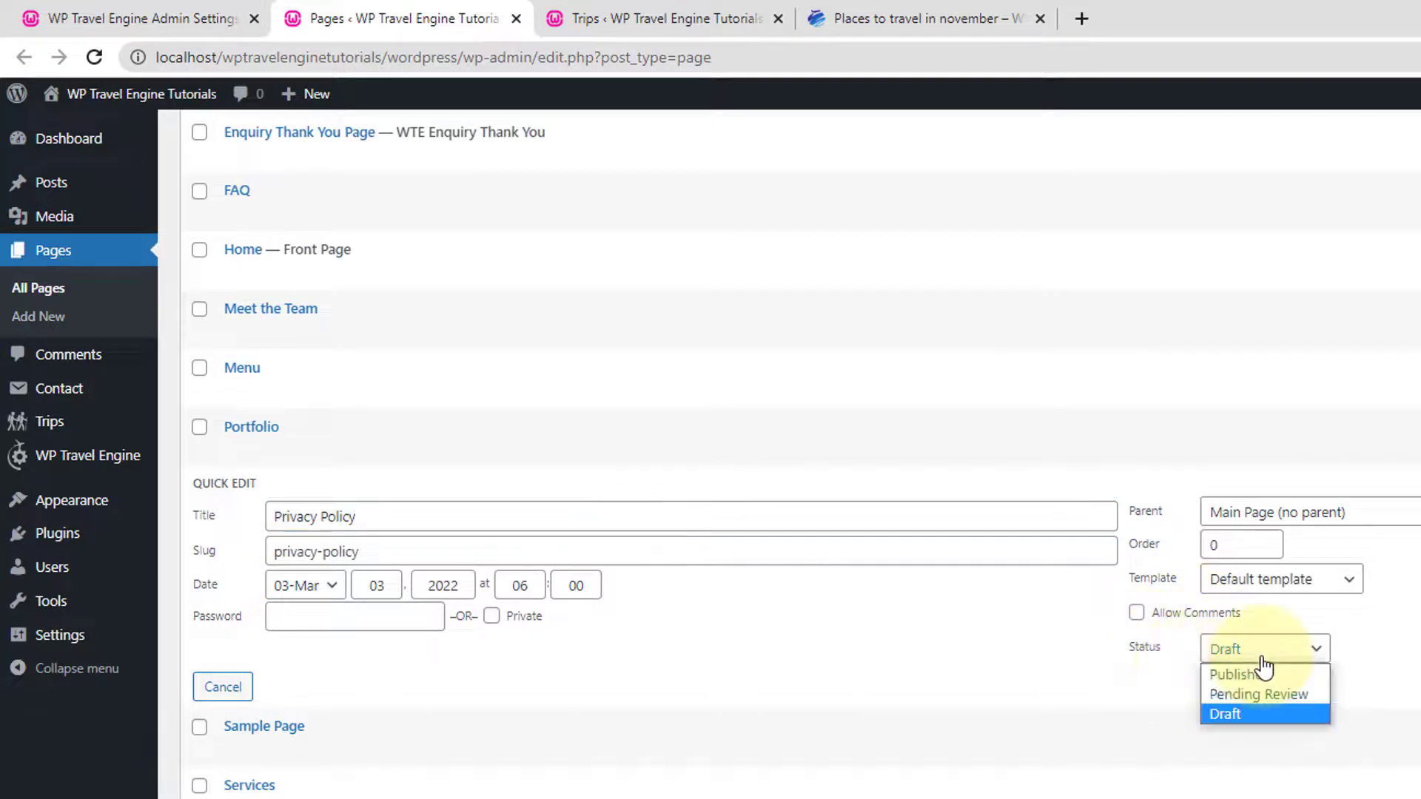
left_click(1271, 673)
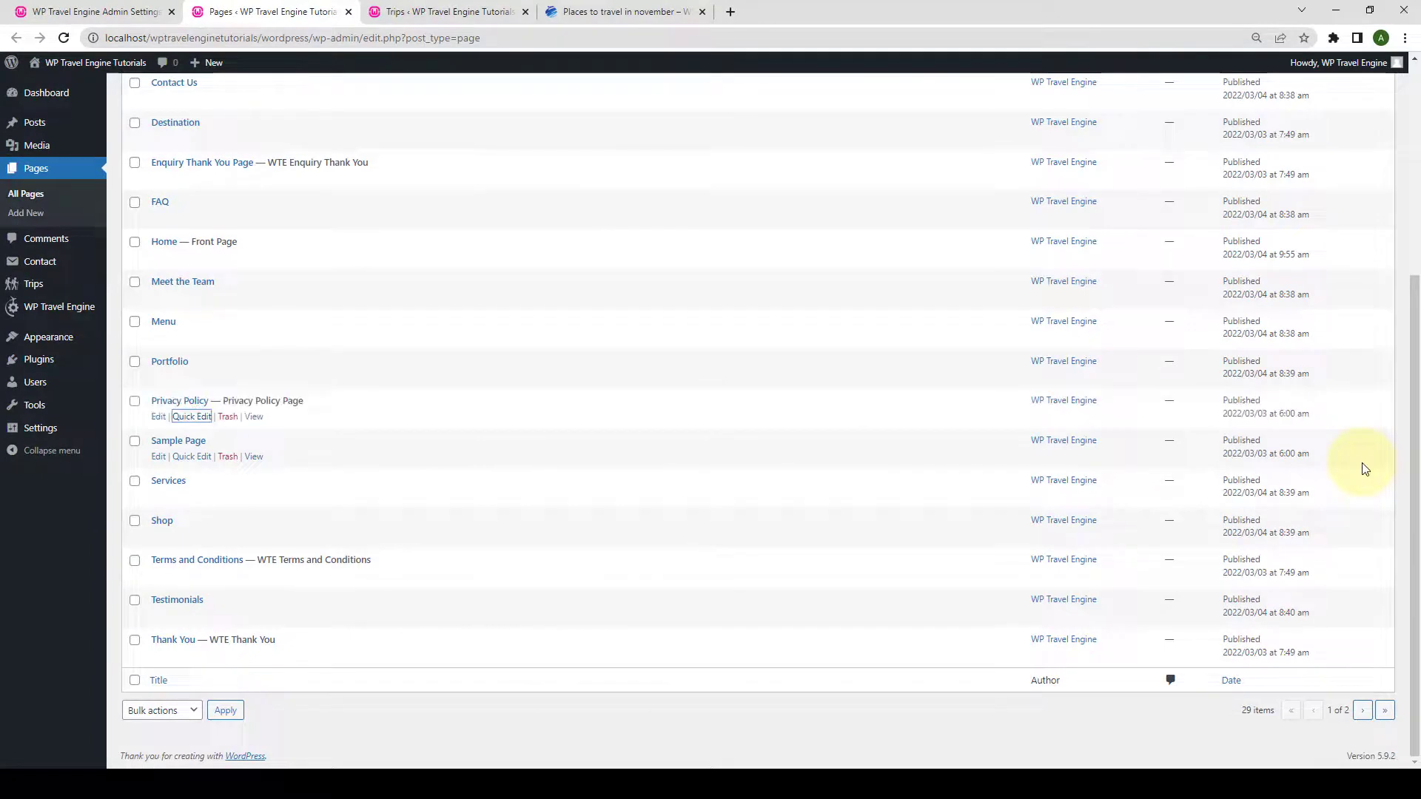
left_click(600, 5)
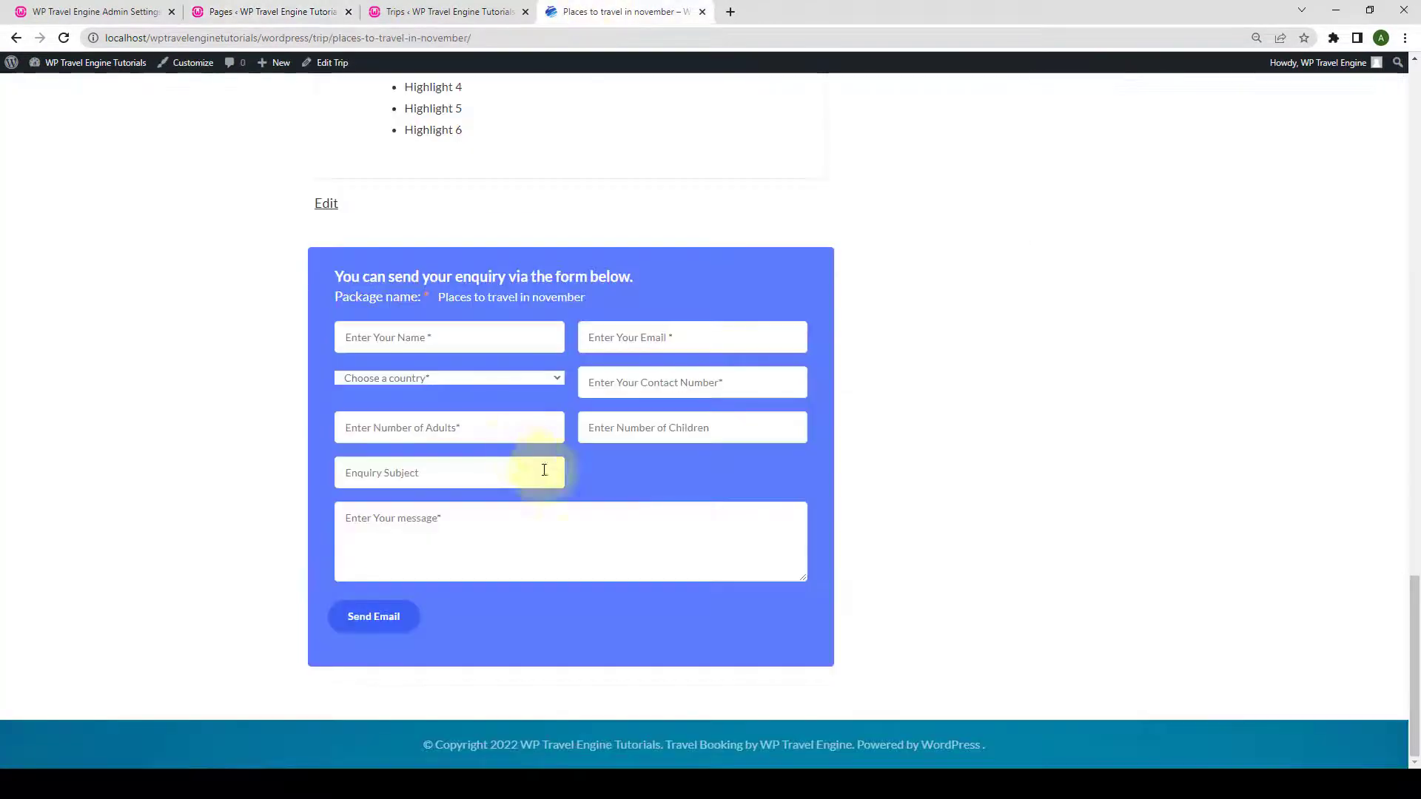
left_click(66, 38)
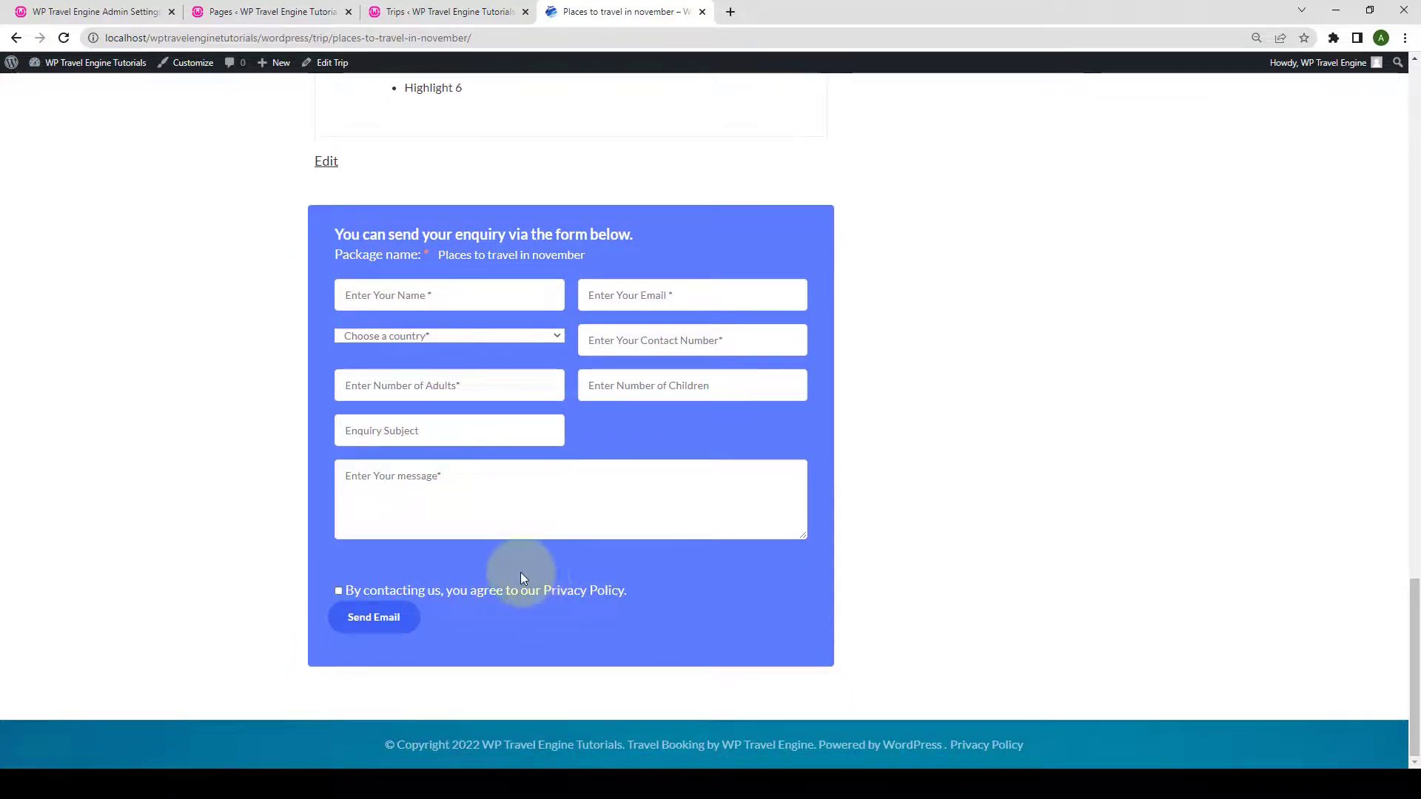
Review the GDPR Message text in the plugin settings and save the Miscellaneous Settings.
left_click(130, 11)
left_click_drag(483, 409, 282, 404)
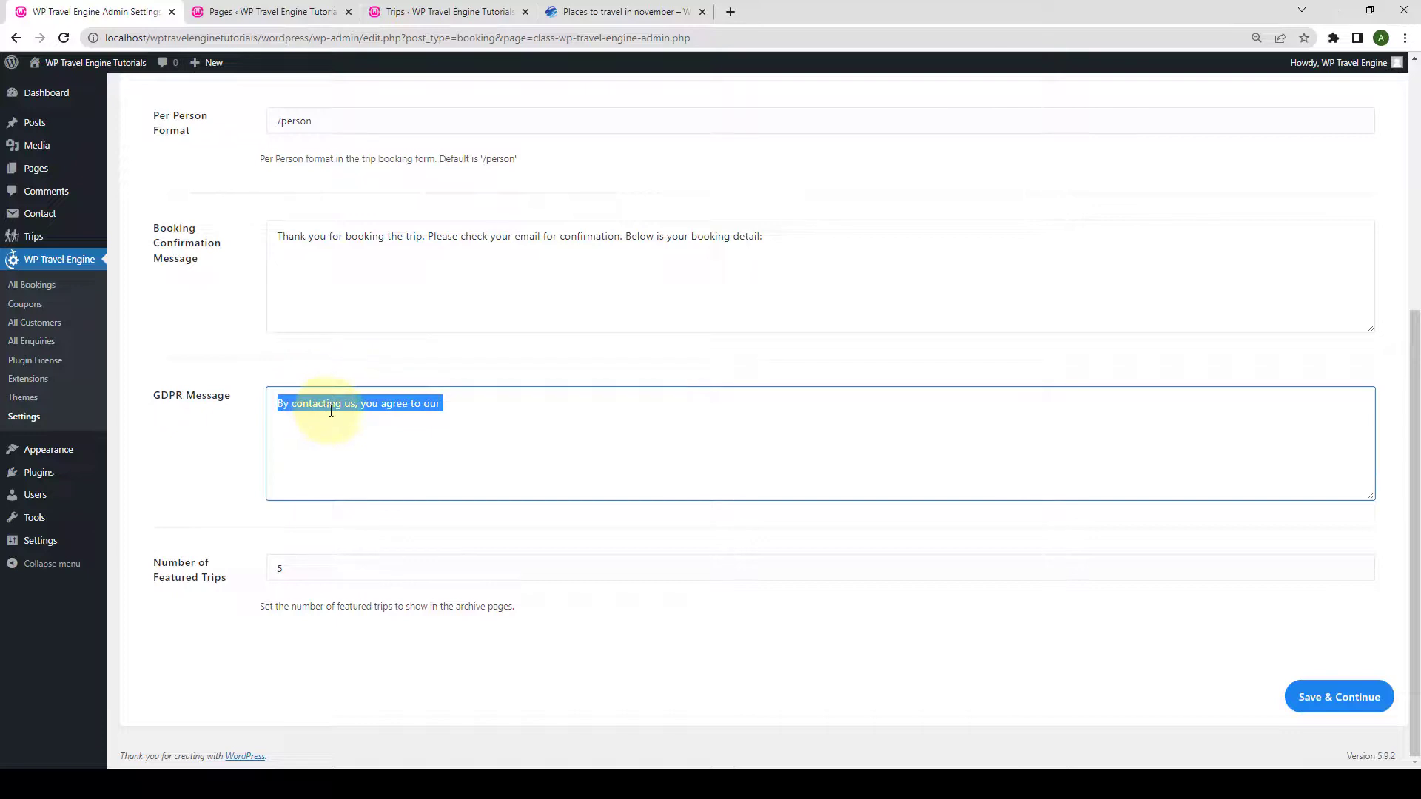
left_click(364, 425)
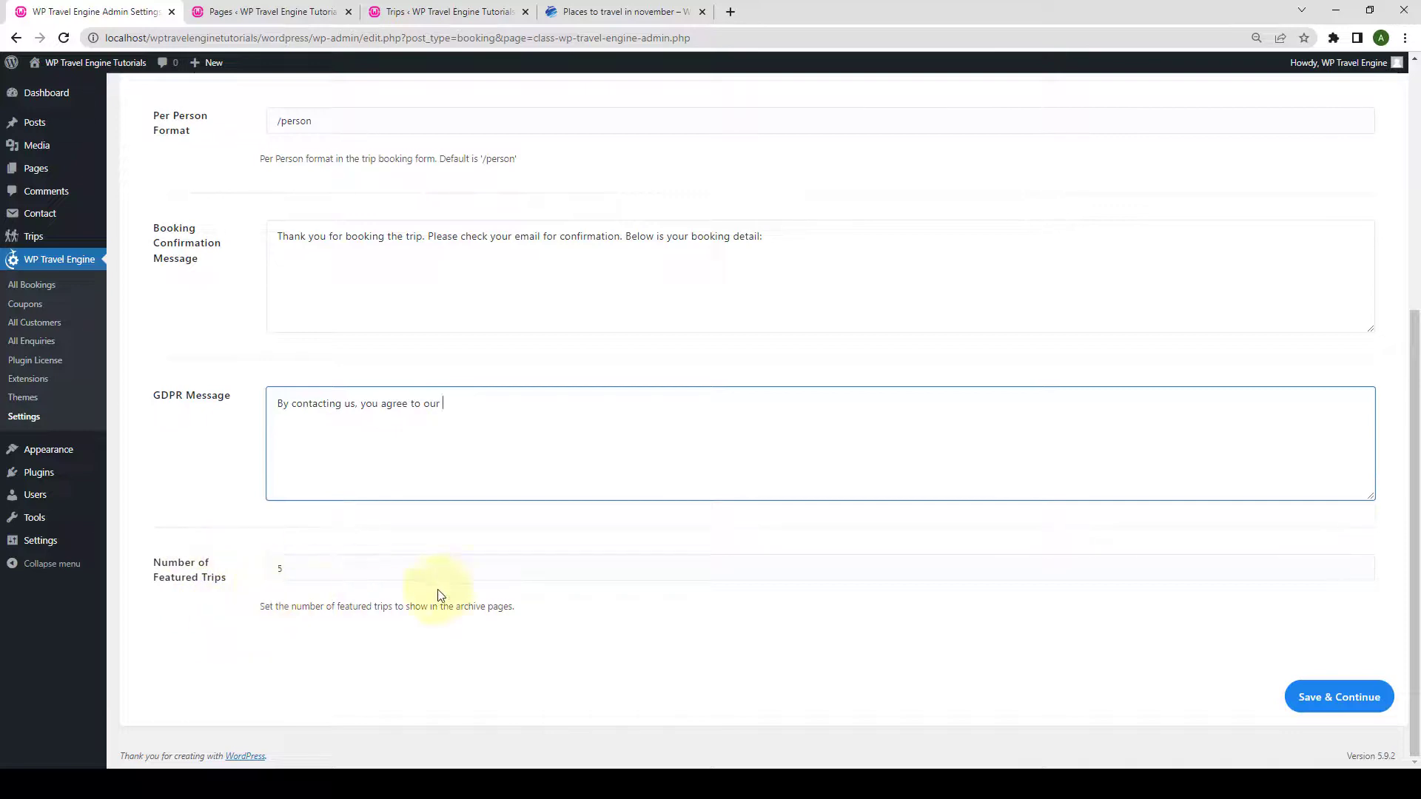
left_click(1334, 710)
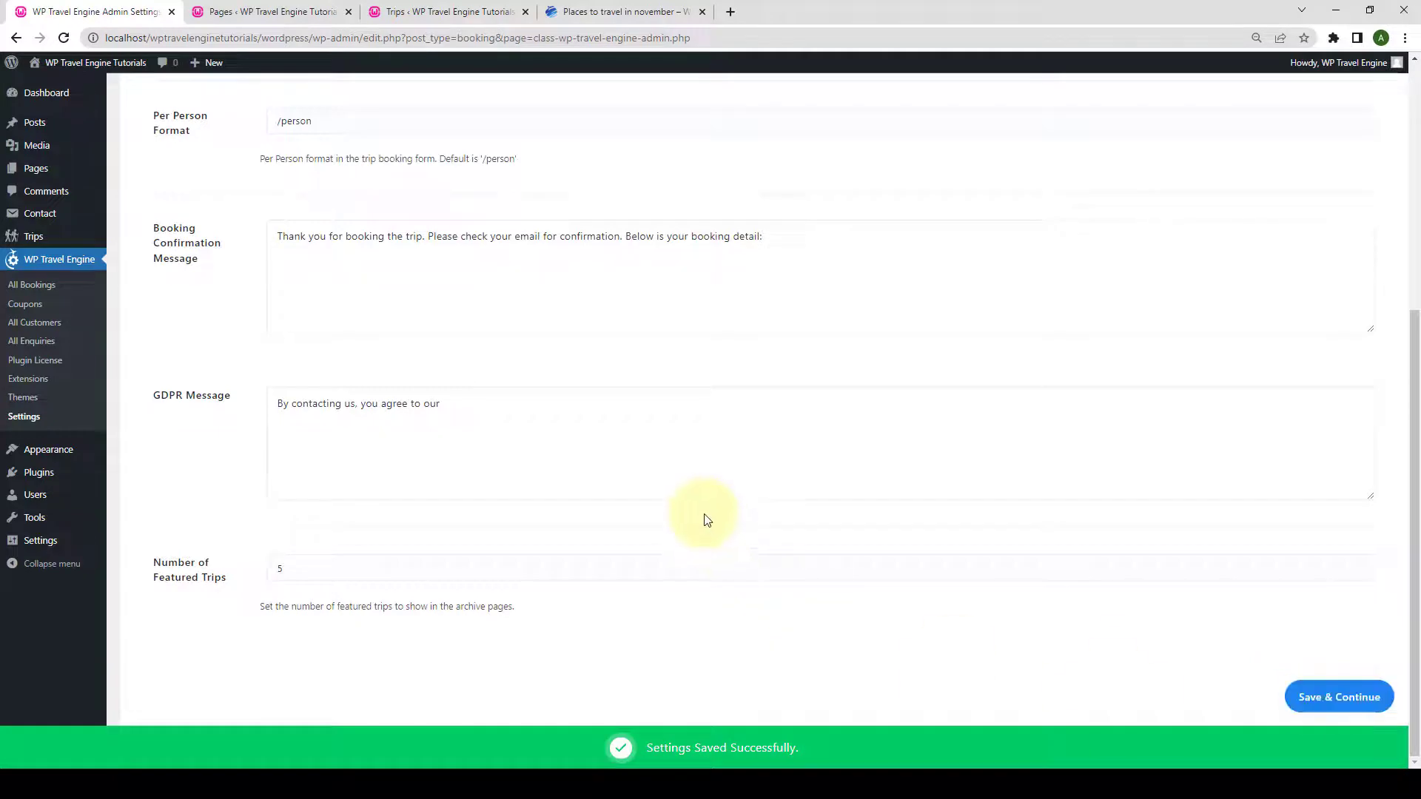
Enable Debug Mode in the Payment General Settings and choose Book Now Pay Later as the default gateway.
scroll(704, 516, "up", 5)
left_click(491, 150)
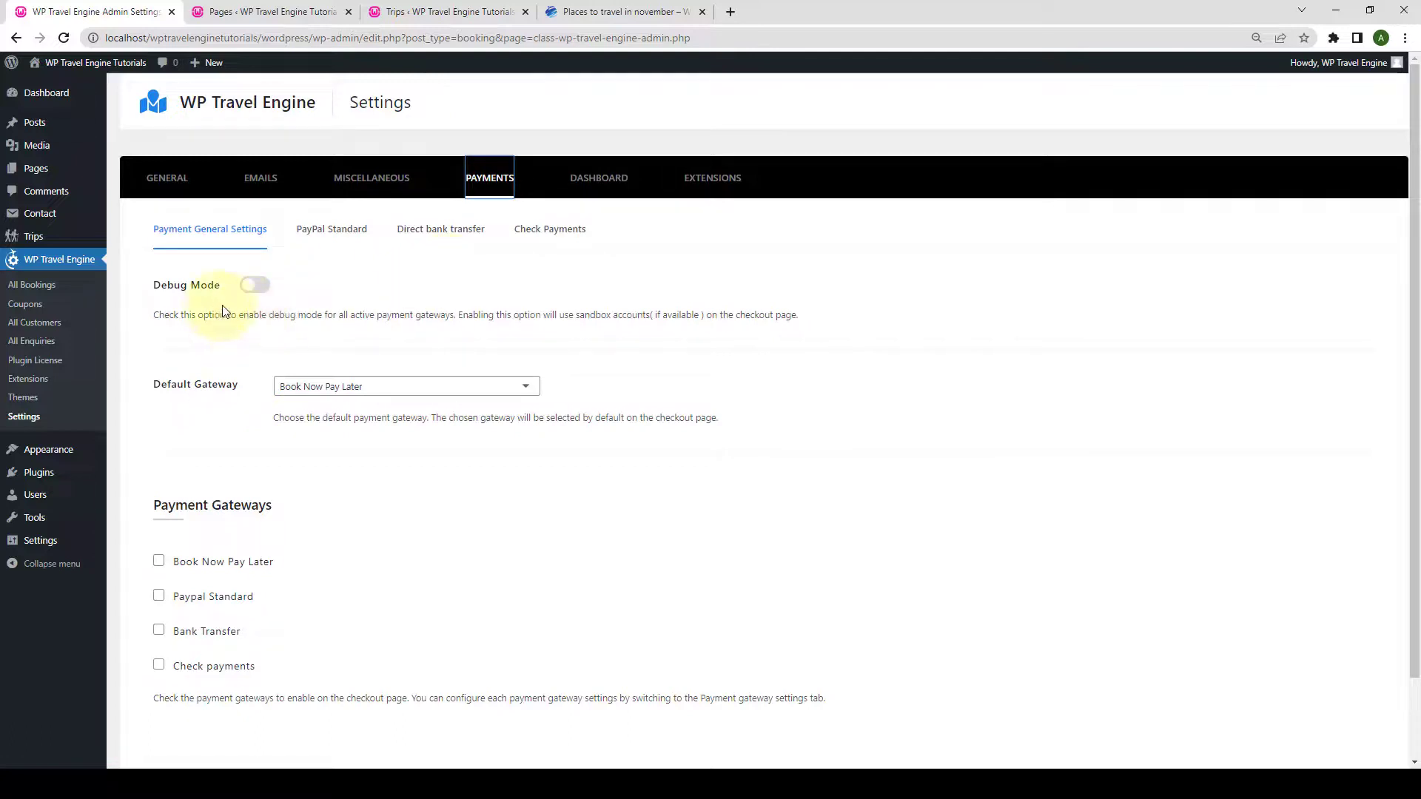
left_click(255, 287)
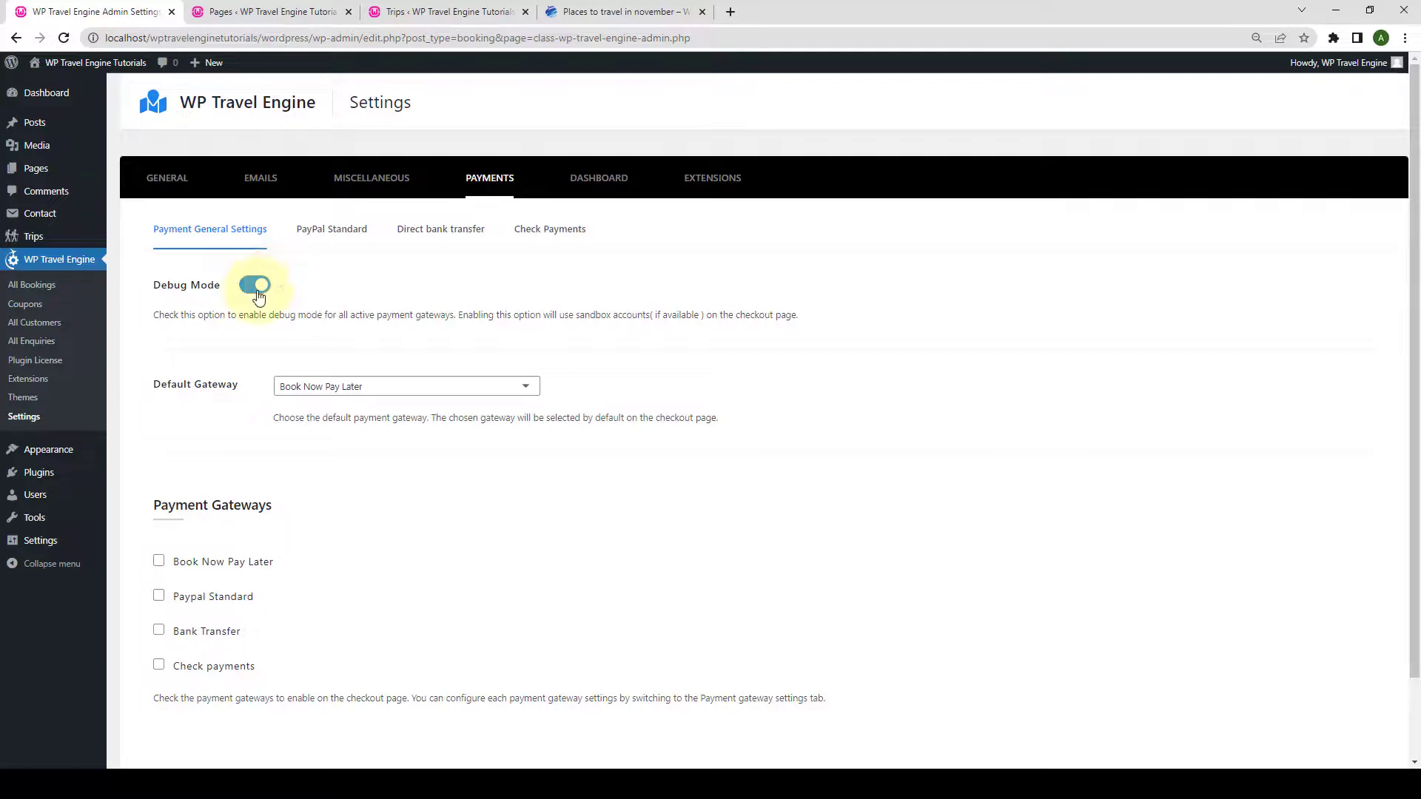
scroll(288, 355, "down", 1)
left_click(359, 296)
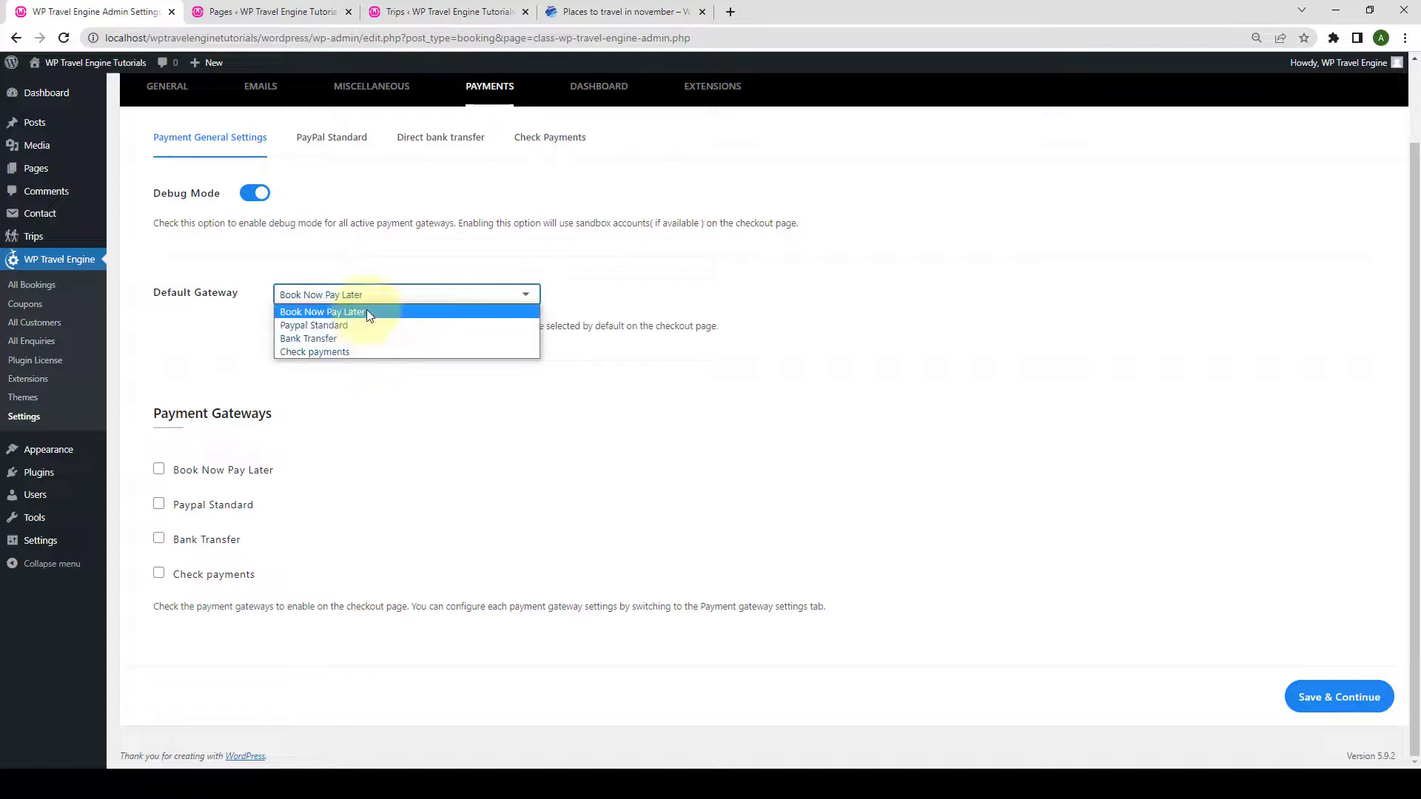
left_click(372, 311)
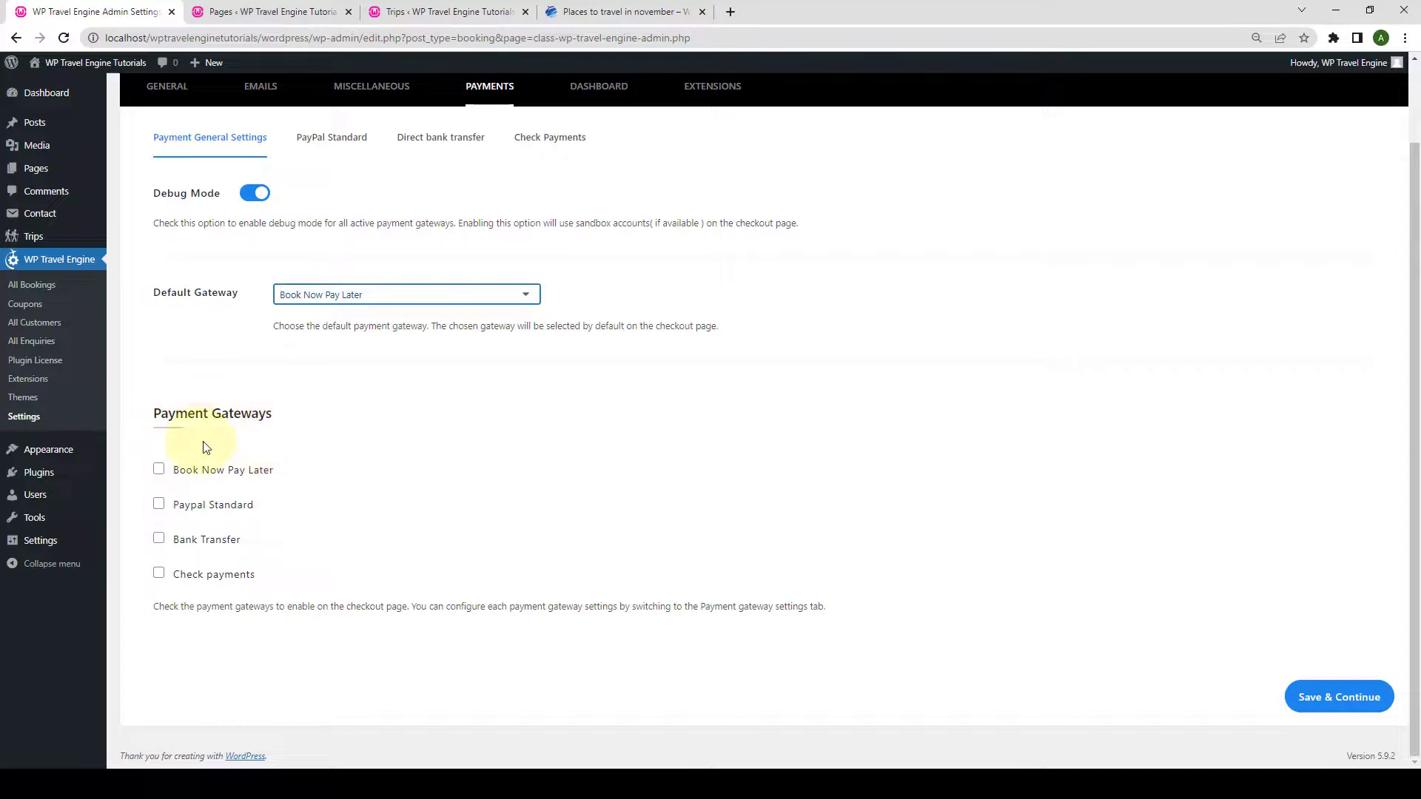
Enable the Book Now Pay Later, Paypal Standard, Bank Transfer and Check payments gateways, and save the Payment General Settings.
left_click(159, 470)
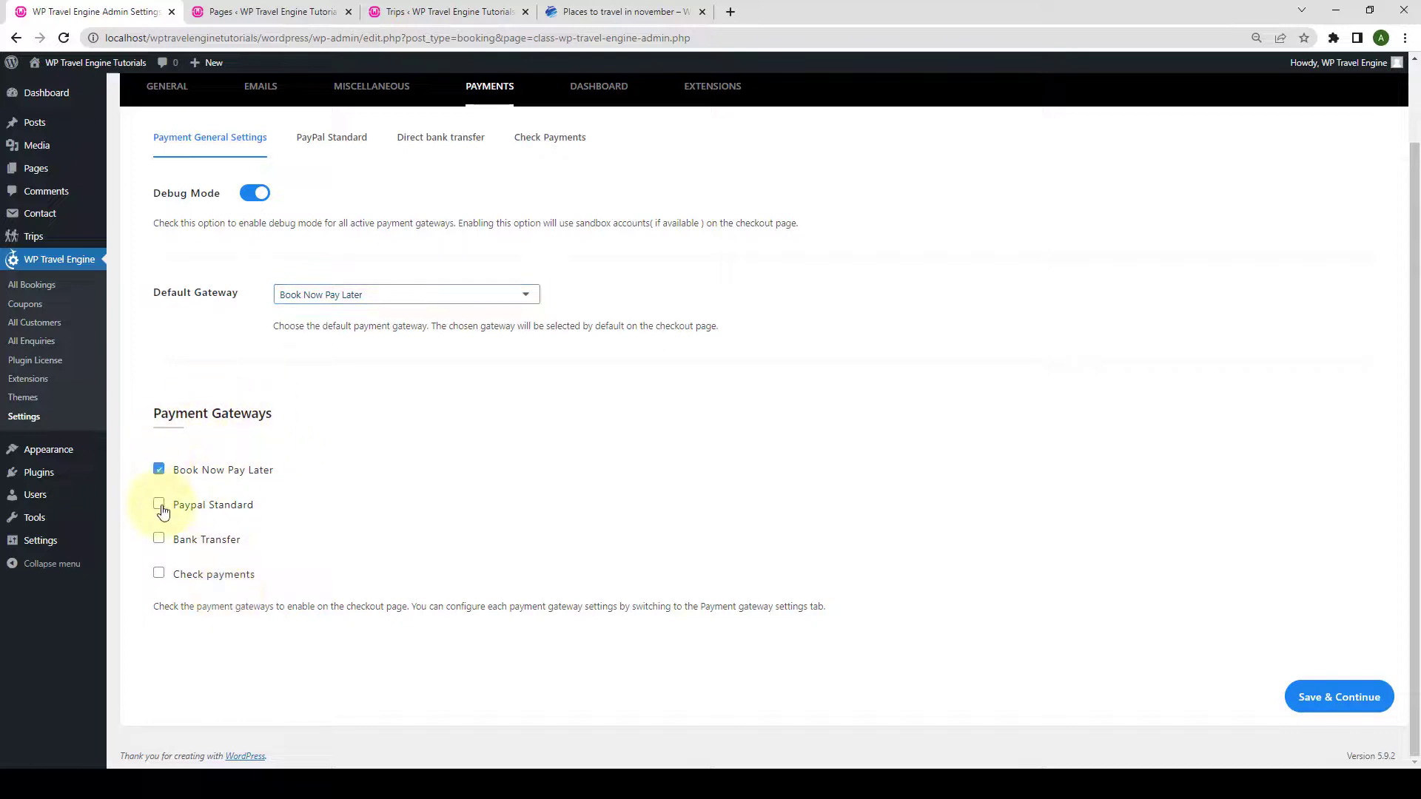
left_click(160, 504)
left_click(159, 538)
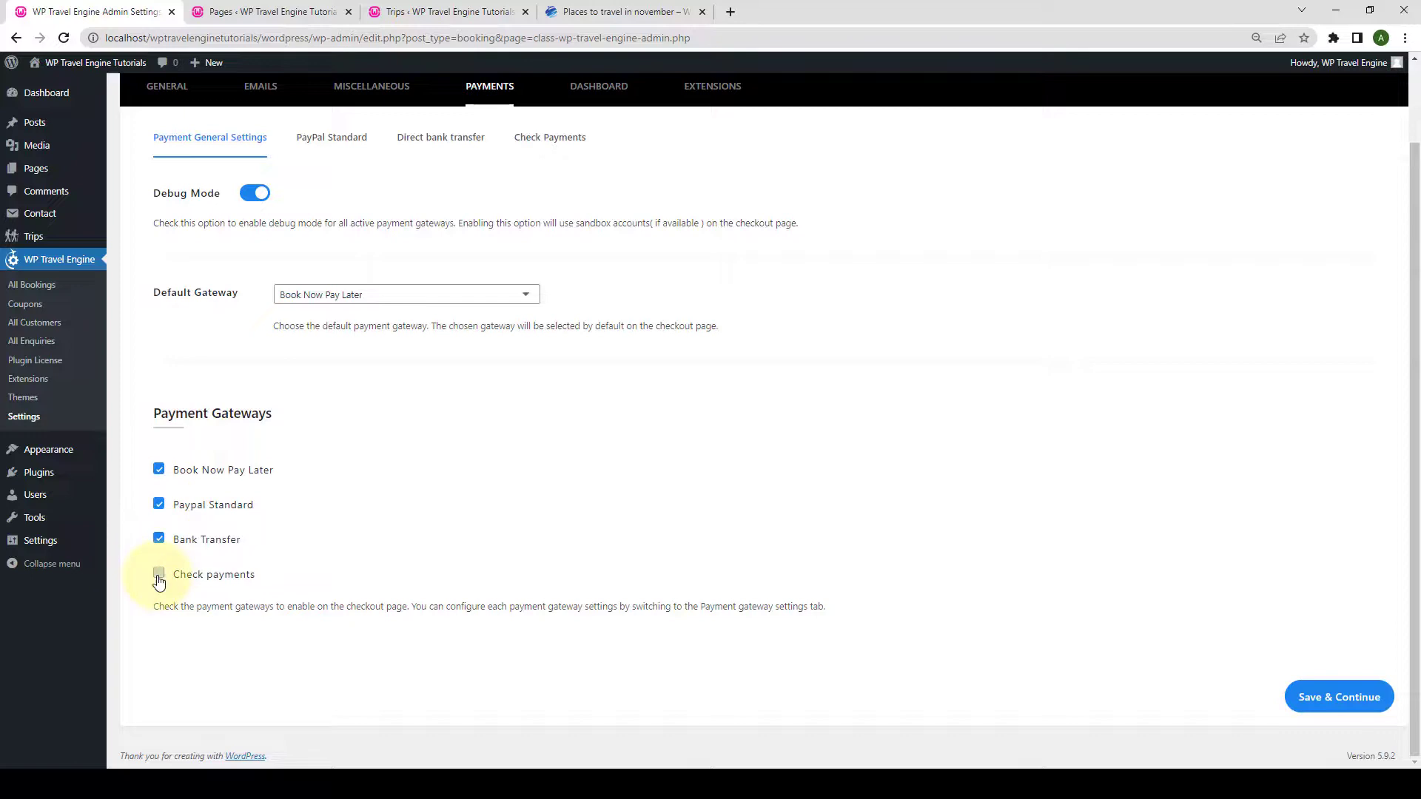
left_click(159, 575)
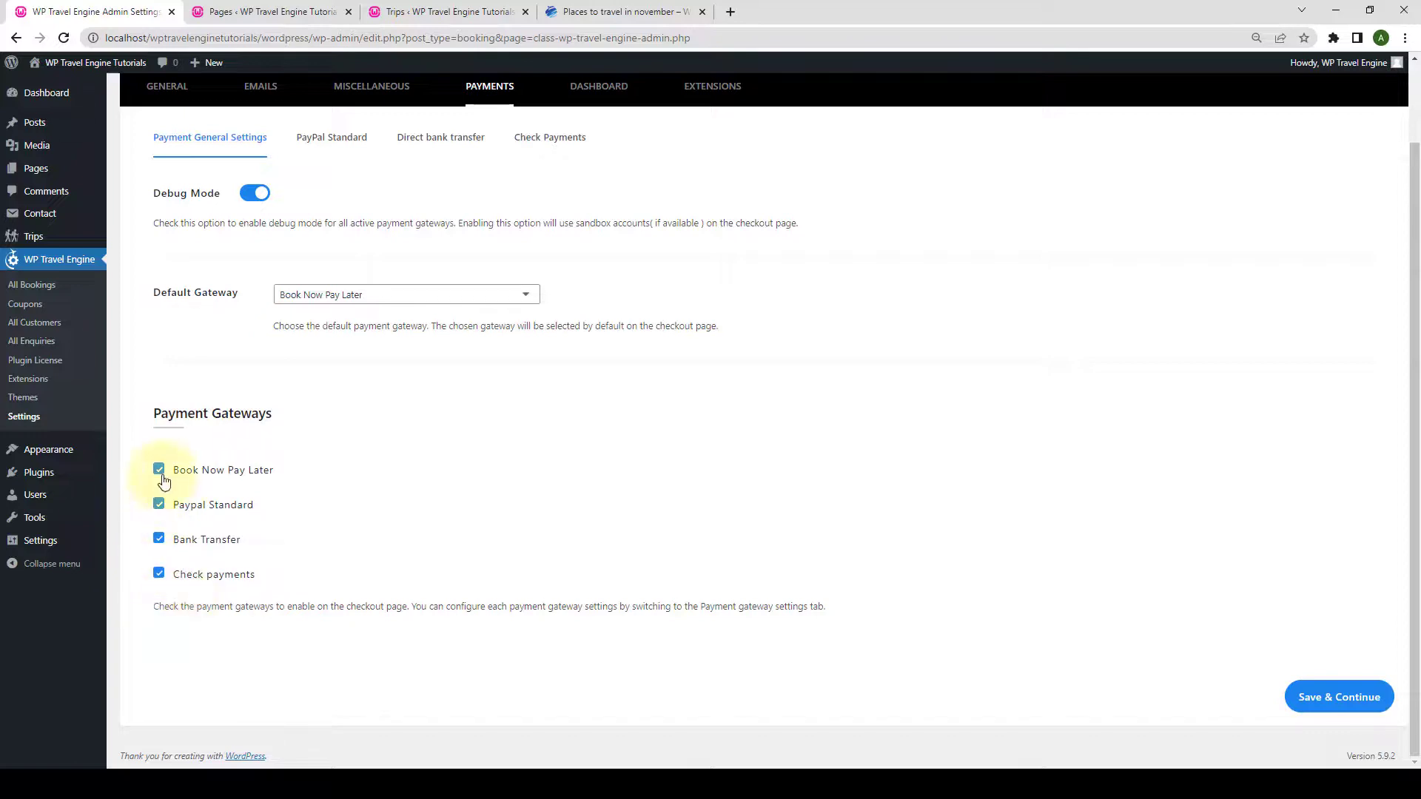
left_click(1341, 696)
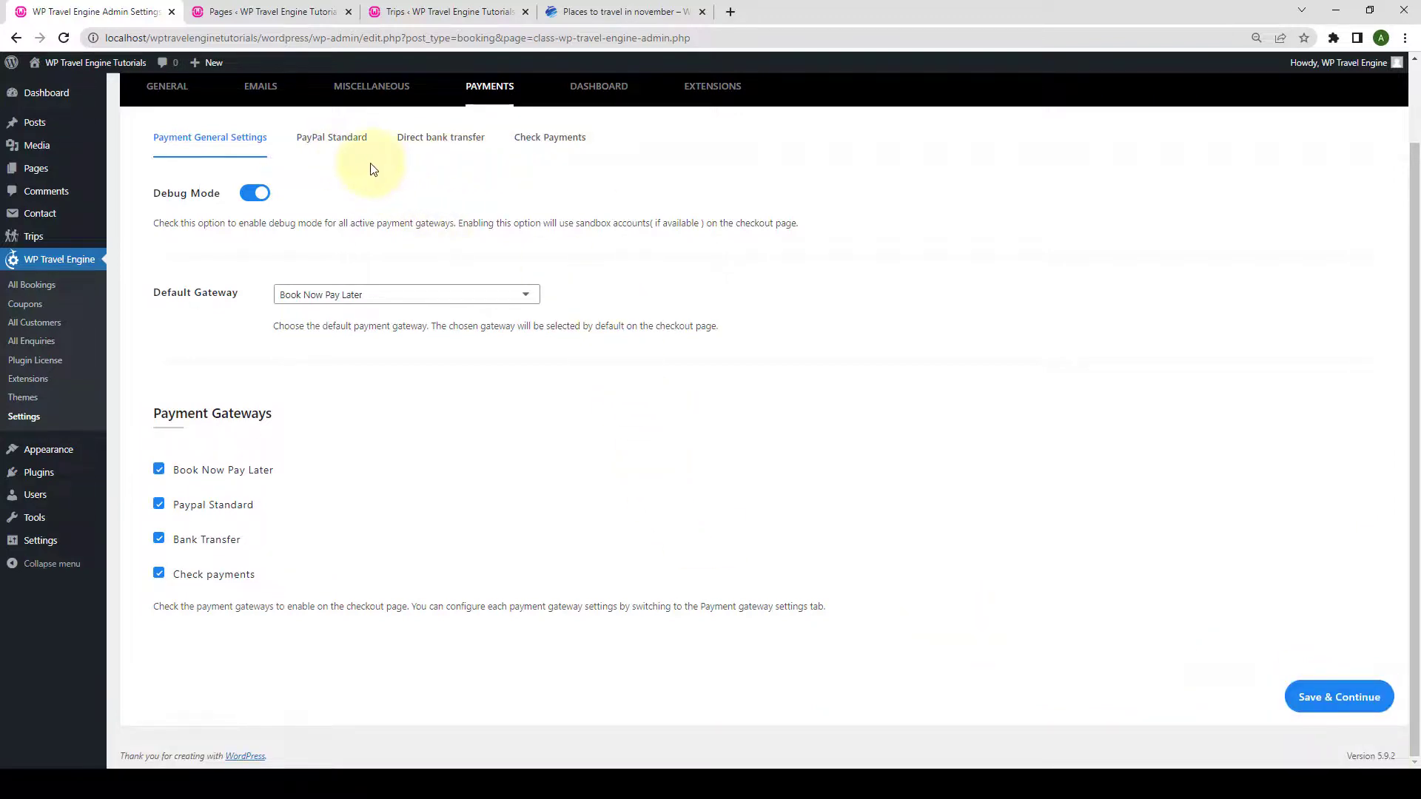
Review the PayPal Standard and Direct bank transfer settings, and add a blank row to the bank Account Details.
left_click(355, 146)
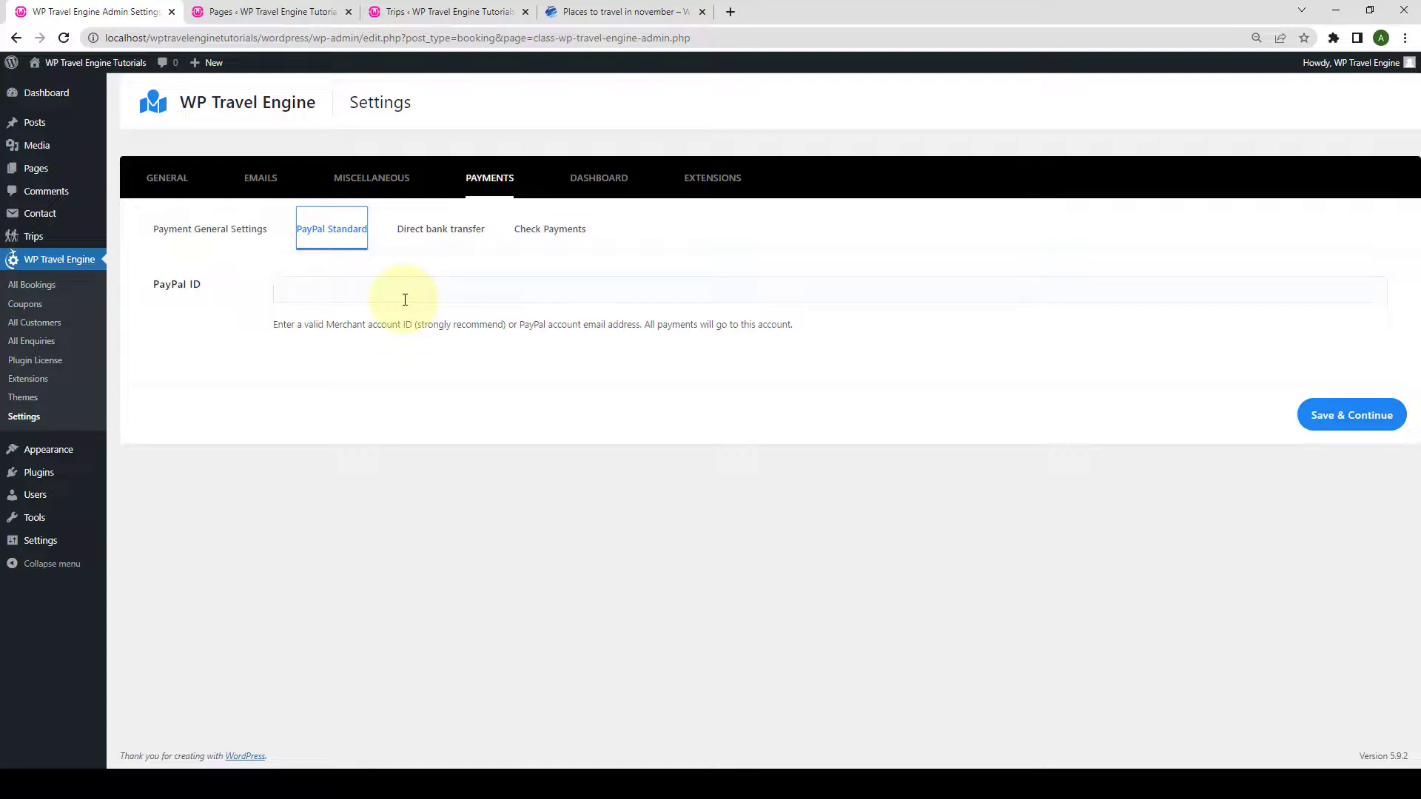
left_click(438, 234)
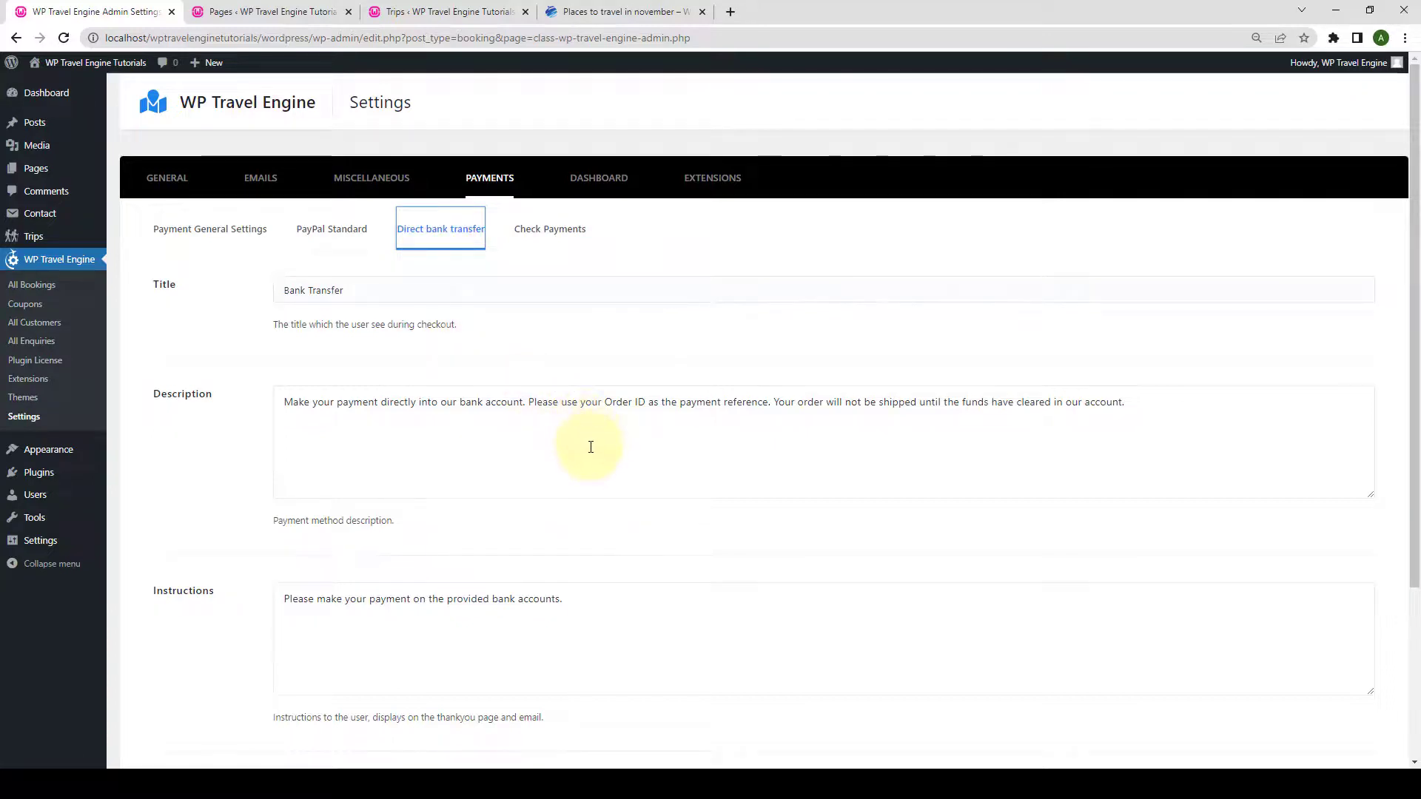
scroll(591, 447, "down", 3)
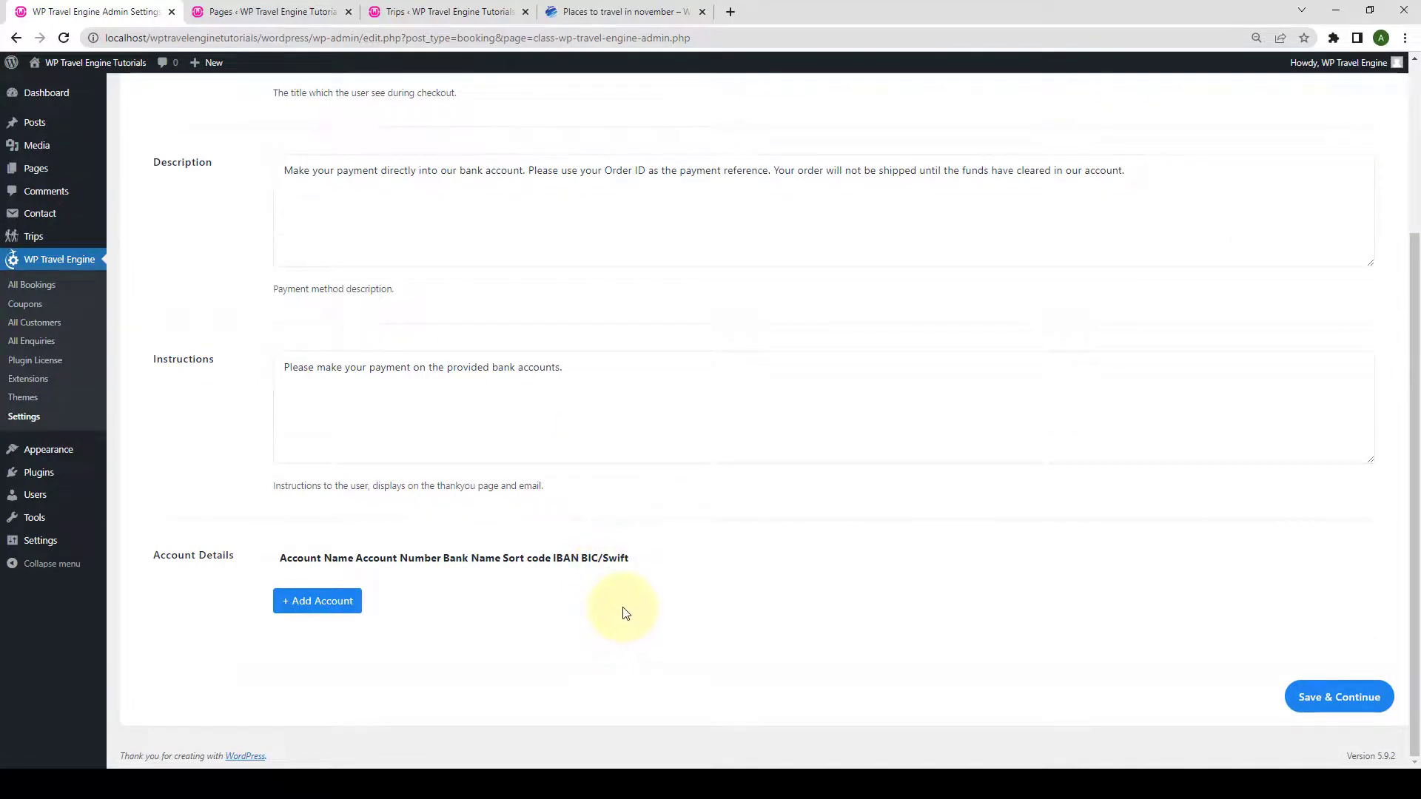
scroll(625, 612, "up", 3)
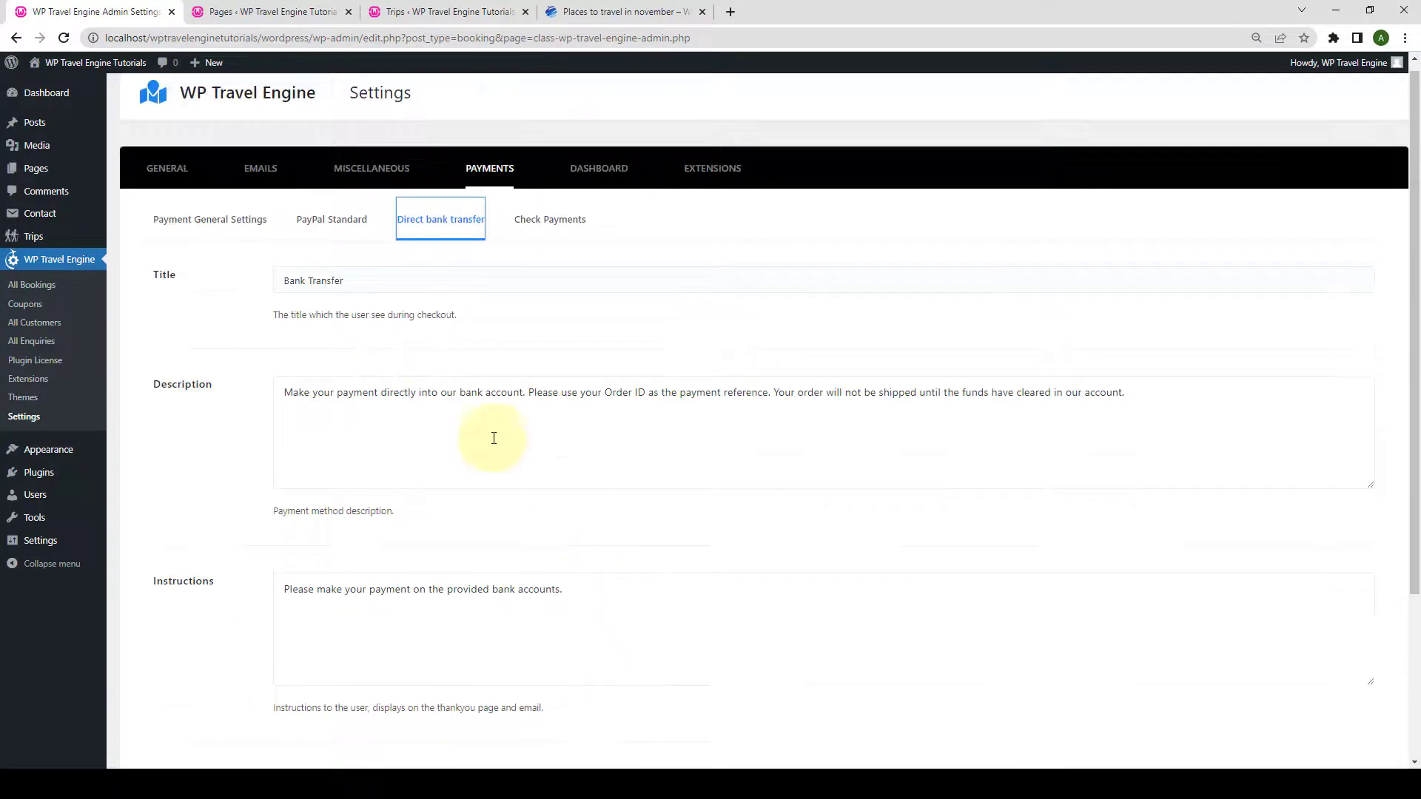
left_click(389, 281)
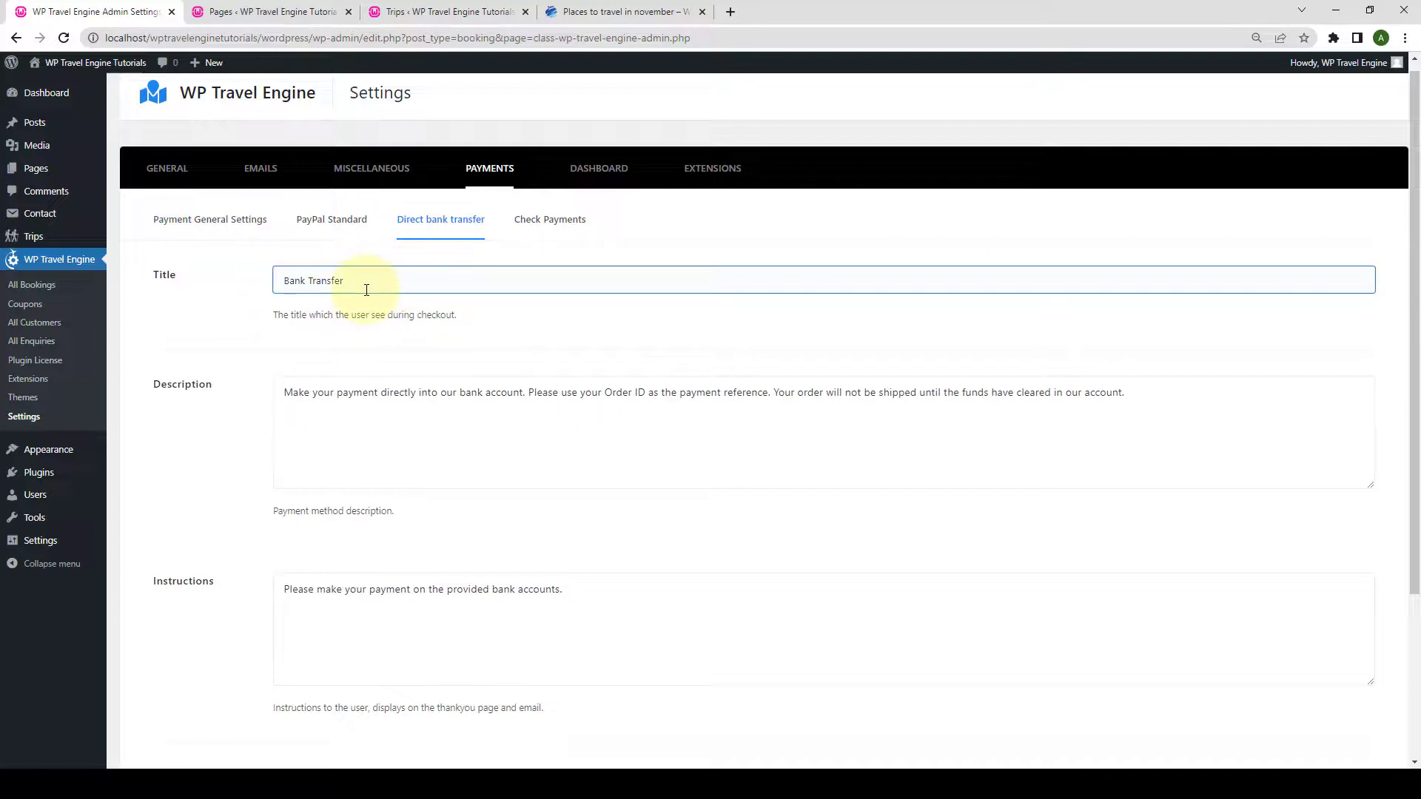
left_click(462, 469)
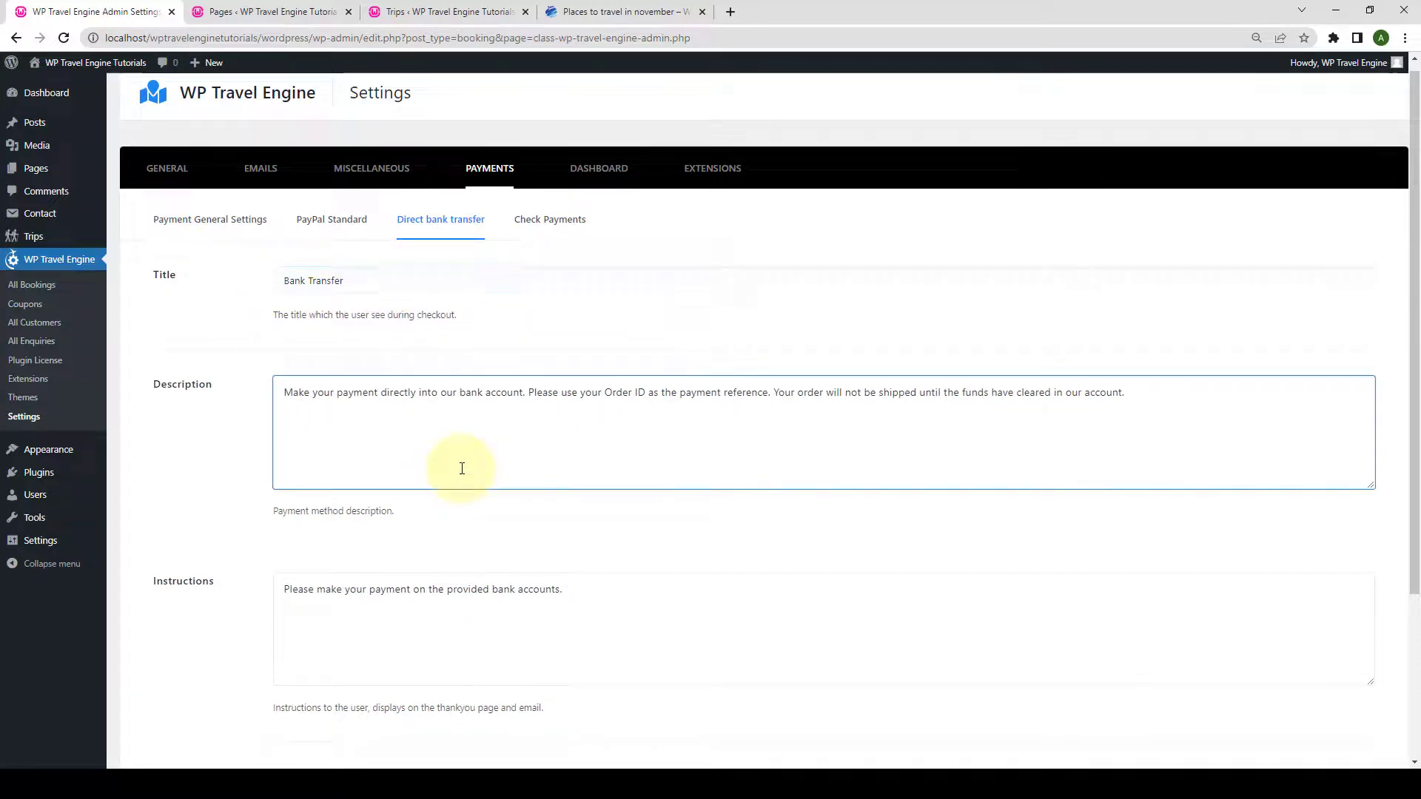
scroll(462, 468, "down", 2)
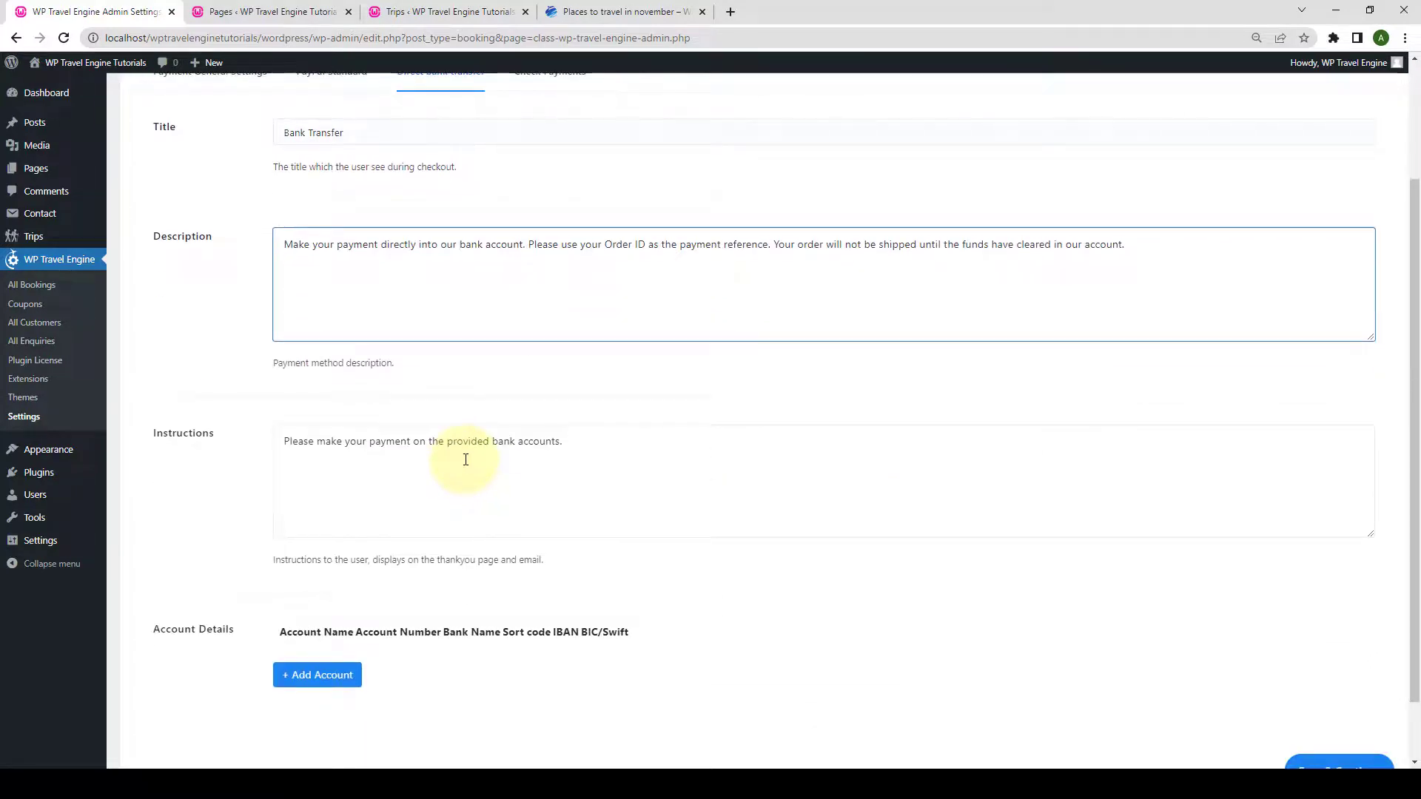
left_click(466, 459)
scroll(466, 460, "down", 1)
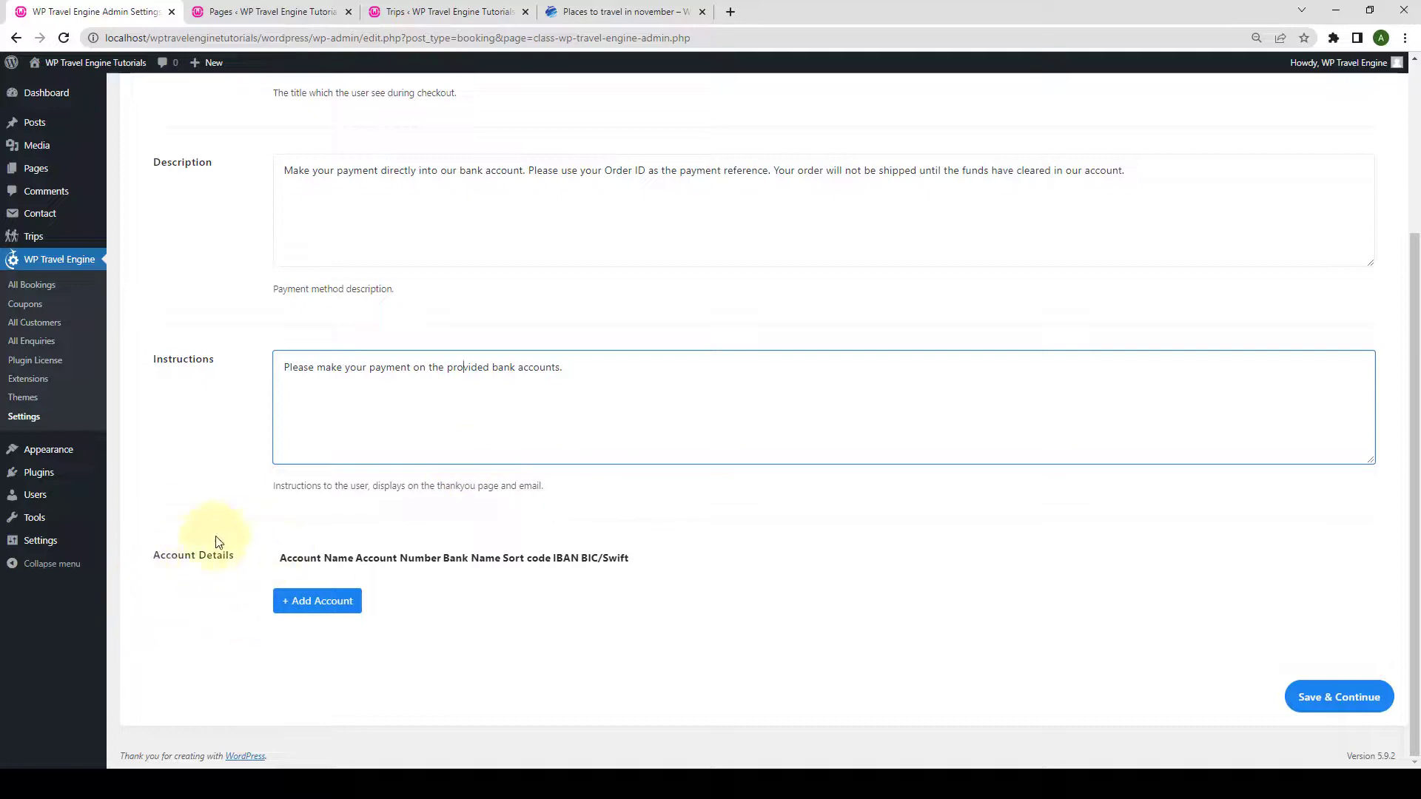
left_click(300, 605)
scroll(300, 605, "down", 1)
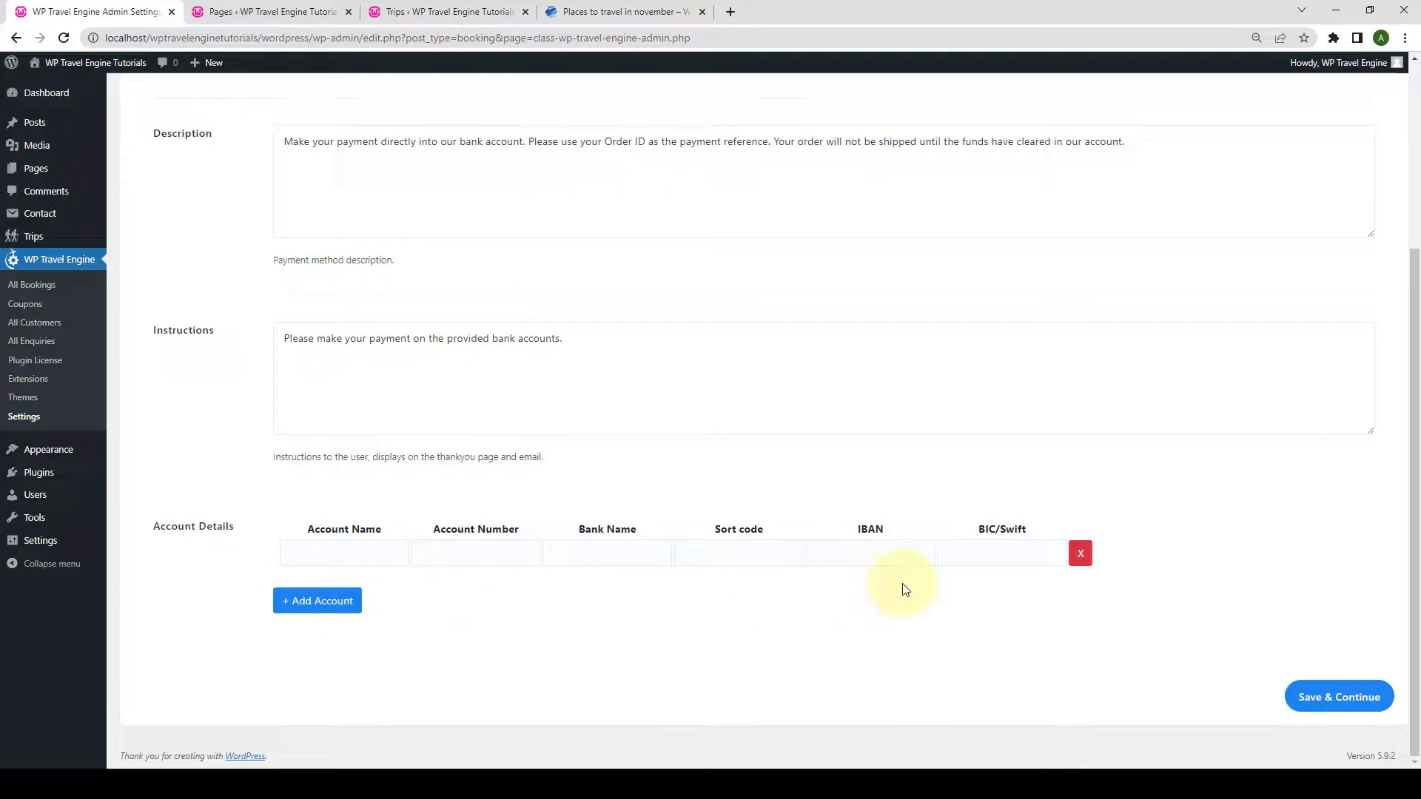
Review the title, description and instructions of the Check Payments gateway, and save the payment settings.
scroll(814, 540, "up", 4)
left_click(553, 234)
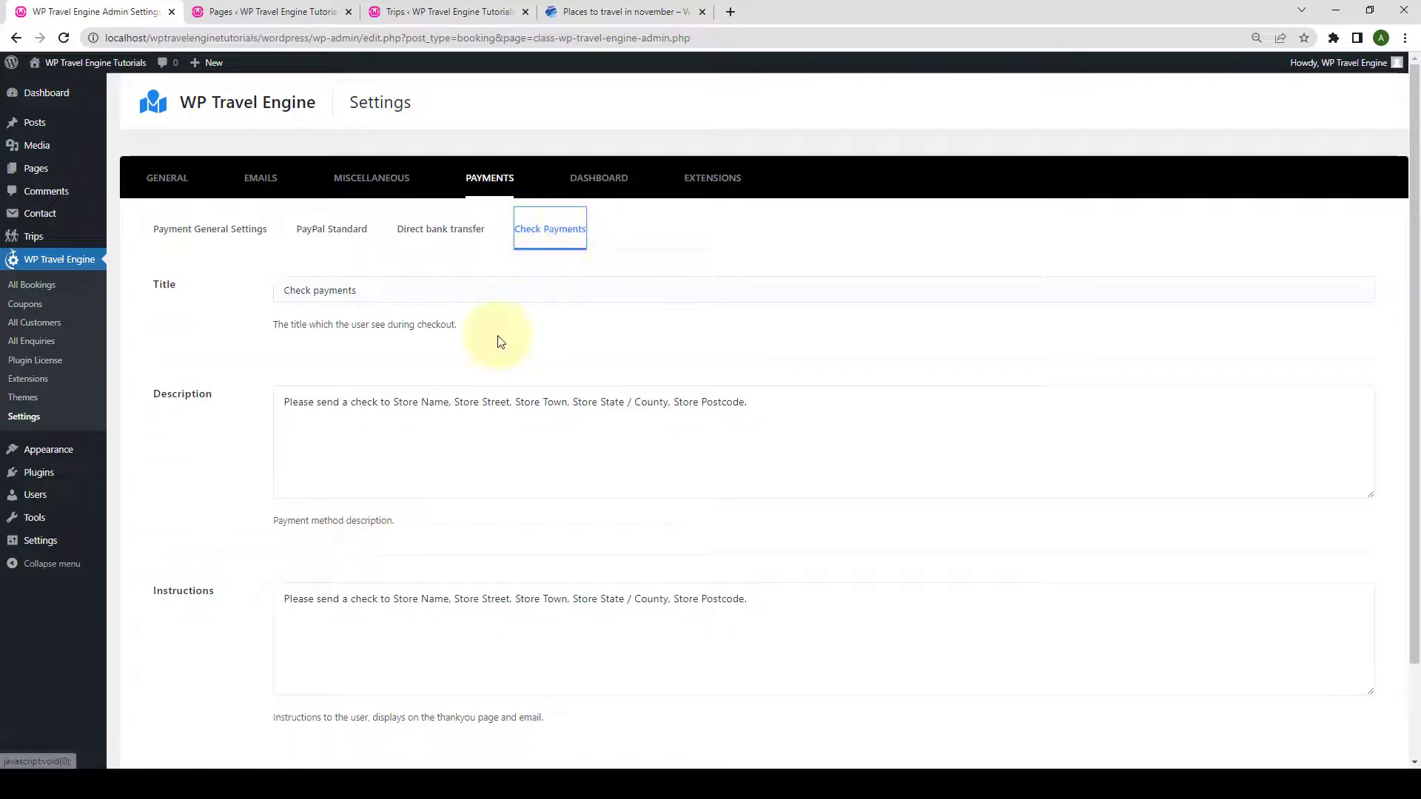
left_click(448, 279)
scroll(447, 279, "down", 3)
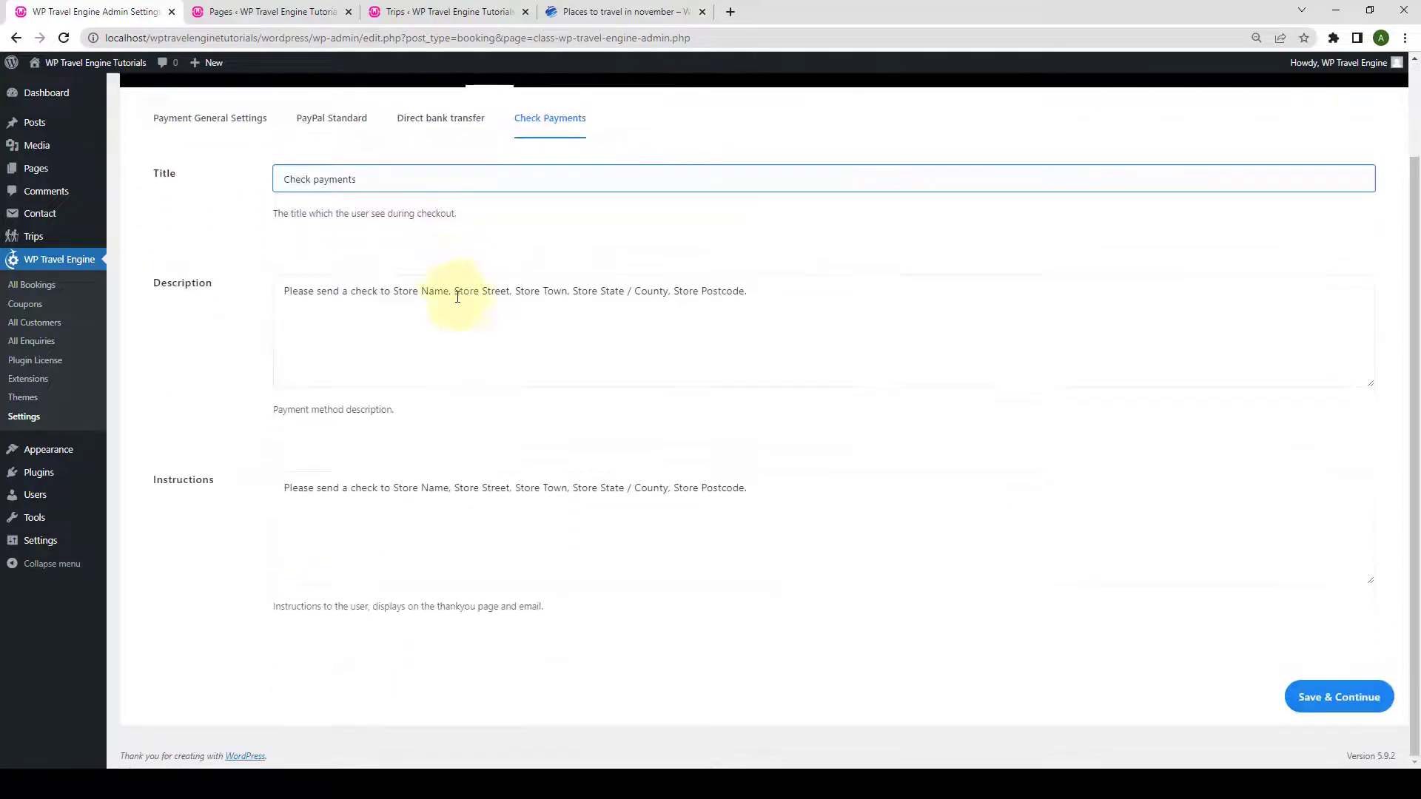
left_click(464, 306)
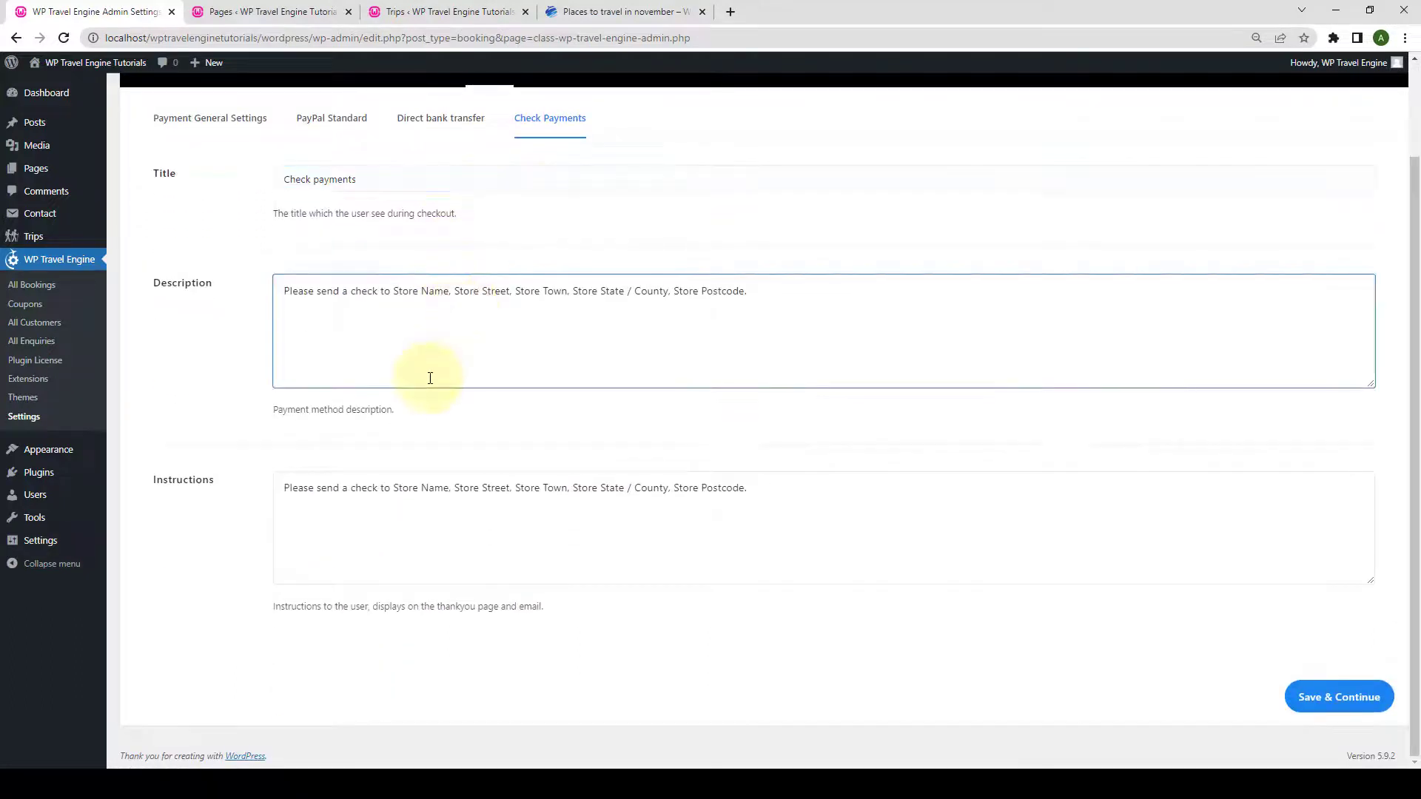
left_click(460, 495)
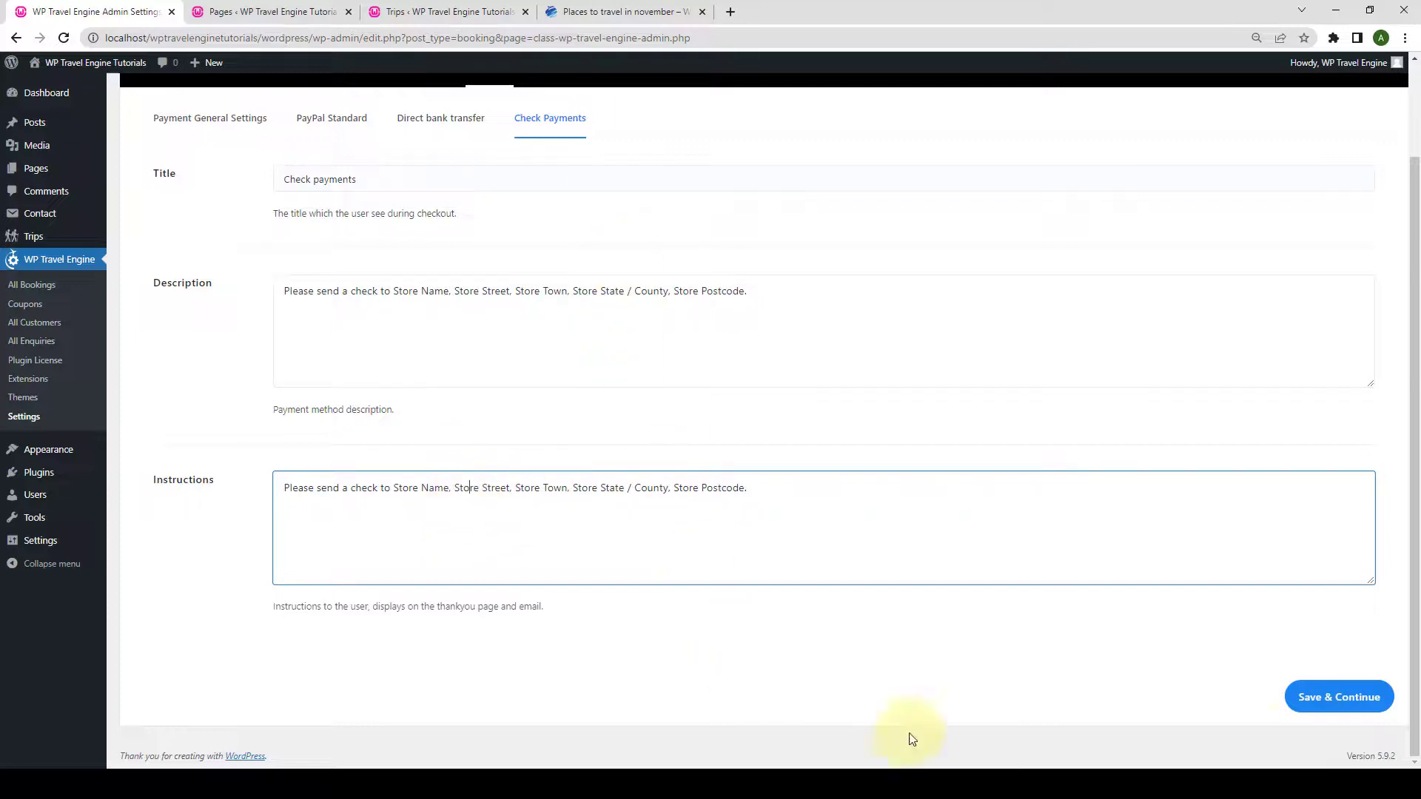
left_click(1318, 707)
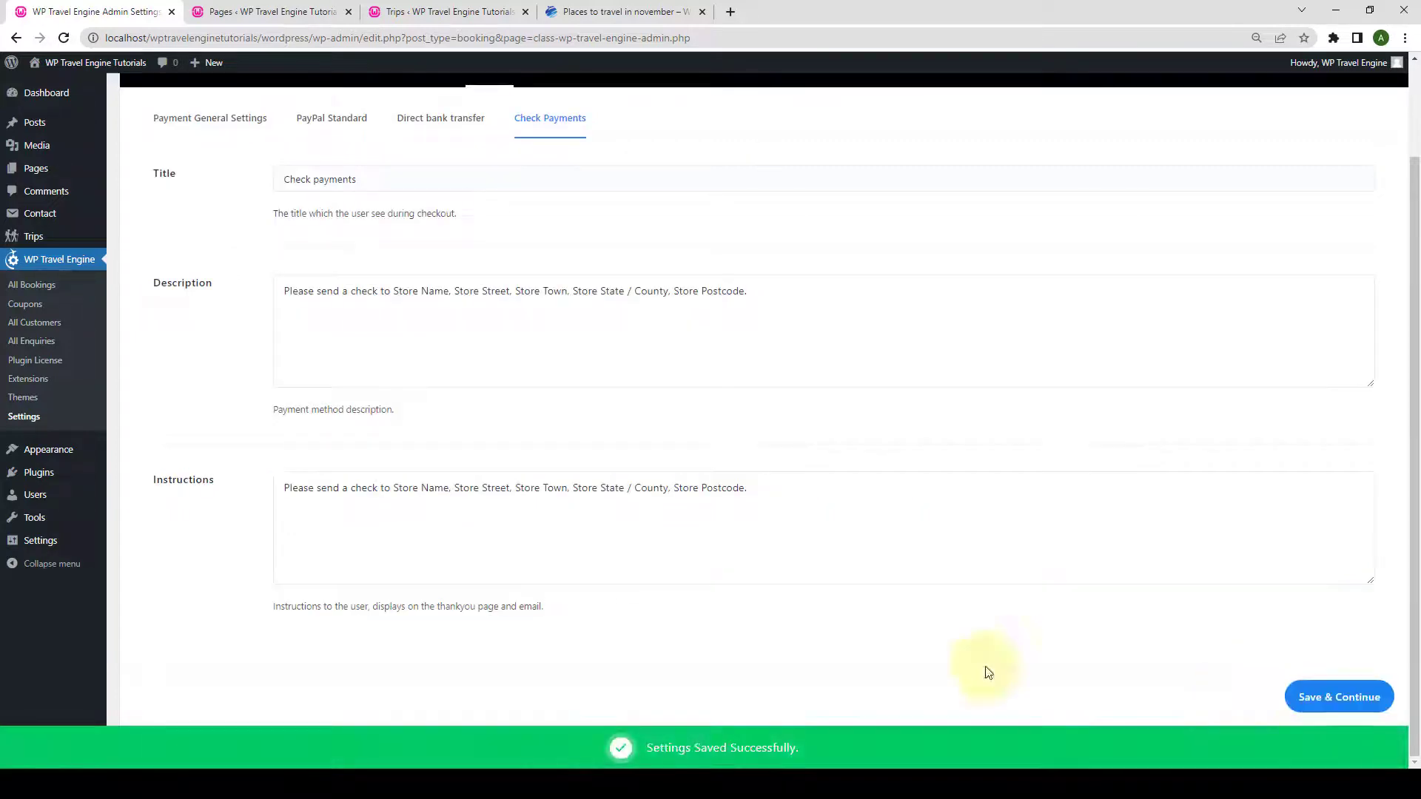
Review the User Dashboard Settings for customer registration and automatic username and password generation.
scroll(747, 549, "up", 2)
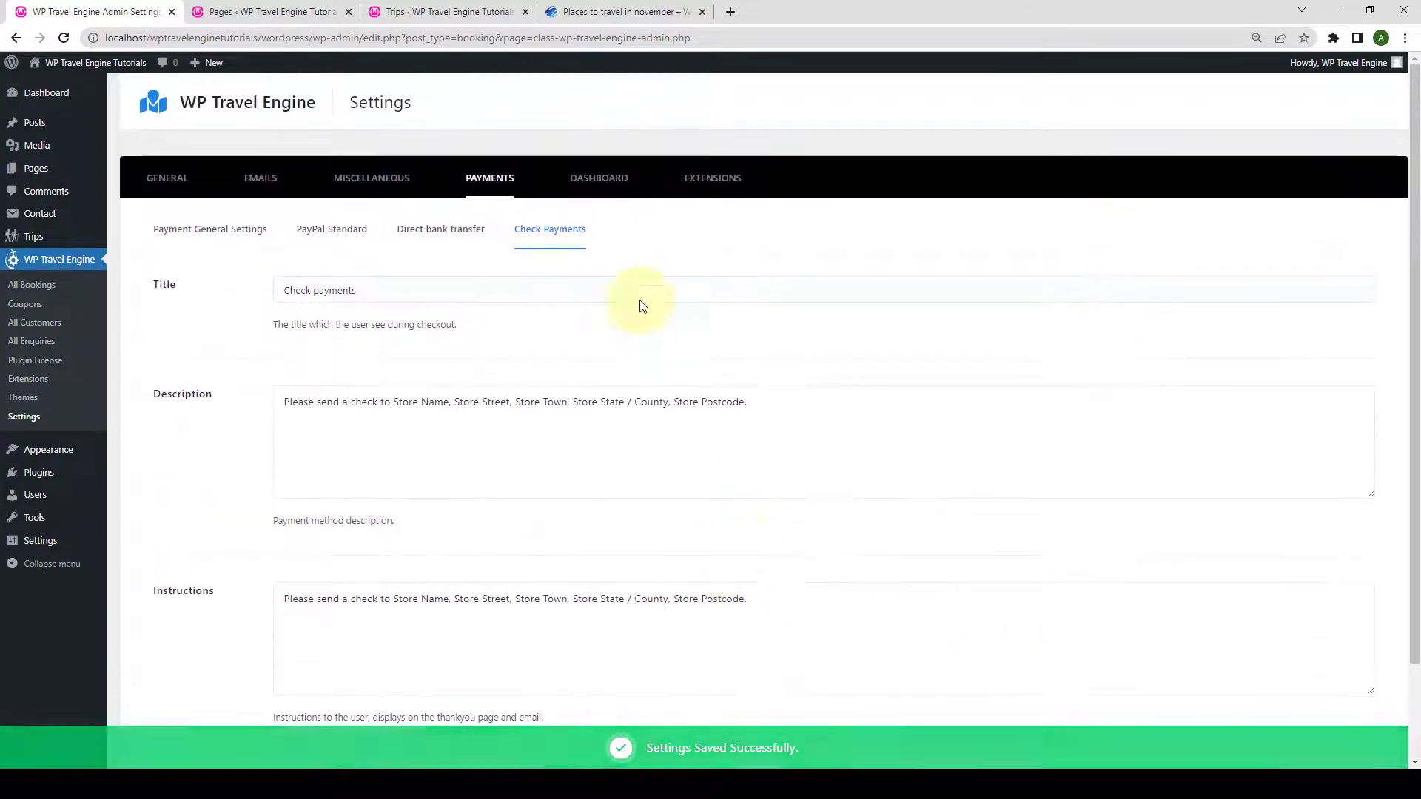
left_click(618, 183)
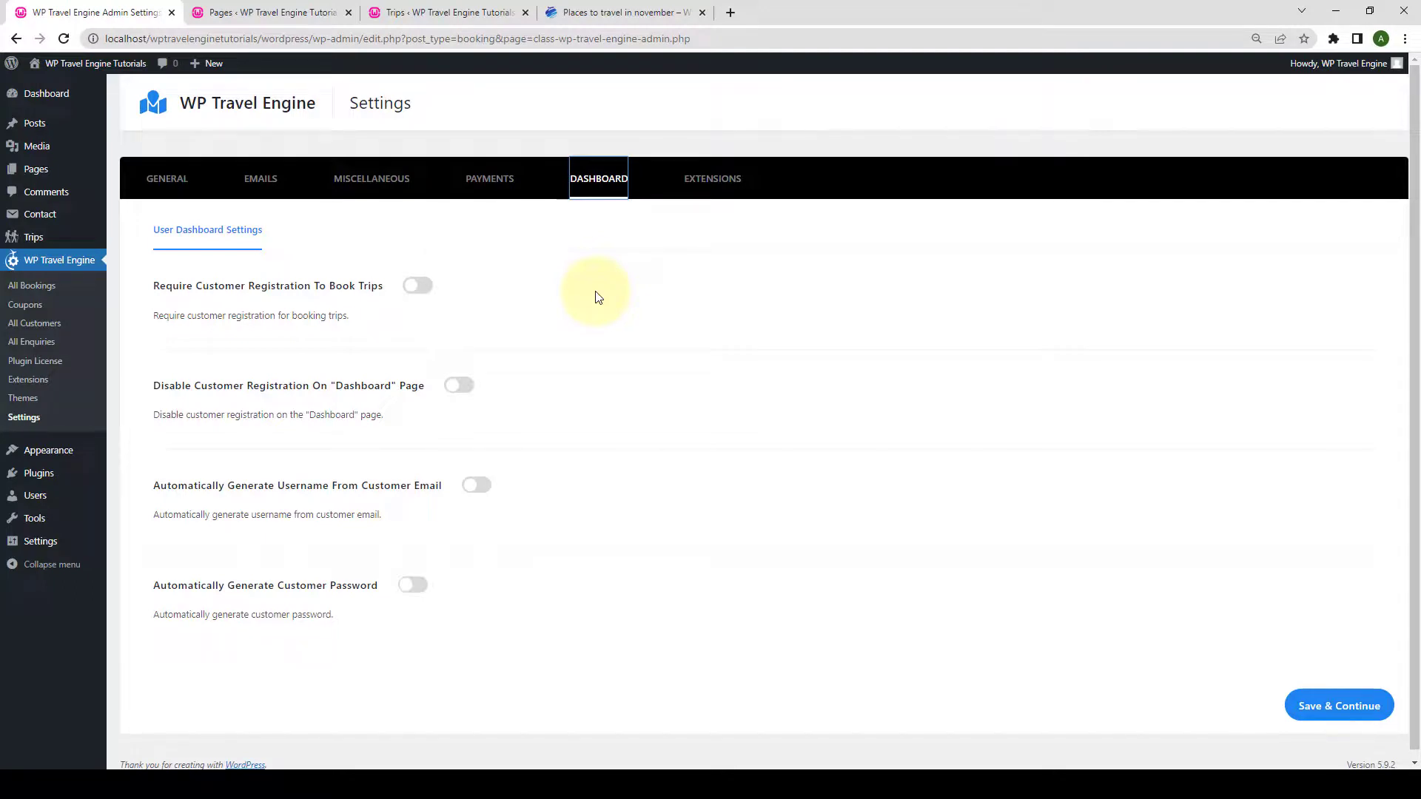
scroll(598, 297, "down", 1)
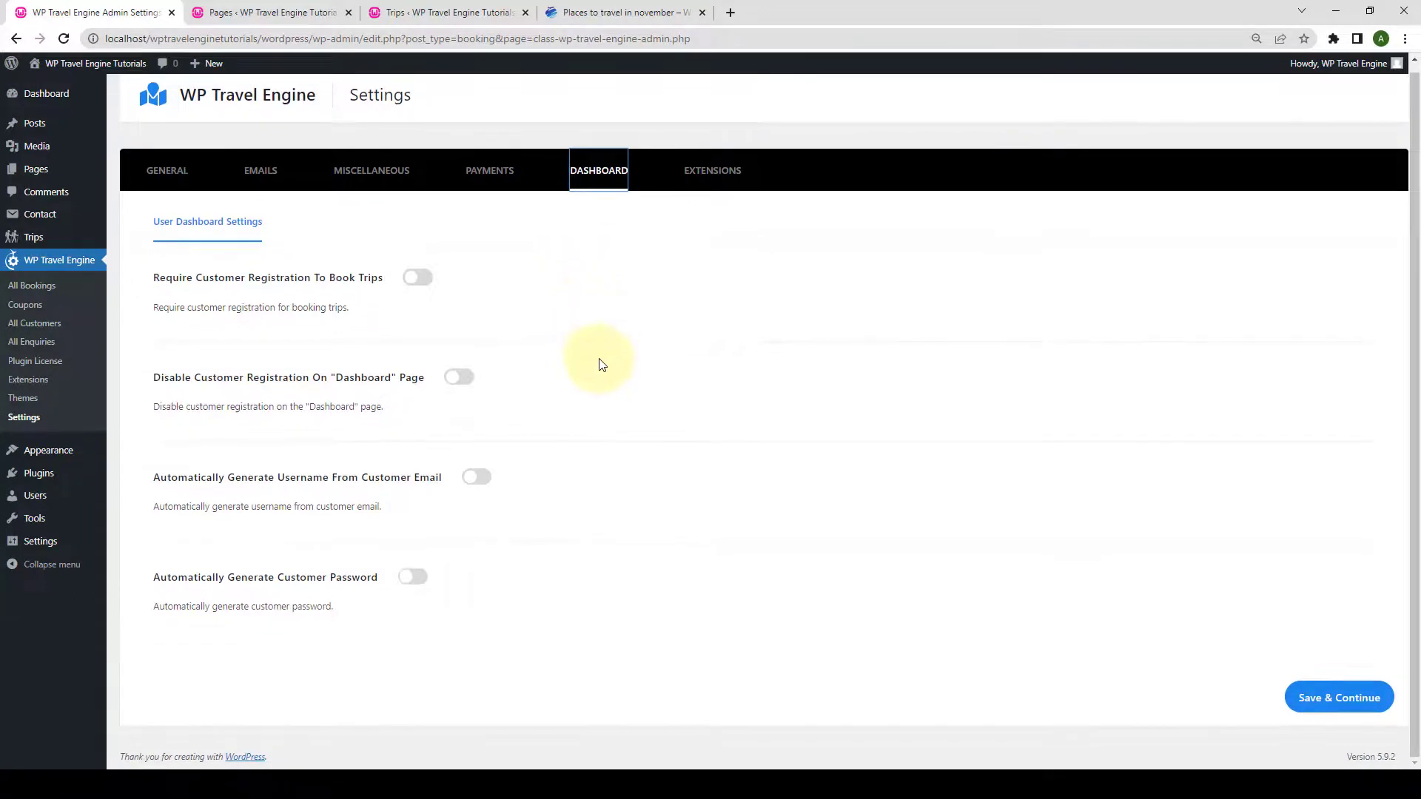
scroll(605, 378, "up", 1)
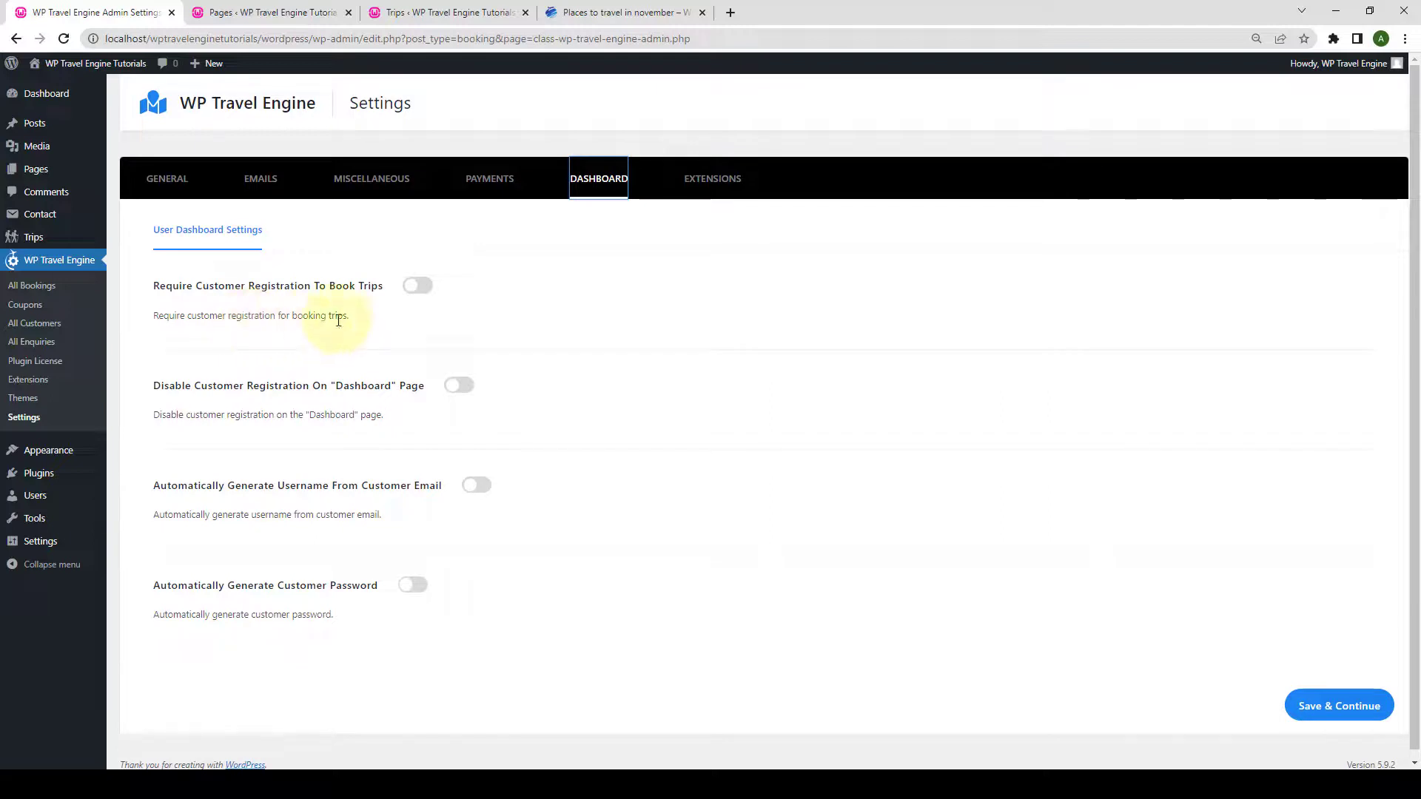
left_click(444, 287)
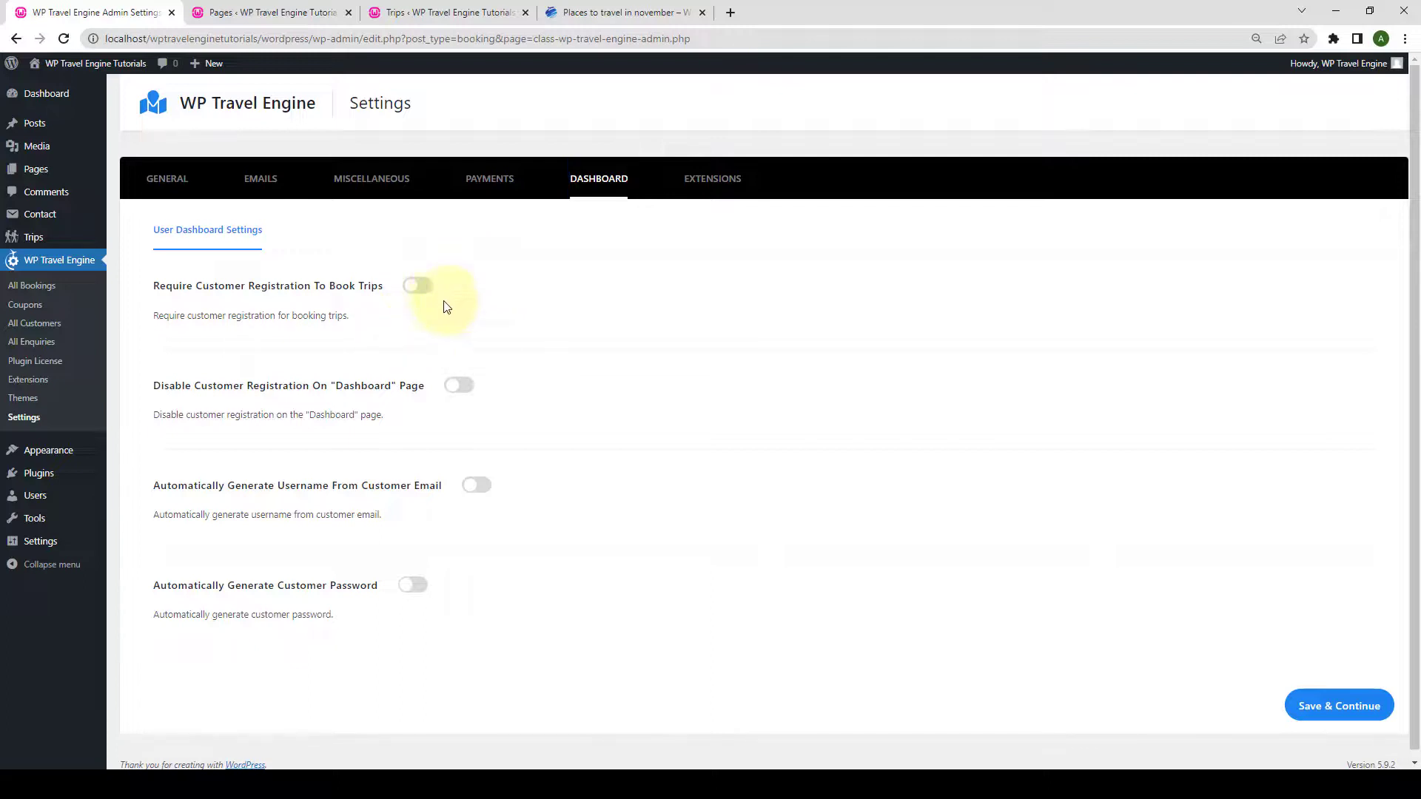
Open the site's home page, localhost/wptravelenginetutorials/wordpress/, in a new incognito window using the copied address.
left_click(1405, 38)
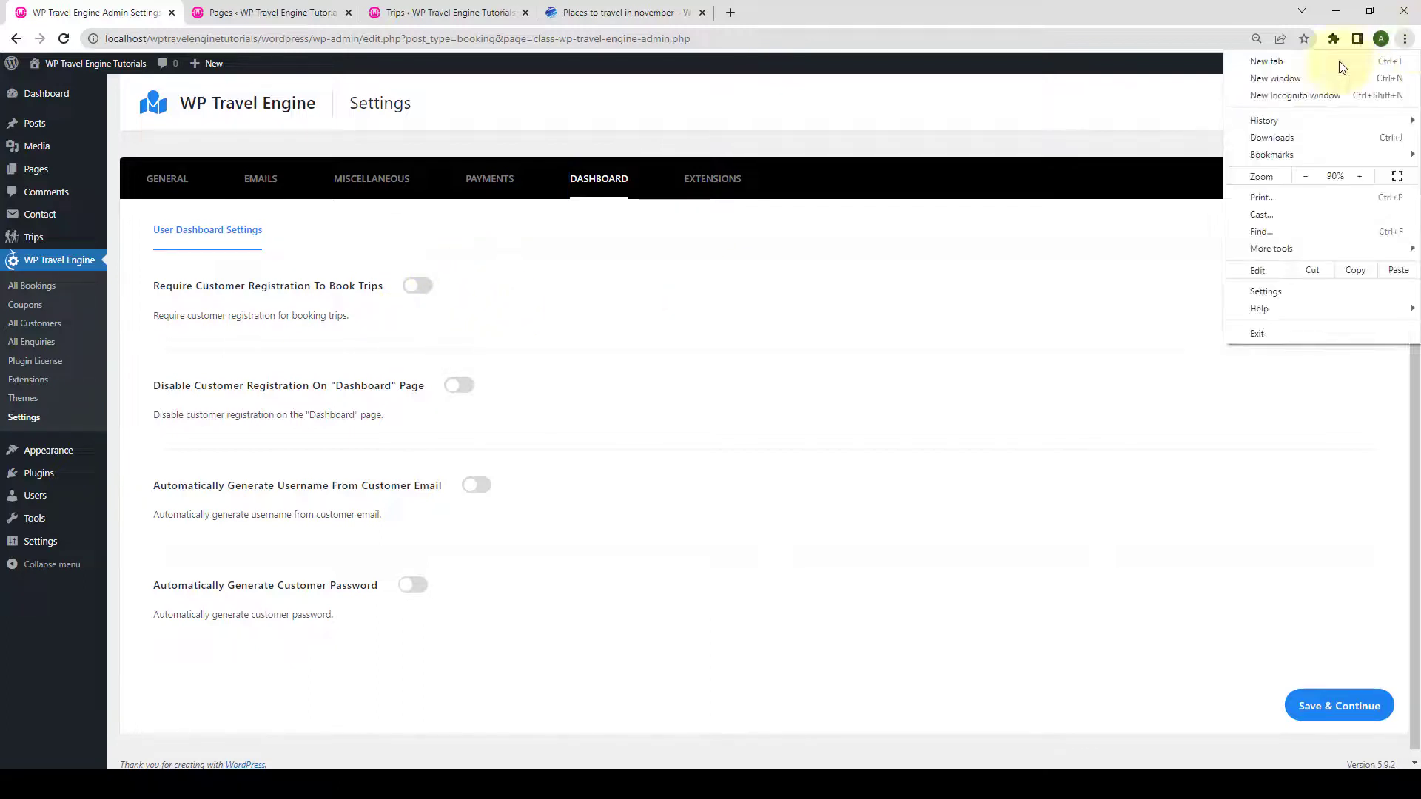
left_click(1309, 96)
right_click(627, 43)
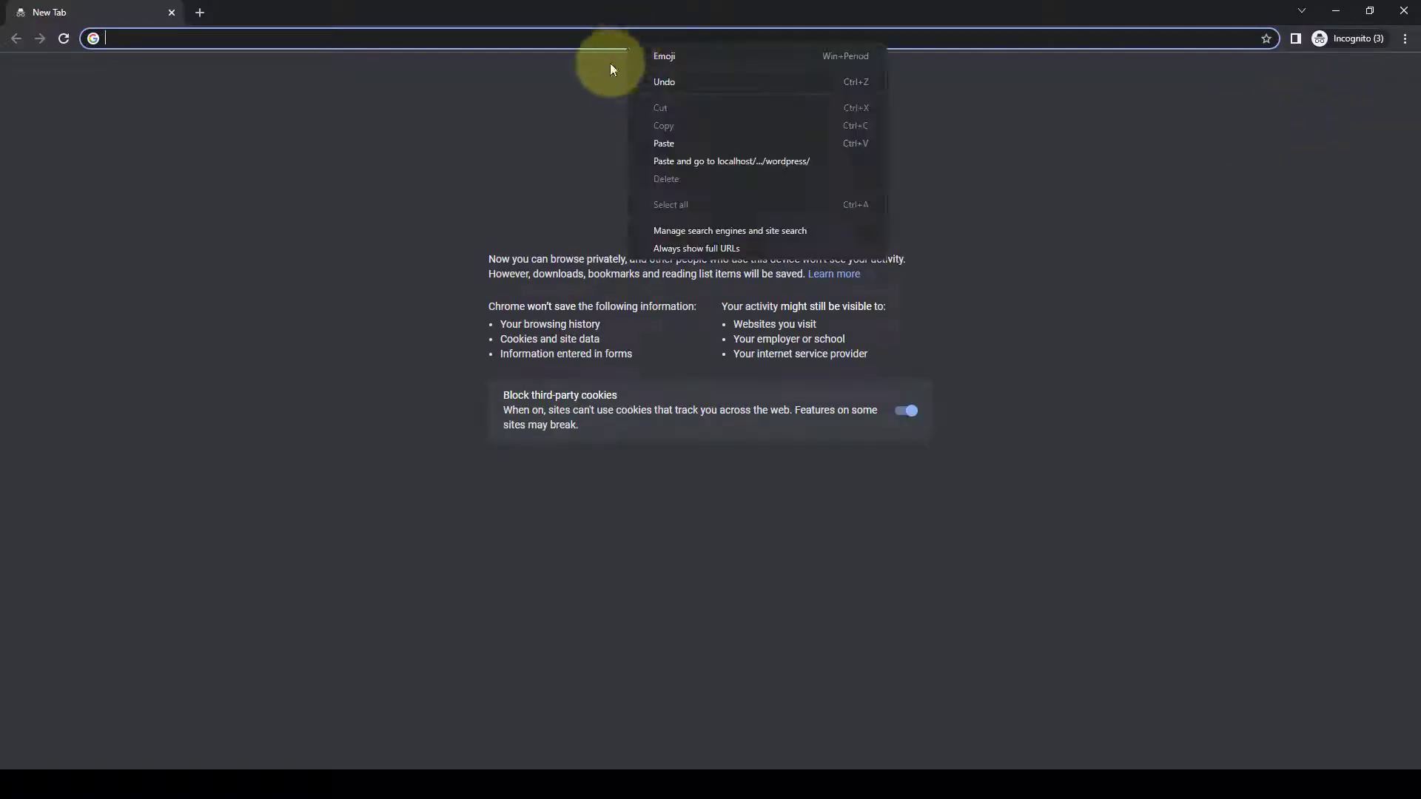
left_click(679, 144)
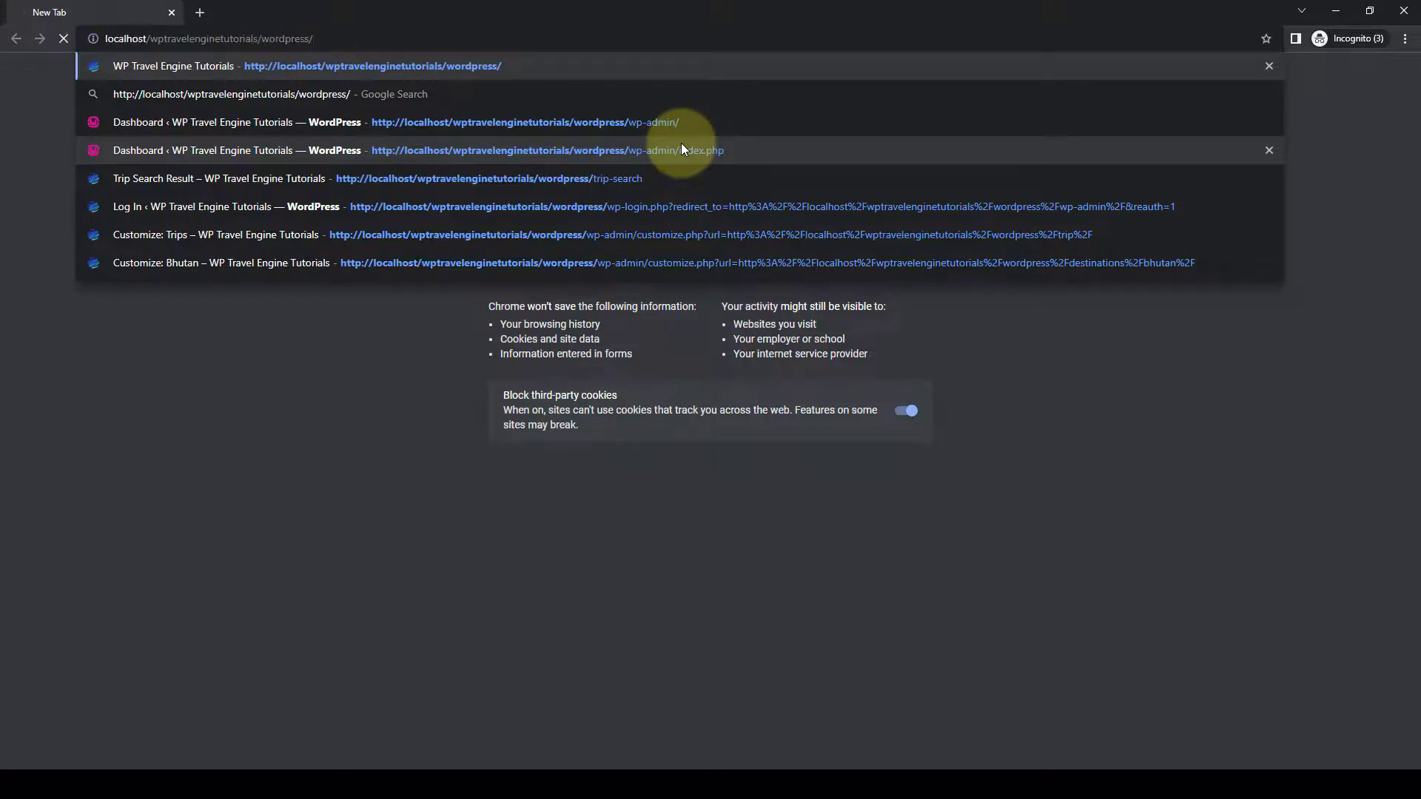
key("Return")
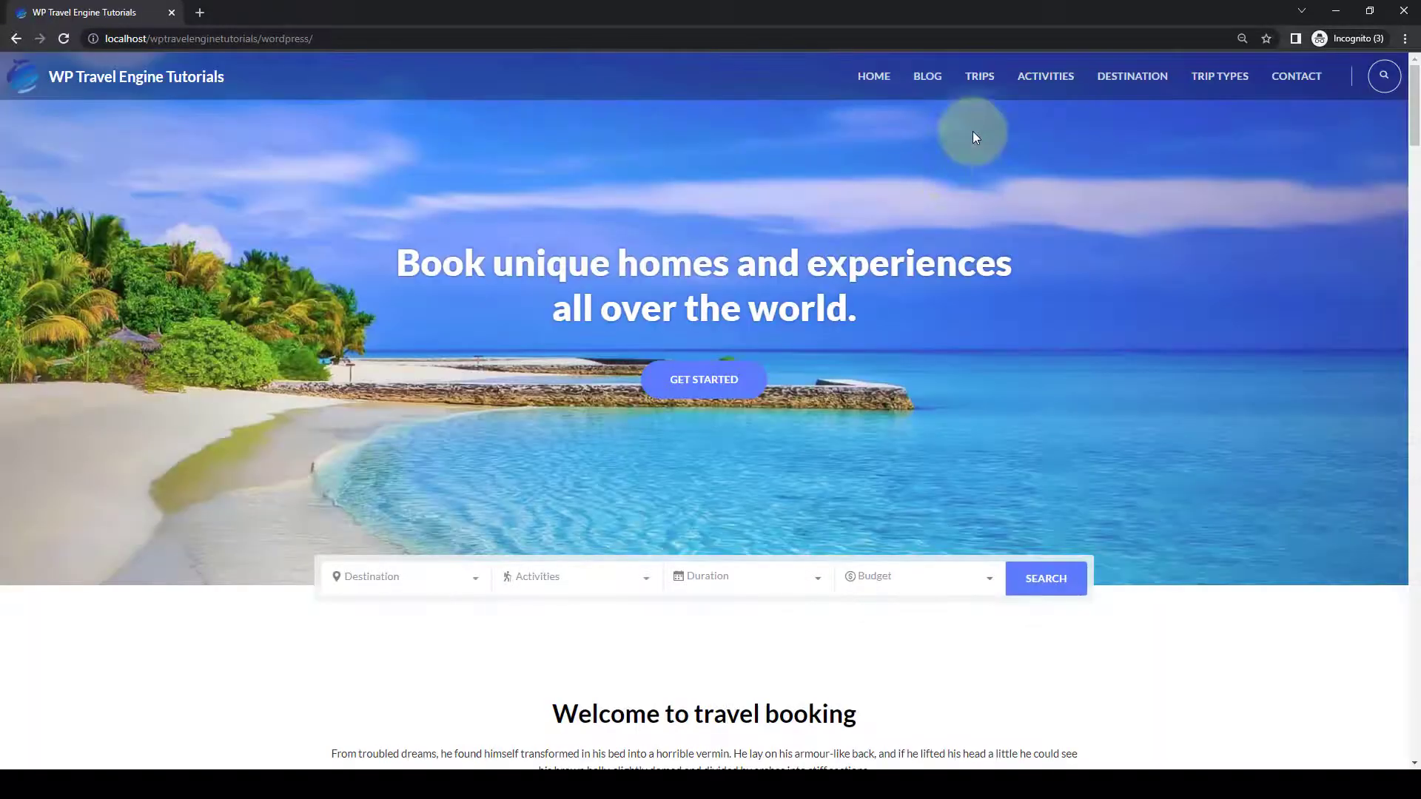
Book the "Places to travel in november" trip from the Trips listing for April 18, 2022, and proceed to checkout.
left_click(984, 83)
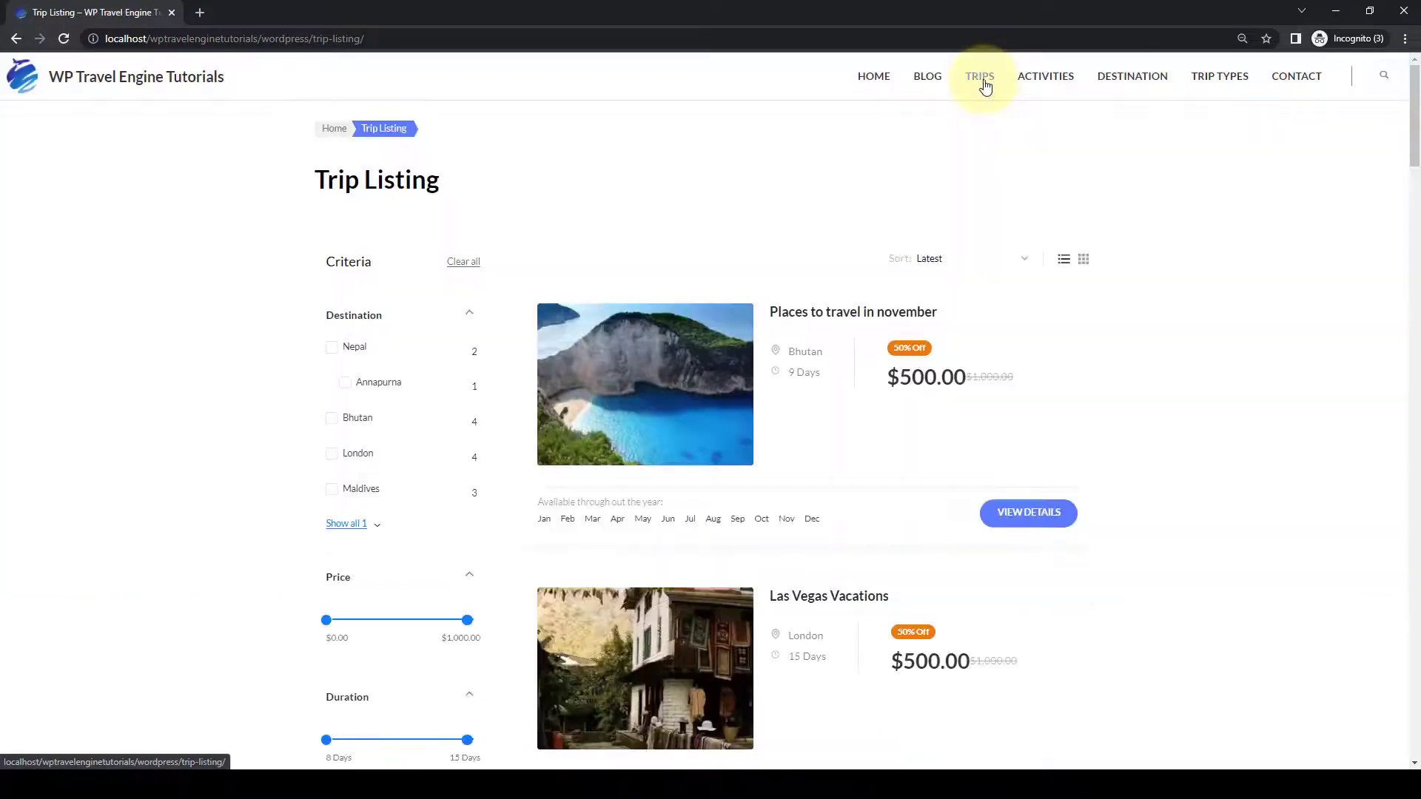
left_click(902, 315)
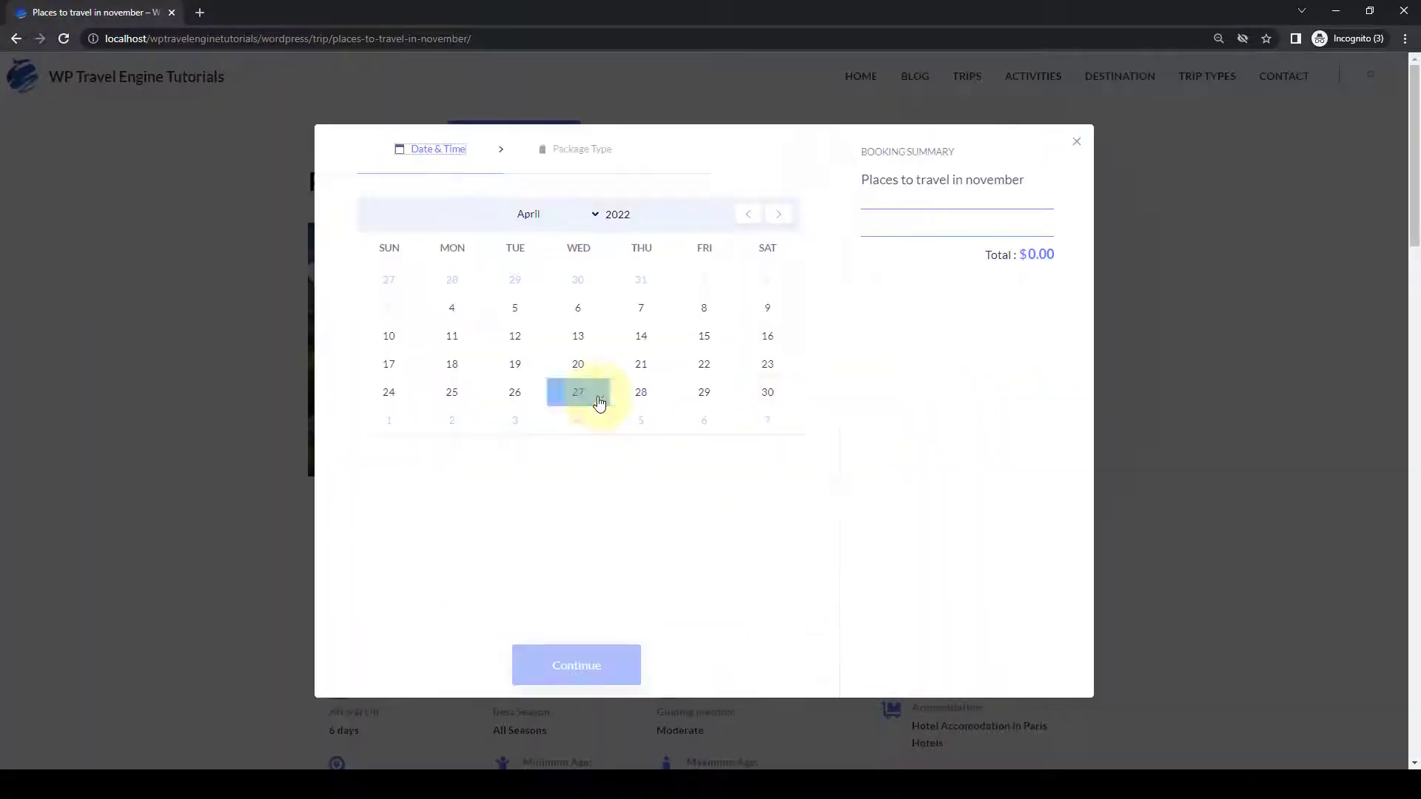
left_click(452, 368)
left_click(598, 677)
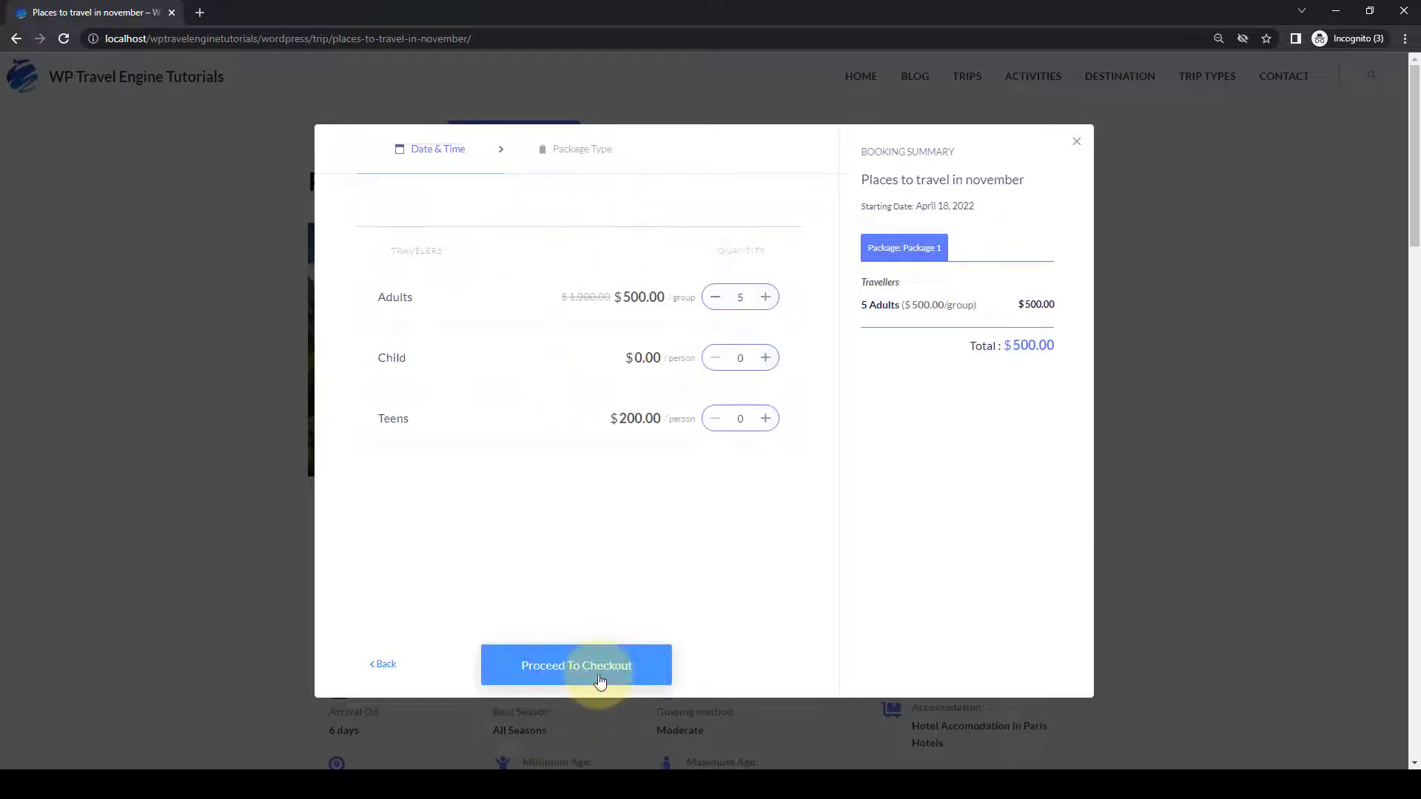
left_click(599, 679)
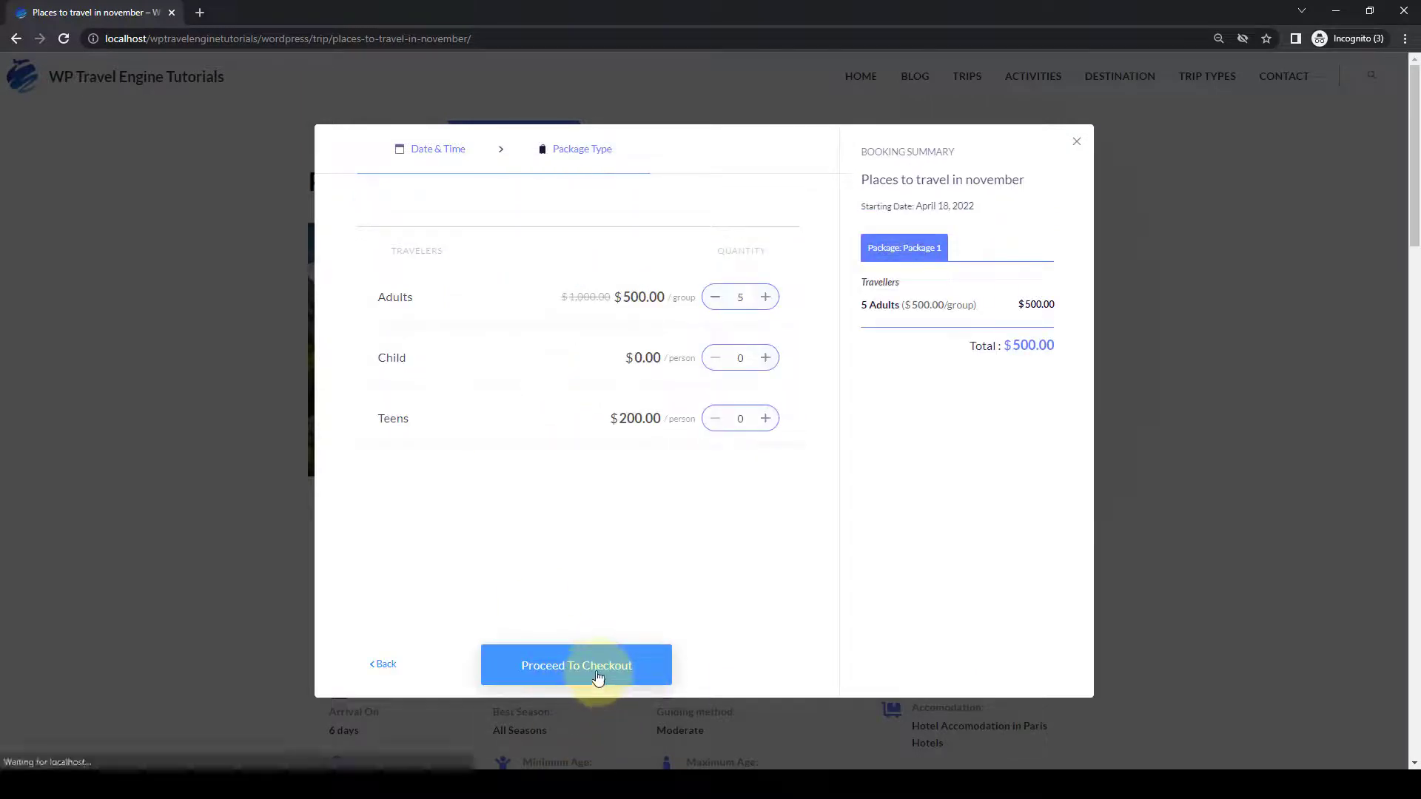
Check whether the checkout page allows booking without customer registration, and return to the plugin's dashboard settings.
scroll(599, 670, "down", 3)
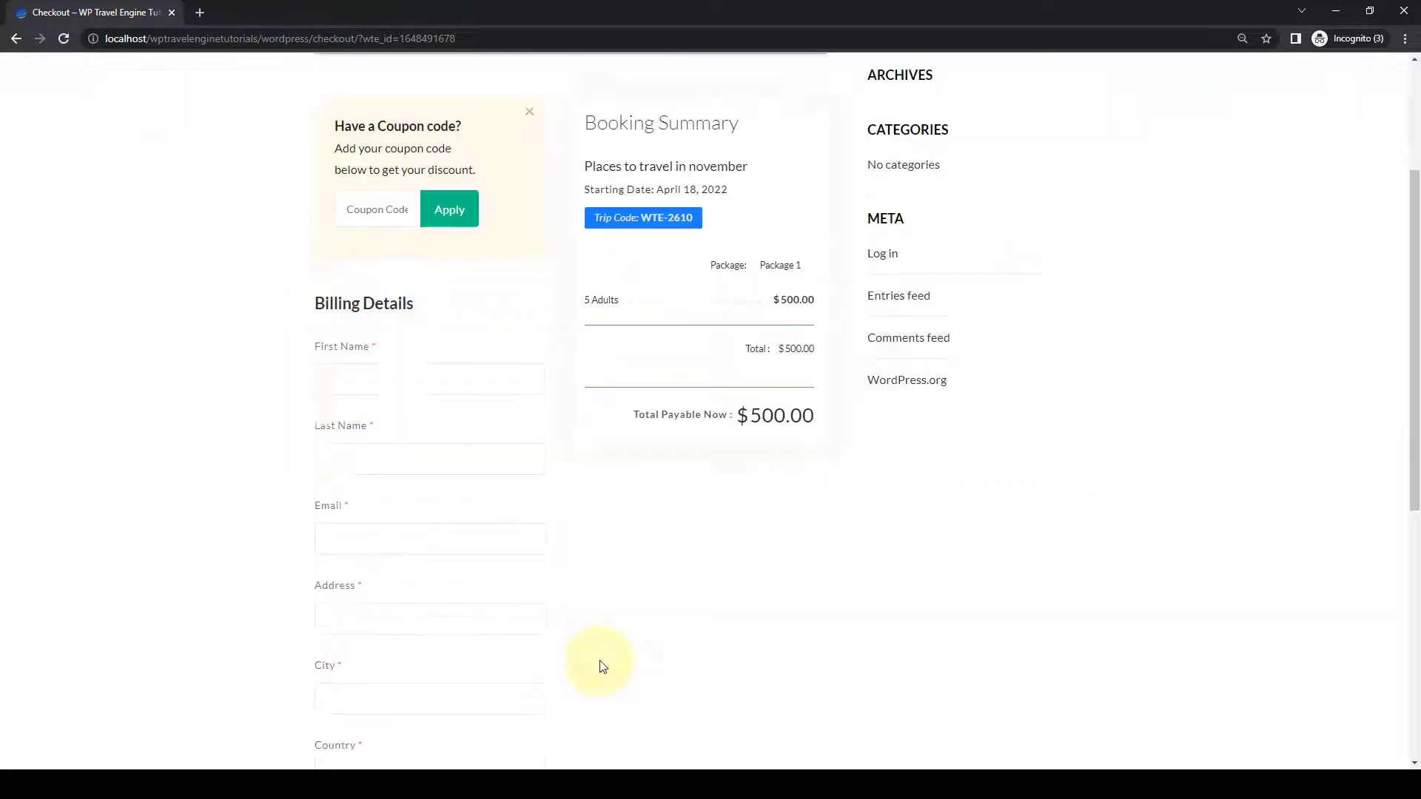
scroll(600, 666, "up", 3)
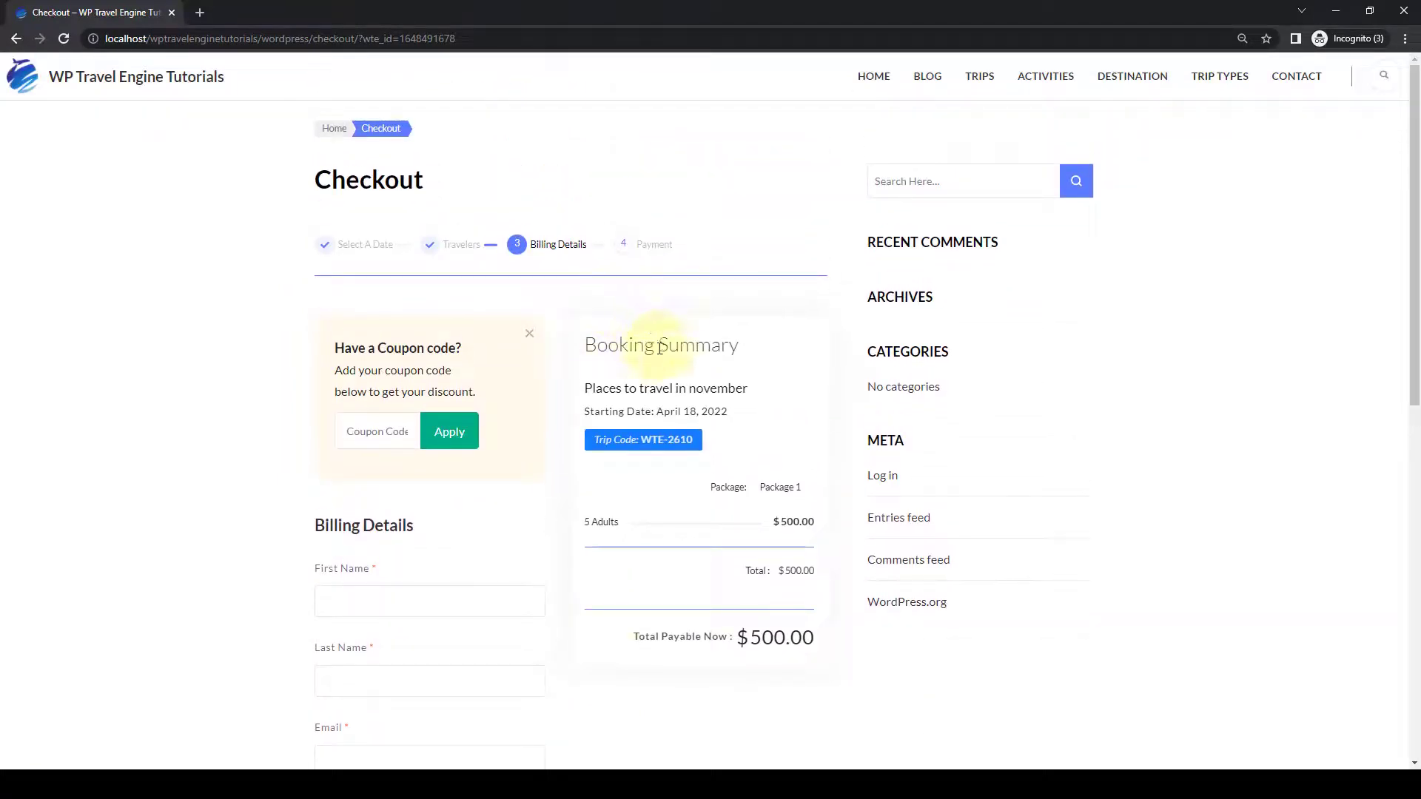
scroll(682, 428, "down", 1)
scroll(700, 414, "up", 1)
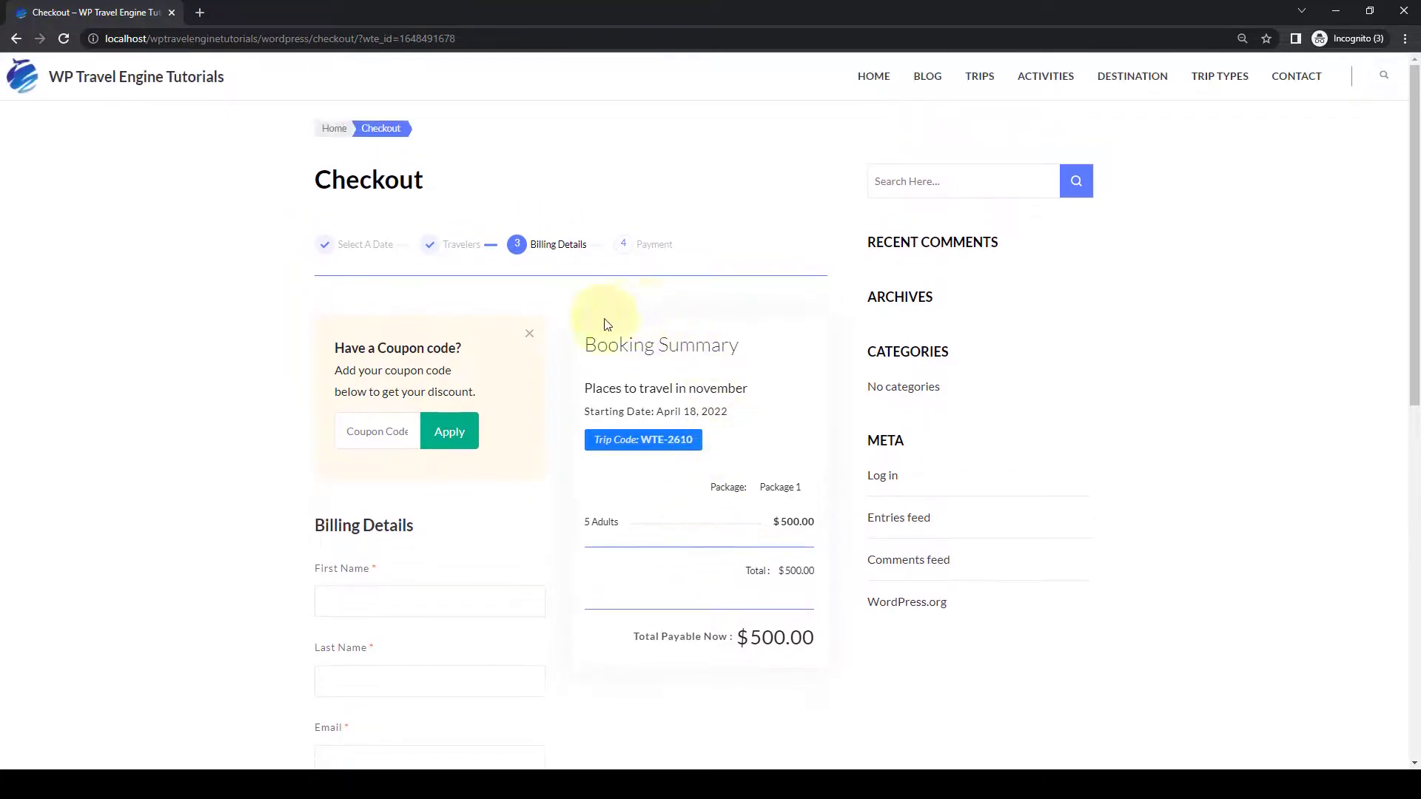
left_click(1336, 11)
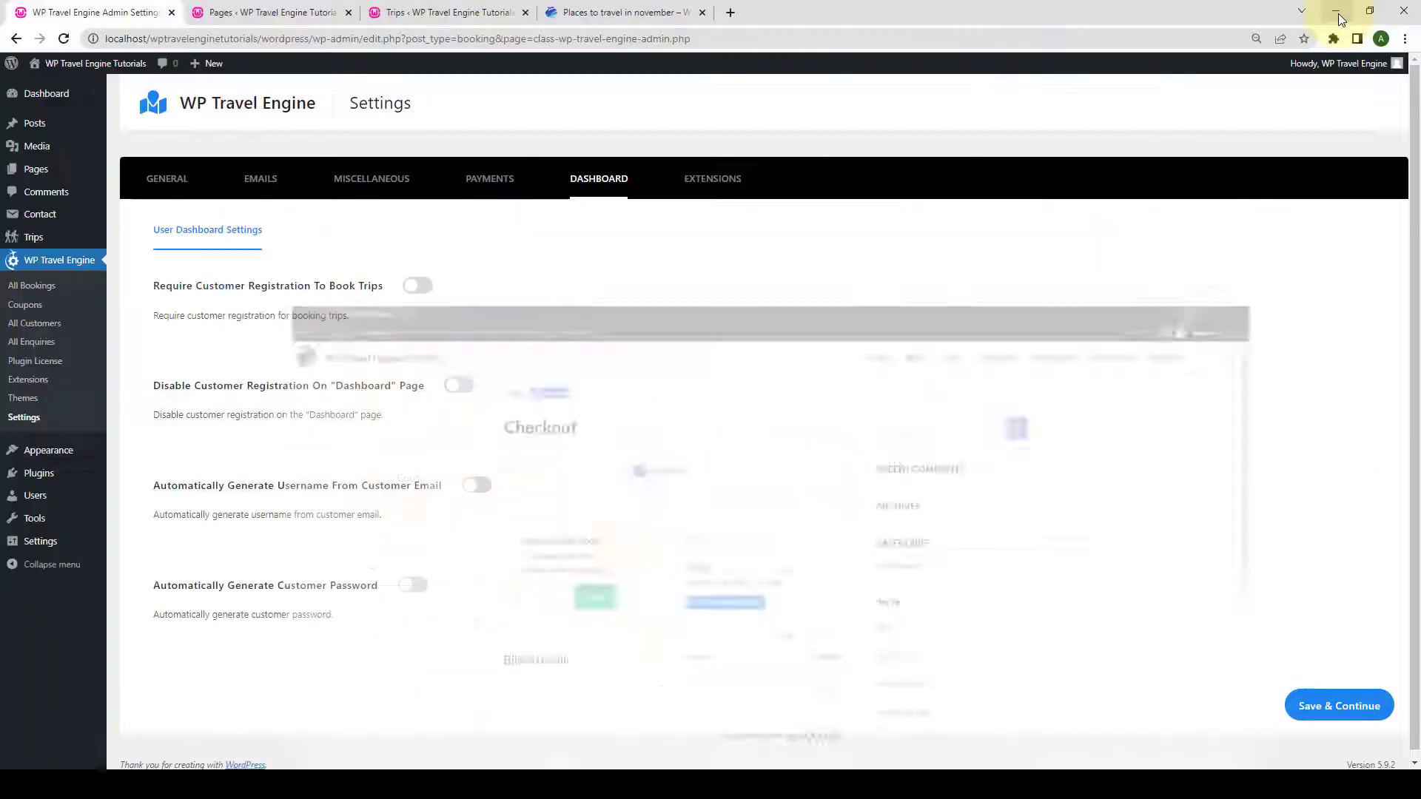
Enable "Require Customer Registration To Book Trips" in the User Dashboard Settings and save.
left_click(422, 288)
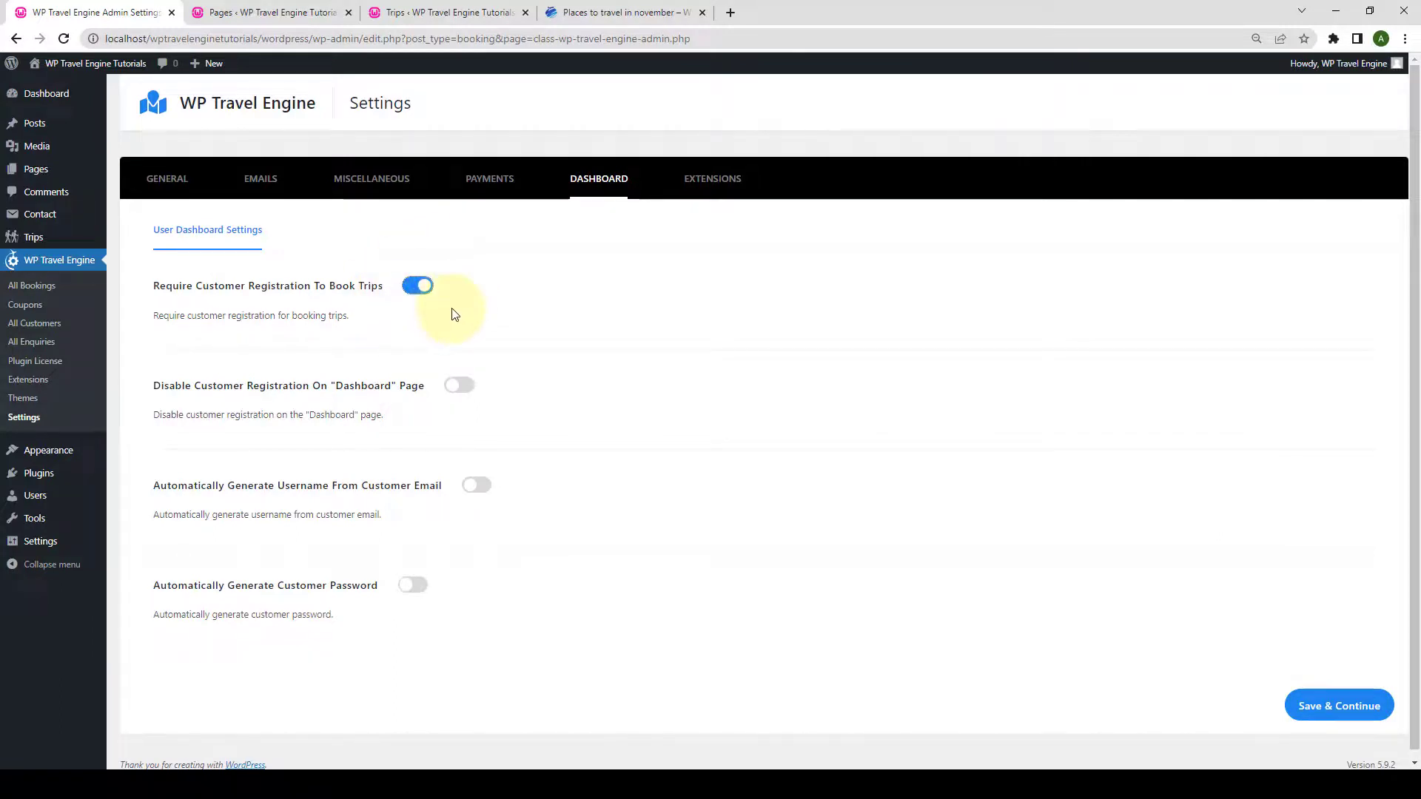
left_click(1343, 704)
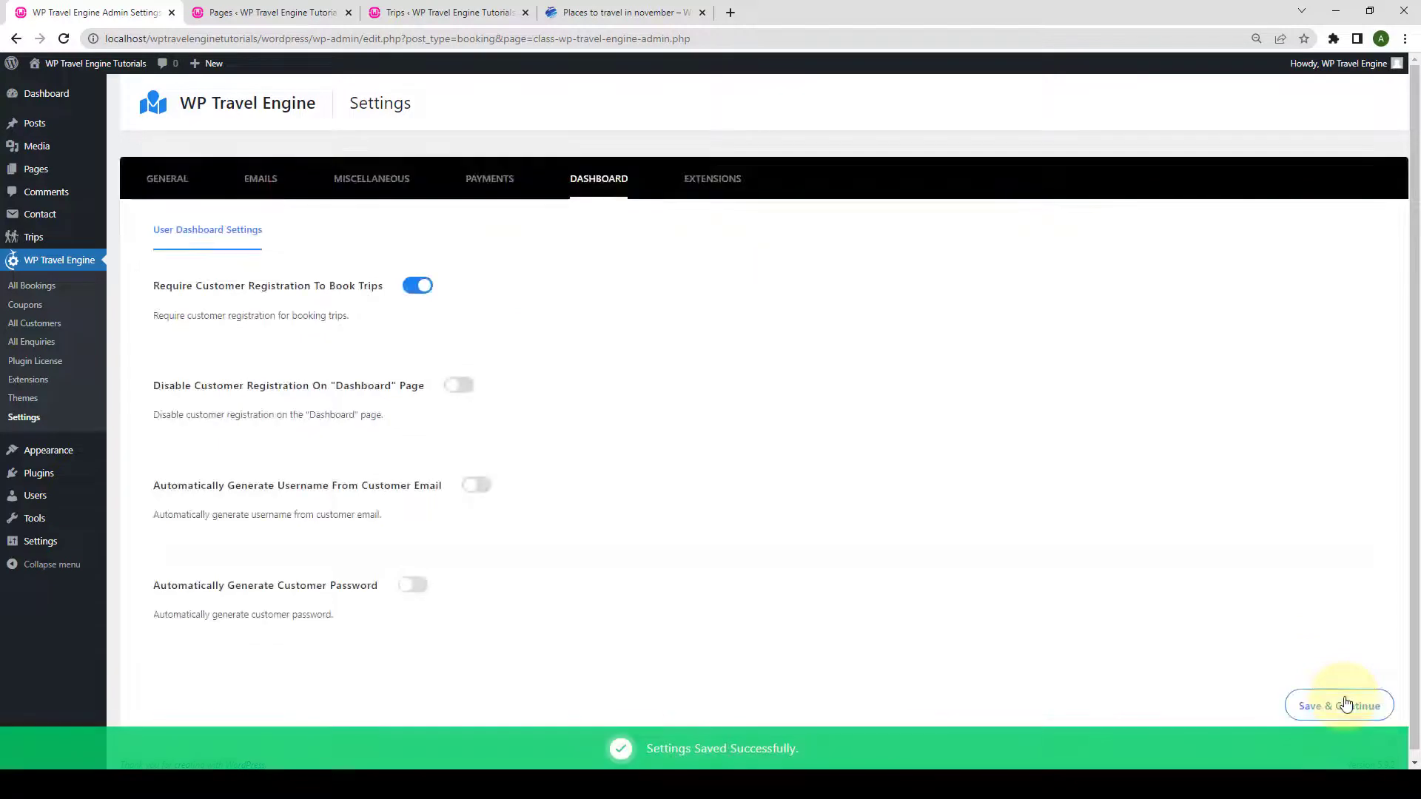
In the incognito checkout window, go back and book the "Places to travel in november" trip for April 27, 2022, proceeding to checkout.
mouse_move(774, 784)
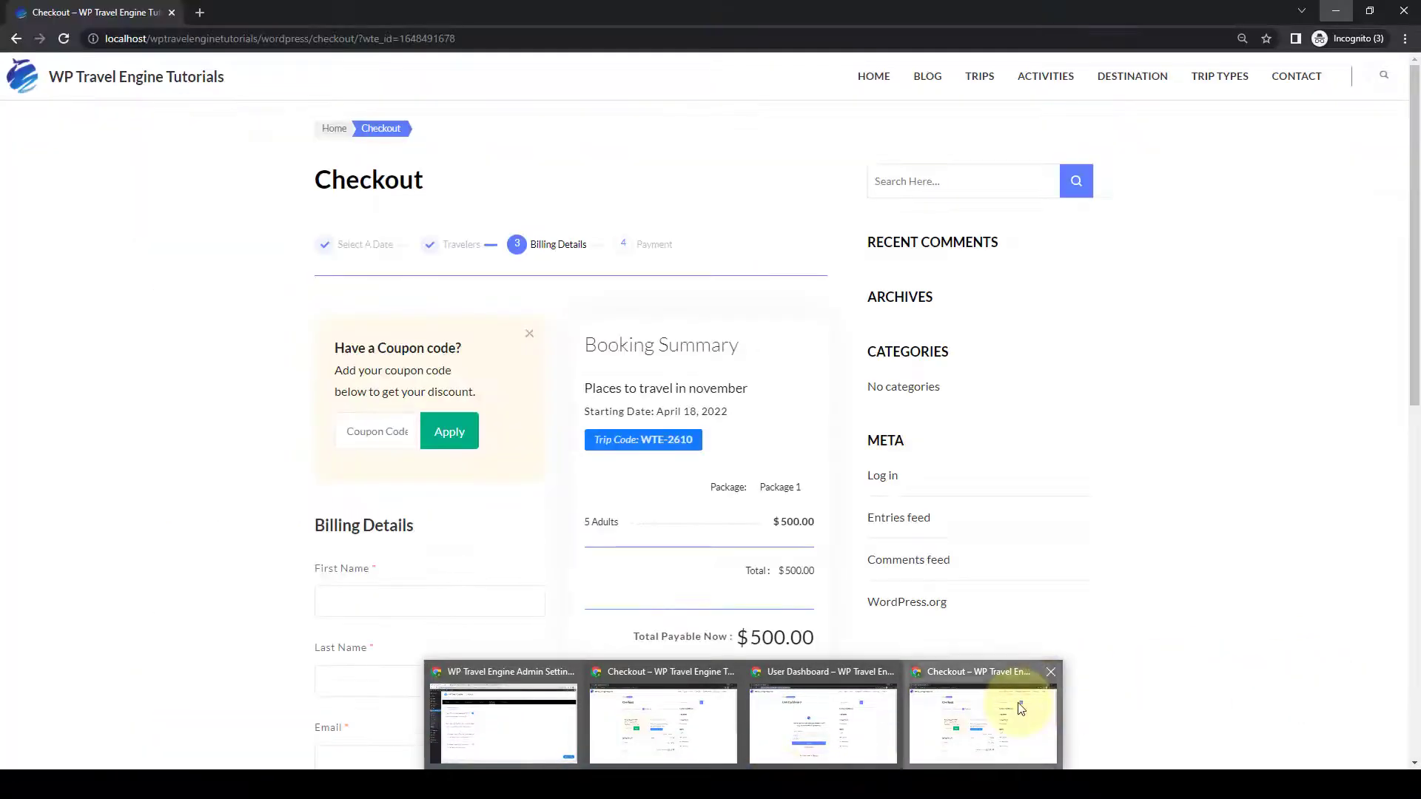
left_click(1019, 707)
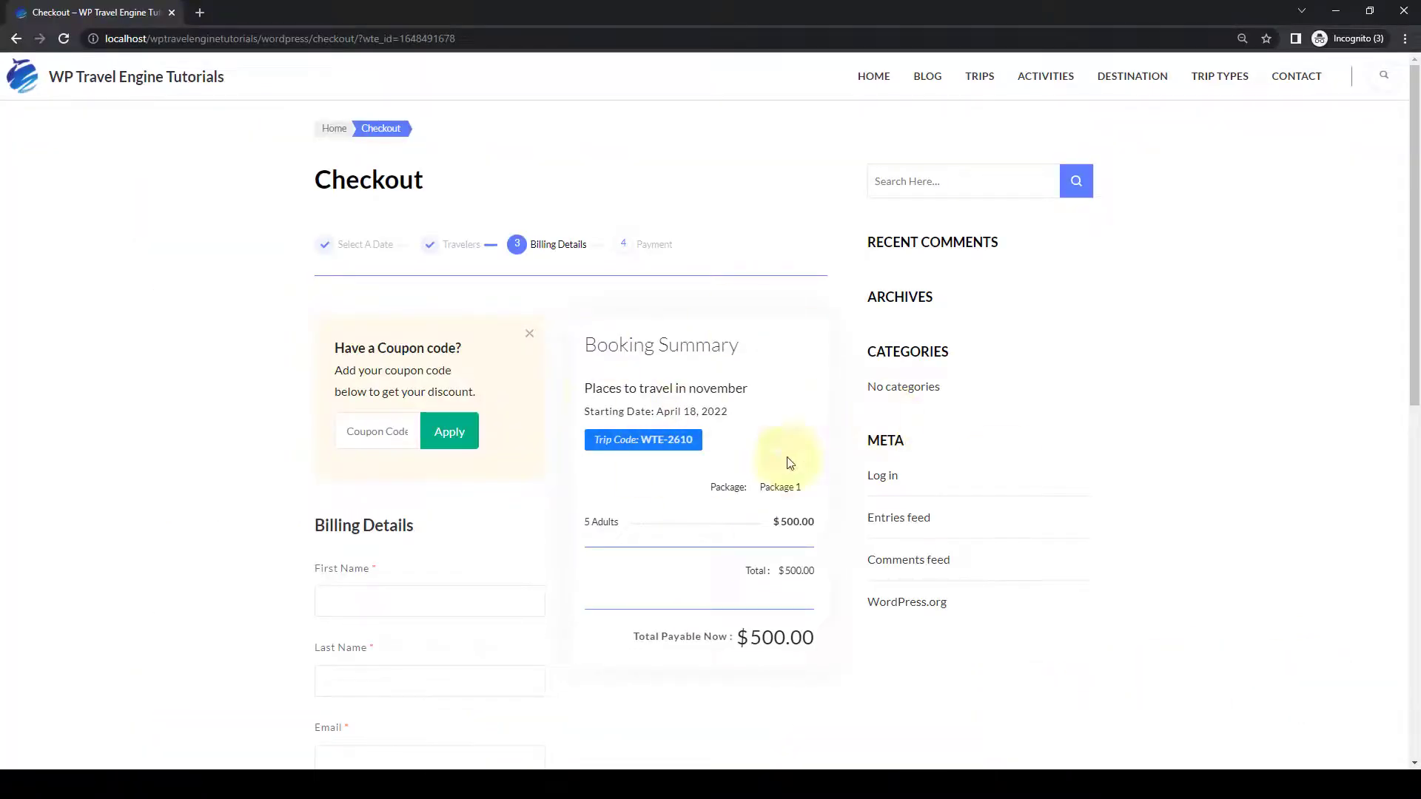
left_click(15, 39)
left_click(16, 40)
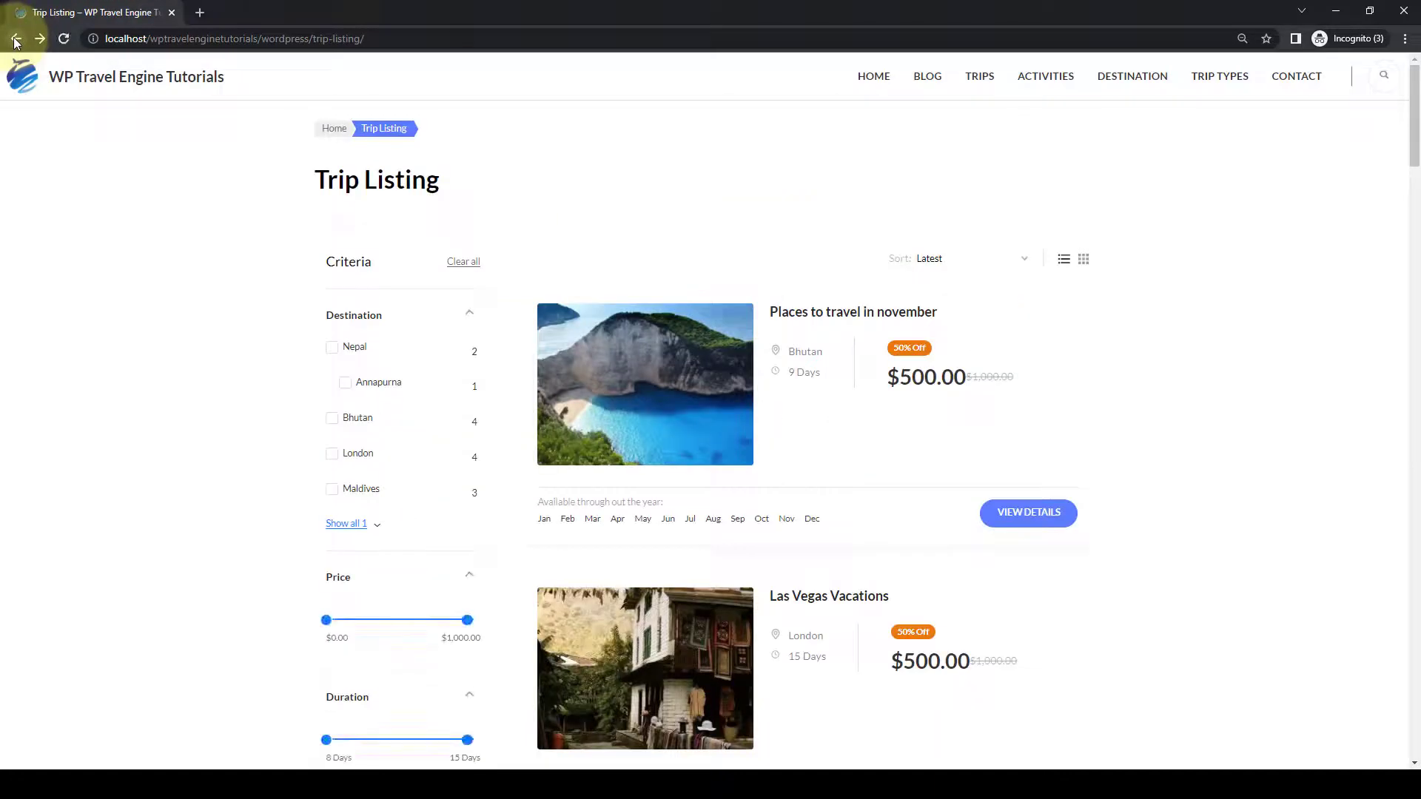
left_click(811, 319)
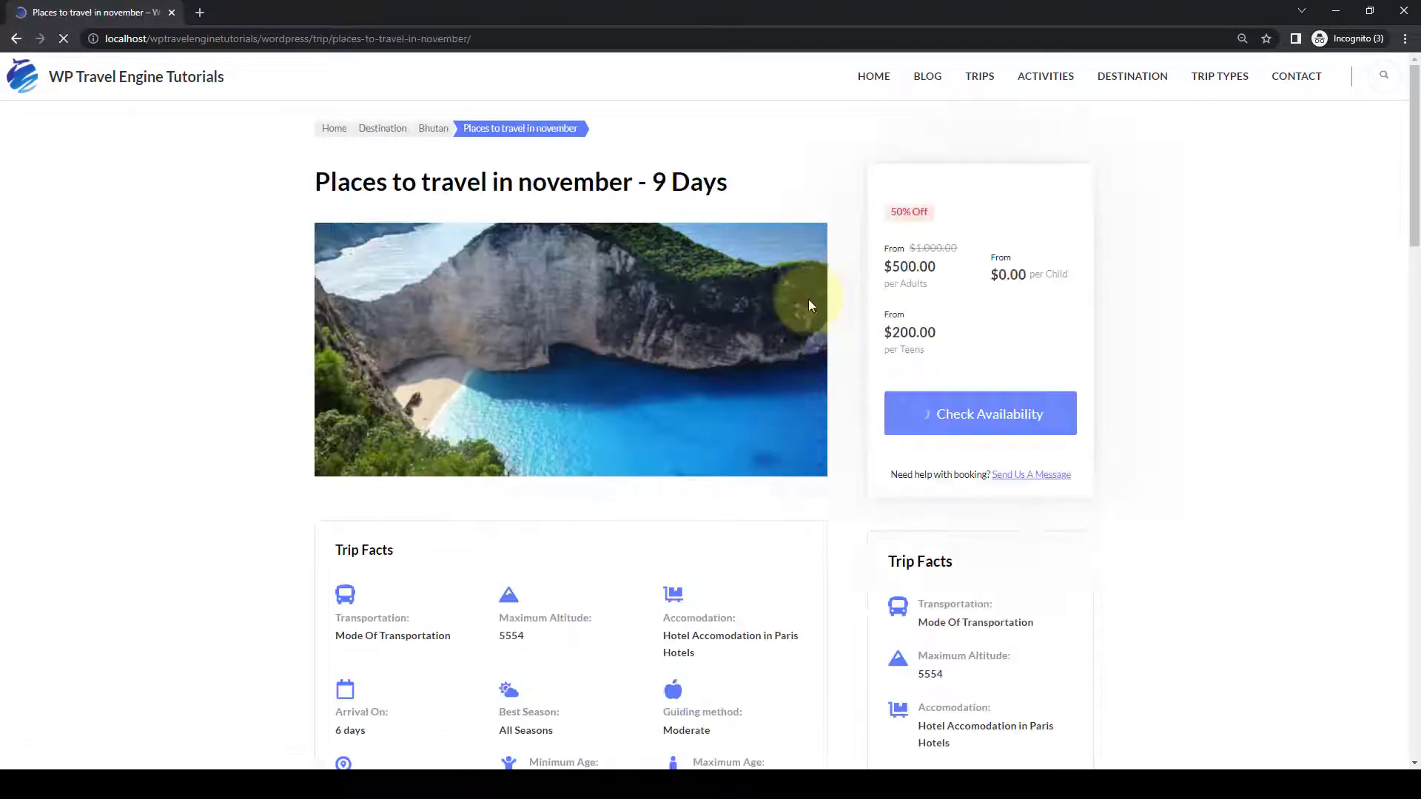
left_click(961, 420)
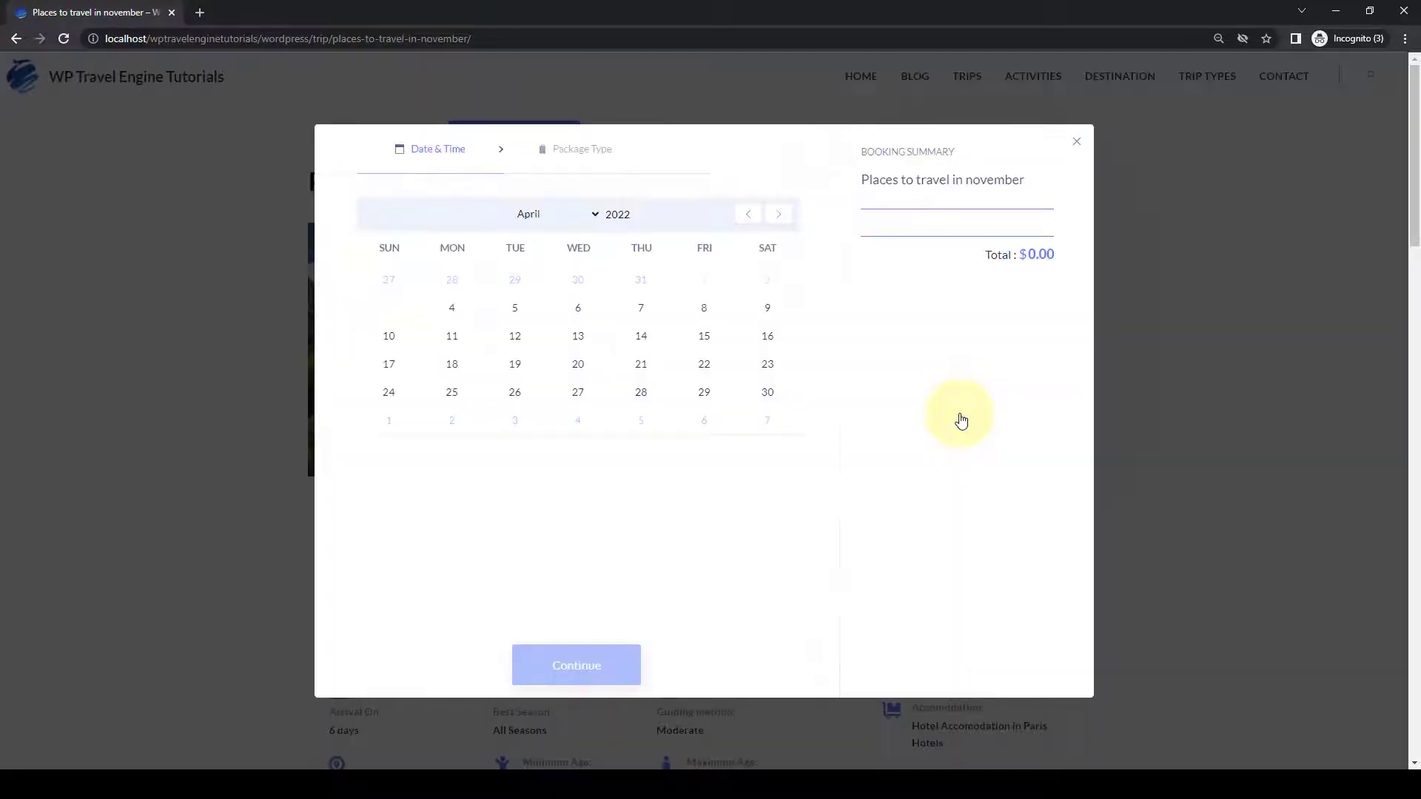
left_click(578, 396)
left_click(599, 669)
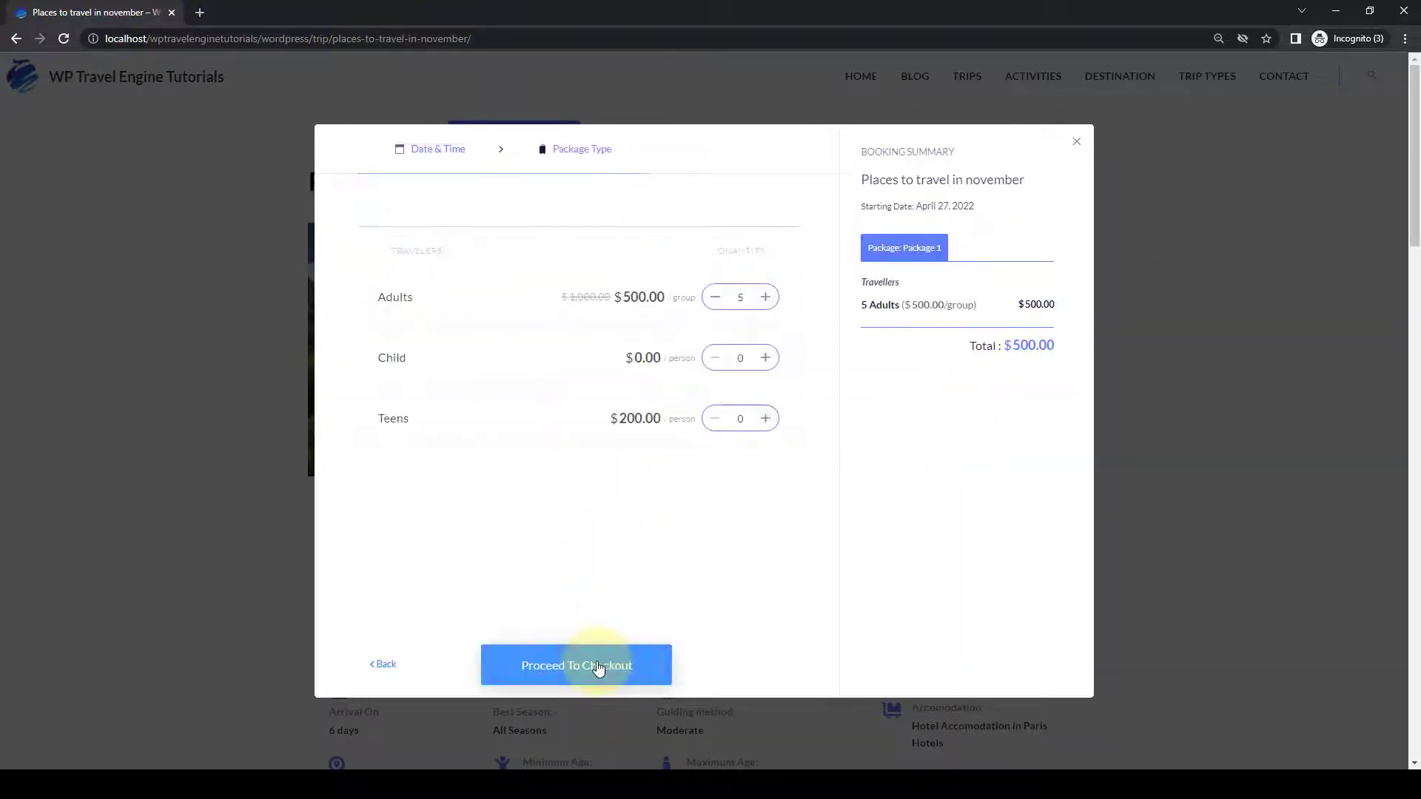
left_click(598, 665)
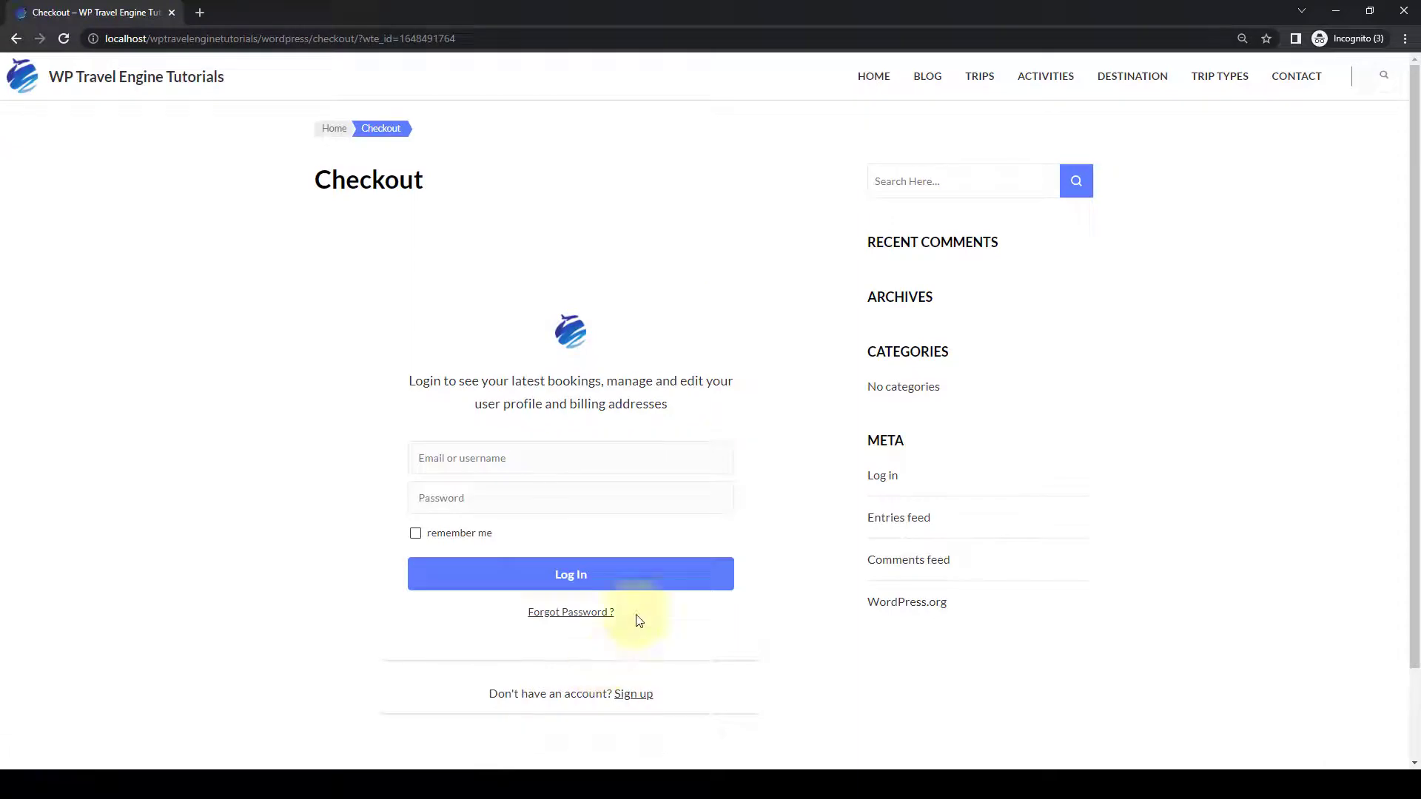
Check what the checkout page requires from a customer who is not logged in, and return to the plugin's dashboard settings.
scroll(738, 447, "down", 1)
scroll(738, 448, "down", 1)
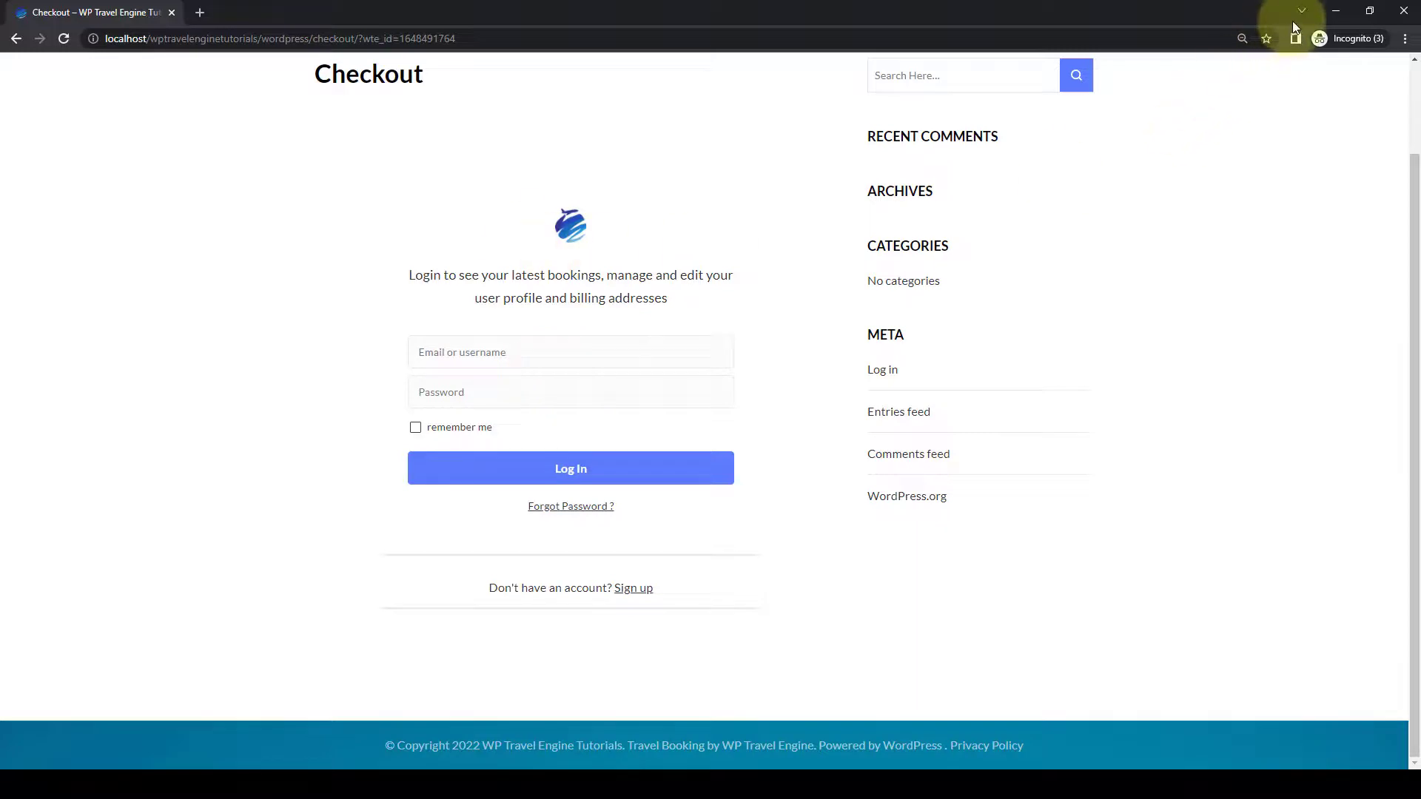
left_click(1326, 13)
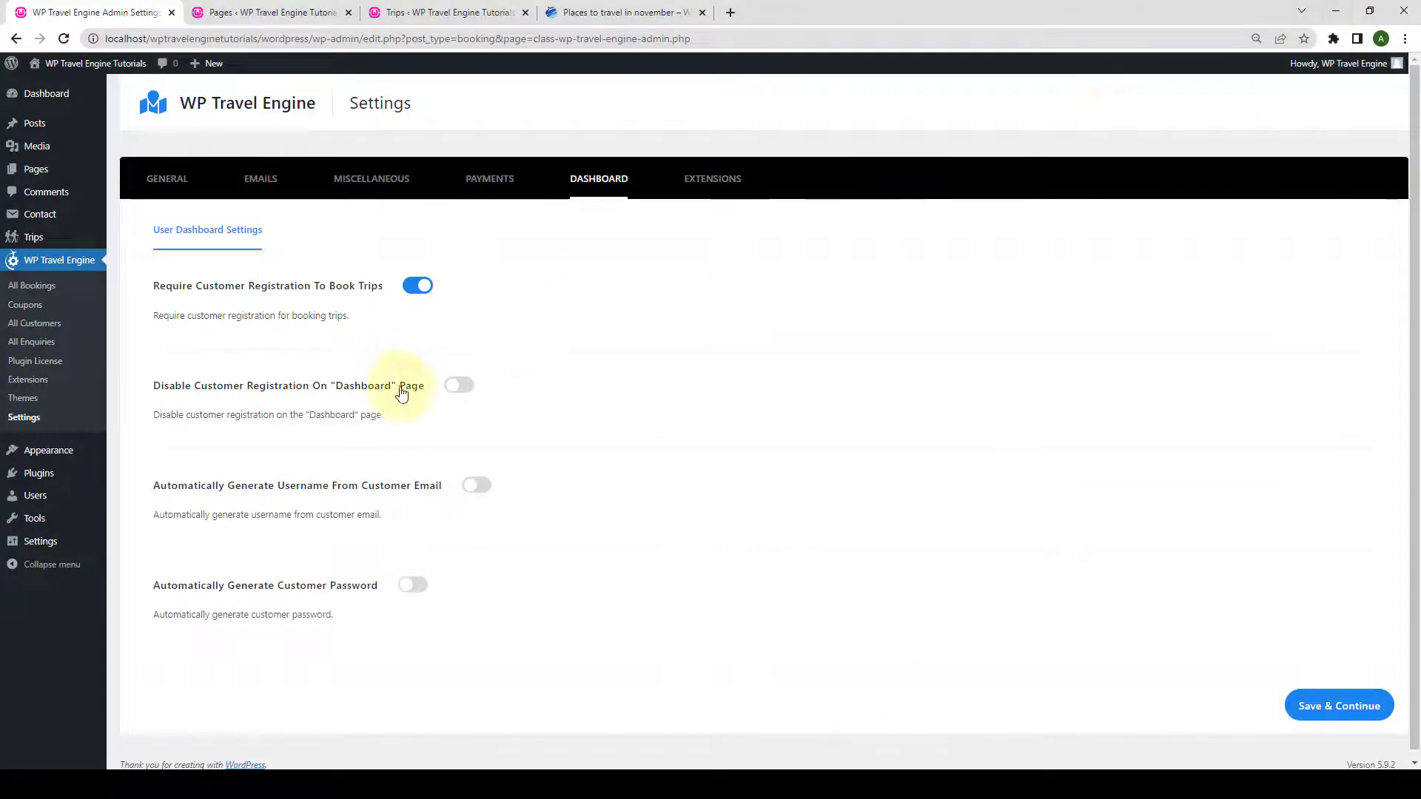
Open the incognito window with the site's User Dashboard page and check its login form for a sign-up option.
scroll(407, 395, "down", 1)
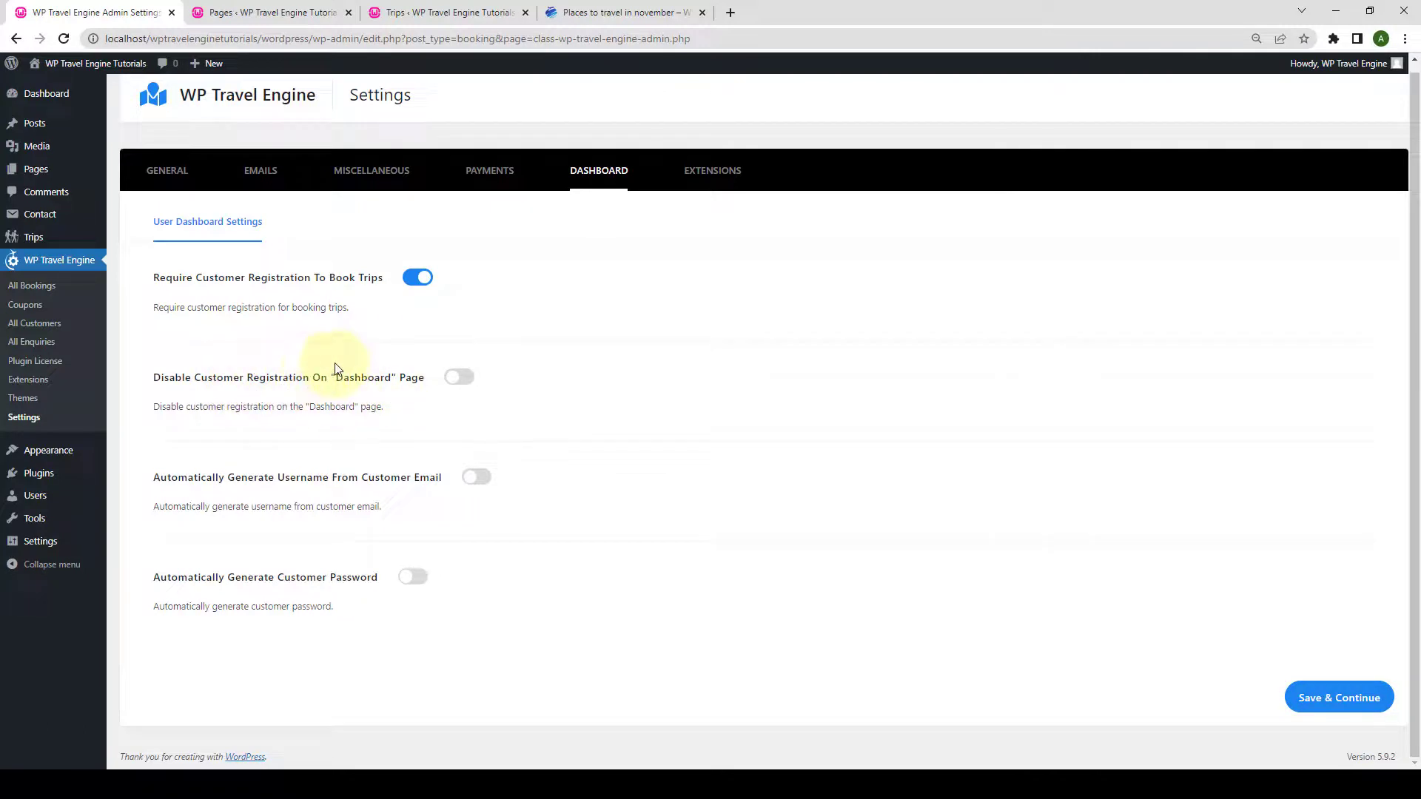
mouse_move(729, 776)
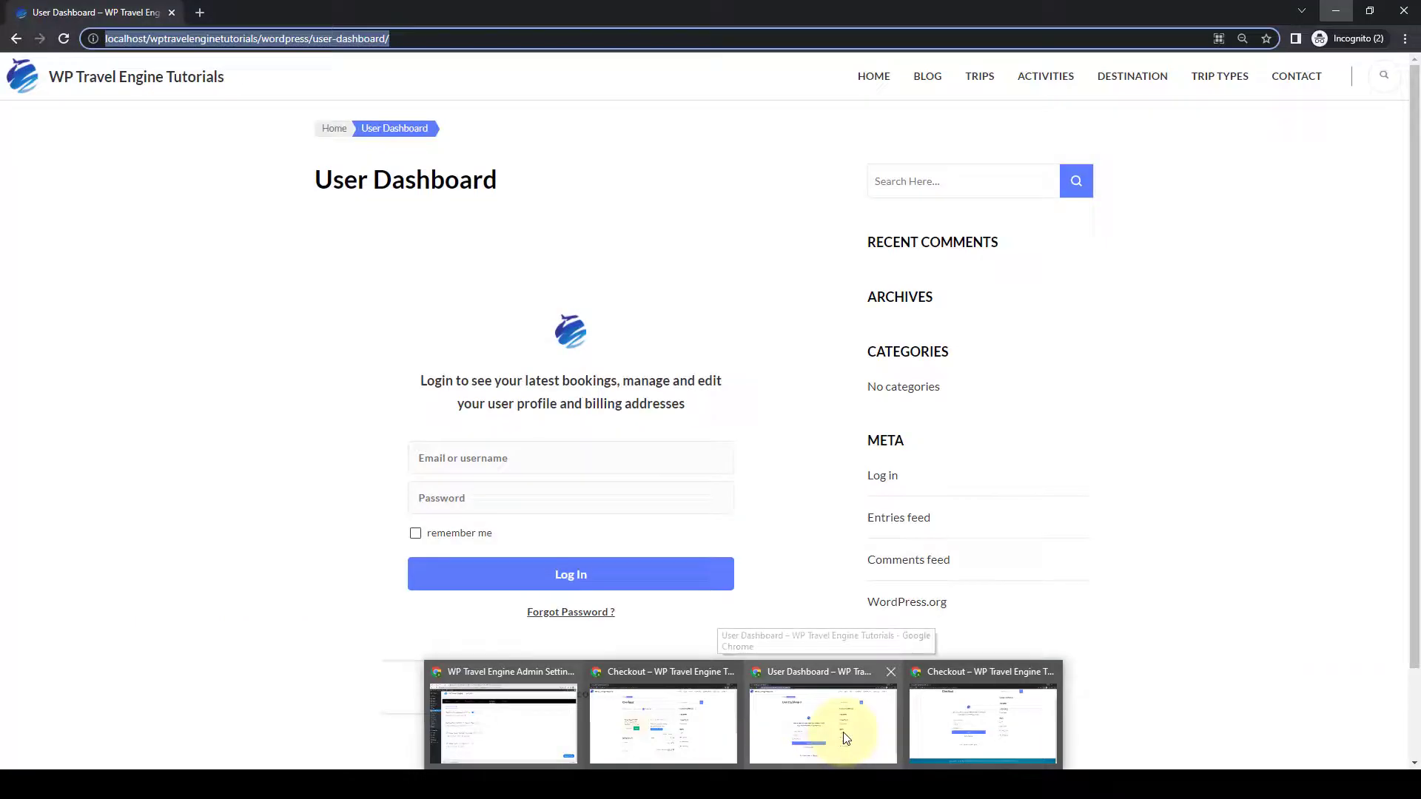
left_click(843, 737)
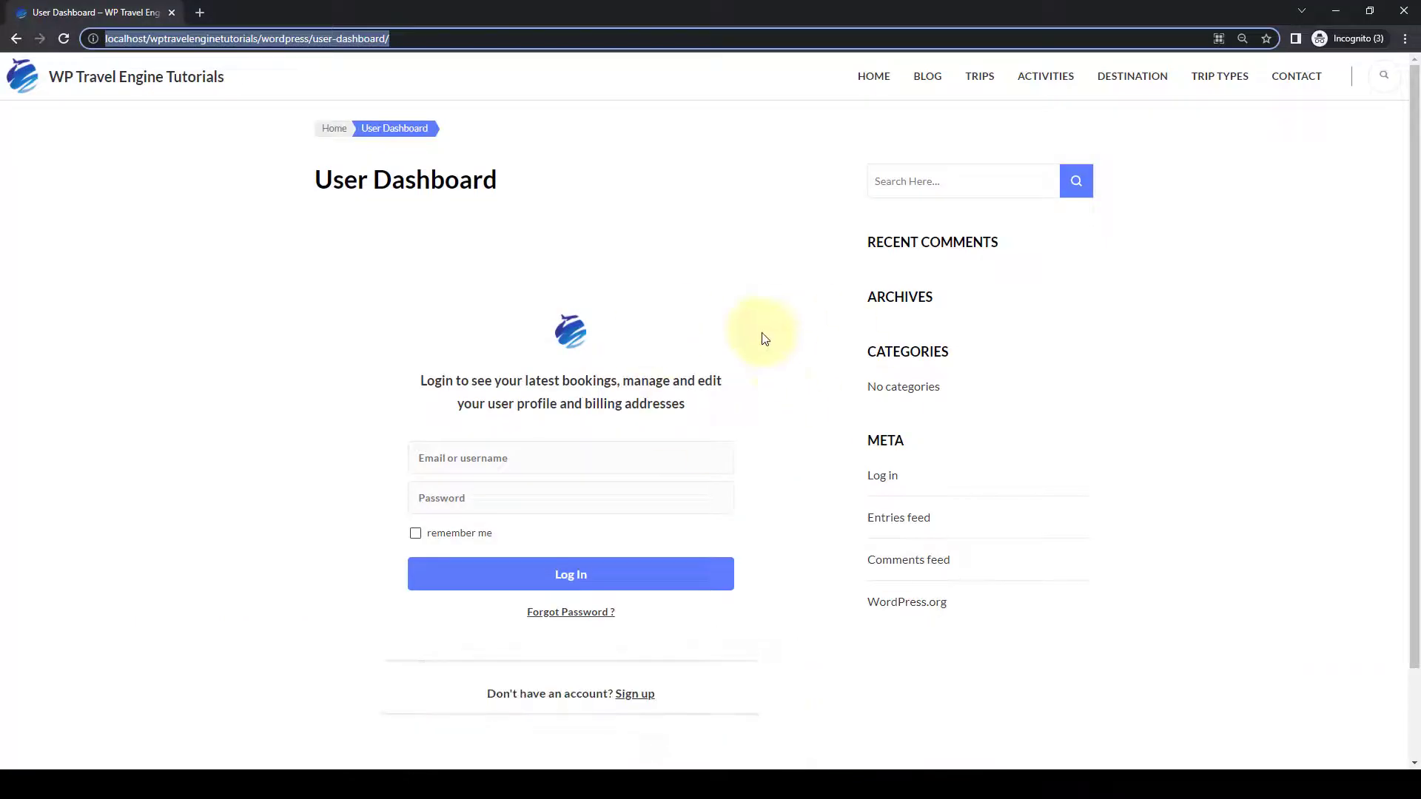
scroll(740, 389, "down", 2)
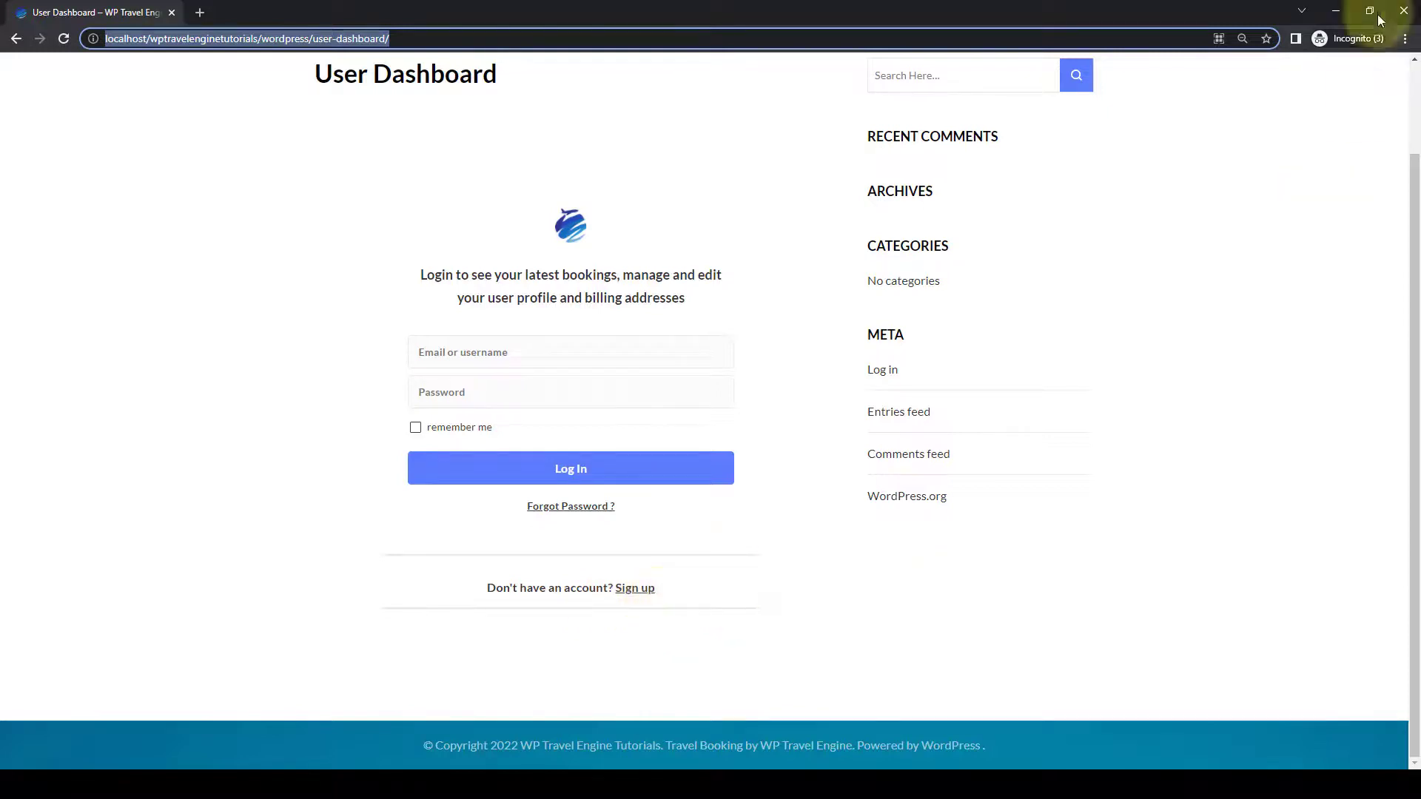
Back in the plugin settings, enable "Disable Customer Registration On 'Dashboard' Page" and save.
left_click(1336, 11)
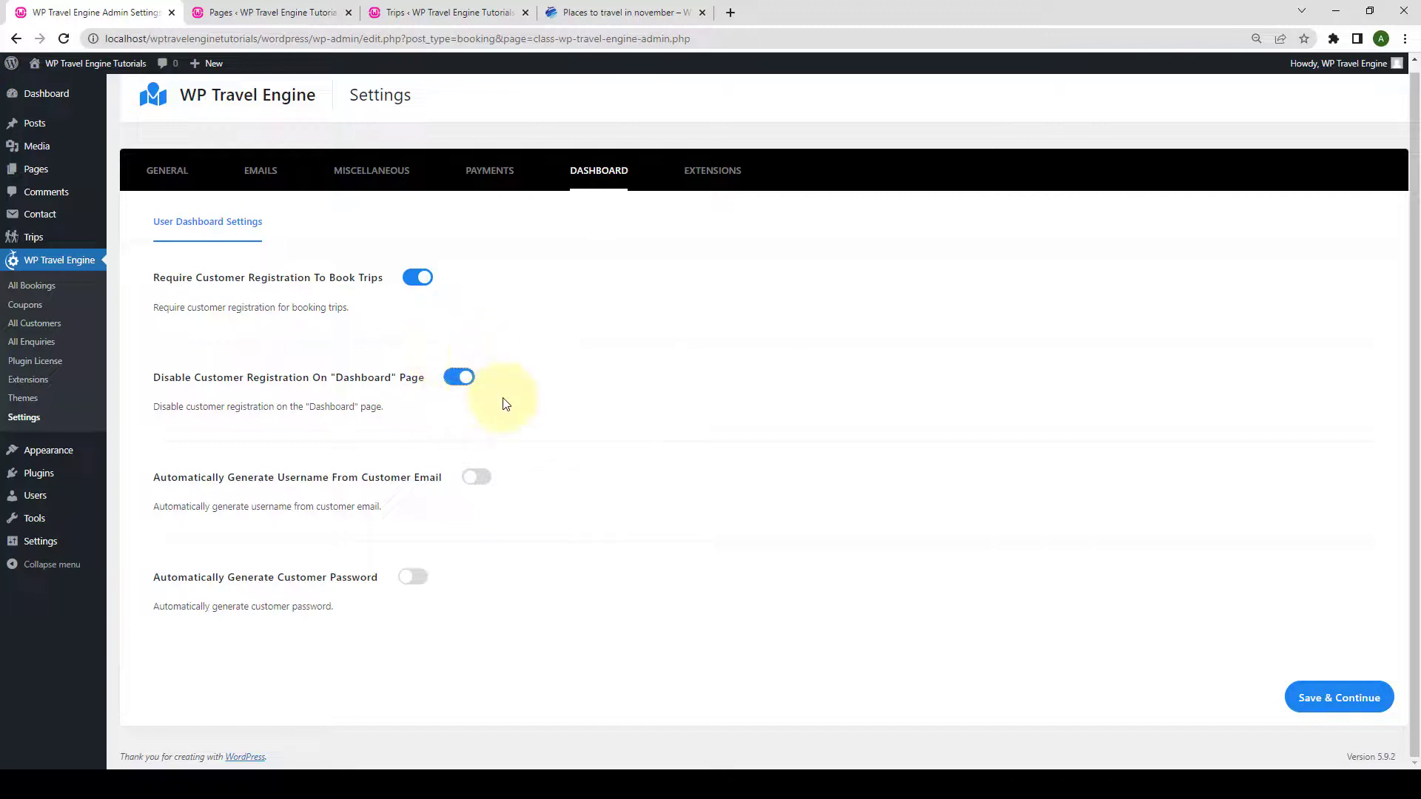
left_click(1350, 696)
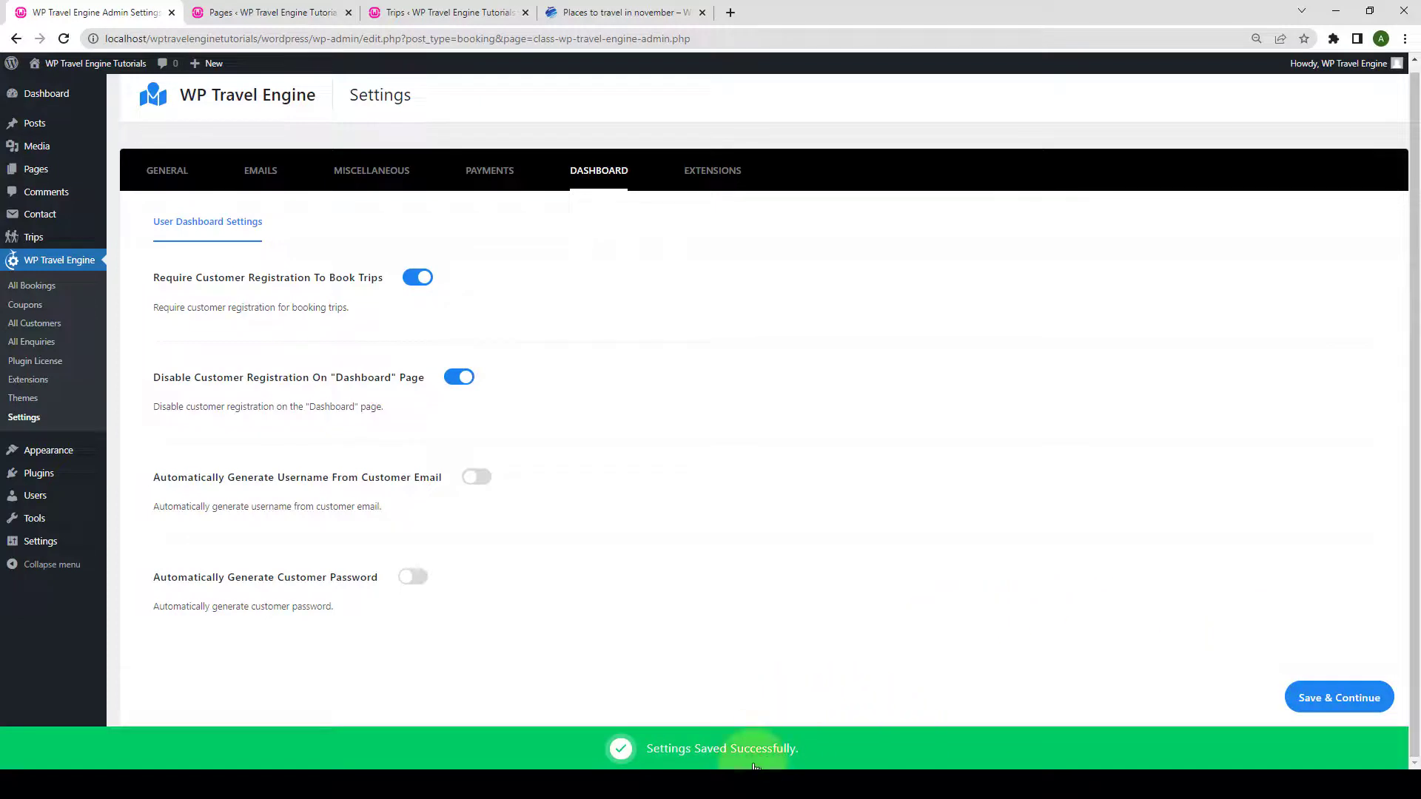
Reload the User Dashboard page in the incognito window, recheck its sign-up option, and return to the plugin settings.
mouse_move(744, 777)
left_click(851, 709)
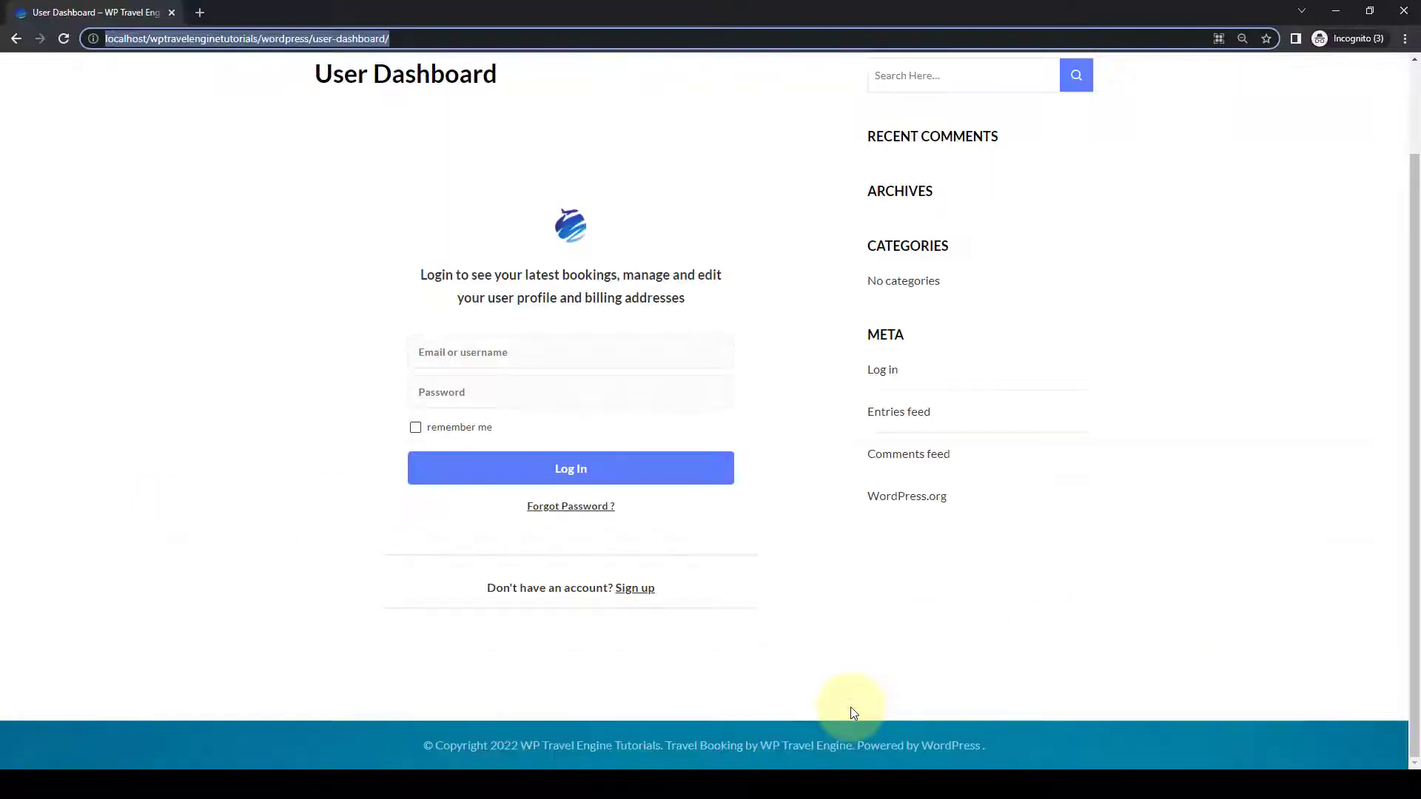
left_click(65, 38)
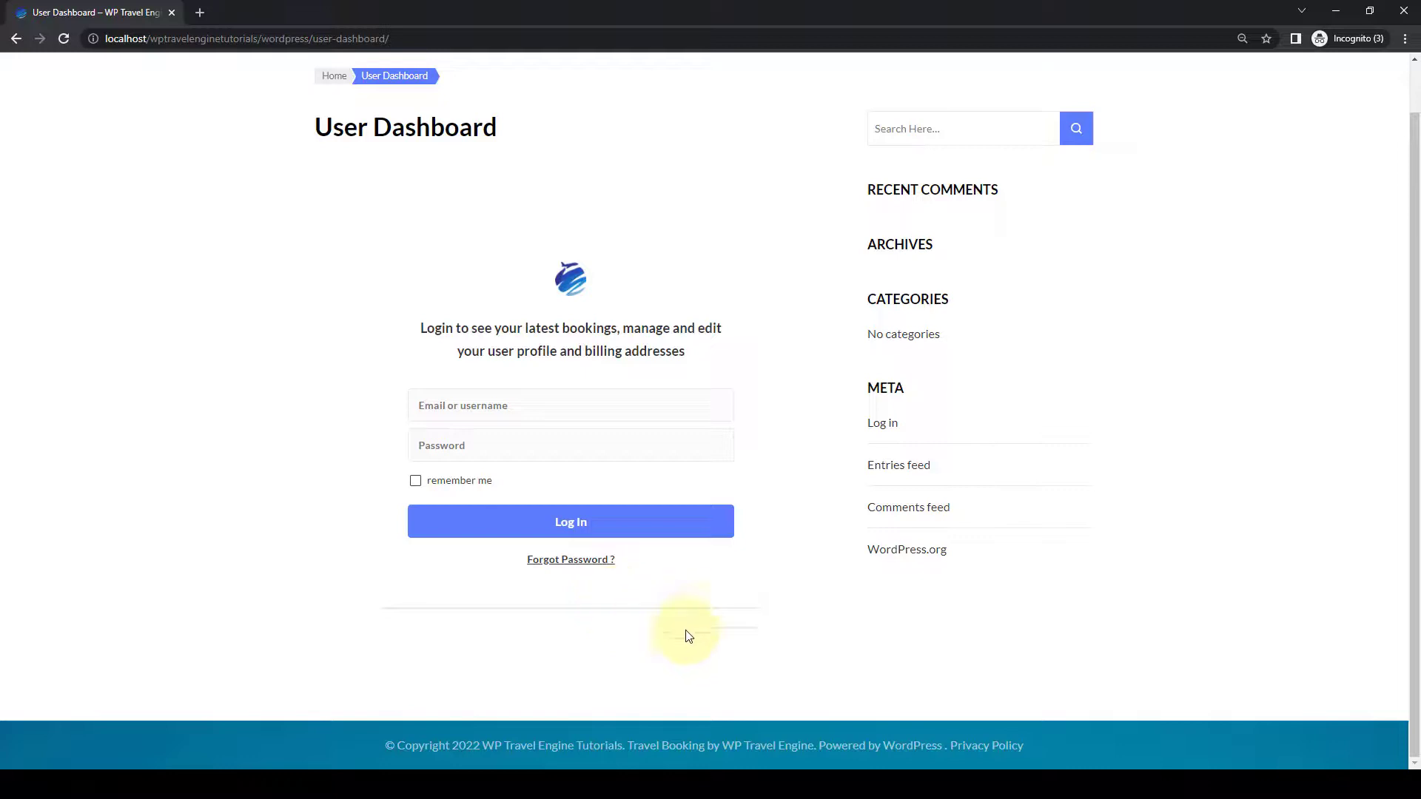
left_click(1334, 7)
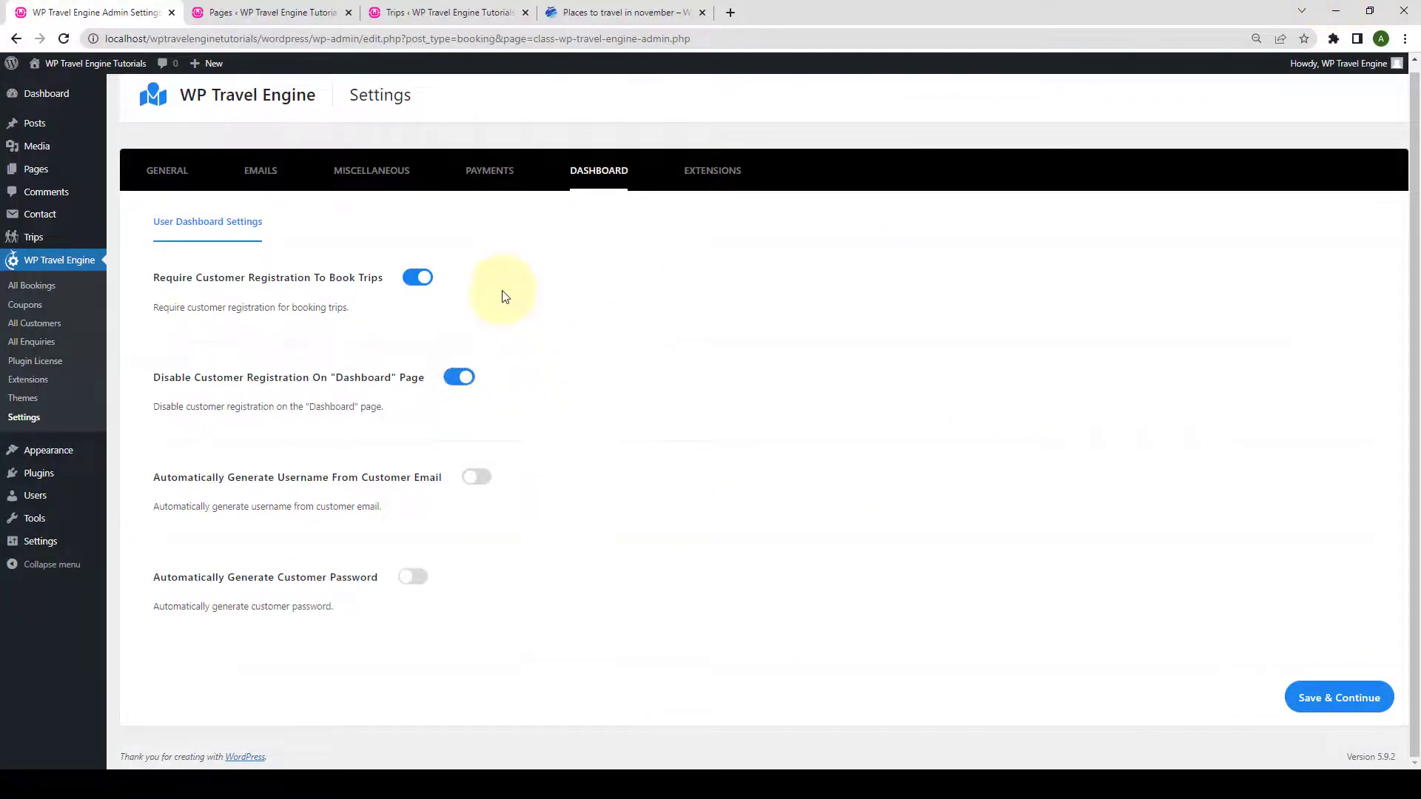
Set all four User Dashboard options for customer registration and automatic username and password generation to off, and save the settings.
left_click(456, 379)
left_click(415, 278)
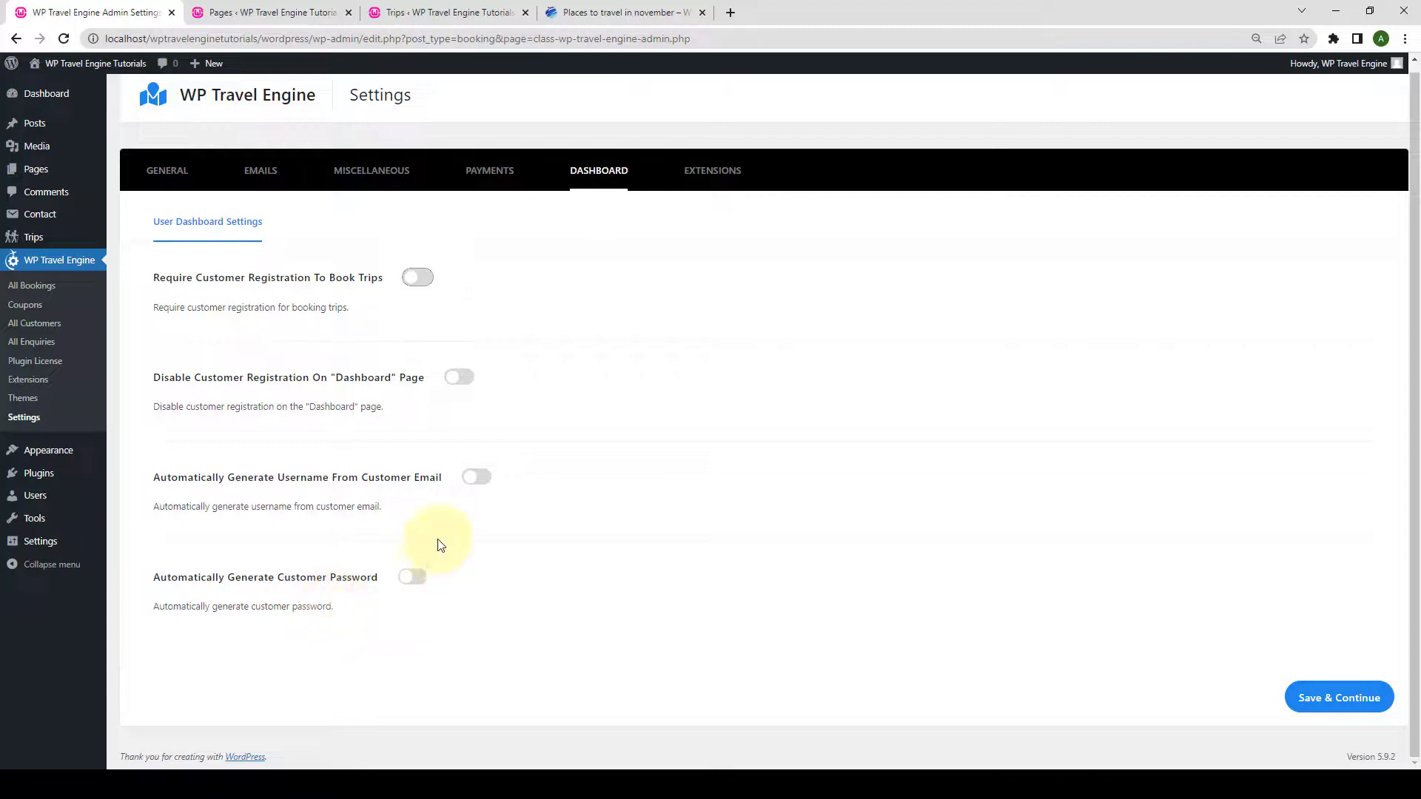
left_click(485, 479)
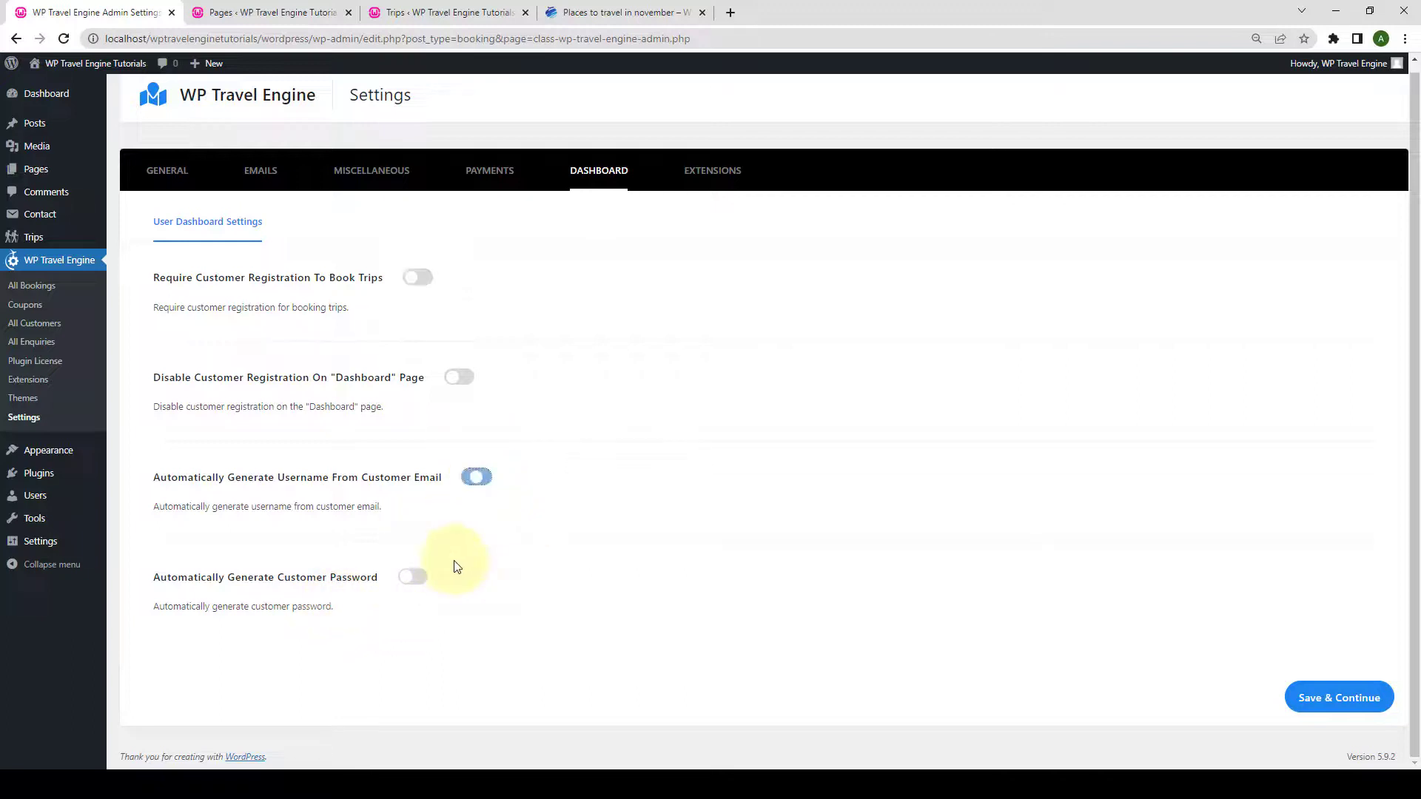
left_click(400, 584)
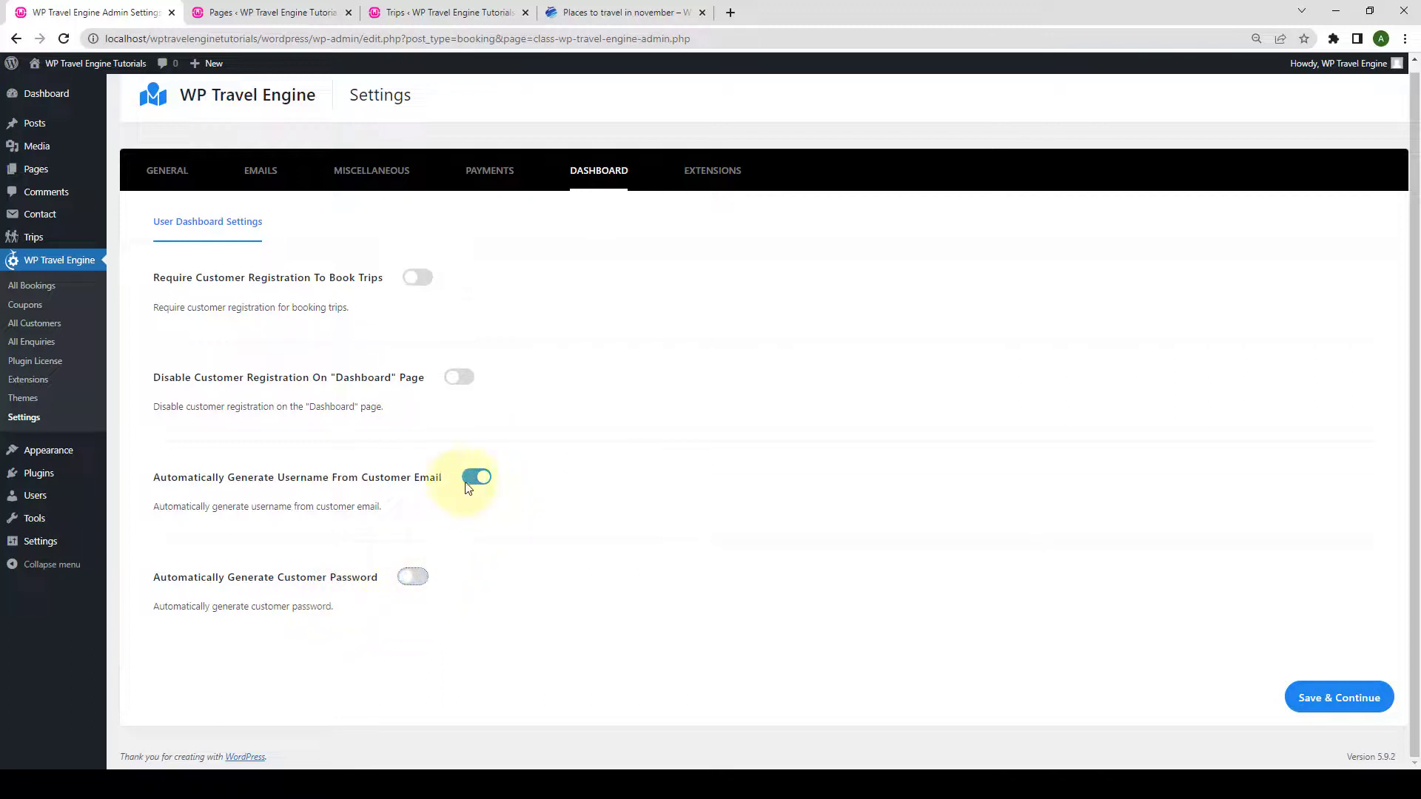
left_click(477, 481)
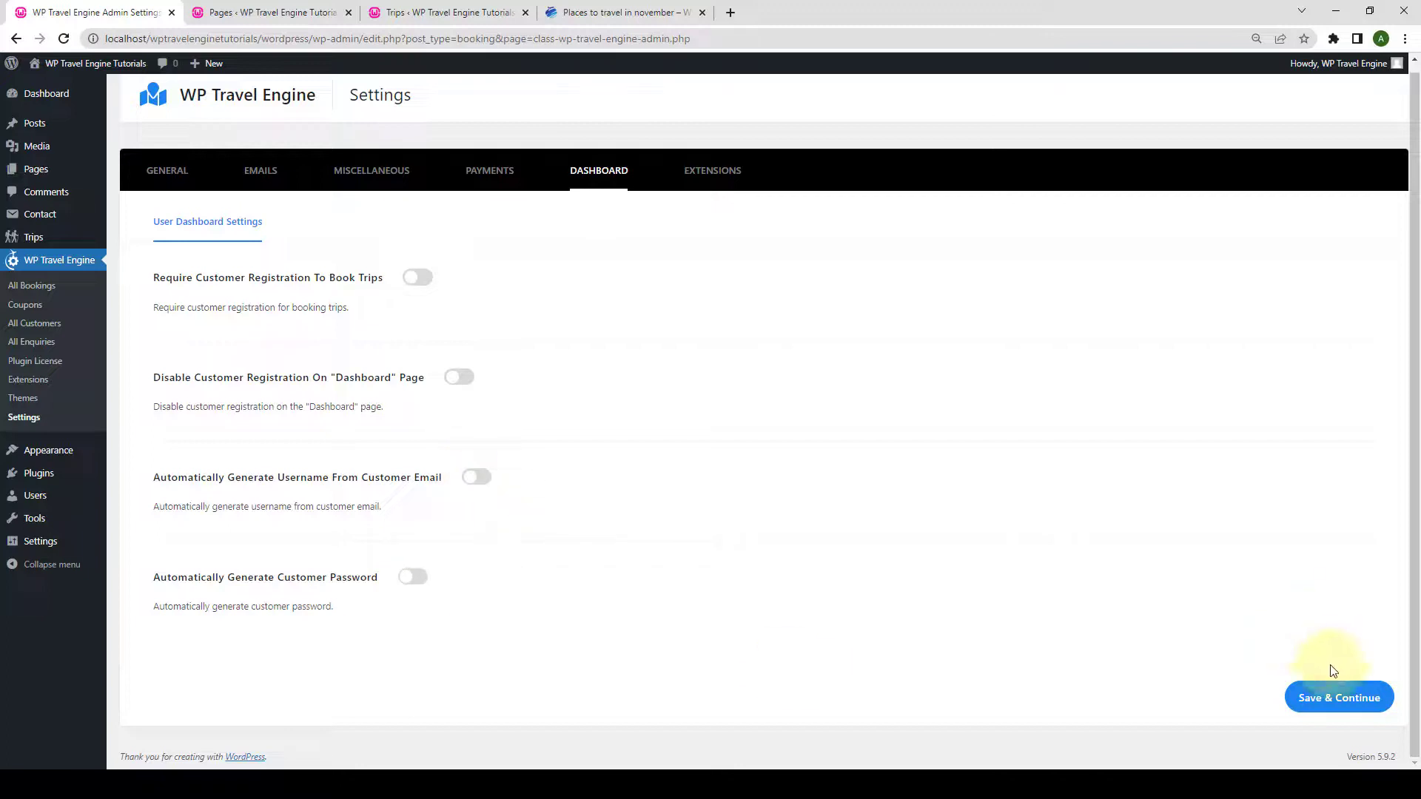
left_click(1351, 701)
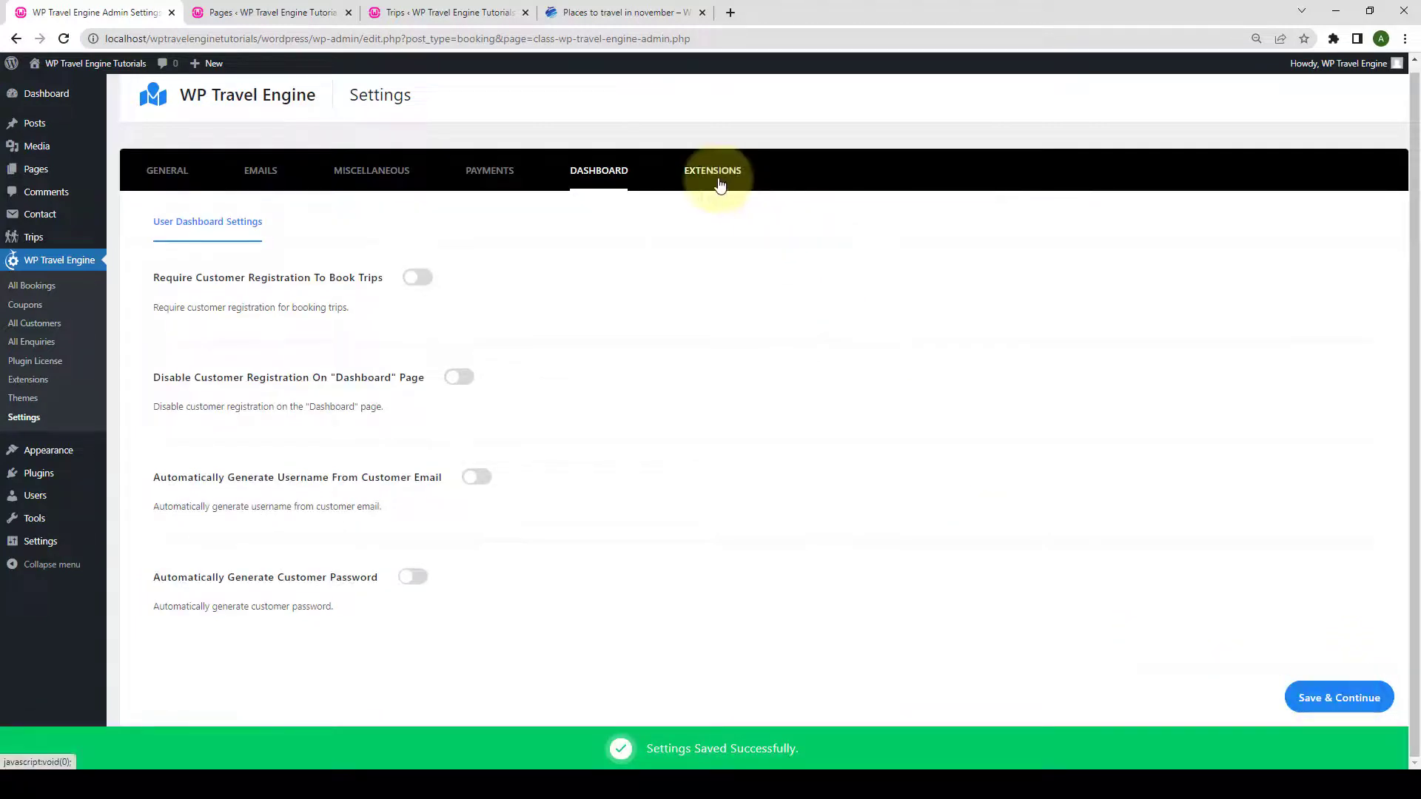
Review the Trip Search options in the Extensions settings for hiding destination, activities, duration, budget and the Filter By section.
left_click(719, 183)
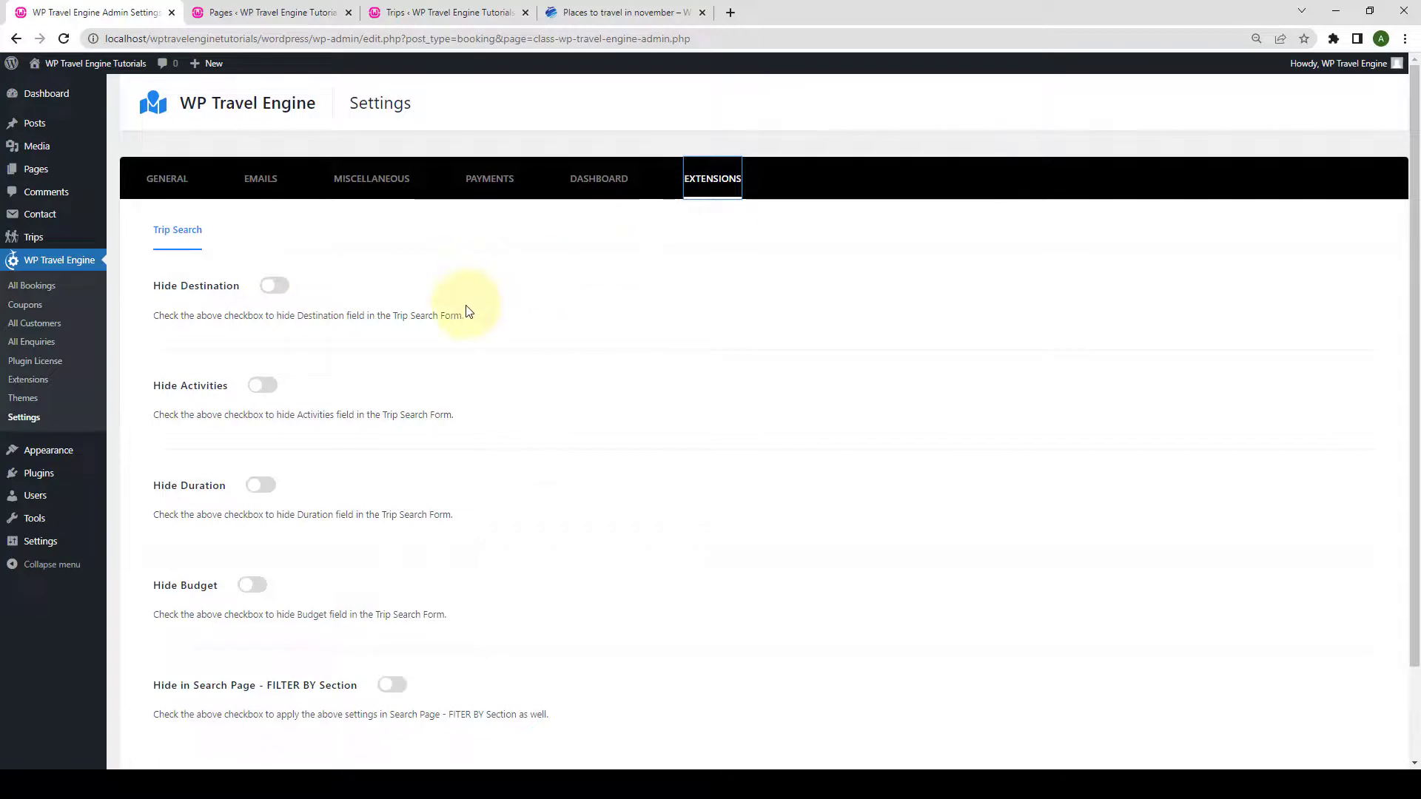
scroll(466, 311, "down", 2)
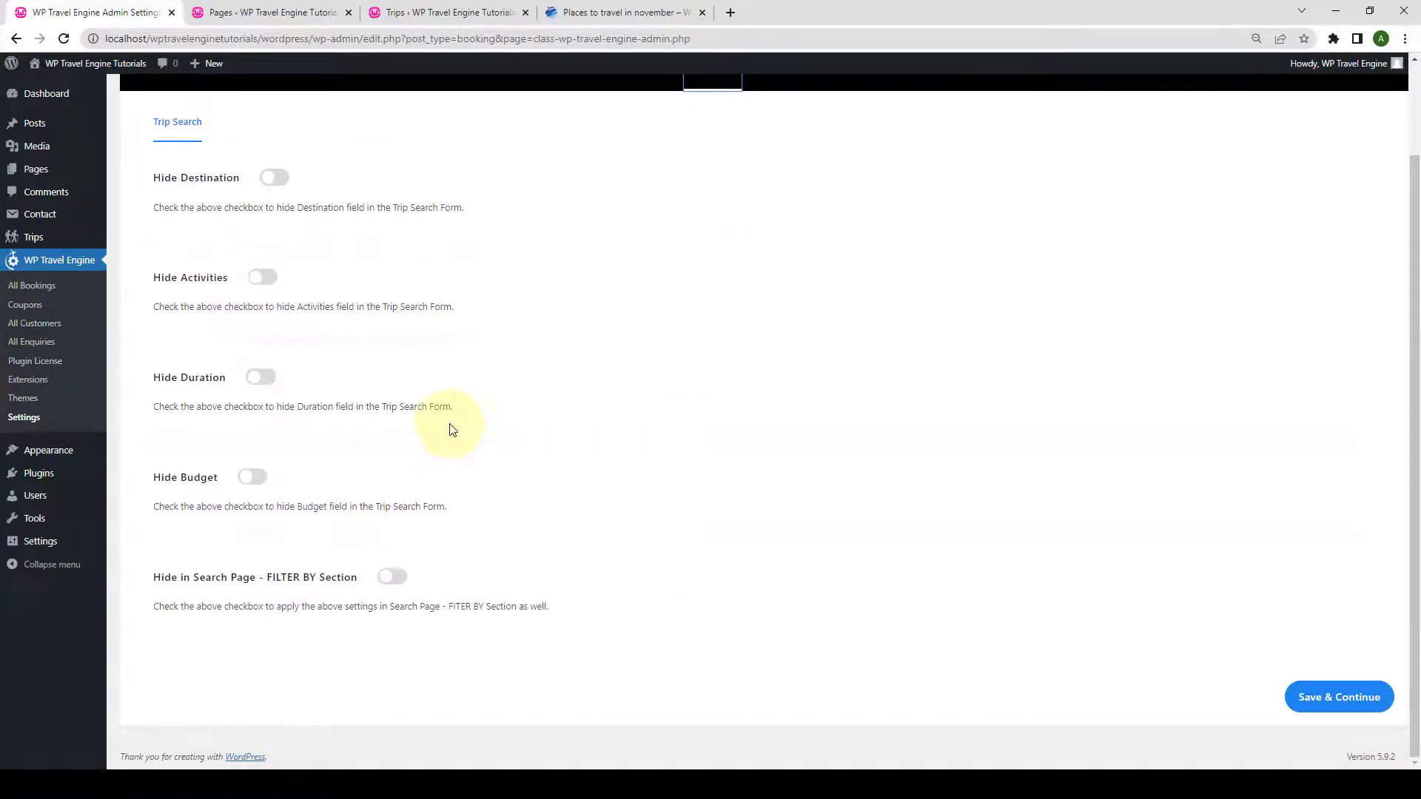
scroll(452, 430, "up", 1)
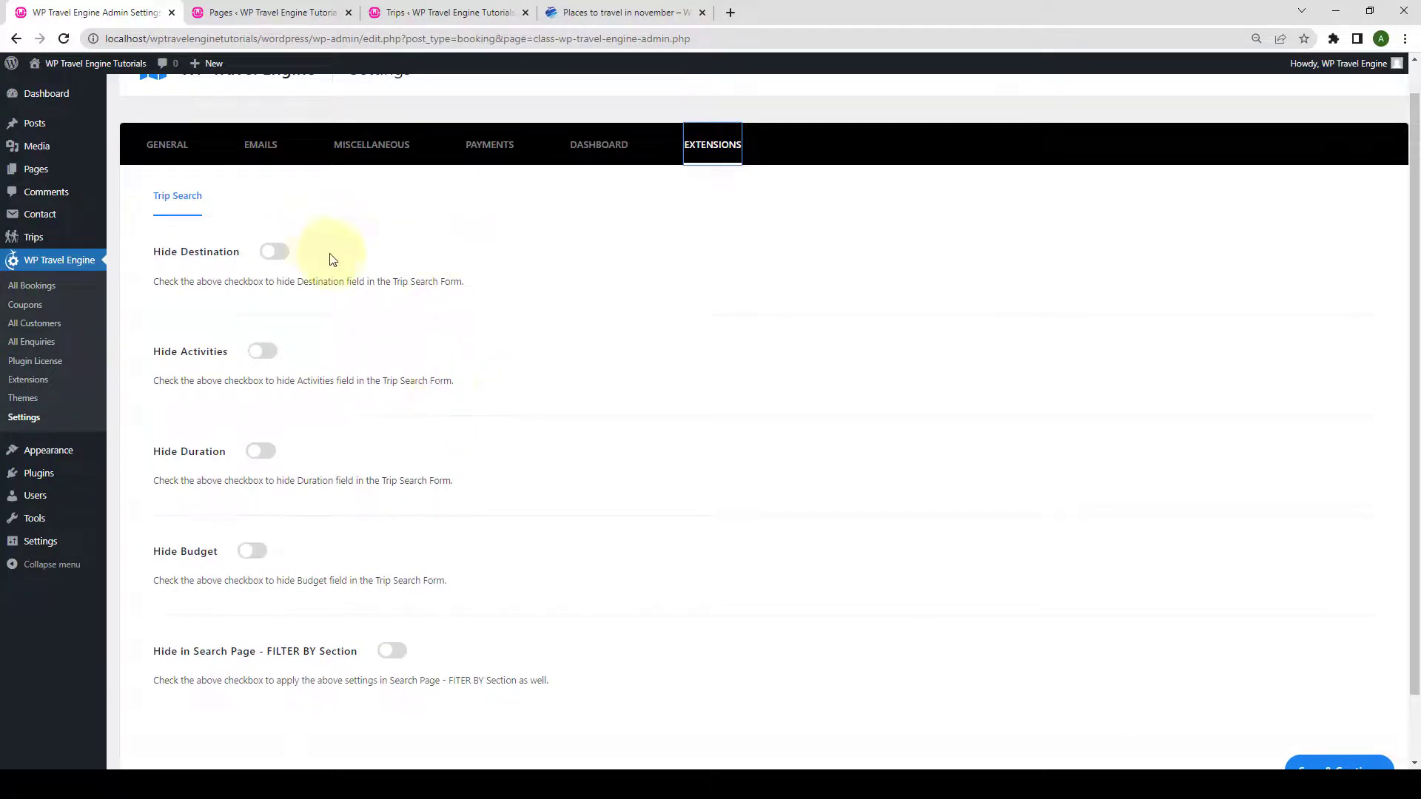
scroll(413, 482, "down", 1)
scroll(209, 267, "up", 2)
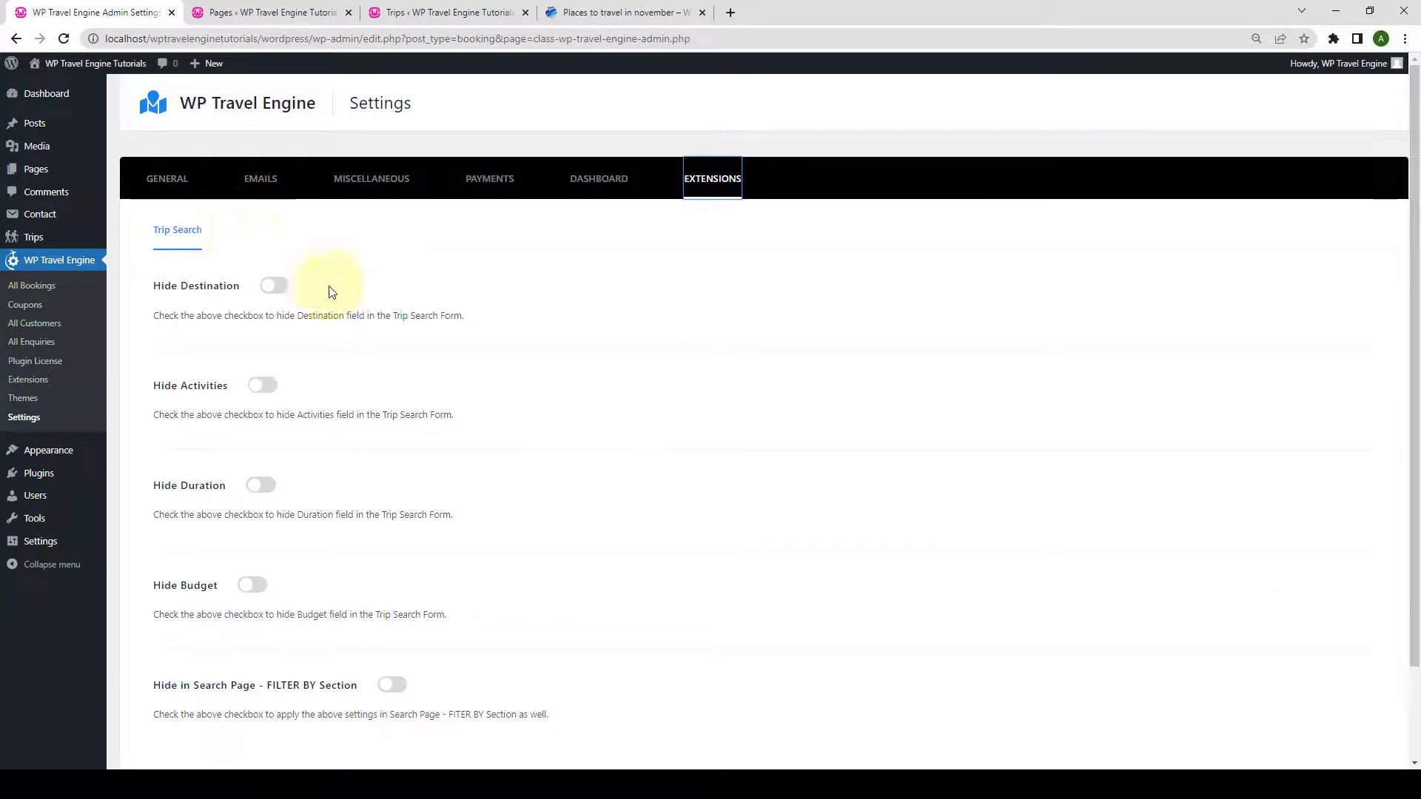
Open the site's Trip Listing page from the trip page, and close the Trips and Pages admin browser tabs.
left_click(635, 8)
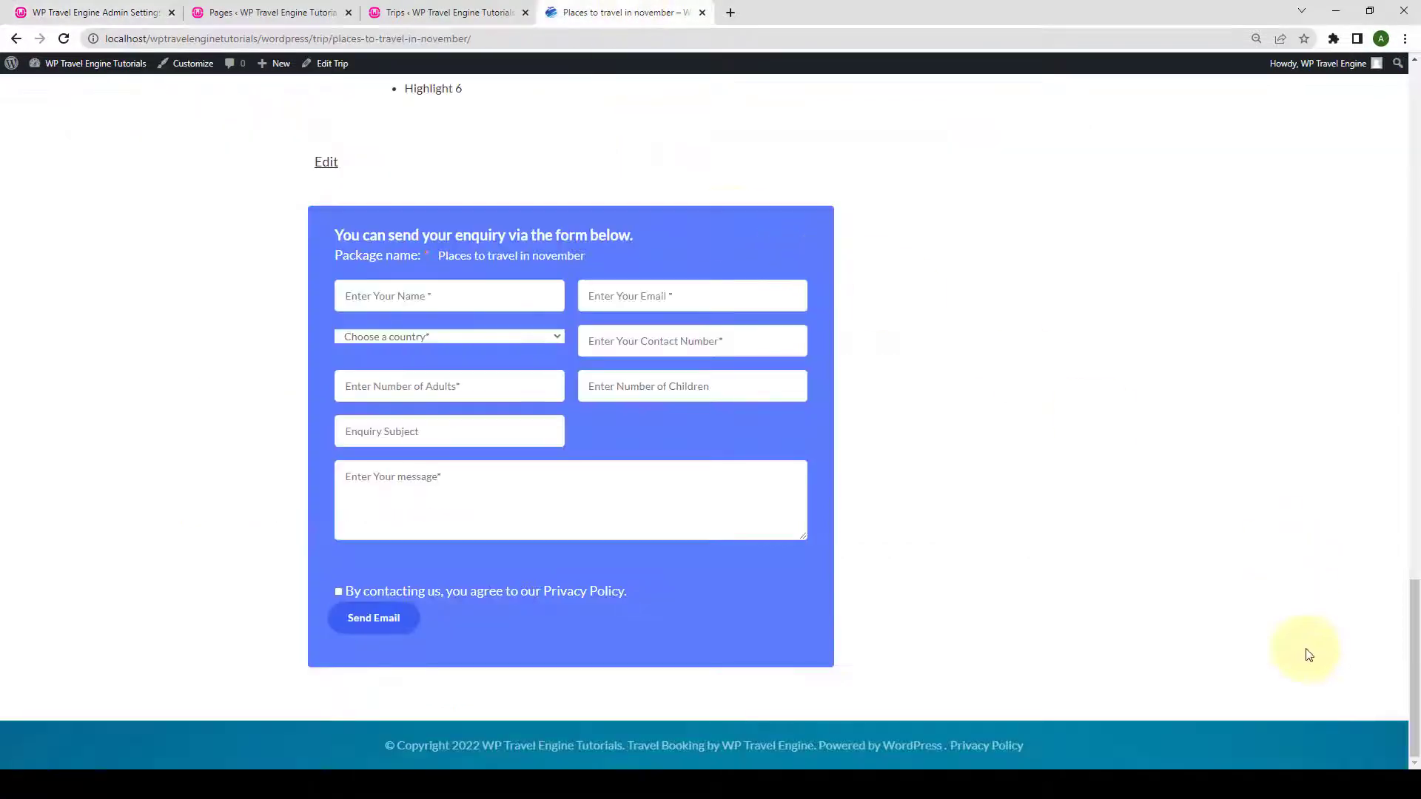
left_click_drag(1413, 651, 1415, 122)
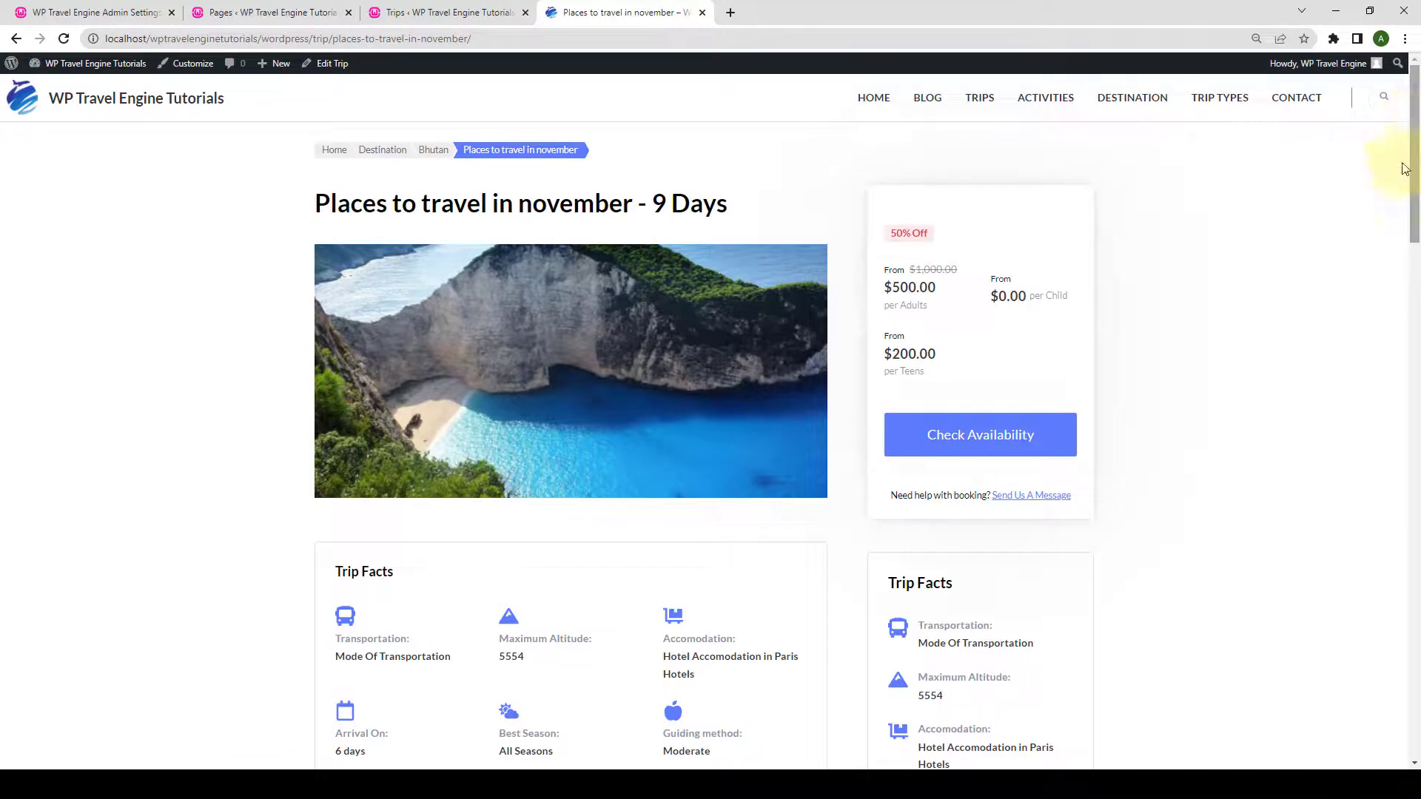
left_click(985, 102)
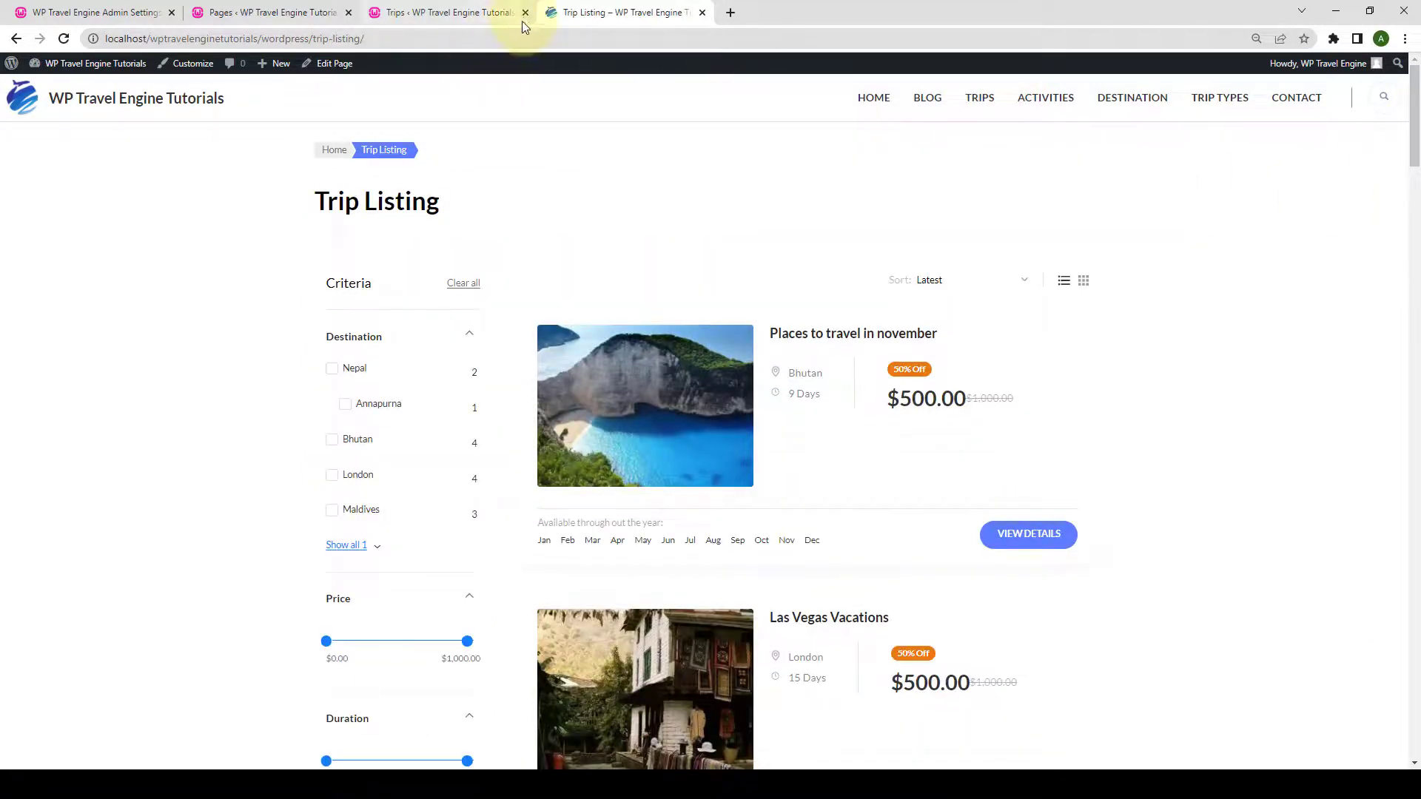
left_click(525, 12)
left_click(313, 9)
left_click(350, 13)
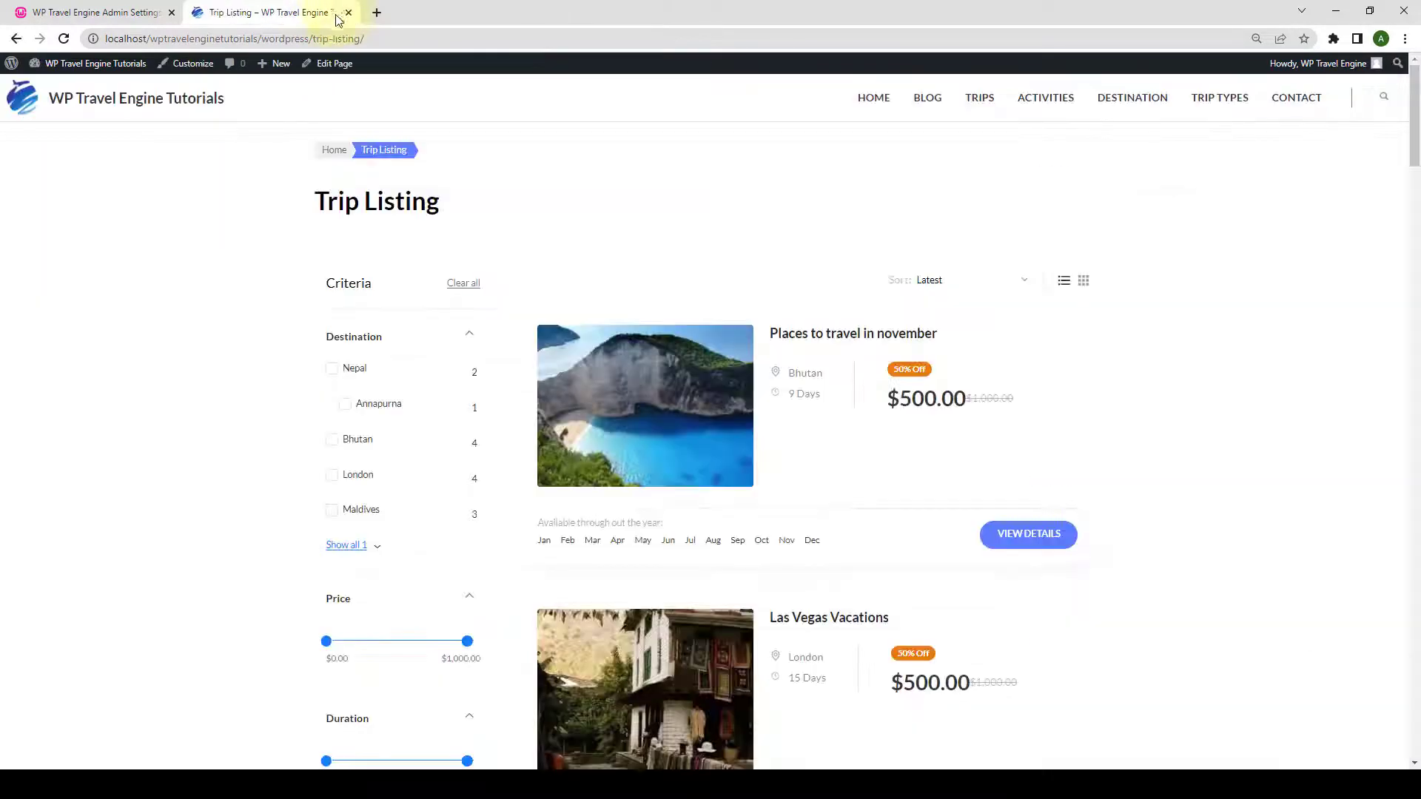
Compare the Trip Search hide options in the plugin settings with the Criteria filters on the Trip Listing page.
left_click(89, 12)
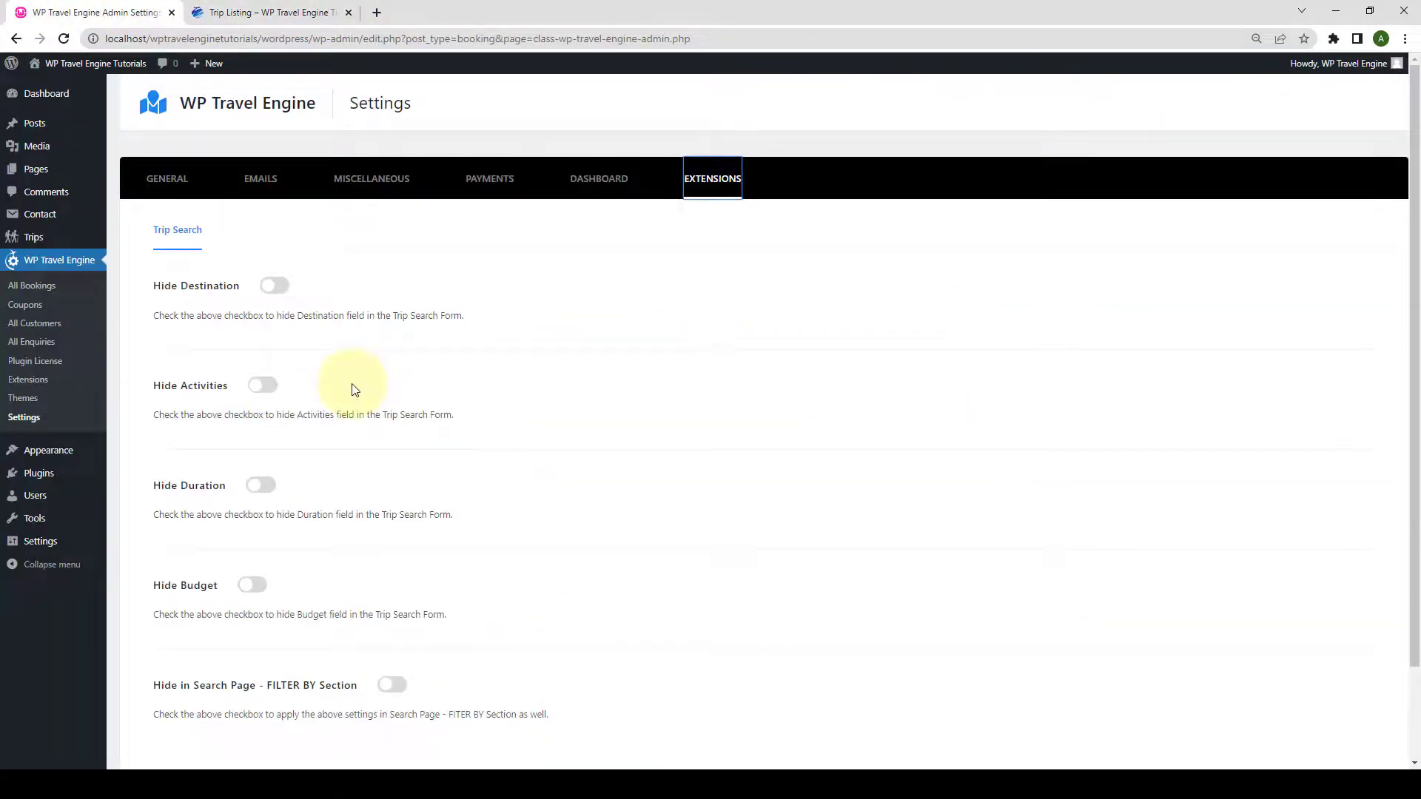
scroll(233, 315, "down", 1)
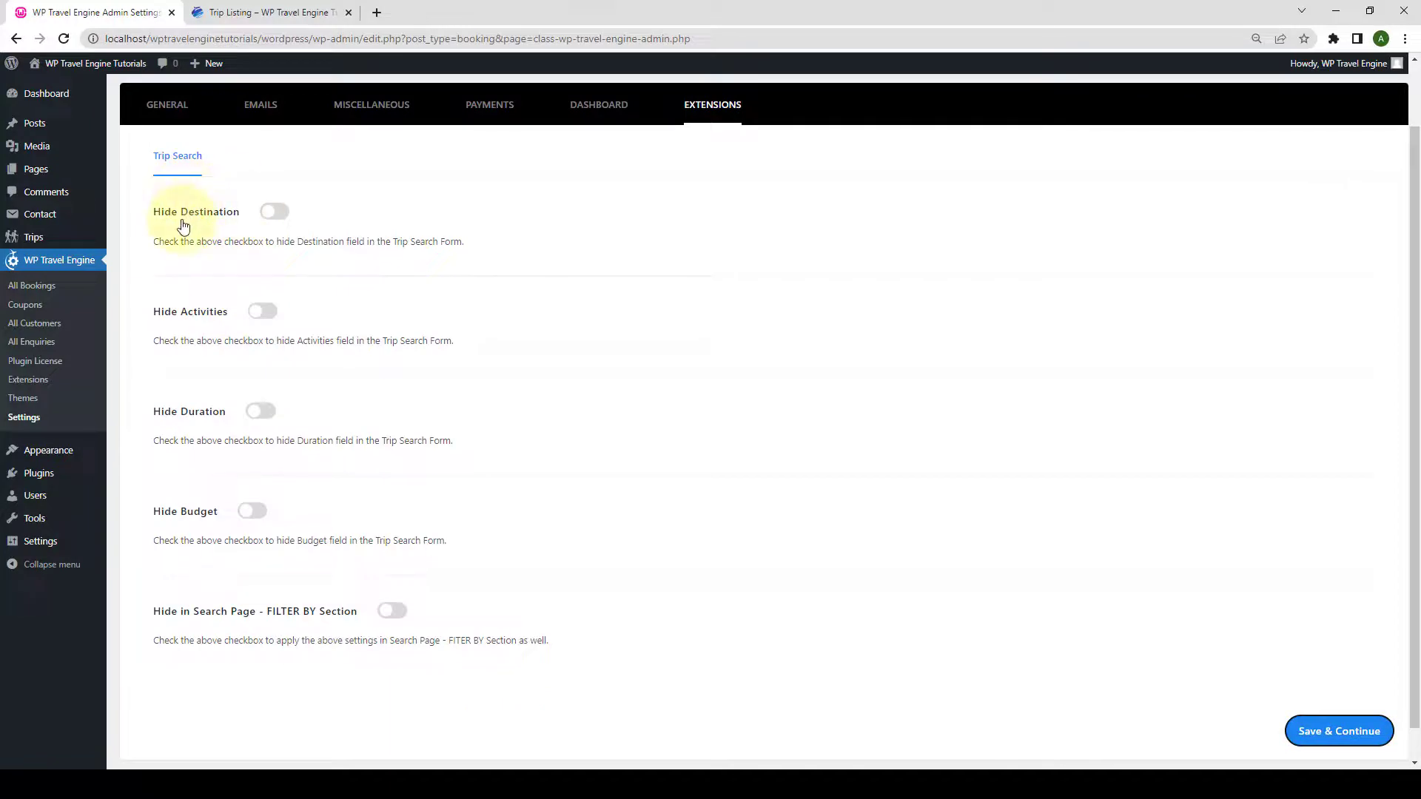
left_click(276, 12)
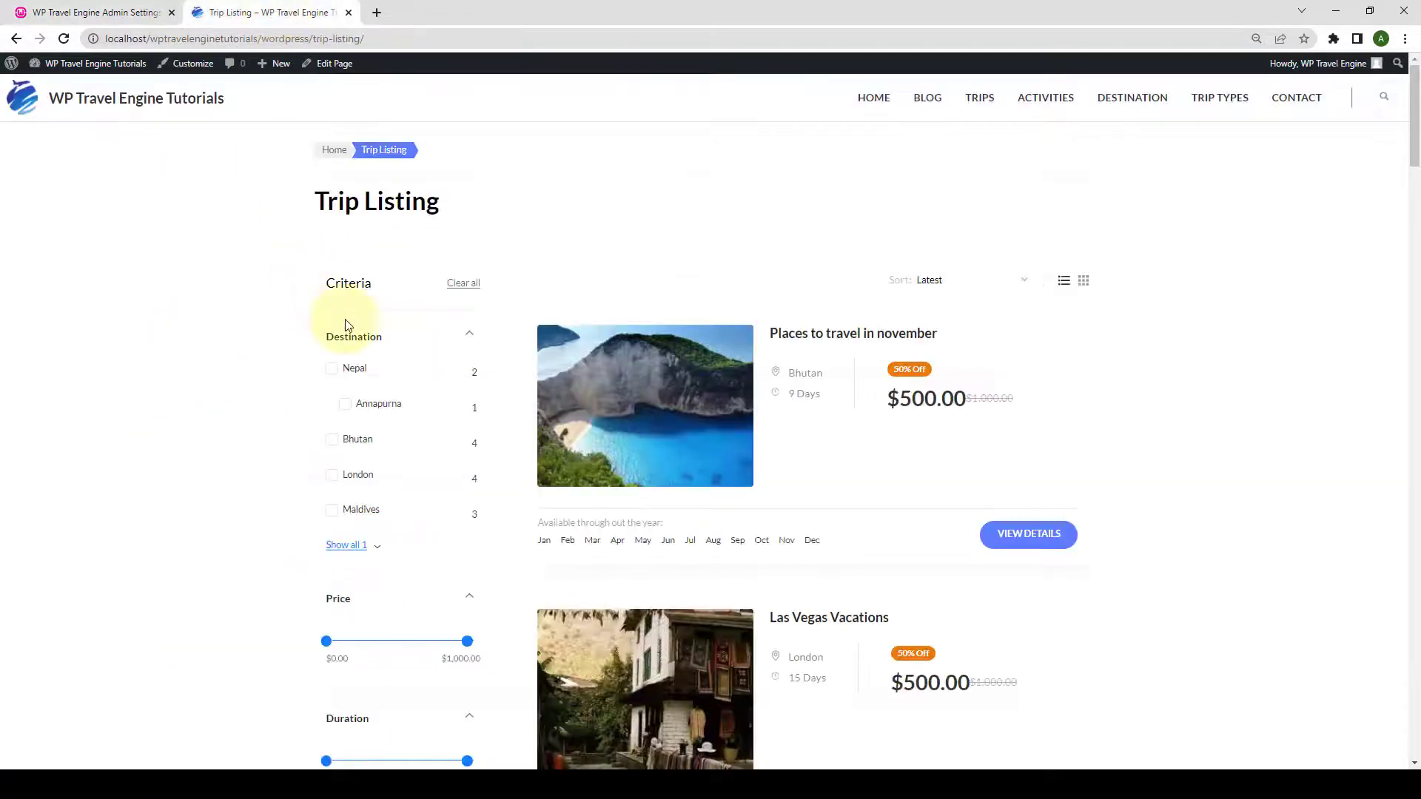
scroll(370, 259, "down", 2)
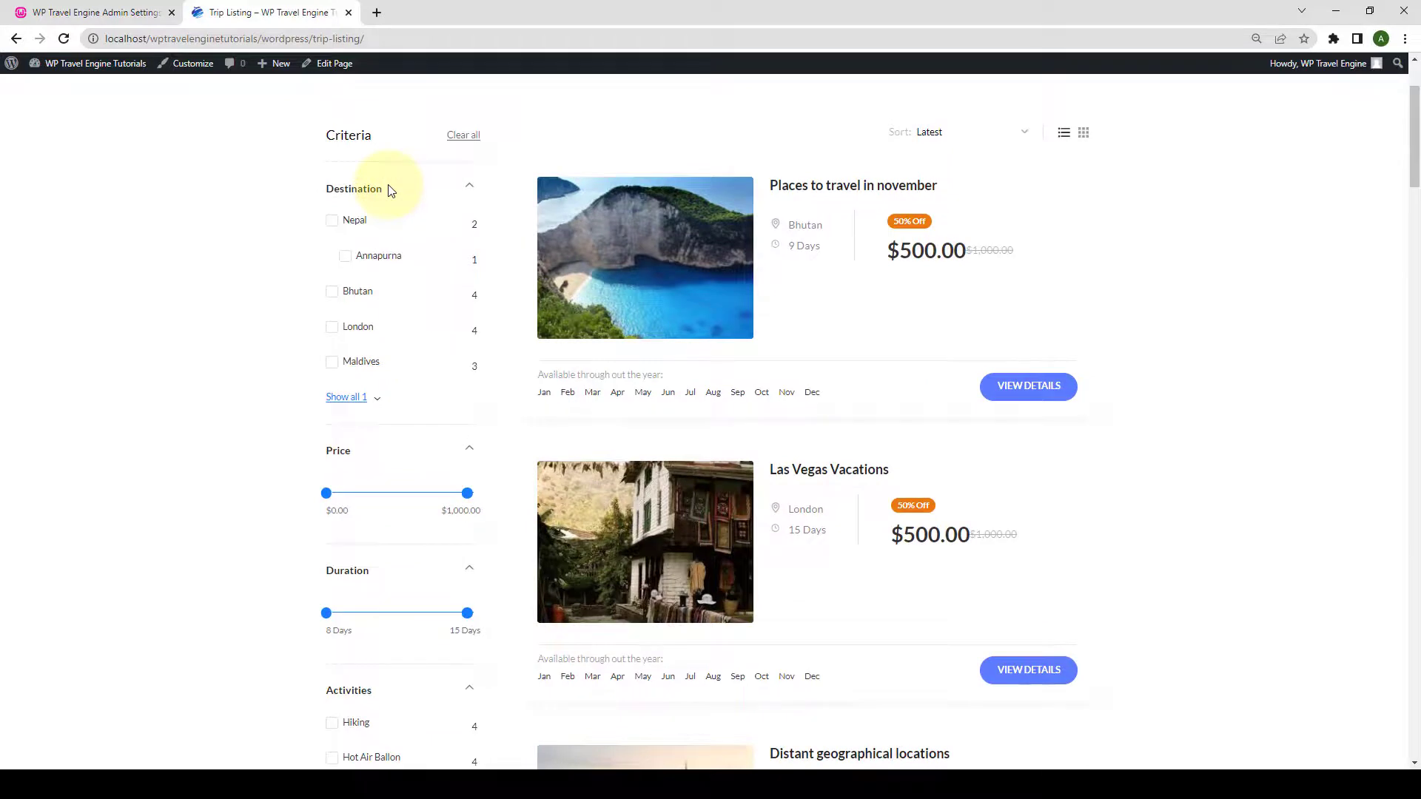
Turn on Hide Destination in the Trip Search extension settings and save the settings.
left_click(89, 11)
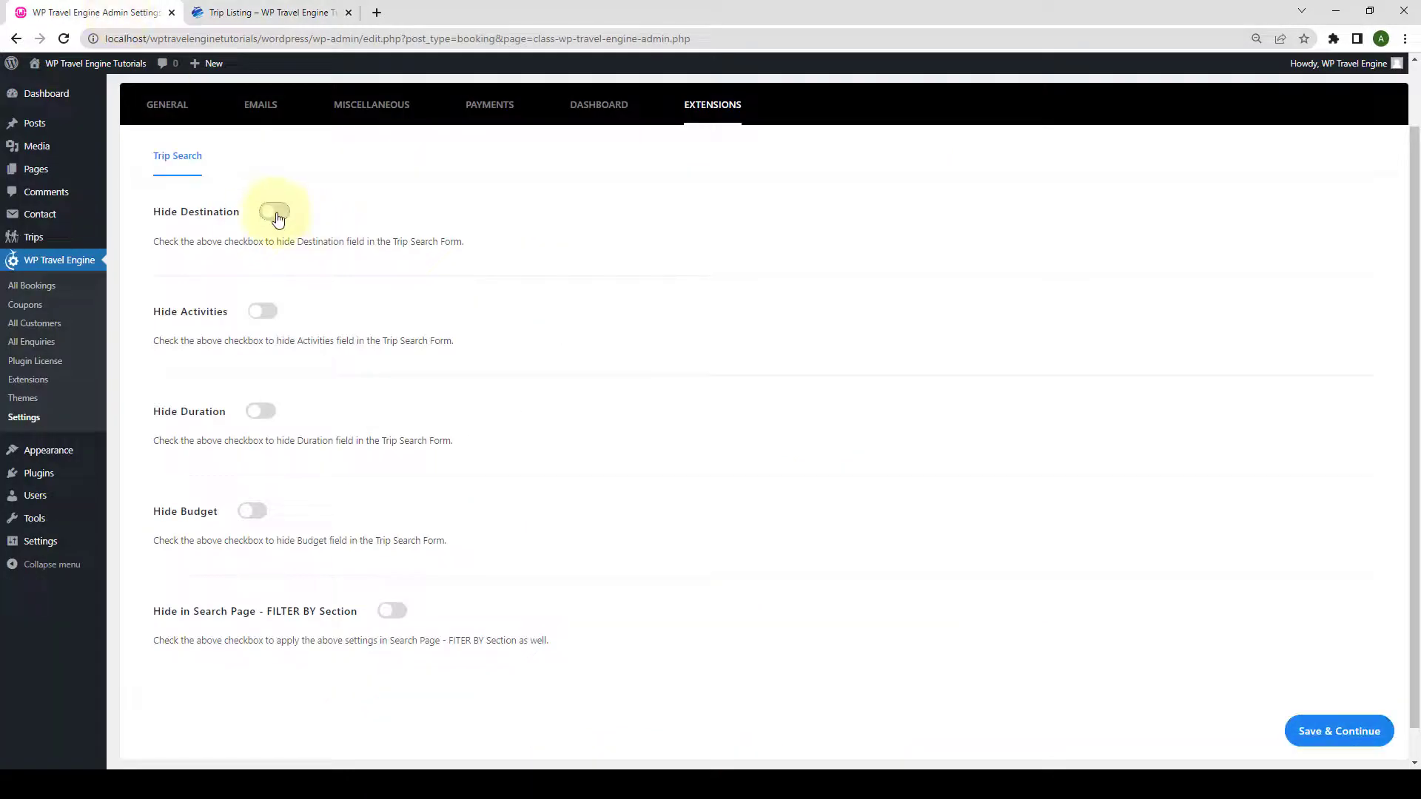
left_click(276, 213)
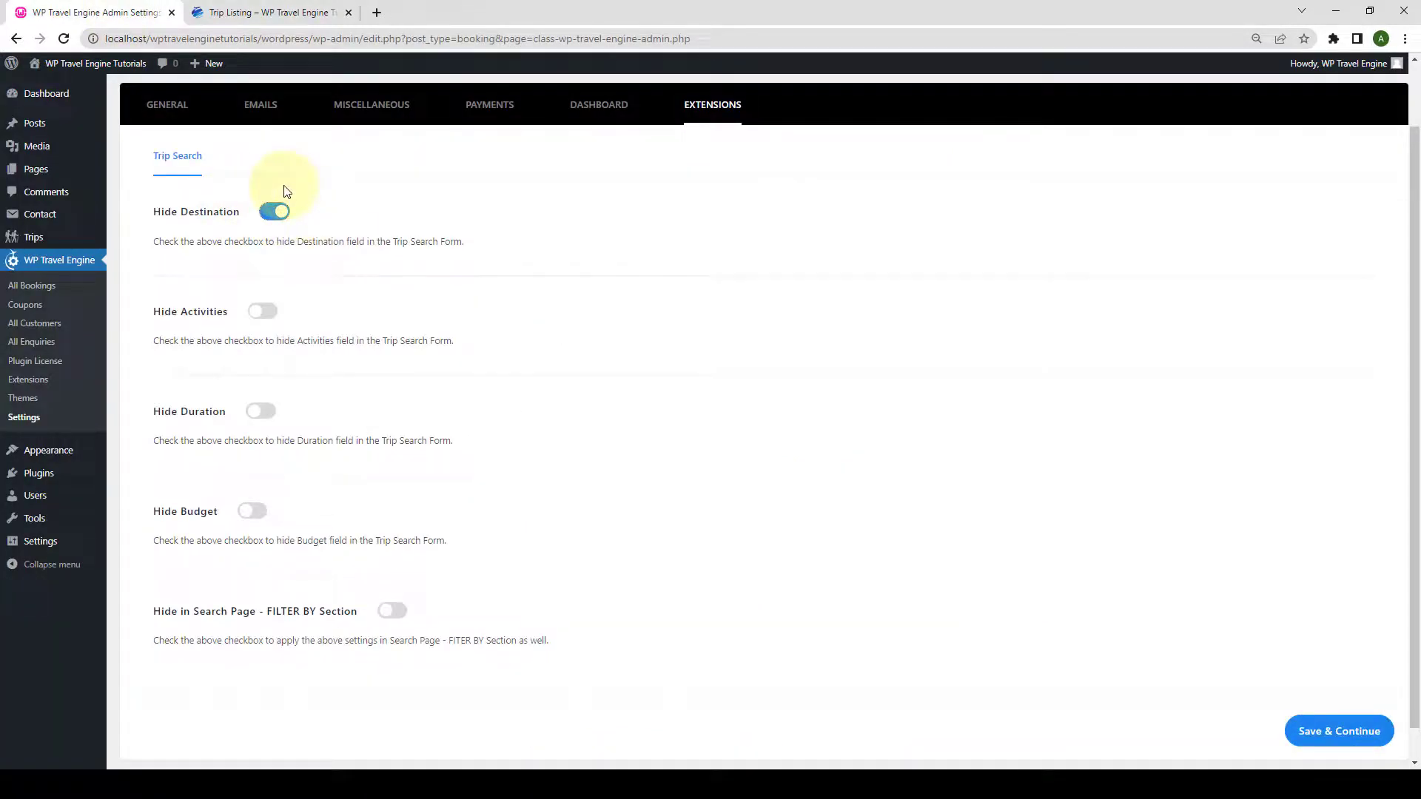
scroll(1221, 498, "down", 1)
left_click(1341, 697)
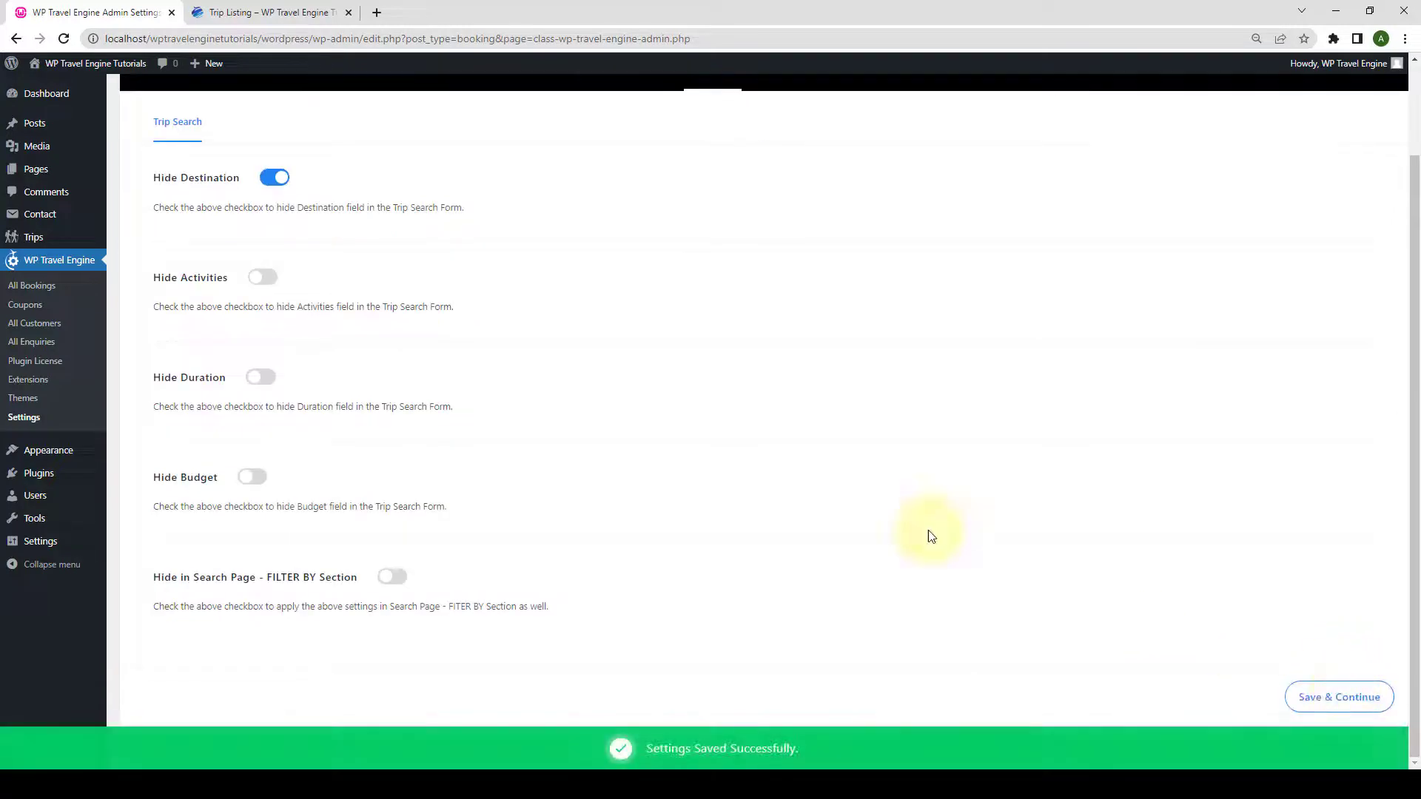
Check the Trip Listing page's Criteria filters for the effect of Hide Destination, comparing them with the remaining Trip Search options.
left_click(315, 13)
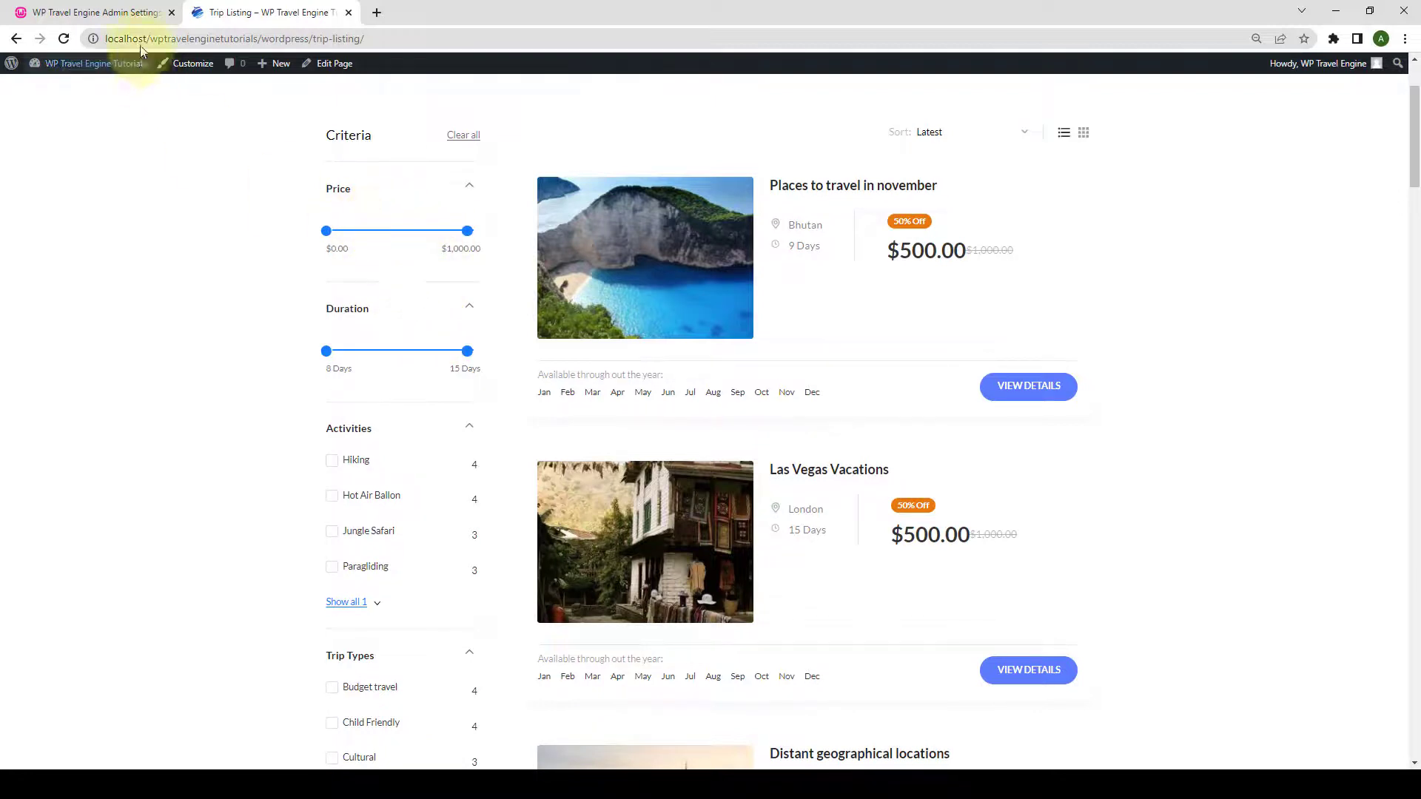
left_click(130, 15)
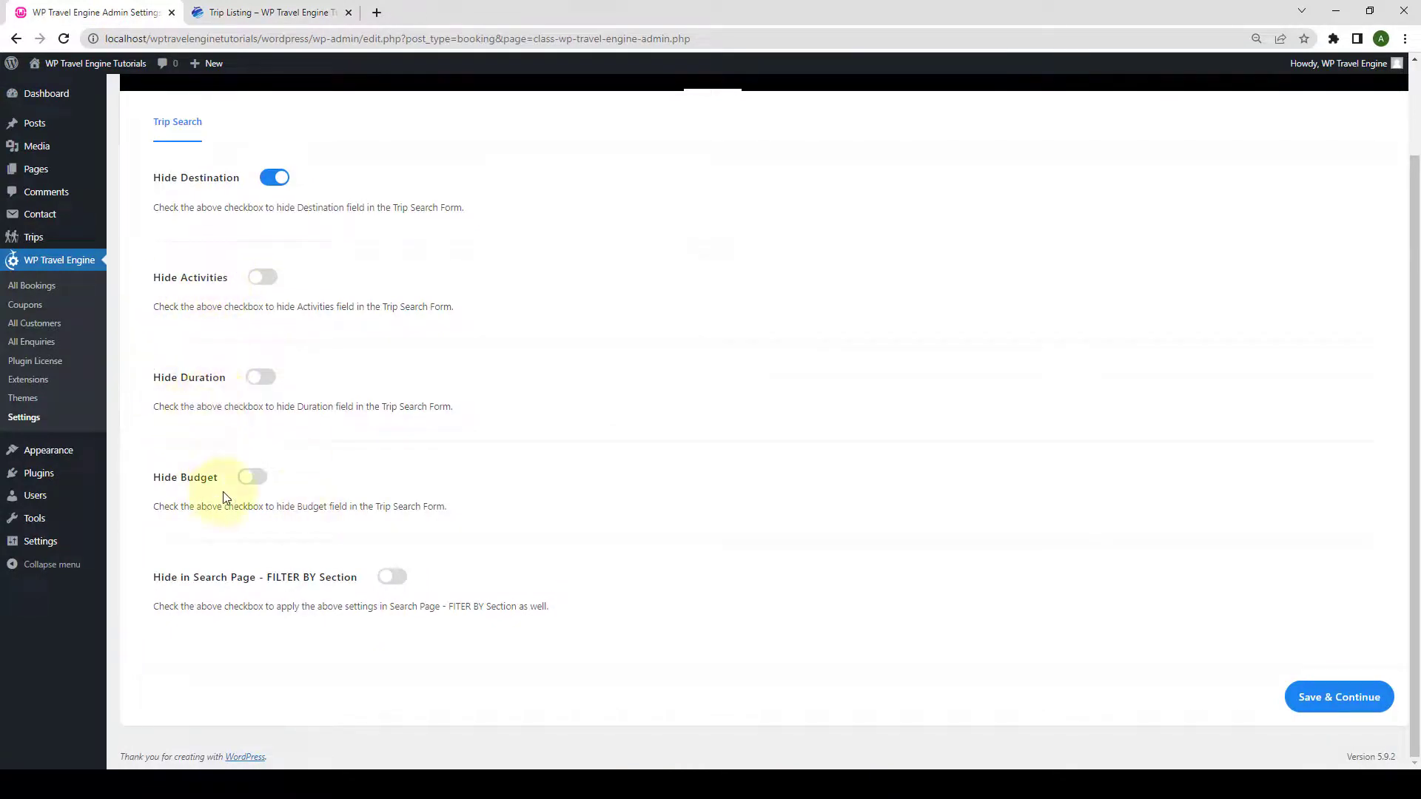
left_click(288, 12)
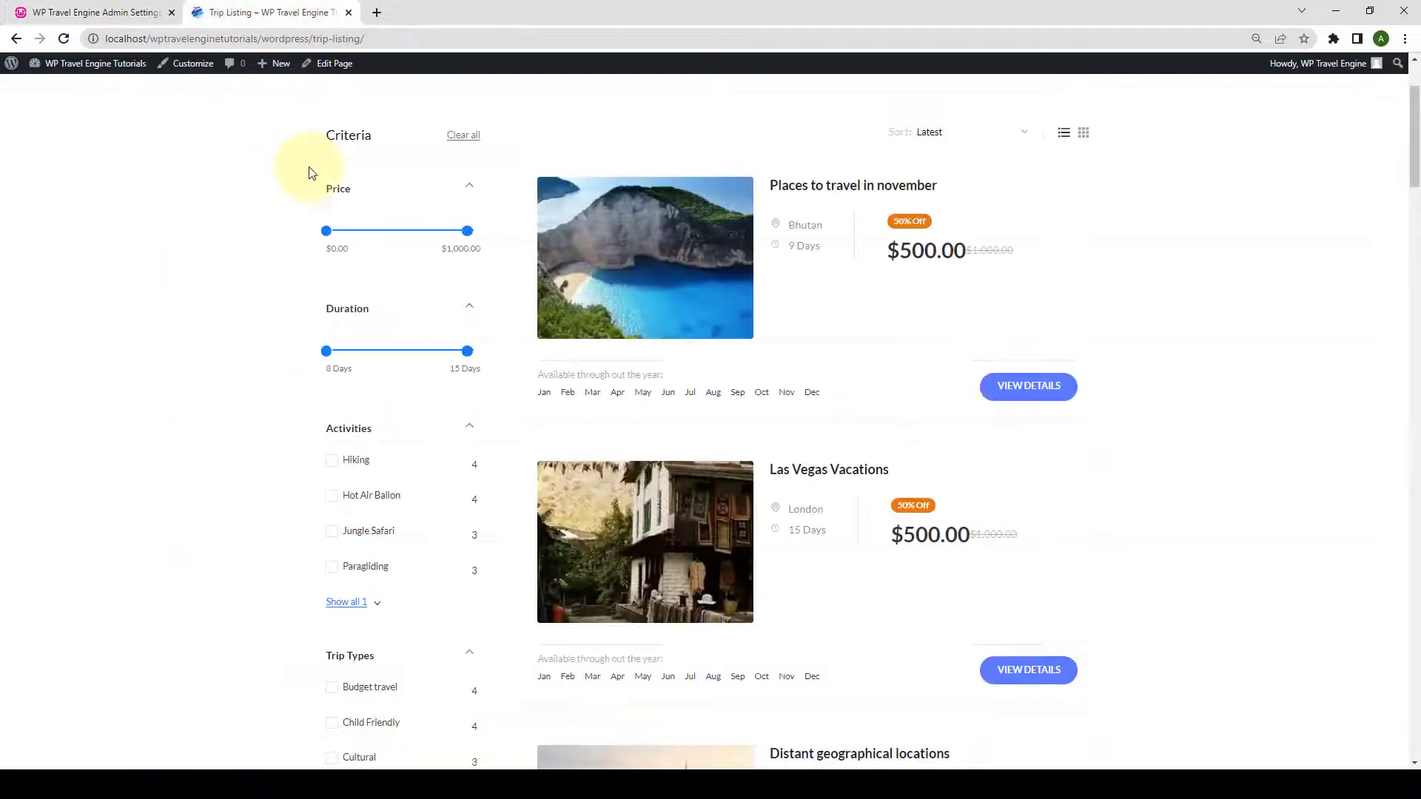
scroll(336, 222, "down", 2)
scroll(357, 433, "down", 2)
scroll(370, 222, "up", 3)
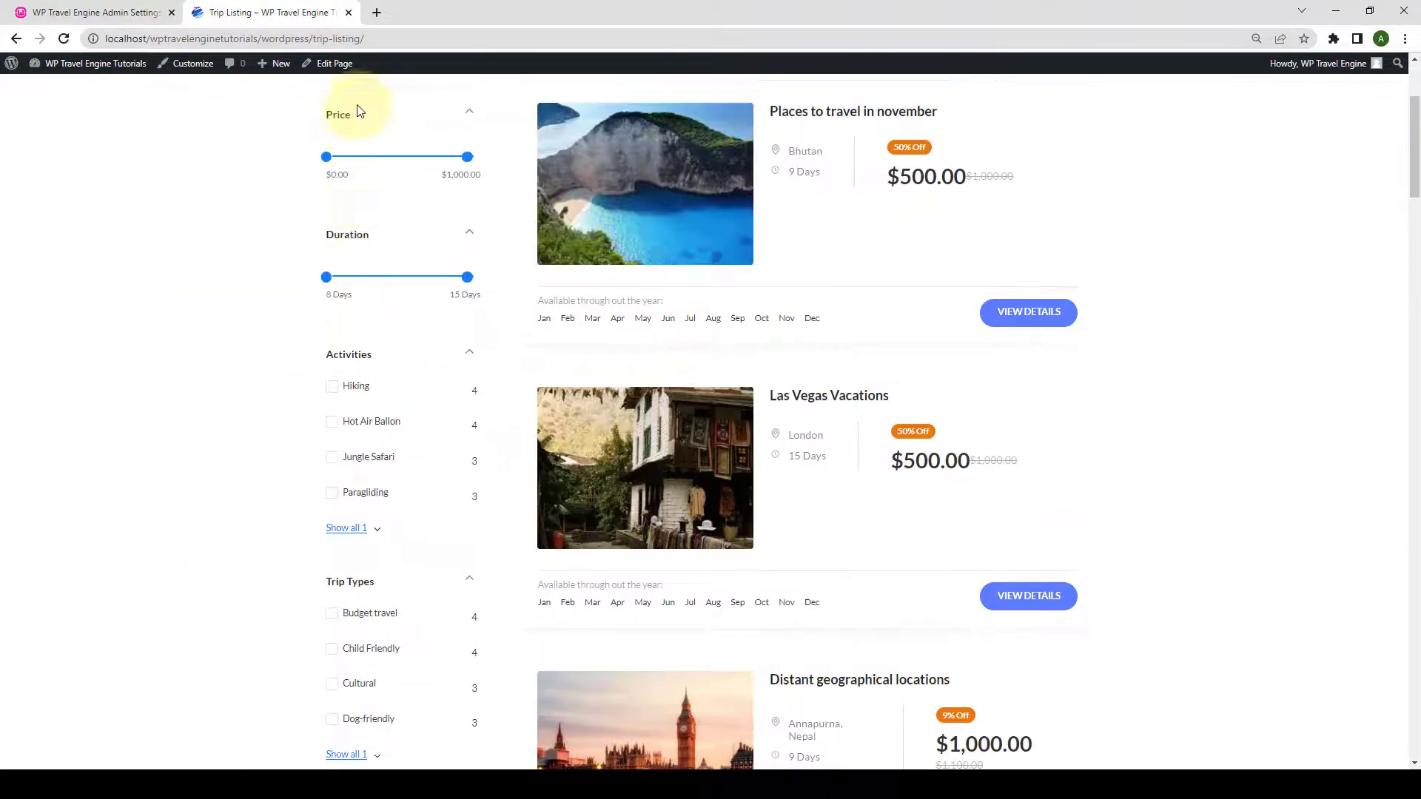
Turn on Hide Activities, Hide Duration, Hide Budget and Hide in Search Page - FILTER BY Section, and save the settings.
left_click(148, 11)
left_click(262, 279)
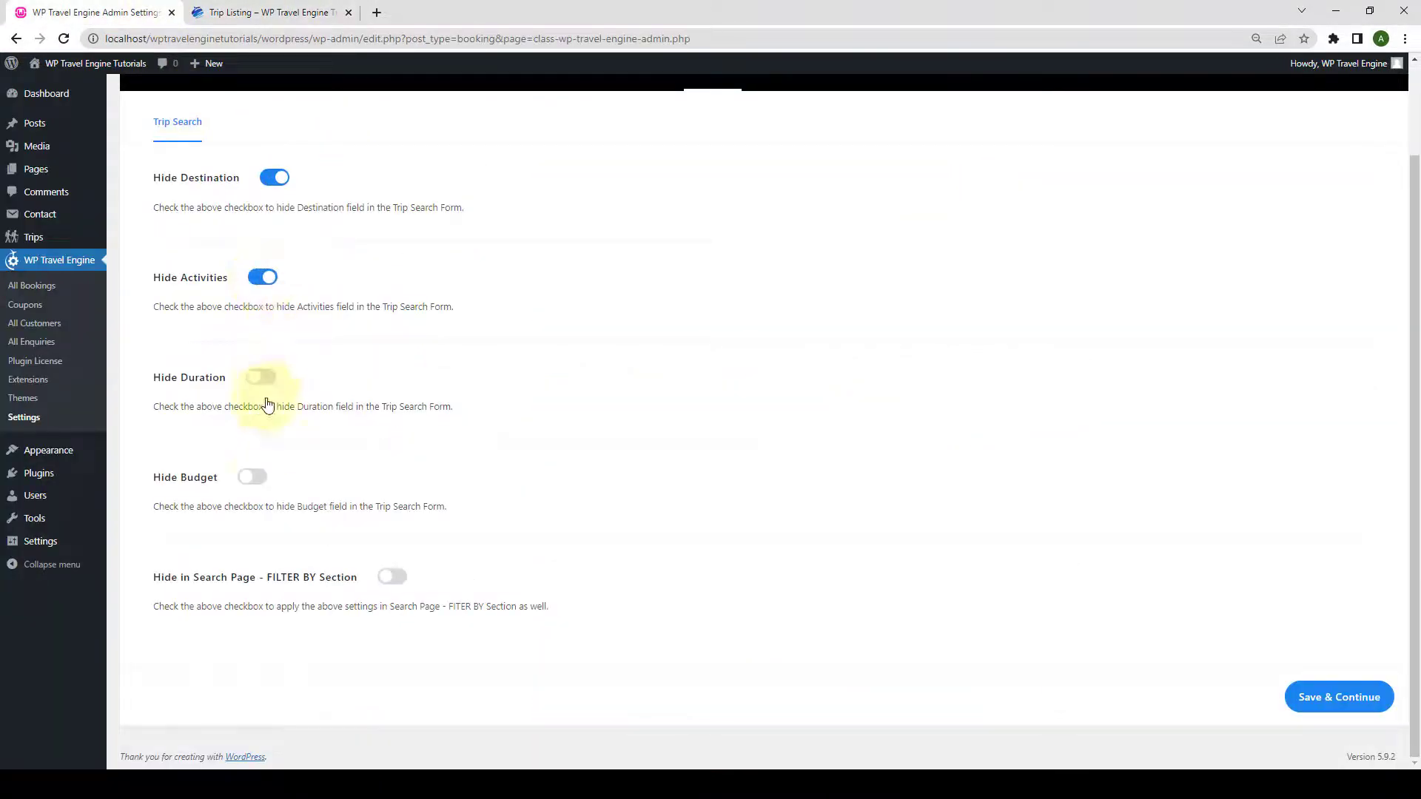
left_click(263, 379)
left_click(253, 477)
left_click(393, 578)
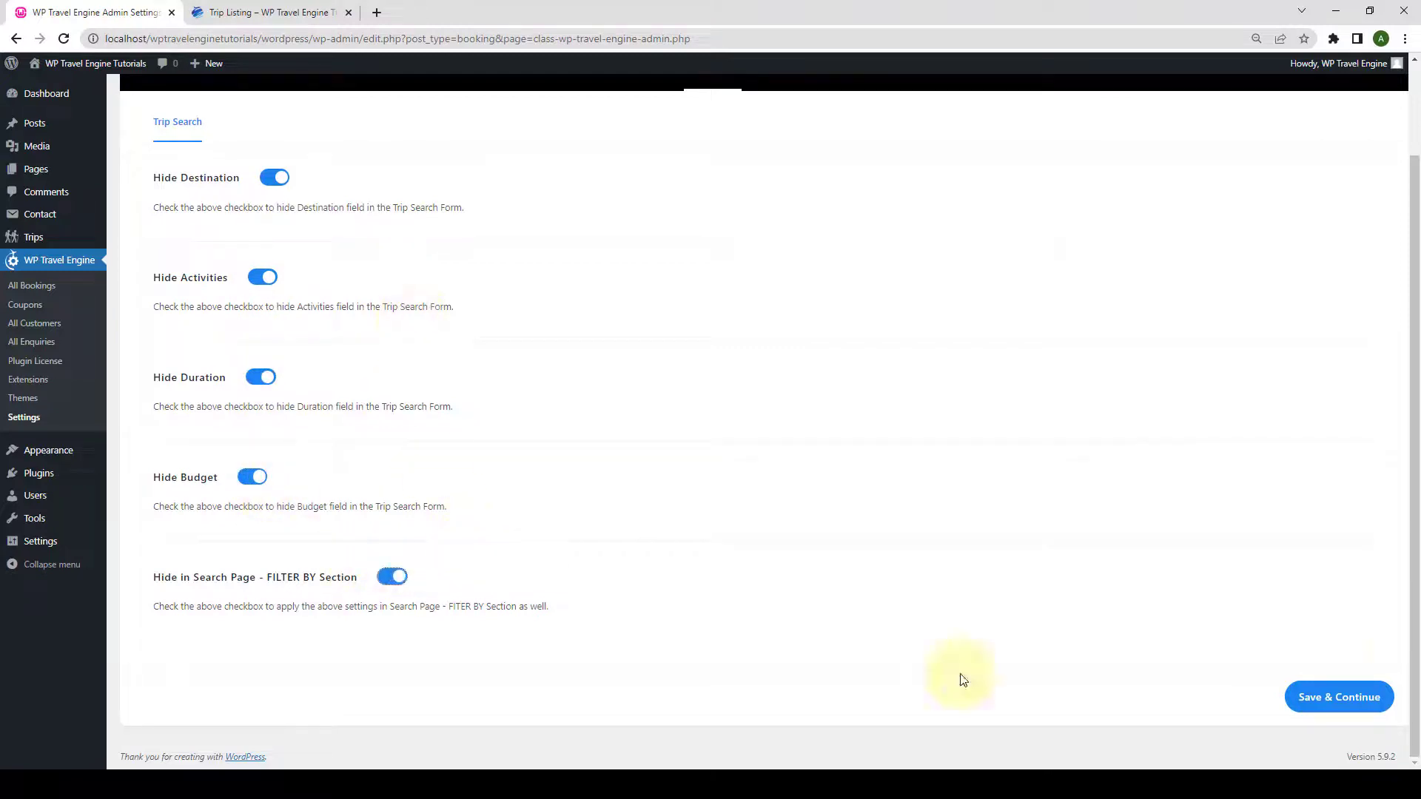
left_click(1335, 714)
Reload the Trip Listing page and examine its Criteria section with all Trip Search hide options enabled.
left_click(299, 8)
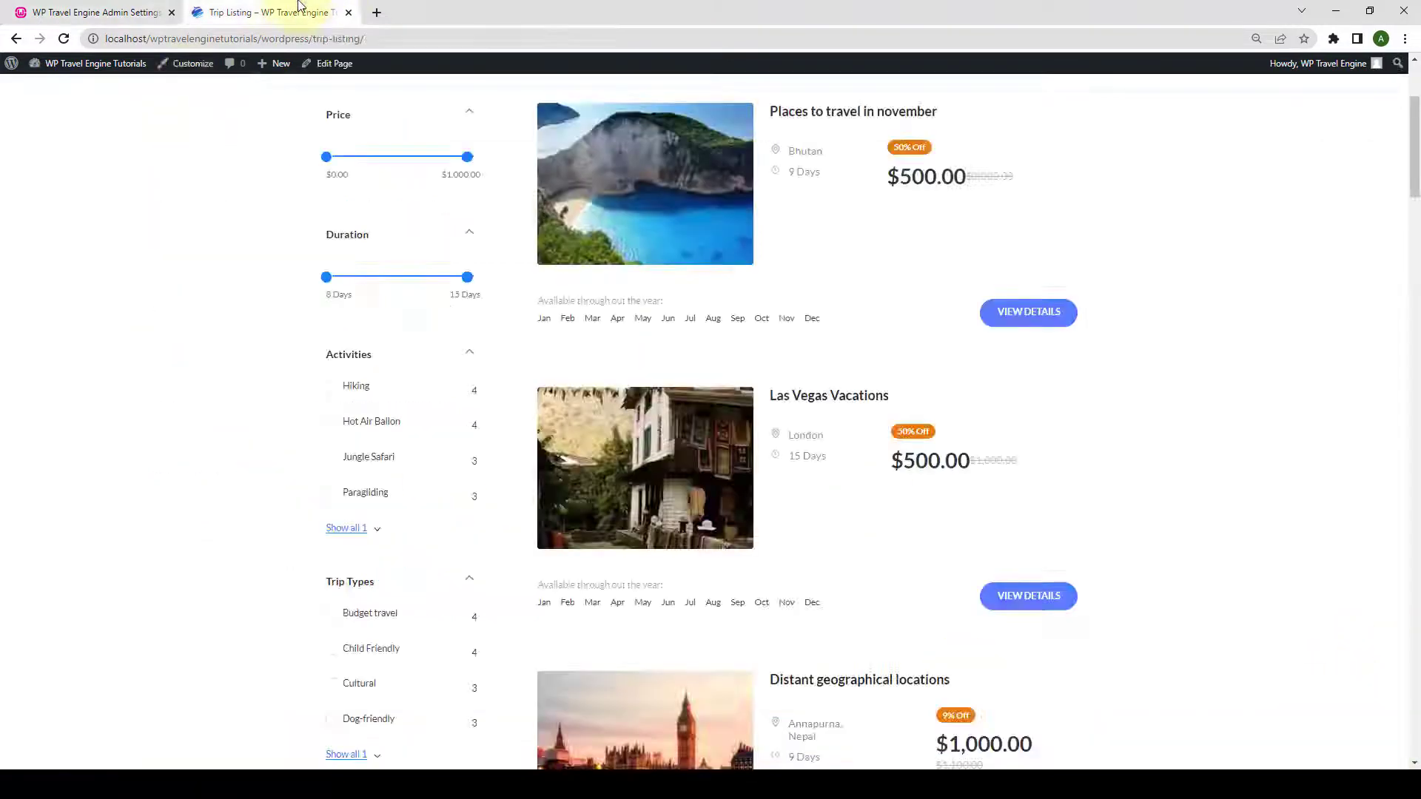
left_click(65, 38)
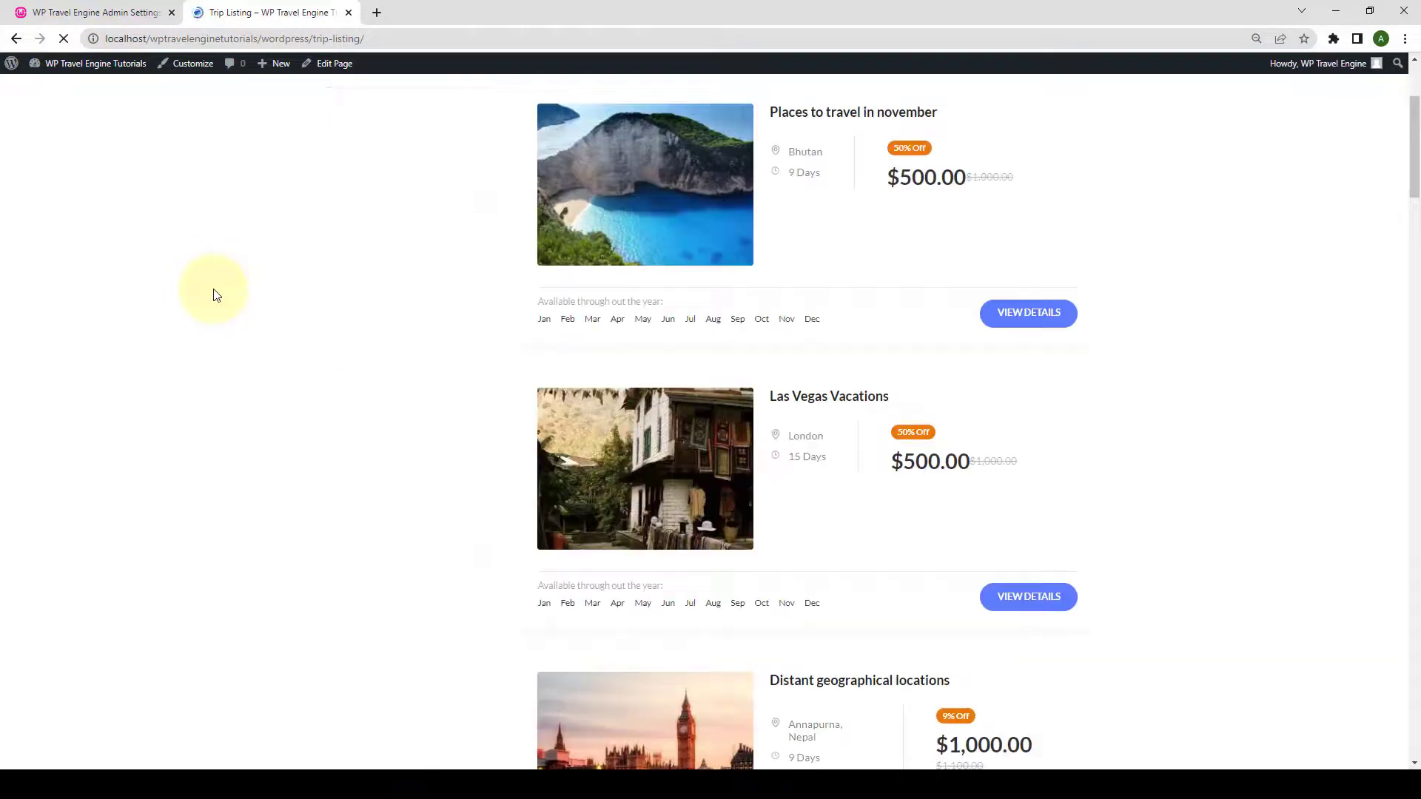
scroll(391, 326, "up", 3)
scroll(421, 625, "down", 5)
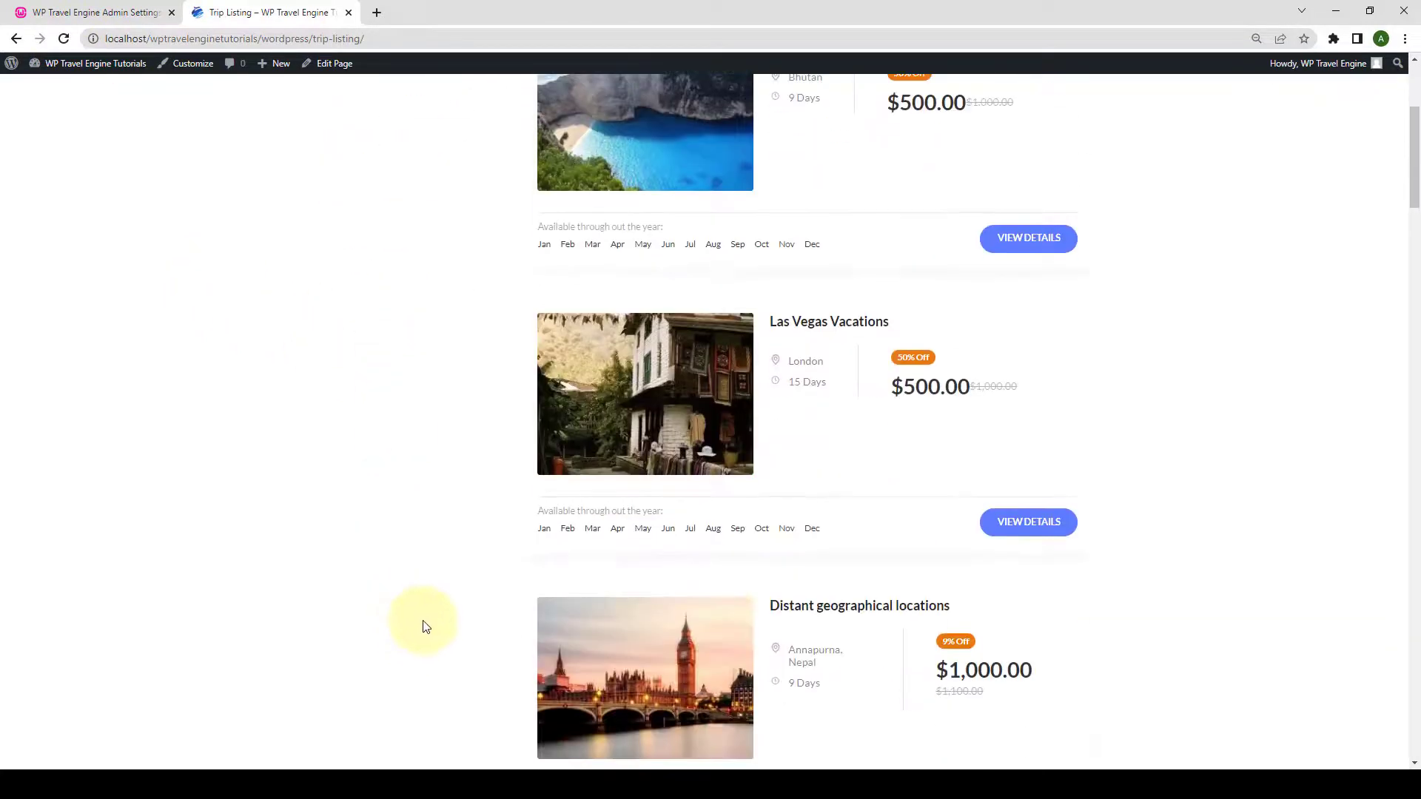
scroll(415, 335, "up", 3)
scroll(415, 335, "up", 1)
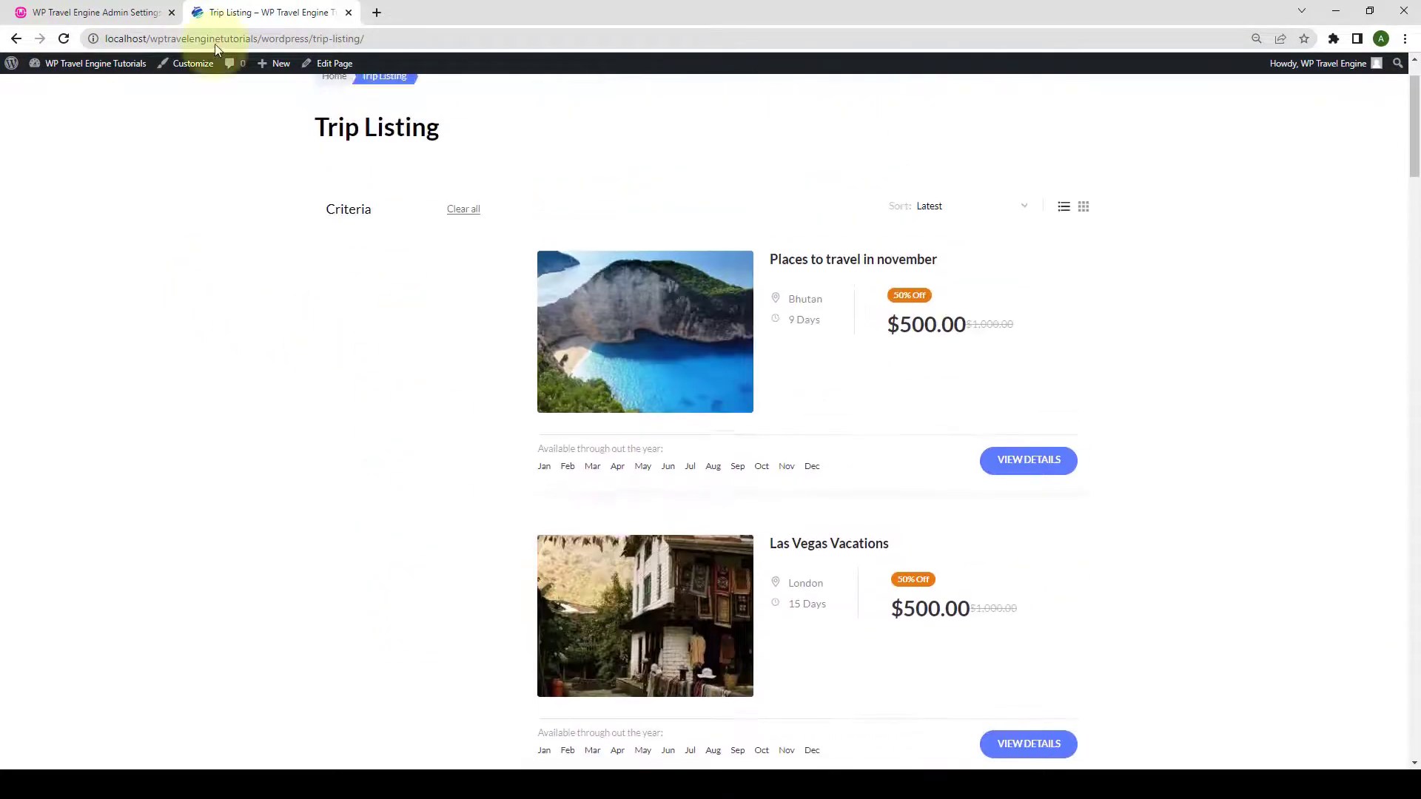
Turn off all five Trip Search hide options for destination, activities, duration, budget and the Filter By section, and save the settings.
left_click(141, 11)
left_click(391, 578)
left_click(252, 478)
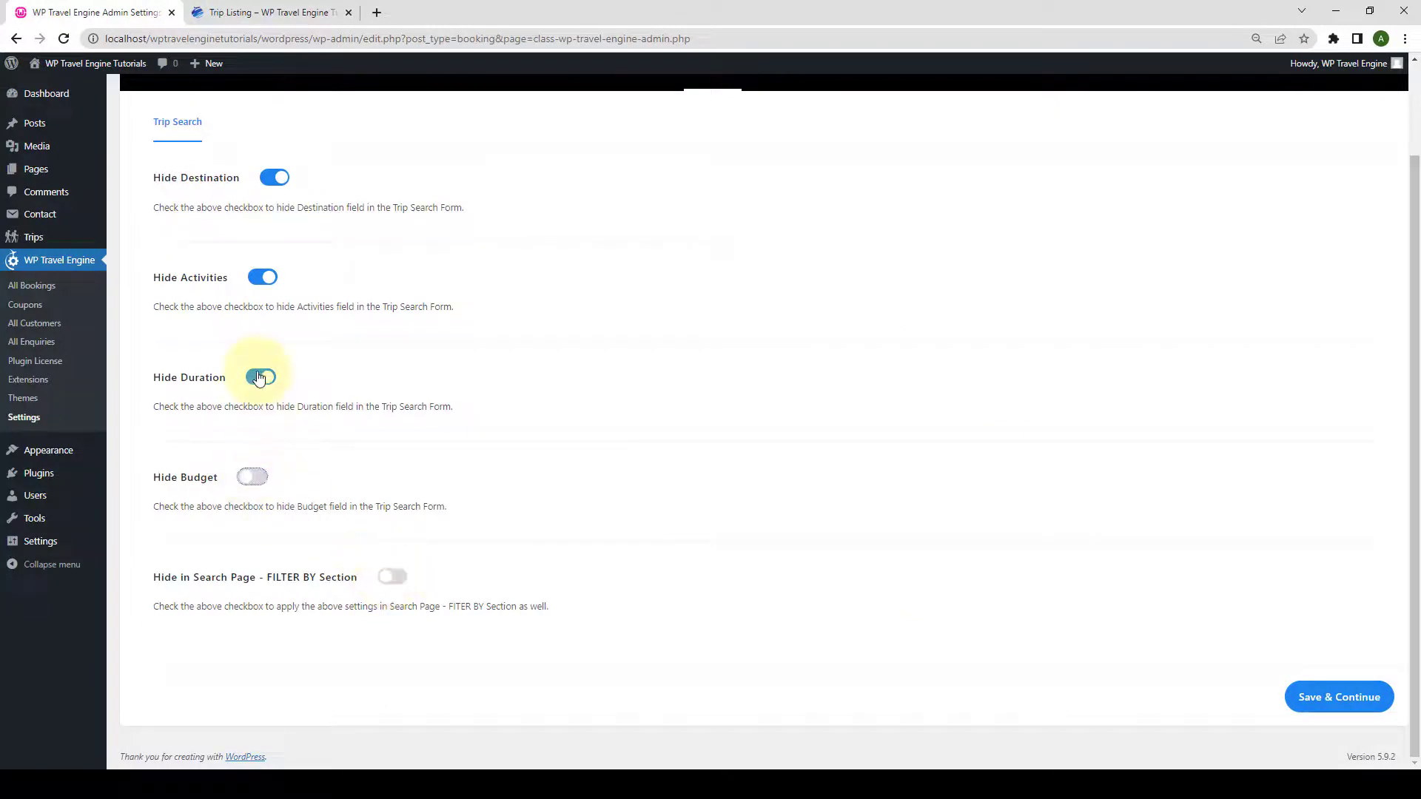
left_click(261, 377)
left_click(263, 277)
left_click(274, 179)
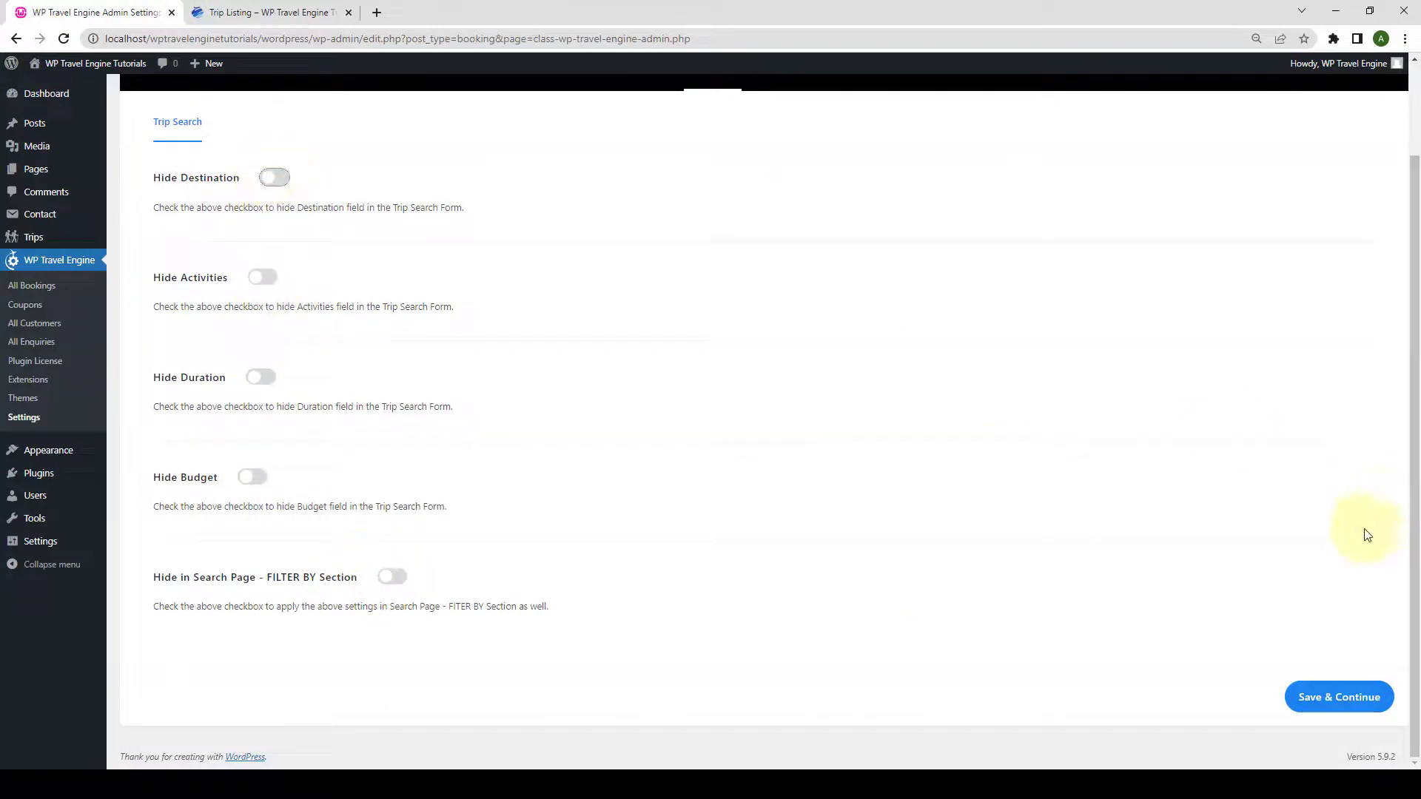
left_click(1324, 709)
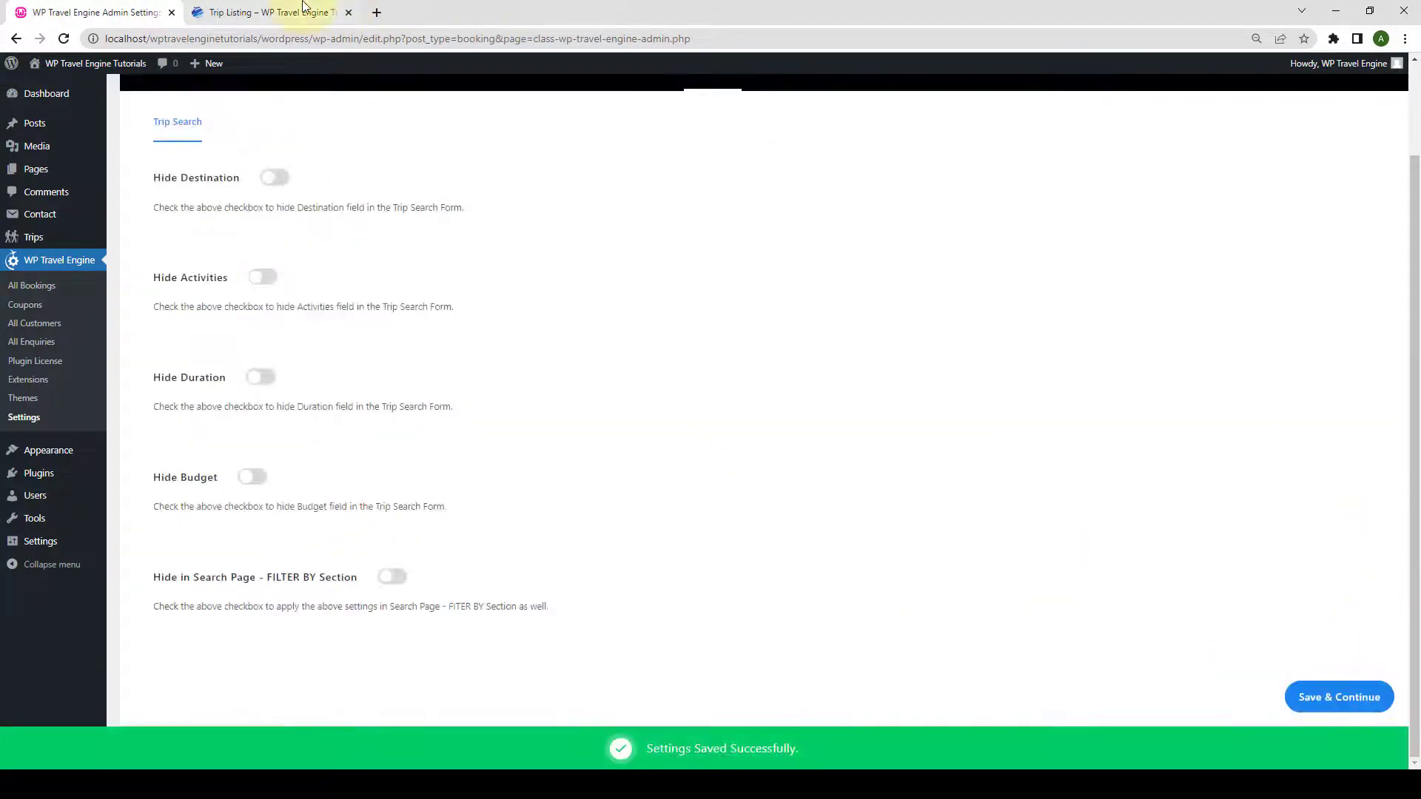
Reload the Trip Listing page and recheck its Criteria filters with the Trip Search hide options turned off.
left_click(274, 12)
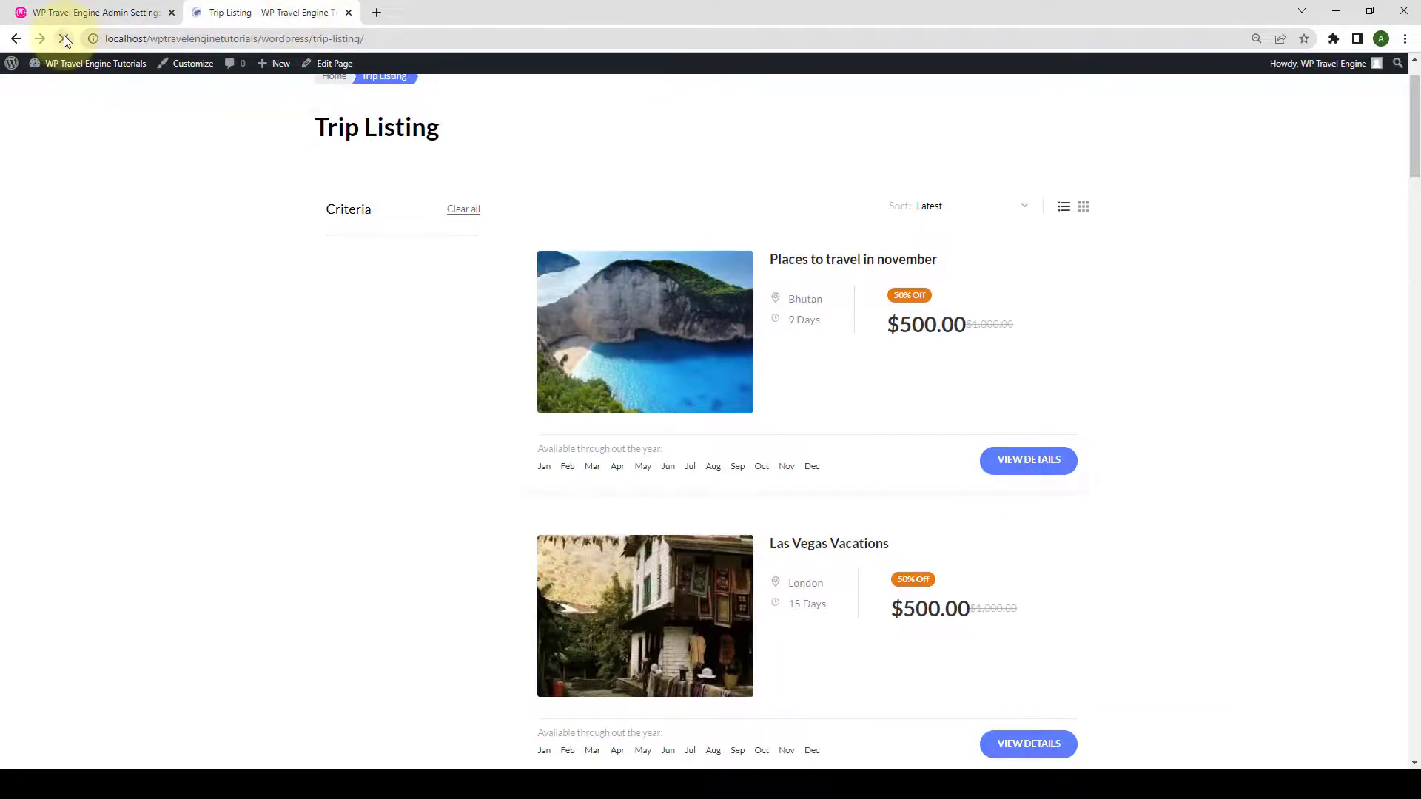
scroll(455, 475, "down", 3)
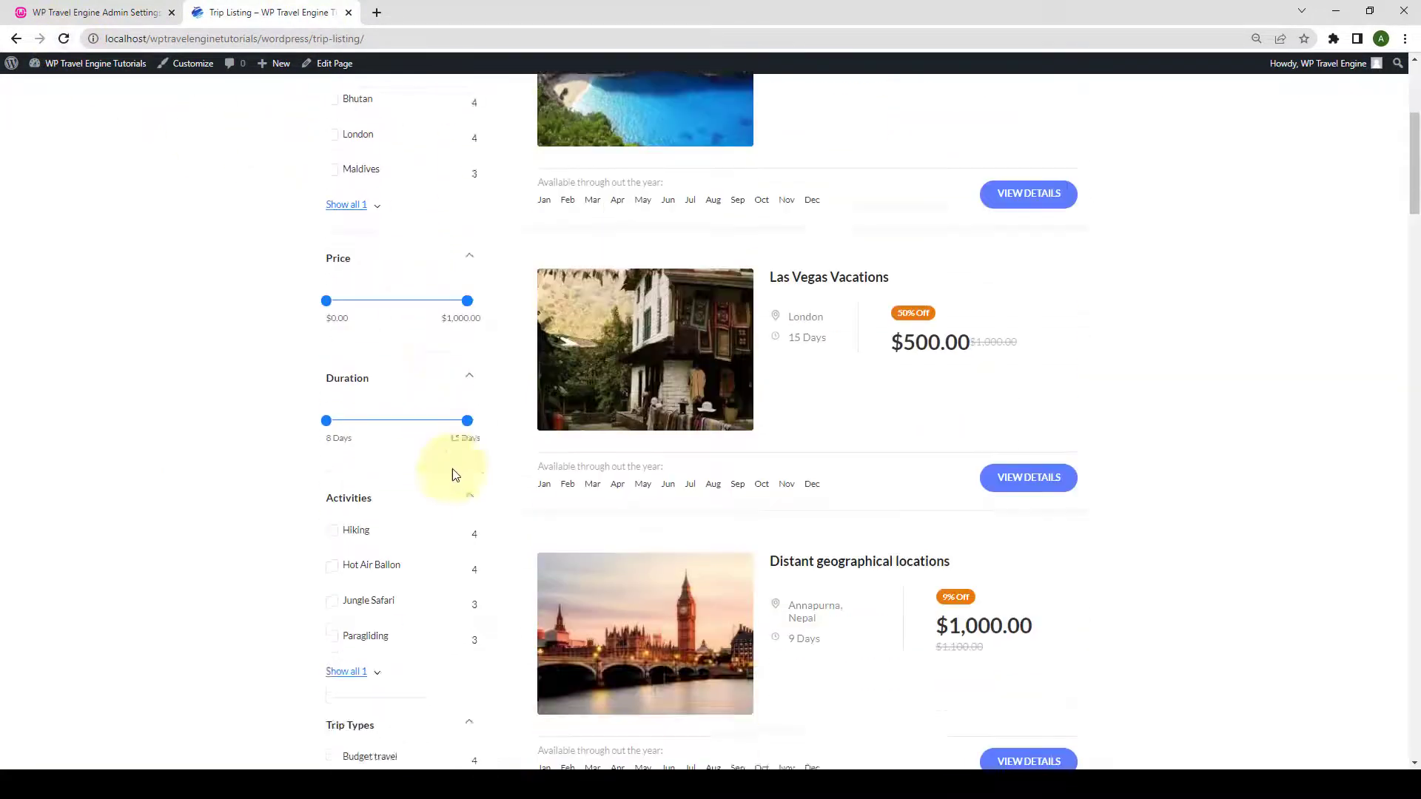
scroll(455, 475, "down", 5)
scroll(501, 317, "up", 7)
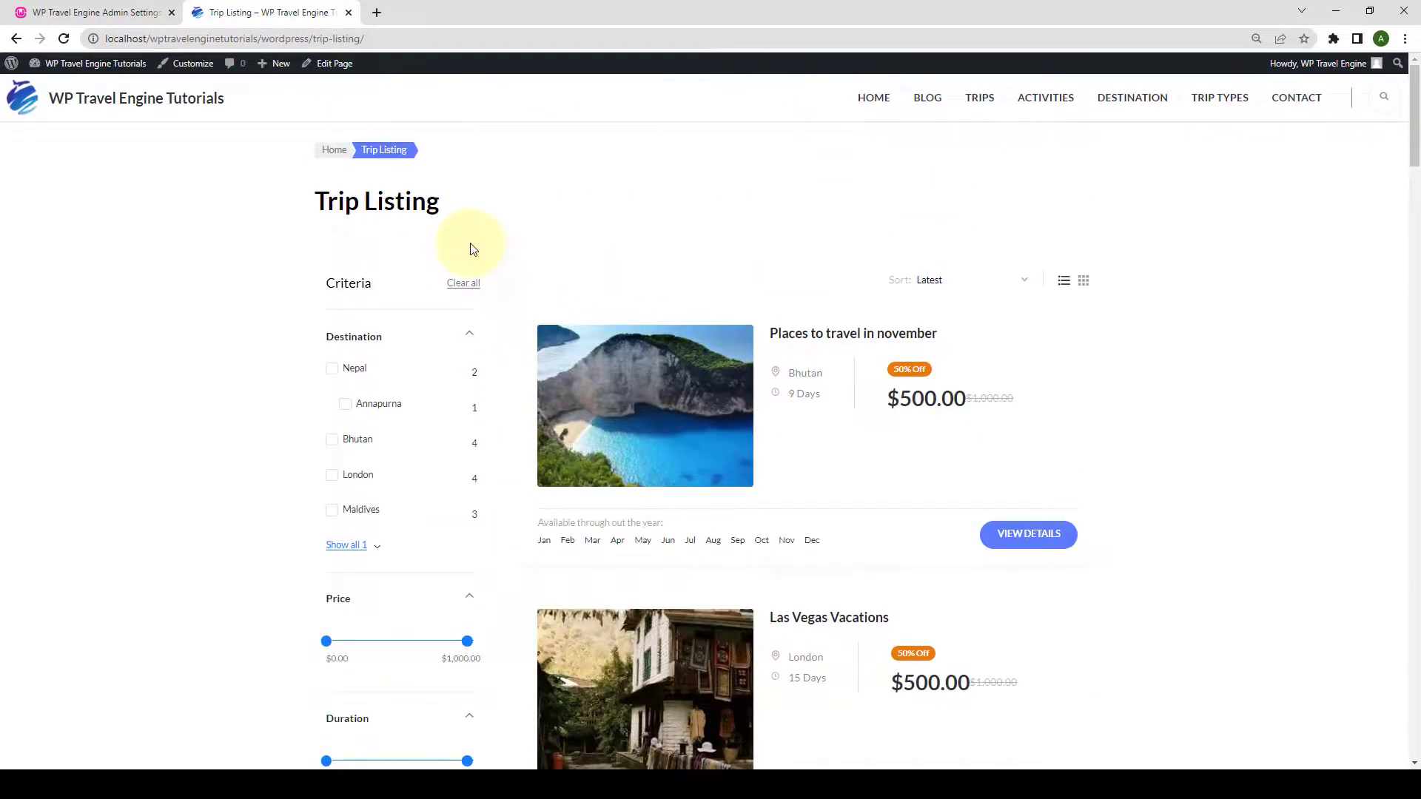
Return to the plugin's Trip Search settings, review the hide options, and save them once more with all five off.
left_click(140, 12)
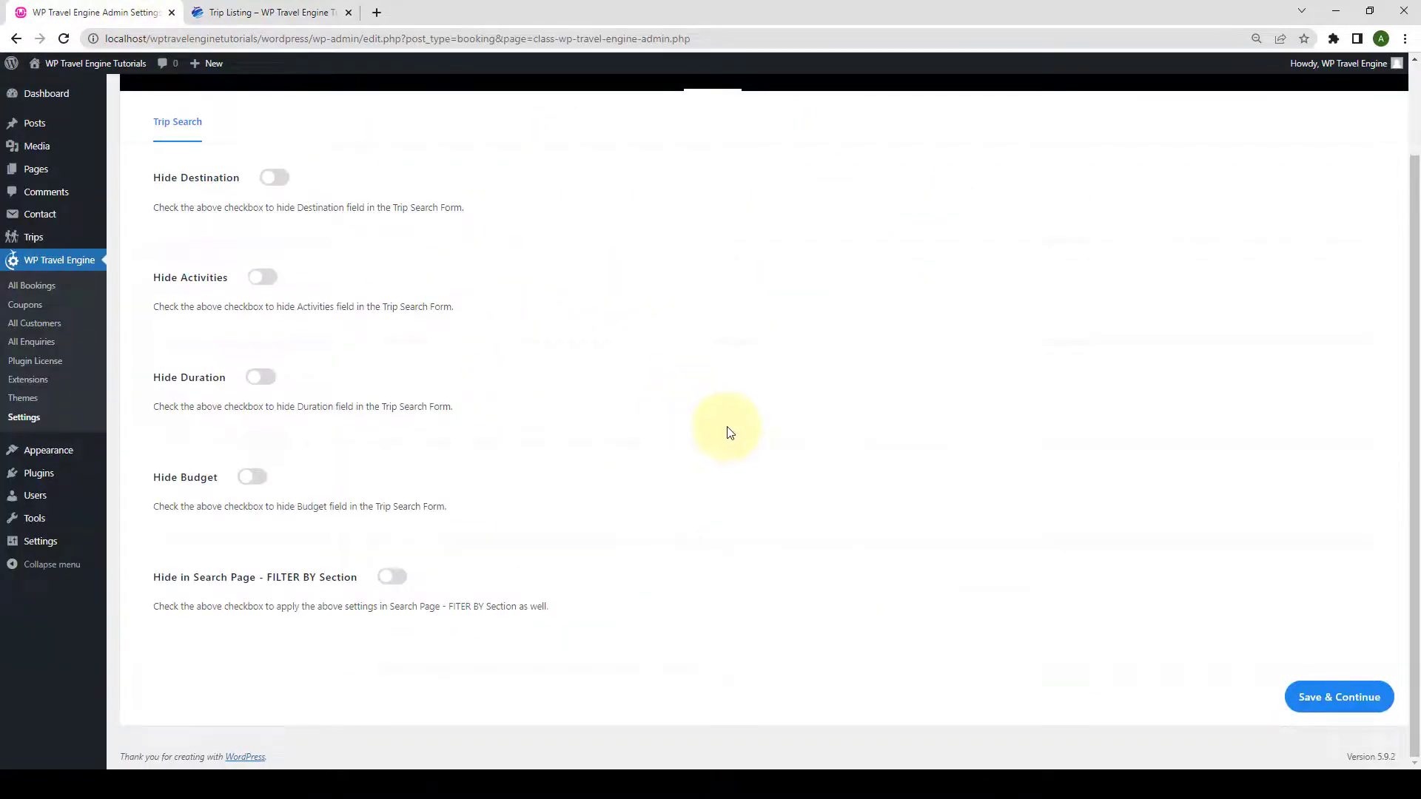
scroll(729, 433, "up", 1)
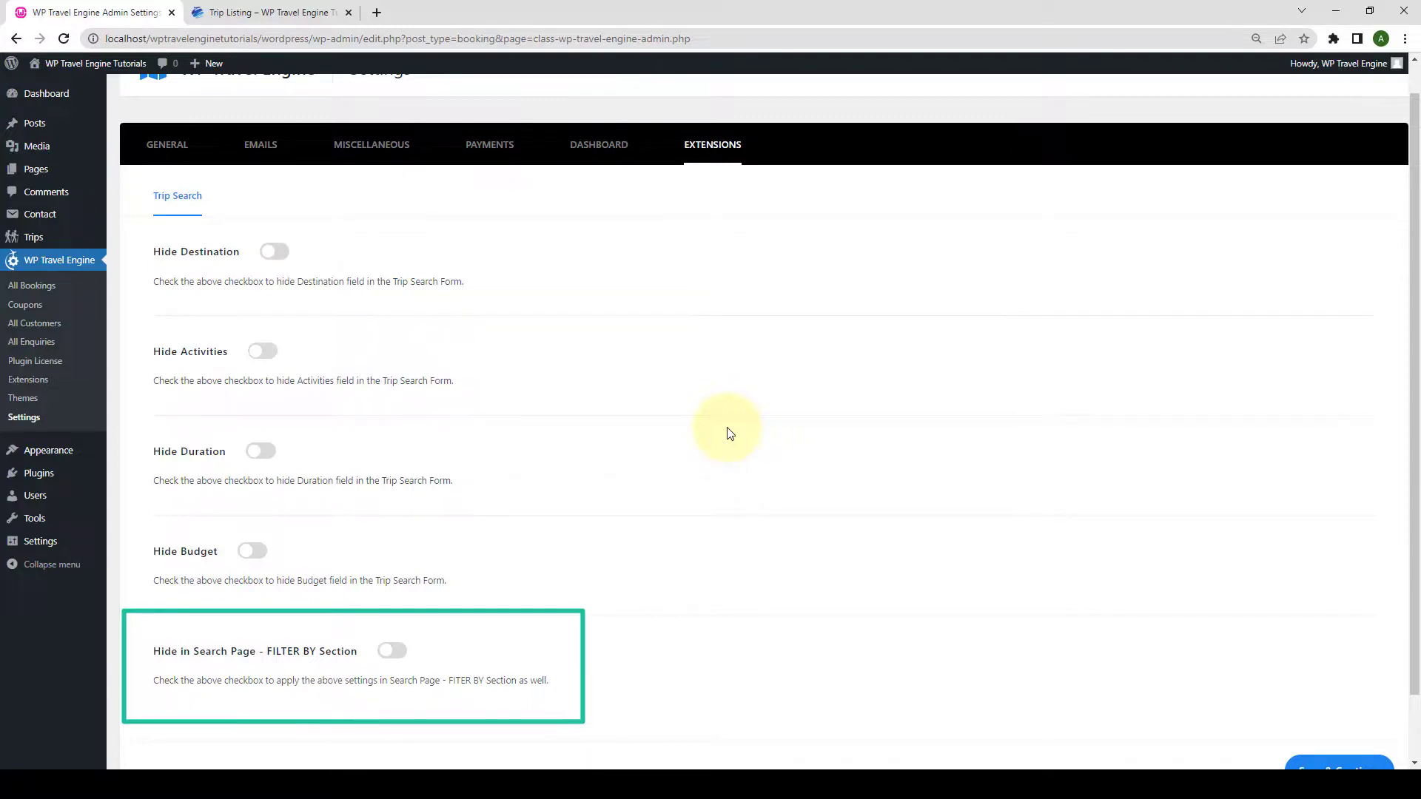
scroll(727, 433, "down", 1)
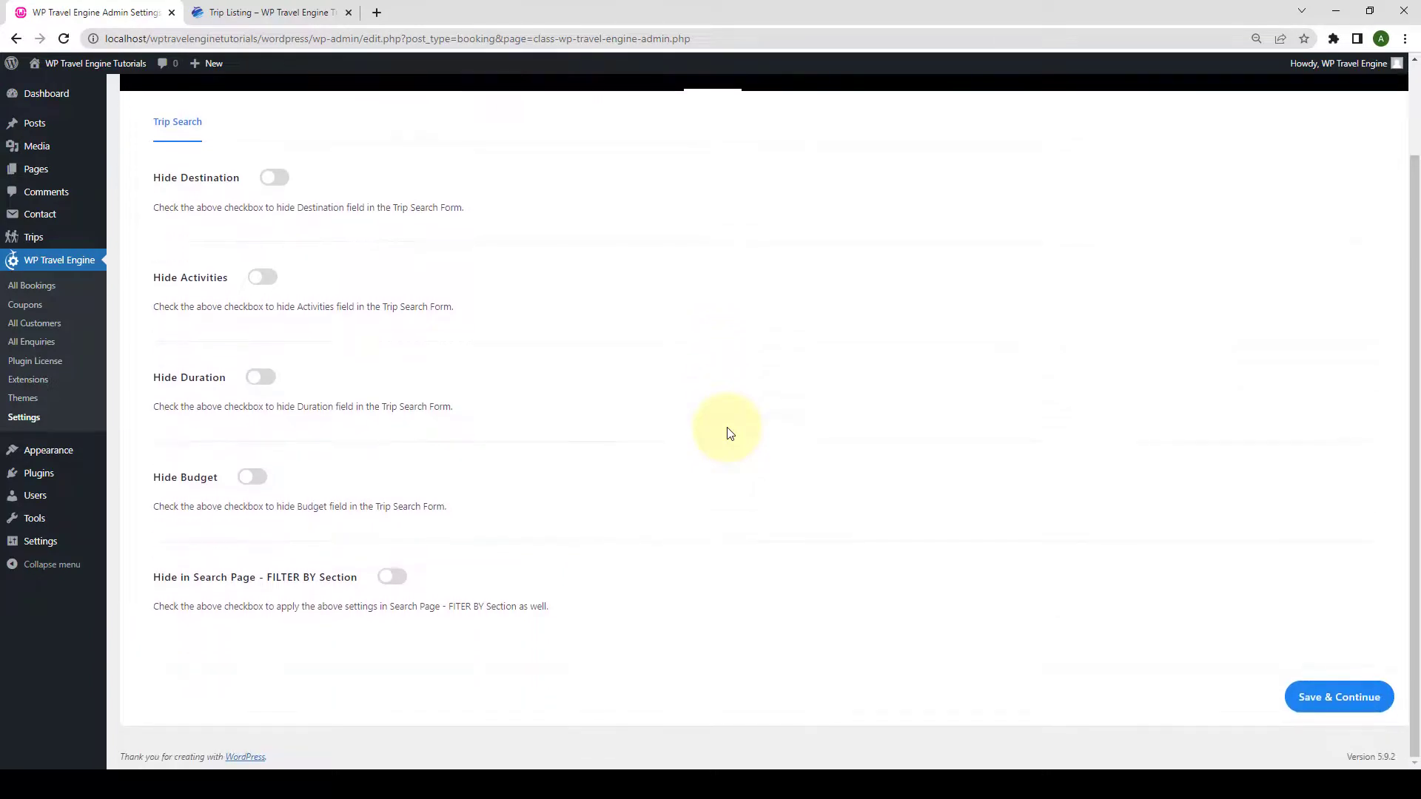
left_click(1365, 709)
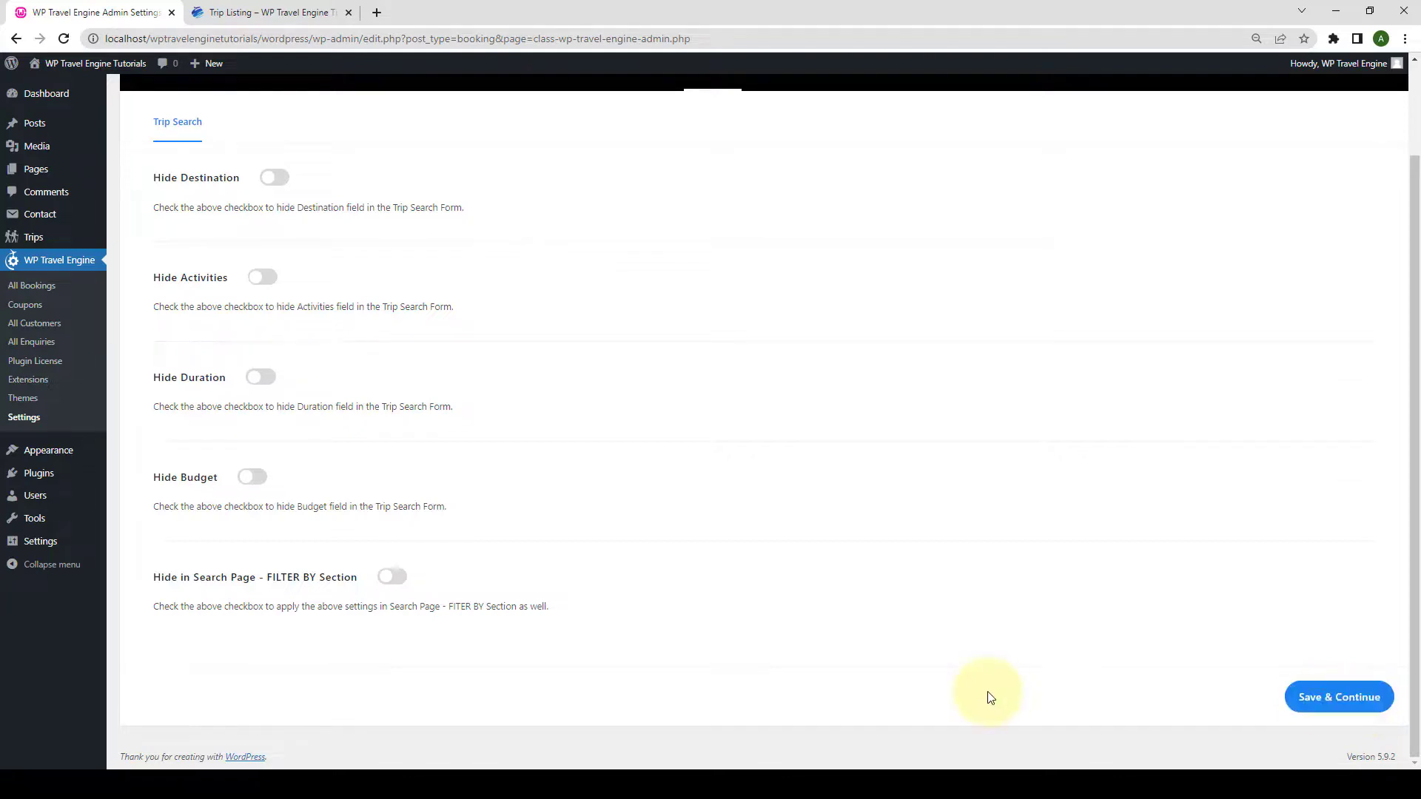